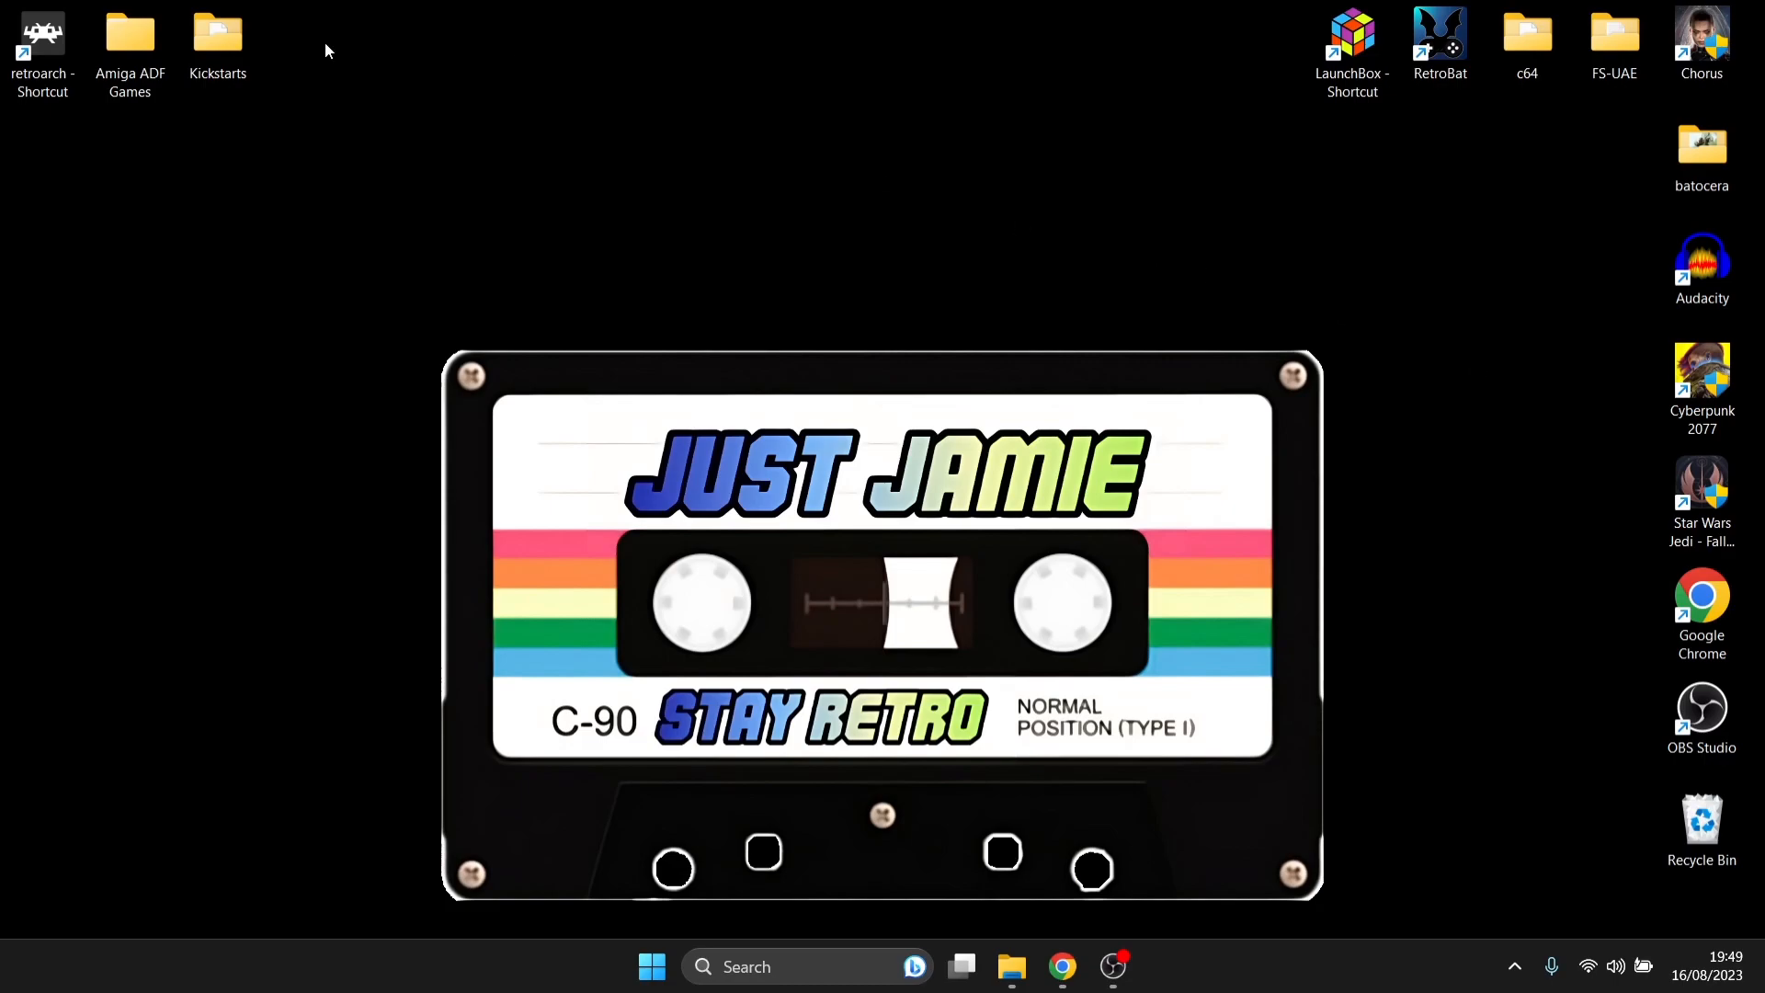
- Examine the files in the Kickstarts folder and in the Magic Boy and Jim power folders of Amiga ADF Games
{"action": "double_click", "coordinate": [225, 51]}
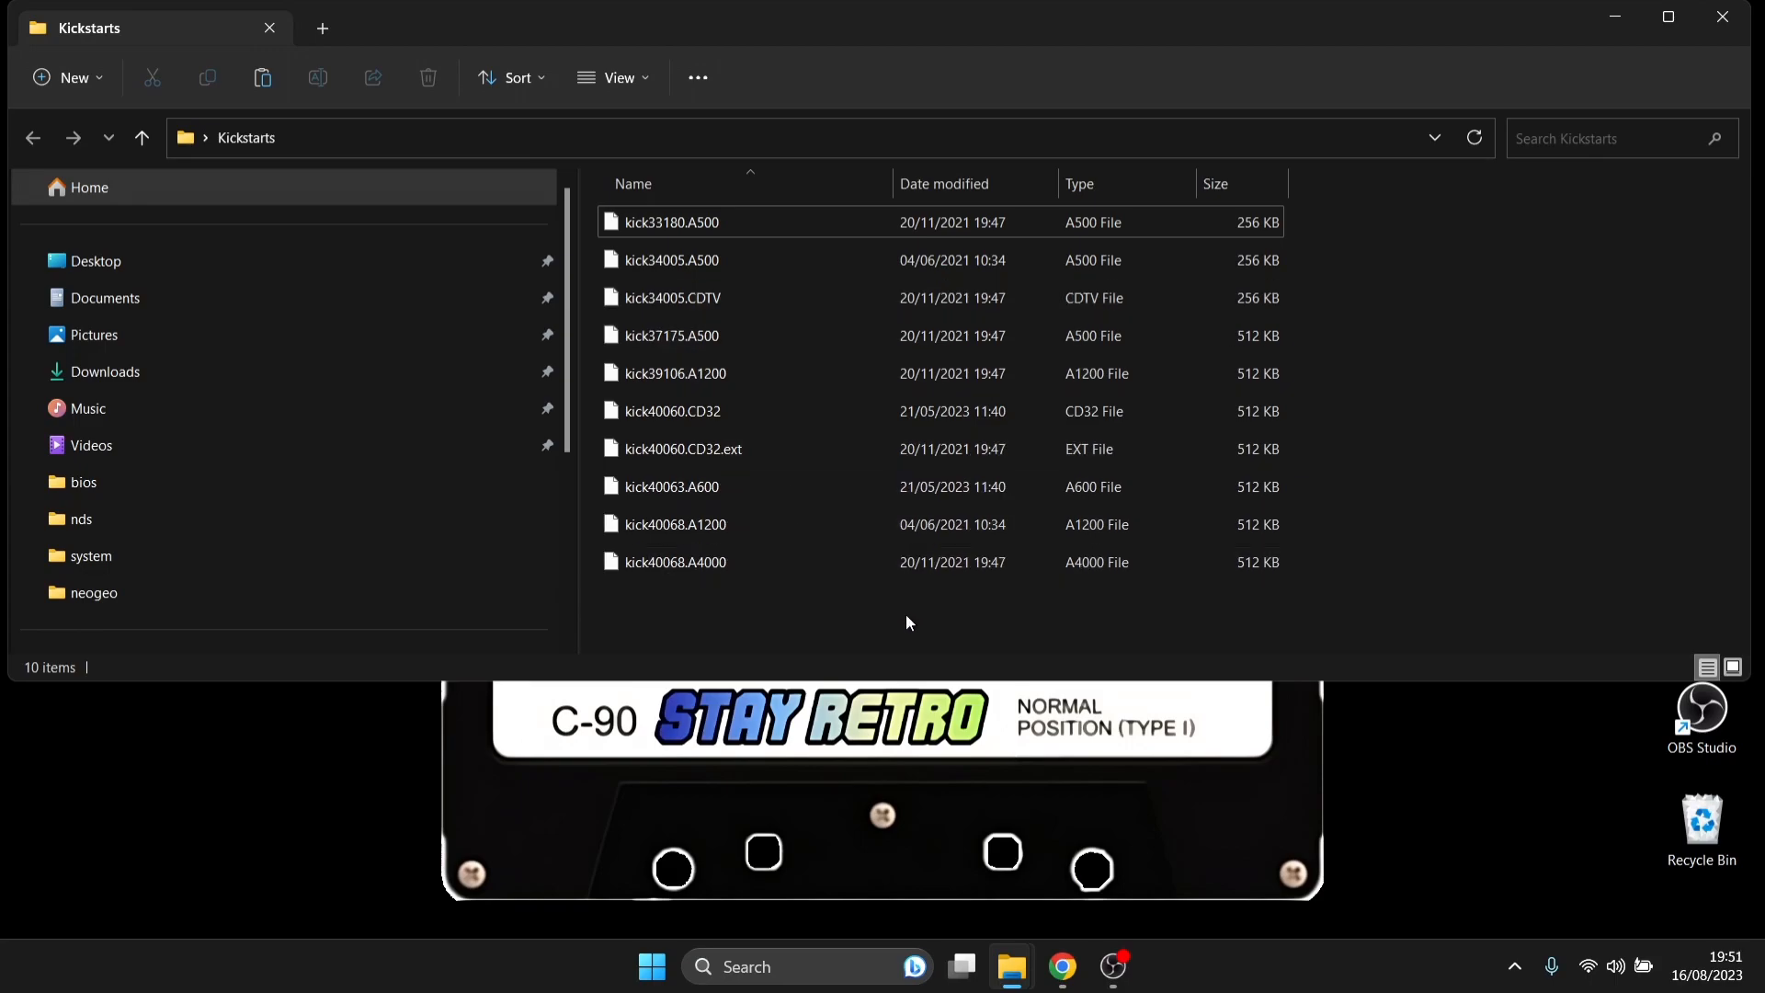
{"action": "key", "text": "super+d"}
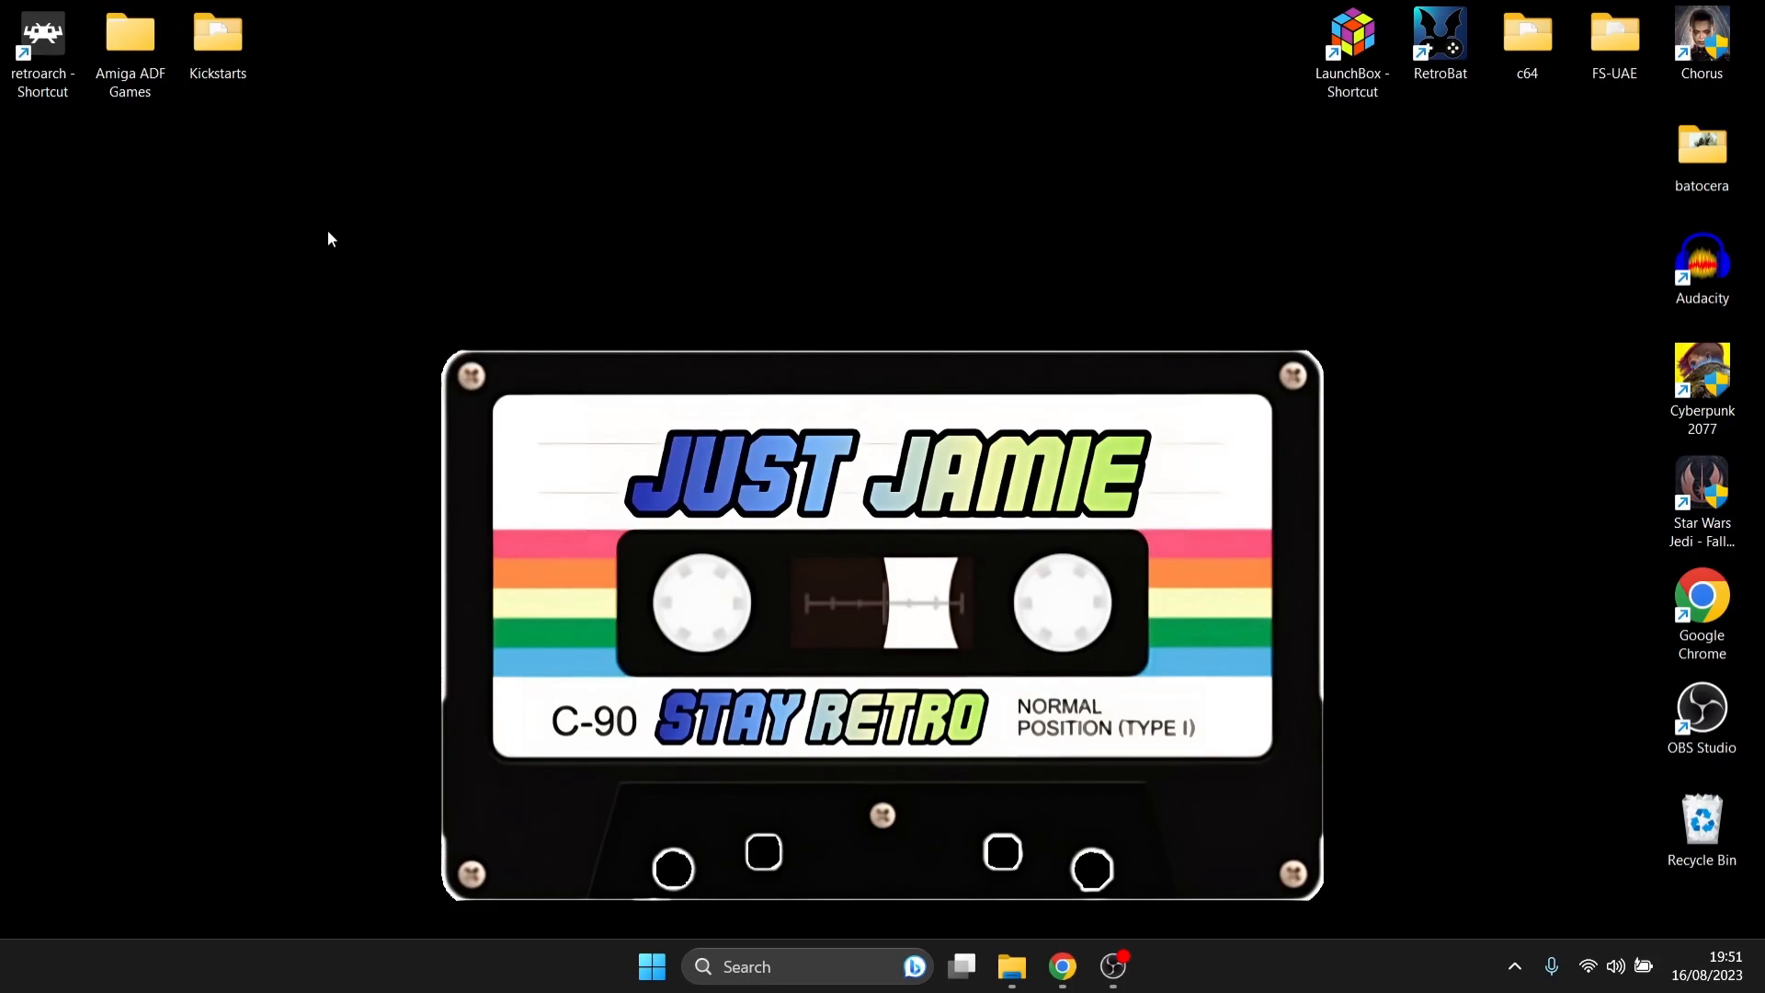
{"action": "double_click", "coordinate": [103, 56]}
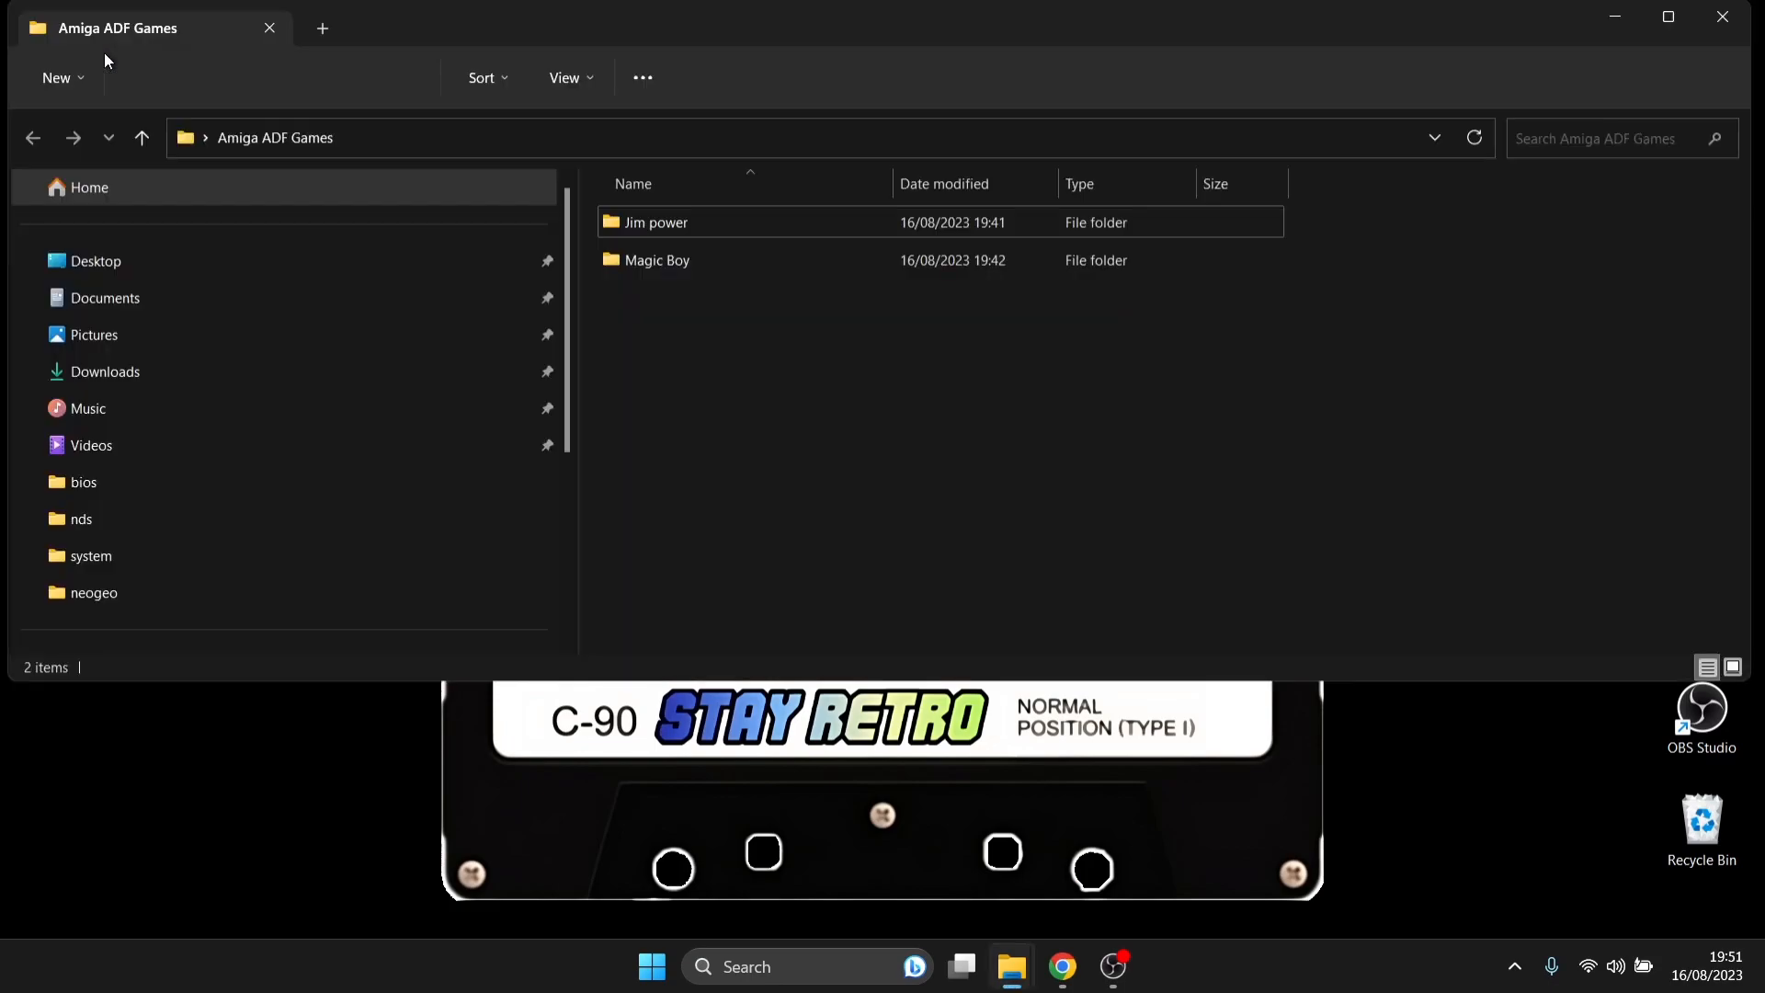
{"action": "double_click", "coordinate": [699, 267]}
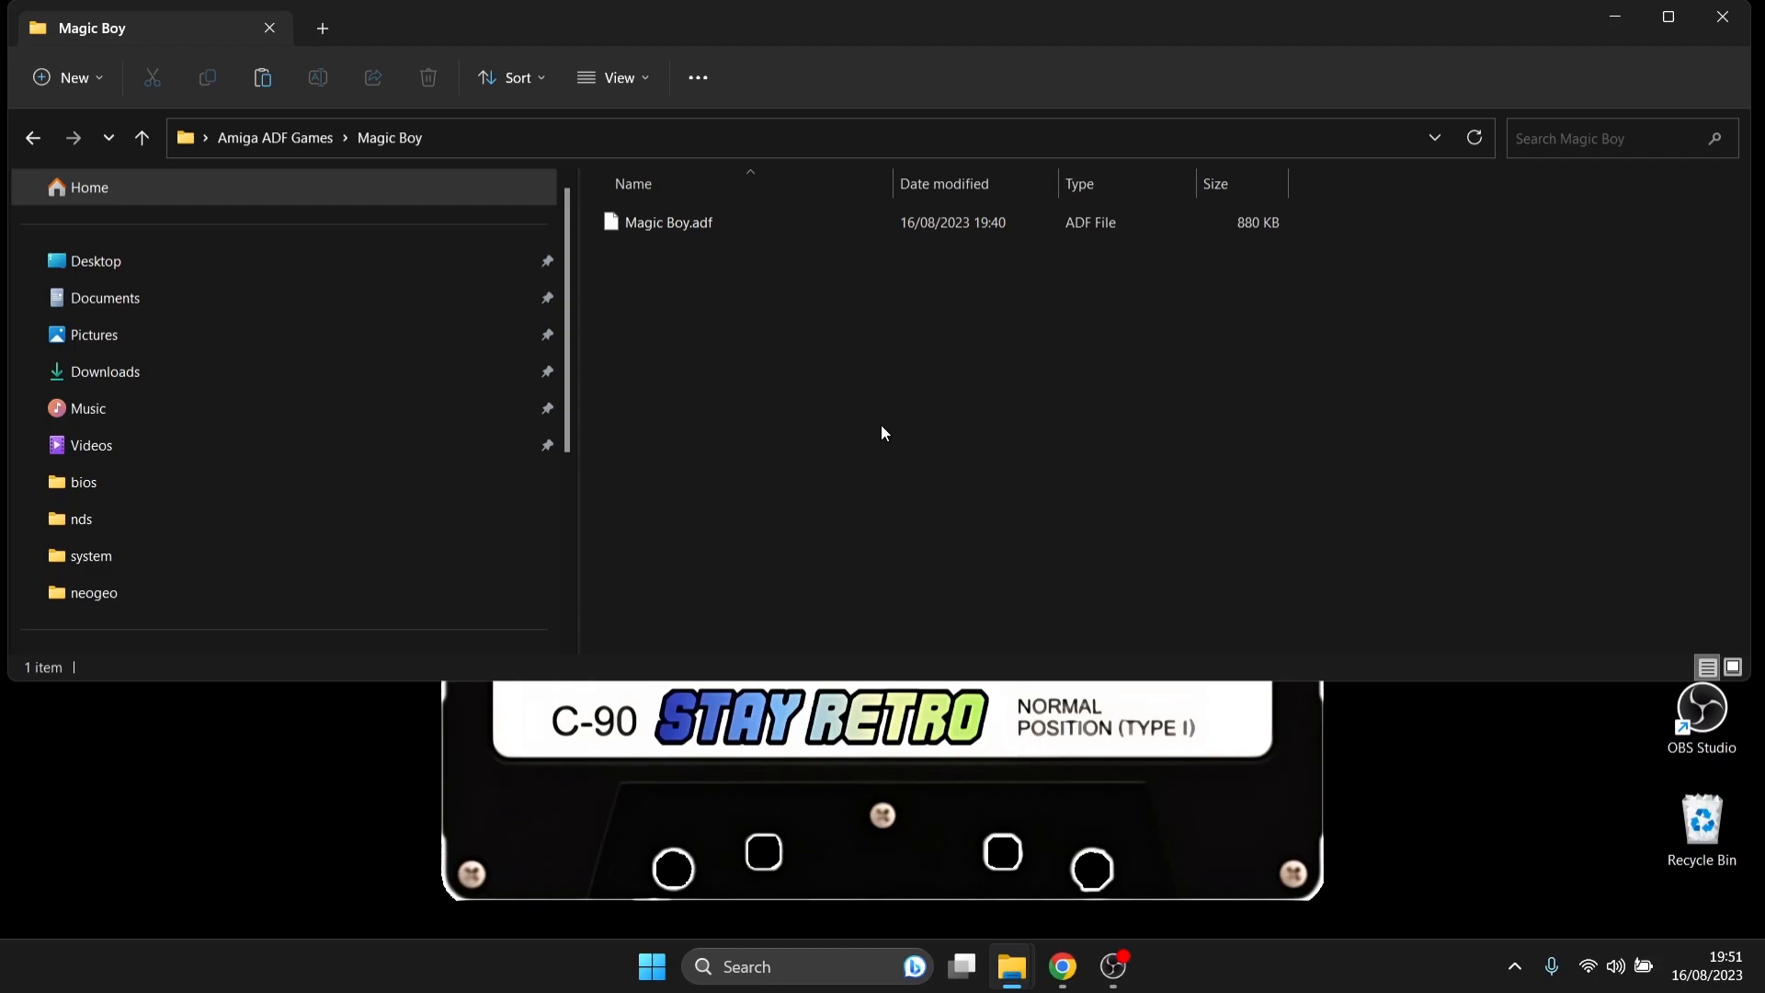
{"action": "left_click", "coordinate": [33, 138]}
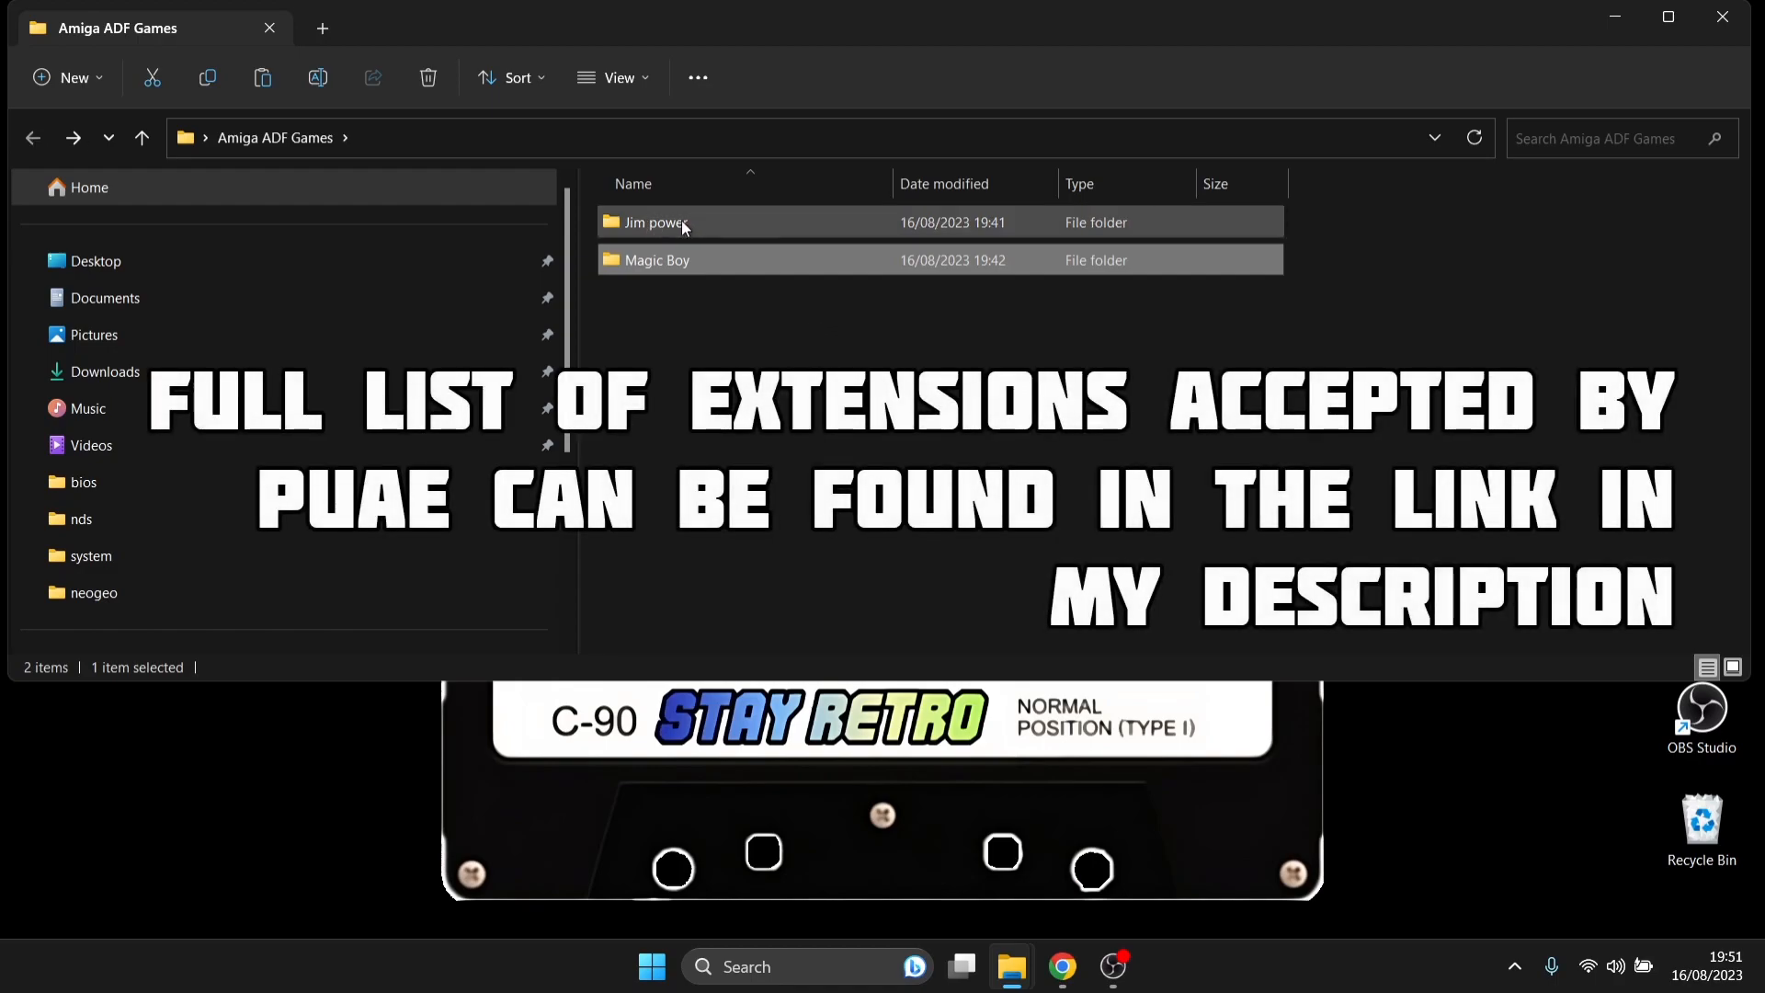
{"action": "double_click", "coordinate": [810, 225]}
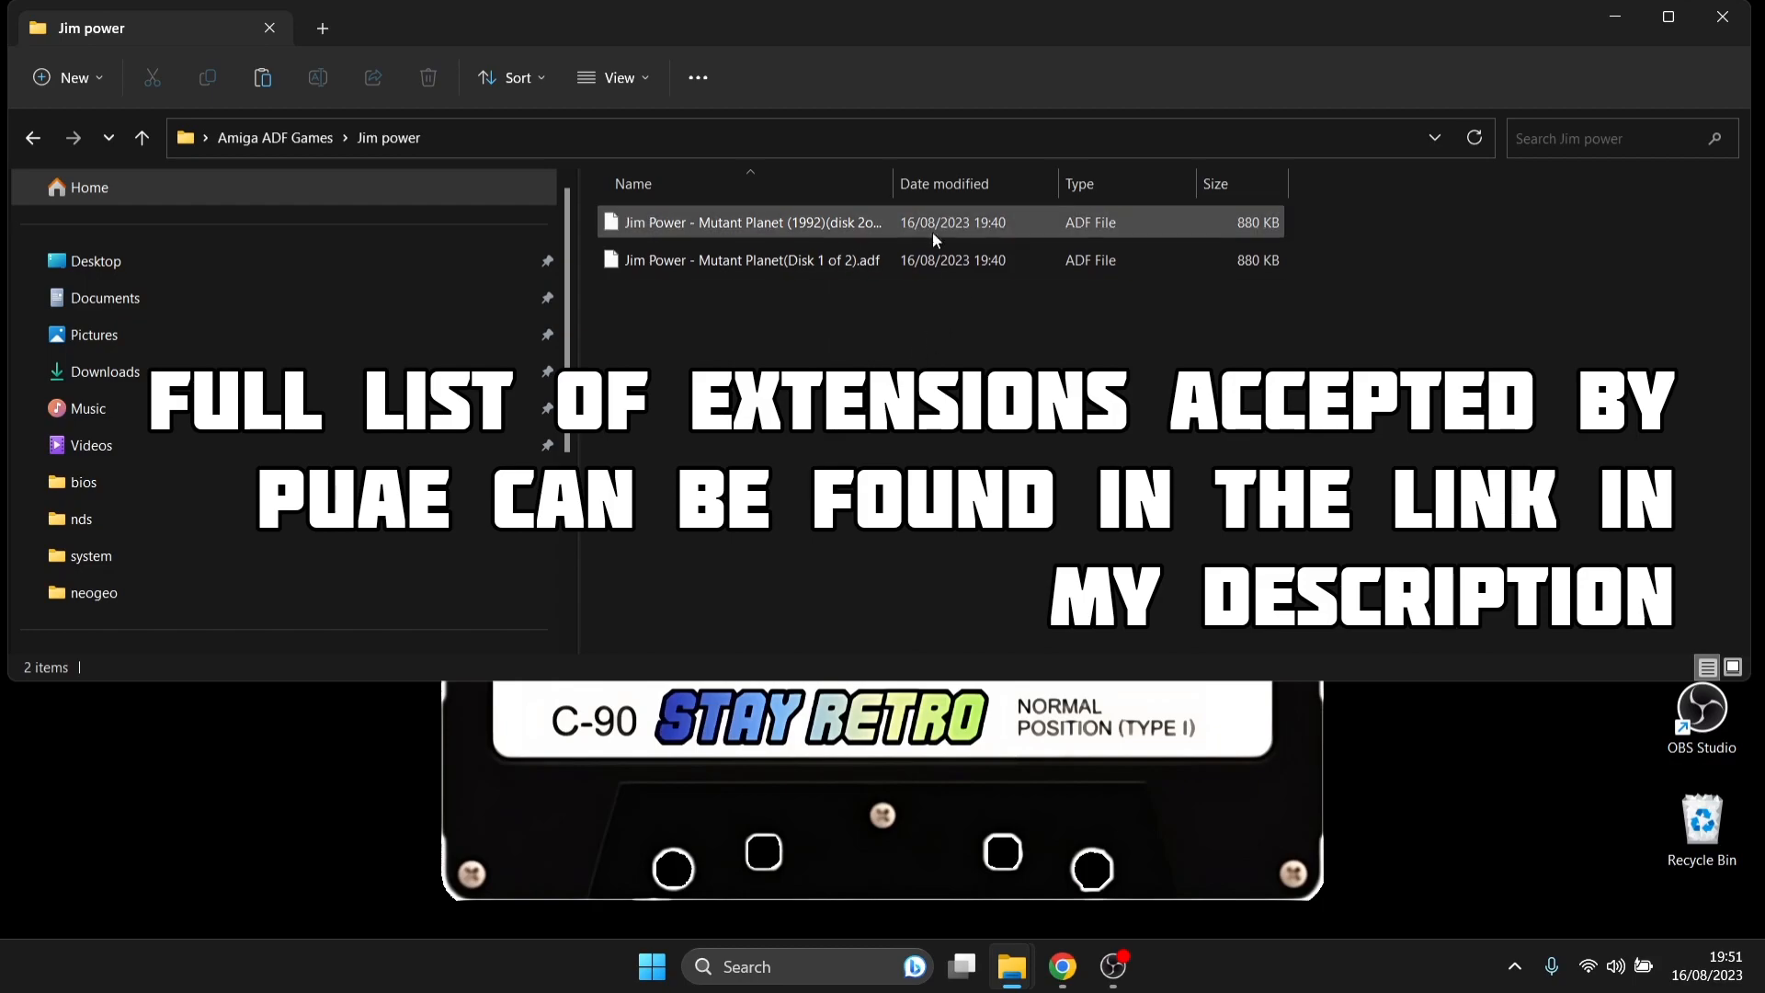
{"action": "left_click_drag", "start_coordinate": [893, 181], "coordinate": [1148, 184]}
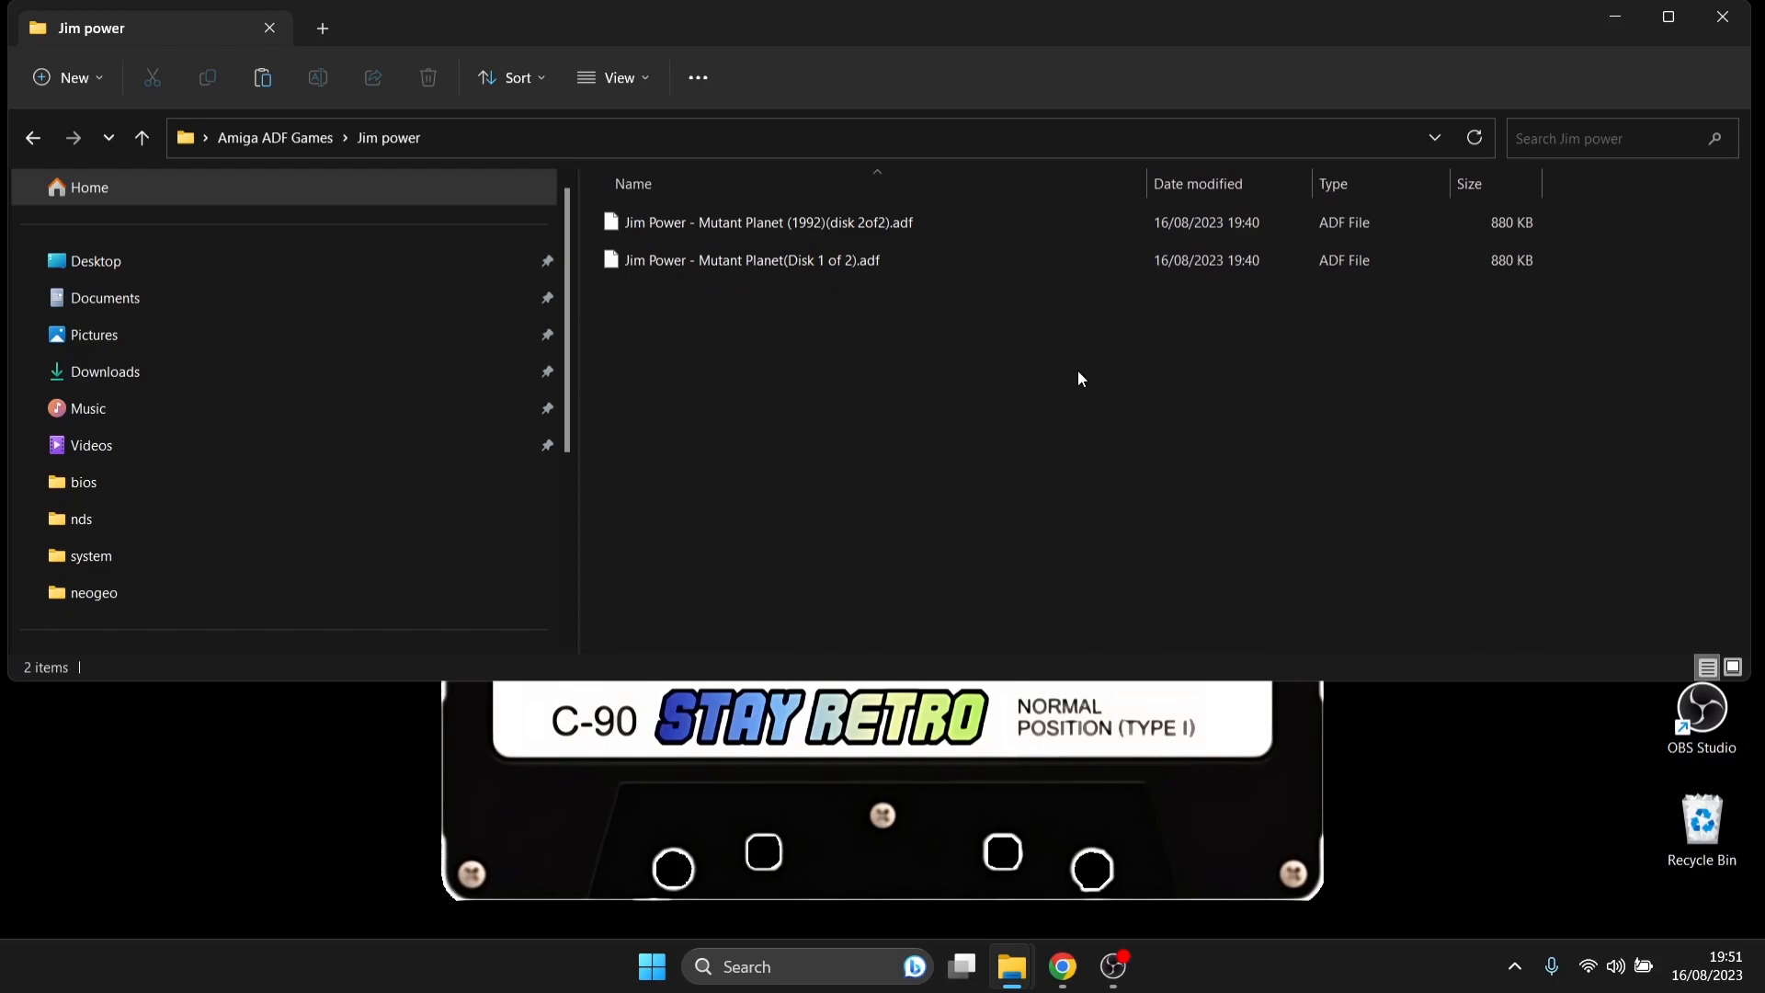
{"action": "left_click", "coordinate": [1723, 16]}
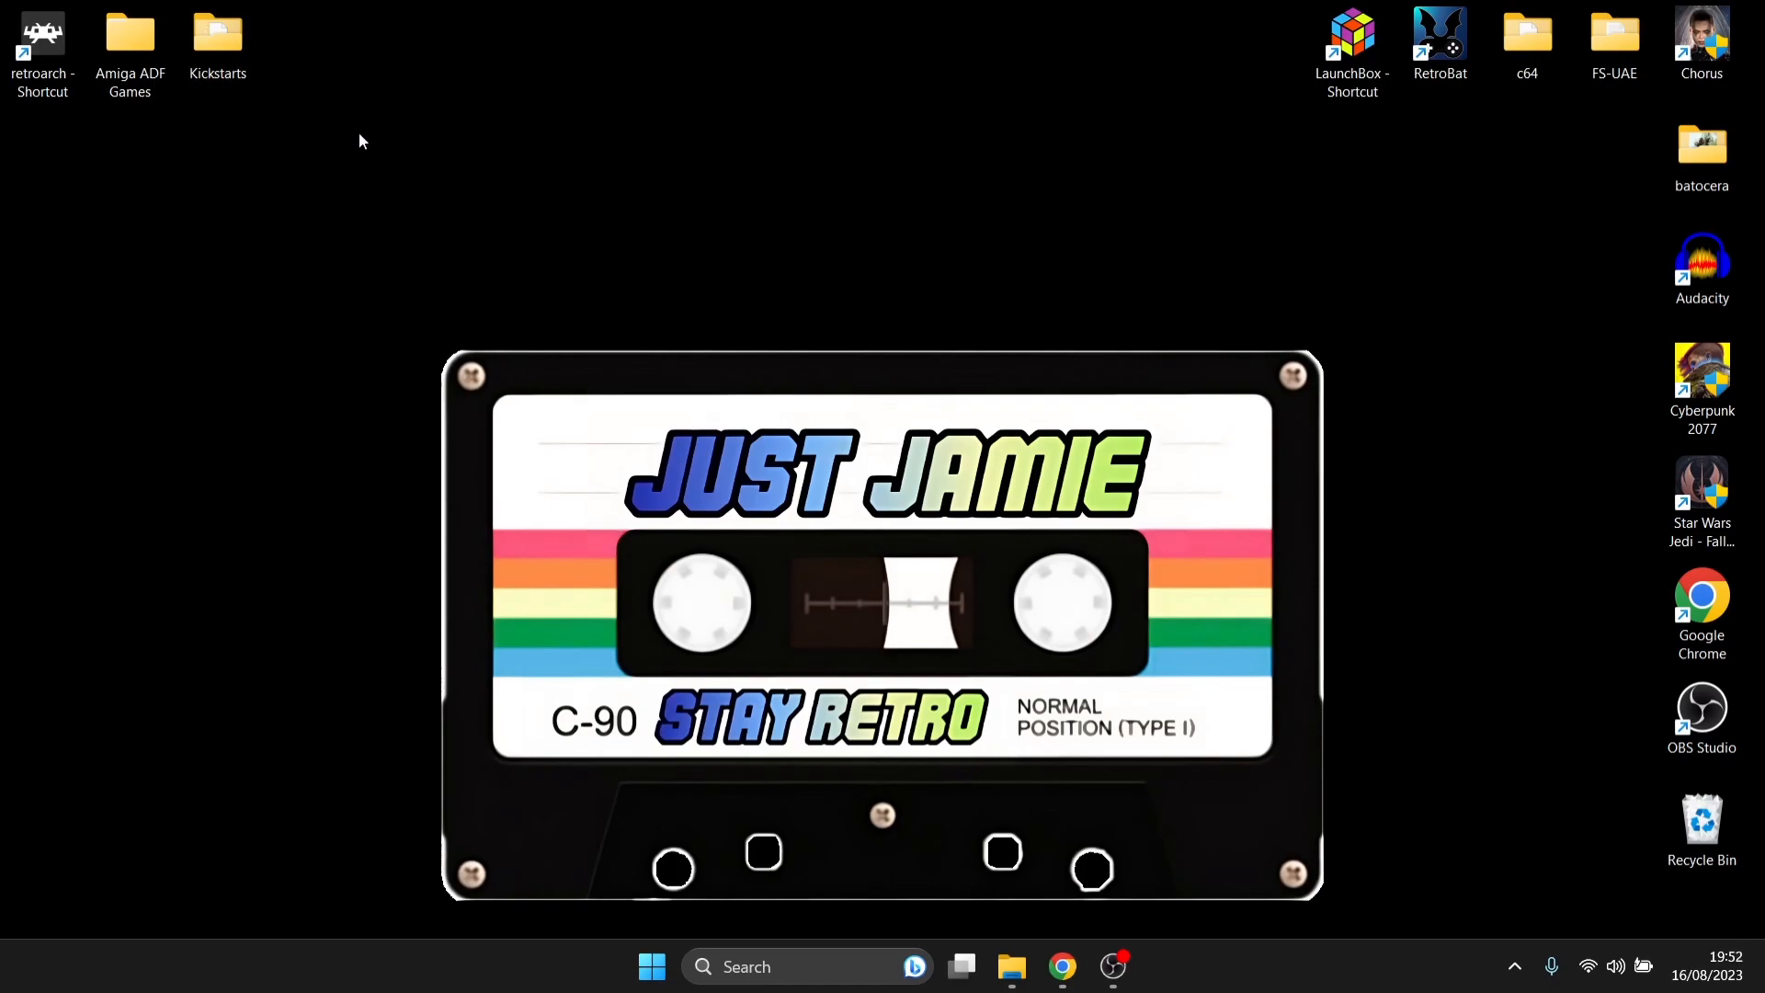
- Launch RetroArch from the desktop and open the Core Downloader in the Online Updater
{"action": "double_click", "coordinate": [42, 53]}
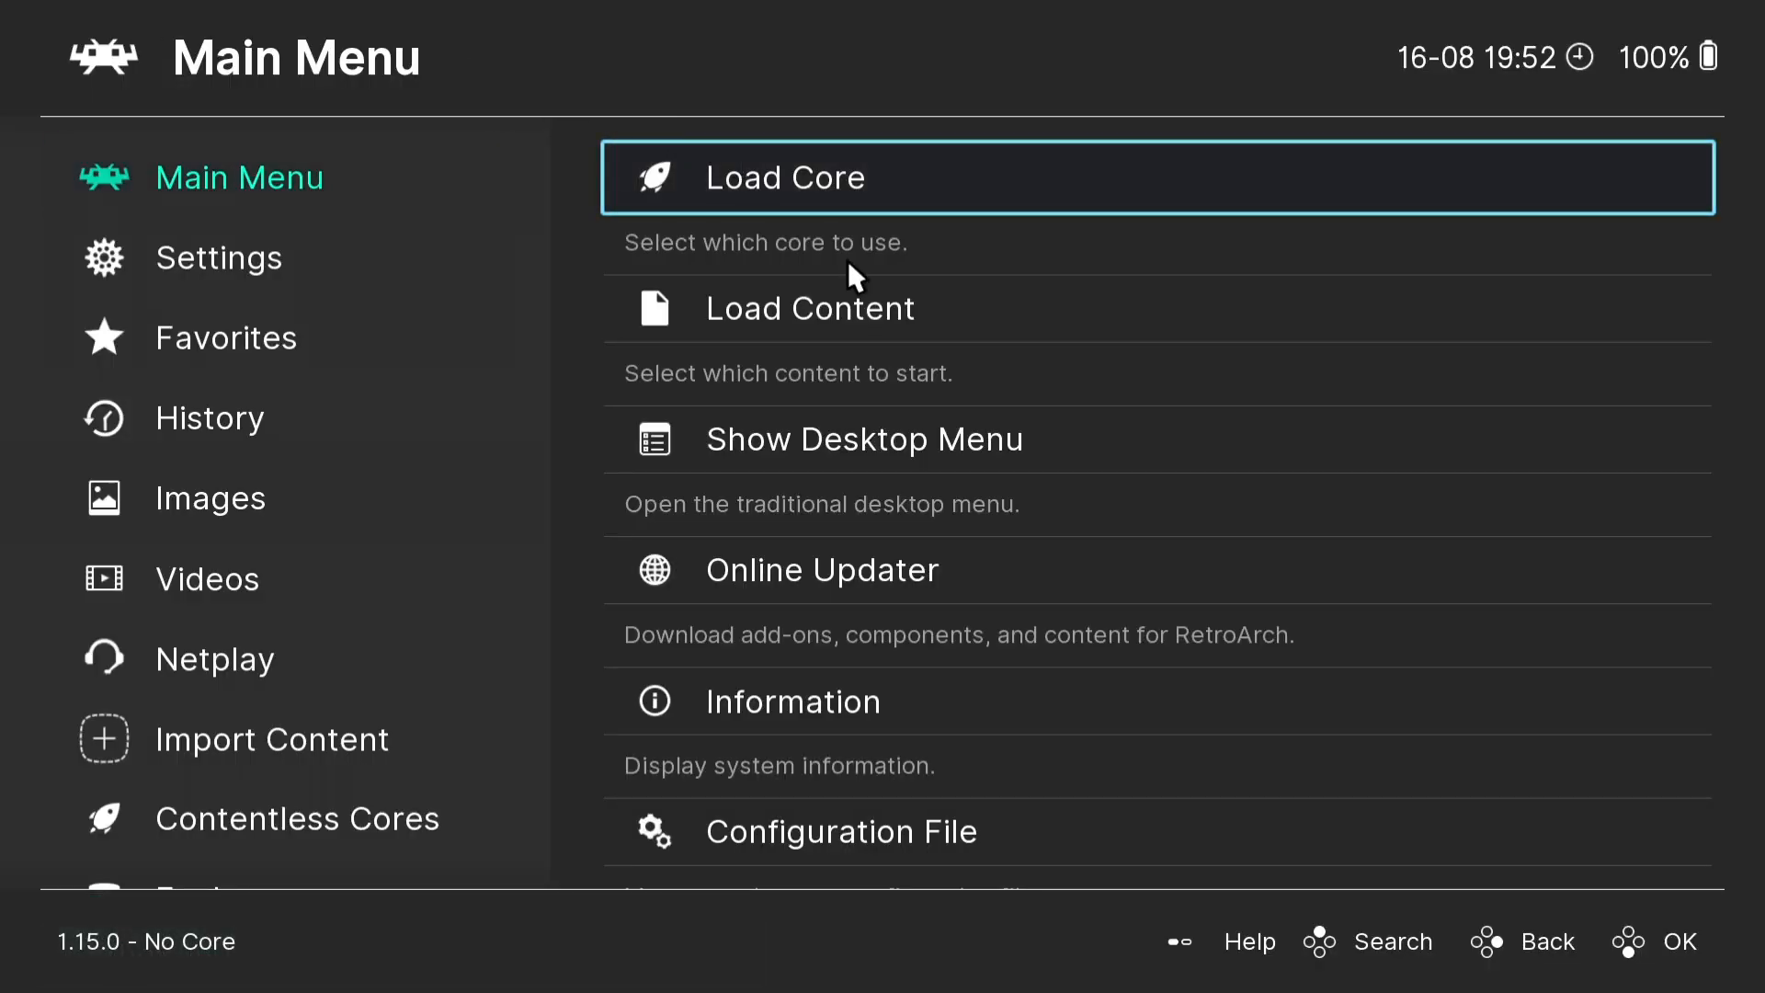
{"action": "left_click", "coordinate": [838, 571]}
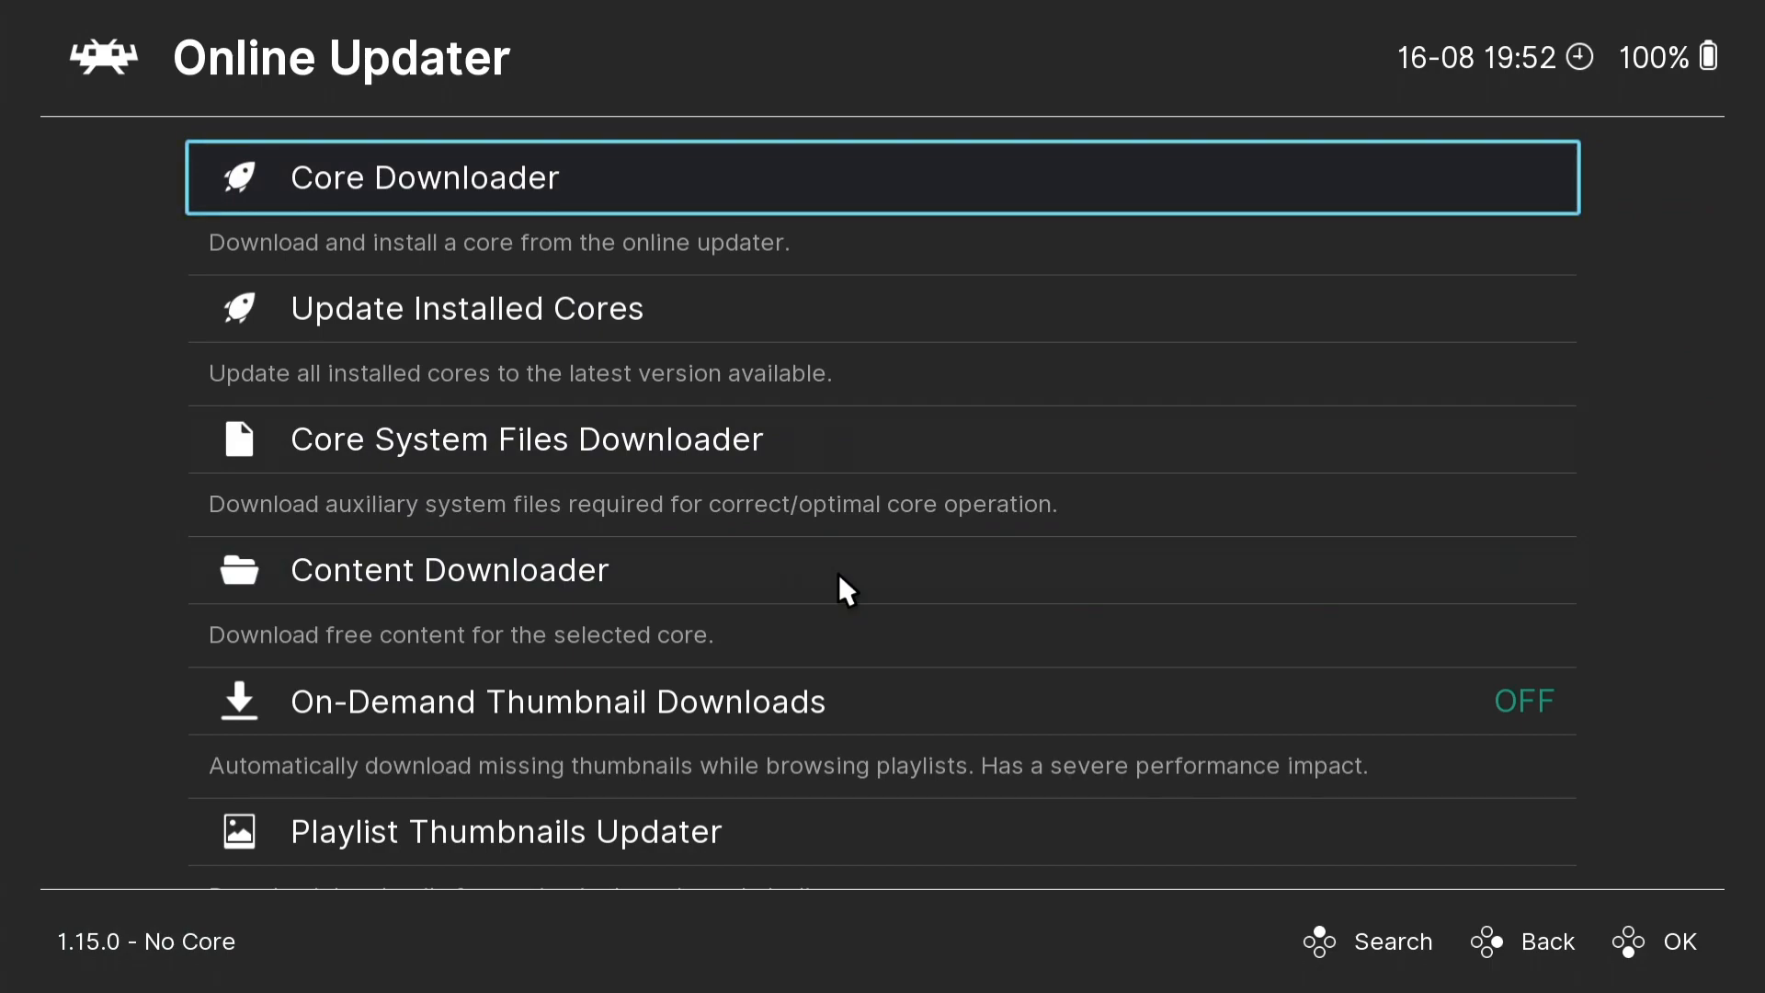
{"action": "left_click", "coordinate": [441, 185]}
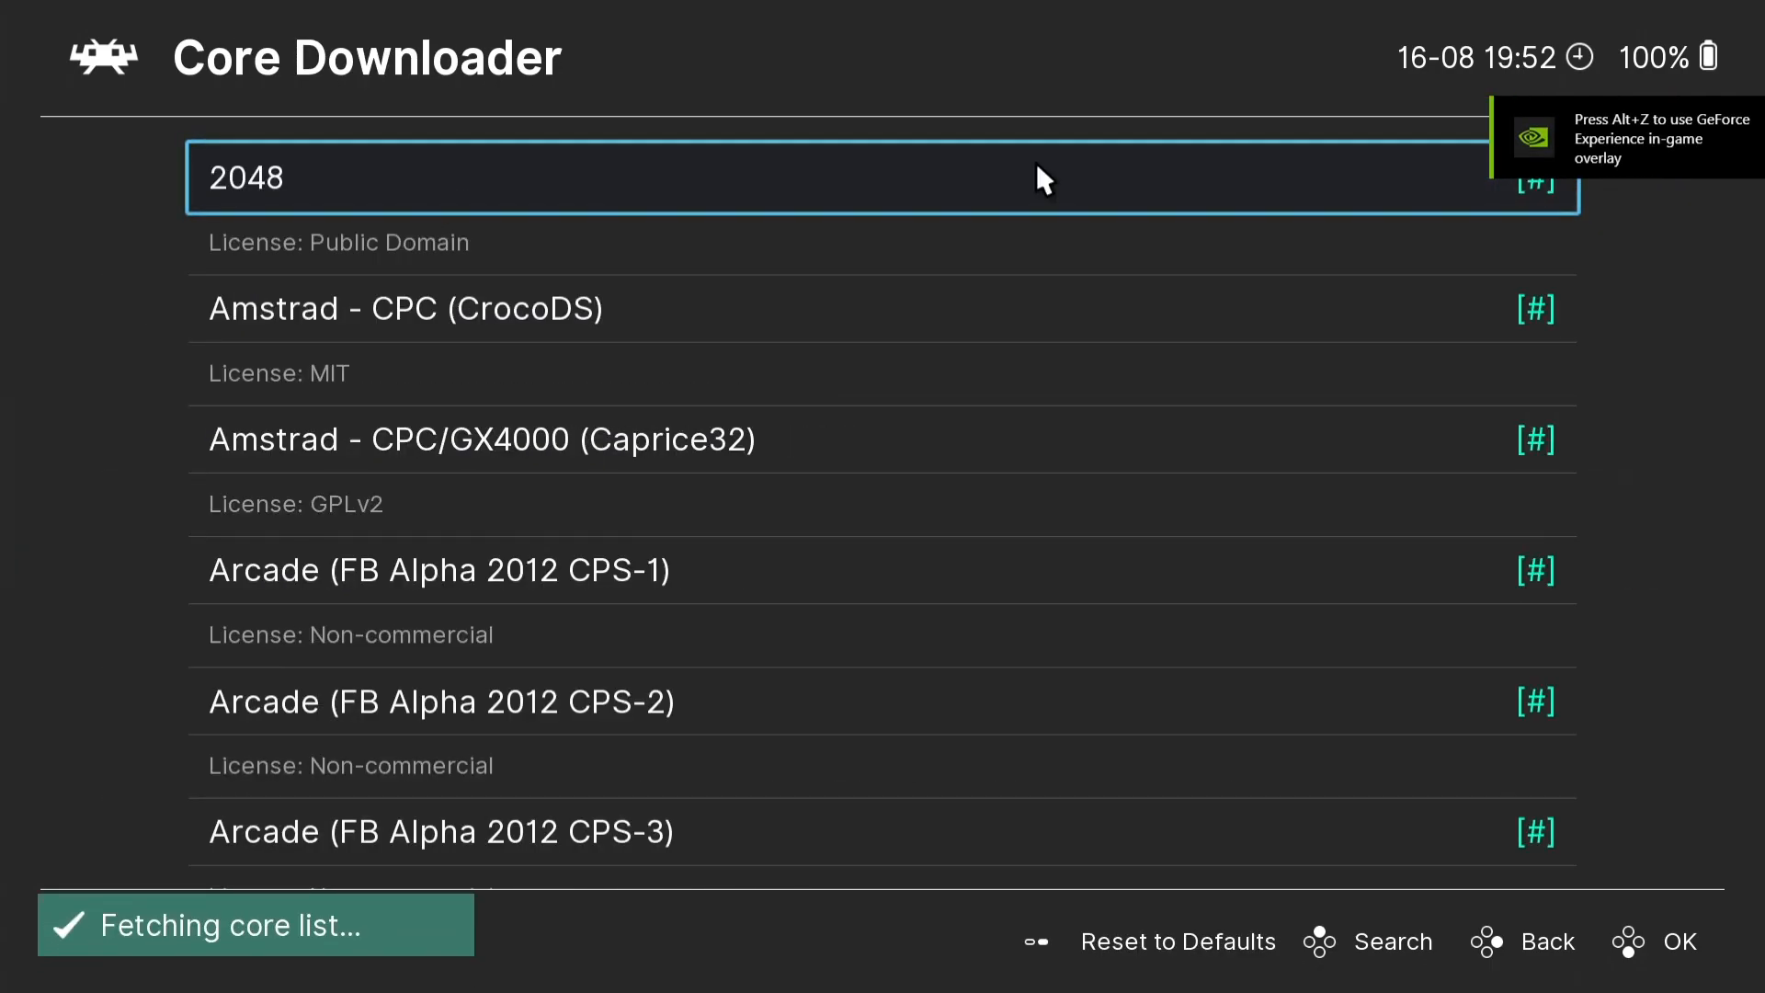
- Download the Commodore - Amiga (PUAE 2021) and Commodore - Amiga (PUAE) cores
{"action": "key", "text": "Down"}
{"action": "key", "text": "Down"}
{"action": "key", "text": "Down"}
{"action": "key", "text": "Down"}
{"action": "key", "text": "Down"}
{"action": "key", "text": "Down"}
{"action": "key", "text": "Down"}
{"action": "key", "text": "Down"}
{"action": "key", "text": "Down"}
{"action": "key", "text": "Down"}
{"action": "key", "text": "Down"}
{"action": "key", "text": "Down"}
{"action": "key", "text": "Down"}
{"action": "key", "text": "Down"}
{"action": "key", "text": "Down"}
{"action": "key", "text": "Down"}
{"action": "key", "text": "Down"}
{"action": "key", "text": "Down"}
{"action": "key", "text": "Down"}
{"action": "key", "text": "Down"}
{"action": "key", "text": "Down"}
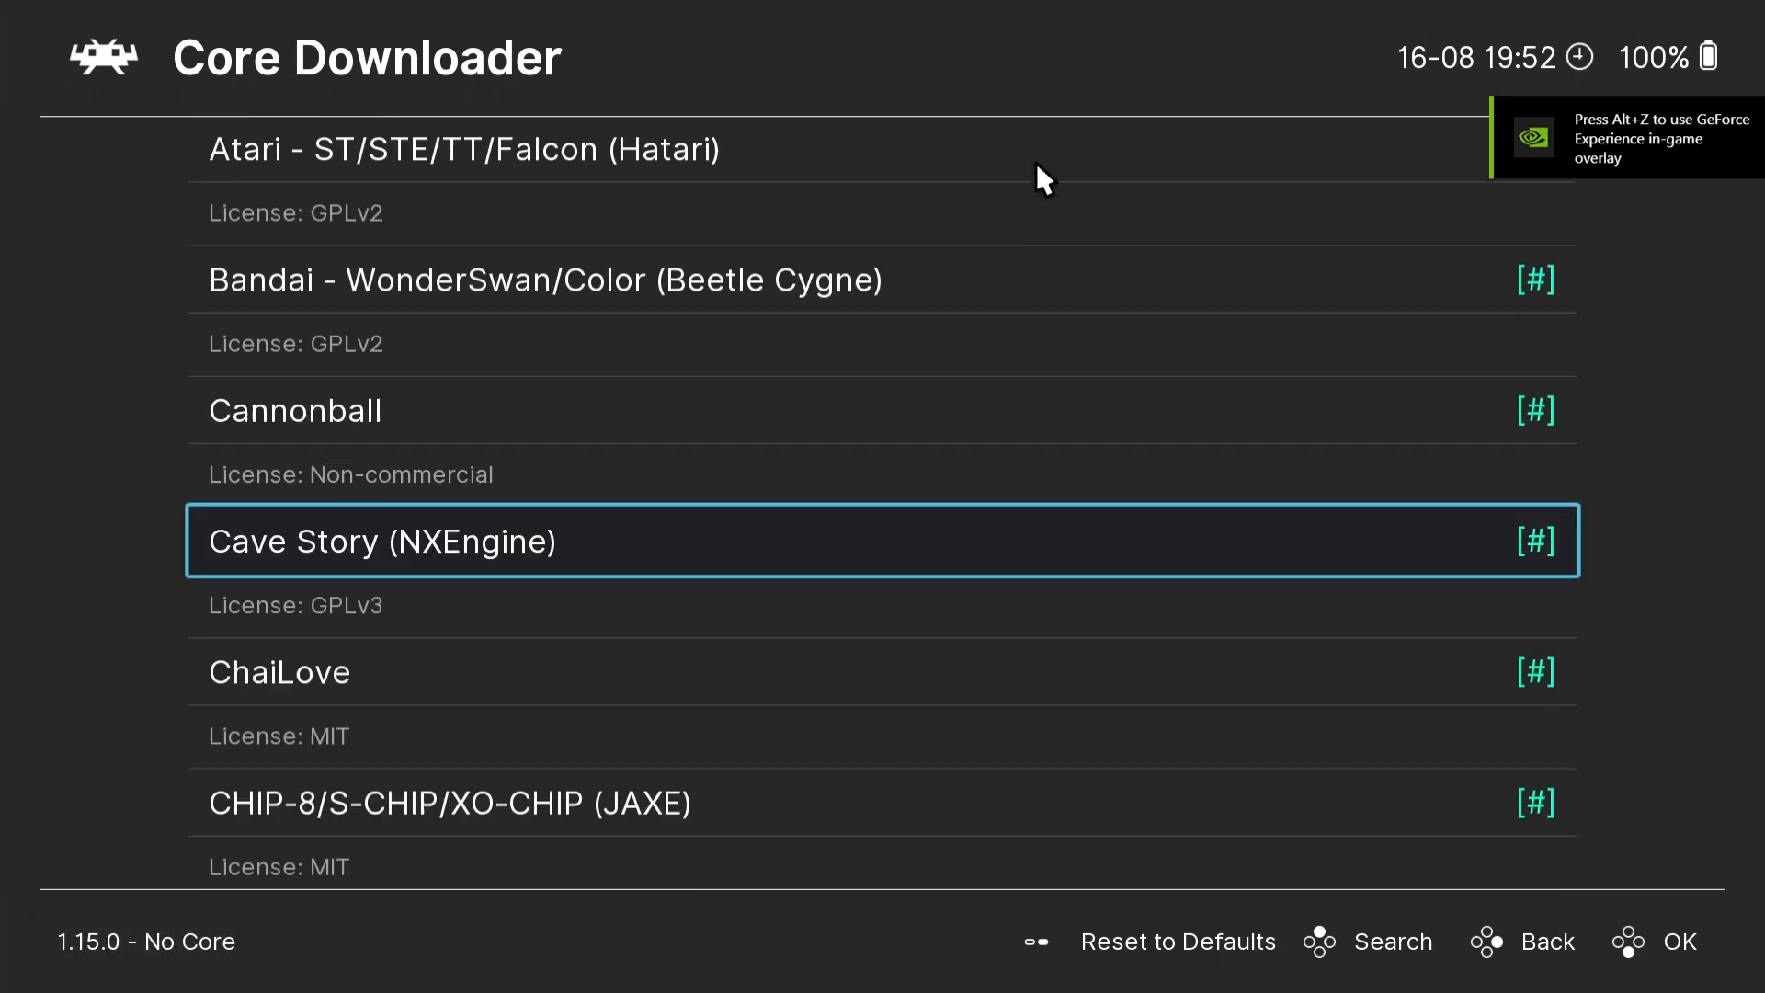
{"action": "key", "text": "Down"}
{"action": "key", "text": "Down"}
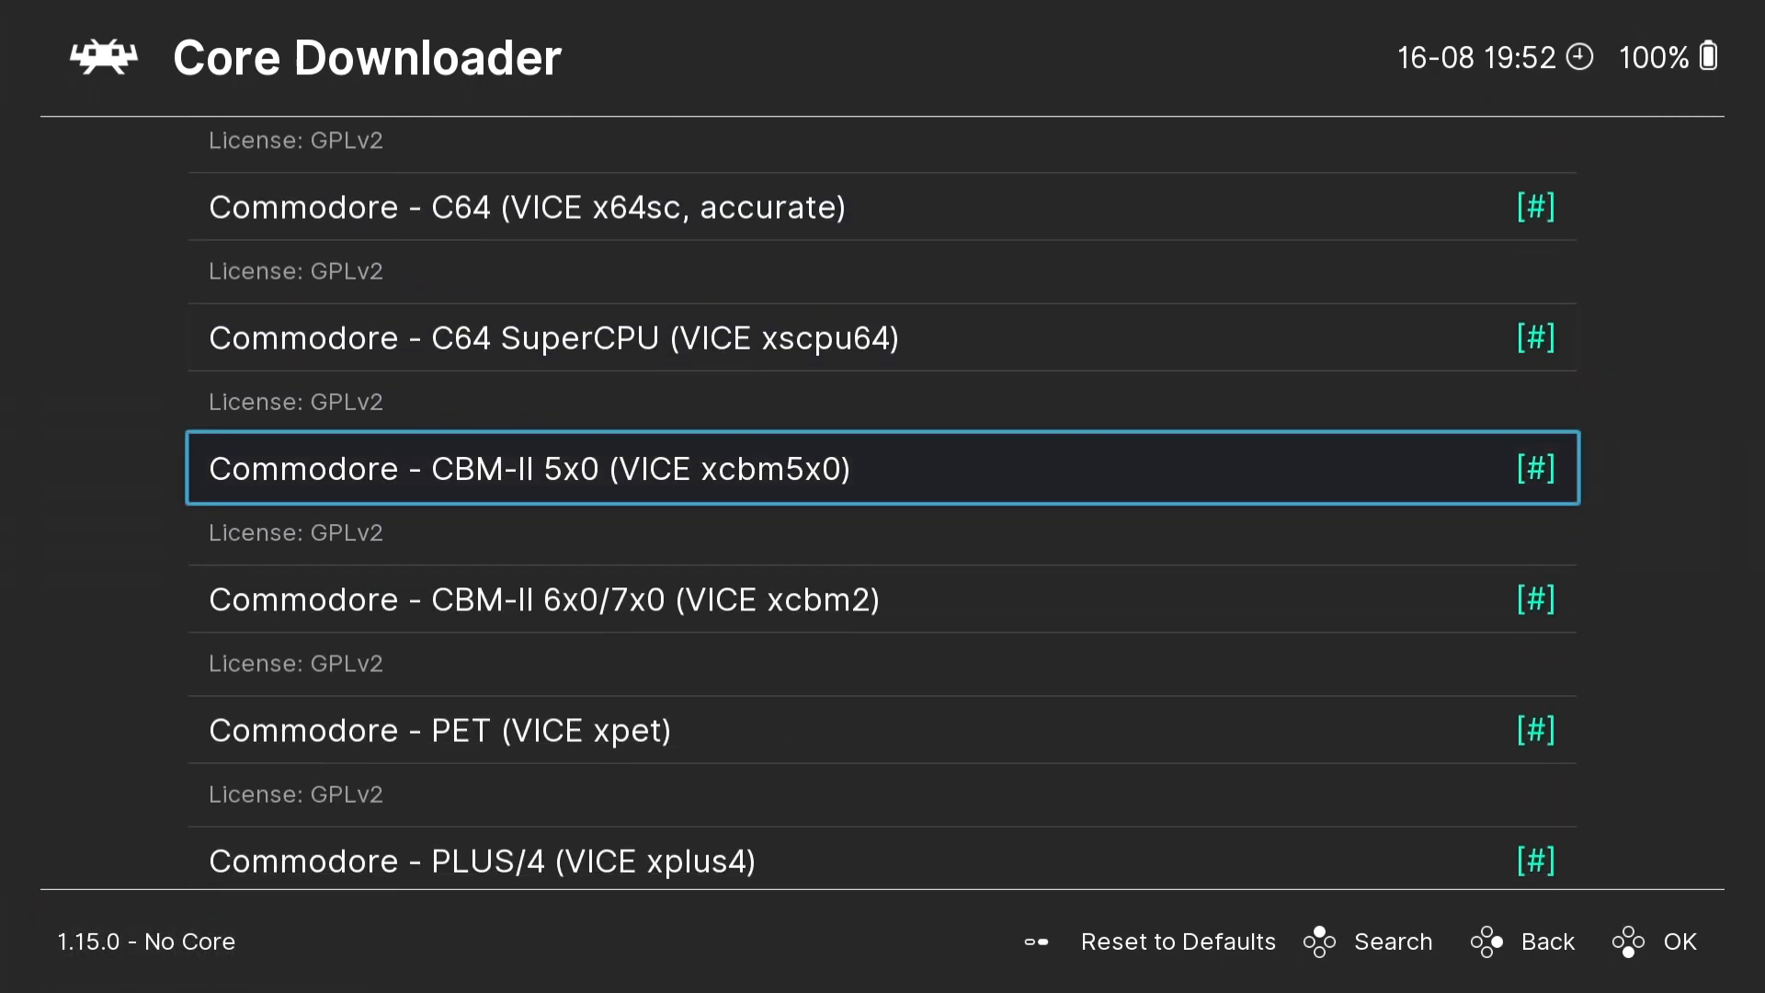
{"action": "key", "text": "Up"}
{"action": "key", "text": "Up"}
{"action": "key", "text": "Up"}
{"action": "key", "text": "Up"}
{"action": "key", "text": "Up"}
{"action": "key", "text": "Up"}
{"action": "key", "text": "Up"}
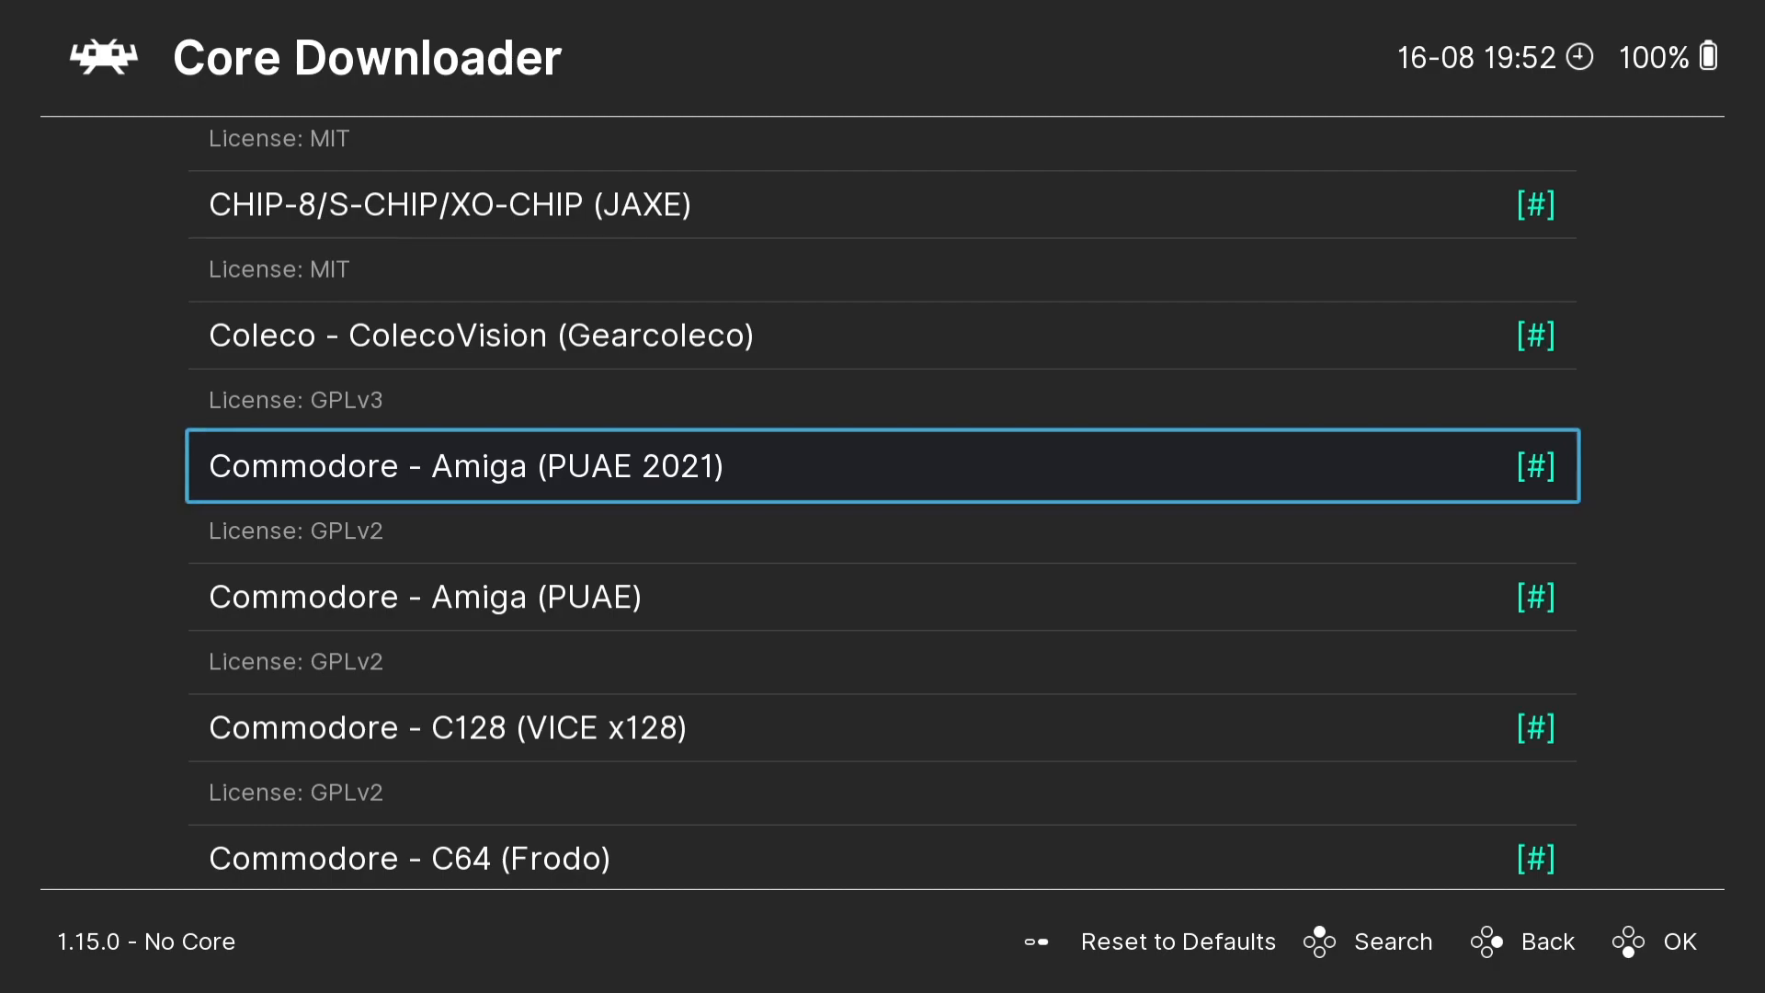
{"action": "key", "text": "Return"}
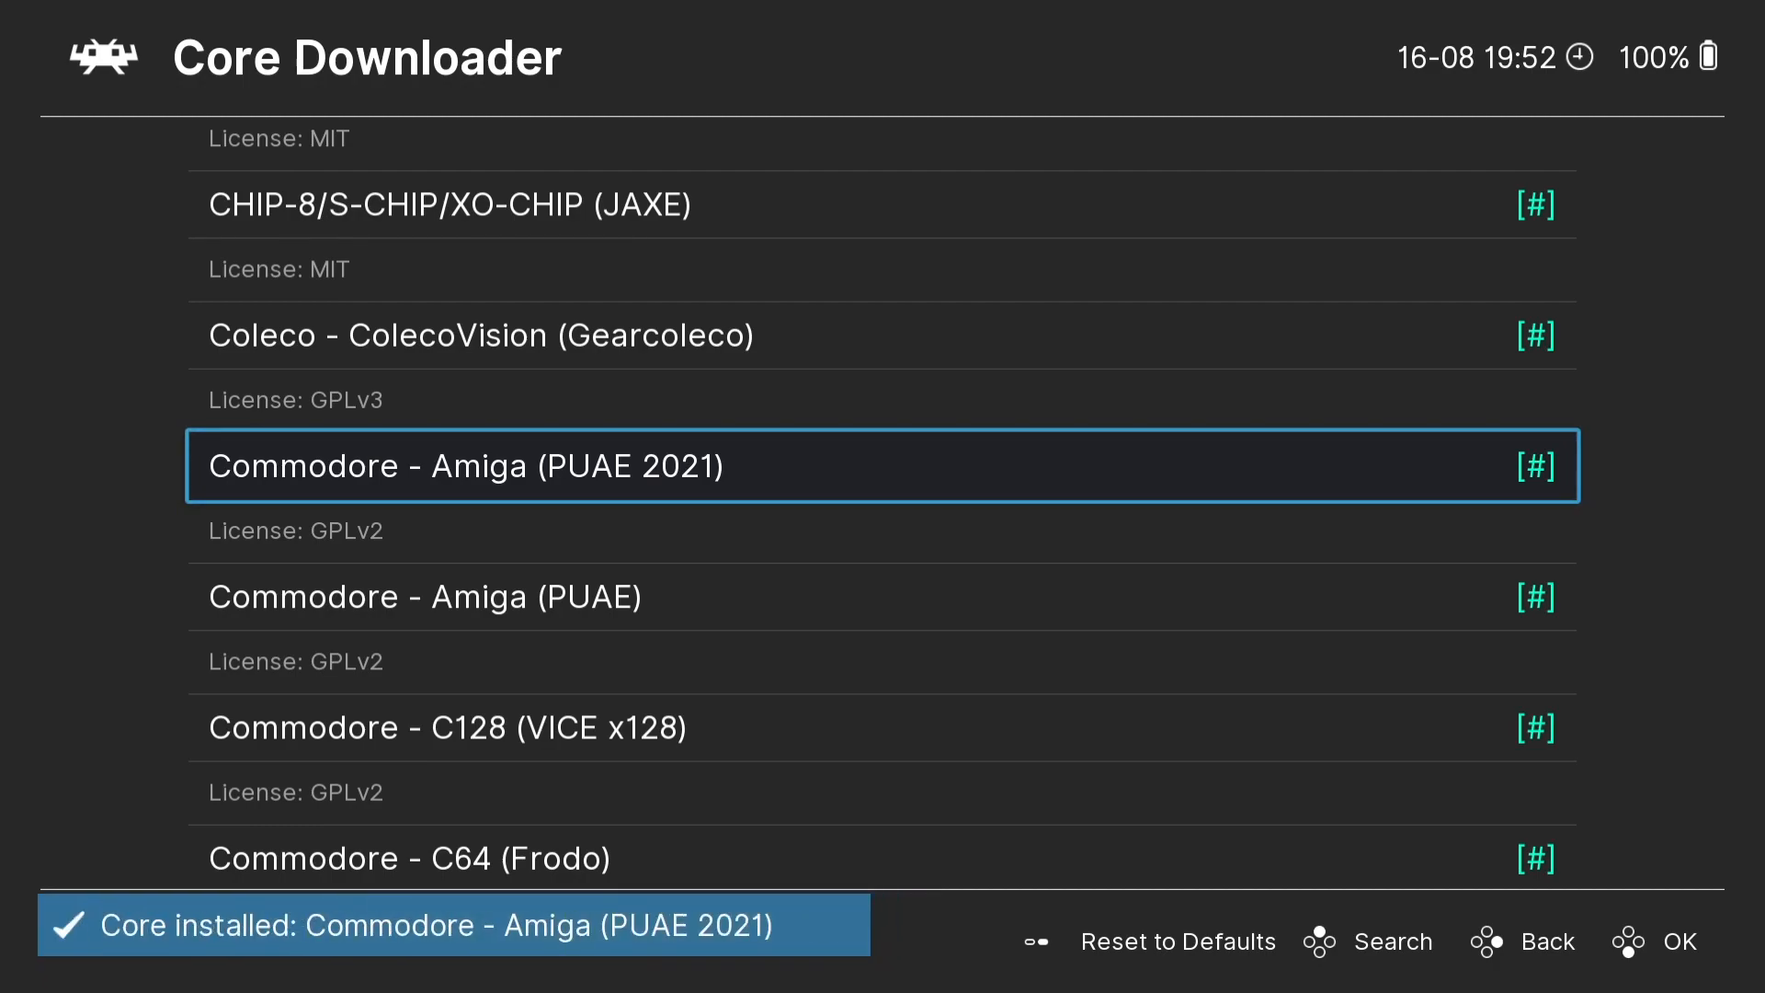
{"action": "key", "text": "Down"}
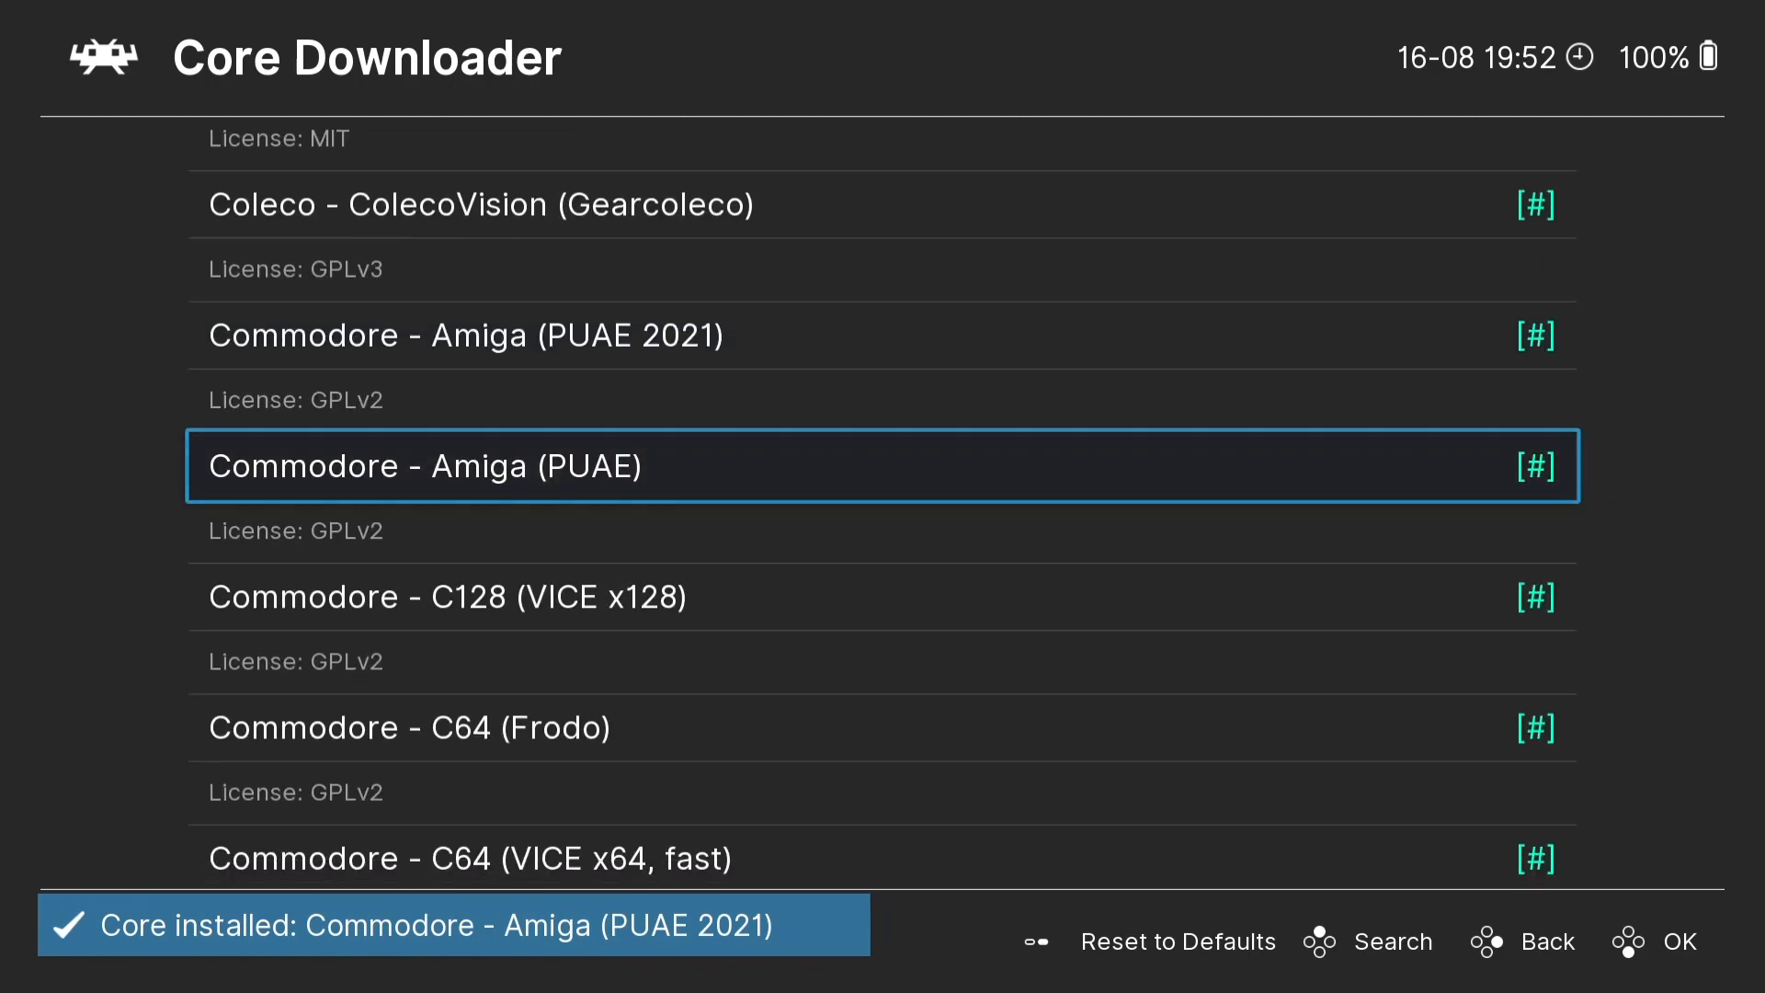
{"action": "key", "text": "Return"}
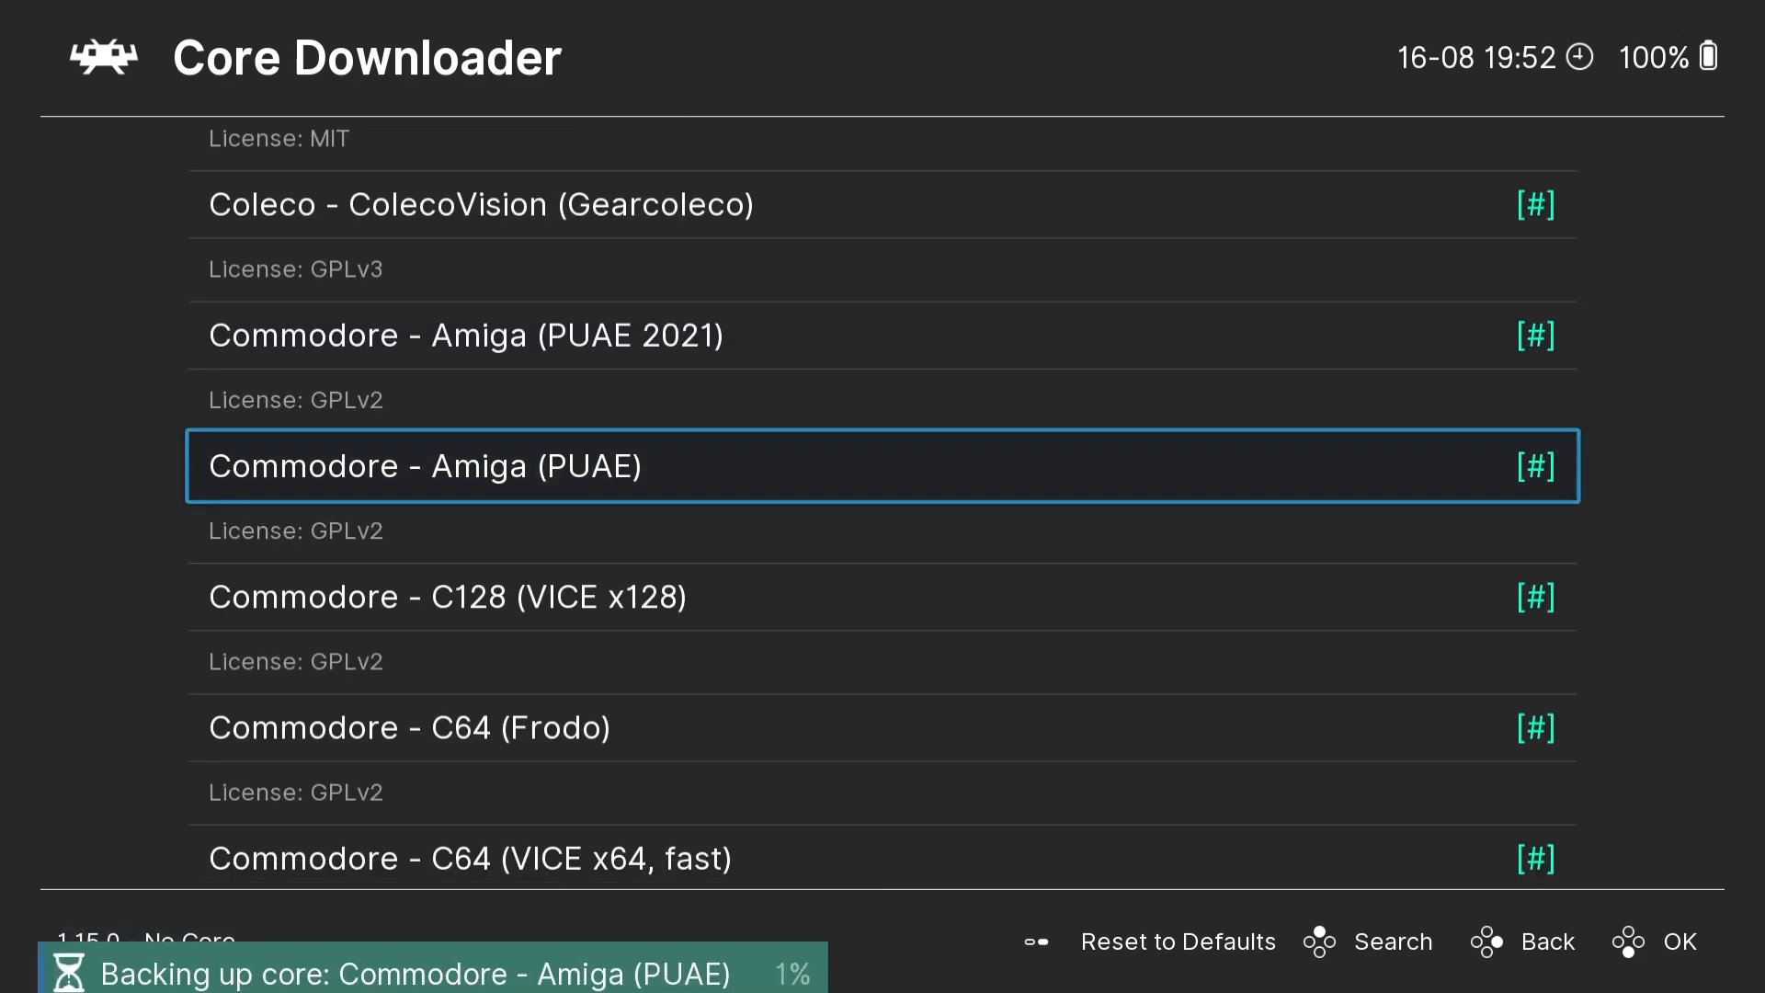
- Return to the Main Menu and save the current settings as a new configuration file
{"action": "key", "text": "BackSpace"}
{"action": "key", "text": "BackSpace"}
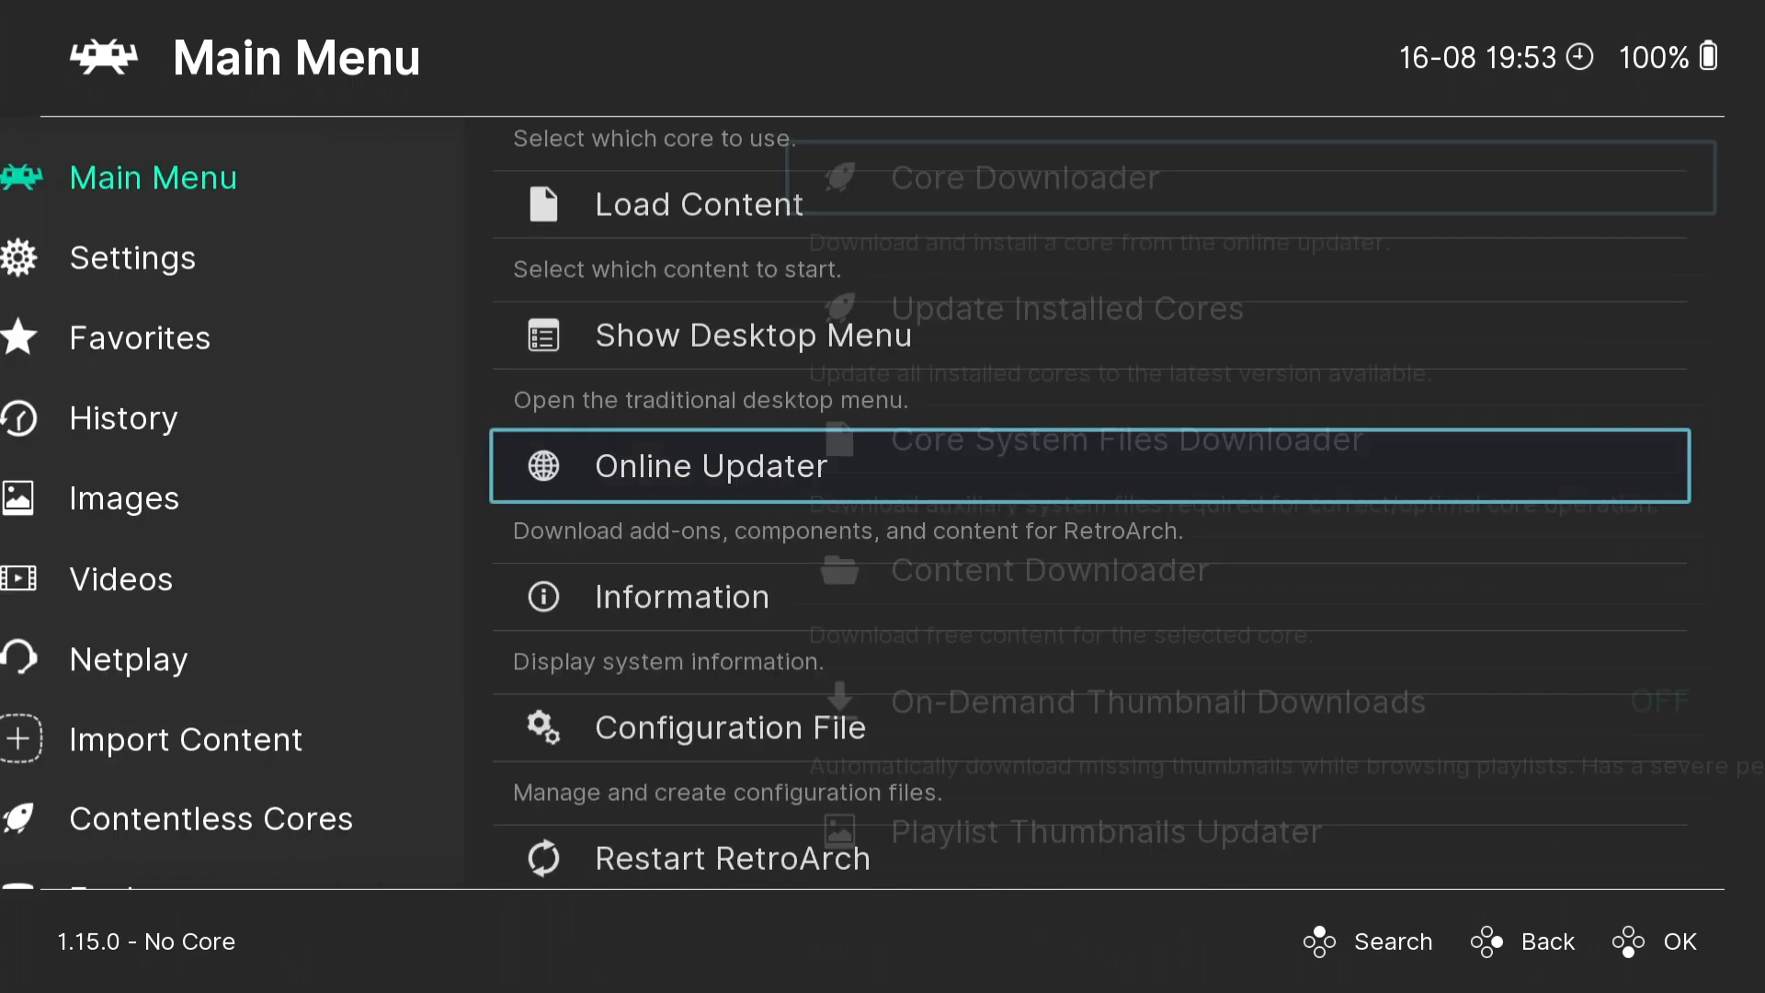
{"action": "key", "text": "Down"}
{"action": "key", "text": "Down"}
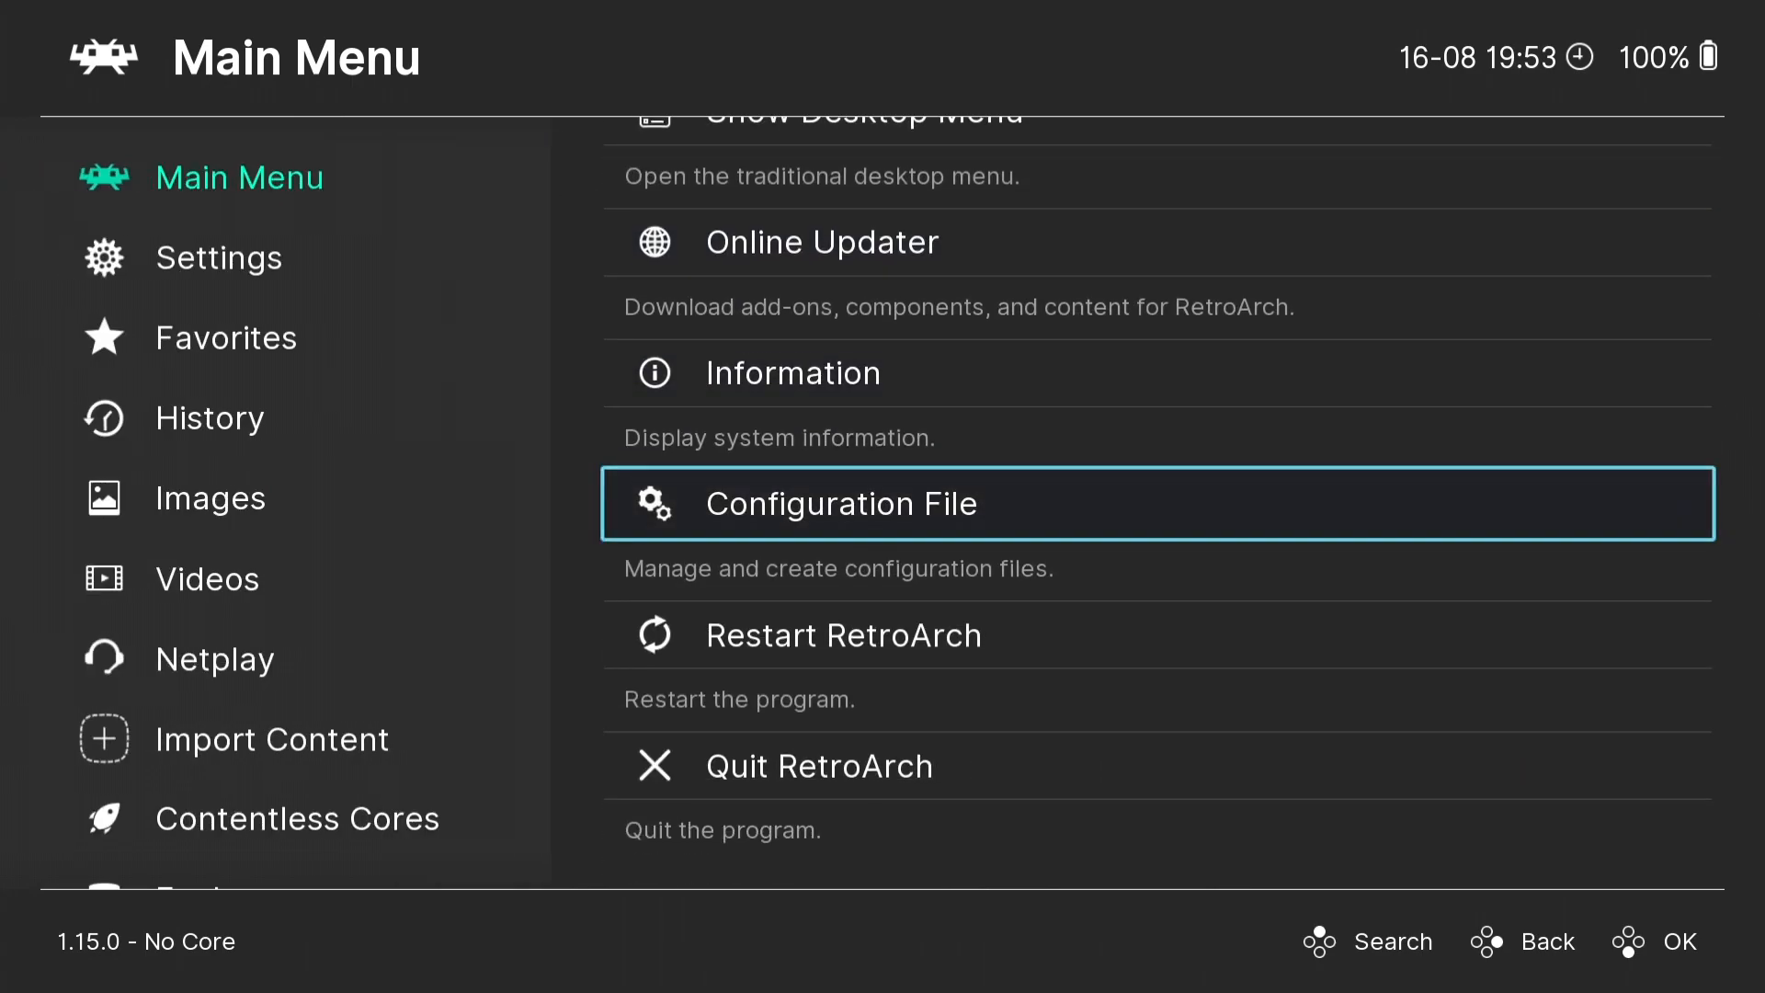
{"action": "key", "text": "Return"}
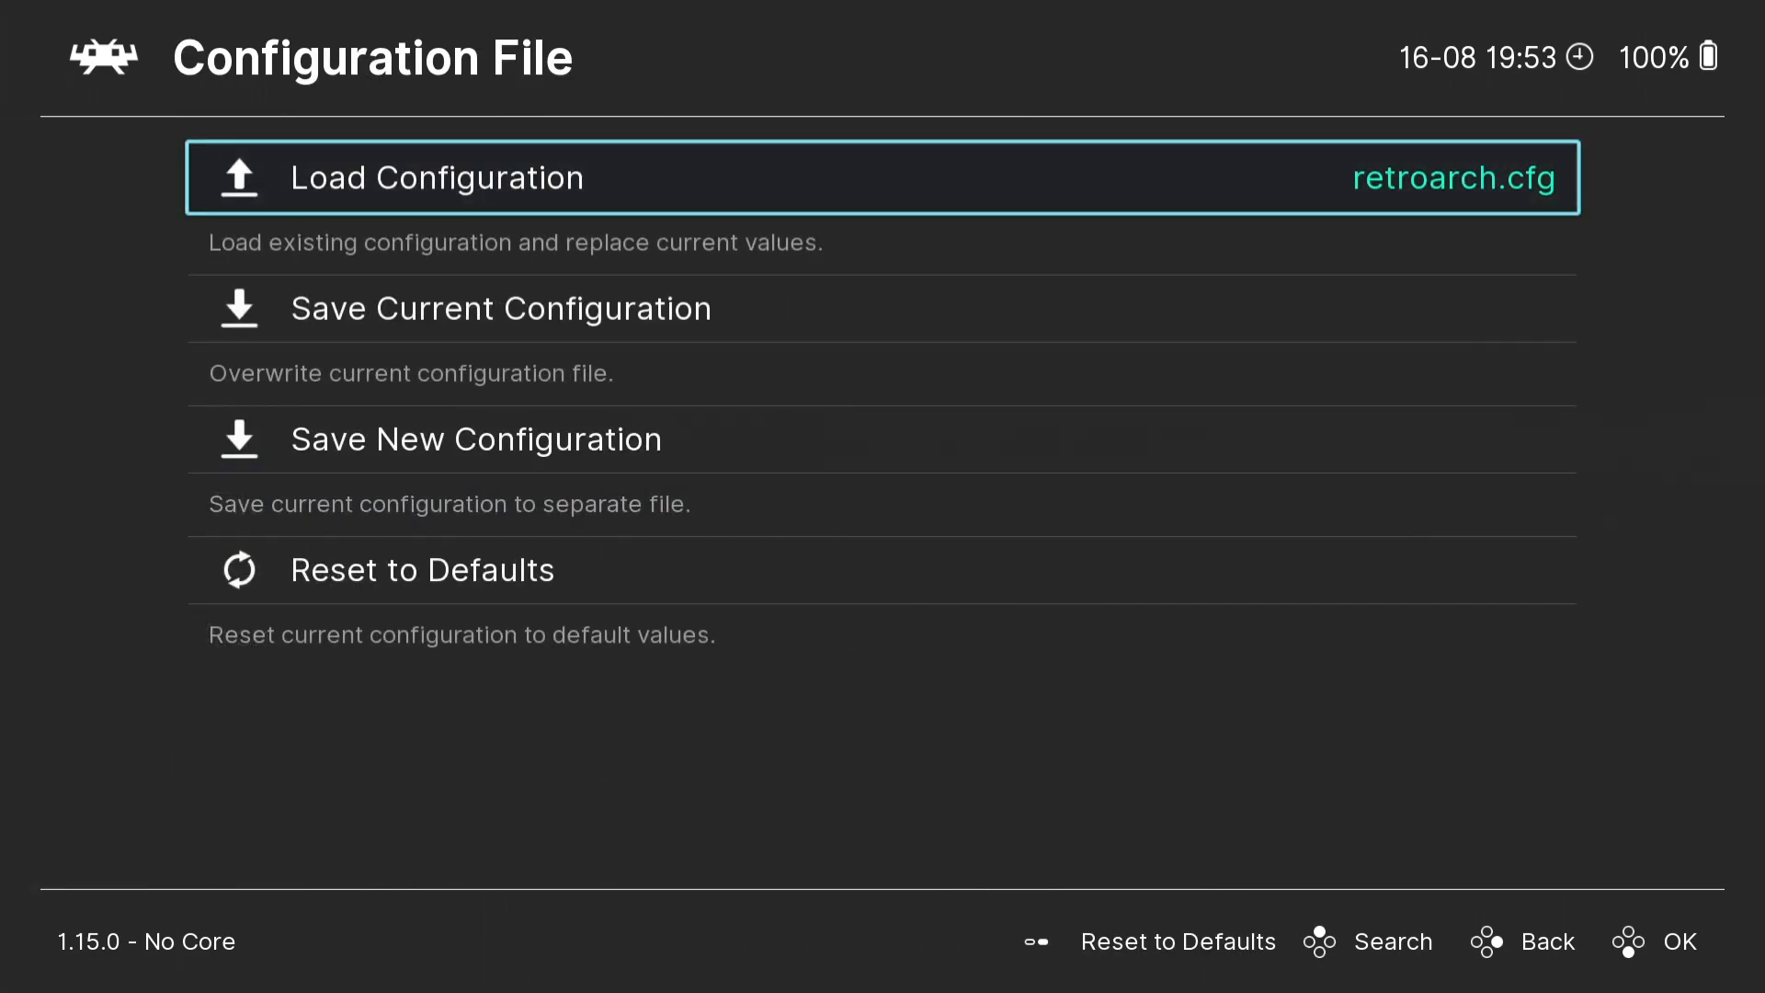
{"action": "key", "text": "Down"}
{"action": "key", "text": "Down"}
{"action": "key", "text": "Return"}
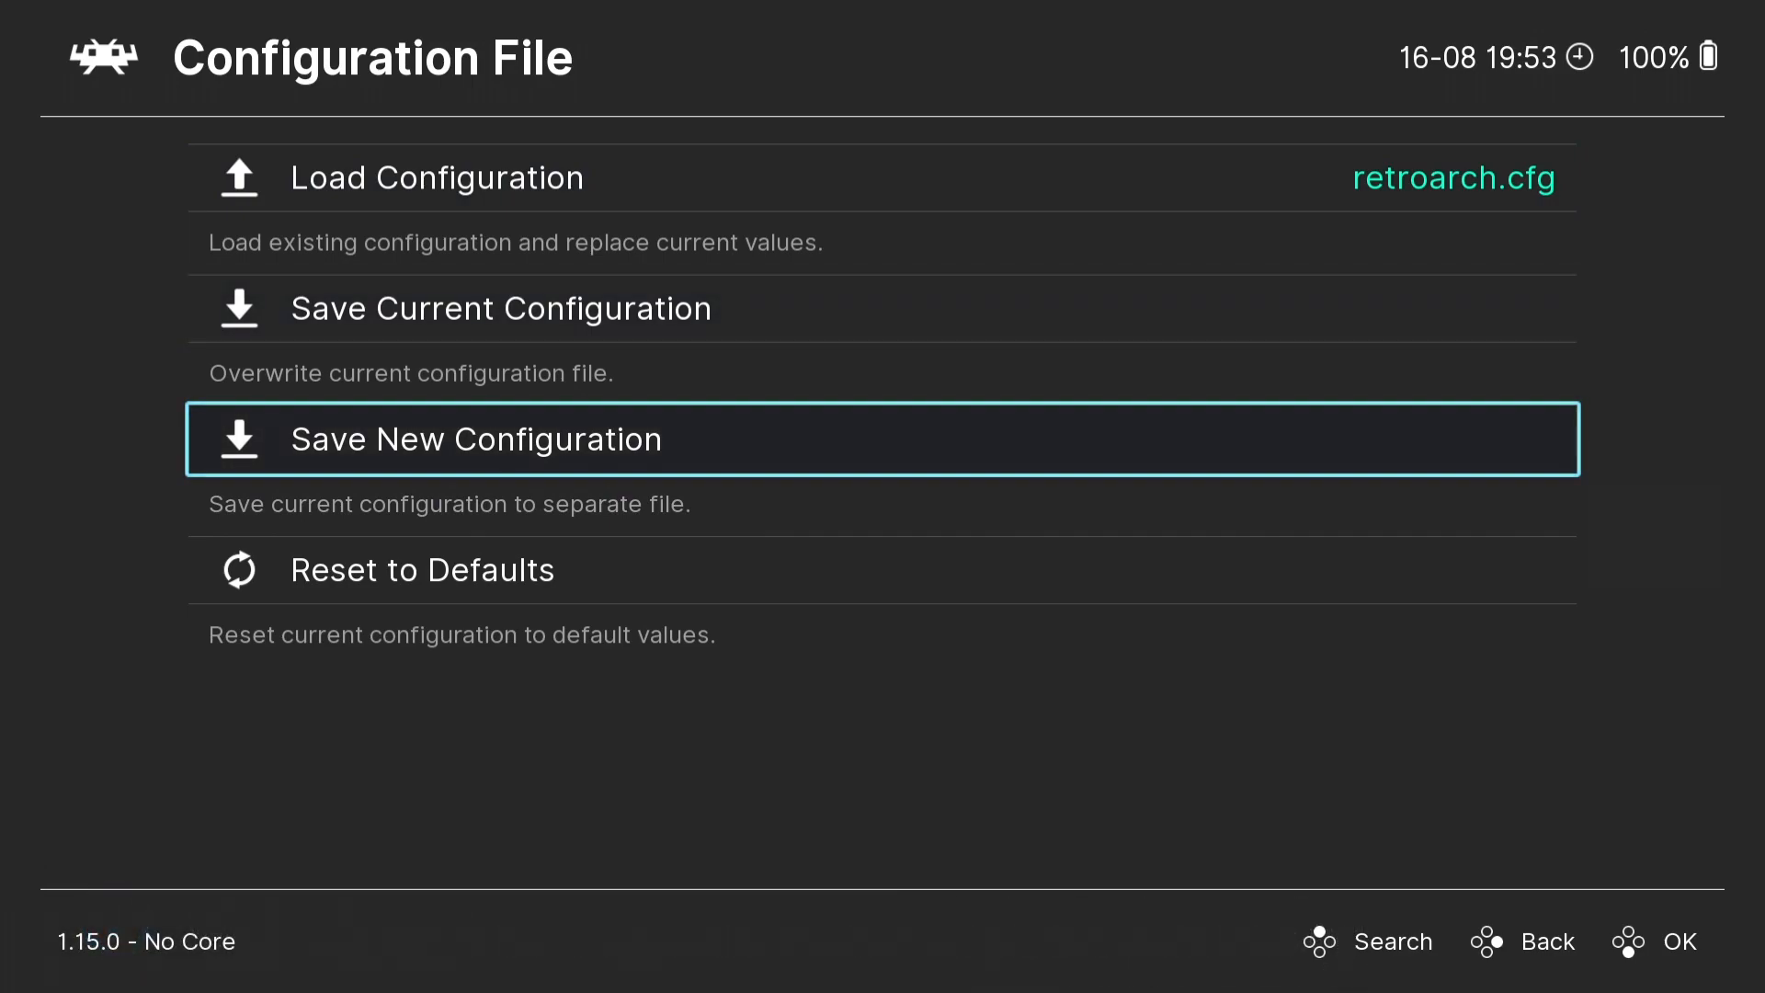
- Leave the configuration file options and quit RetroArch
{"action": "key", "text": "BackSpace"}
{"action": "key", "text": "Down"}
{"action": "key", "text": "Down"}
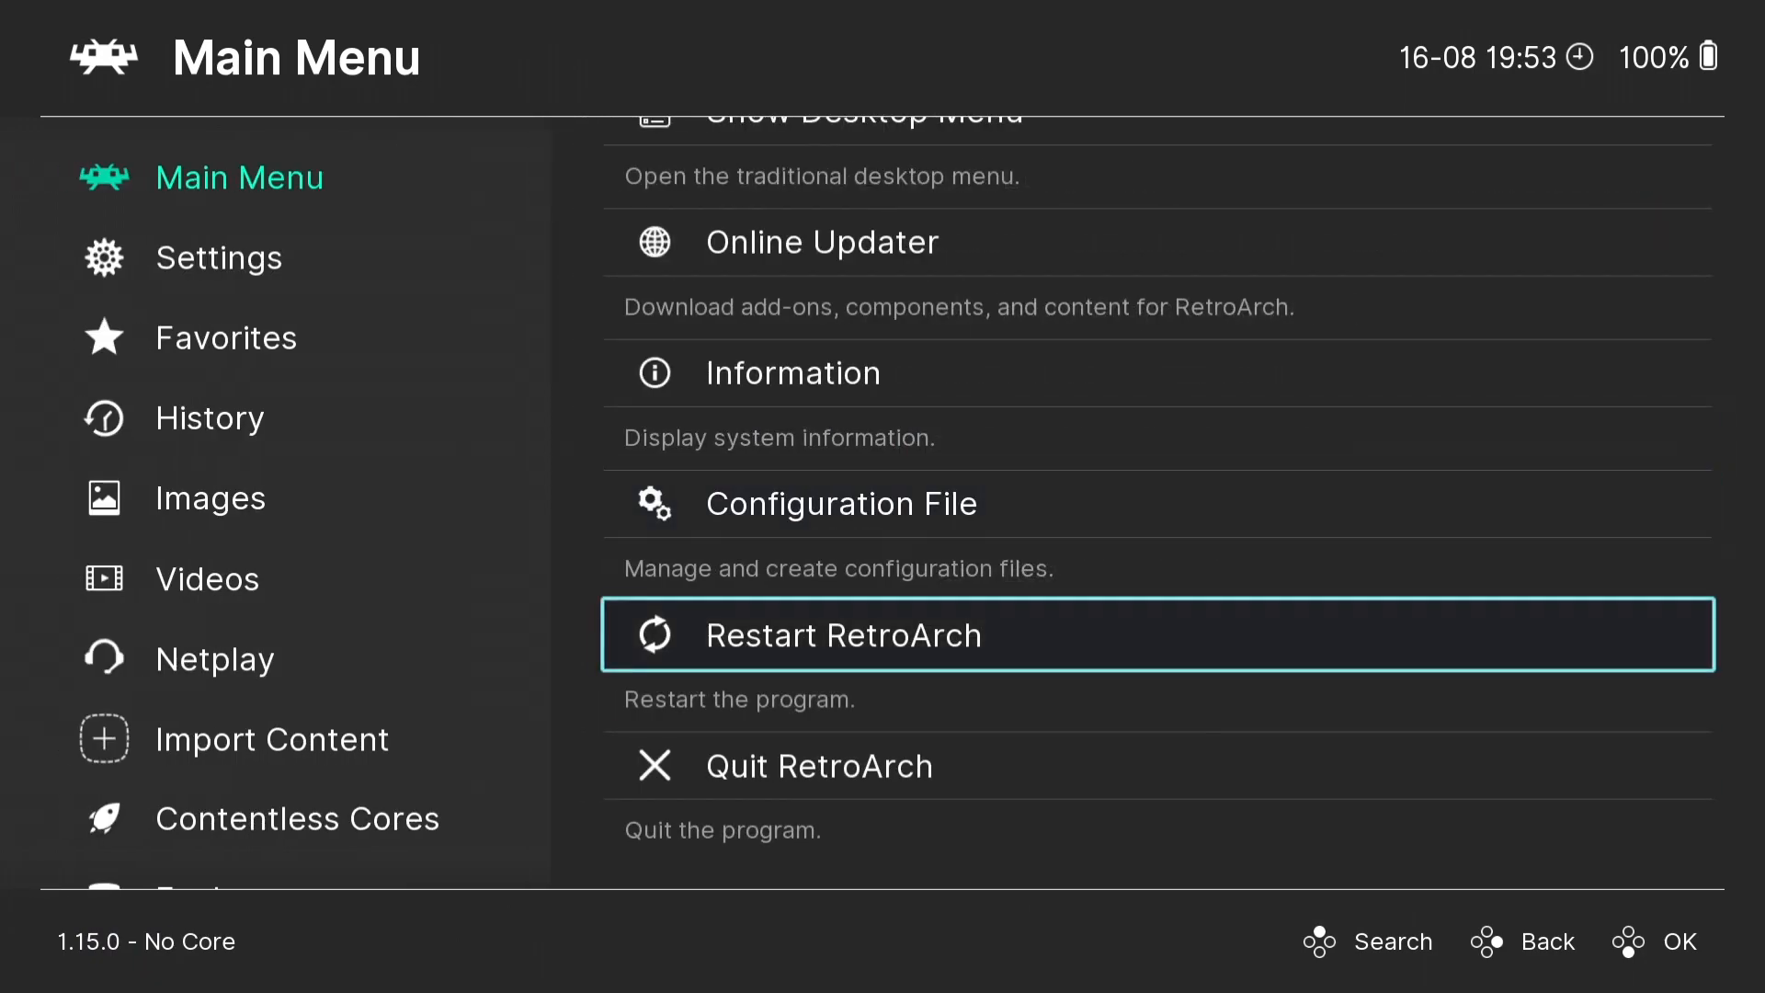
{"action": "key", "text": "Return"}
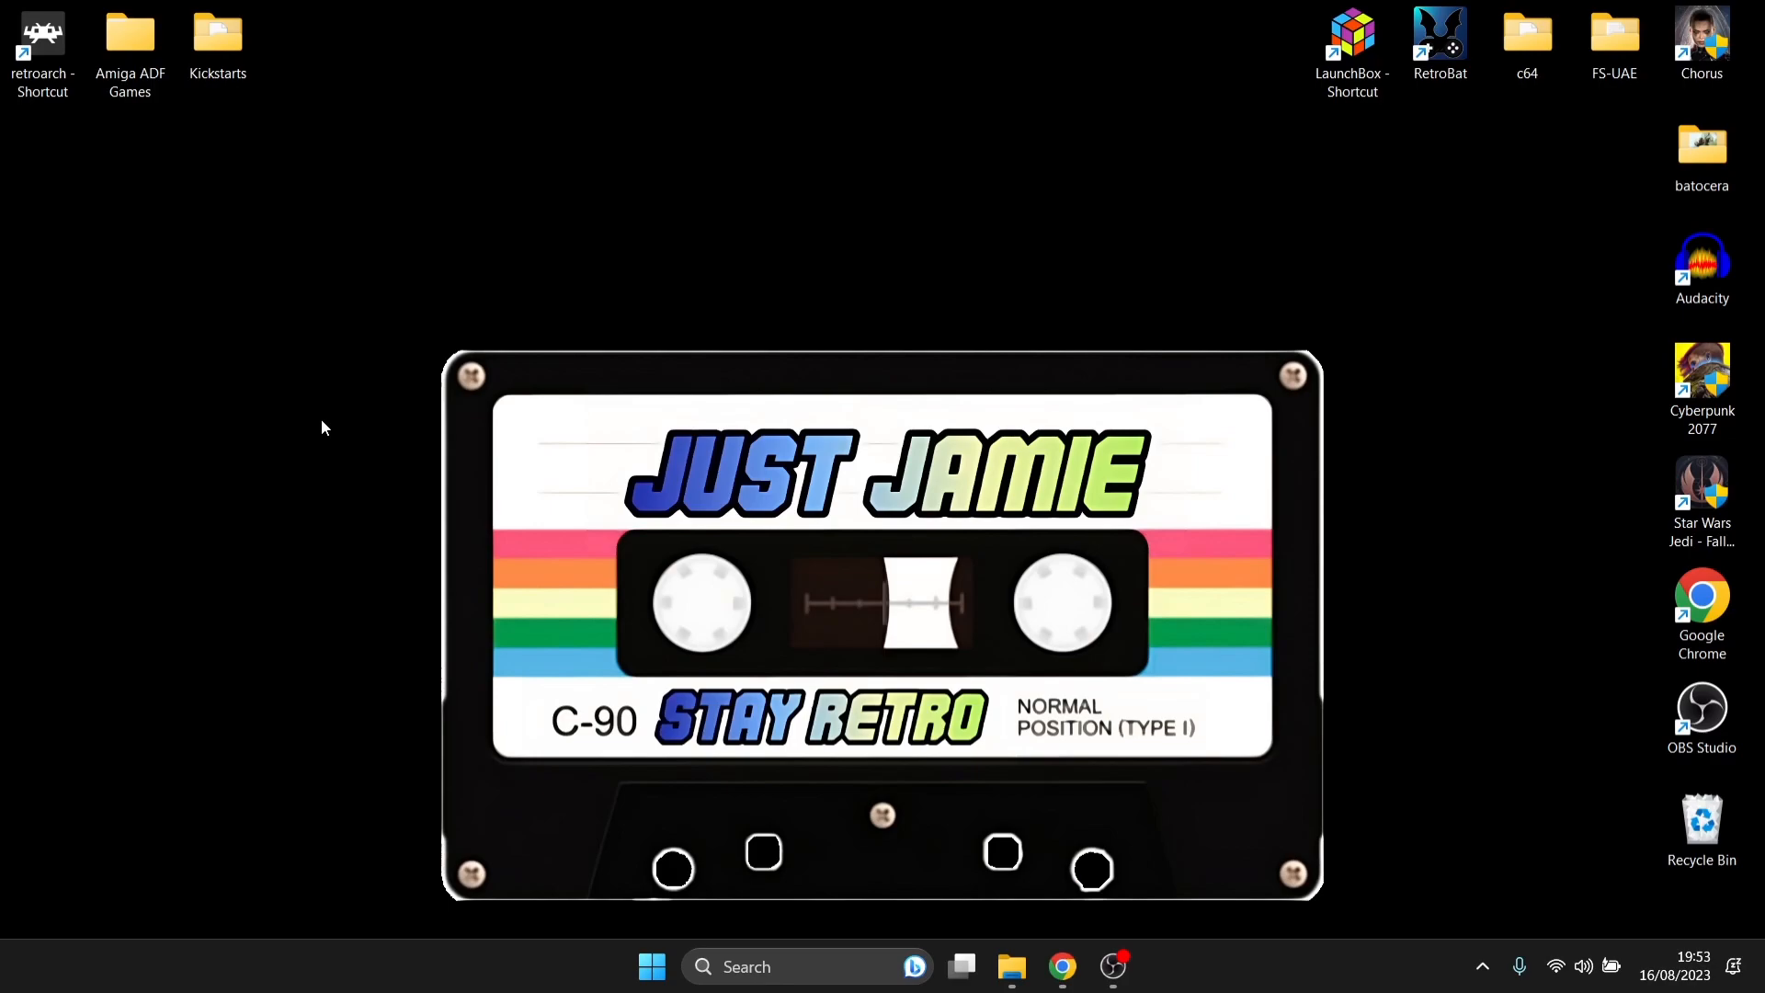
- Open the RetroArch shortcut's file location and go into its system folder
{"action": "right_click", "coordinate": [41, 43]}
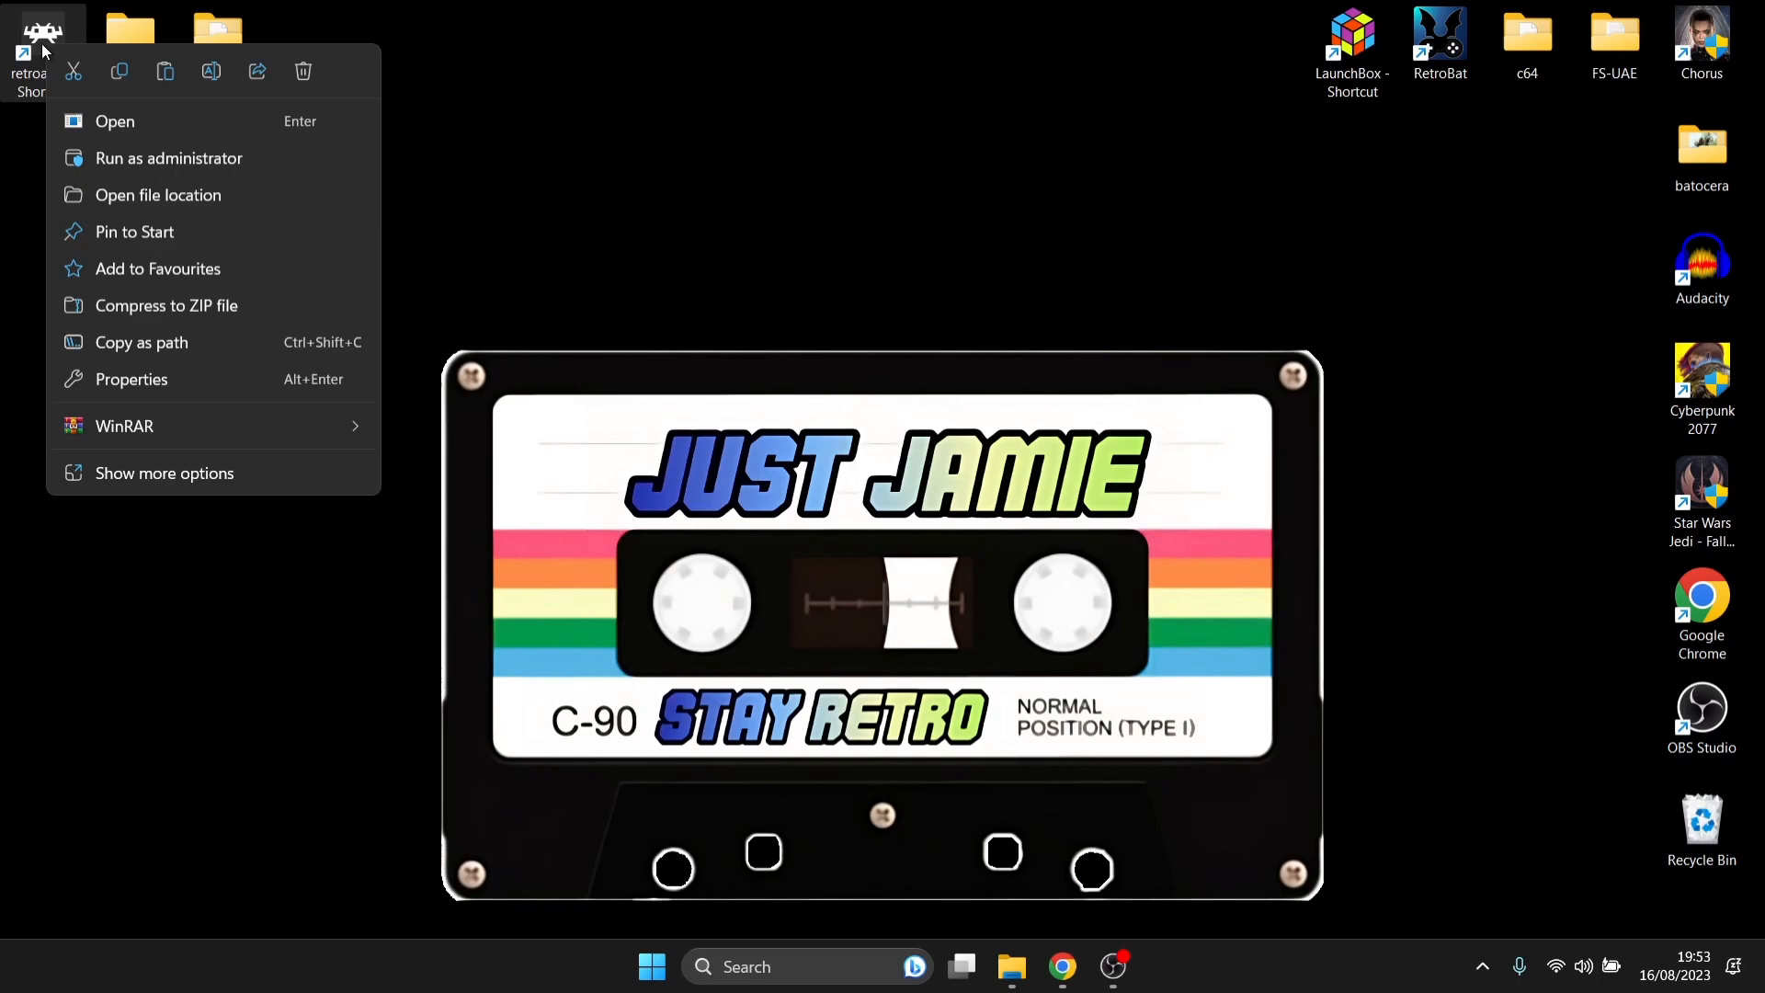
{"action": "left_click", "coordinate": [136, 203]}
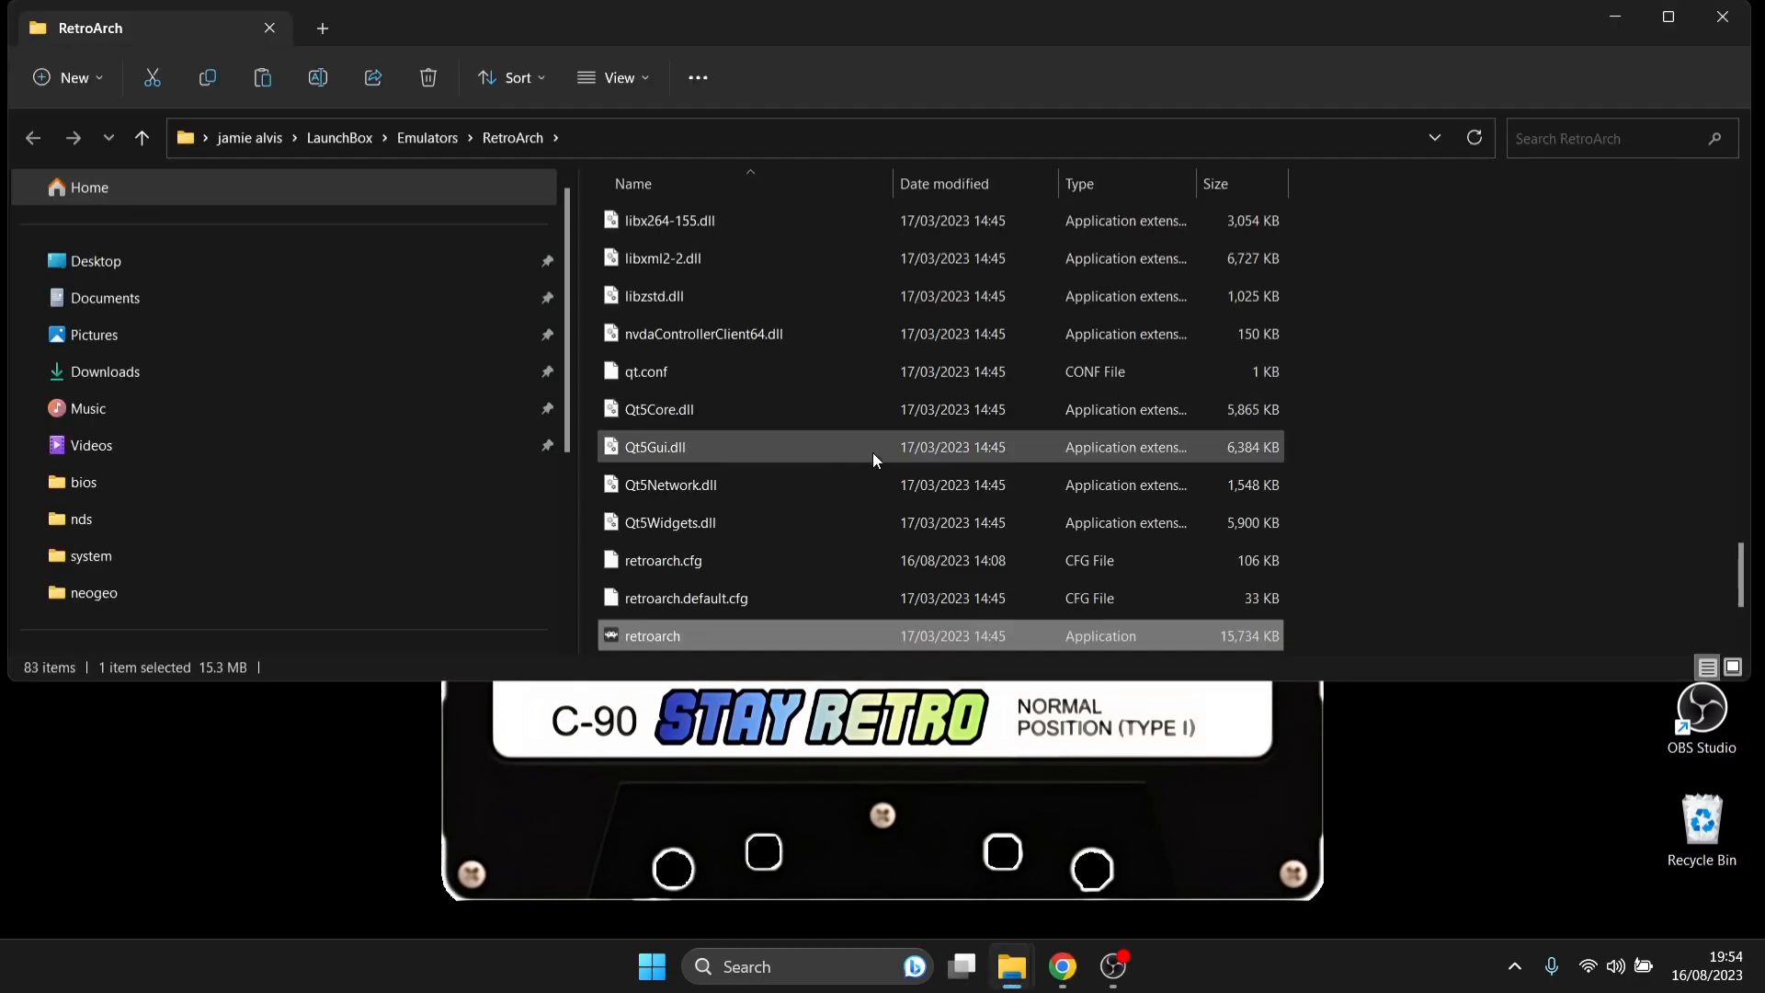
{"action": "left_click_drag", "start_coordinate": [1740, 568], "coordinate": [1733, 279]}
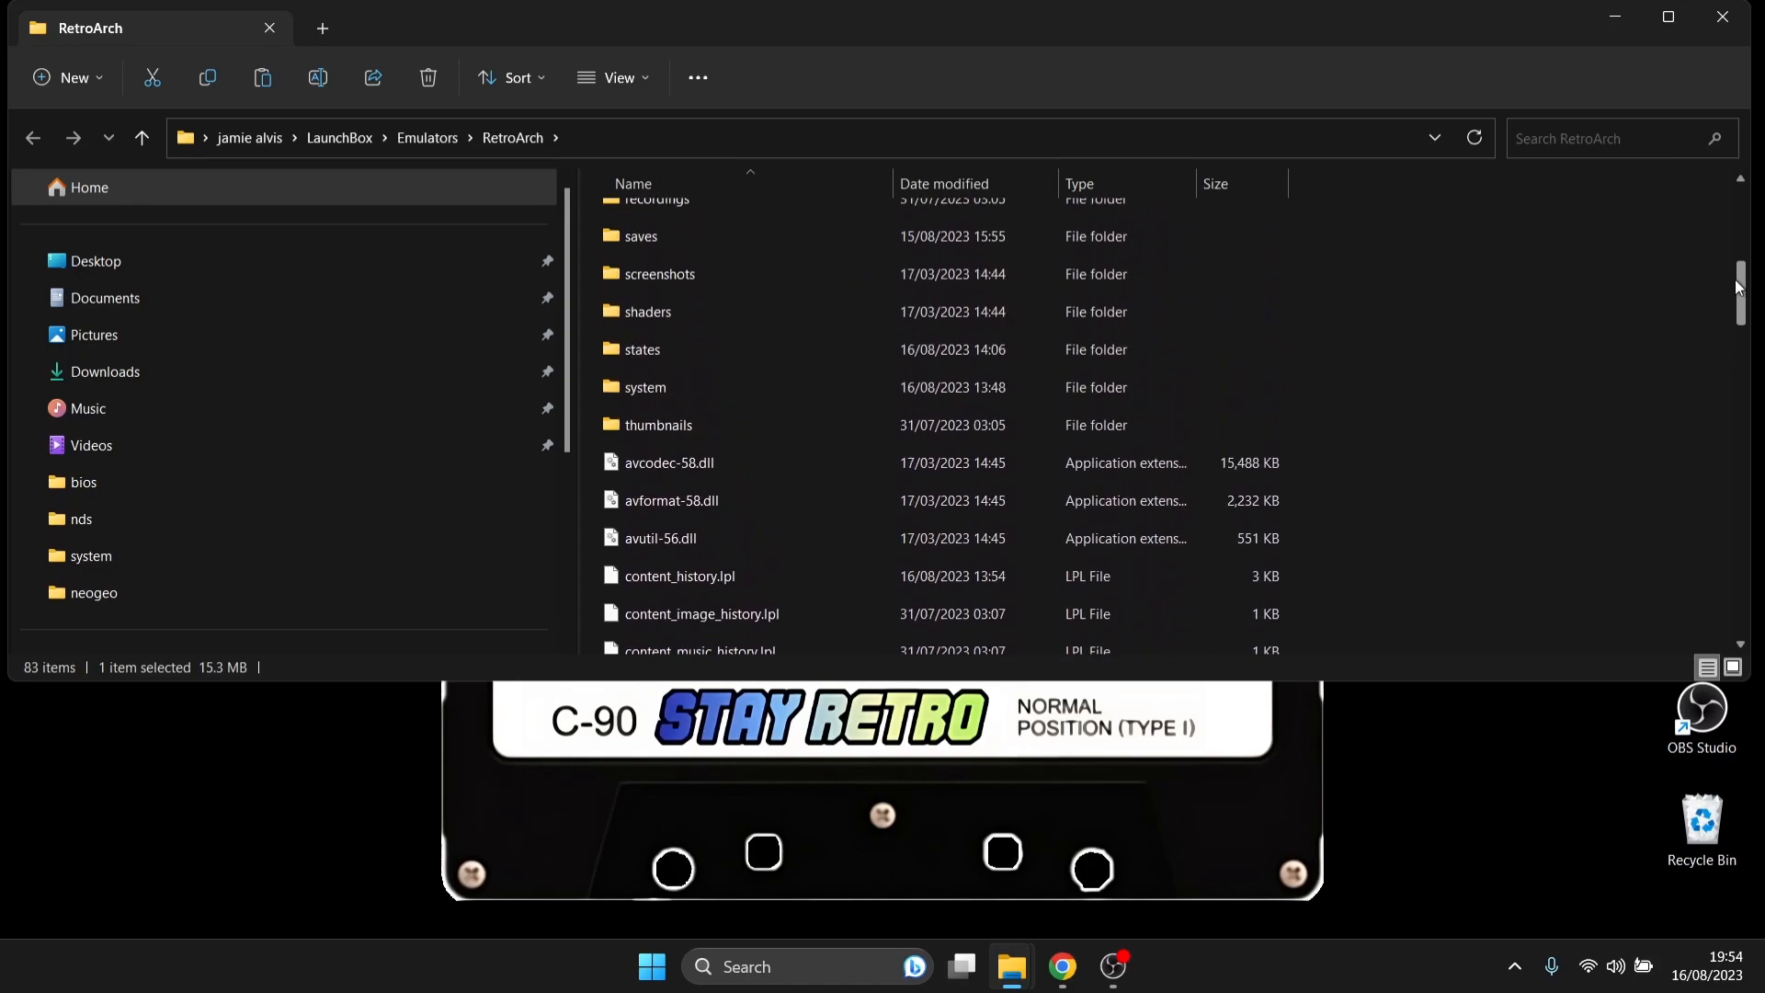
{"action": "double_click", "coordinate": [868, 389]}
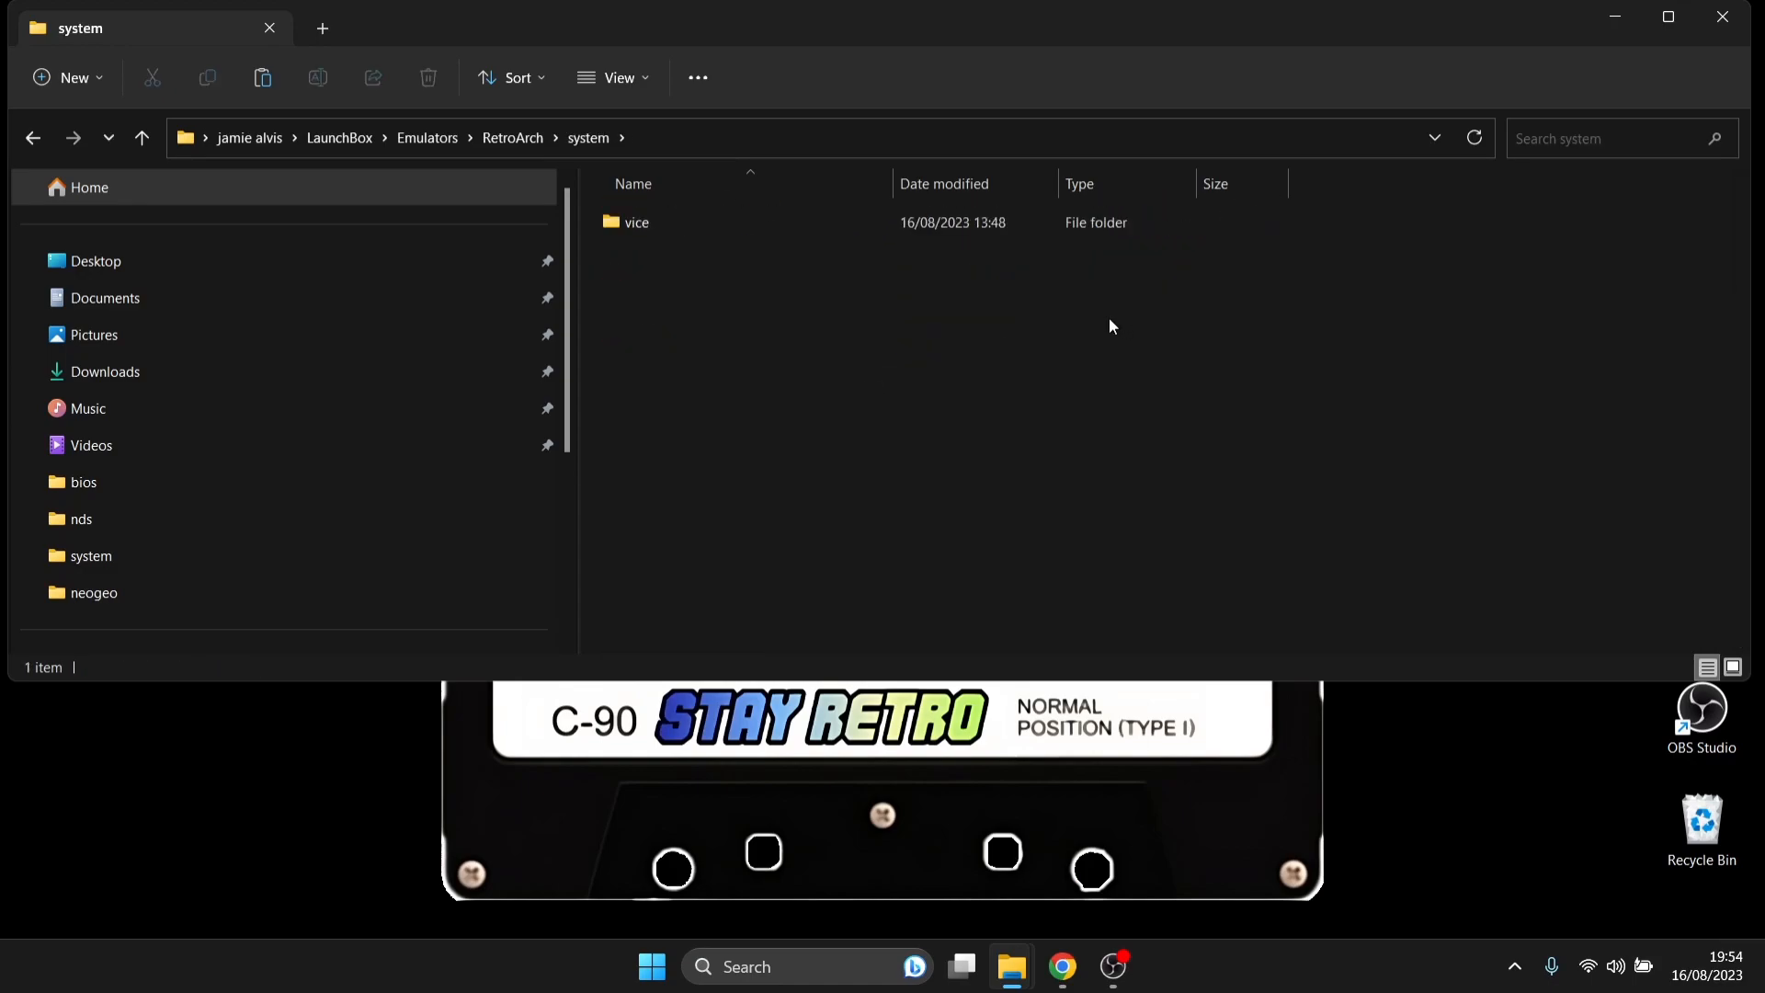
- Move all Kickstart files from the Kickstarts folder into RetroArch's system folder, and close both folder windows
{"action": "double_click", "coordinate": [630, 29]}
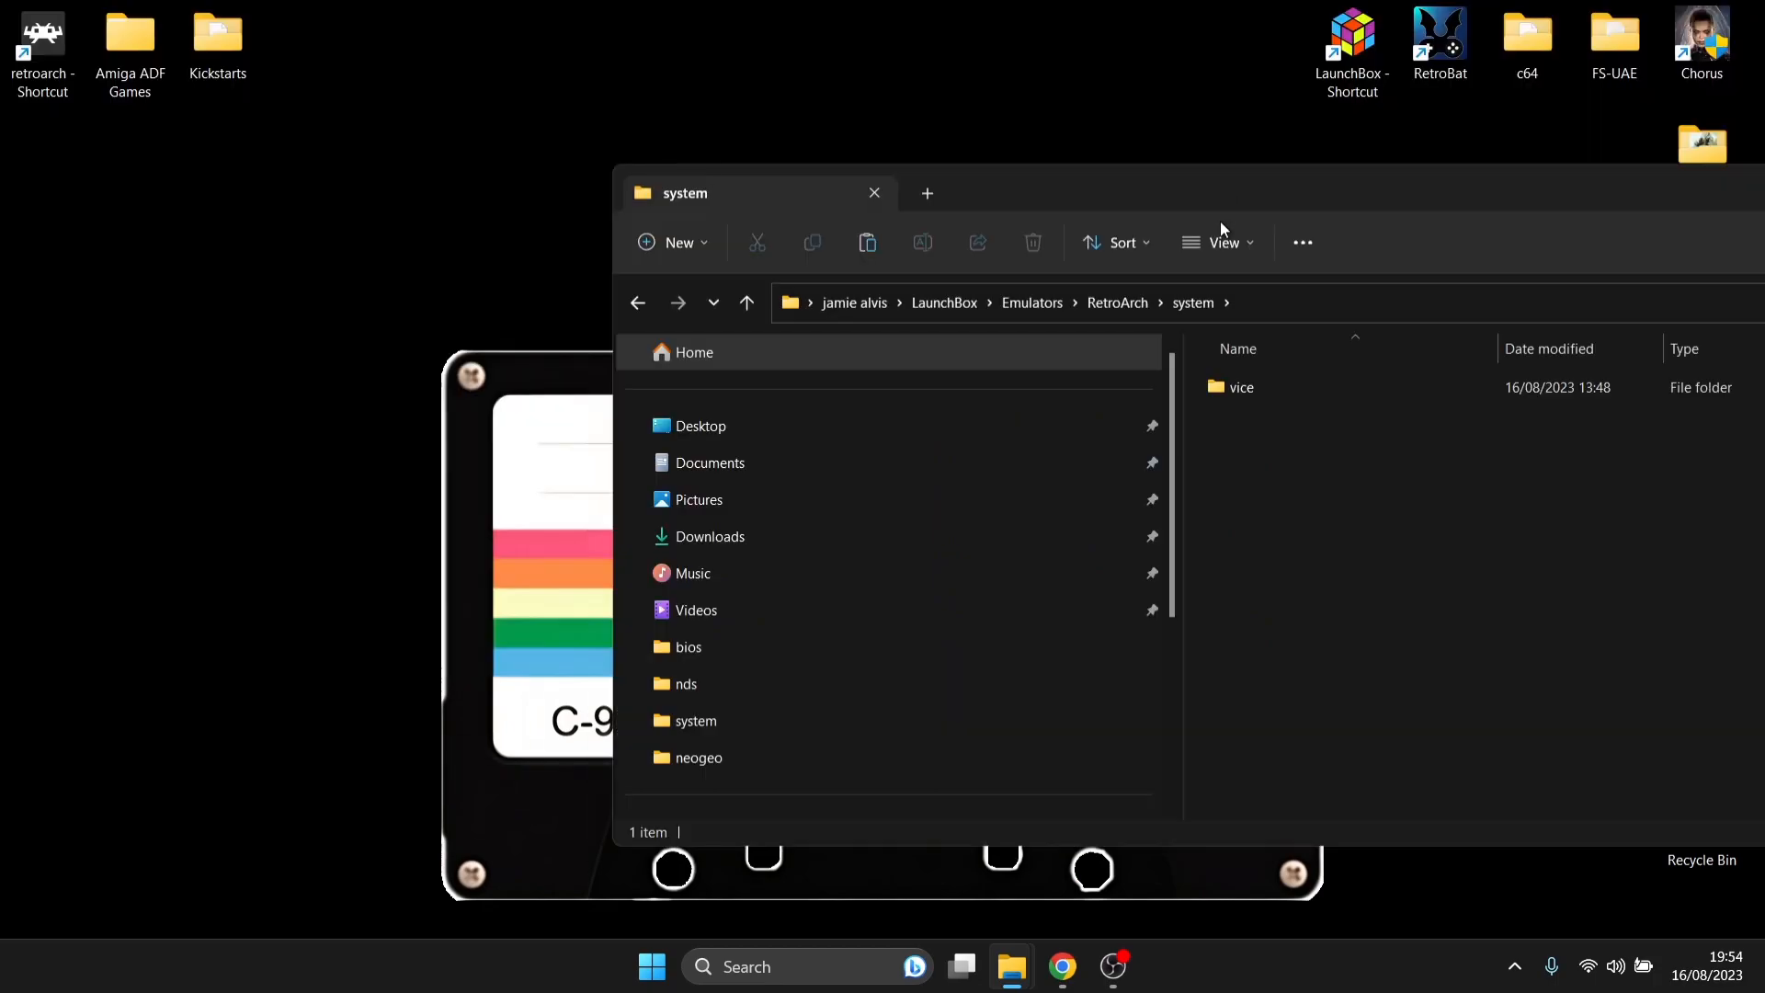
{"action": "double_click", "coordinate": [212, 45]}
{"action": "left_click_drag", "start_coordinate": [1086, 21], "coordinate": [194, 125]}
{"action": "left_click_drag", "start_coordinate": [144, 726], "coordinate": [1402, 600]}
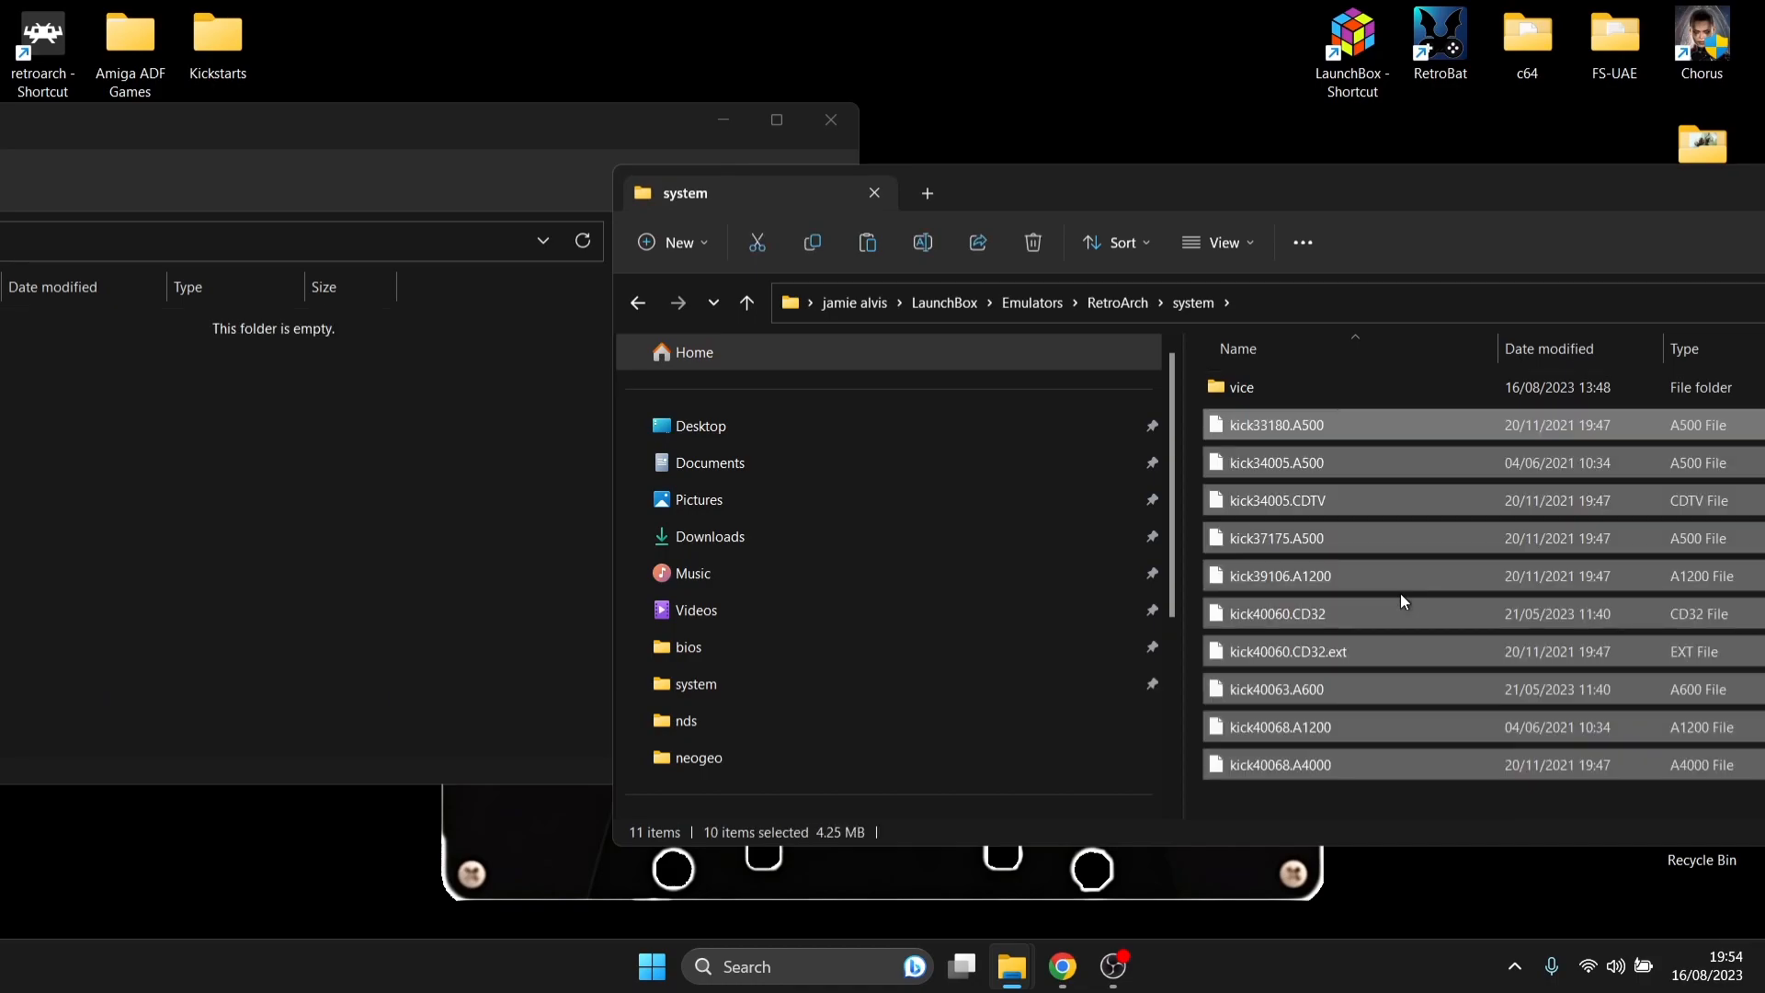
{"action": "left_click_drag", "start_coordinate": [1582, 169], "coordinate": [687, 140]}
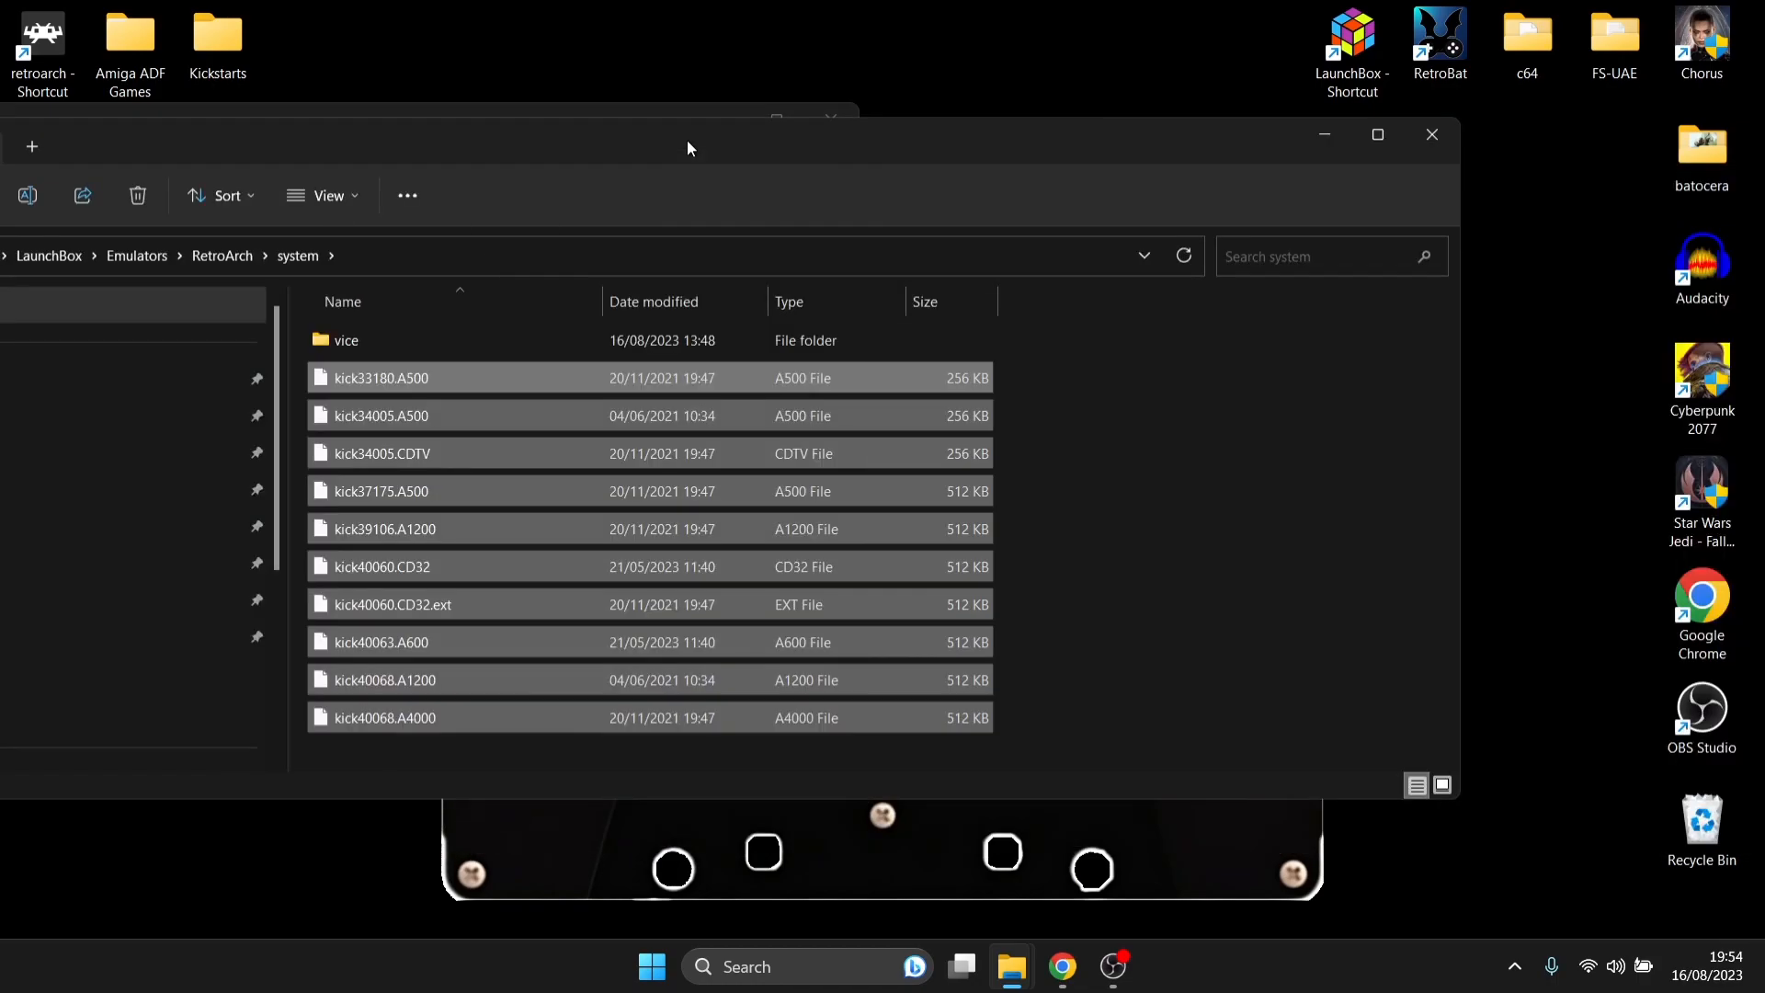
{"action": "left_click", "coordinate": [1432, 135]}
{"action": "left_click", "coordinate": [831, 119]}
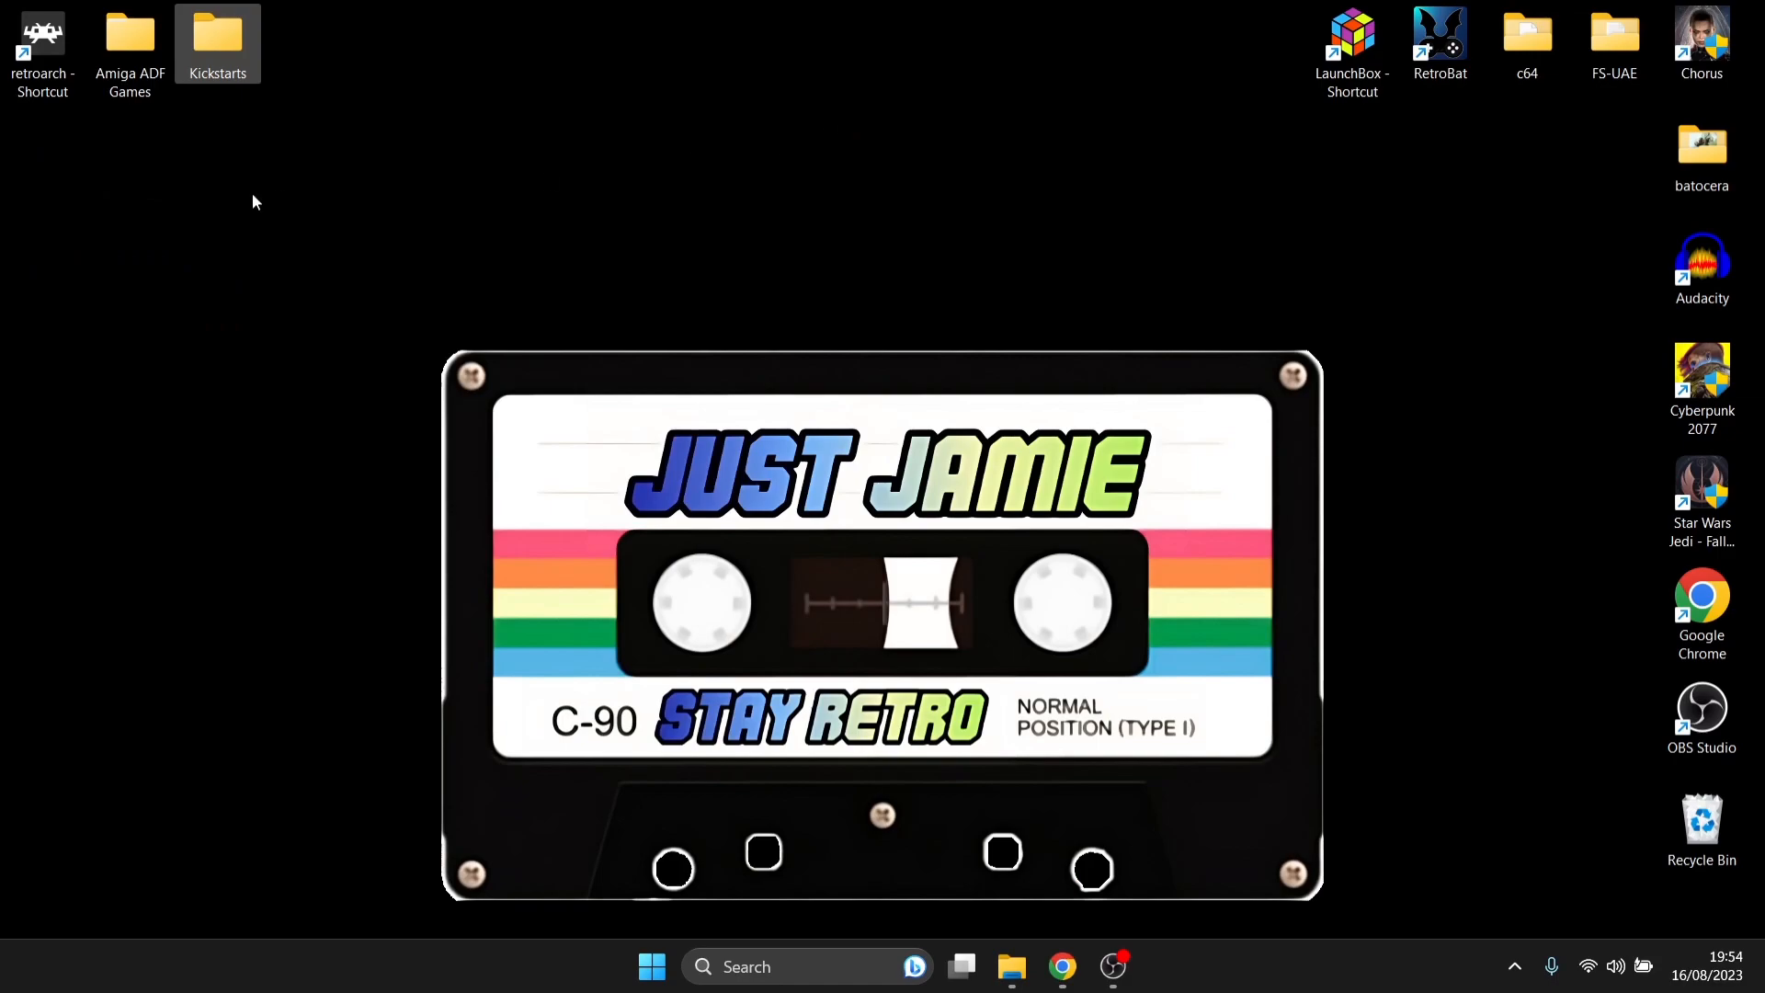
- Start RetroArch again and open the C:\ drive for loading content
{"action": "double_click", "coordinate": [43, 63]}
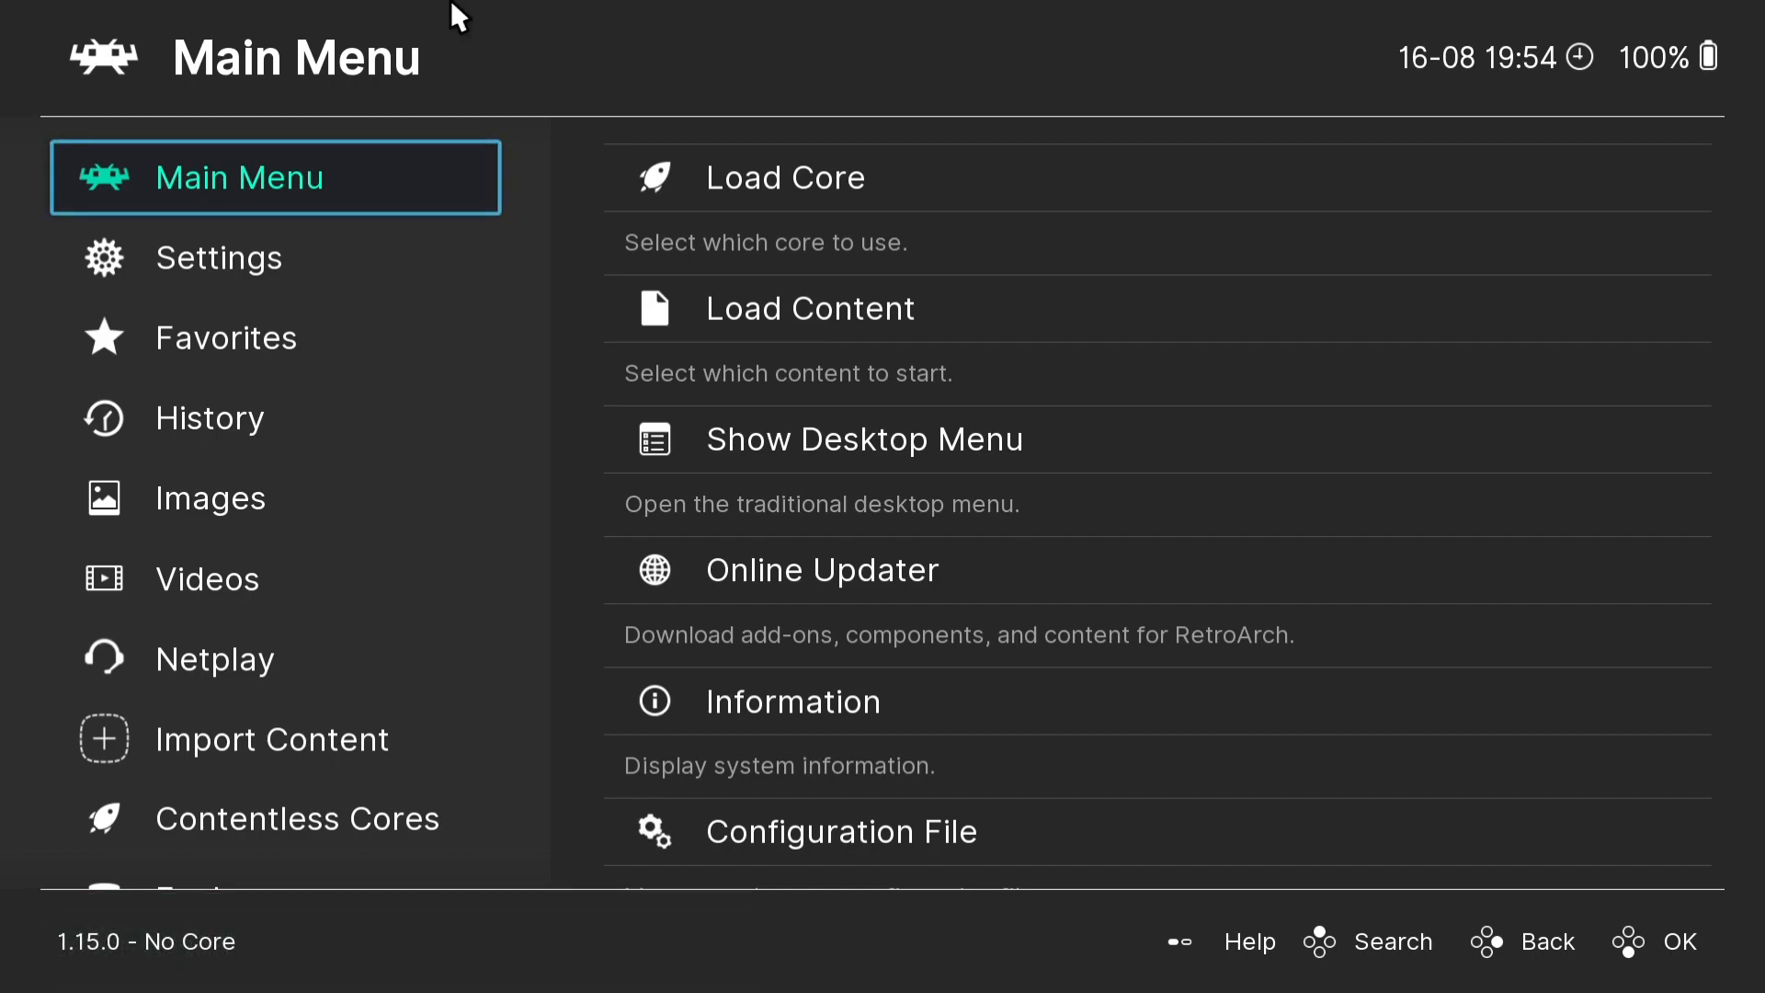
{"action": "left_click", "coordinate": [827, 305]}
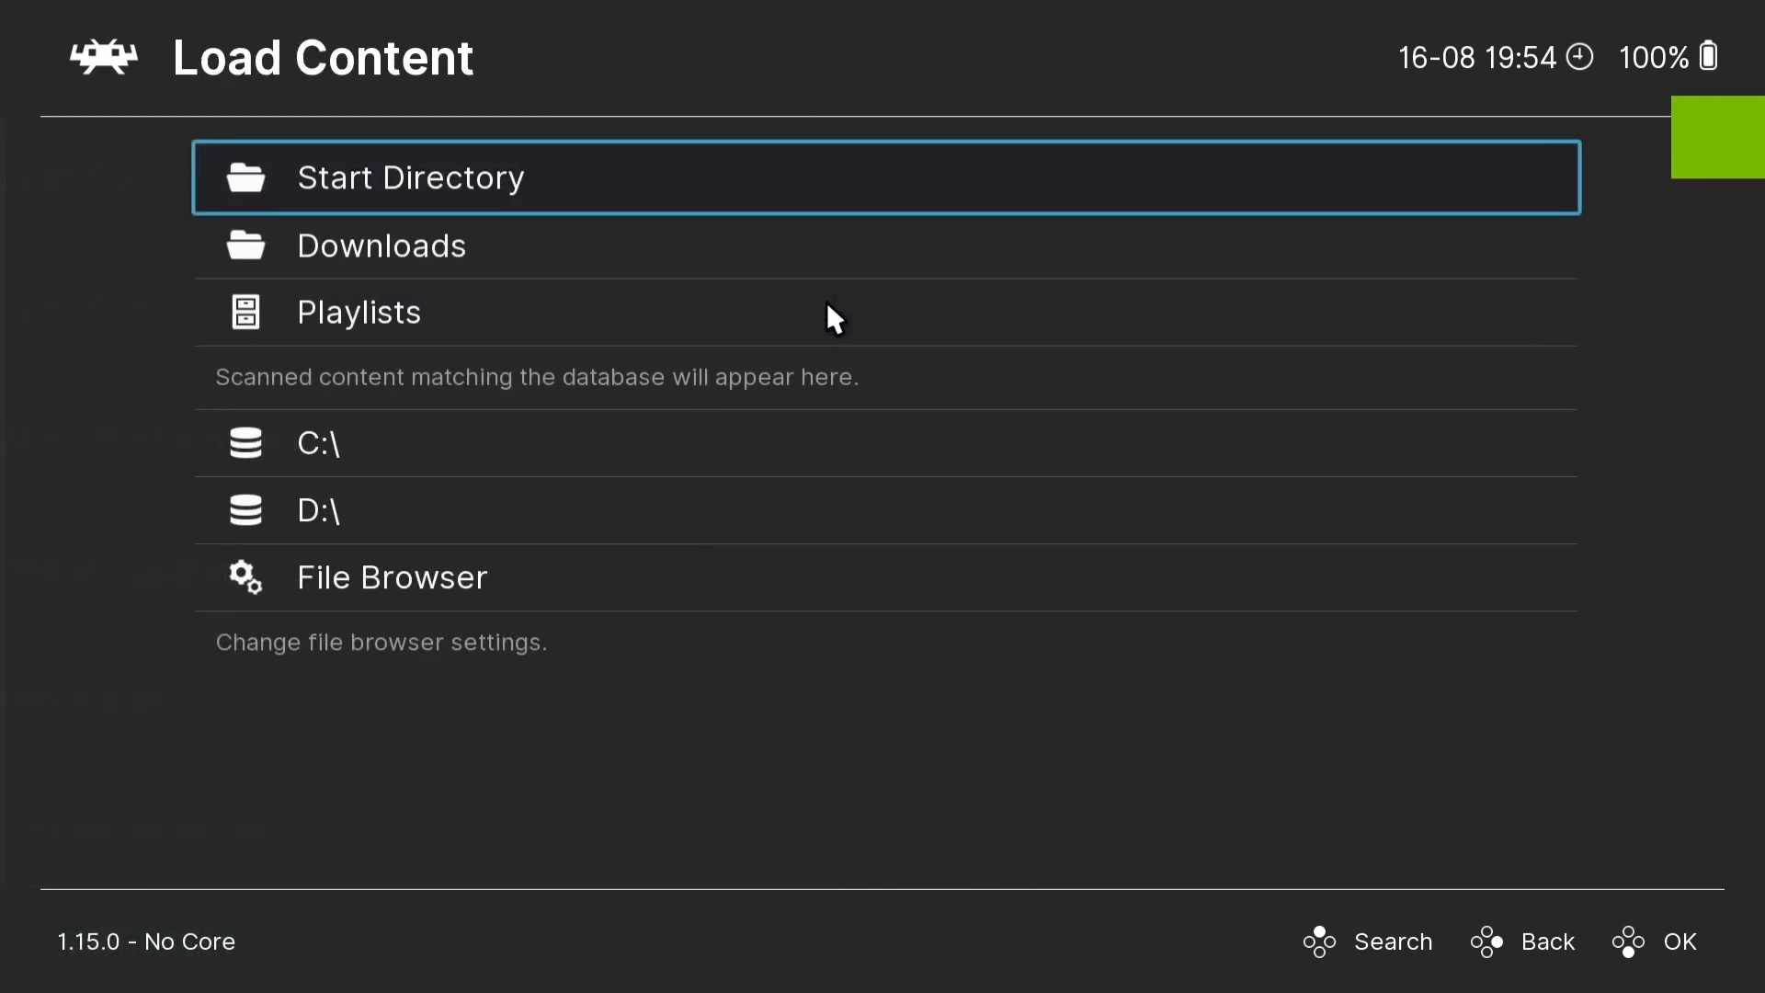
{"action": "left_click", "coordinate": [497, 428]}
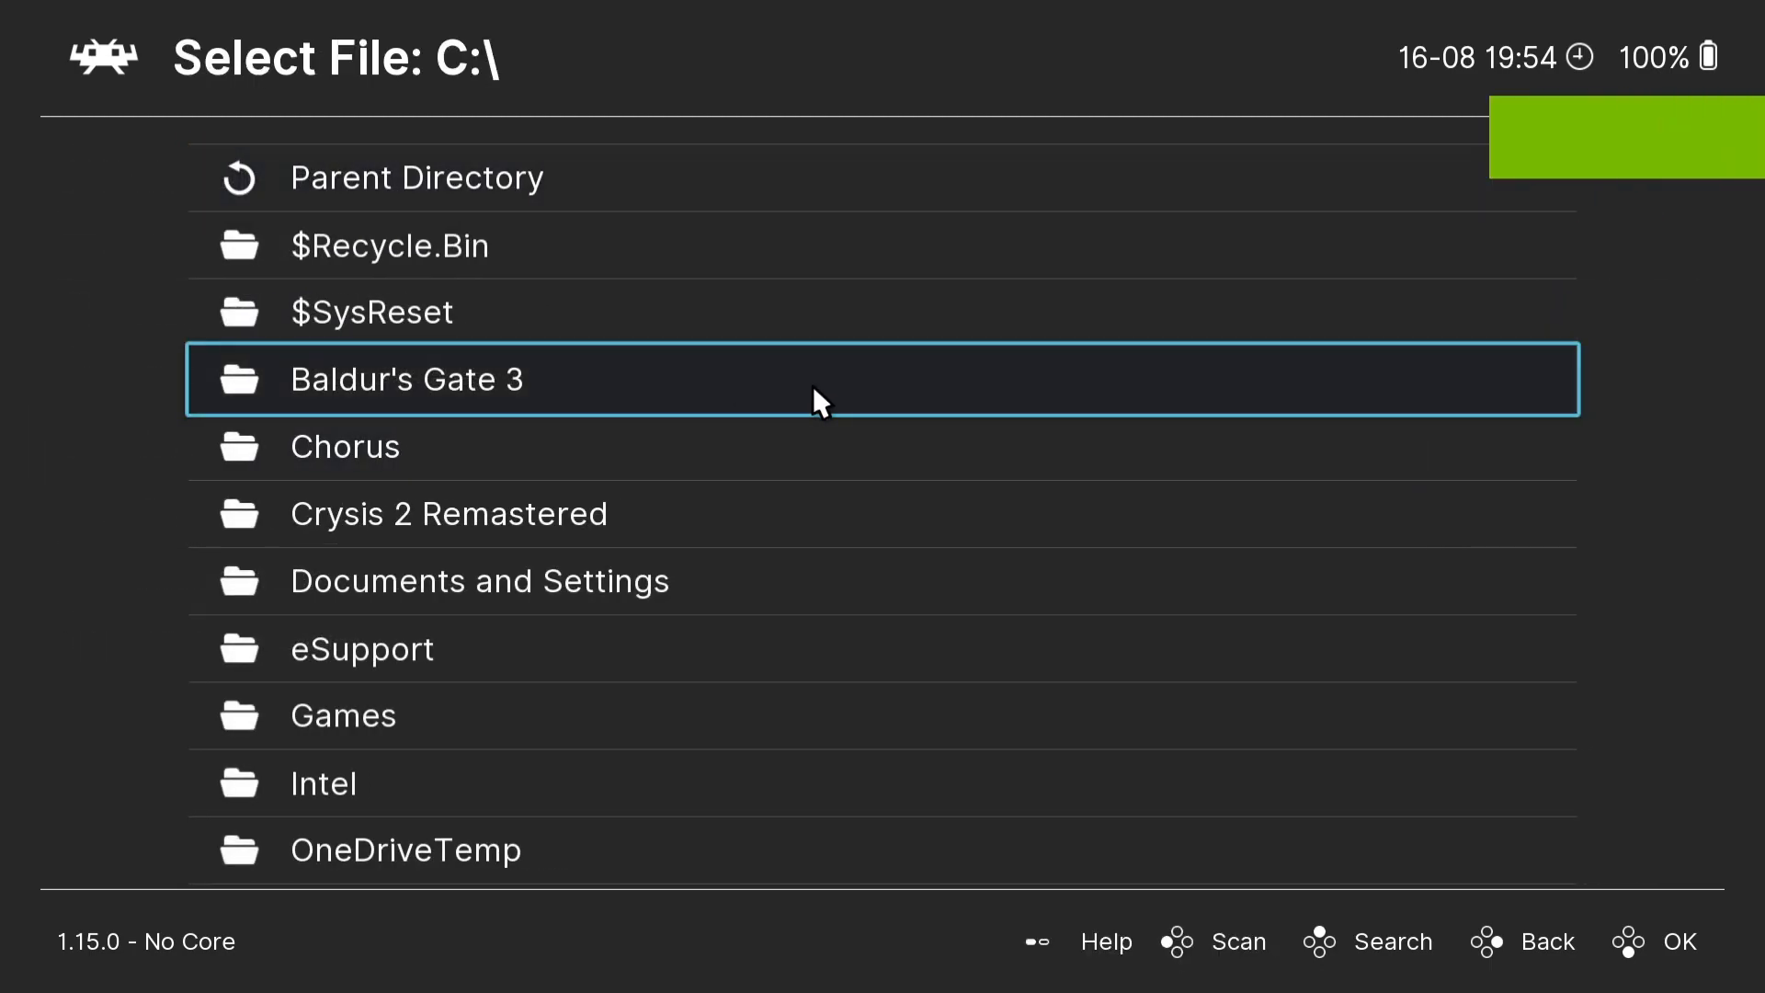
- Browse through the Users folder and the user's profile to the Amiga ADF Games folder on the desktop
{"action": "scroll", "coordinate": [812, 385], "scroll_direction": "down", "scroll_amount": 2}
{"action": "scroll", "coordinate": [813, 384], "scroll_direction": "down", "scroll_amount": 12}
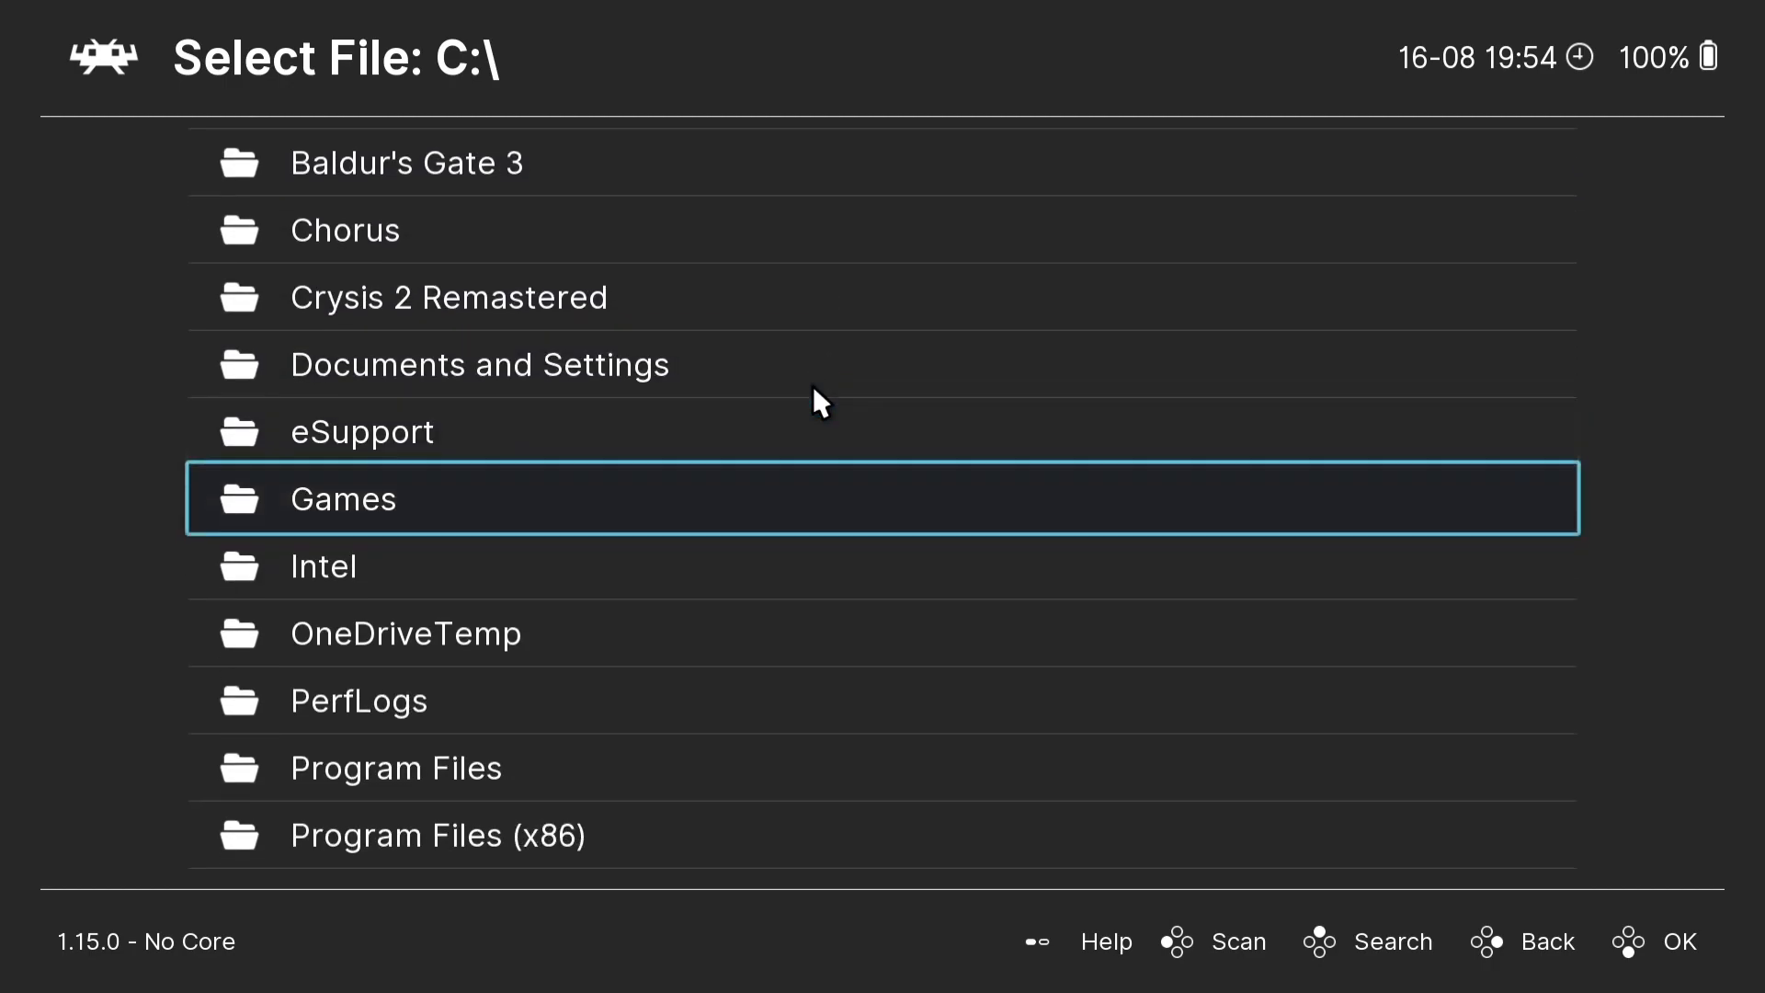
{"action": "scroll", "coordinate": [813, 384], "scroll_direction": "down", "scroll_amount": 1}
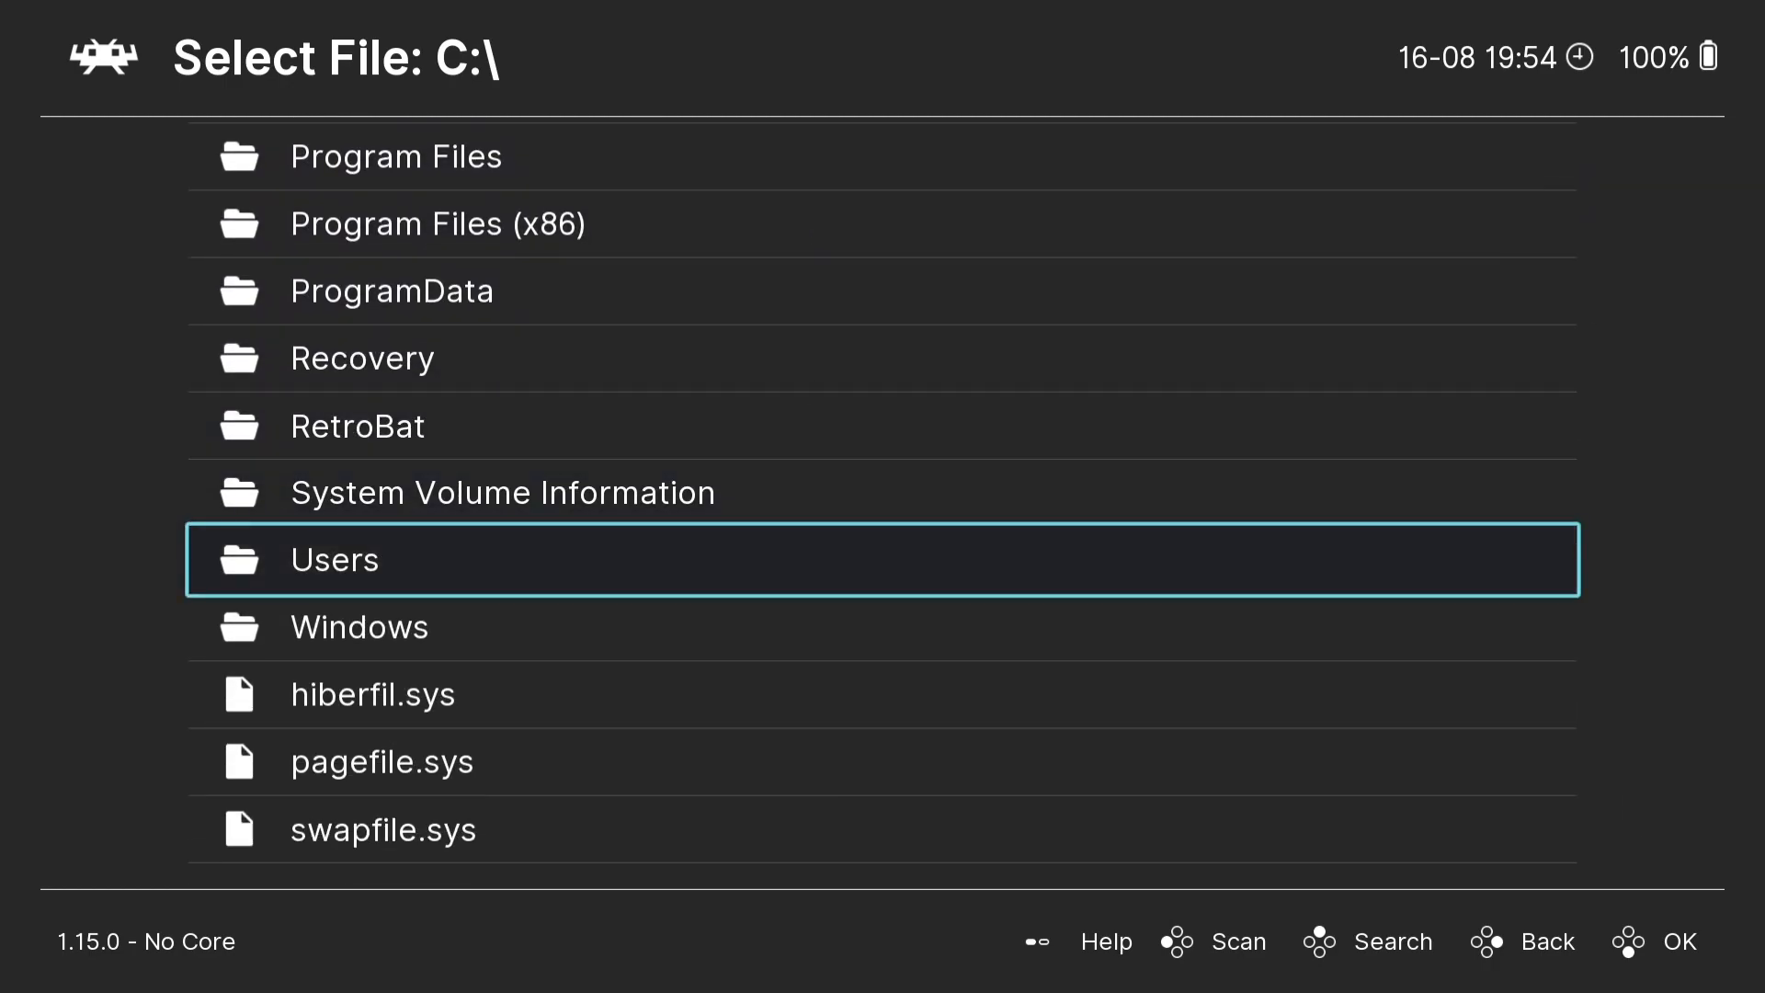
{"action": "left_click", "coordinate": [326, 559]}
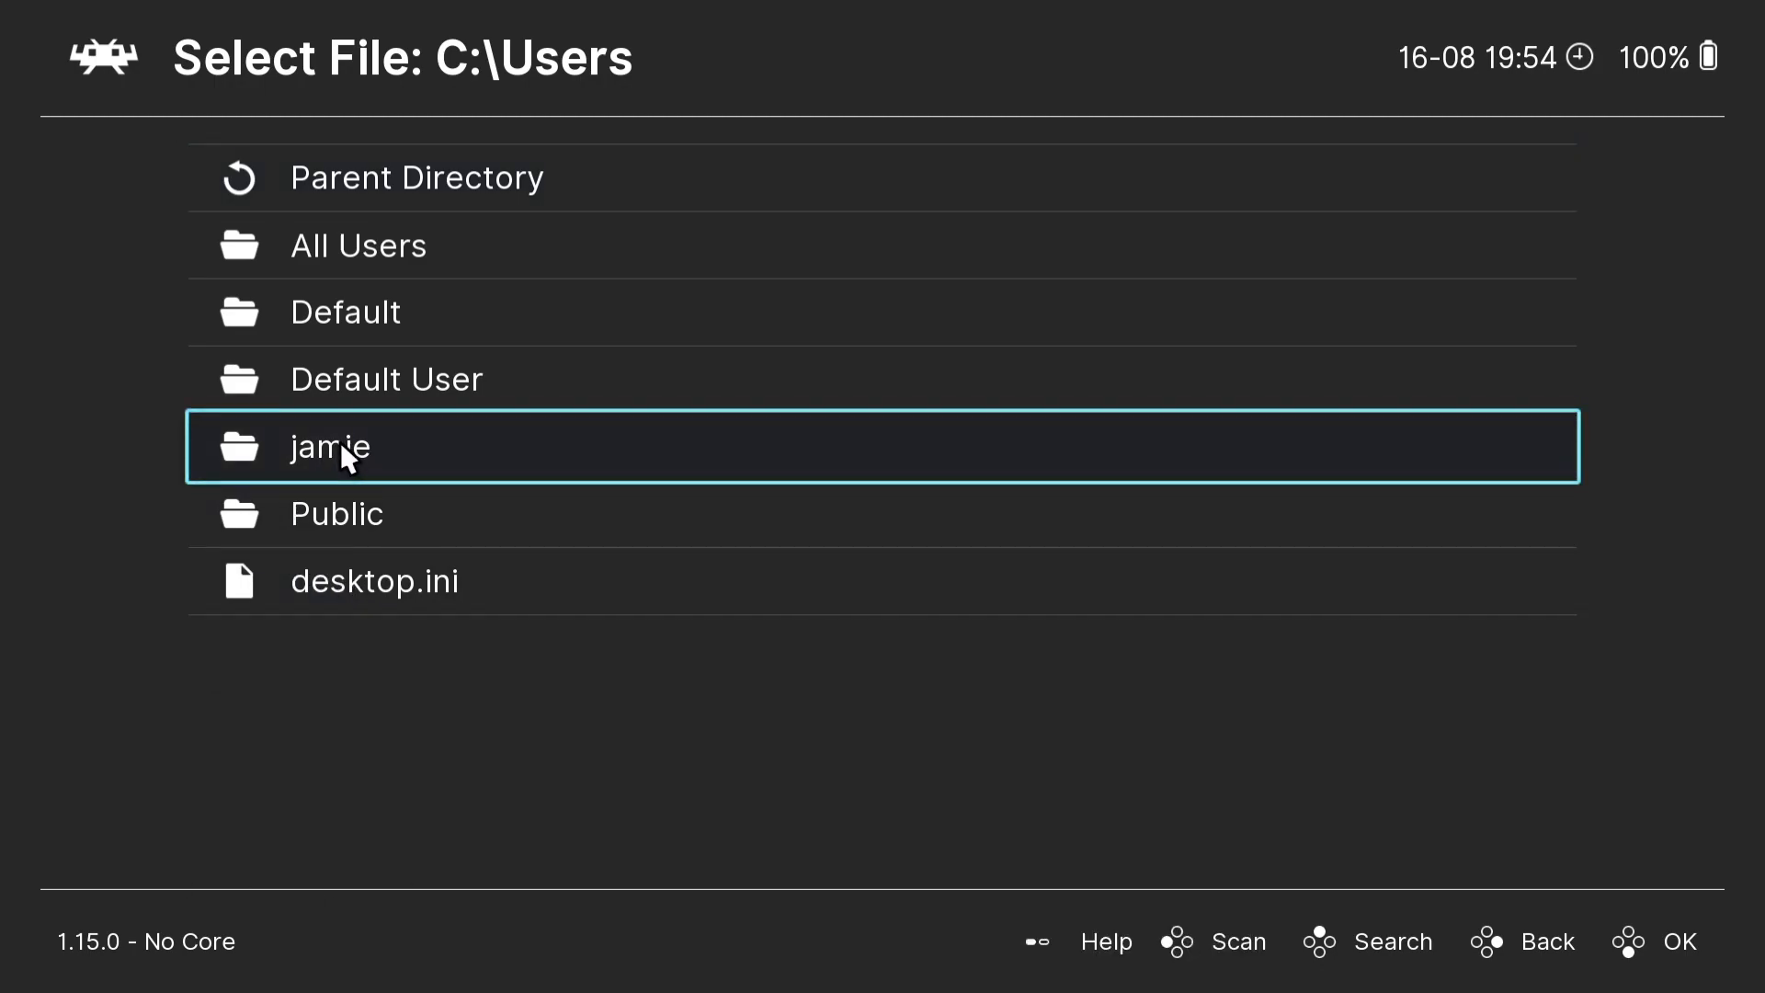
{"action": "left_click", "coordinate": [463, 449]}
{"action": "left_click", "coordinate": [365, 570]}
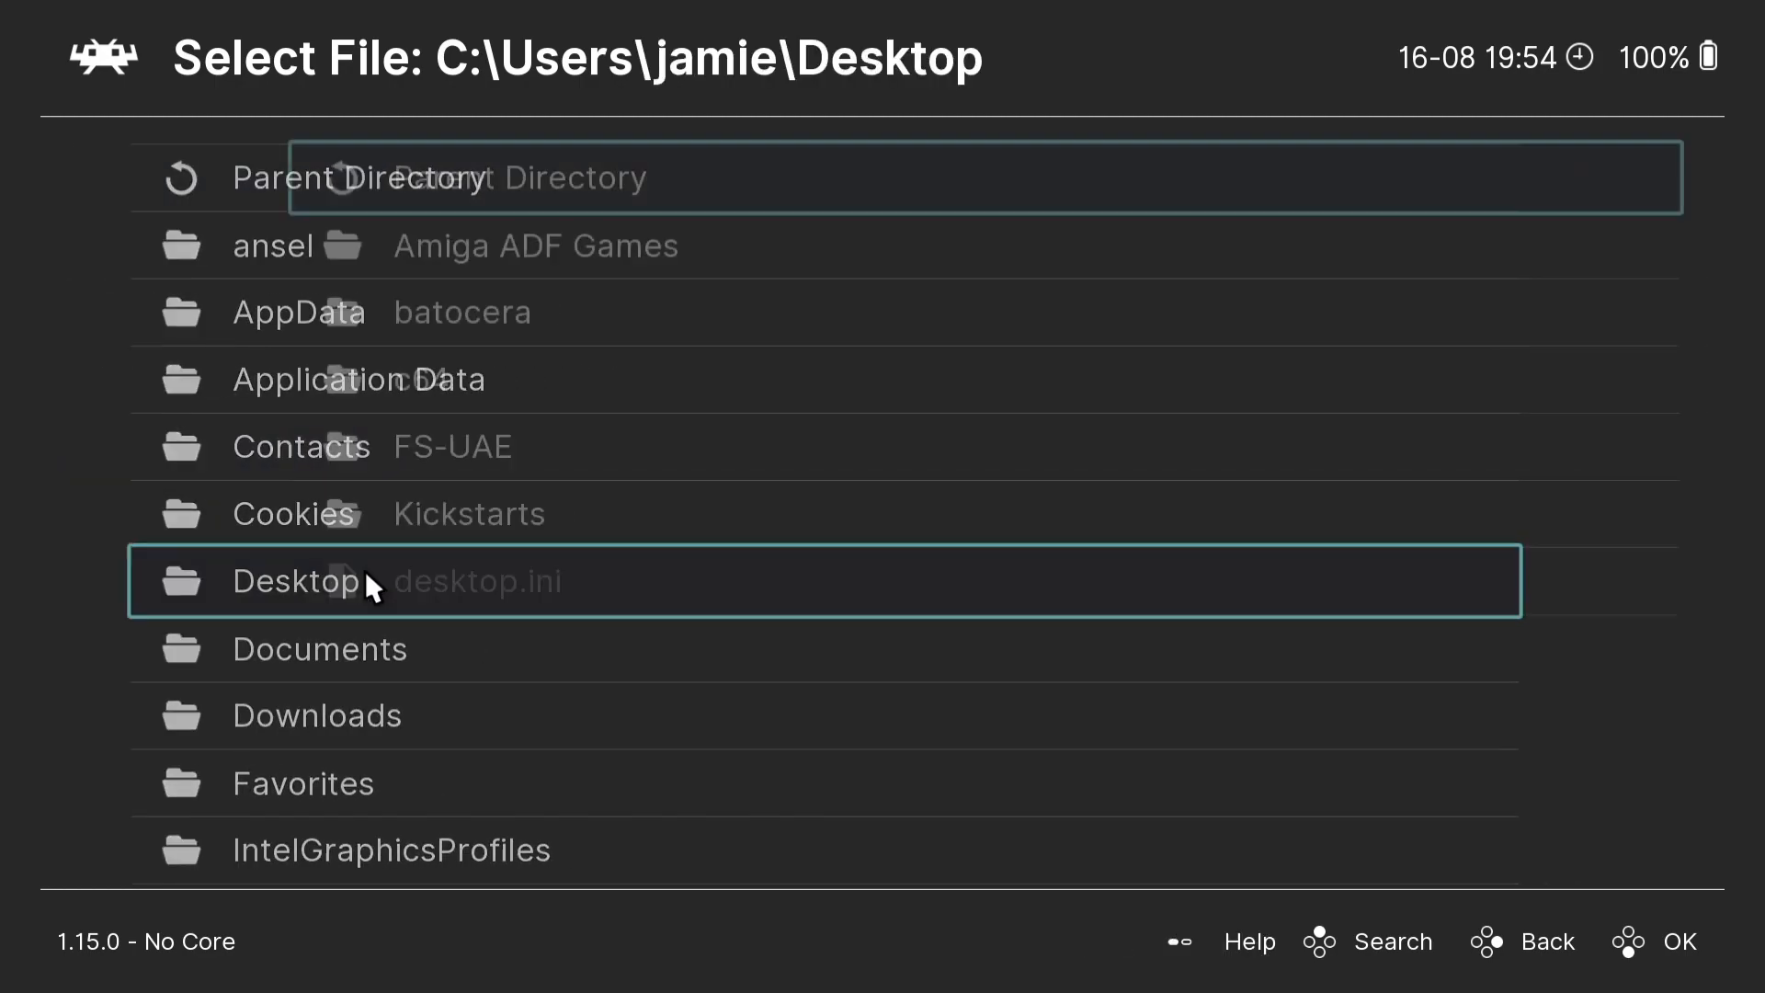
{"action": "left_click", "coordinate": [432, 256]}
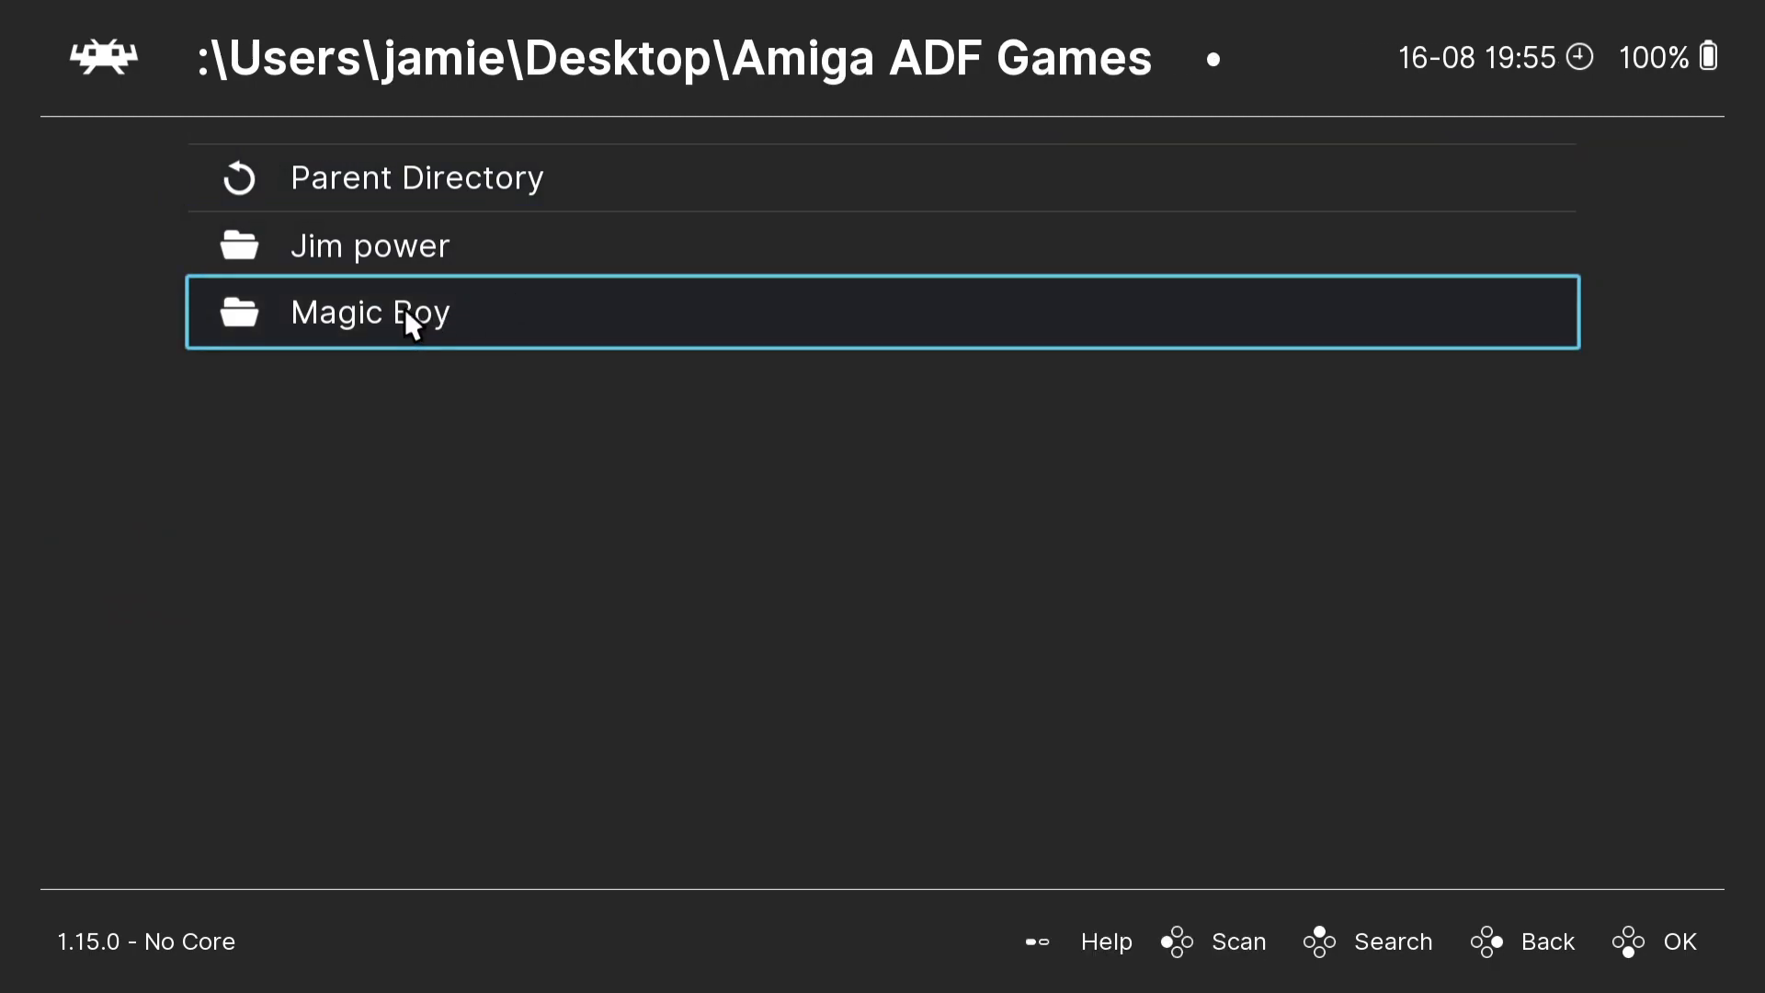
- Load Magic Boy.adf from the Magic Boy folder with the Commodore - Amiga (PUAE 2021) core
{"action": "left_click", "coordinate": [528, 312]}
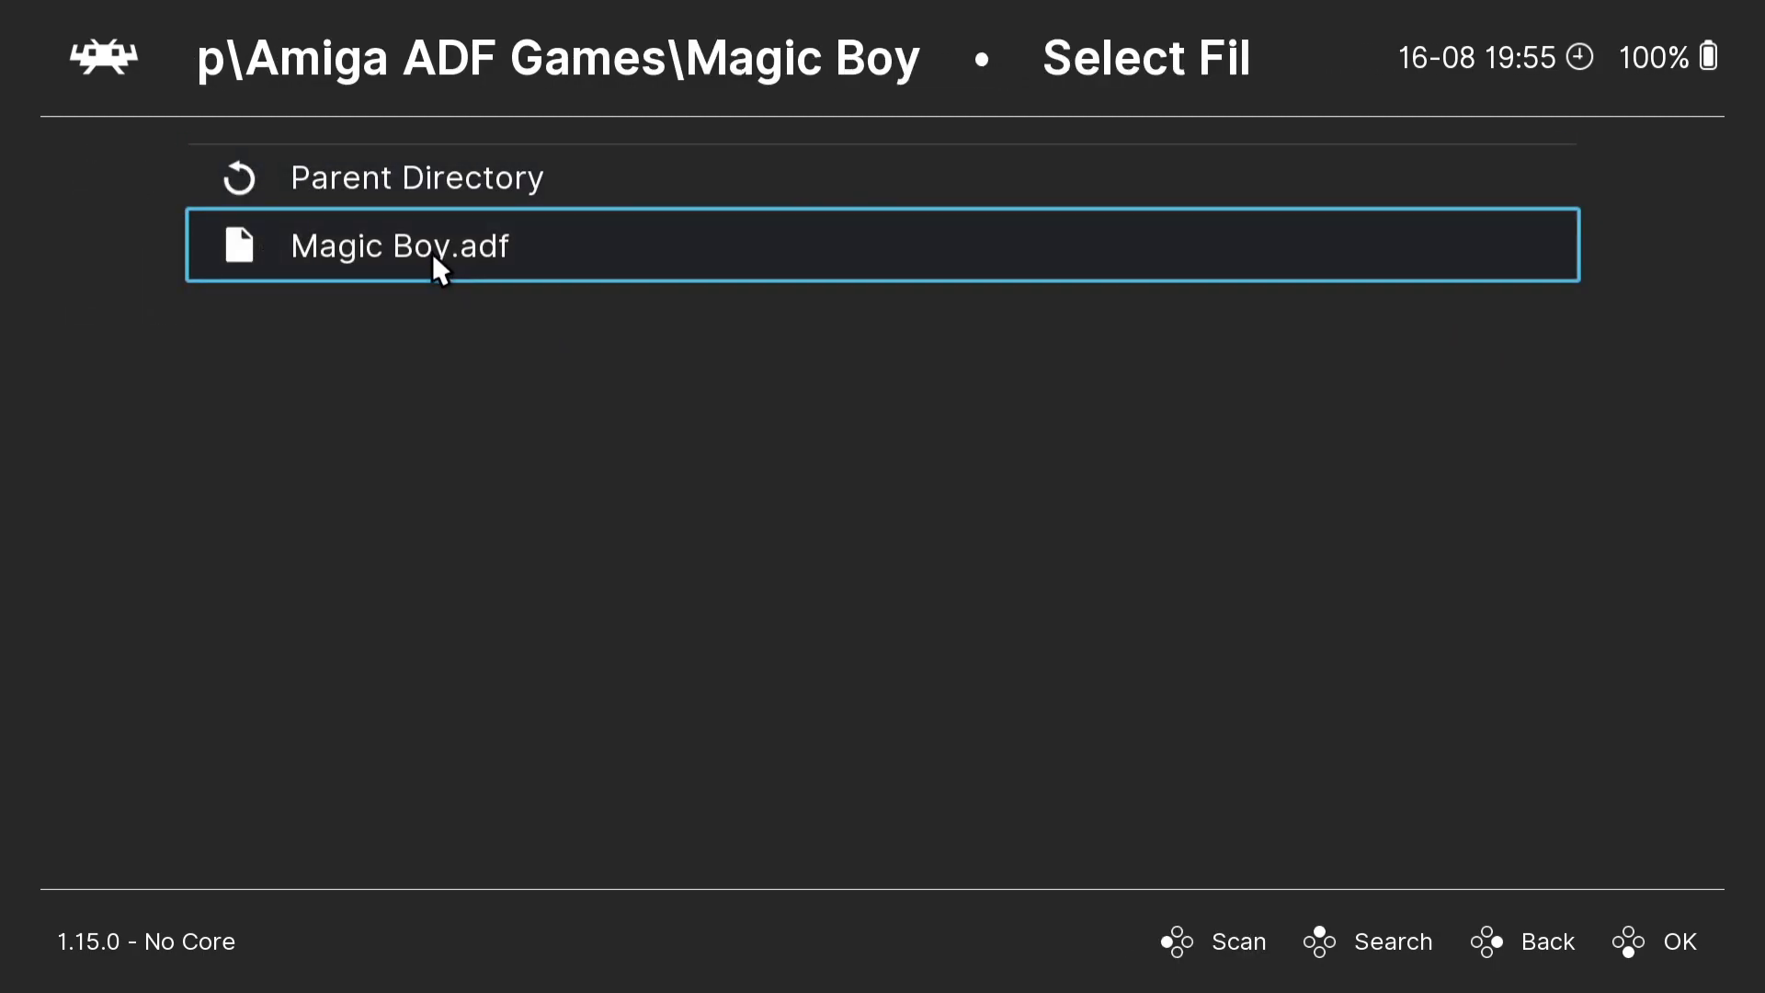
{"action": "left_click", "coordinate": [526, 257]}
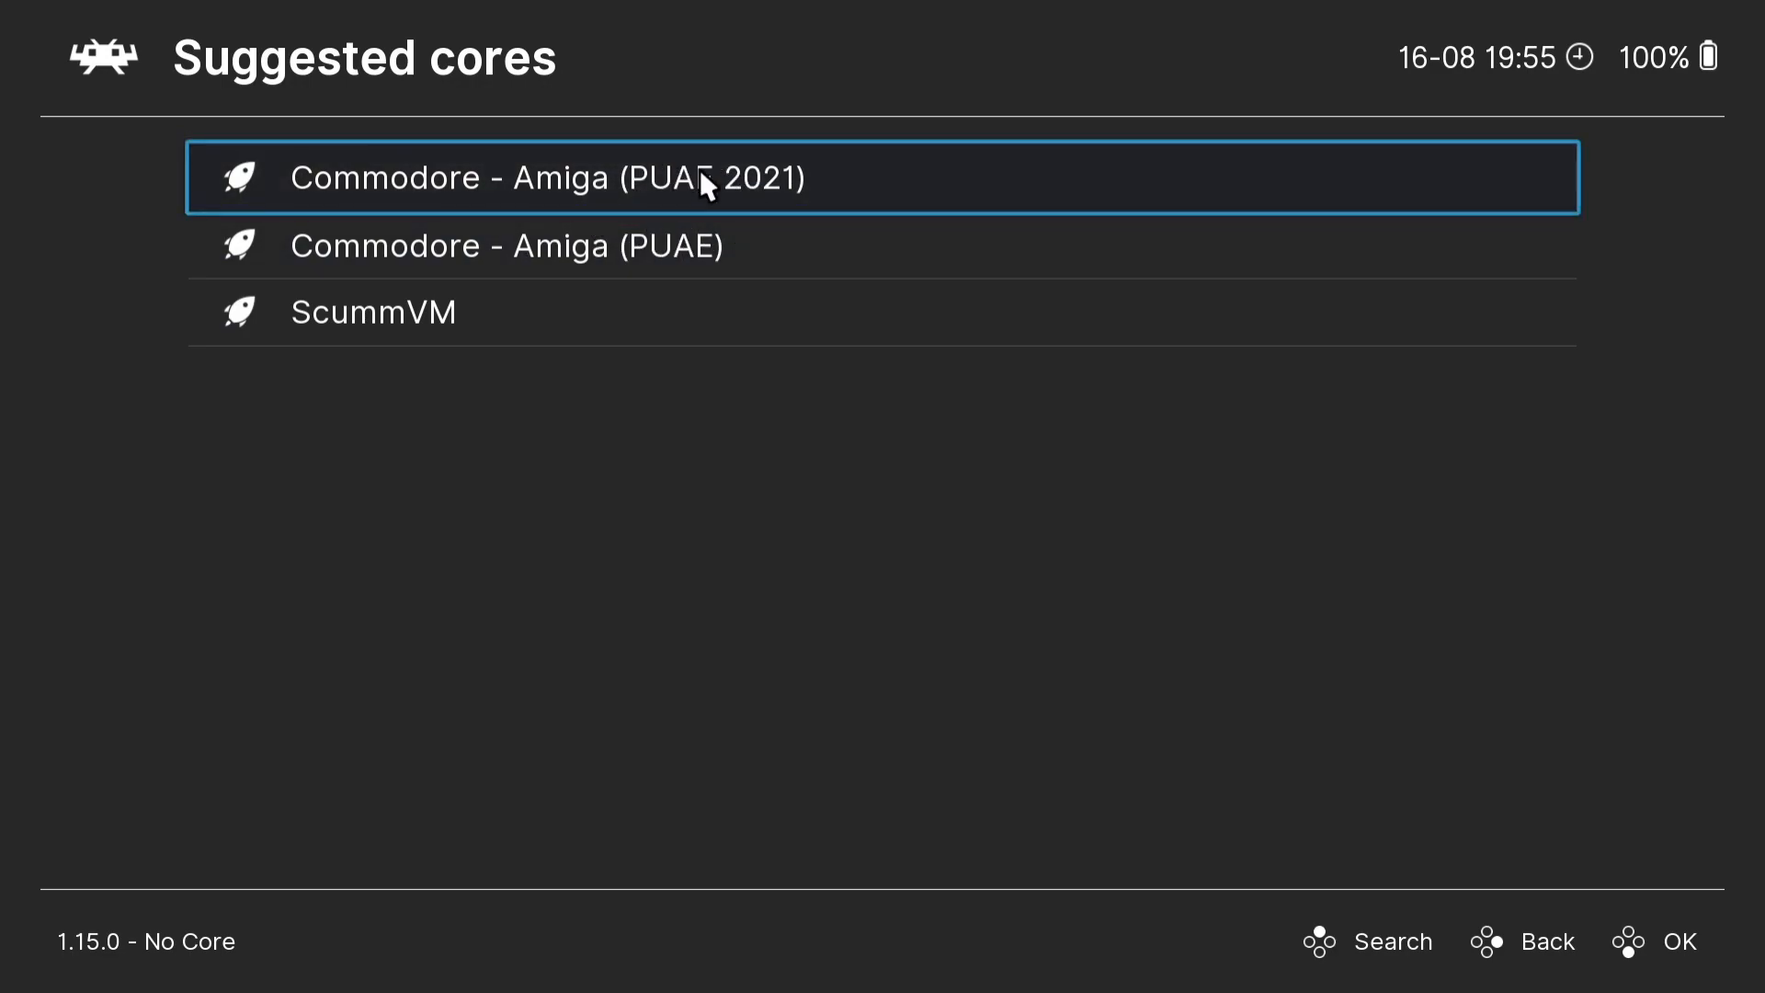
{"action": "left_click", "coordinate": [853, 175]}
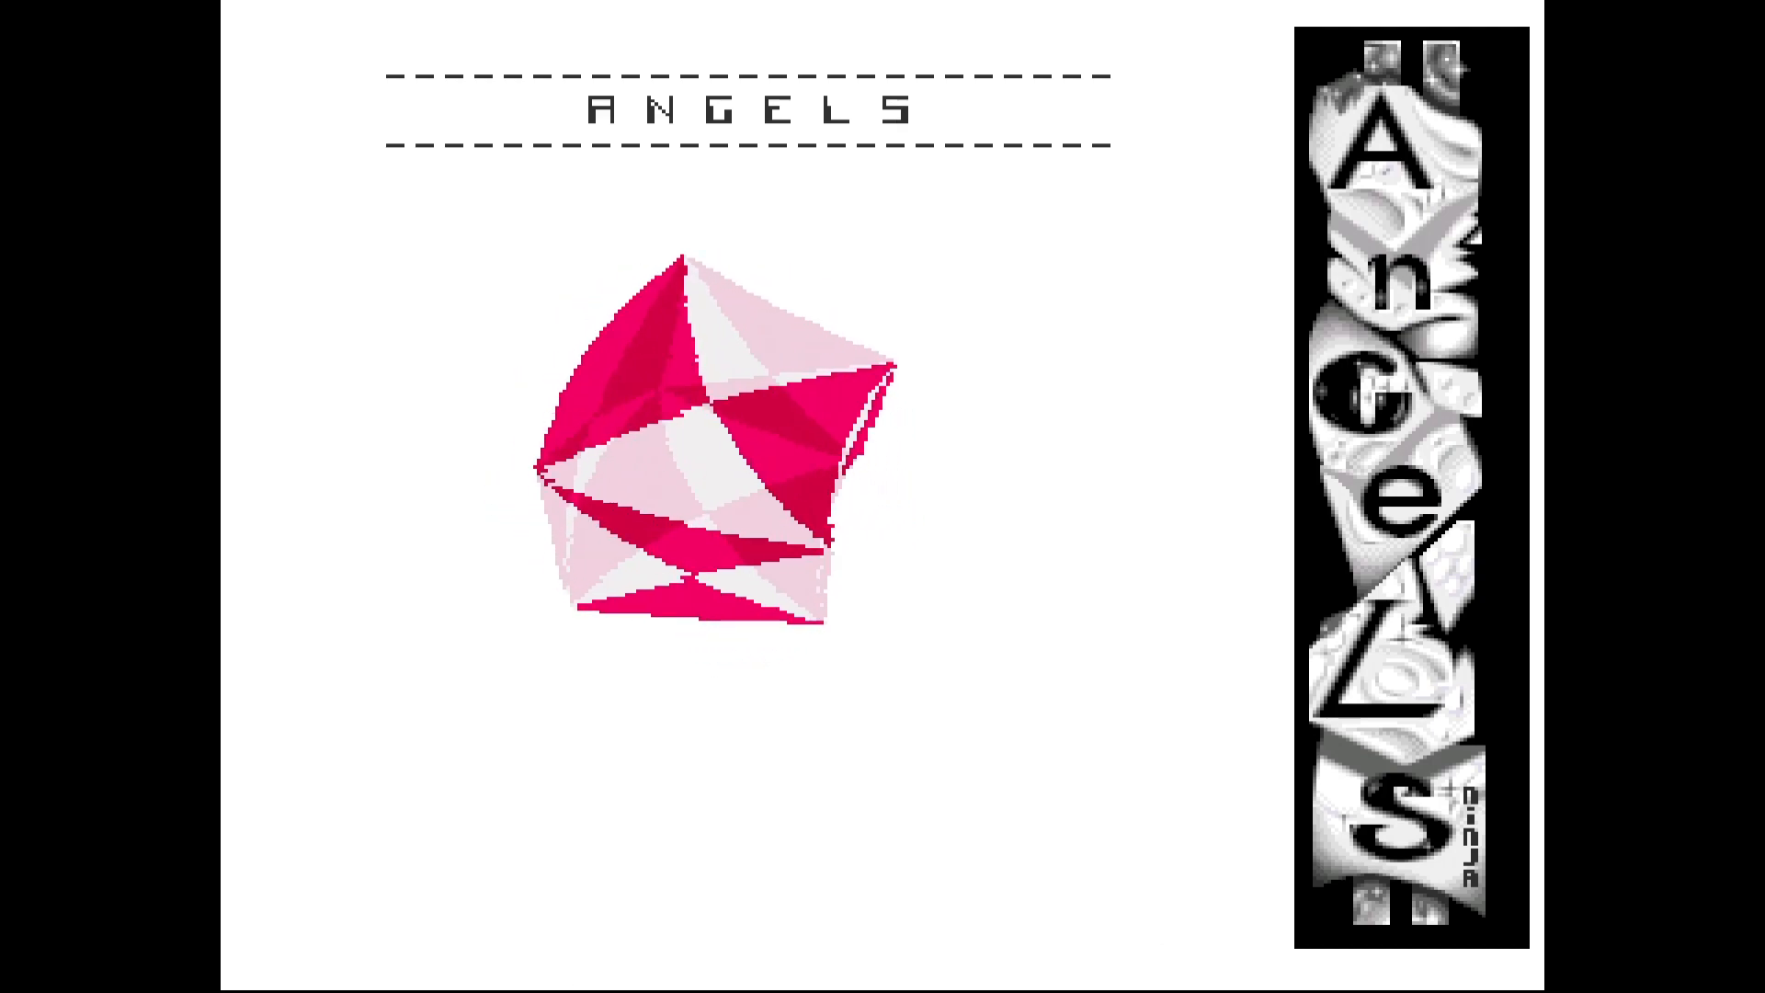
- Bring up the Quick Menu over the running game and open its Controls settings
{"action": "key", "text": "F1"}
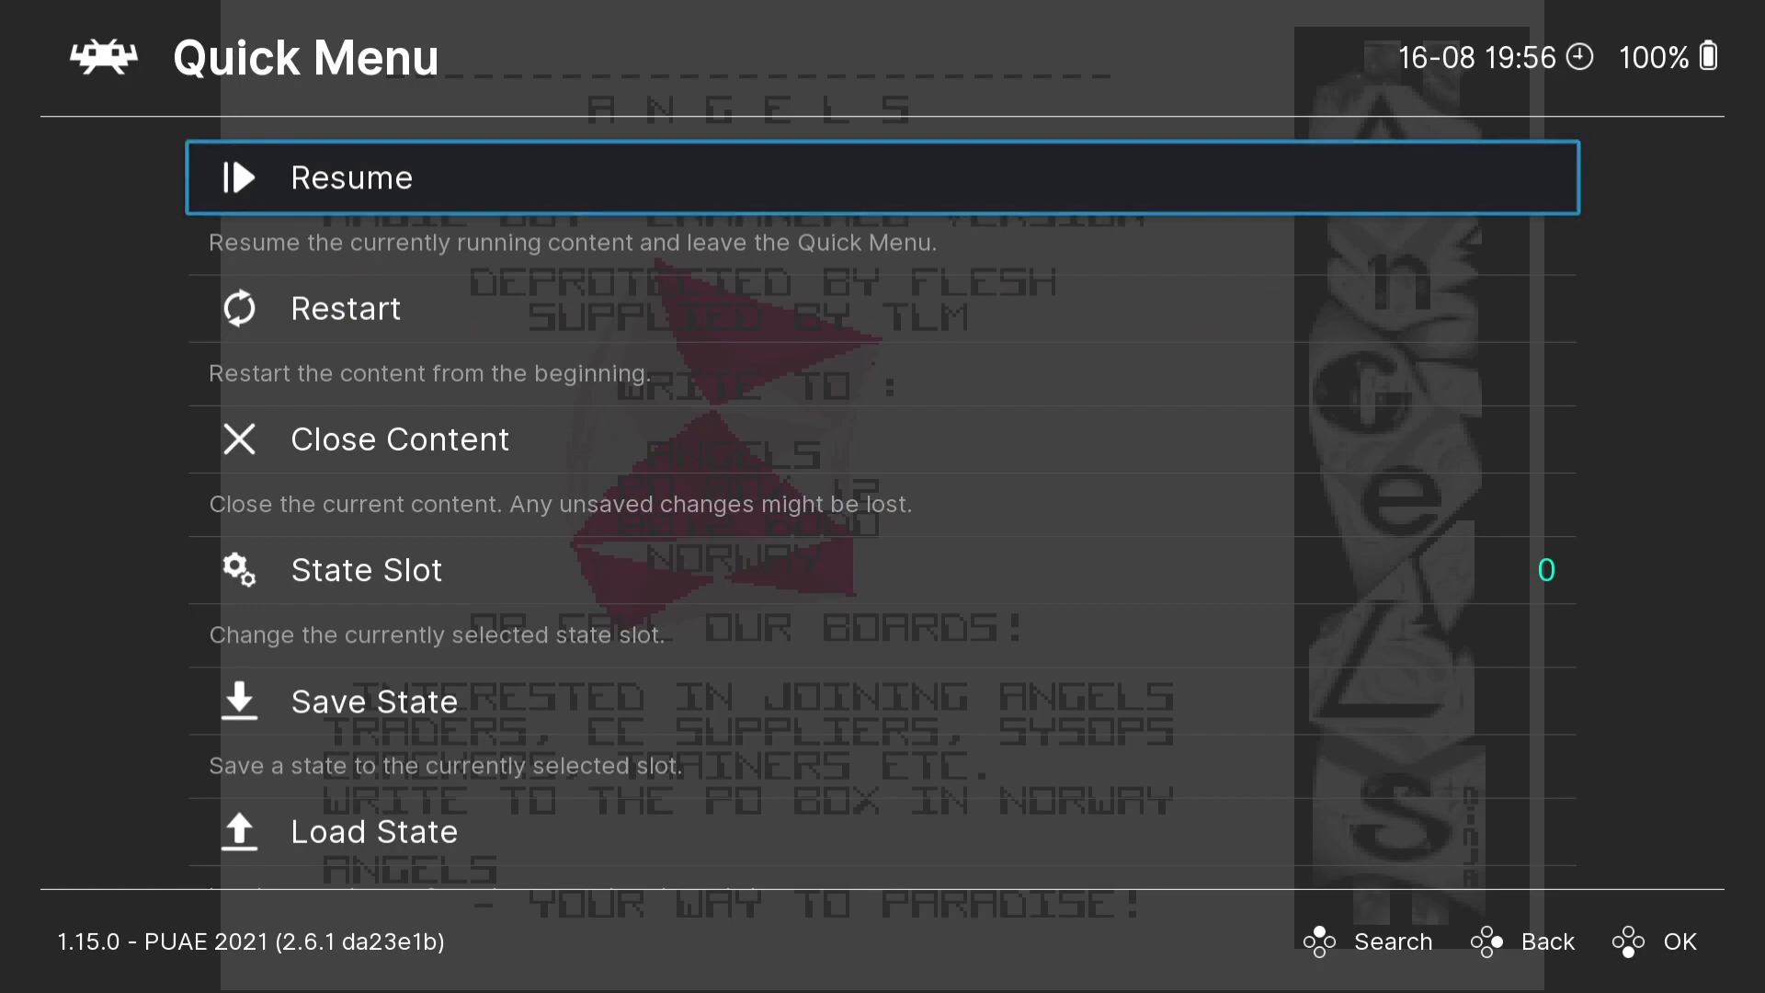
{"action": "key", "text": "Down"}
{"action": "key", "text": "Down"}
{"action": "key", "text": "Down"}
{"action": "key", "text": "Down"}
{"action": "key", "text": "Down"}
{"action": "key", "text": "Down"}
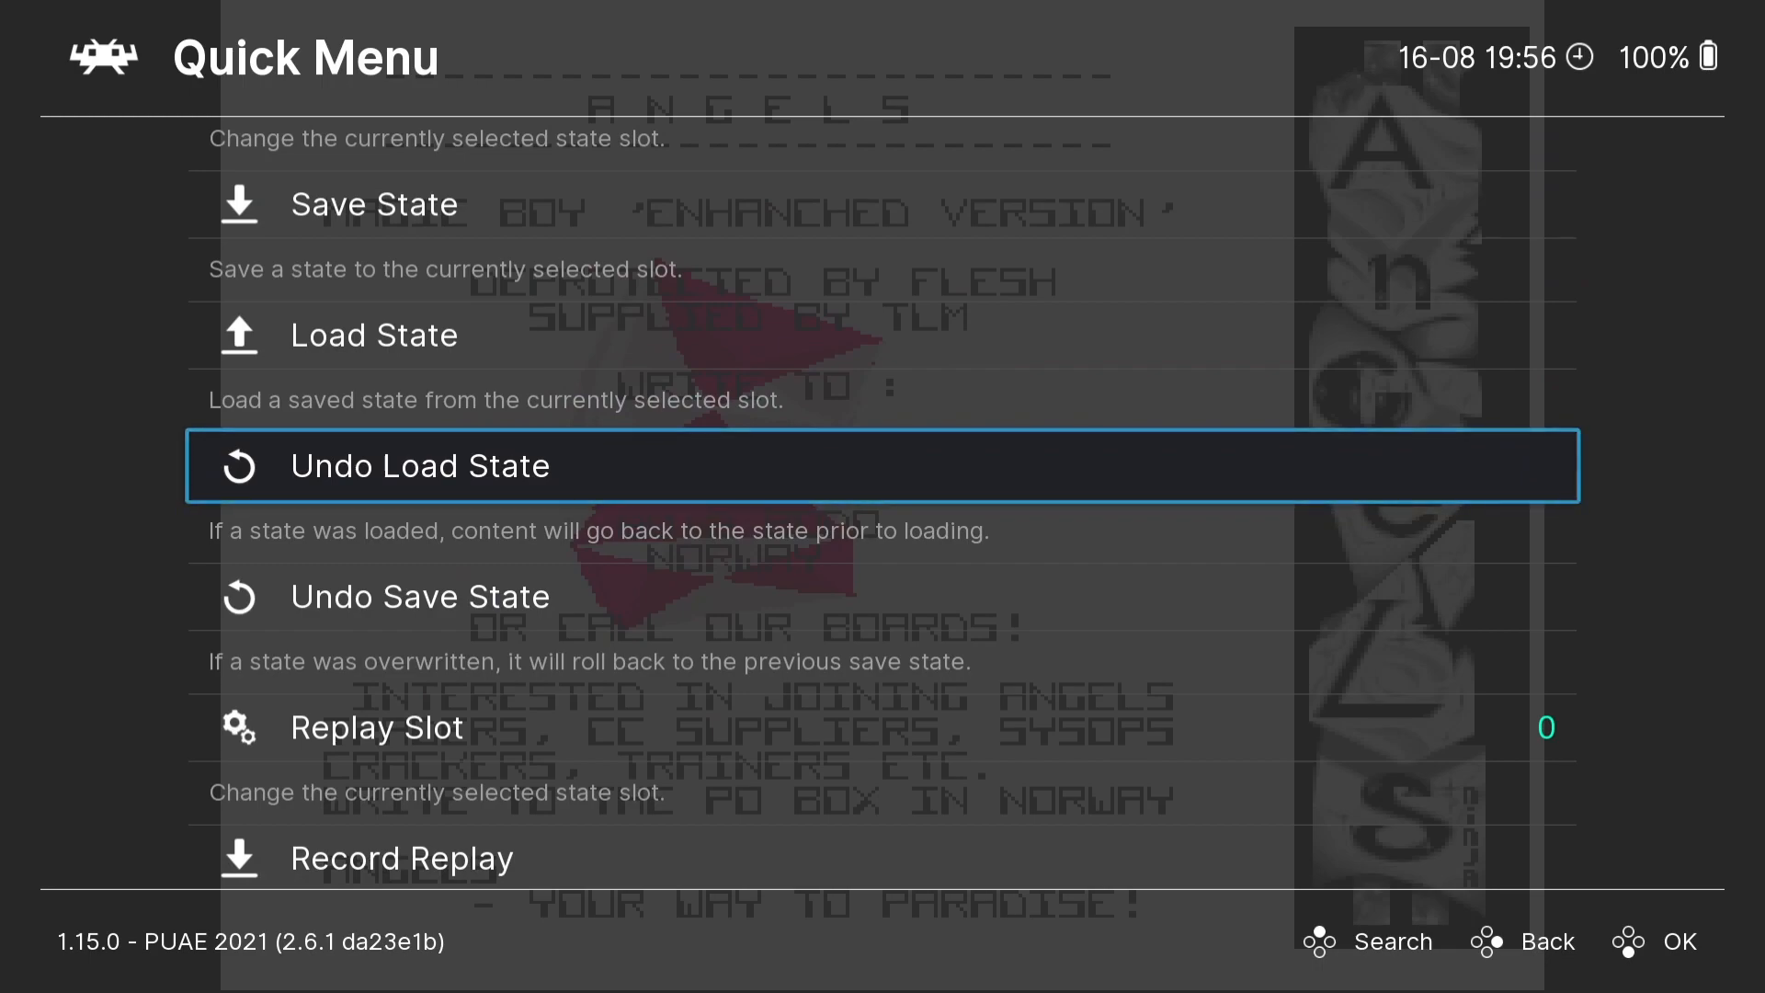
{"action": "key", "text": "Down"}
{"action": "key", "text": "Down"}
{"action": "key", "text": "Down"}
{"action": "key", "text": "Down"}
{"action": "key", "text": "Down"}
{"action": "key", "text": "Down"}
{"action": "key", "text": "Down"}
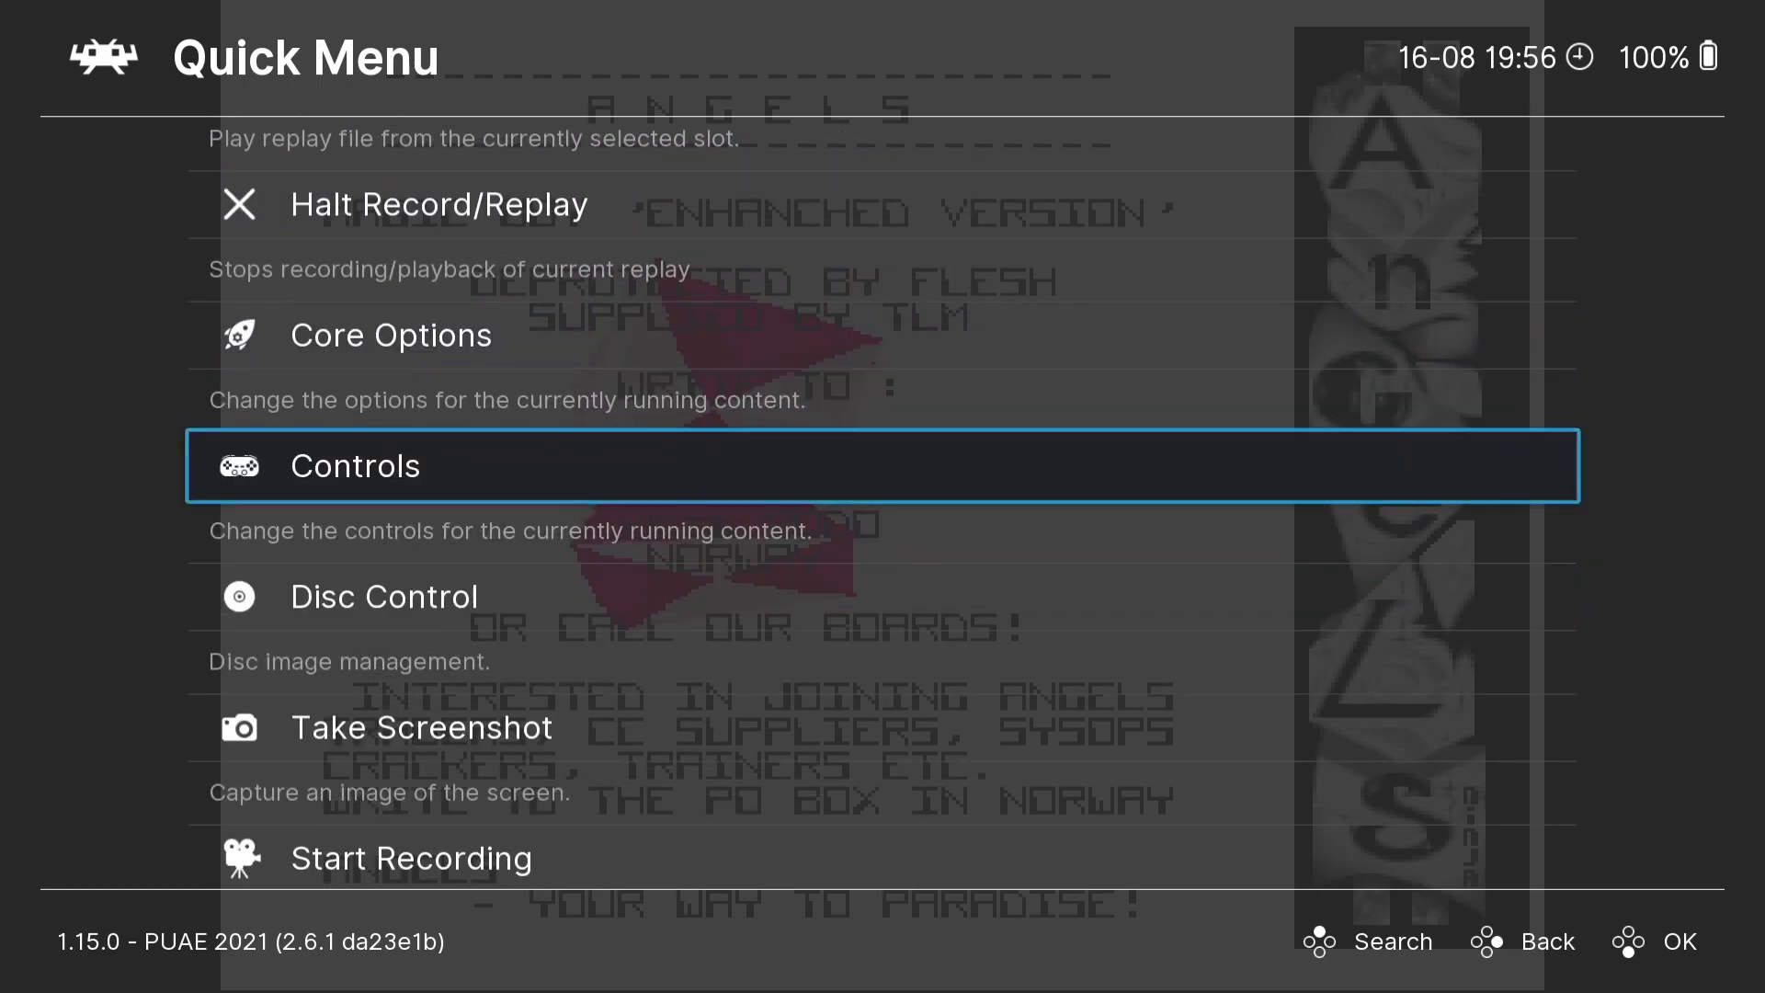
{"action": "key", "text": "Return"}
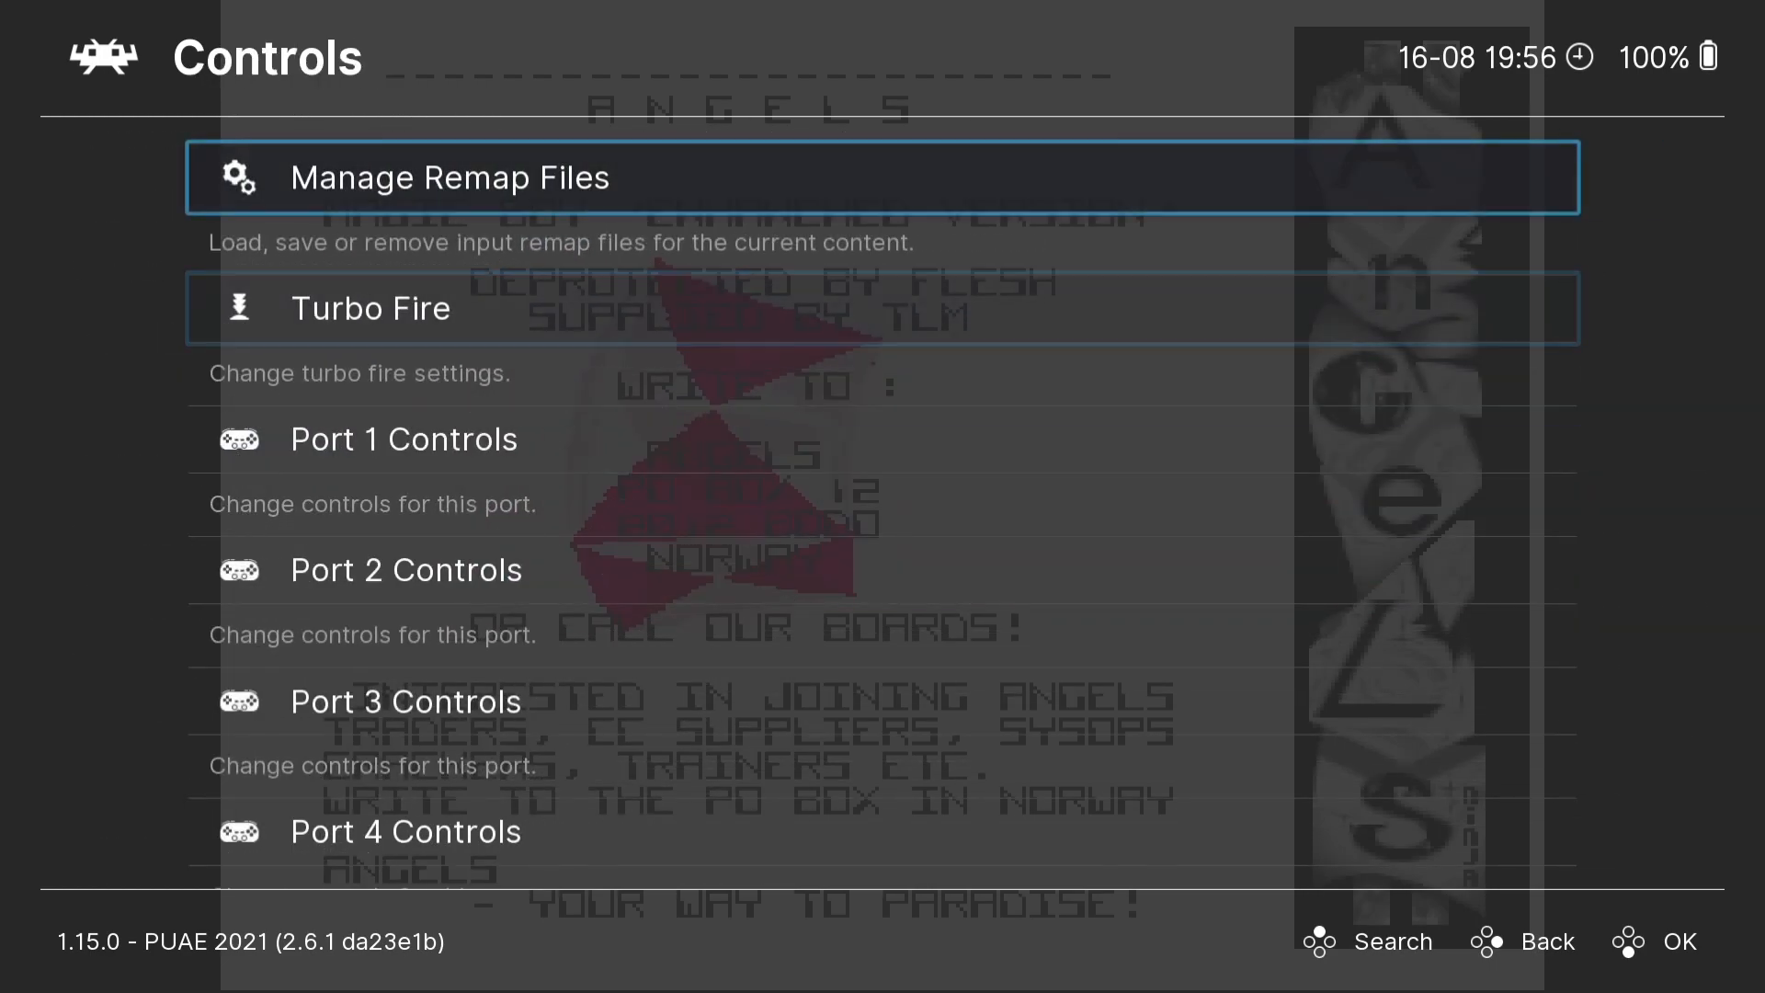
- Set the Port 1 device type to RetroPad and return to the Controls list
{"action": "key", "text": "Down"}
{"action": "key", "text": "Return"}
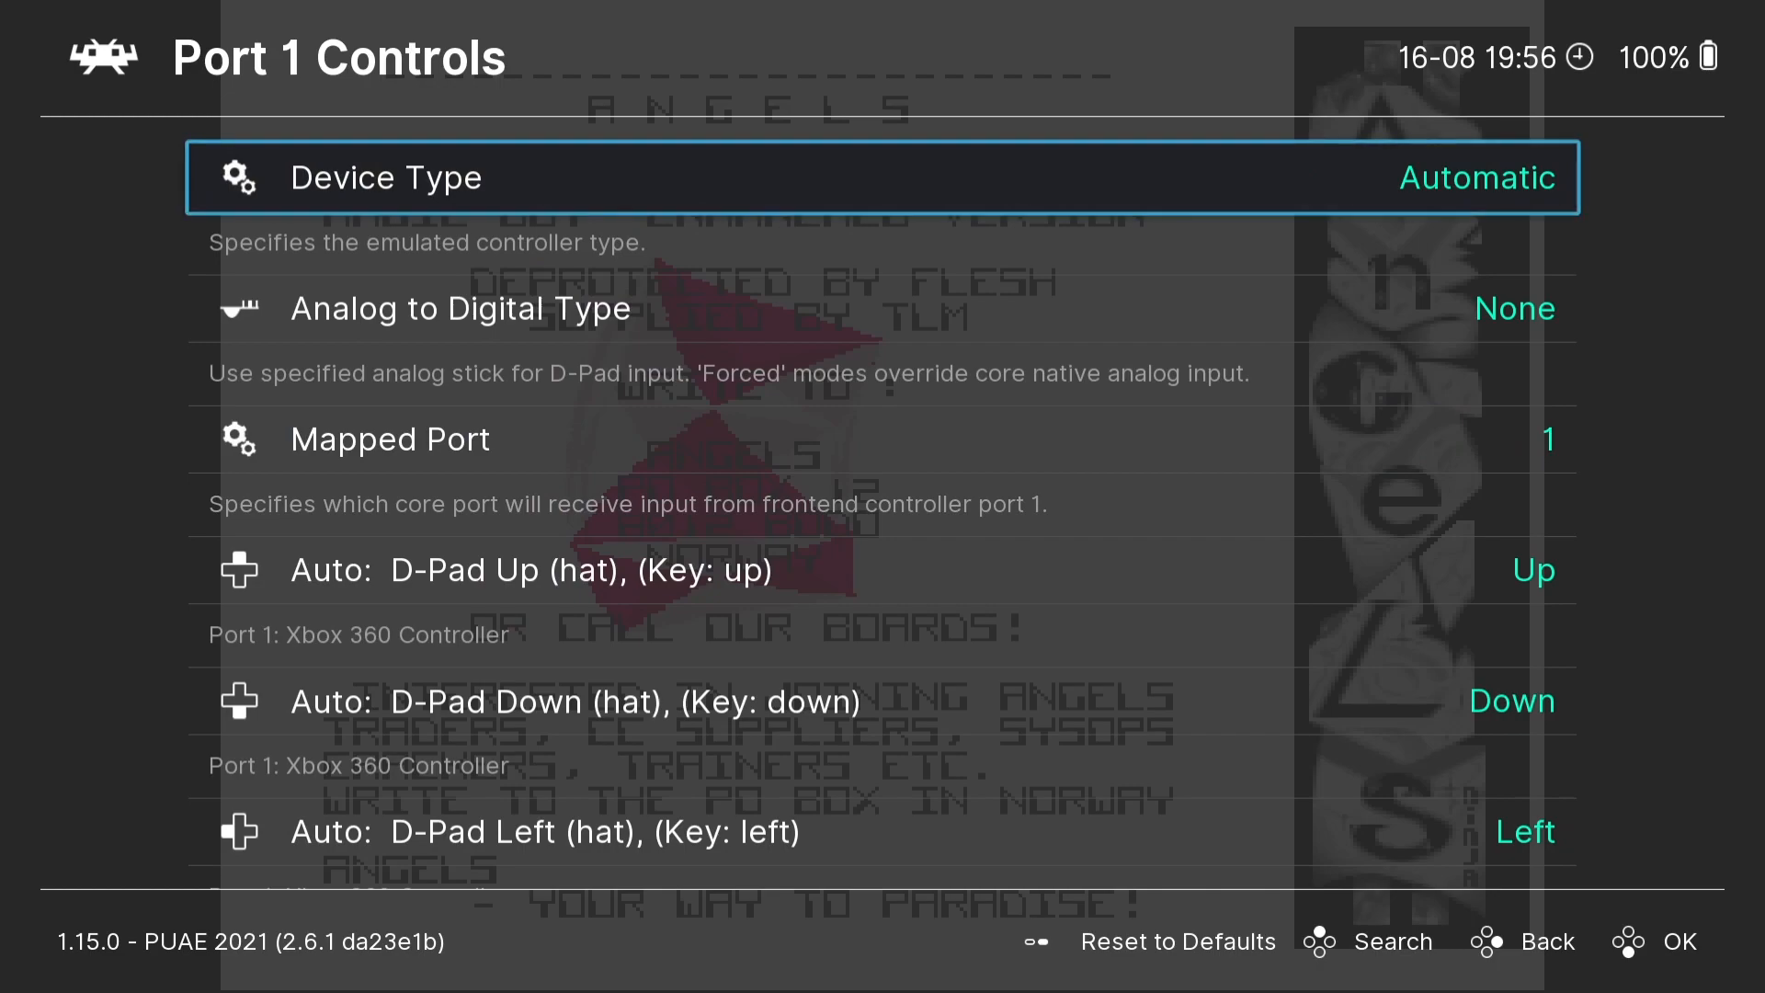
{"action": "key", "text": "Return"}
{"action": "key", "text": "Down"}
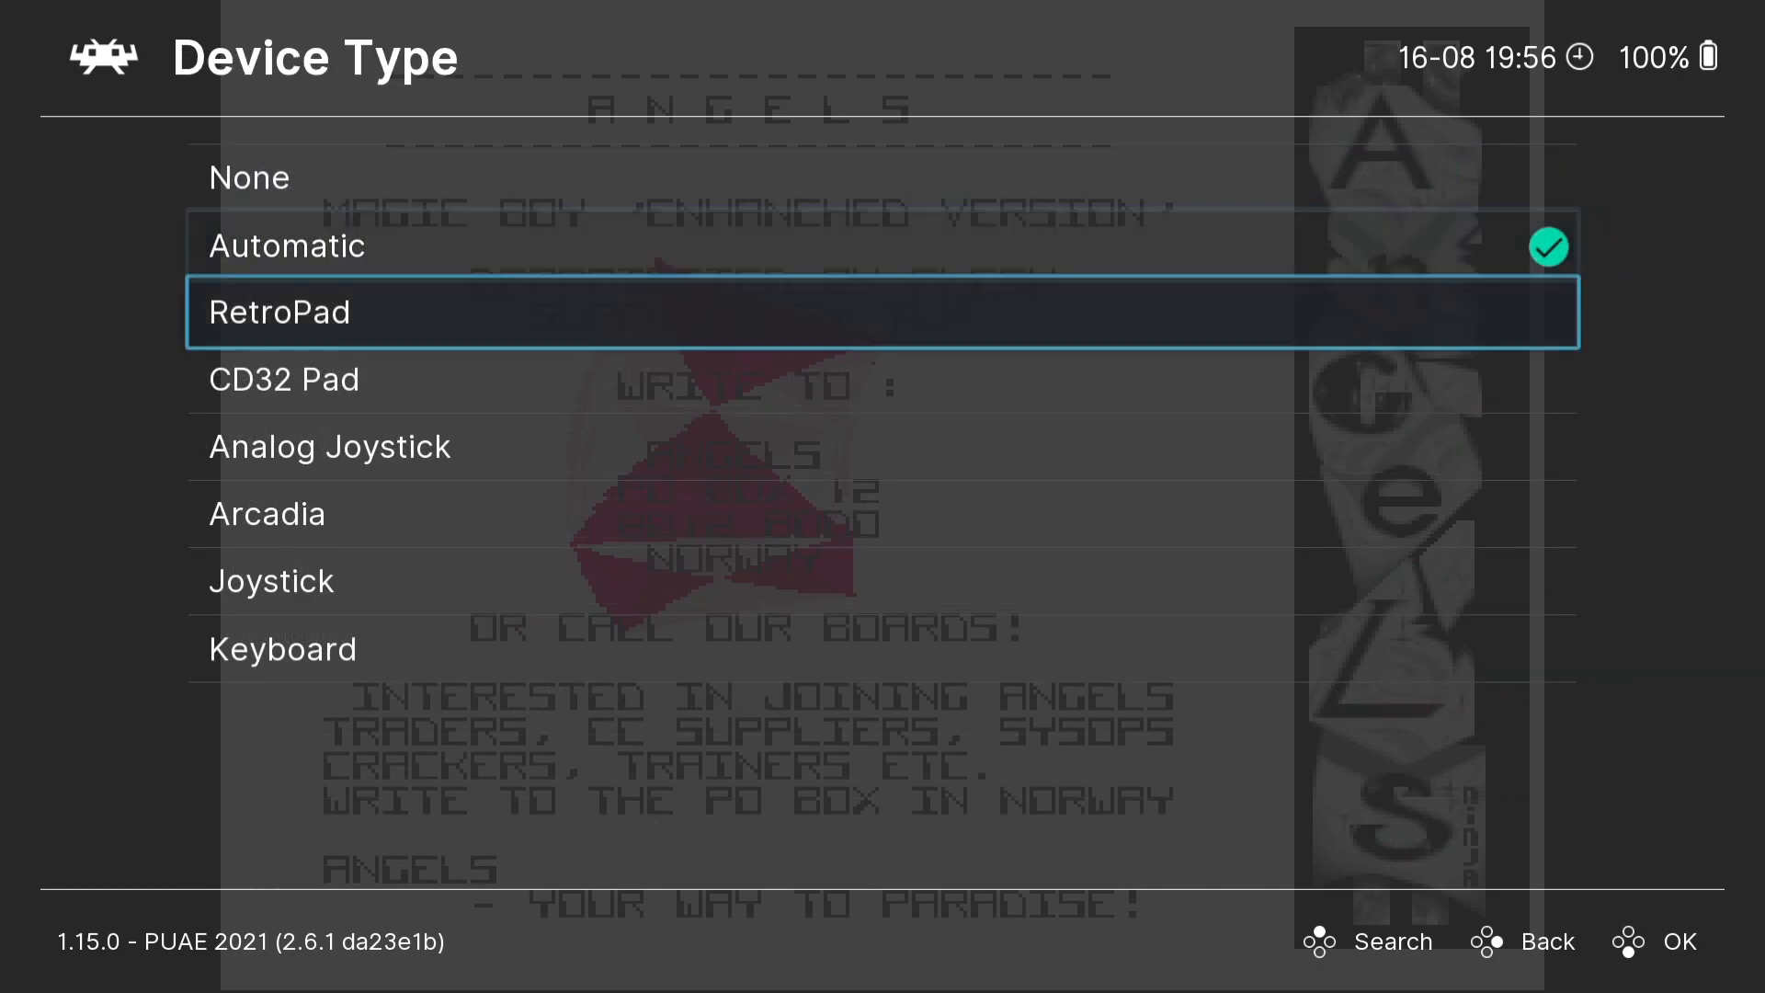
{"action": "key", "text": "Return"}
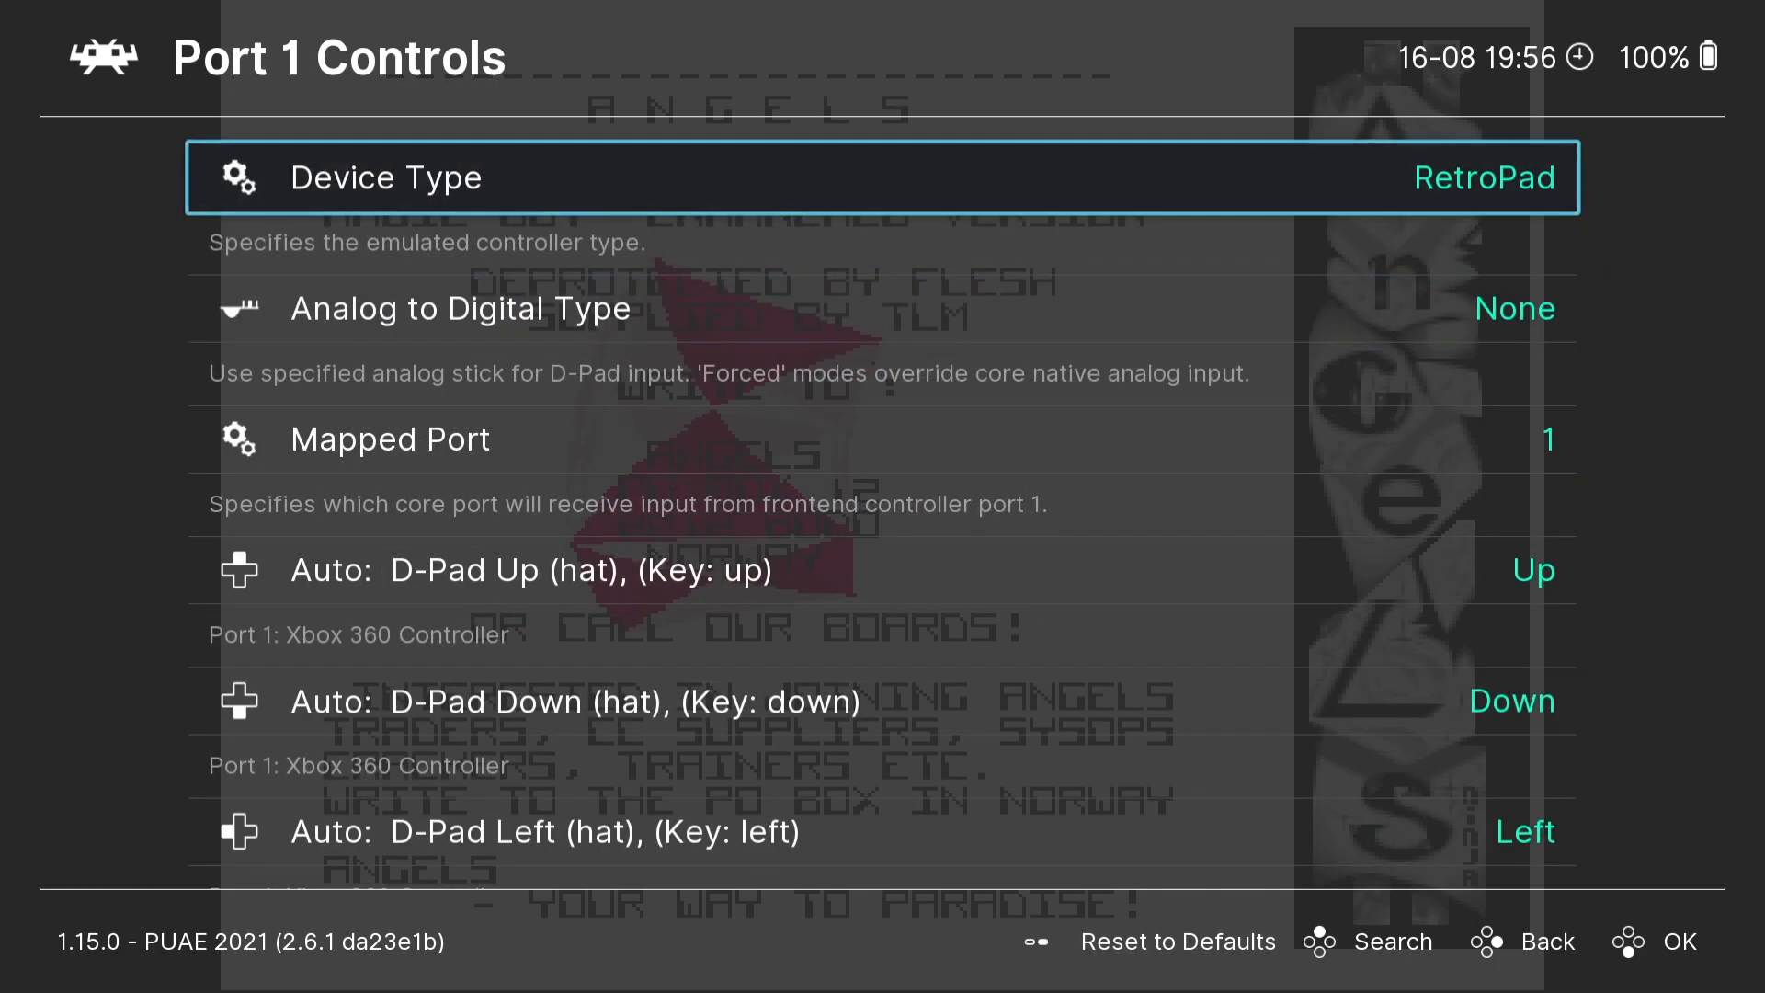
{"action": "key", "text": "BackSpace"}
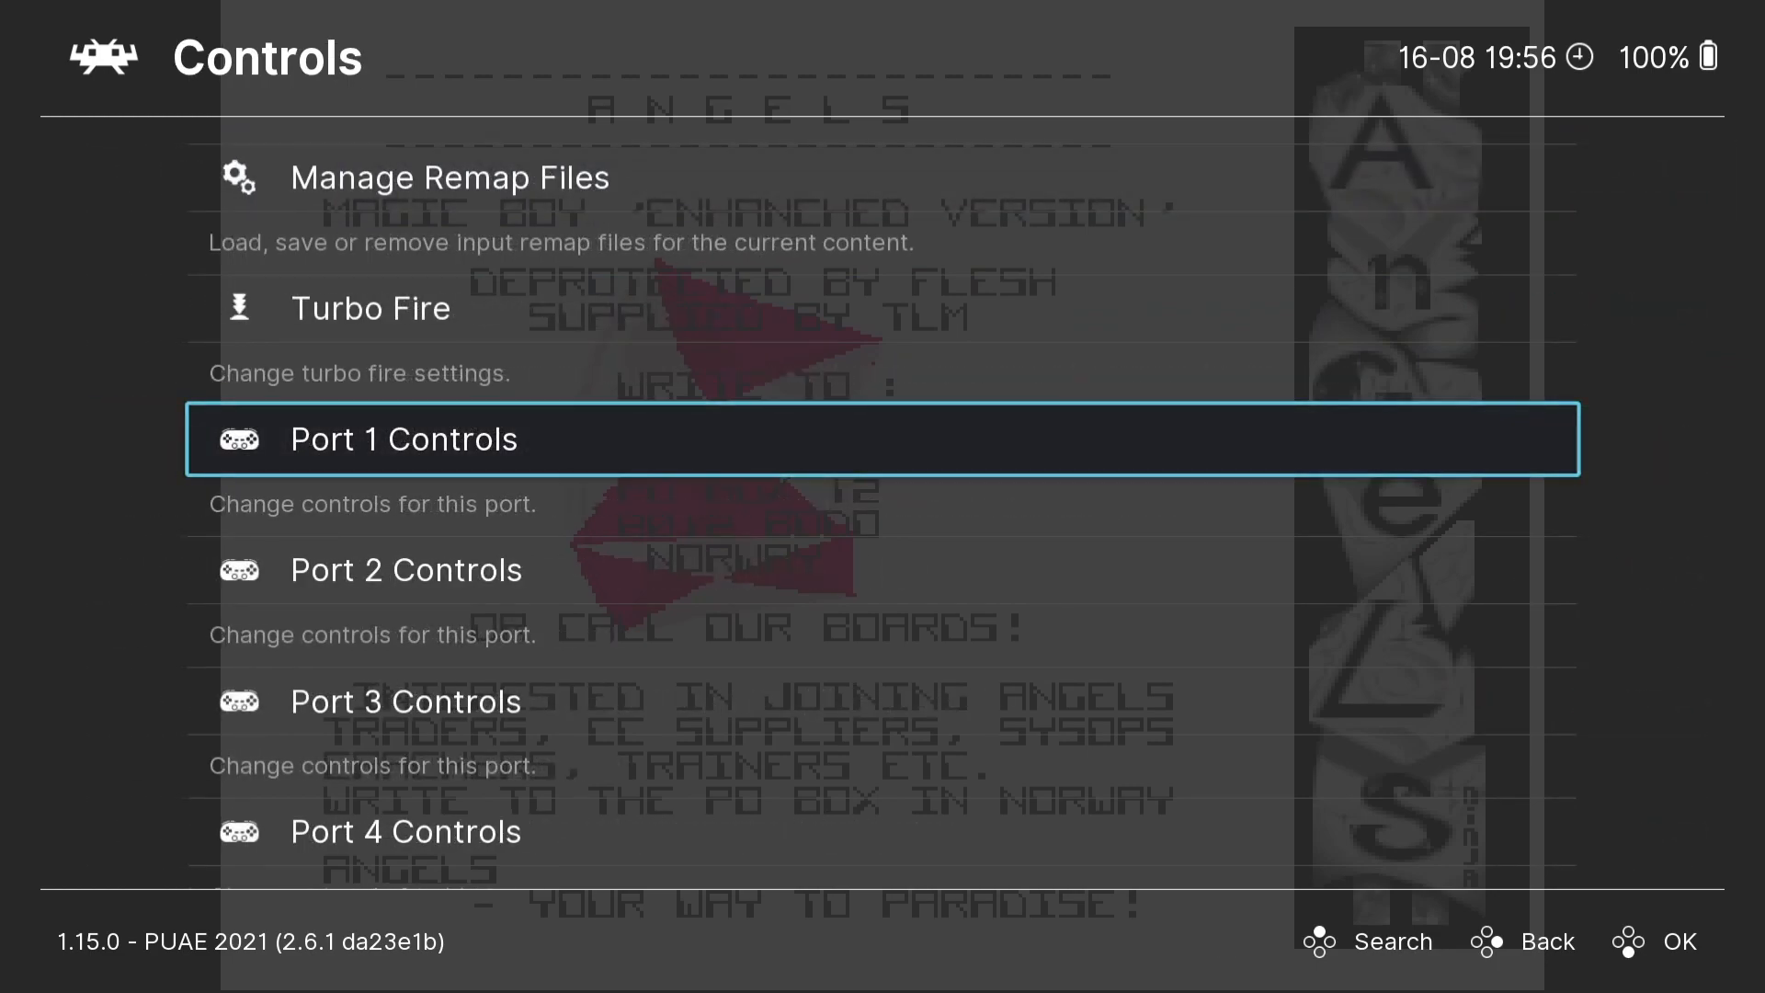
- Set the Port 2 device type to RetroPad
{"action": "key", "text": "Down"}
{"action": "key", "text": "Return"}
{"action": "key", "text": "Return"}
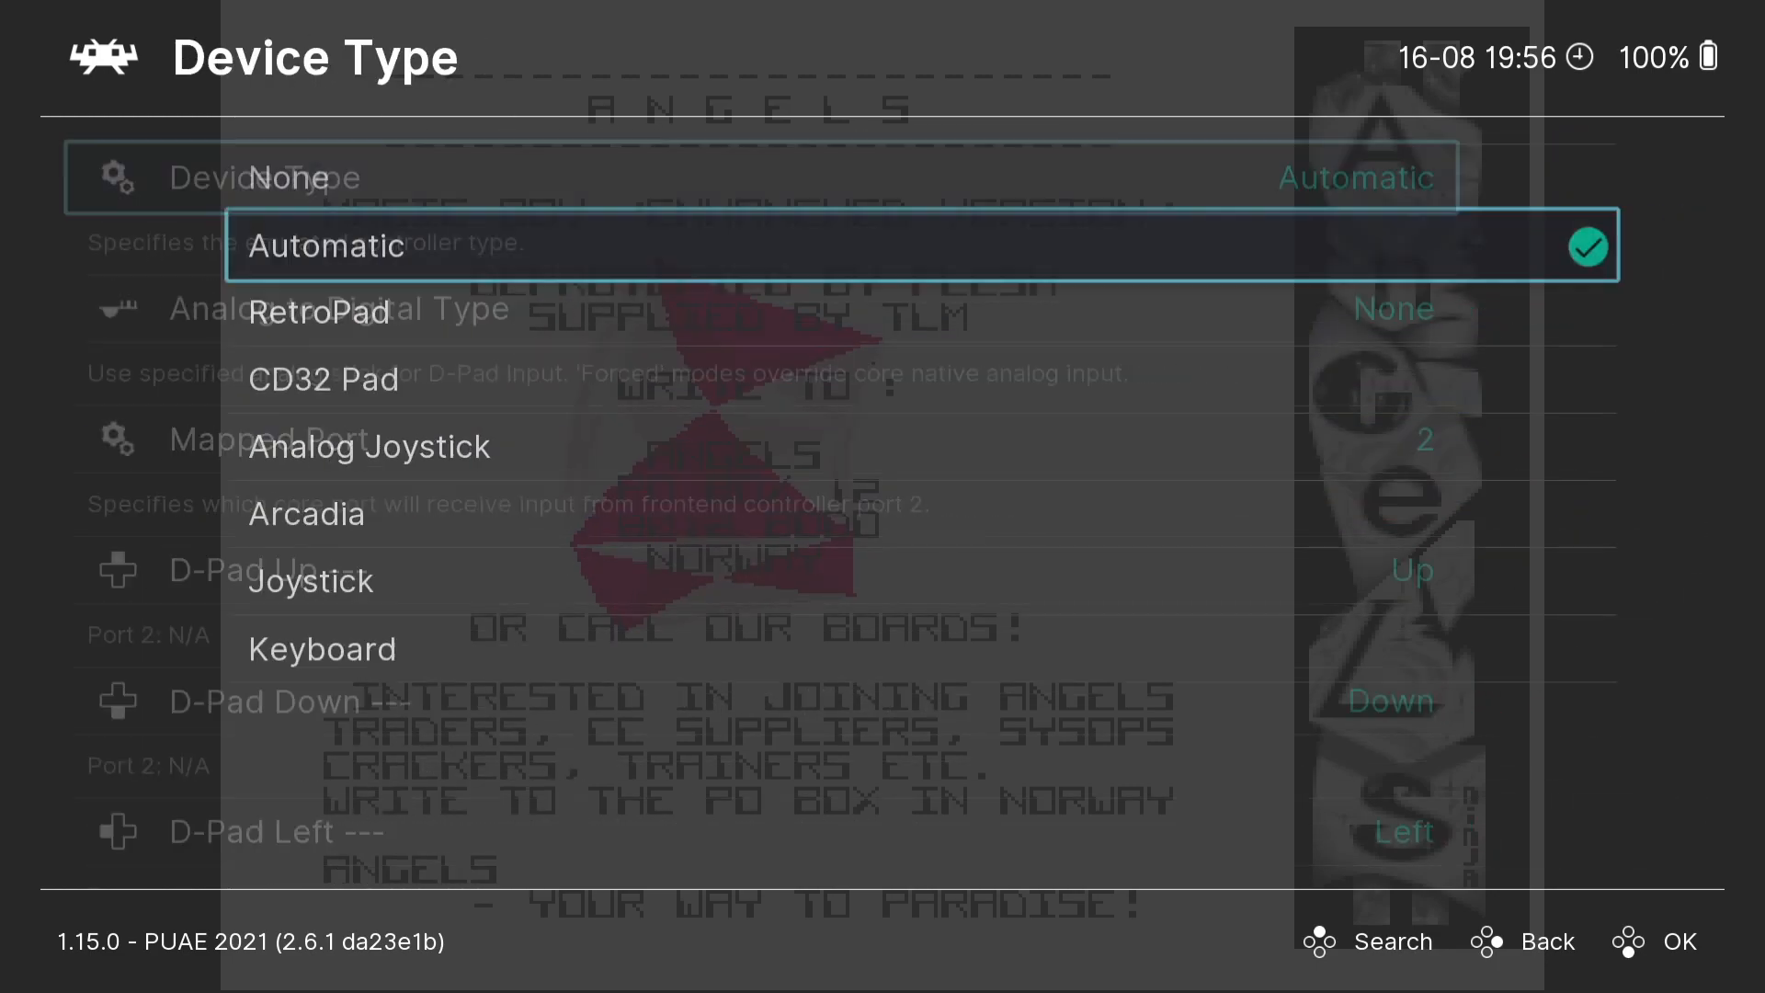
{"action": "key", "text": "Down"}
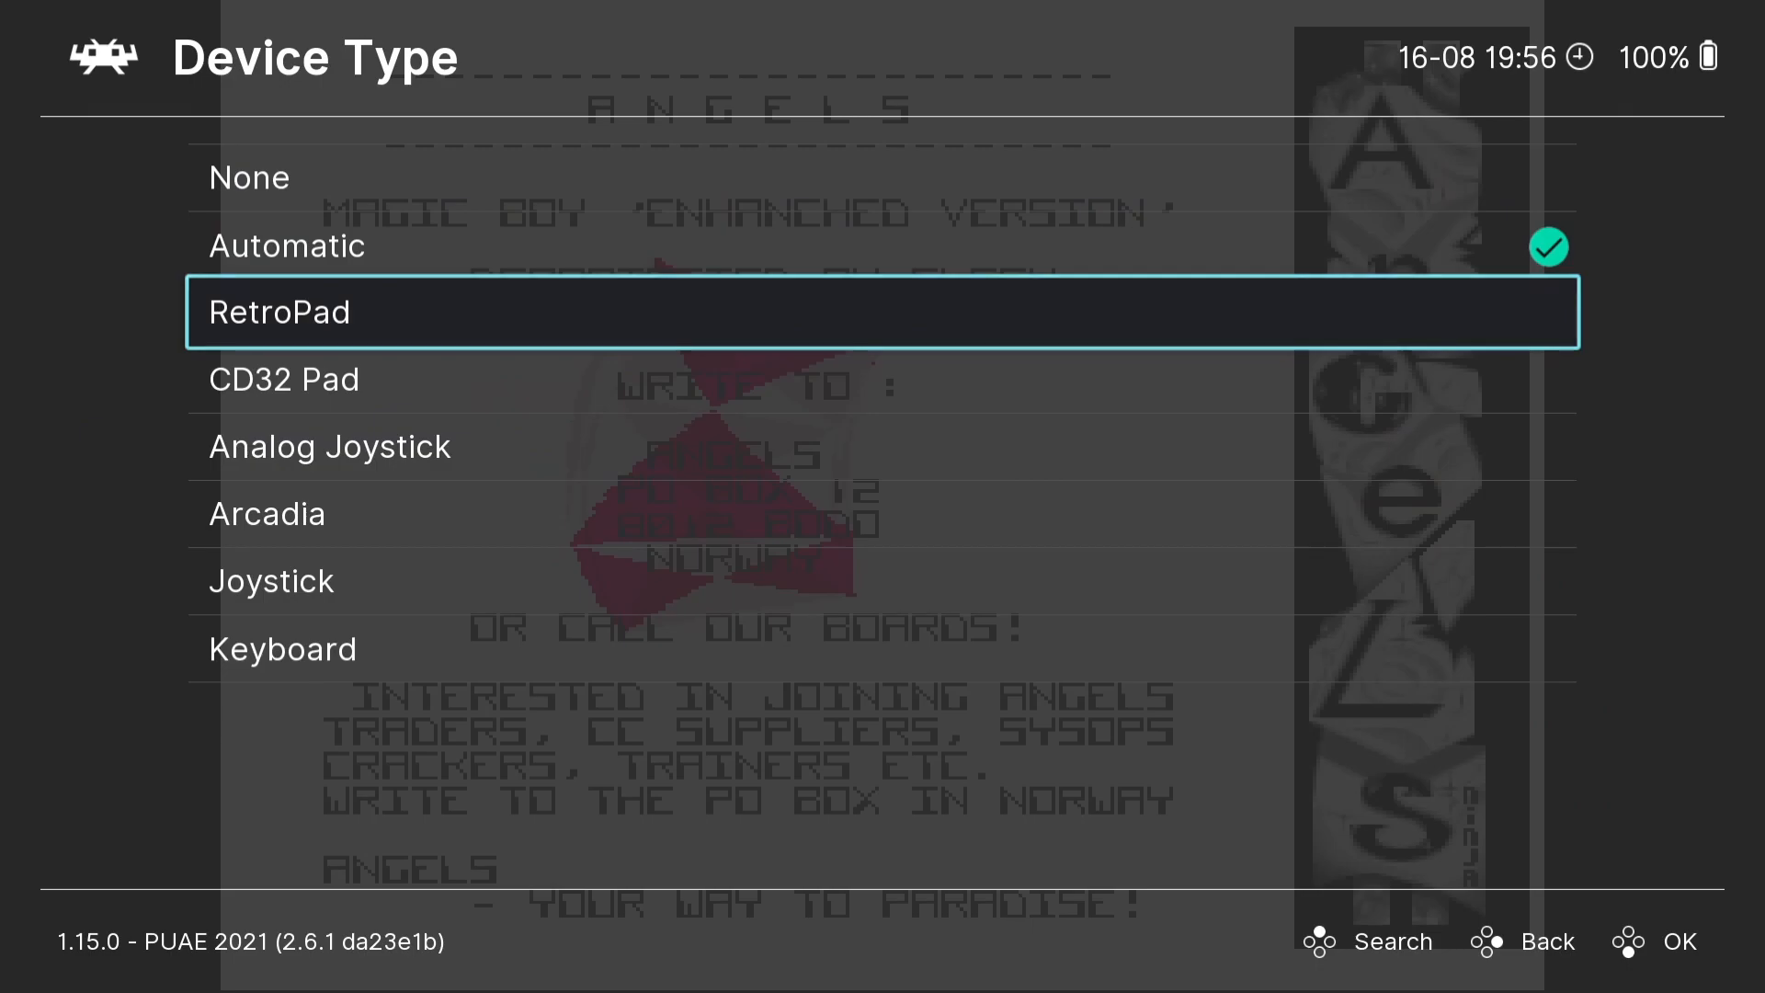
{"action": "key", "text": "Return"}
- Leave the controls settings and resume the running game from the Quick Menu
{"action": "key", "text": "BackSpace"}
{"action": "key", "text": "BackSpace"}
{"action": "key", "text": "BackSpace"}
{"action": "key", "text": "Return"}
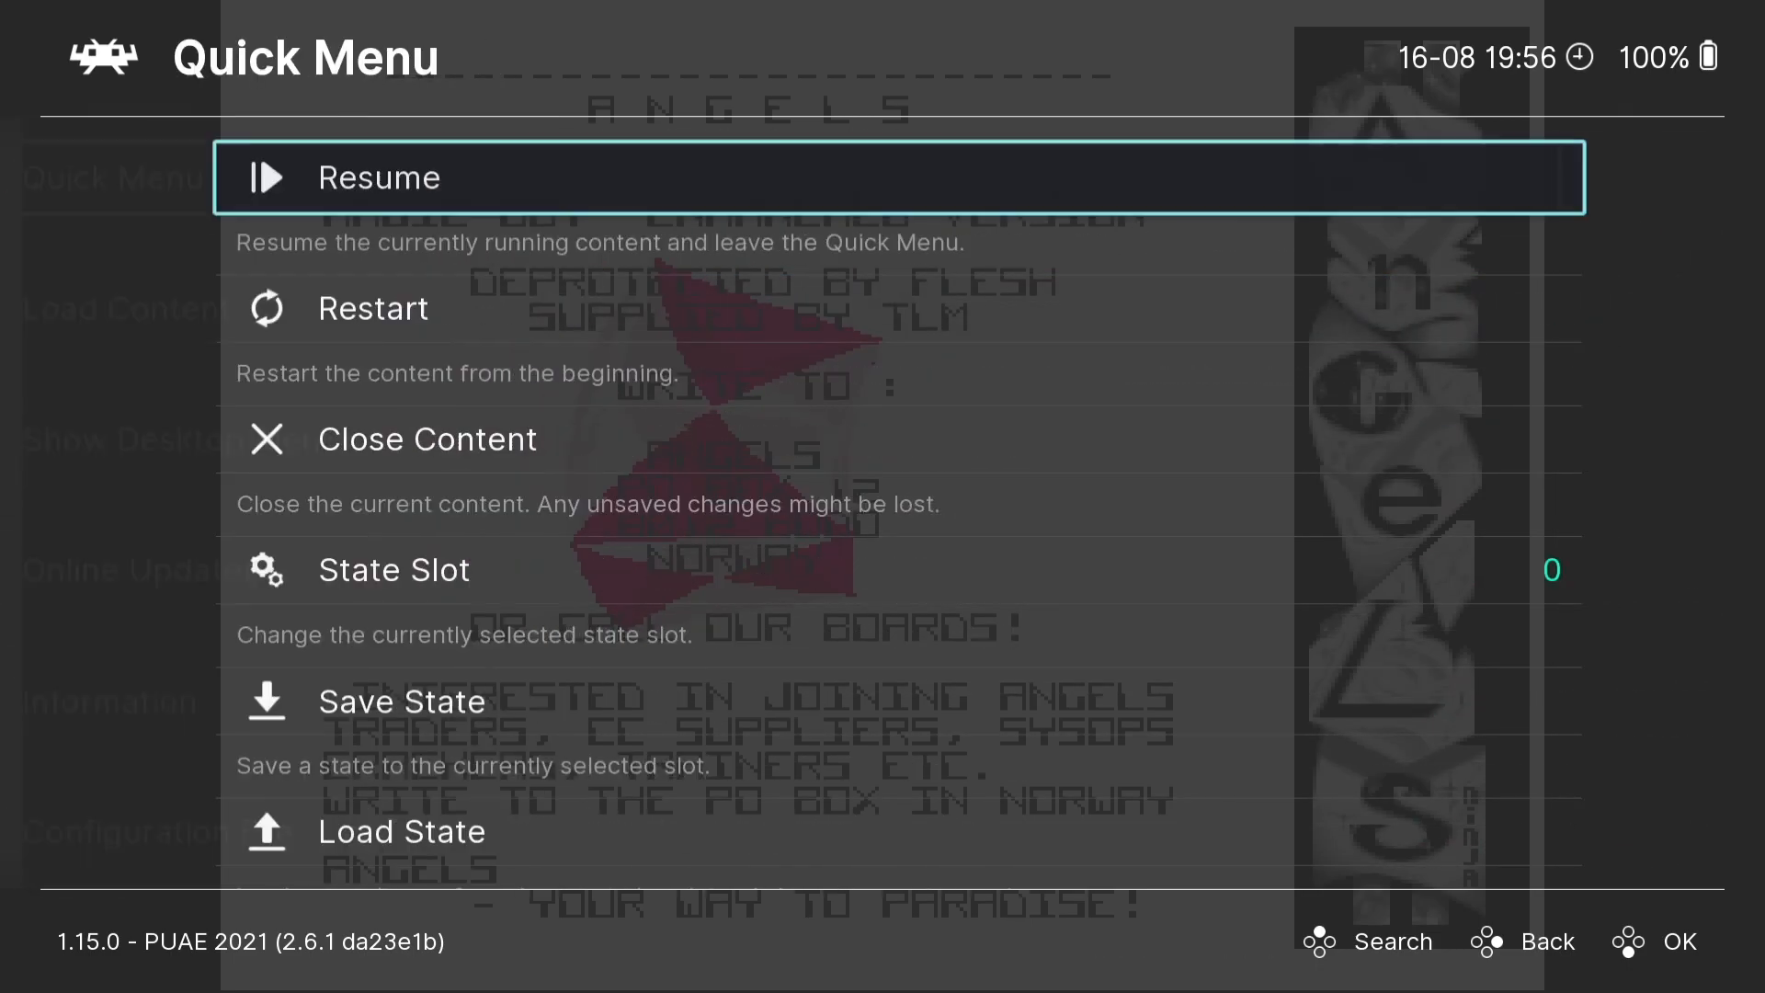
{"action": "key", "text": "Return"}
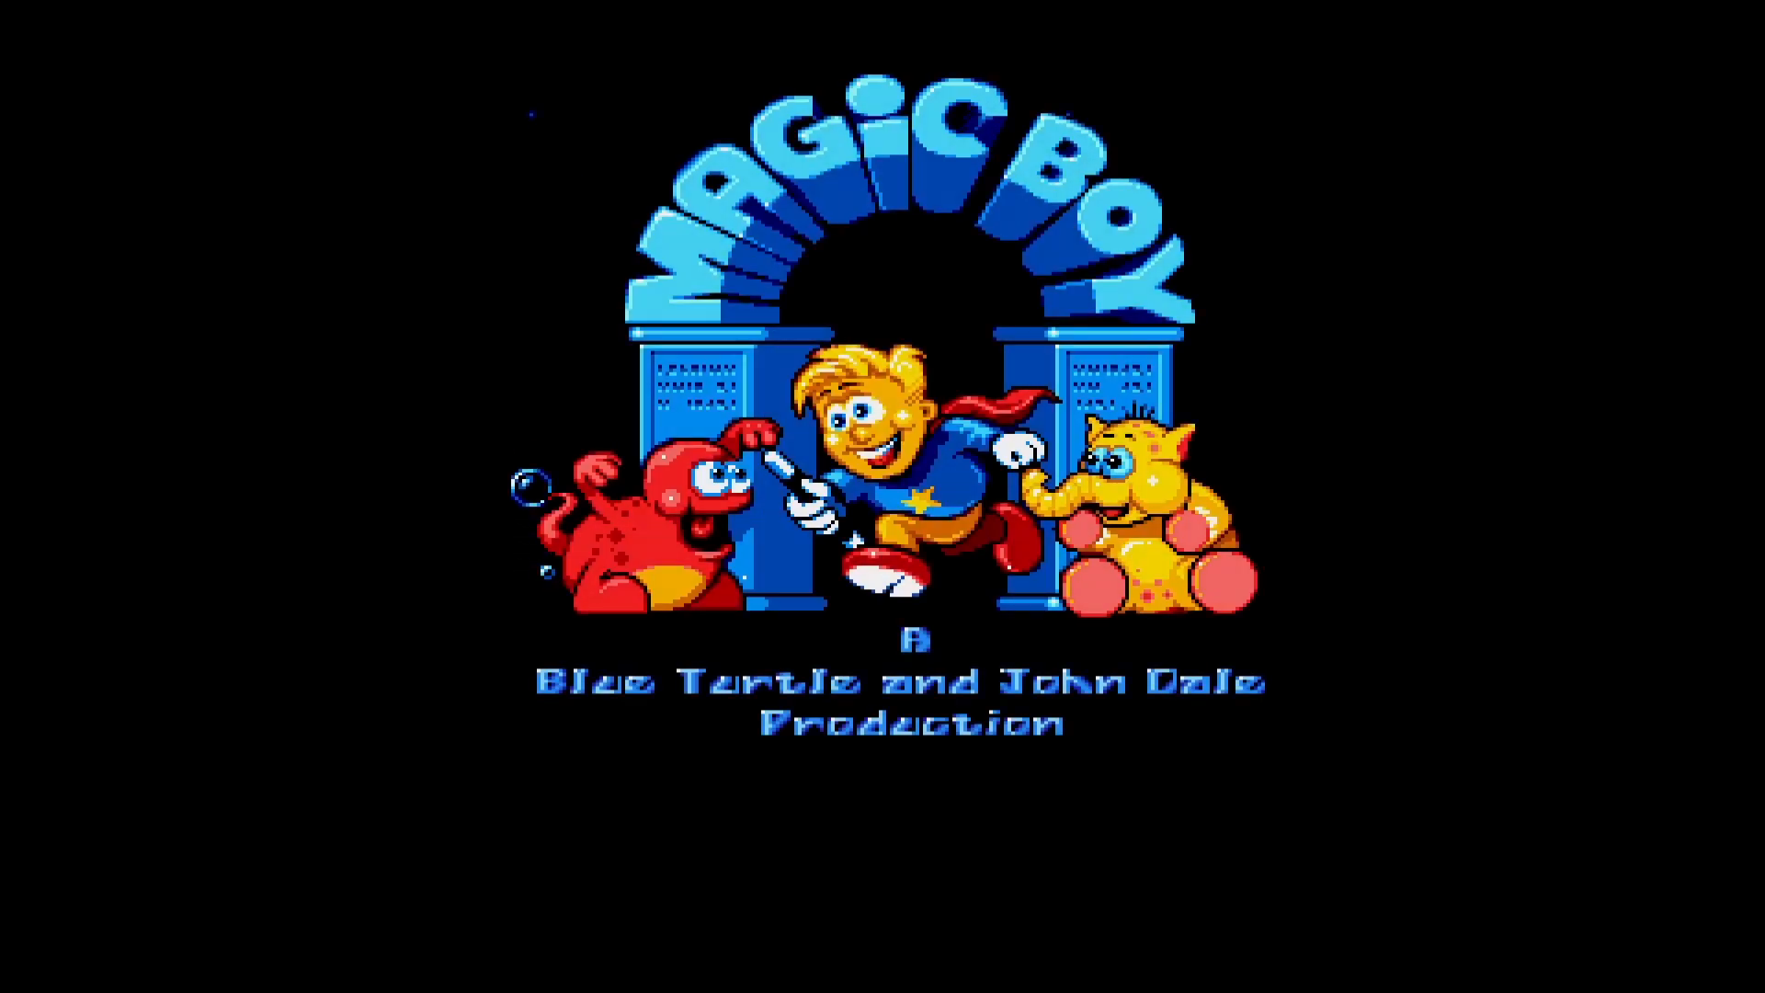
- Start a Magic Boy game from the title screen as player one in Sand Land
{"action": "key", "text": "Return"}
{"action": "key", "text": "Return"}
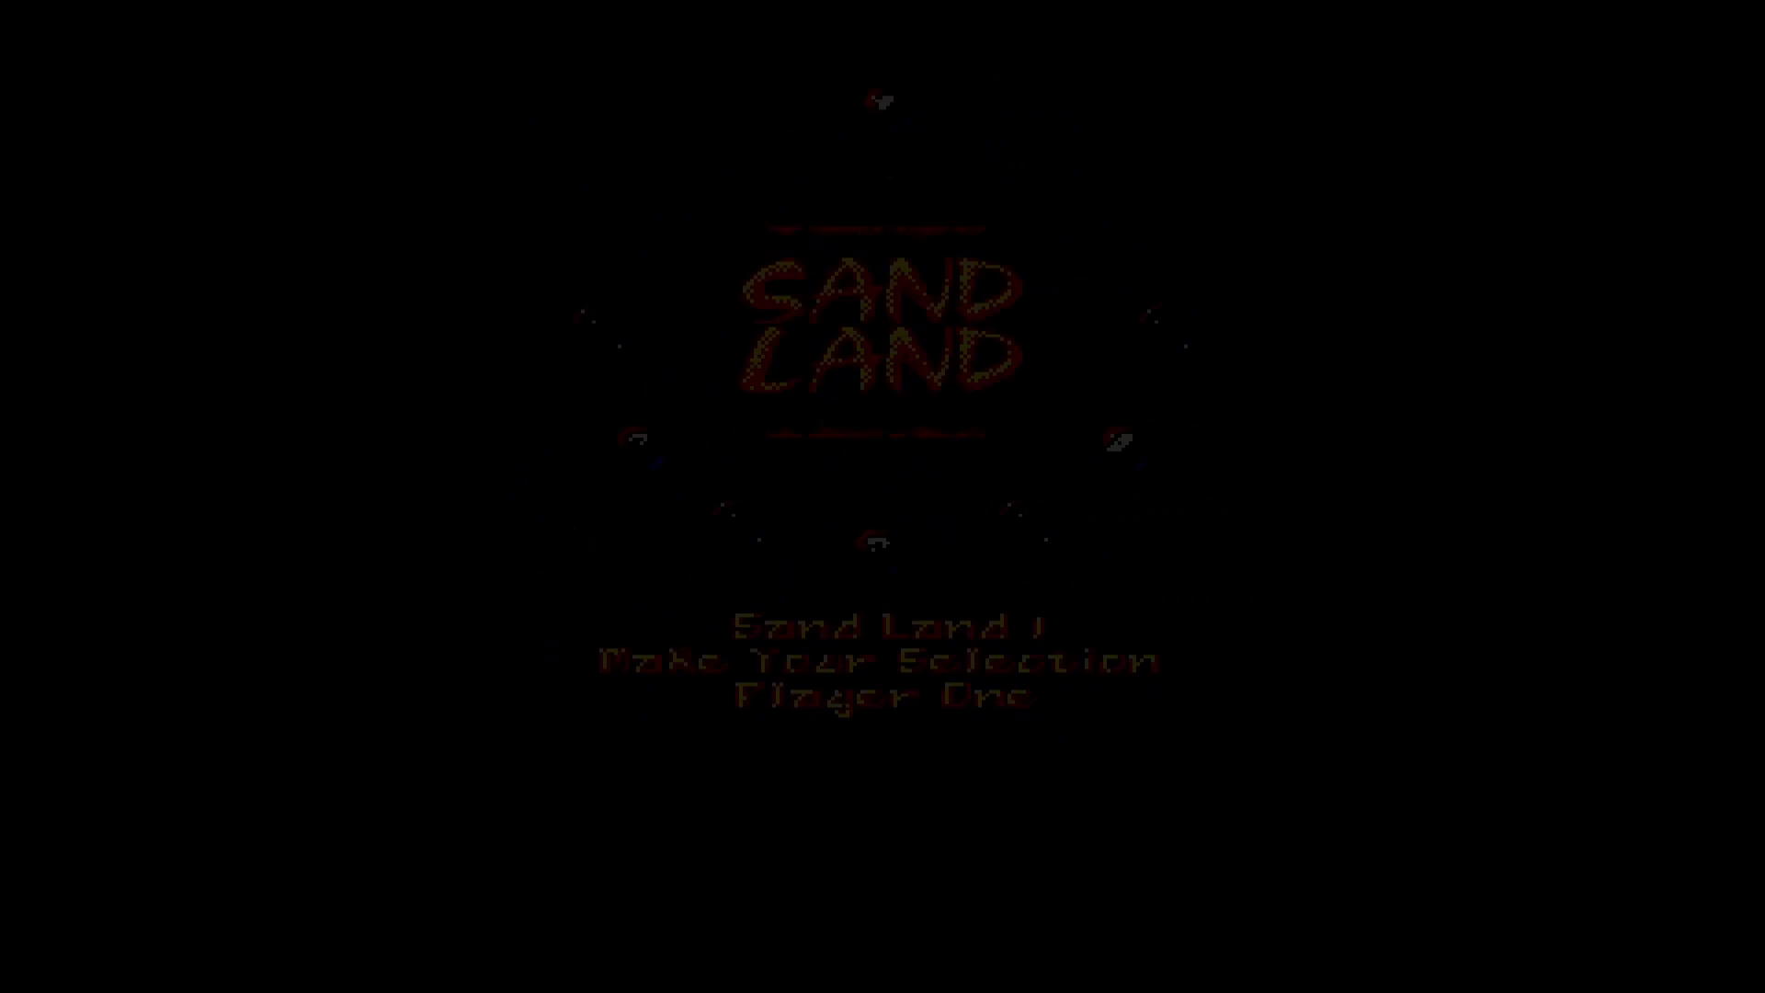
{"action": "key", "text": "Return"}
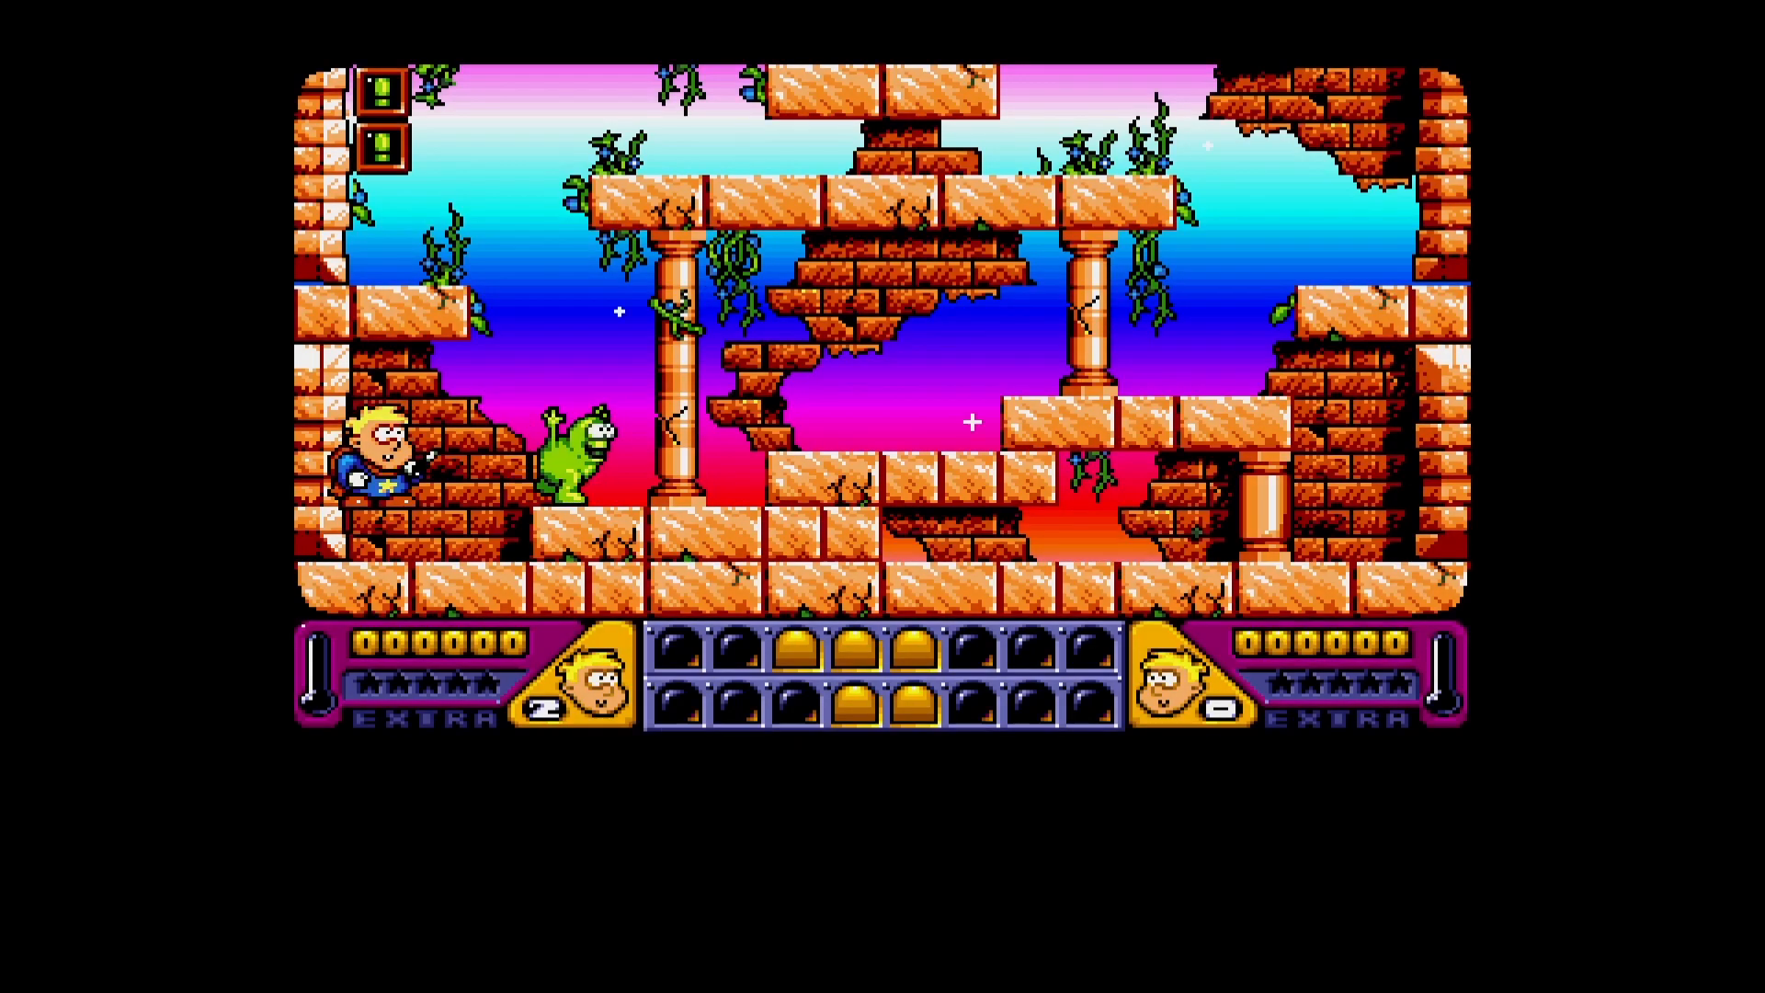
{"action": "key", "text": "Right"}
{"action": "key", "text": "Up"}
{"action": "key", "text": "space"}
{"action": "key", "text": "Up"}
{"action": "key", "text": "space"}
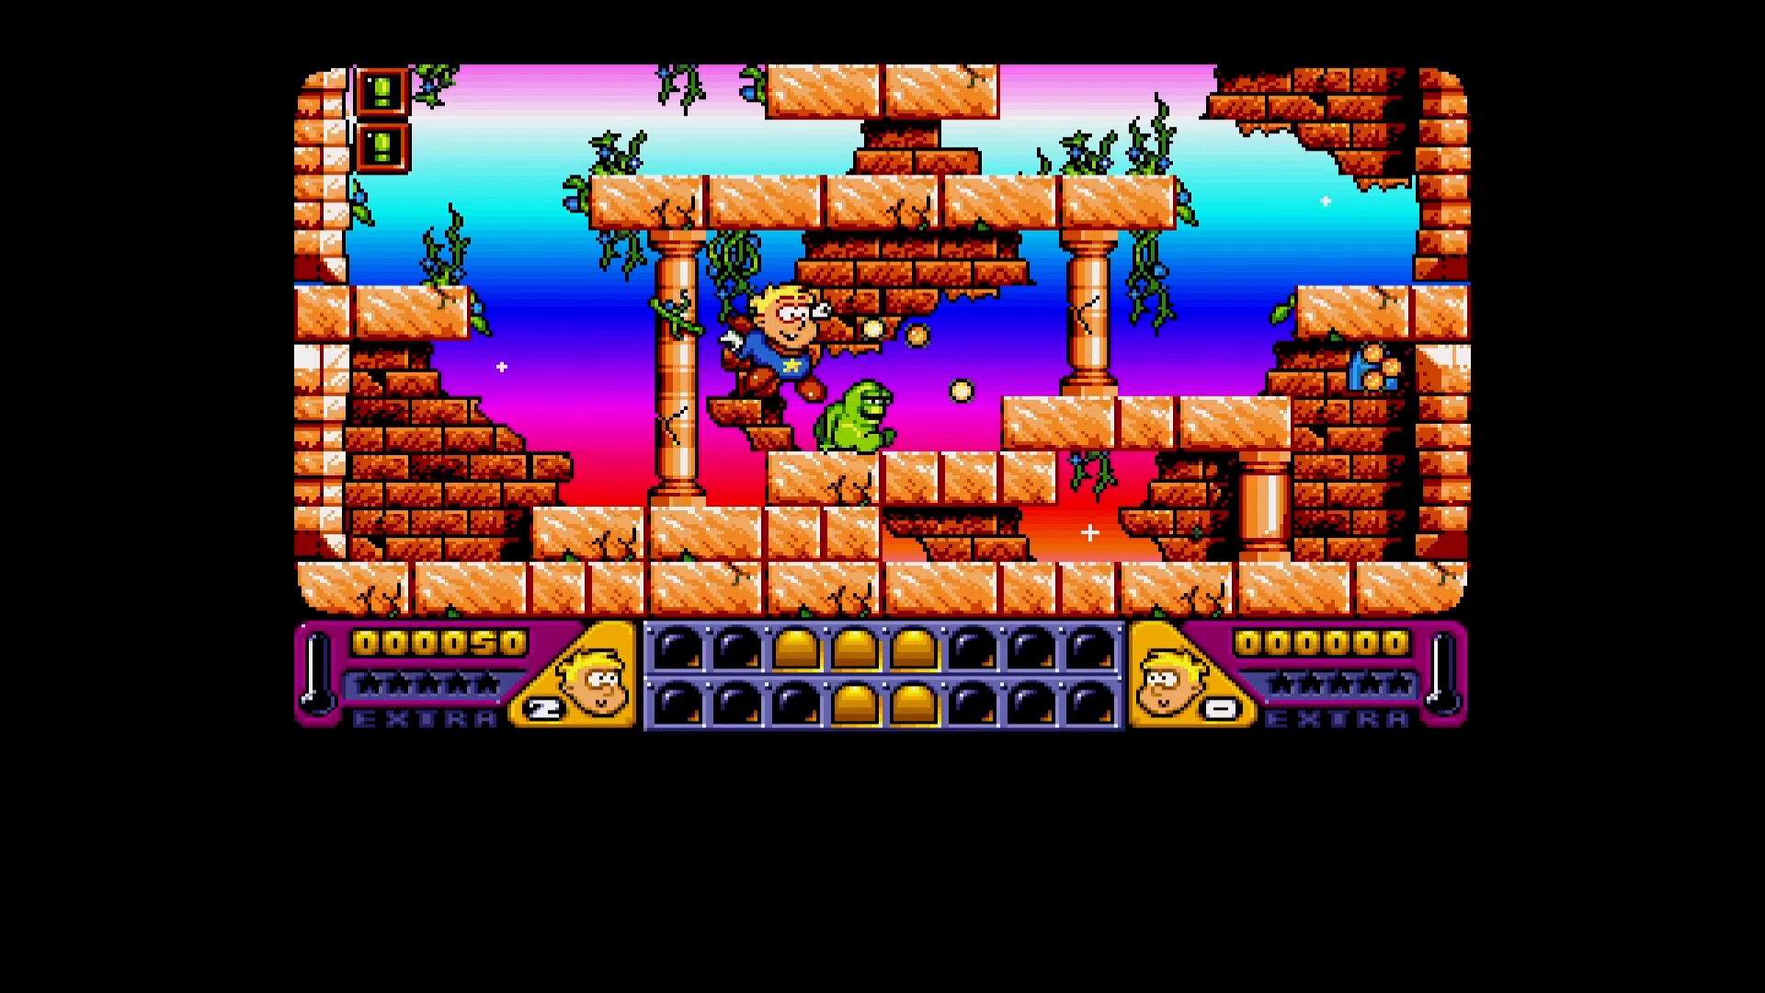
{"action": "key", "text": "Right"}
{"action": "key", "text": "space"}
{"action": "key", "text": "Up"}
{"action": "key", "text": "Up"}
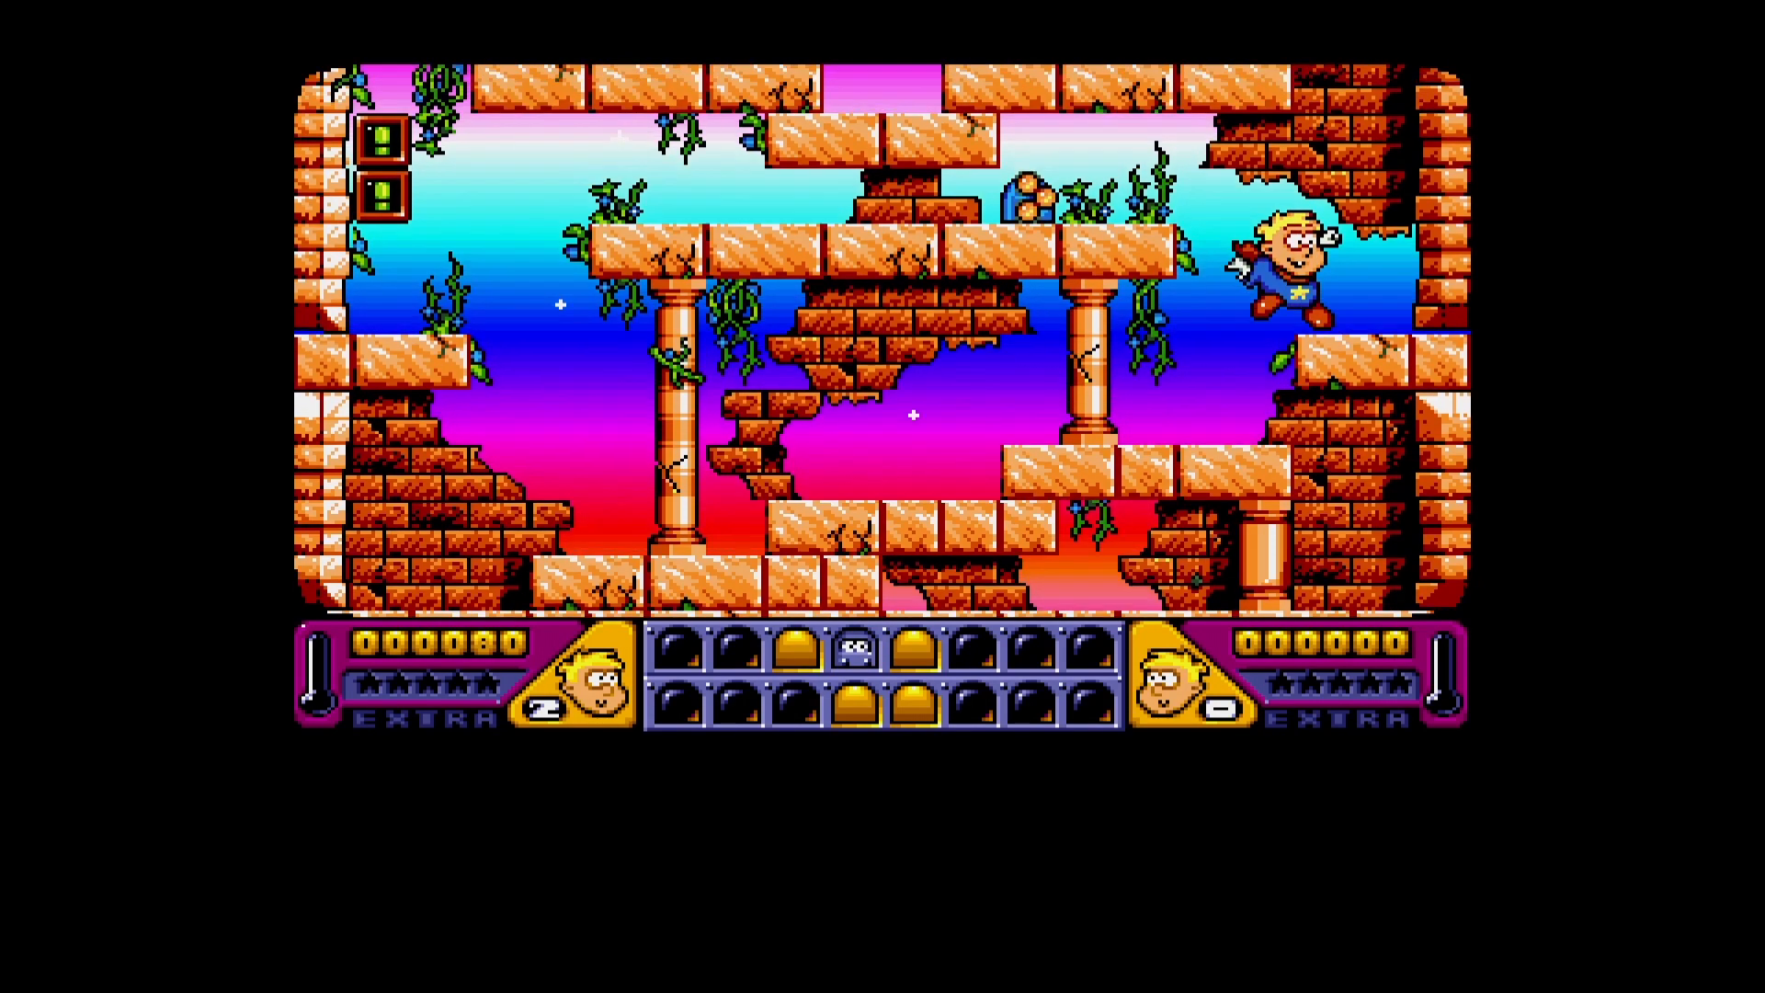
{"action": "key", "text": "Left"}
{"action": "key", "text": "Up"}
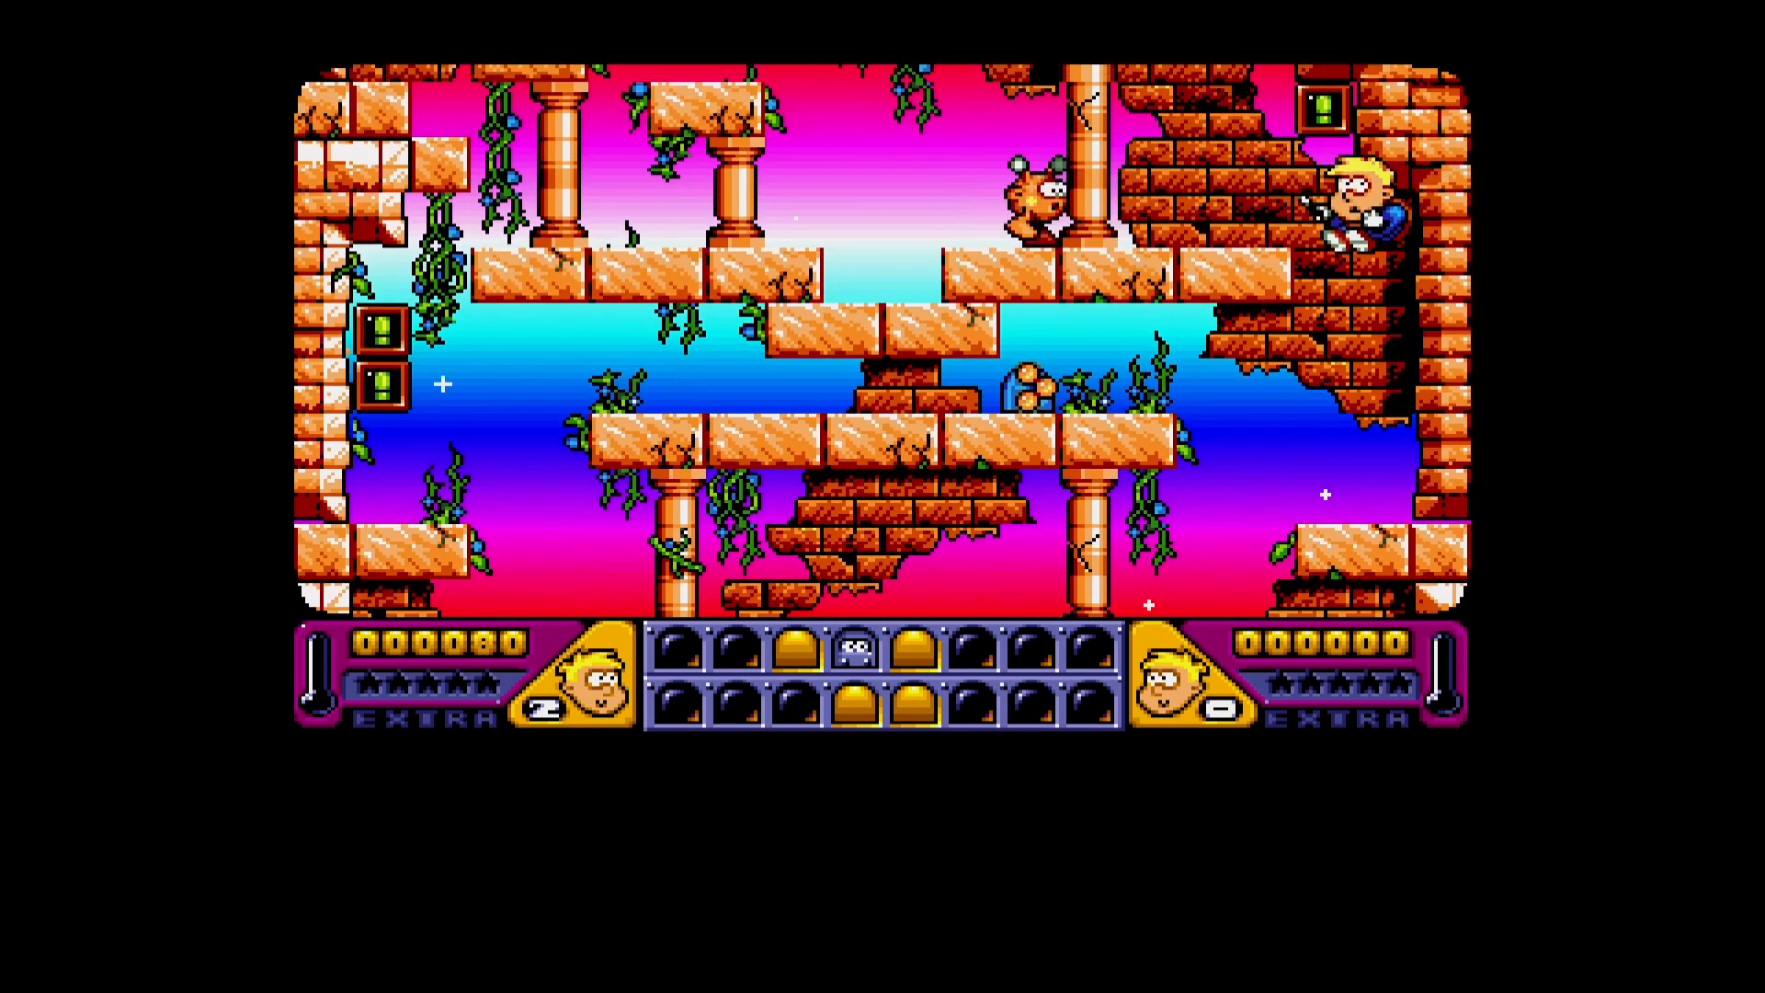
{"action": "key", "text": "space"}
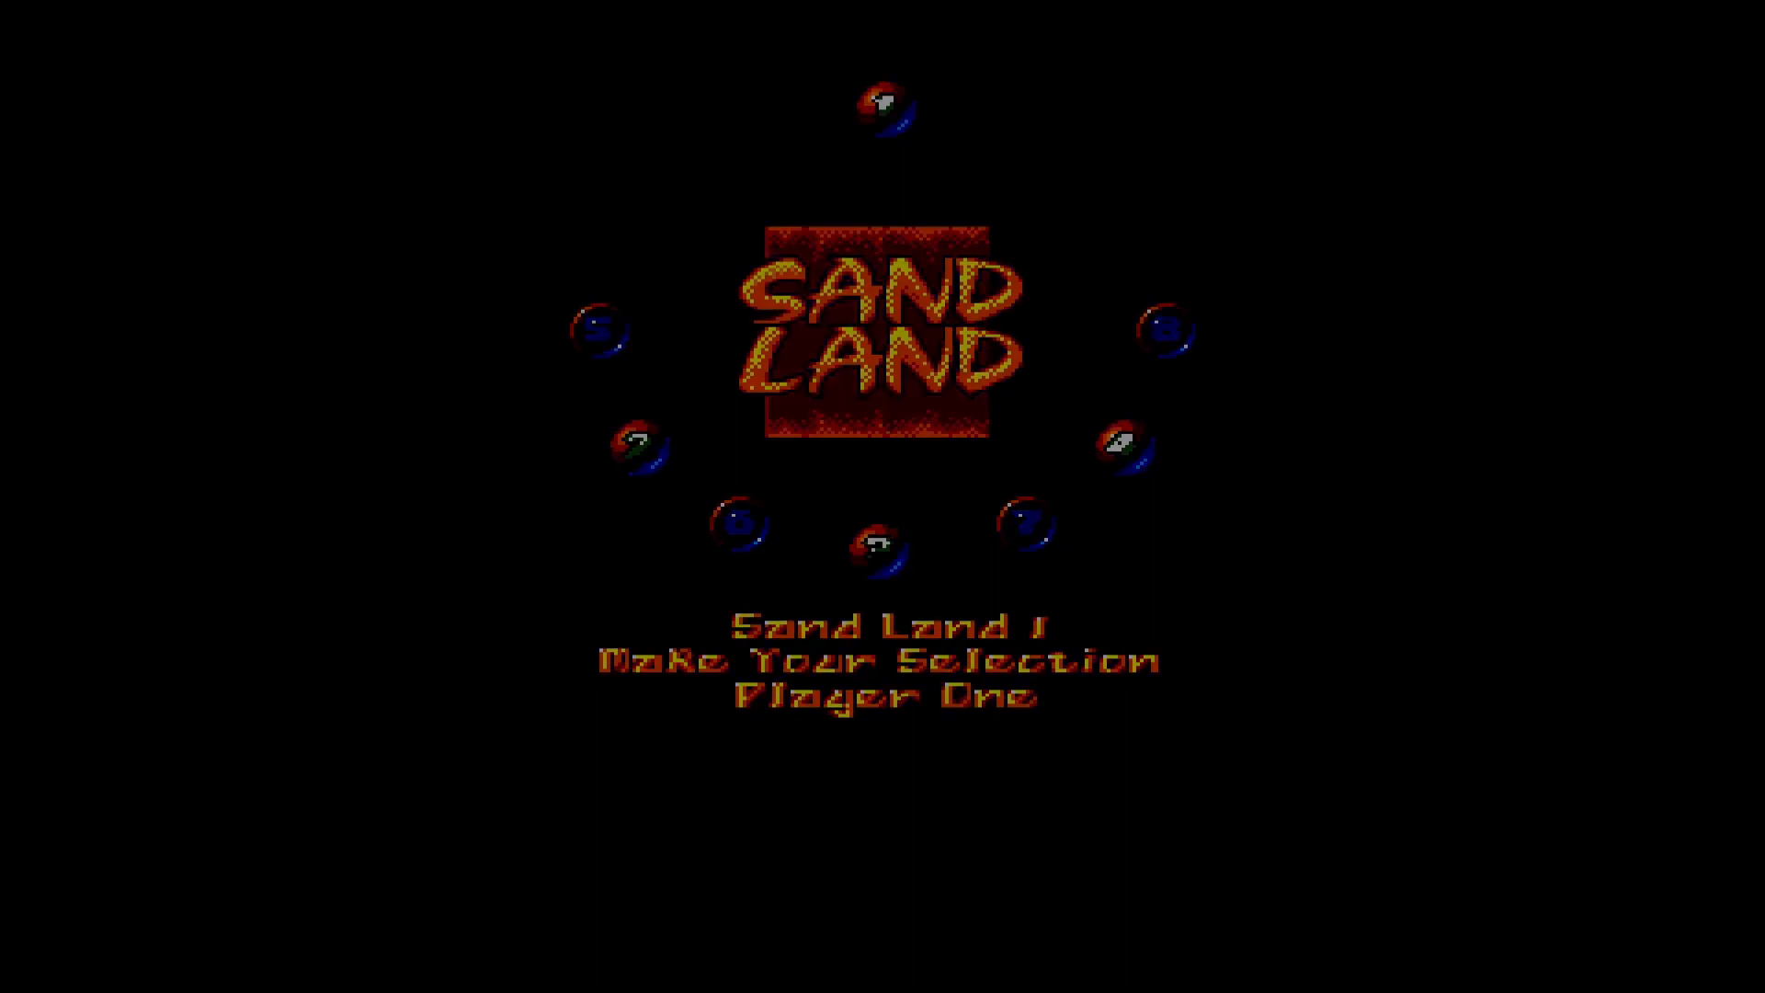
{"action": "key", "text": "Right"}
{"action": "key", "text": "Up"}
{"action": "key", "text": "space"}
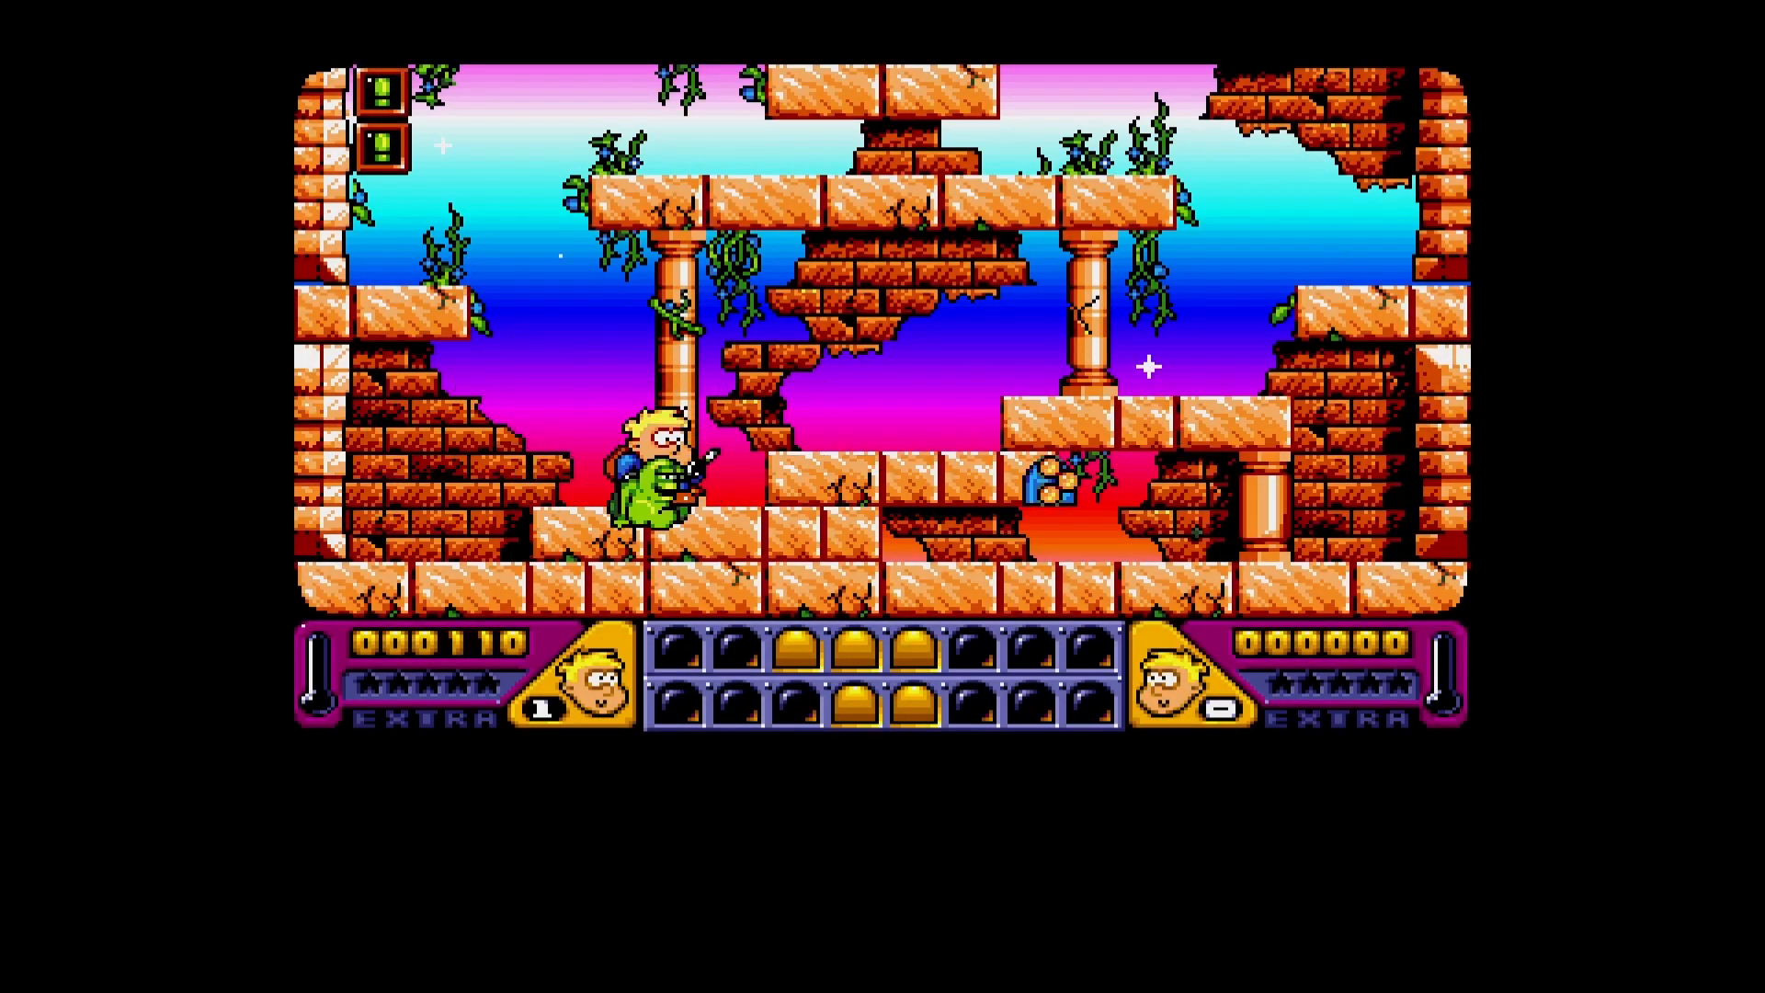
{"action": "key", "text": "Right"}
{"action": "key", "text": "Up"}
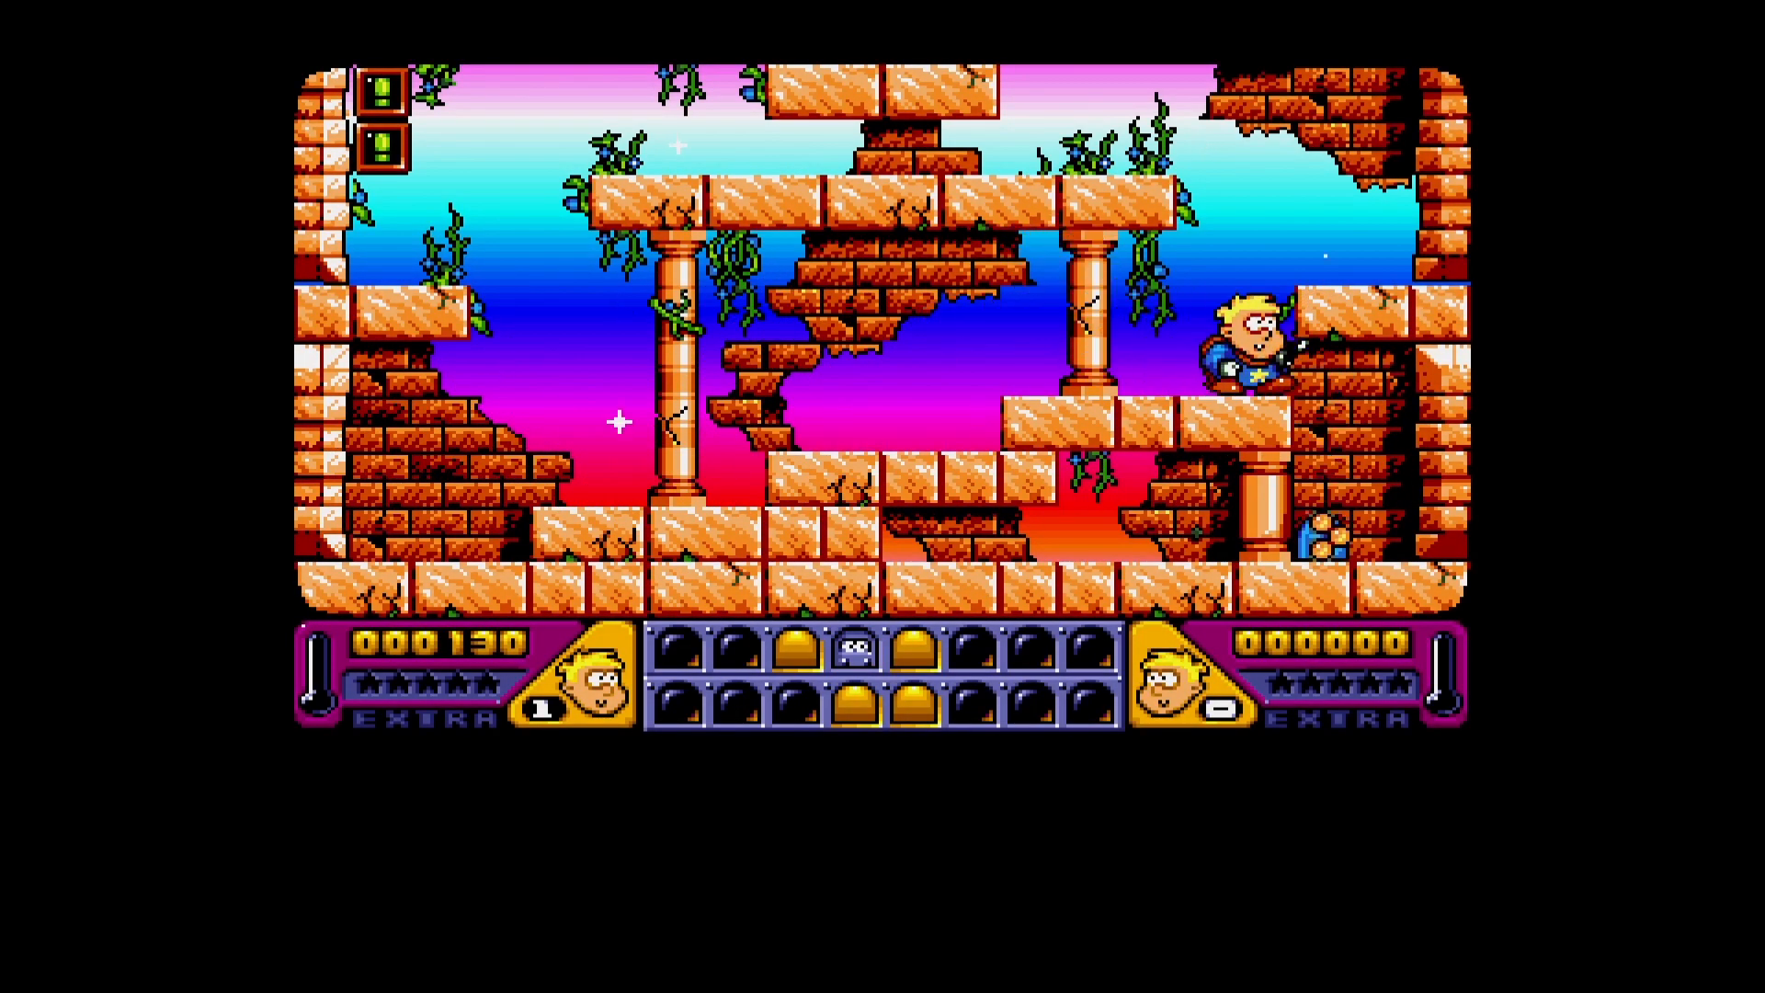
{"action": "key", "text": "Right"}
{"action": "key", "text": "Up"}
{"action": "key", "text": "Left"}
{"action": "key", "text": "Up"}
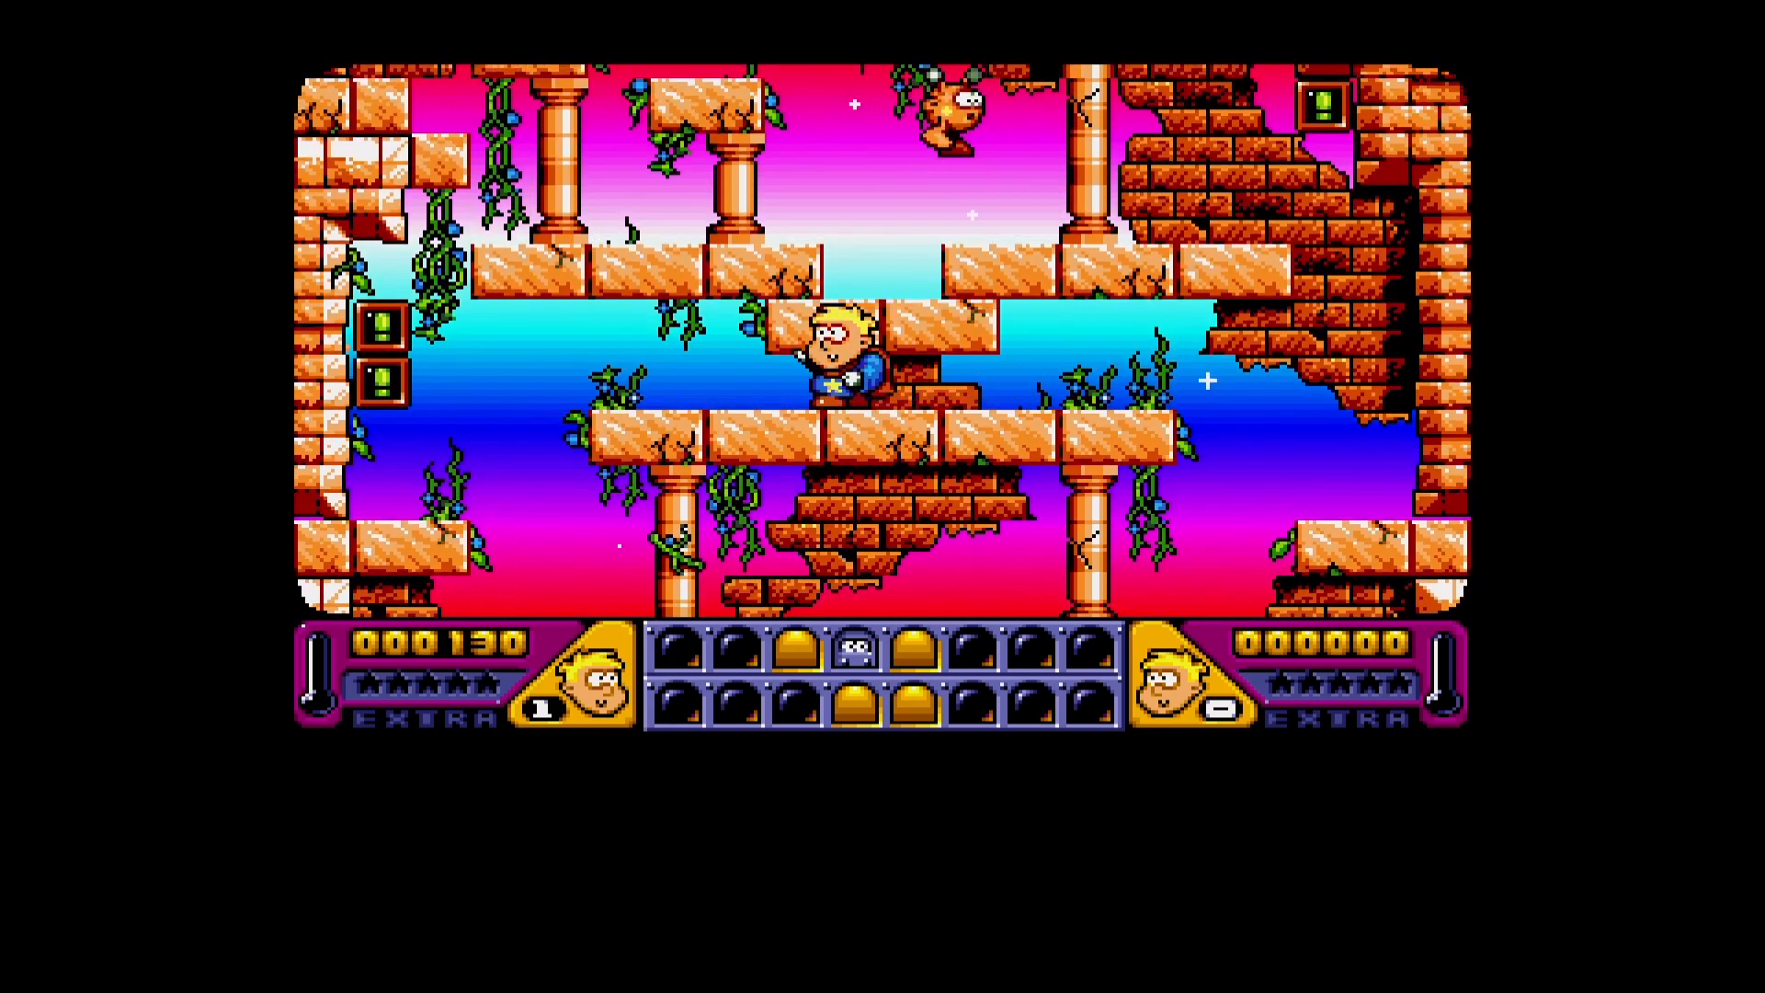
{"action": "key", "text": "Left"}
{"action": "key", "text": "Up"}
{"action": "key", "text": "Up"}
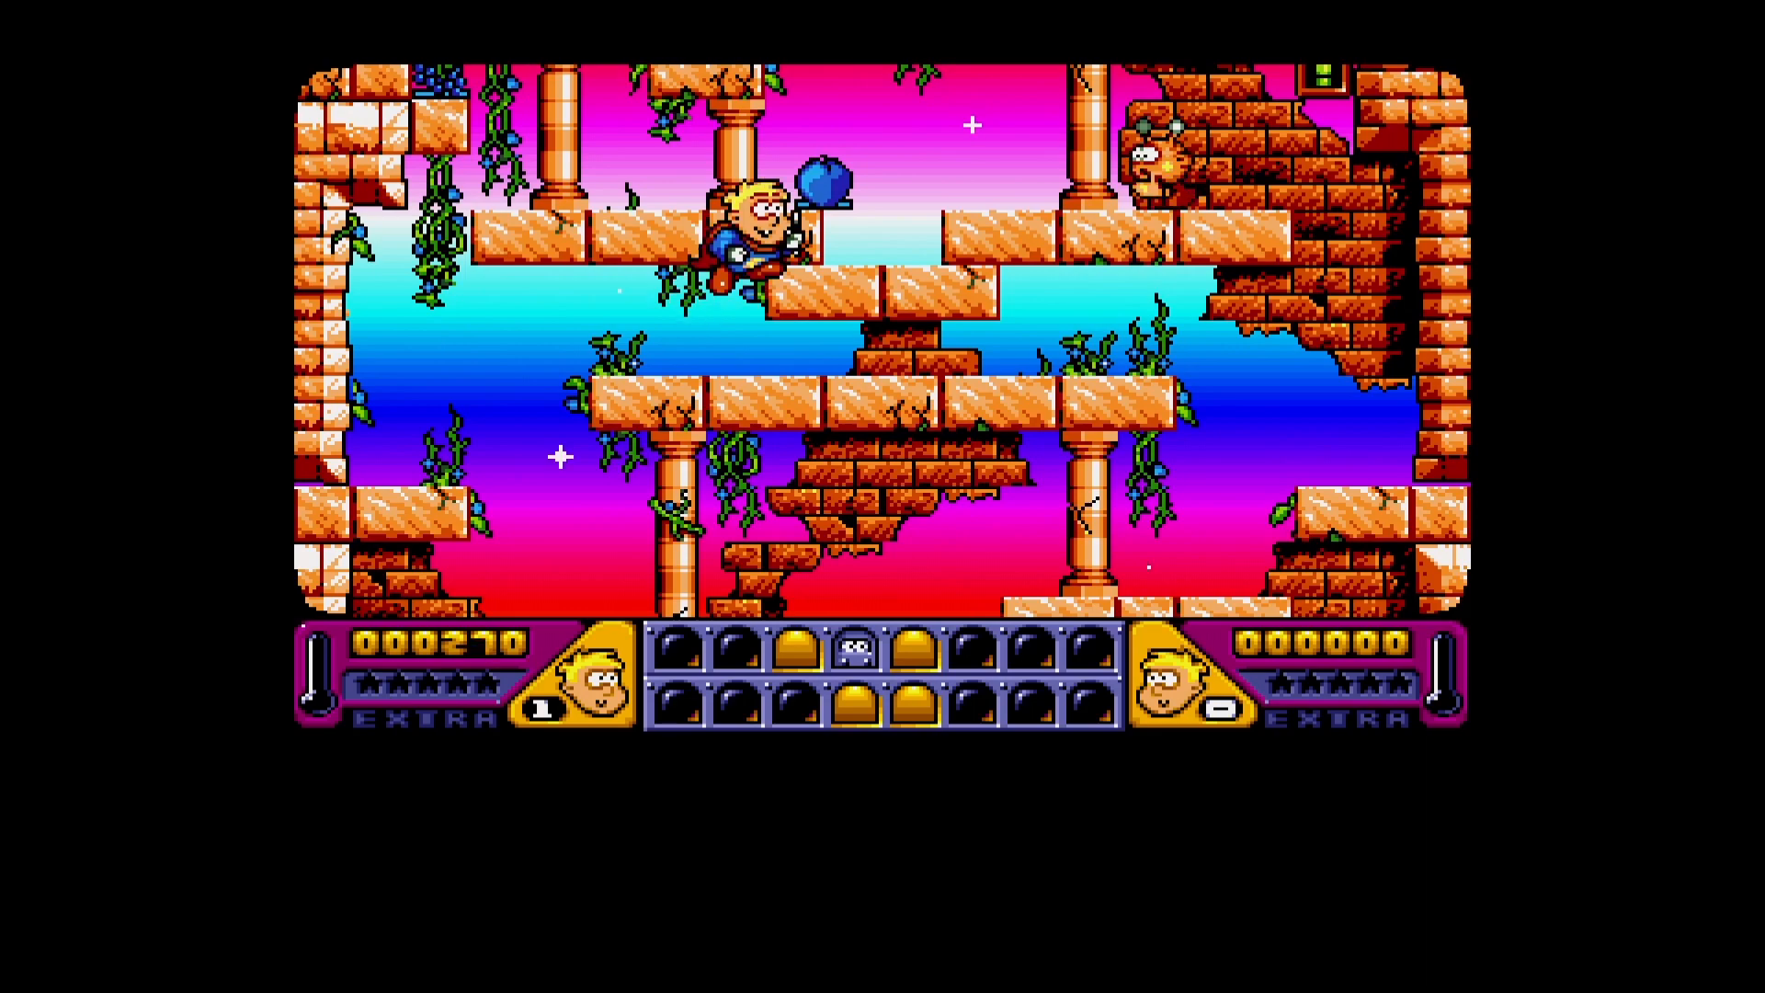
{"action": "key", "text": "Right"}
{"action": "key", "text": "ctrl"}
{"action": "key", "text": "Up"}
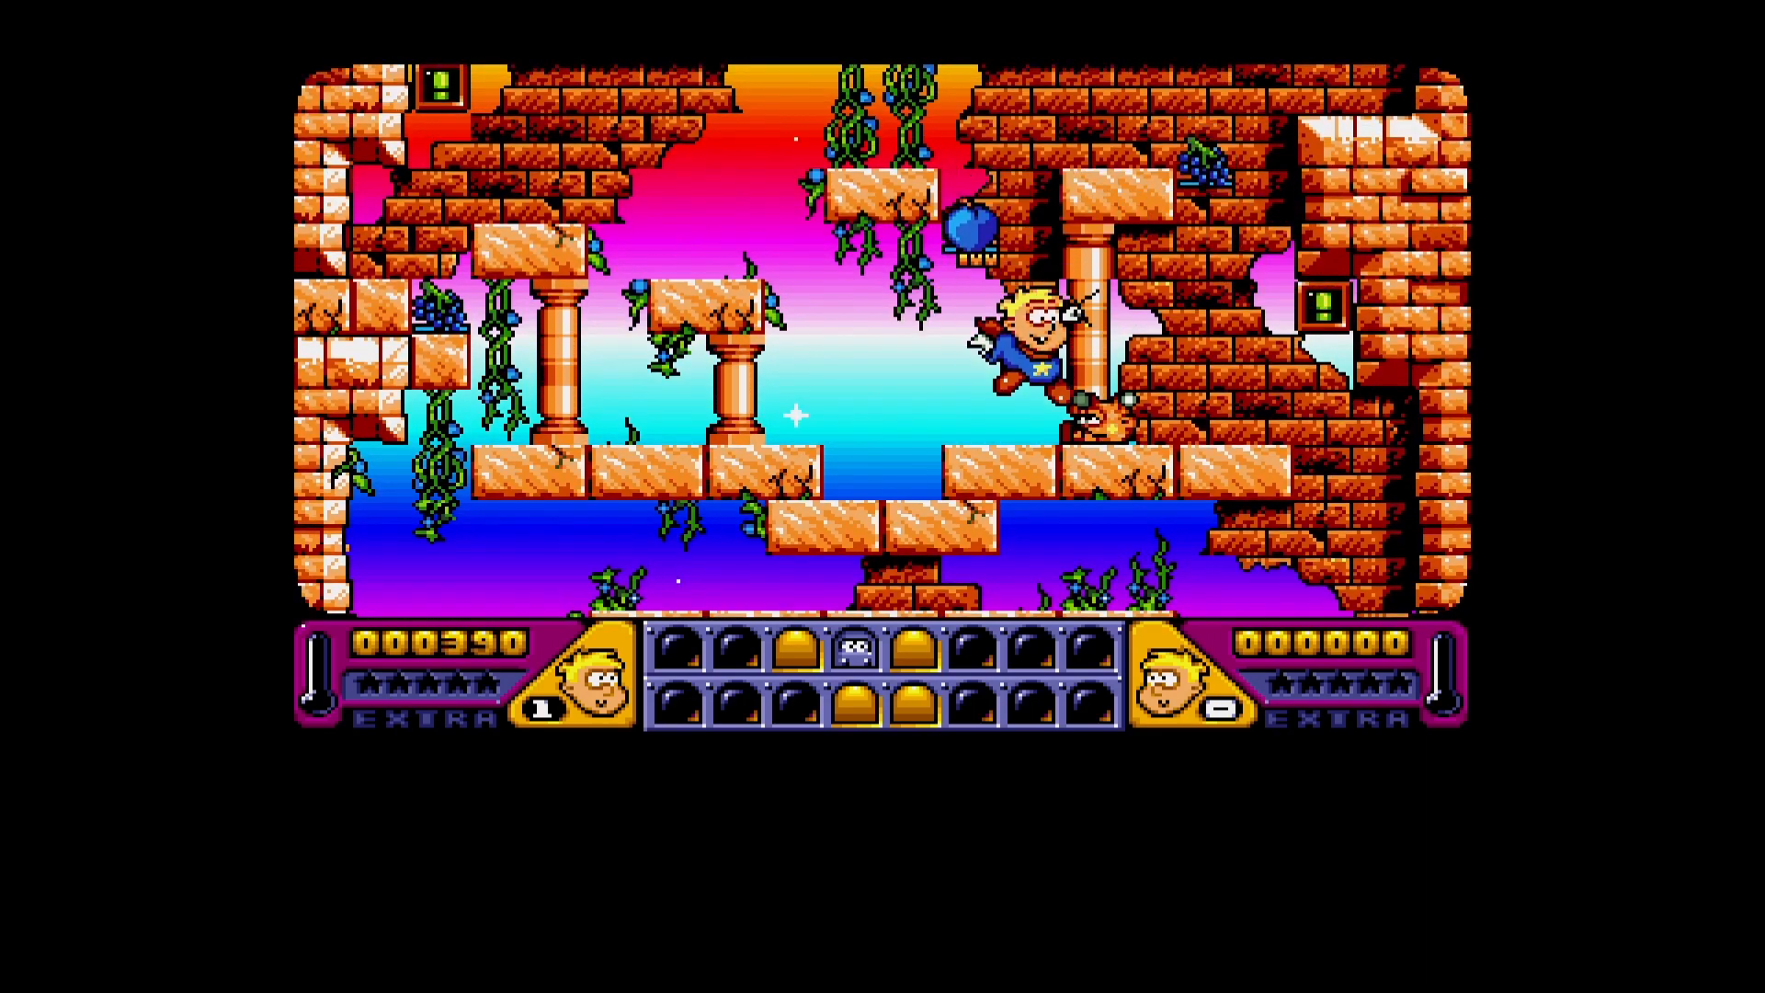
{"action": "key", "text": "Right"}
{"action": "key", "text": "Left"}
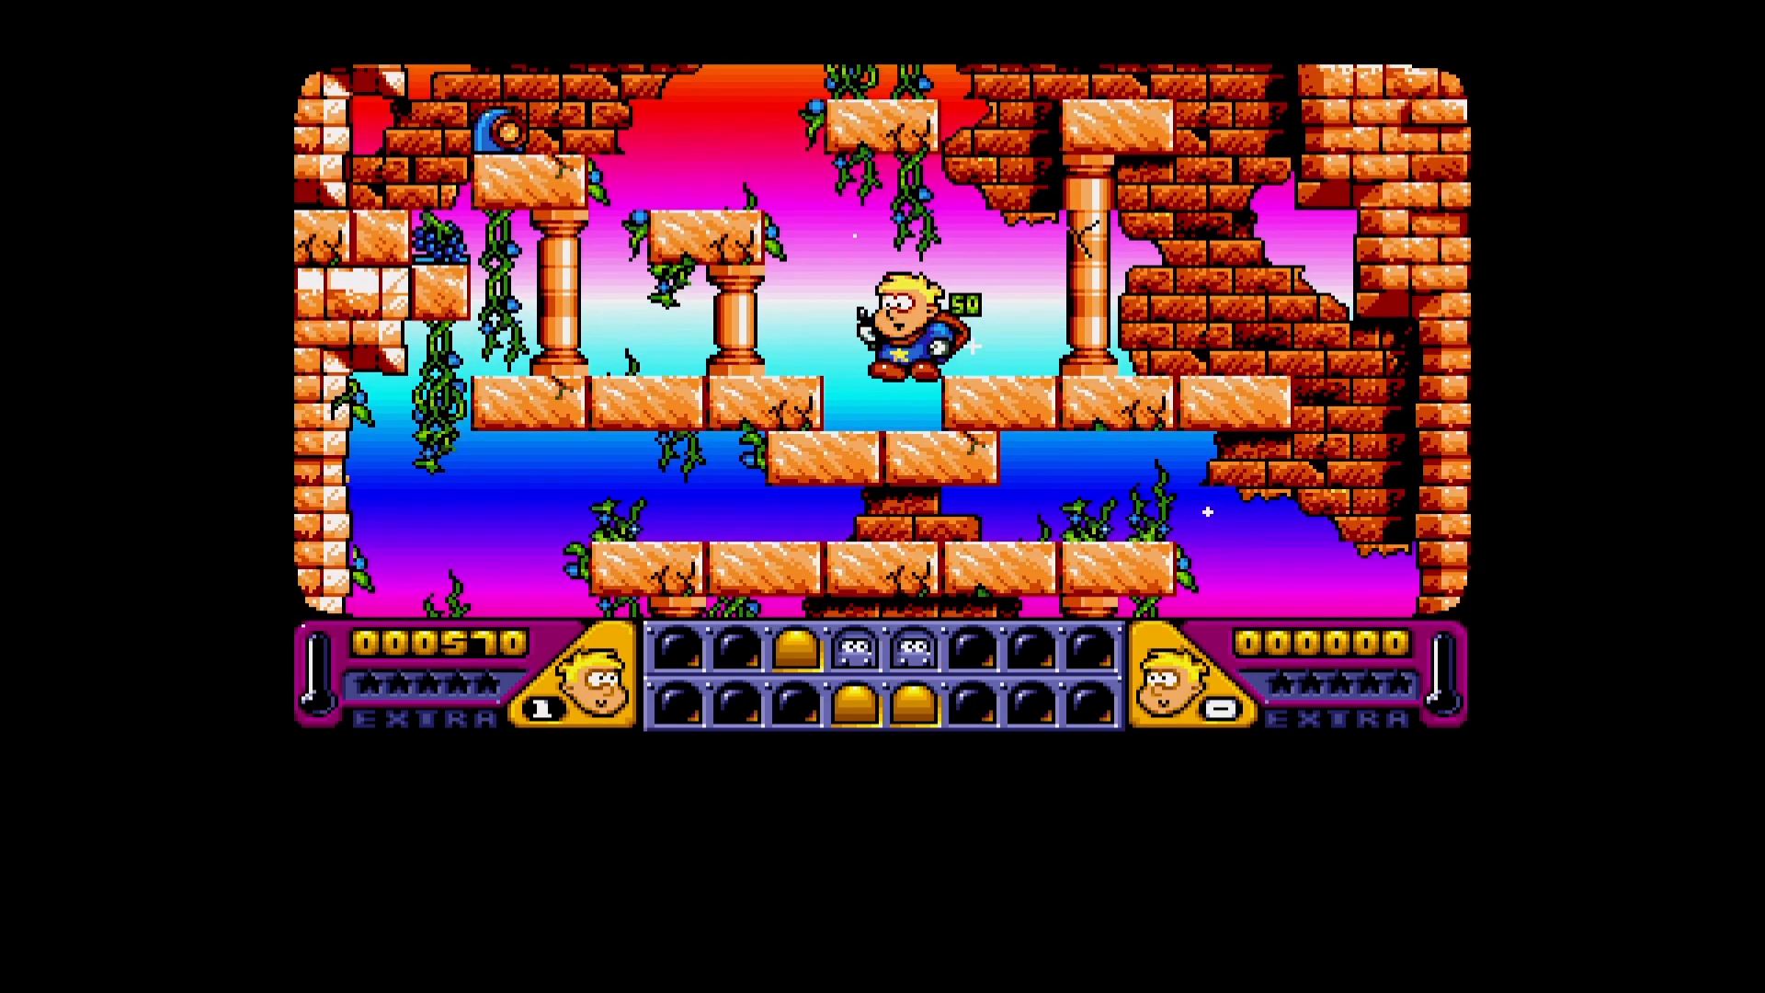
- Climb the Sand Land ruins from the lower pillars to the upper ledges and collect the fruit there
{"action": "key", "text": "Up"}
{"action": "key", "text": "Up"}
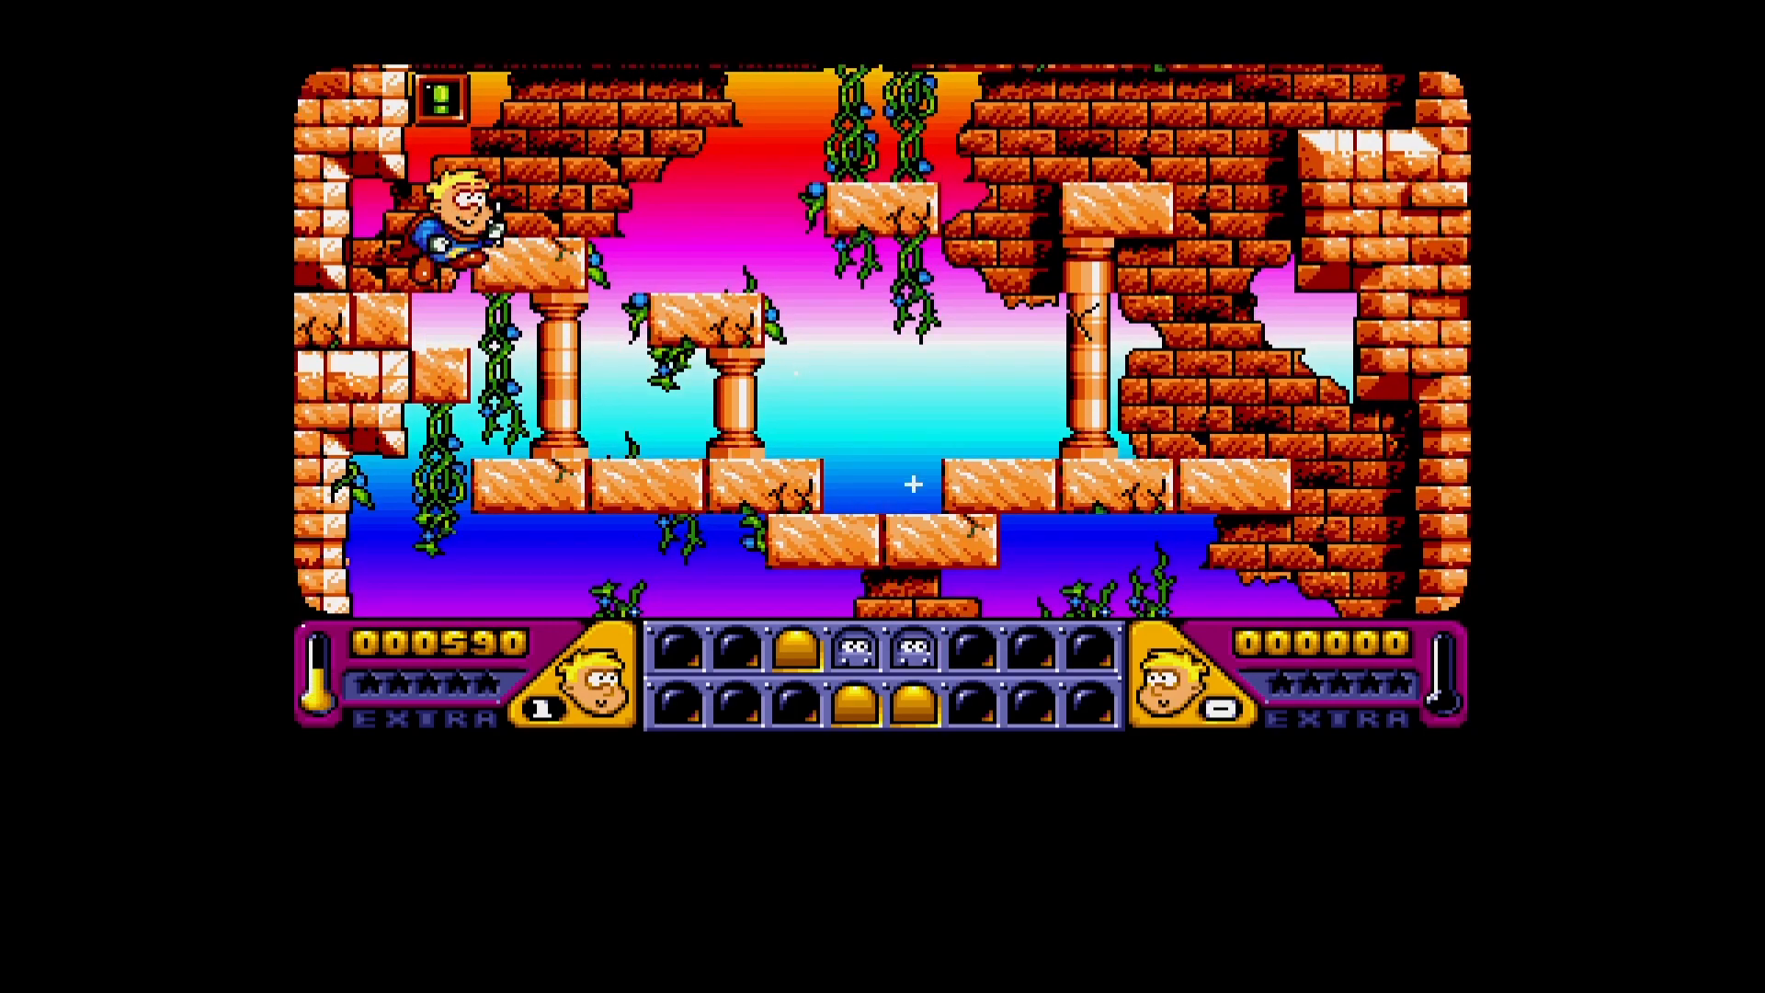
{"action": "key", "text": "Up"}
{"action": "key", "text": "ctrl"}
{"action": "key", "text": "Left"}
{"action": "key", "text": "Up"}
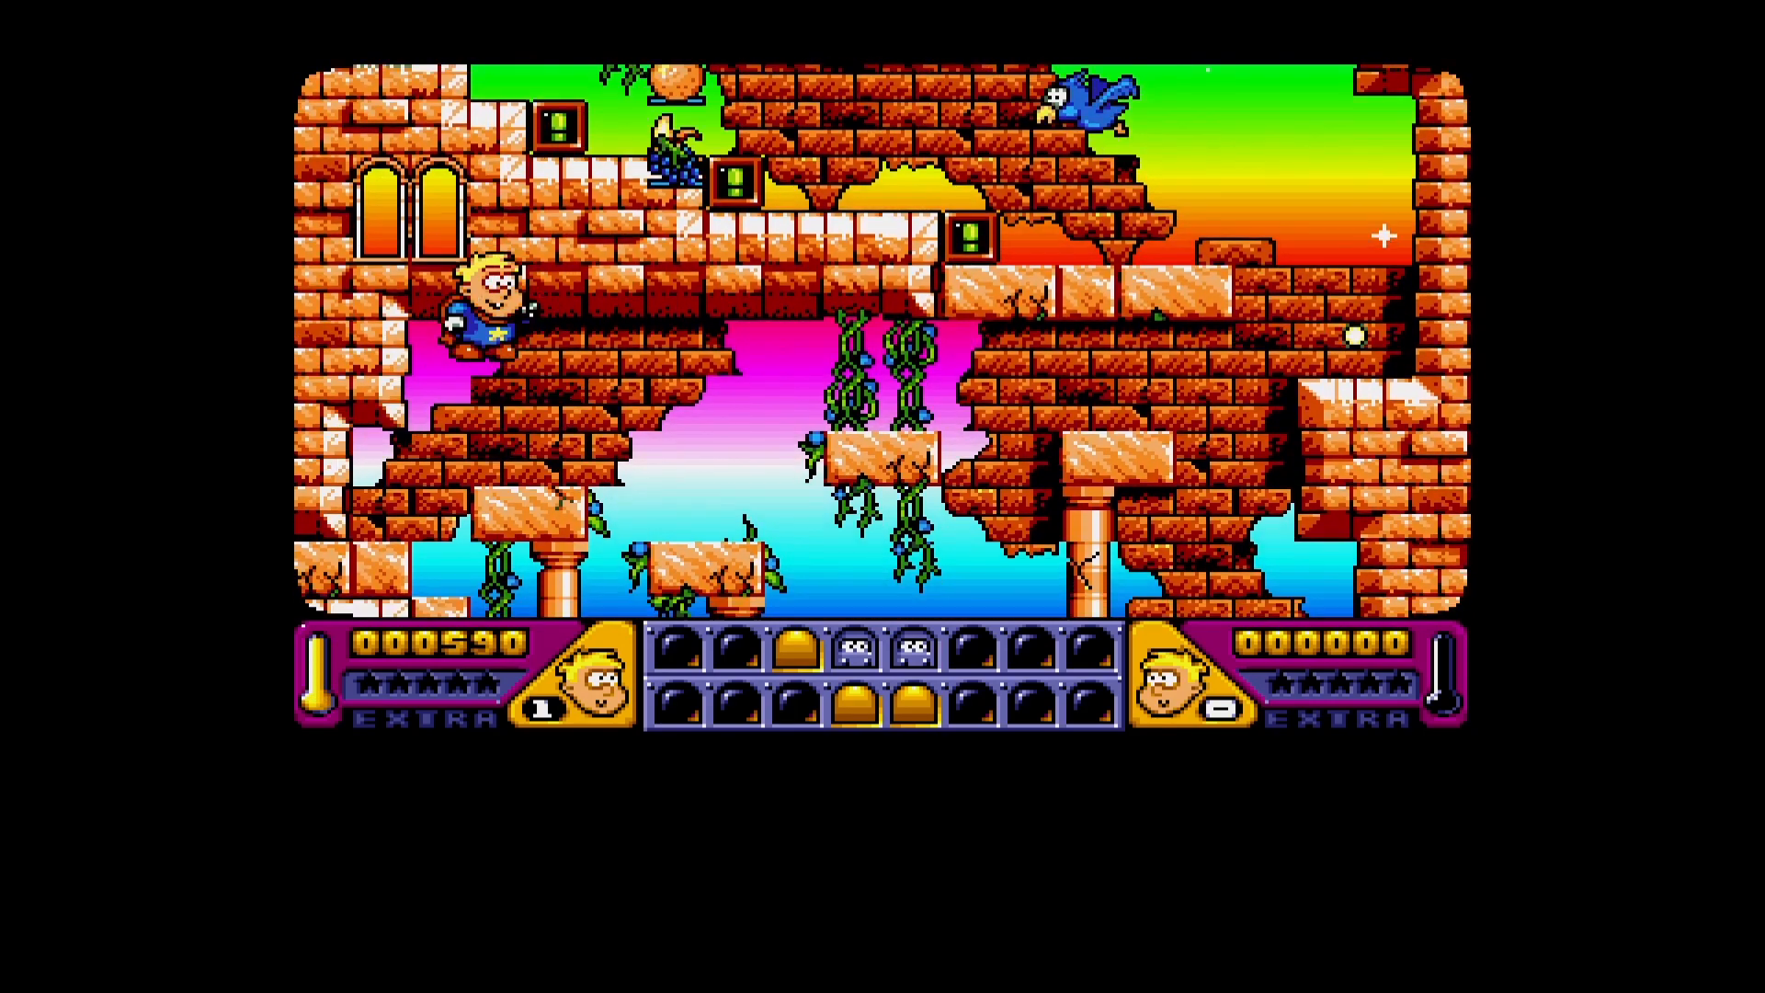
{"action": "key", "text": "Right"}
{"action": "key", "text": "Up"}
{"action": "key", "text": "Right"}
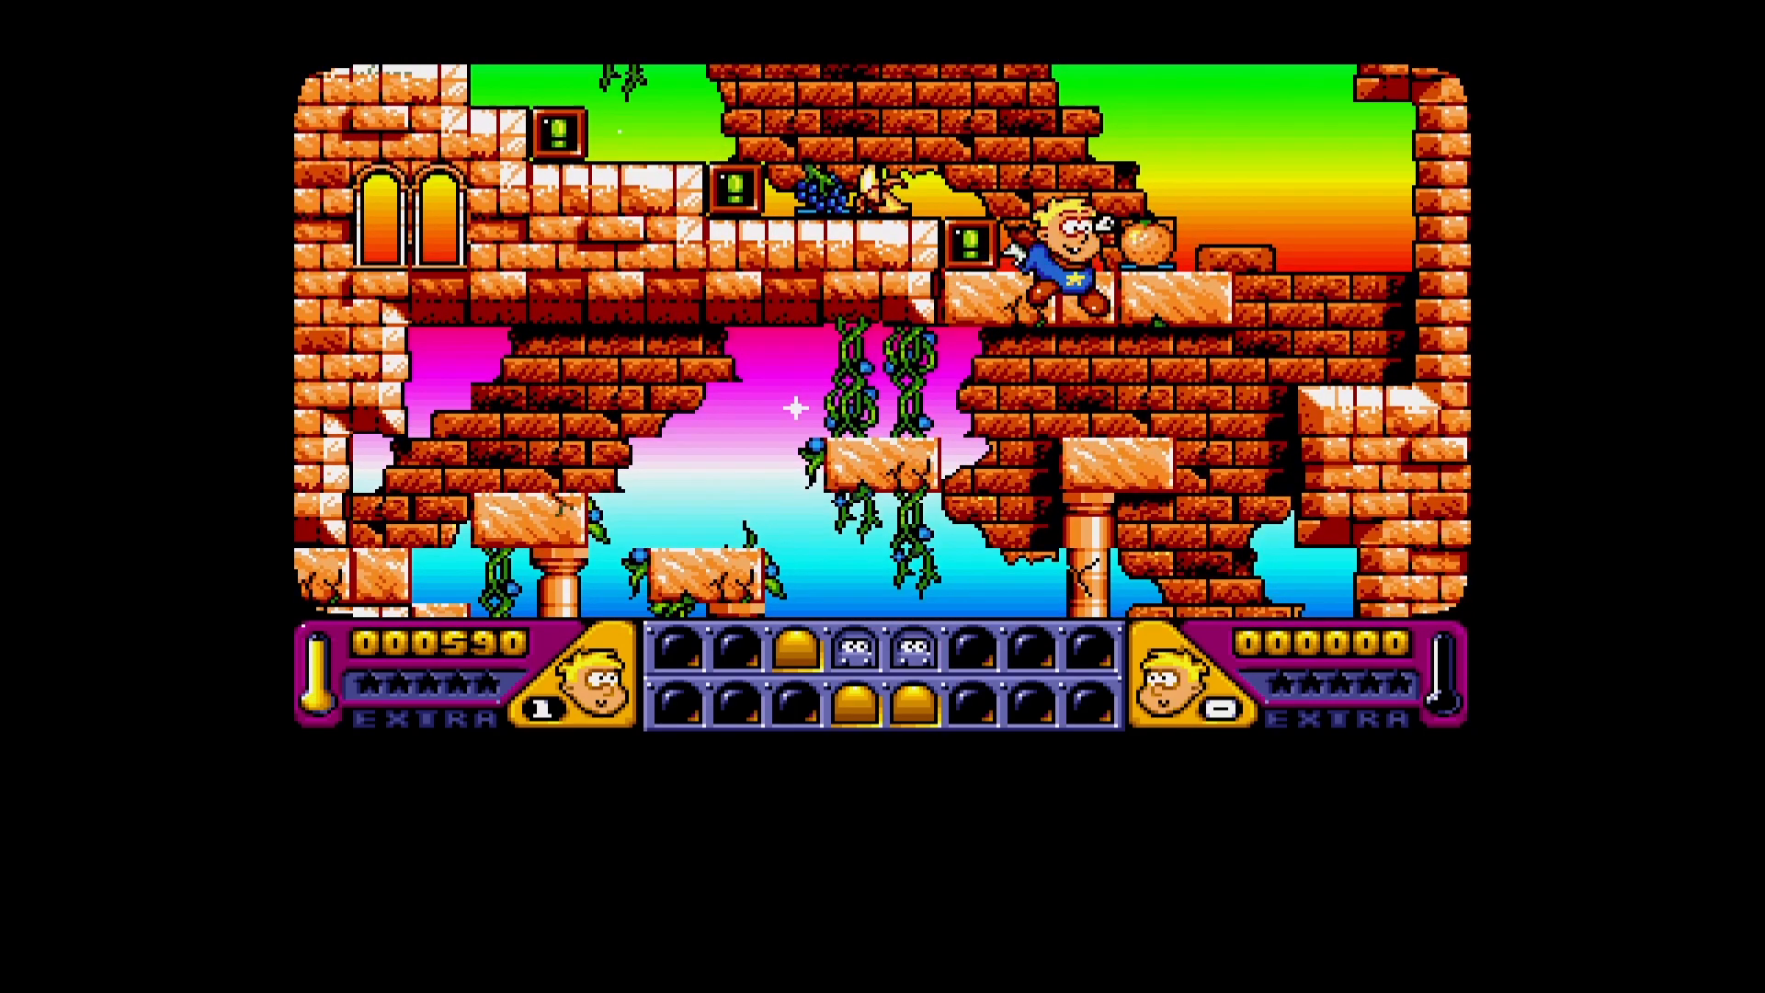
{"action": "key", "text": "Up"}
{"action": "key", "text": "Left"}
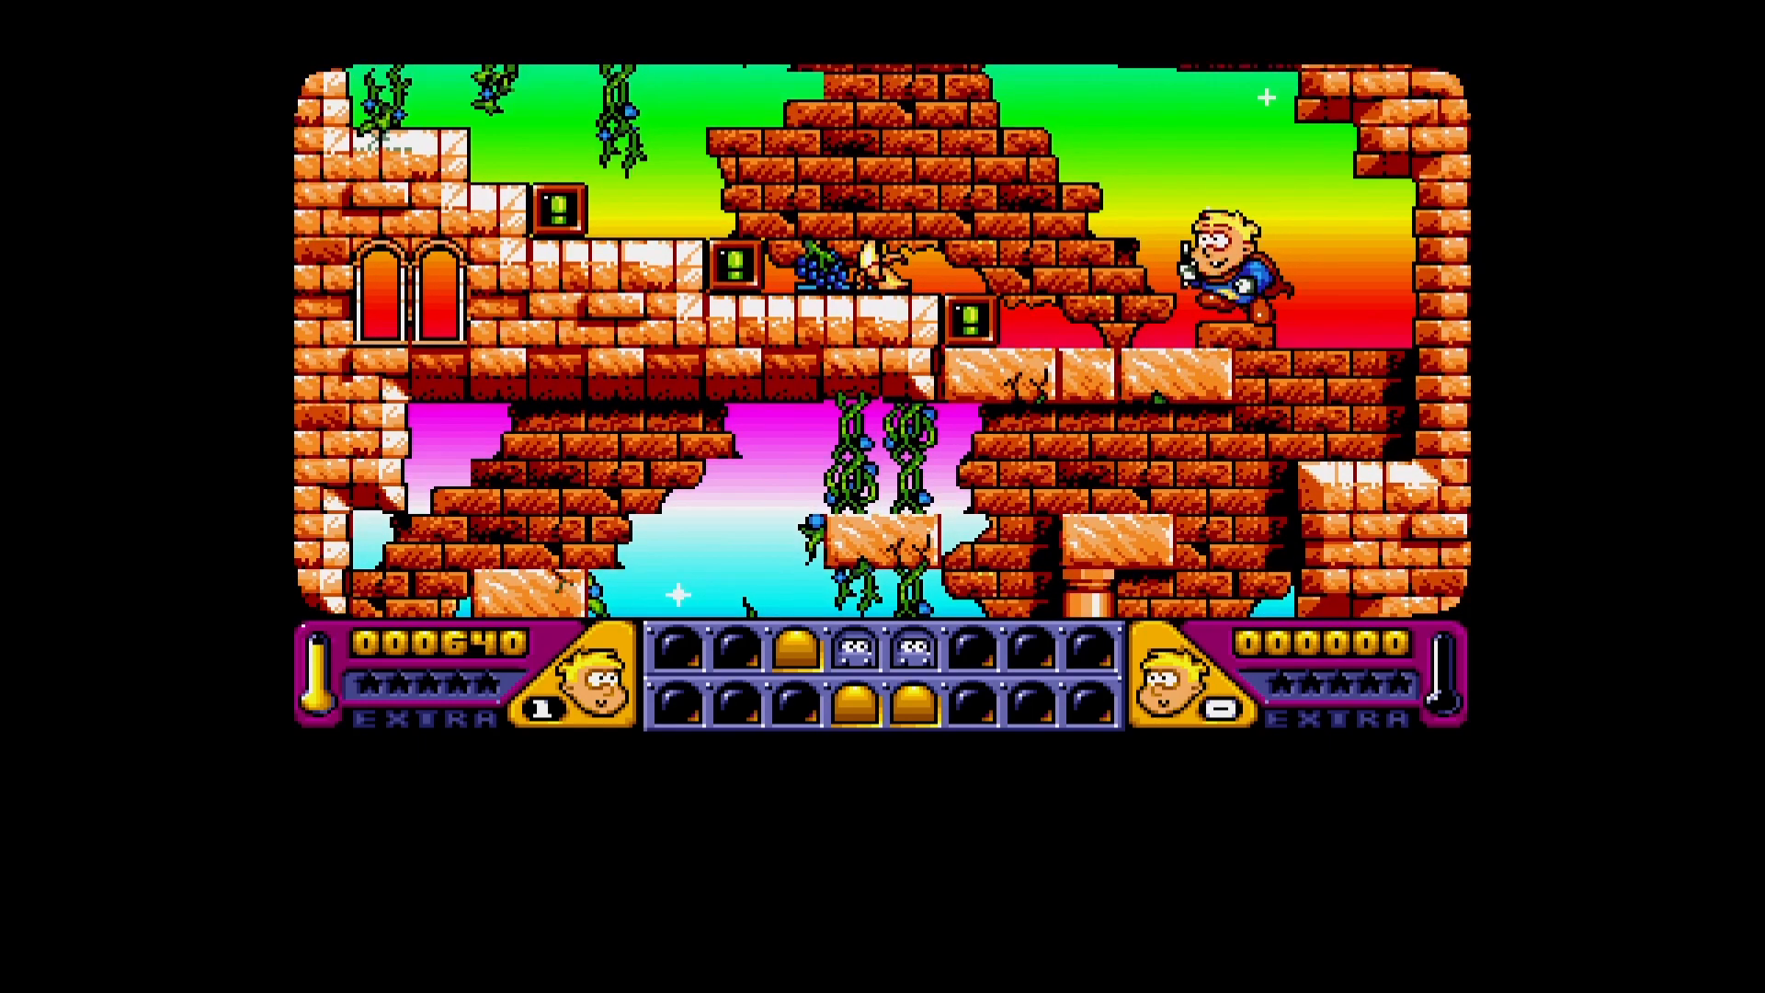
- Collect the remaining items on the brick ledge, then stun and capture the blue bird
{"action": "key", "text": "Up"}
{"action": "key", "text": "Left"}
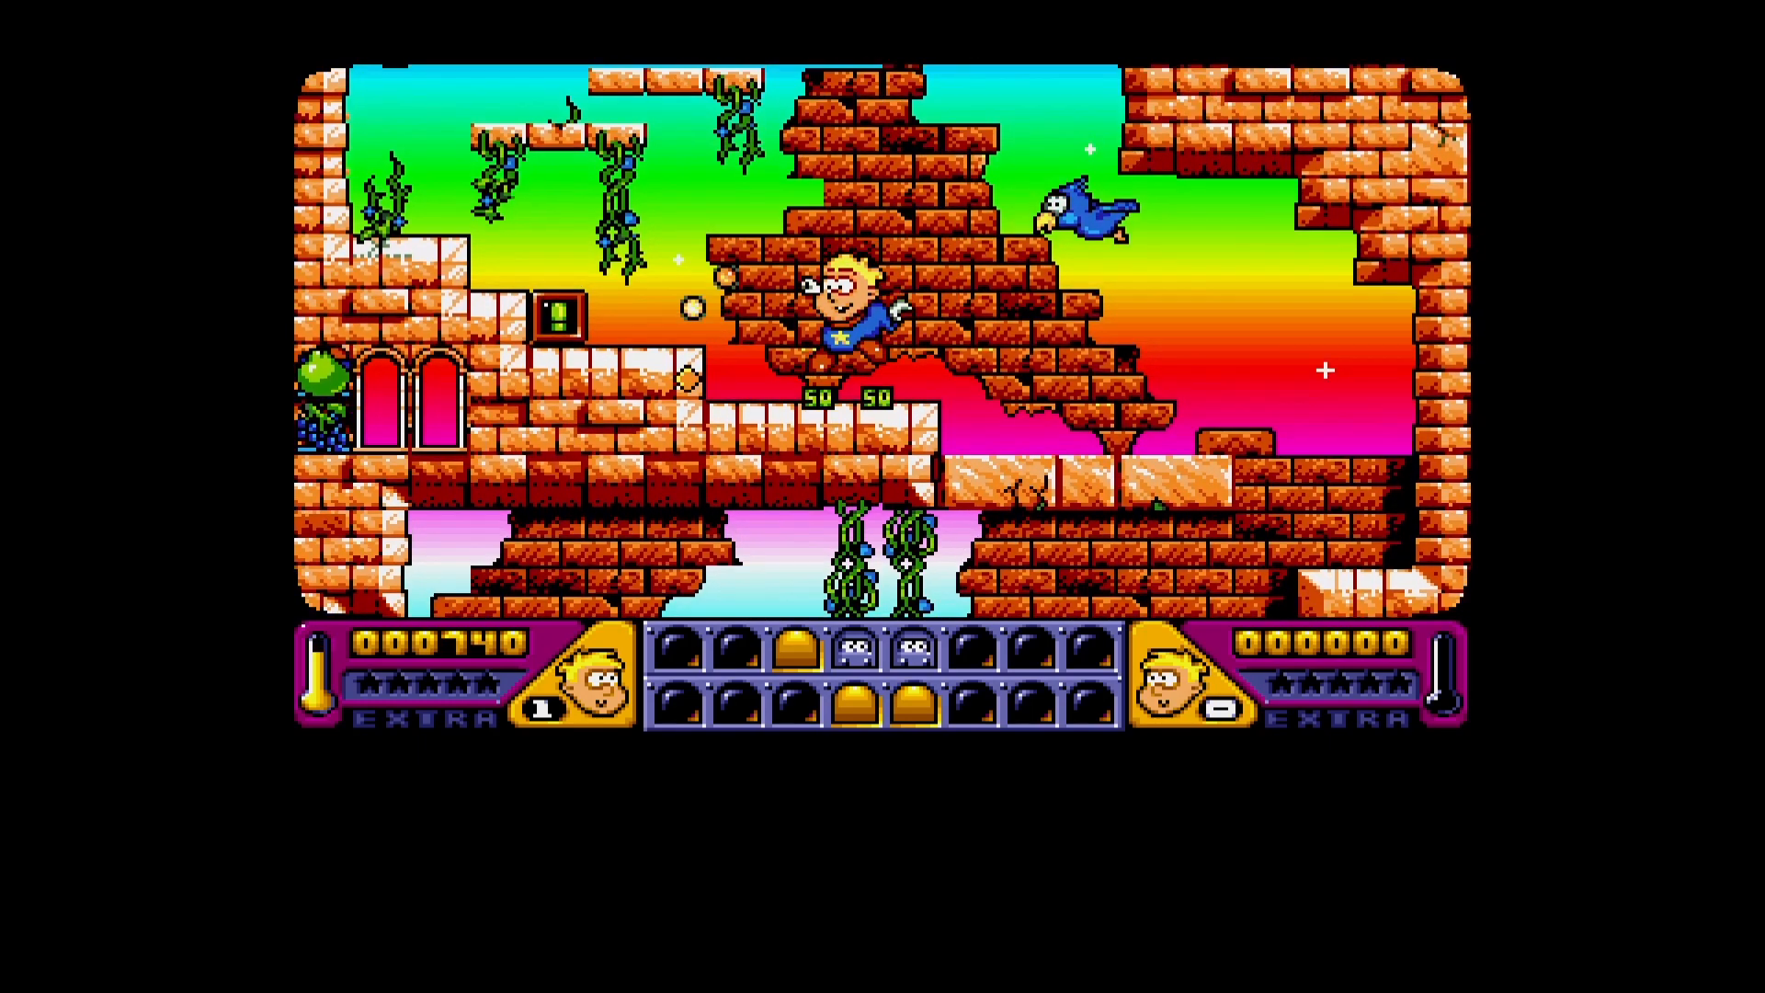
{"action": "key", "text": "Up"}
{"action": "key", "text": "Right"}
{"action": "key", "text": "ctrl"}
{"action": "key", "text": "Left"}
{"action": "key", "text": "Up"}
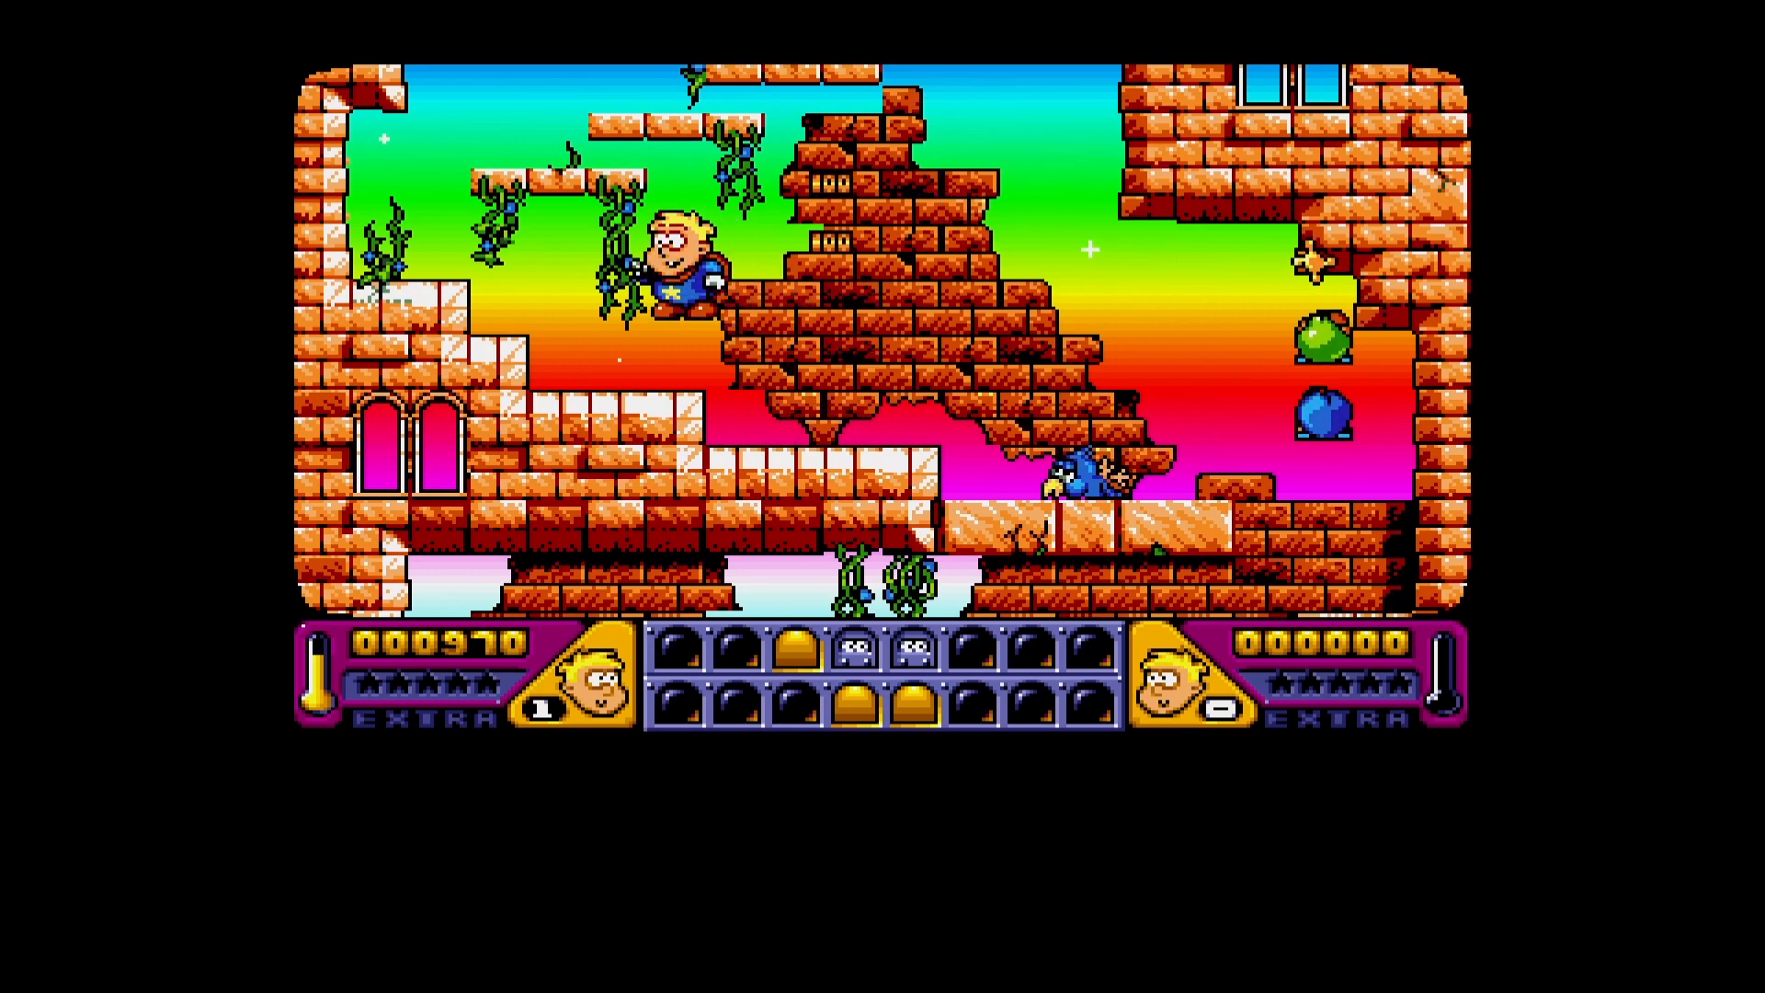
{"action": "key", "text": "Right"}
- Jump up the small stepped platforms towards the columned level above
{"action": "key", "text": "Right"}
{"action": "key", "text": "Left"}
{"action": "key", "text": "Up"}
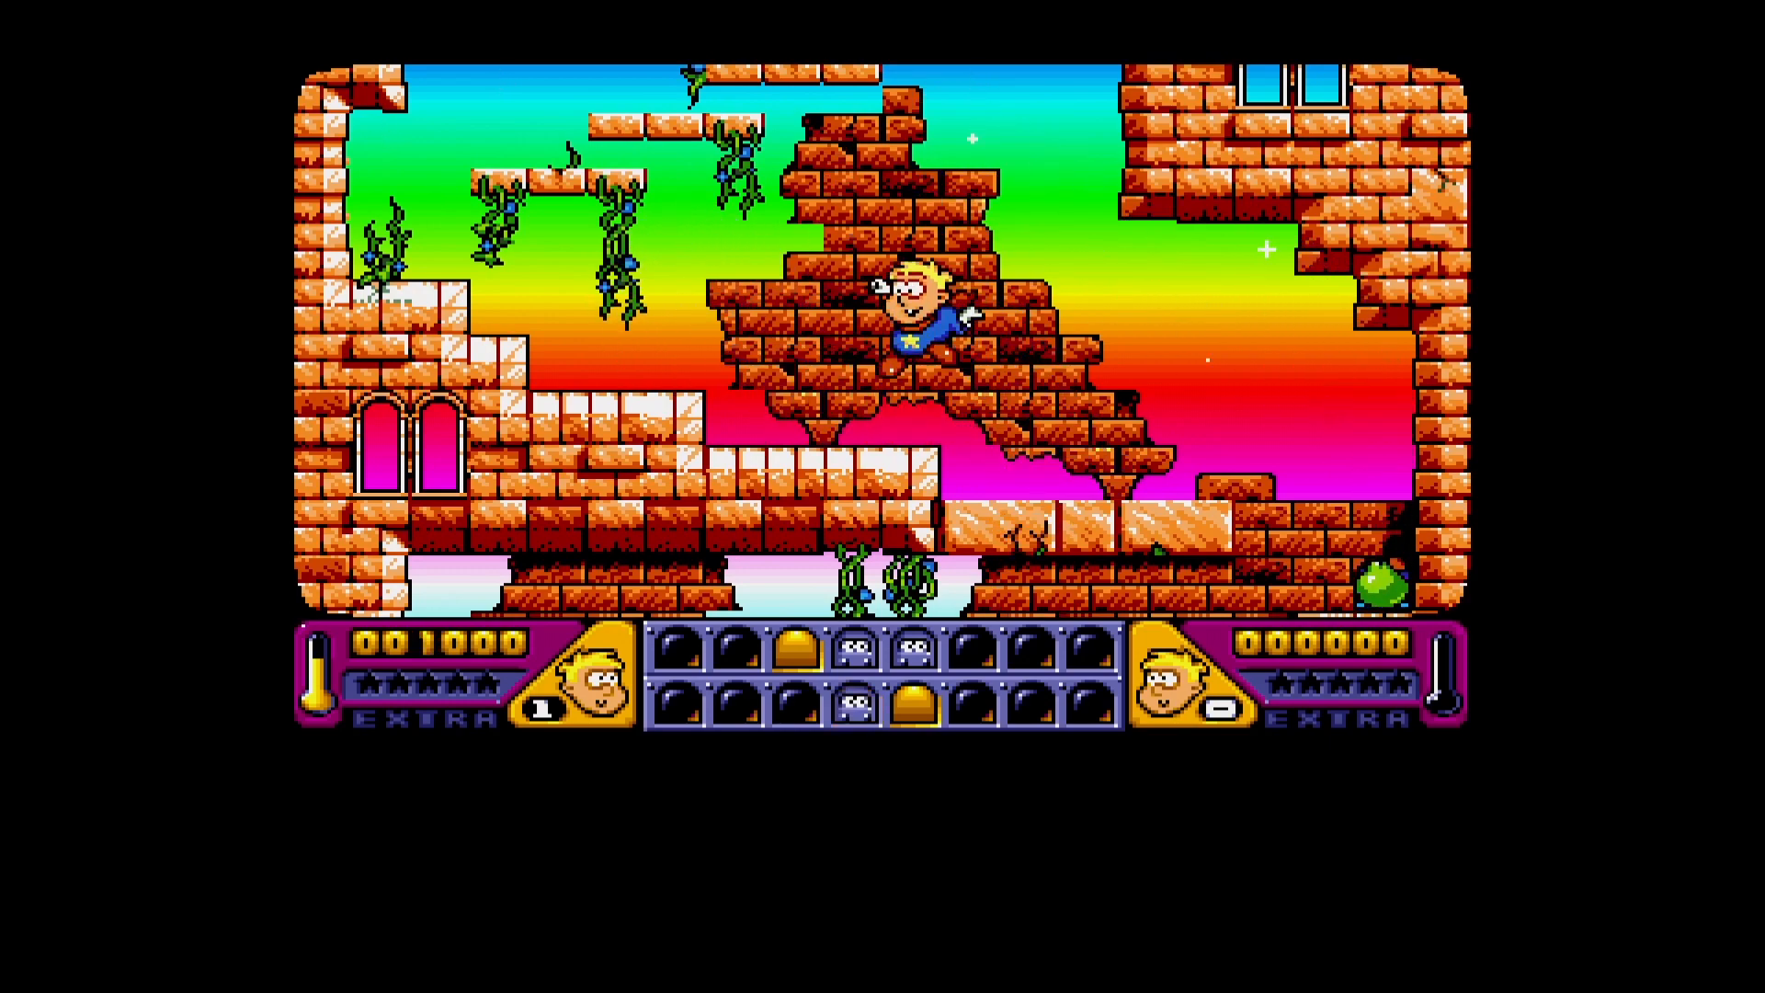
{"action": "key", "text": "Up"}
{"action": "key", "text": "Up"}
{"action": "key", "text": "Right"}
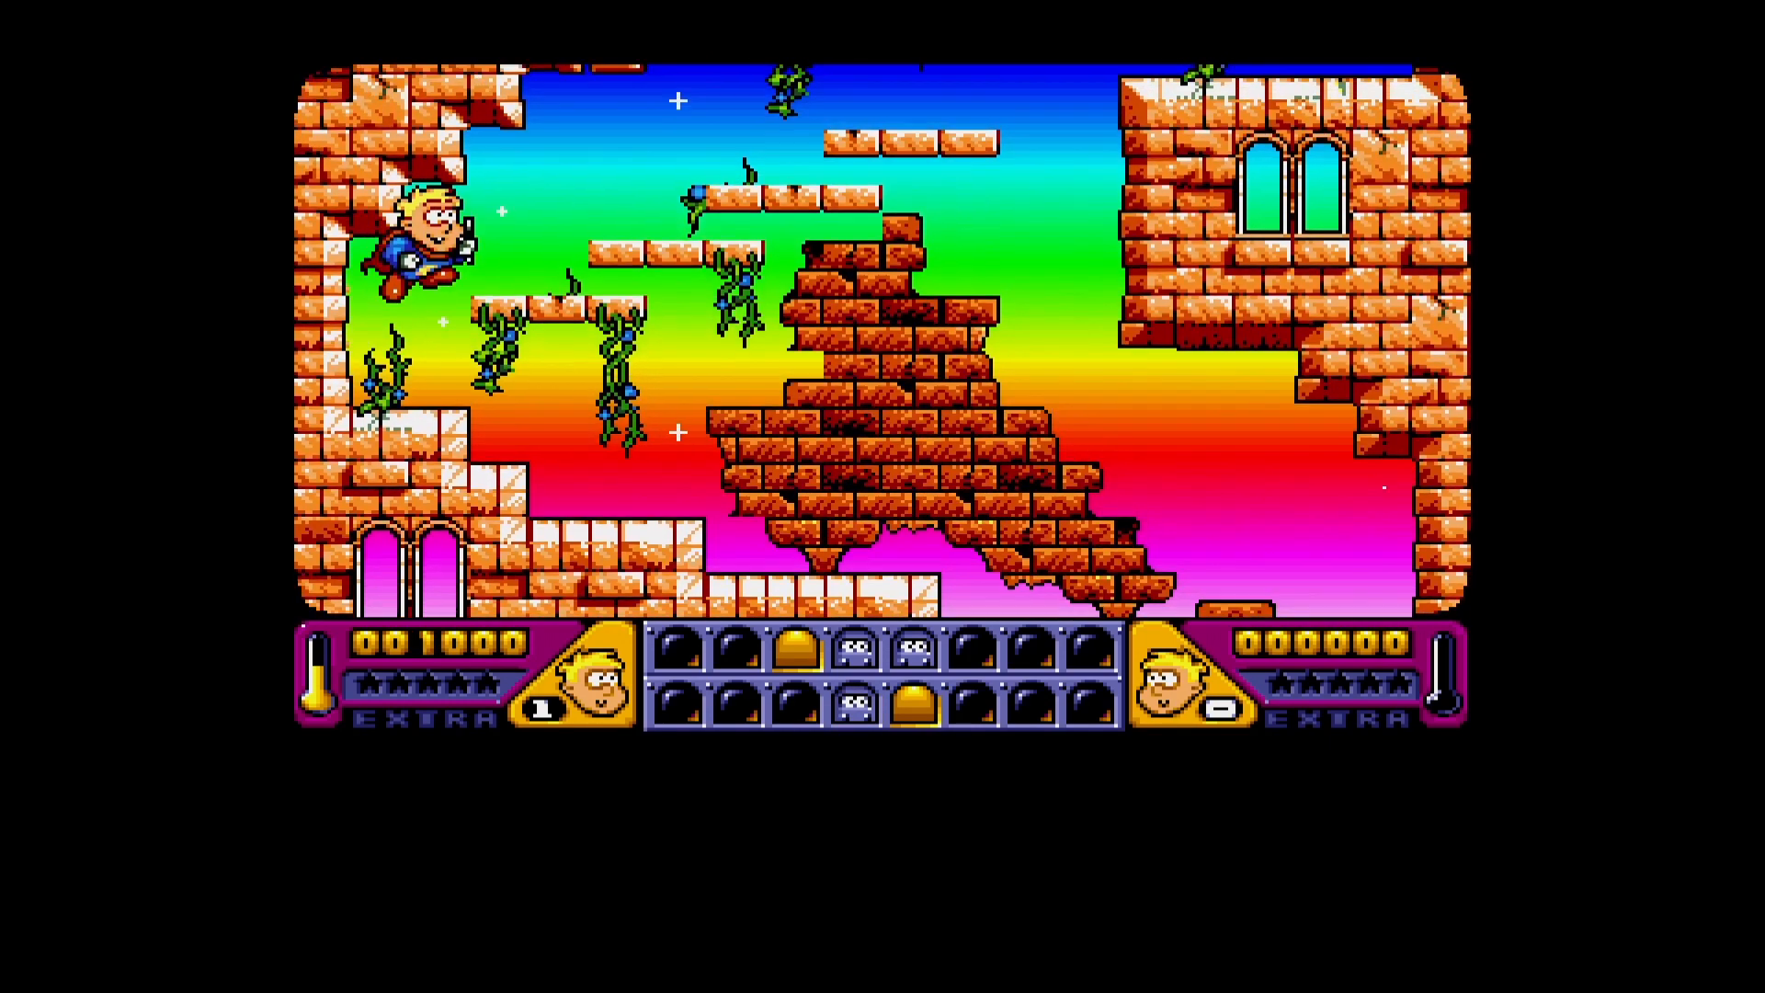
{"action": "key", "text": "Up"}
{"action": "key", "text": "Up"}
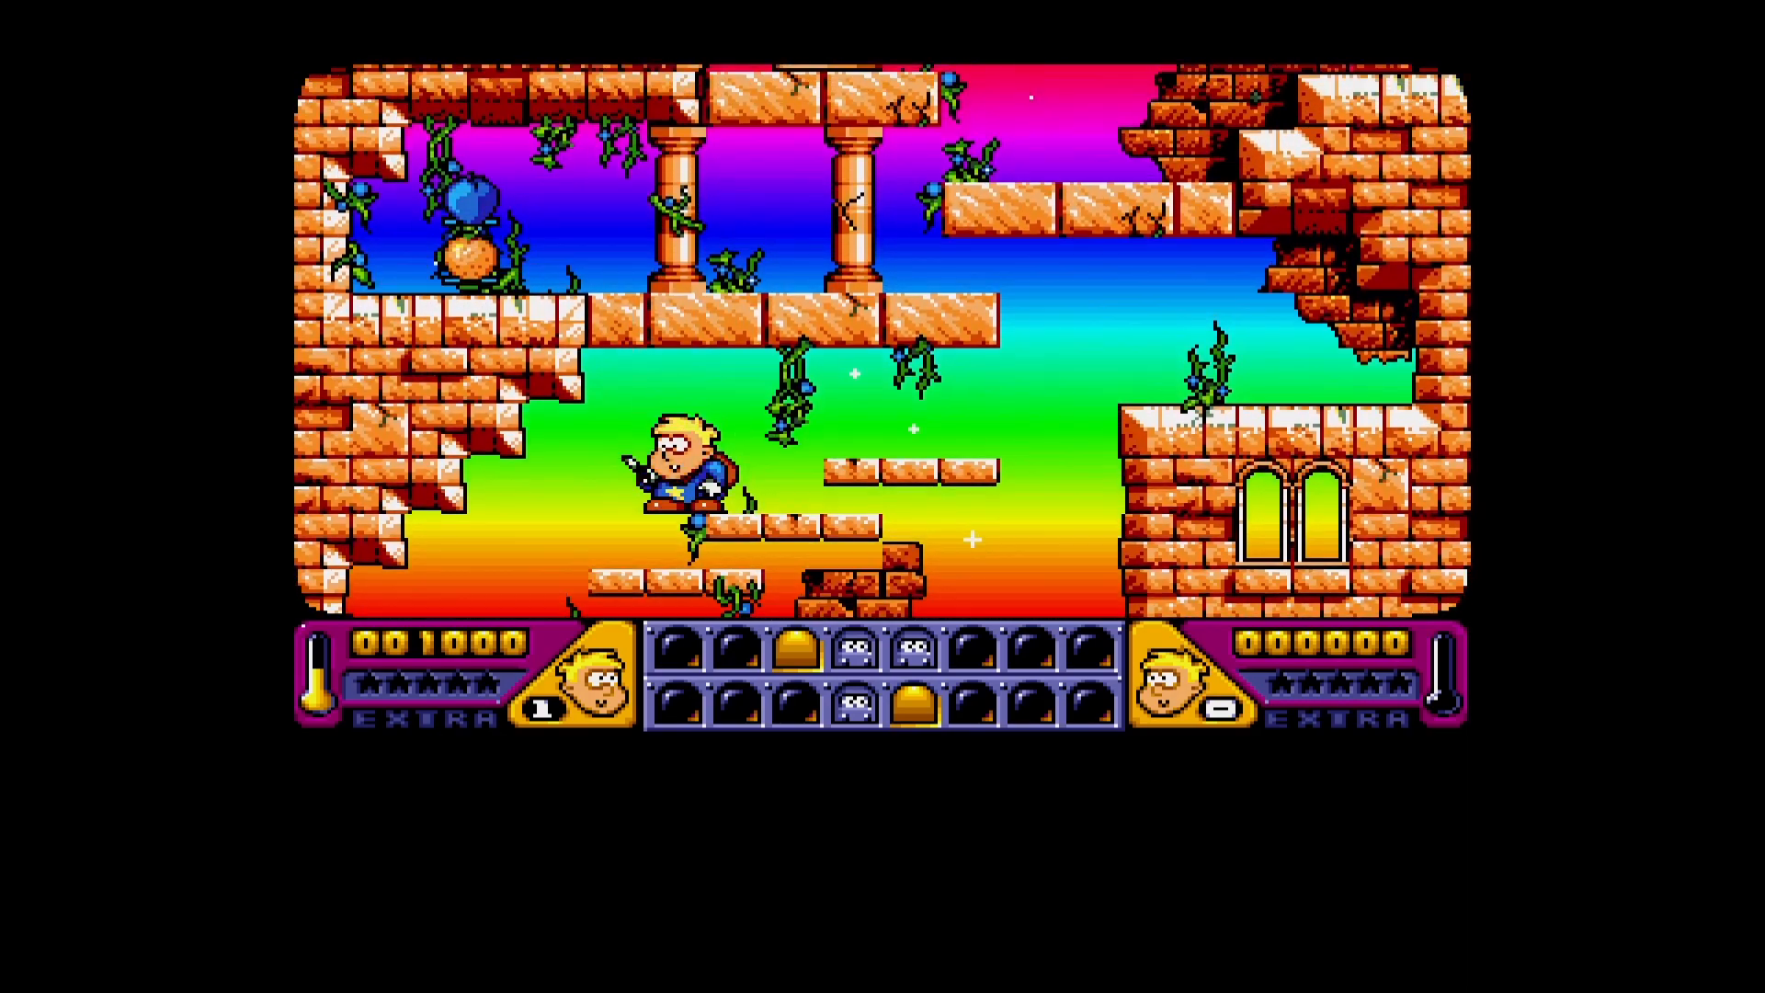
- Leave the running game through the Quick Menu and restart RetroArch from the Main Menu
{"action": "key", "text": "F1"}
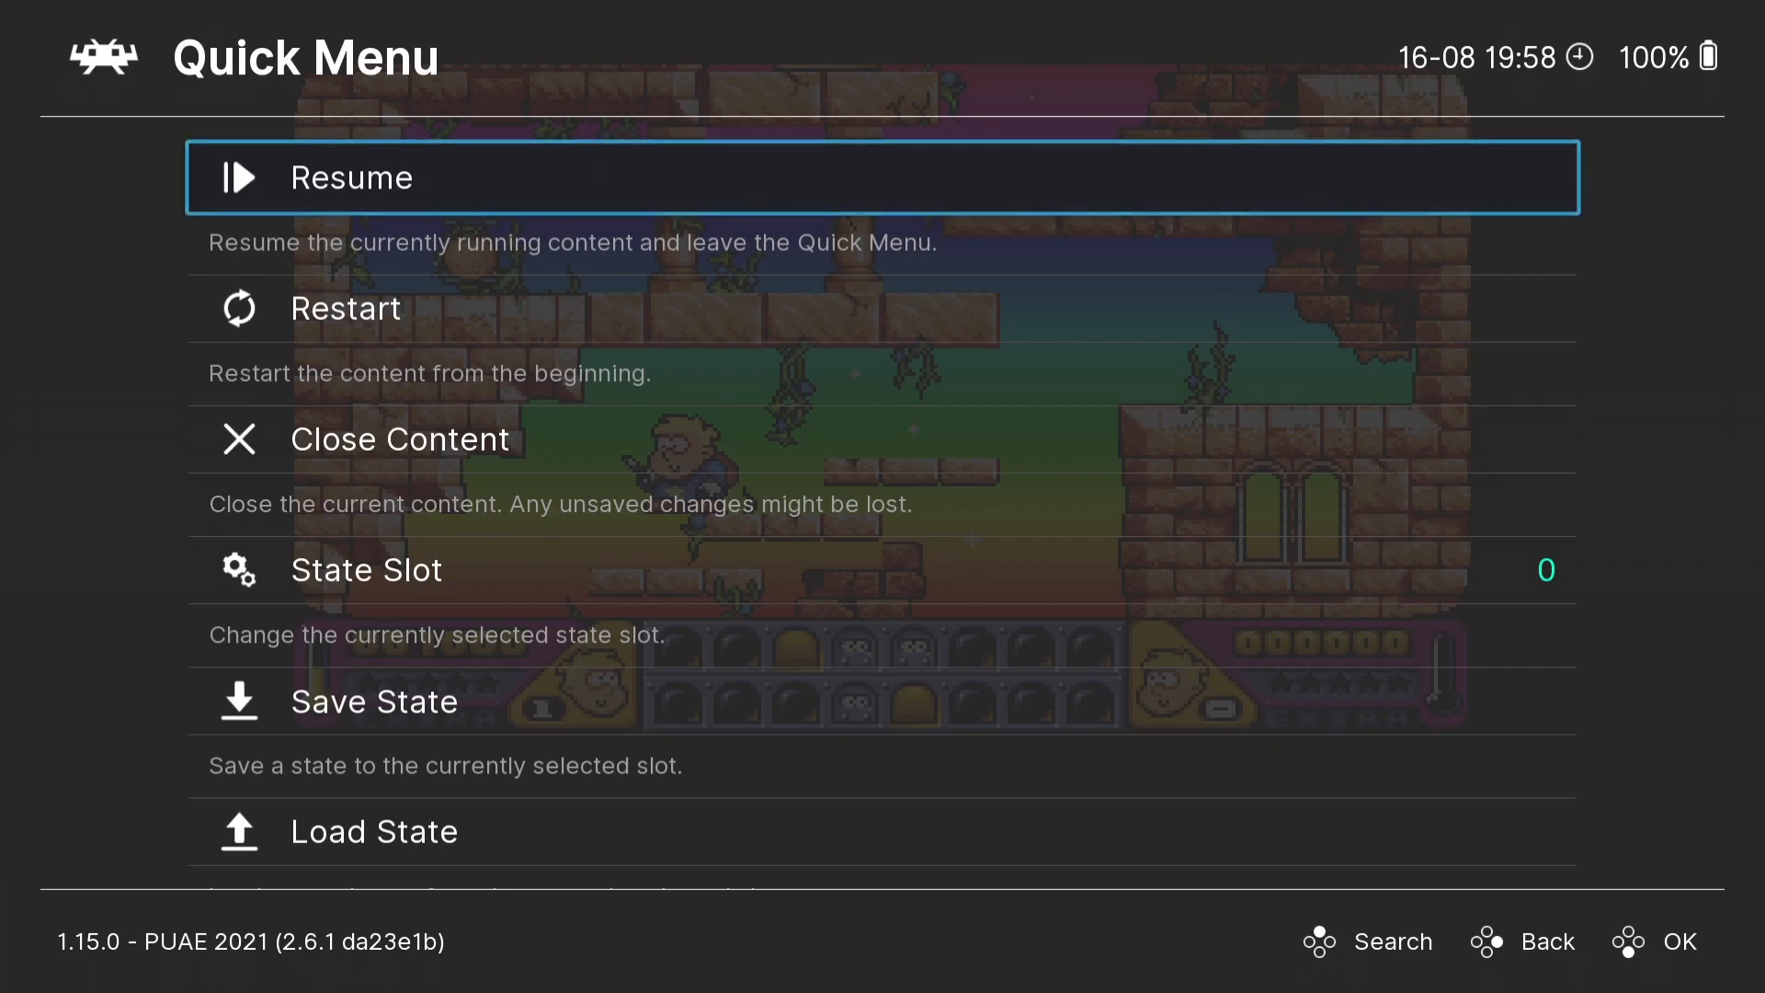
{"action": "key", "text": "BackSpace"}
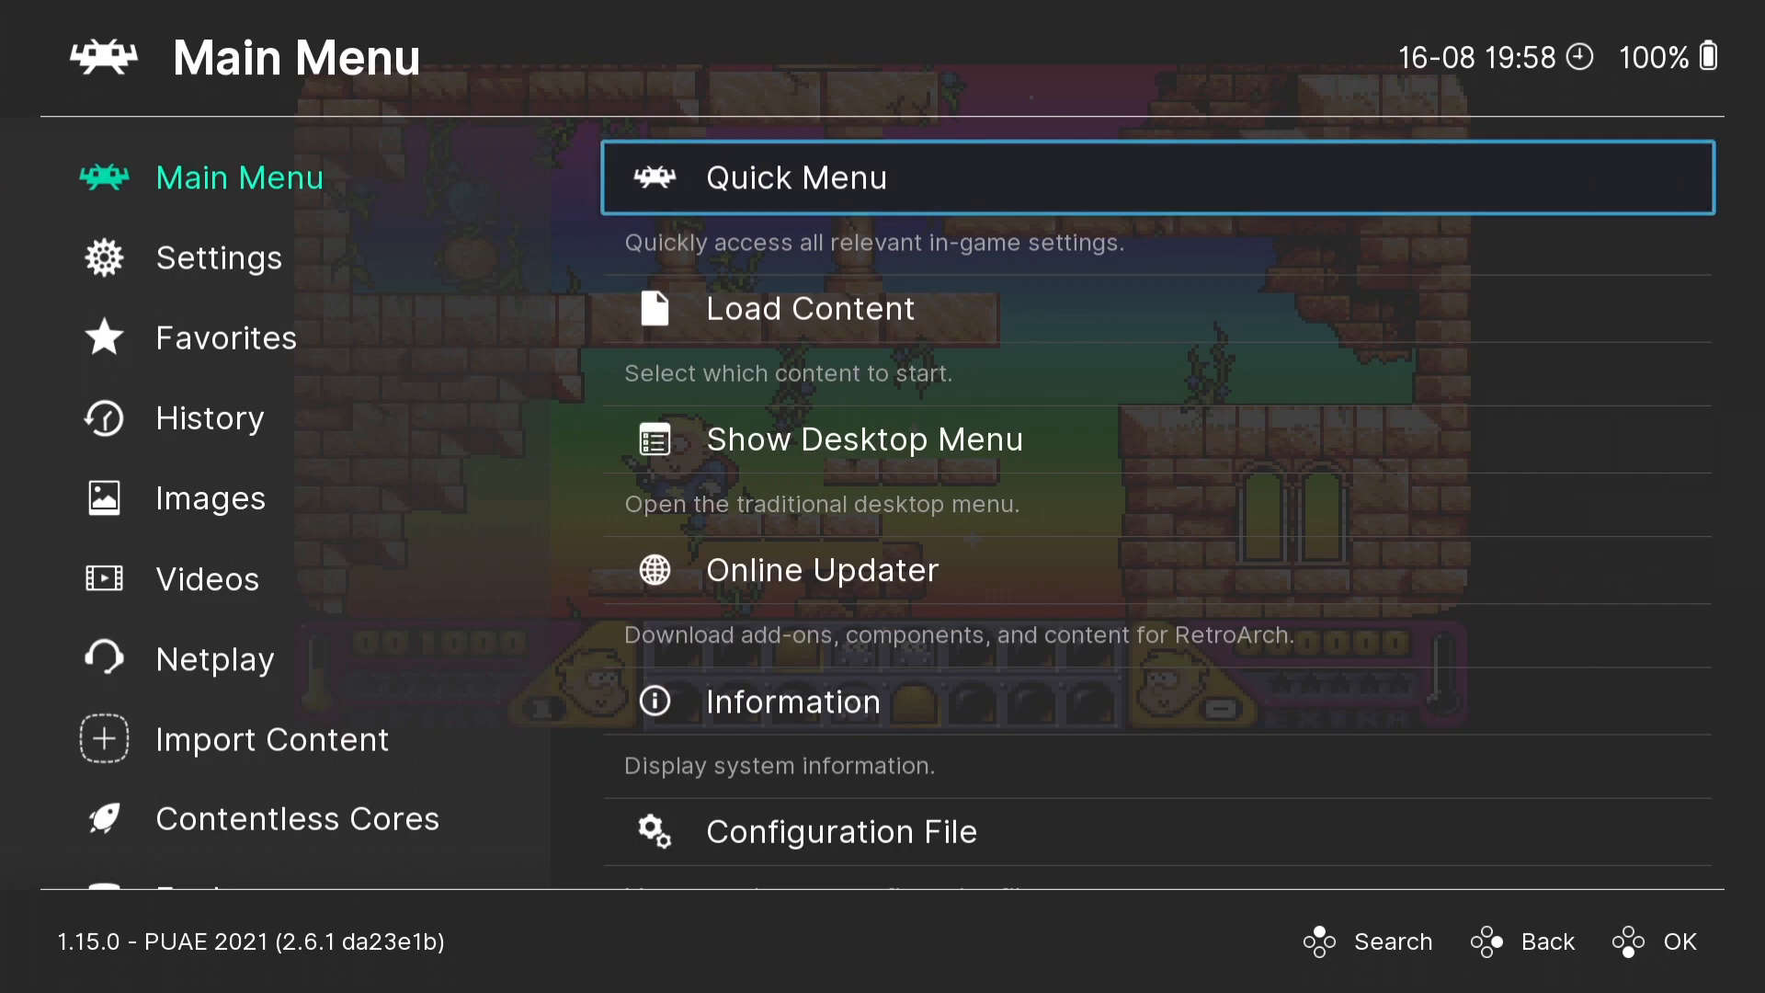
{"action": "key", "text": "Up"}
{"action": "key", "text": "Up"}
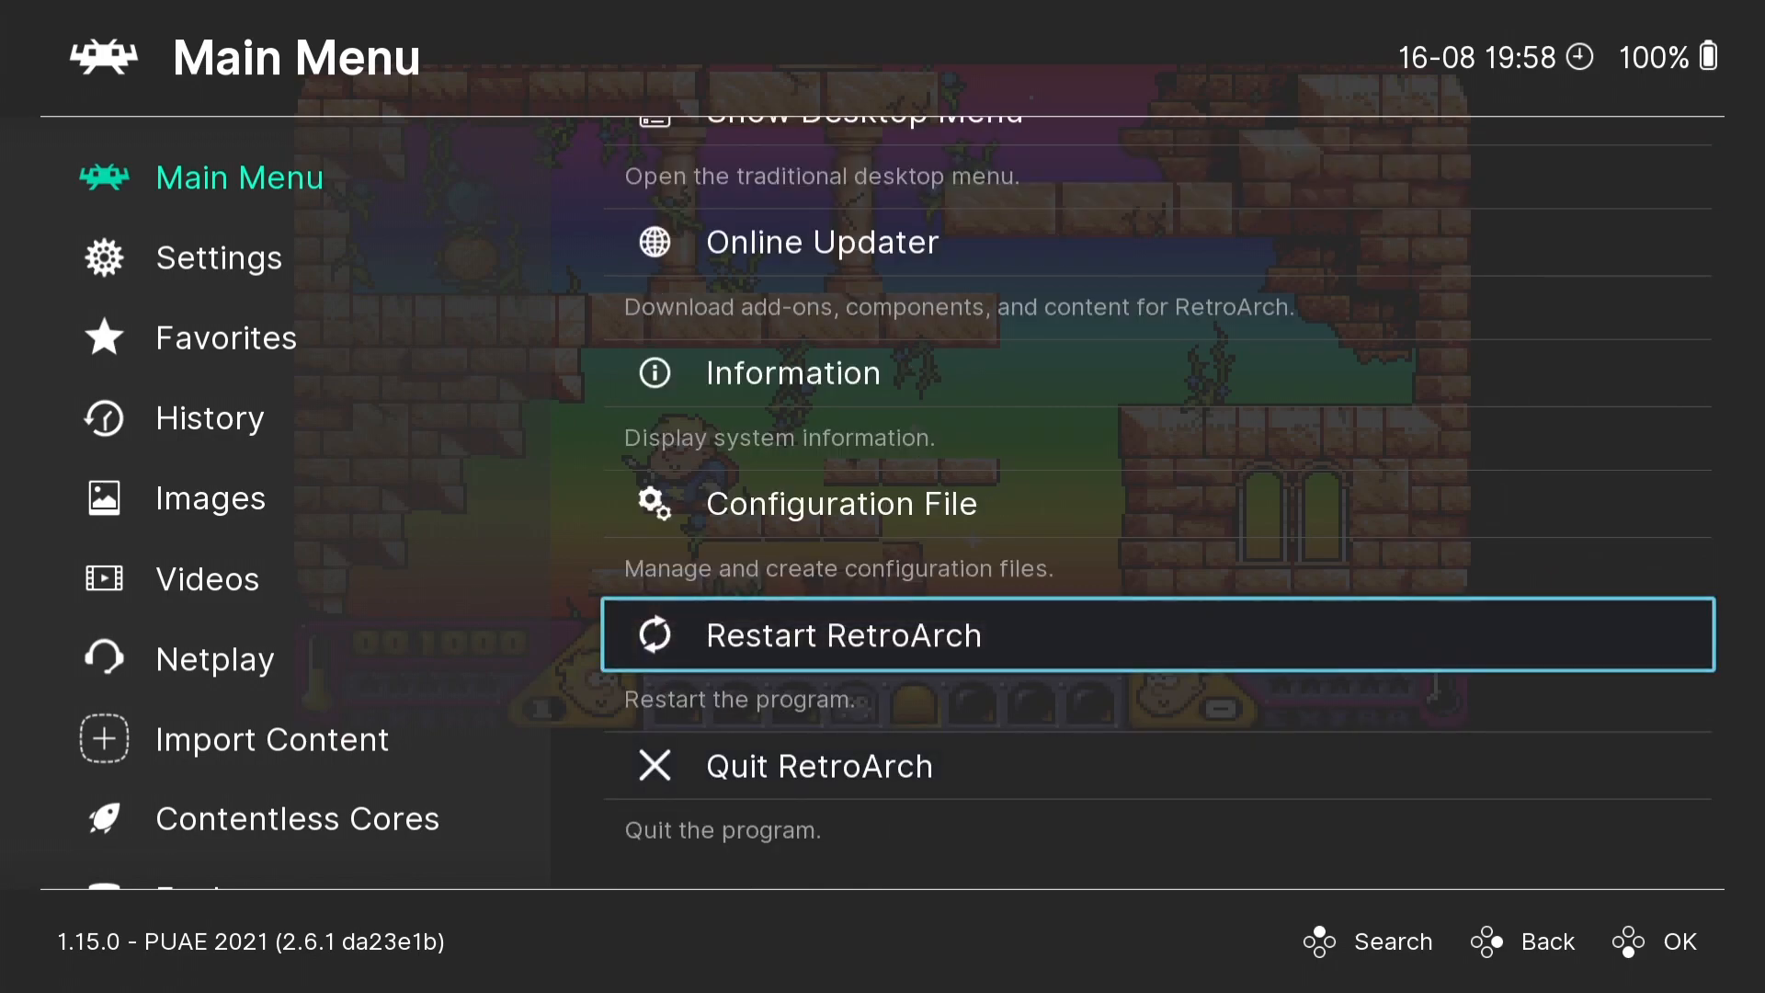
{"action": "key", "text": "Return"}
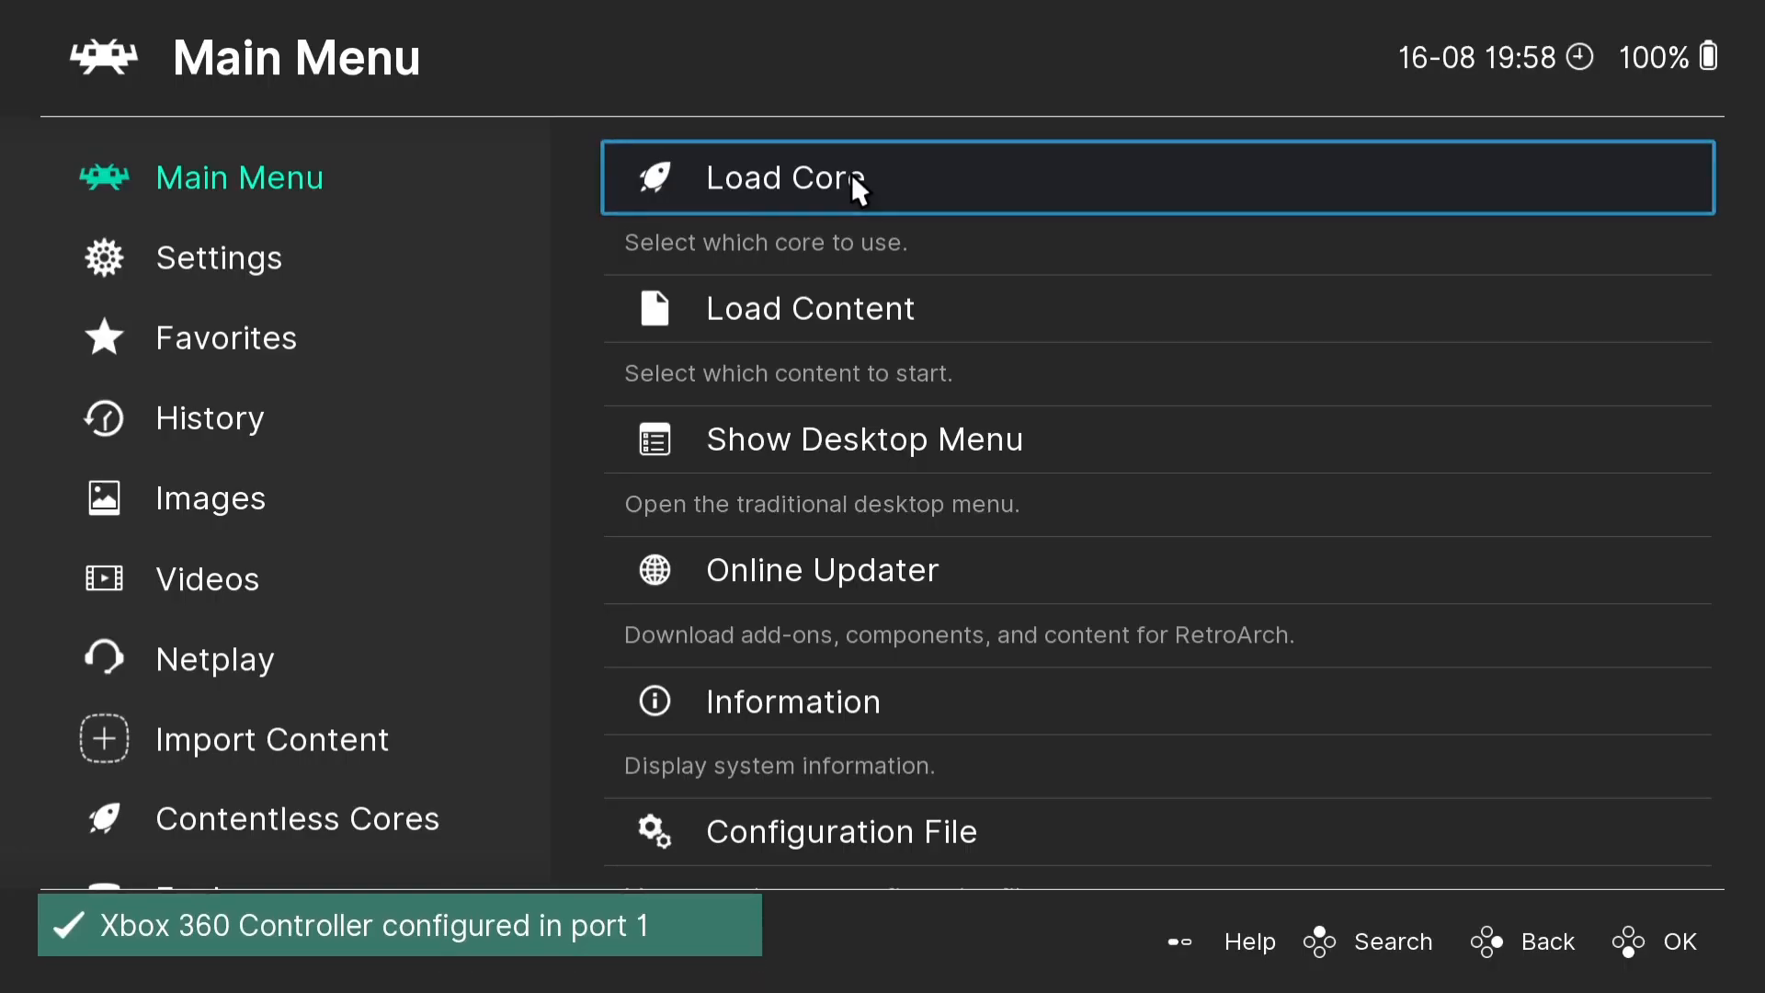
- Open the Manual Scan settings under Import Content
{"action": "key", "text": "Left"}
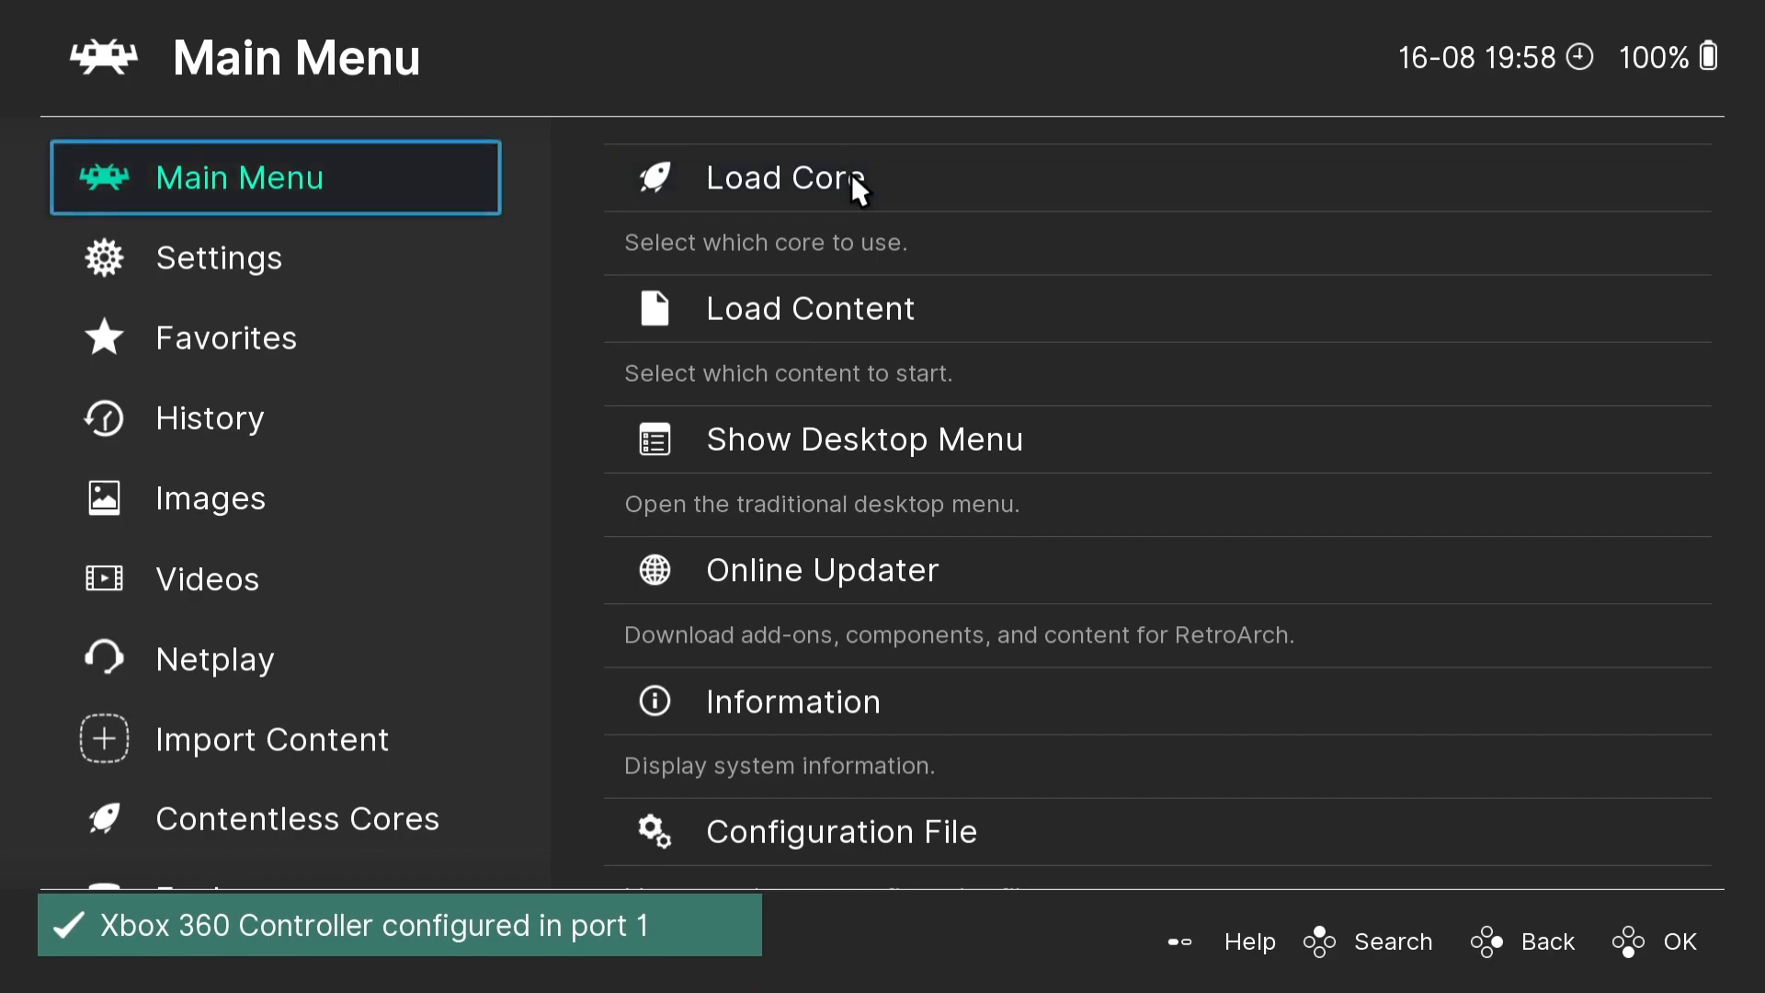
{"action": "key", "text": "Down"}
{"action": "key", "text": "Down"}
{"action": "key", "text": "Down"}
{"action": "key", "text": "Down"}
{"action": "key", "text": "Down"}
{"action": "key", "text": "Down"}
{"action": "key", "text": "Down"}
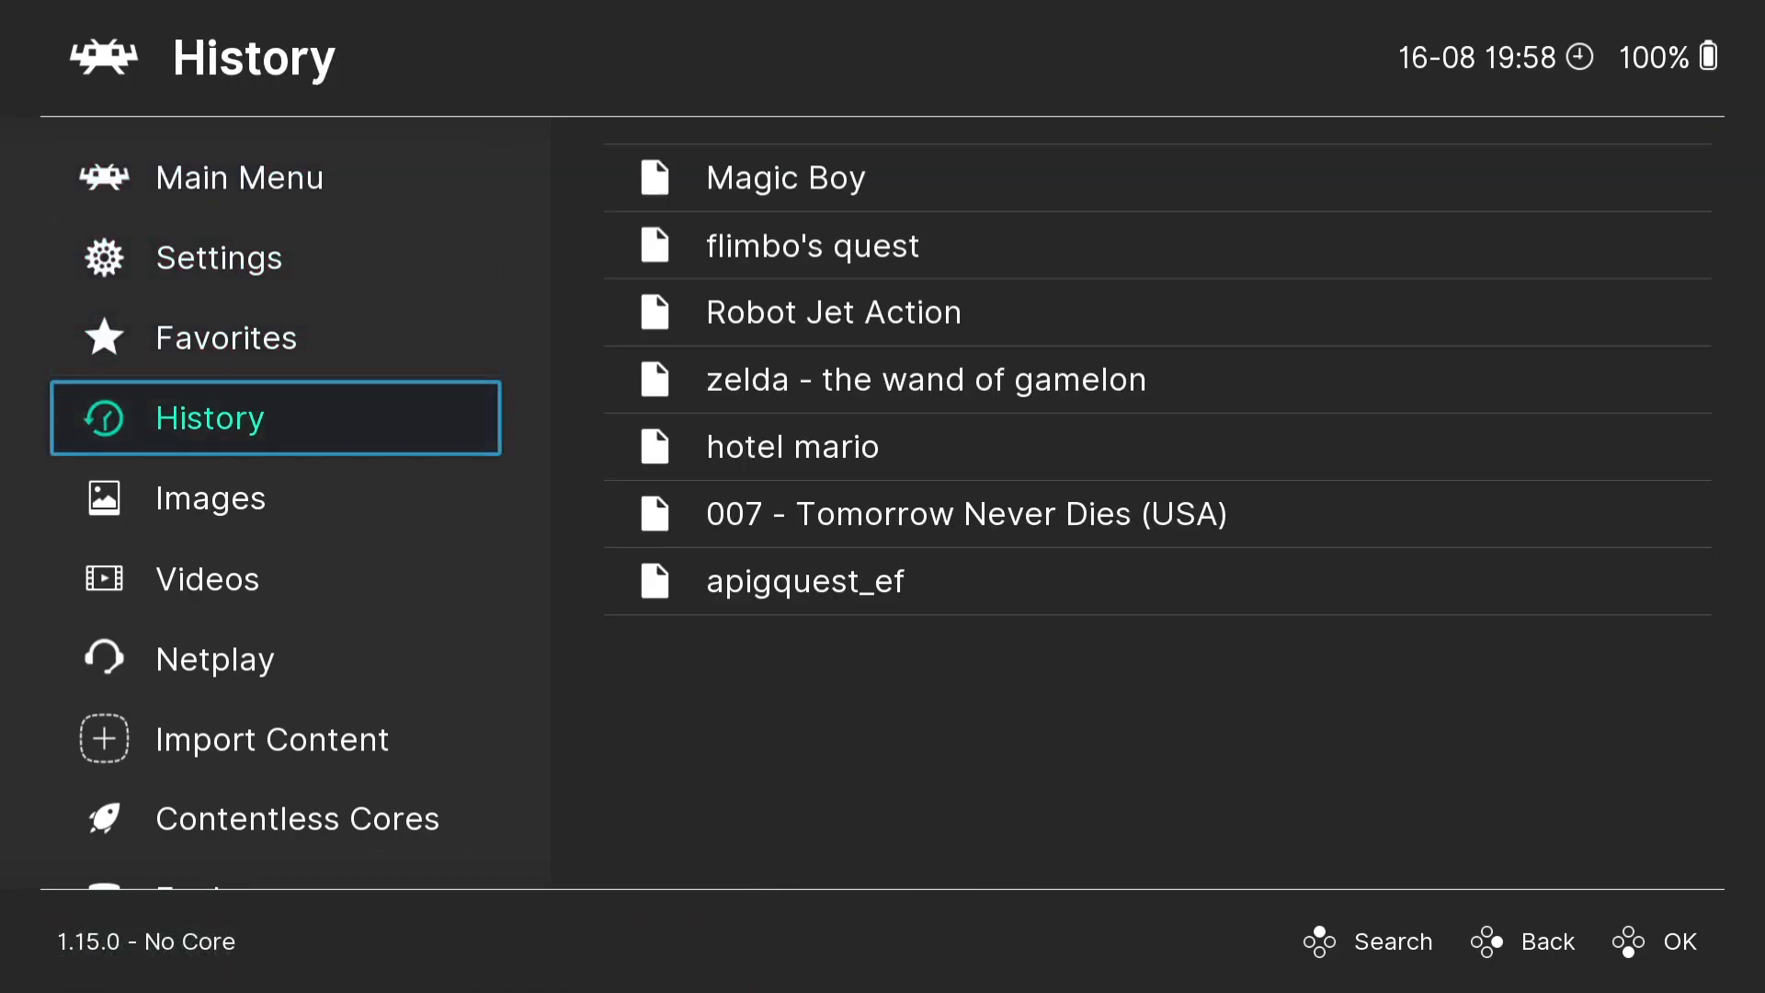
{"action": "key", "text": "Right"}
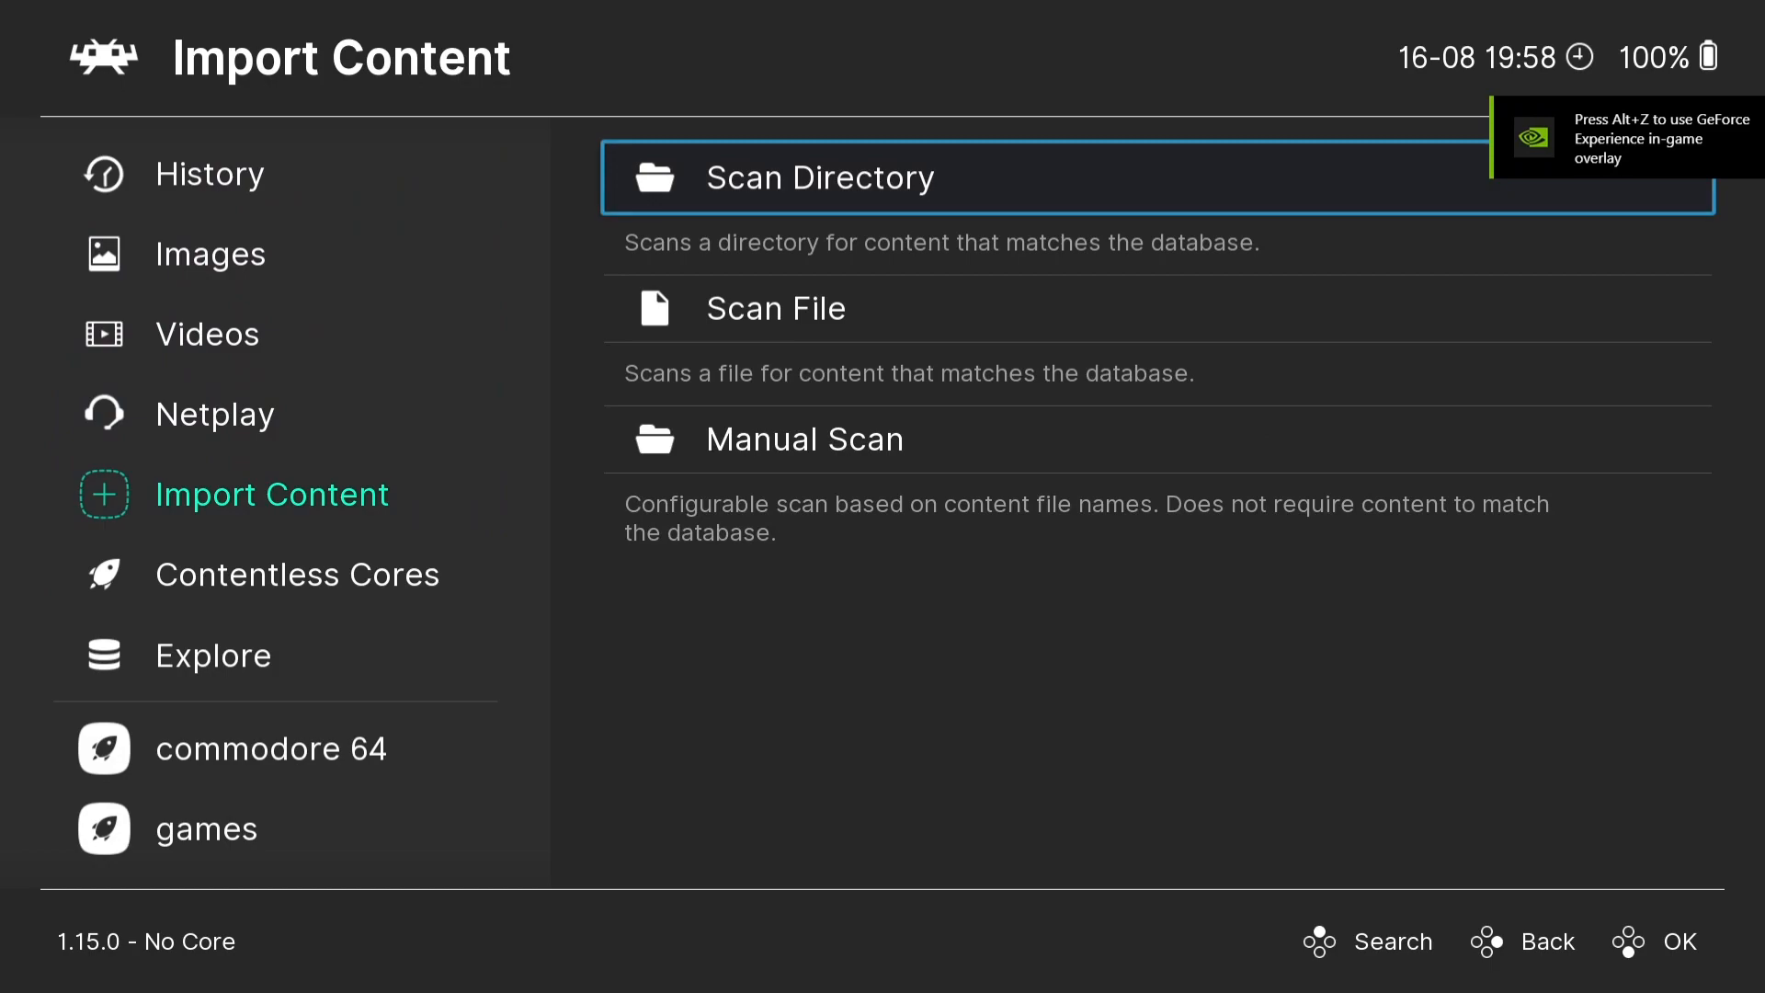
{"action": "key", "text": "Down"}
{"action": "key", "text": "Down"}
{"action": "key", "text": "Return"}
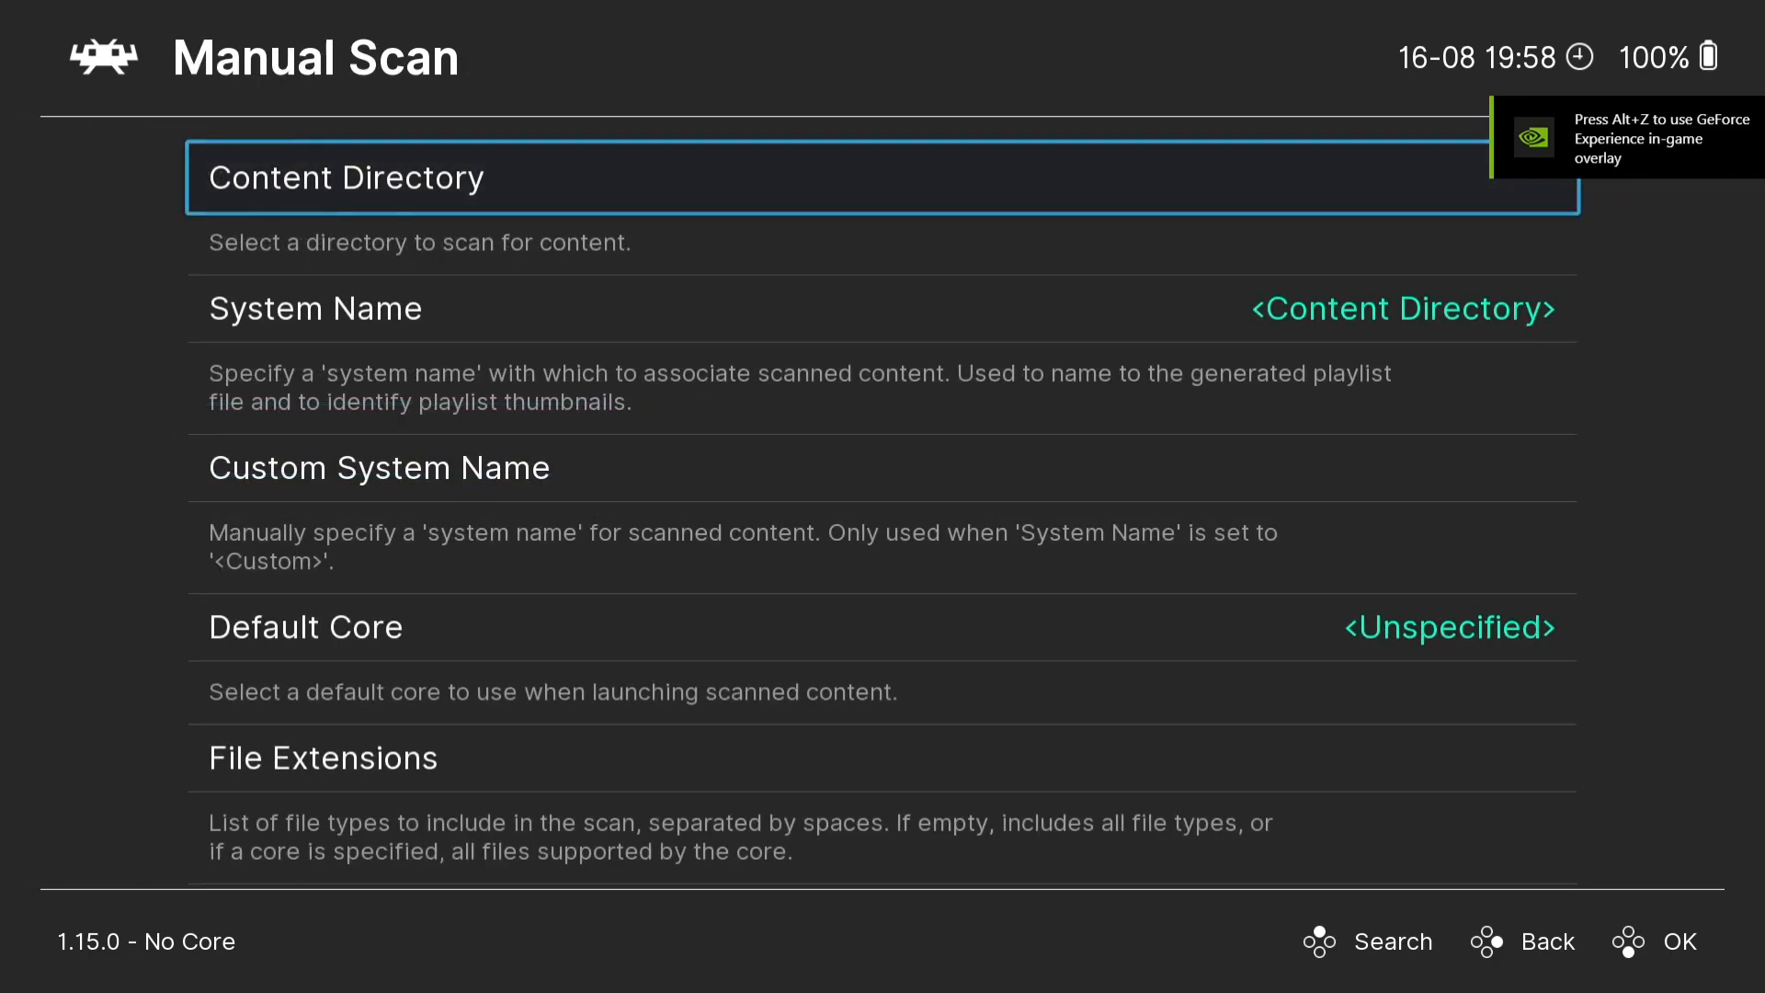
- Start choosing the scan's content directory by browsing to the personal profile folder in C:\Users
{"action": "key", "text": "Return"}
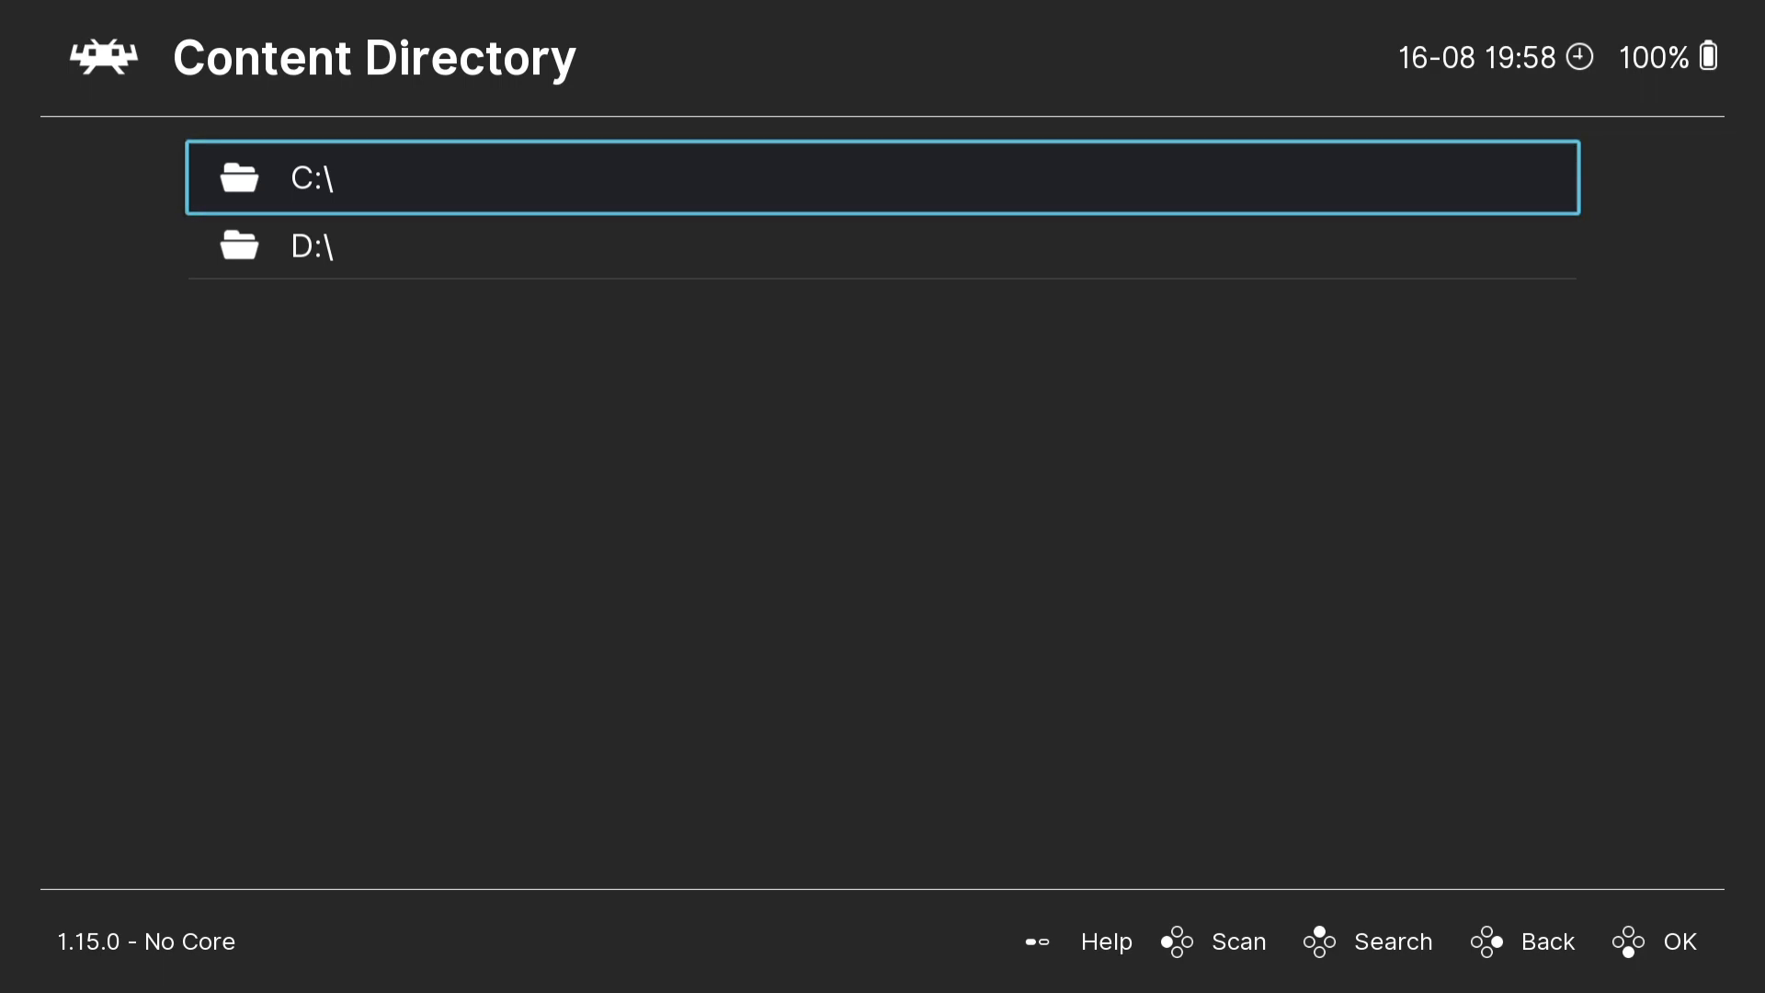
{"action": "key", "text": "Return"}
{"action": "key", "text": "Up"}
{"action": "key", "text": "Up"}
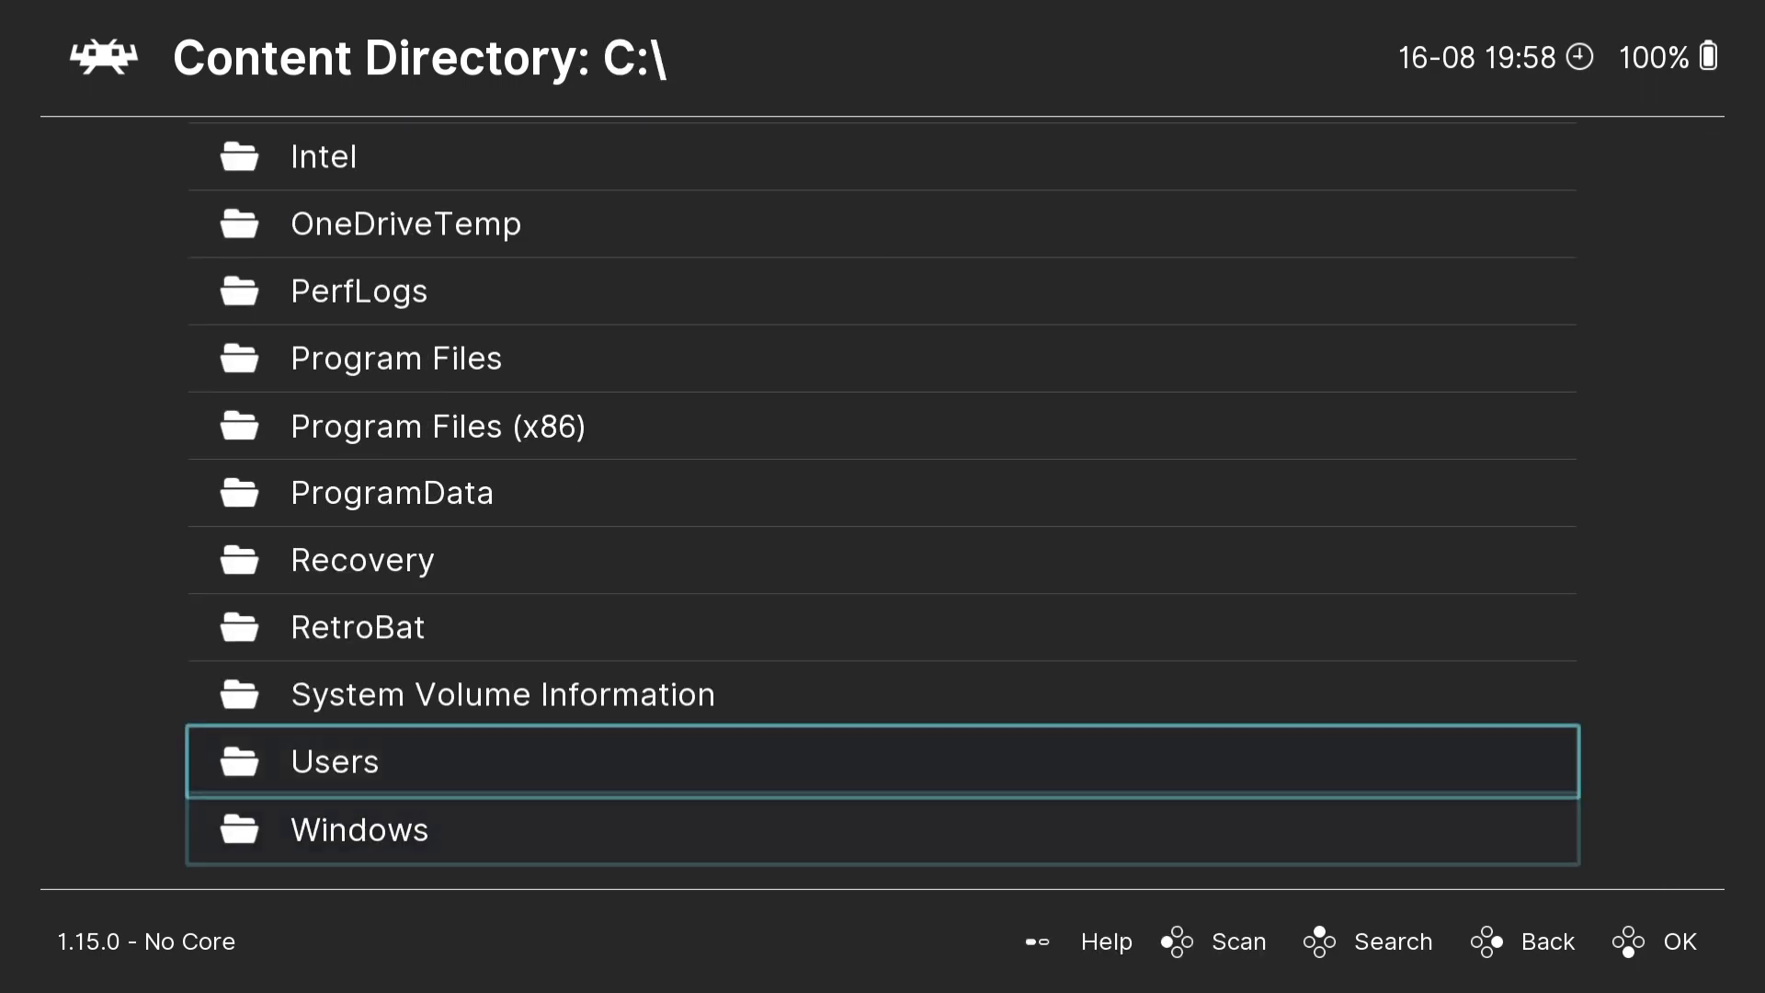
{"action": "key", "text": "Return"}
{"action": "key", "text": "Down"}
{"action": "key", "text": "Down"}
{"action": "key", "text": "Down"}
{"action": "key", "text": "Down"}
{"action": "key", "text": "Down"}
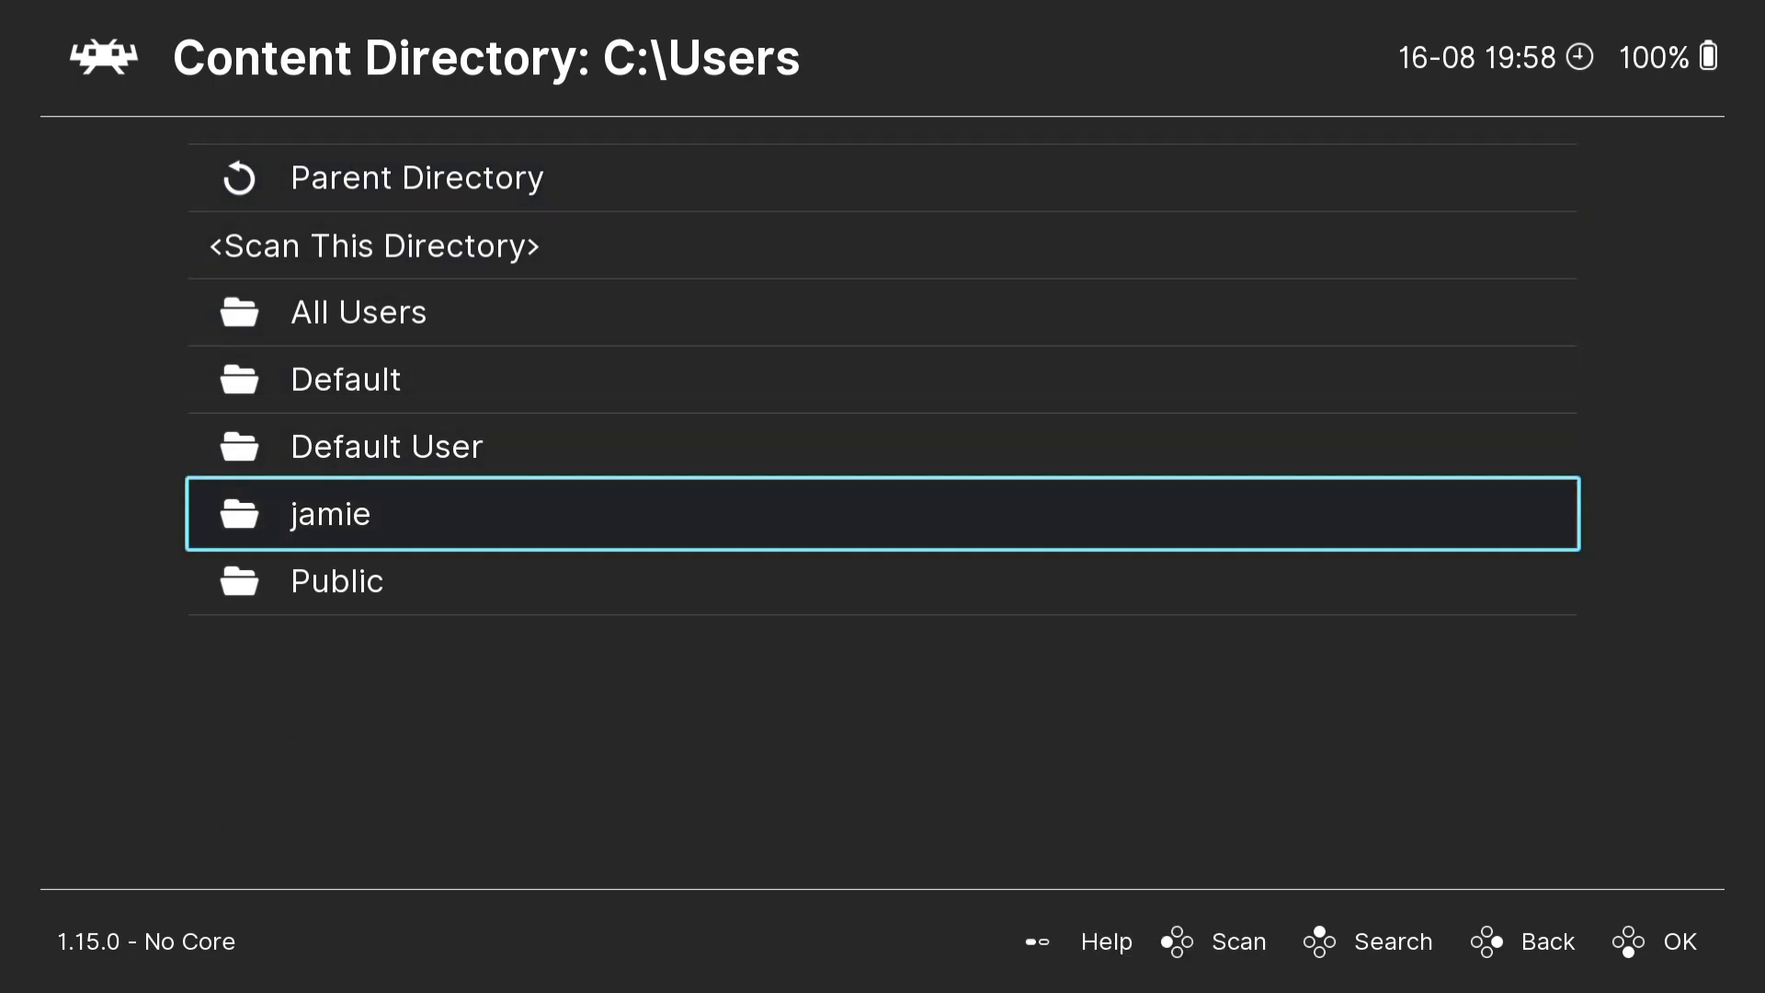
{"action": "key", "text": "Return"}
- Set the scan's content directory to the Amiga ADF Games folder on the Desktop
{"action": "key", "text": "Down"}
{"action": "key", "text": "Down"}
{"action": "key", "text": "Down"}
{"action": "key", "text": "Down"}
{"action": "key", "text": "Down"}
{"action": "key", "text": "Down"}
{"action": "key", "text": "Down"}
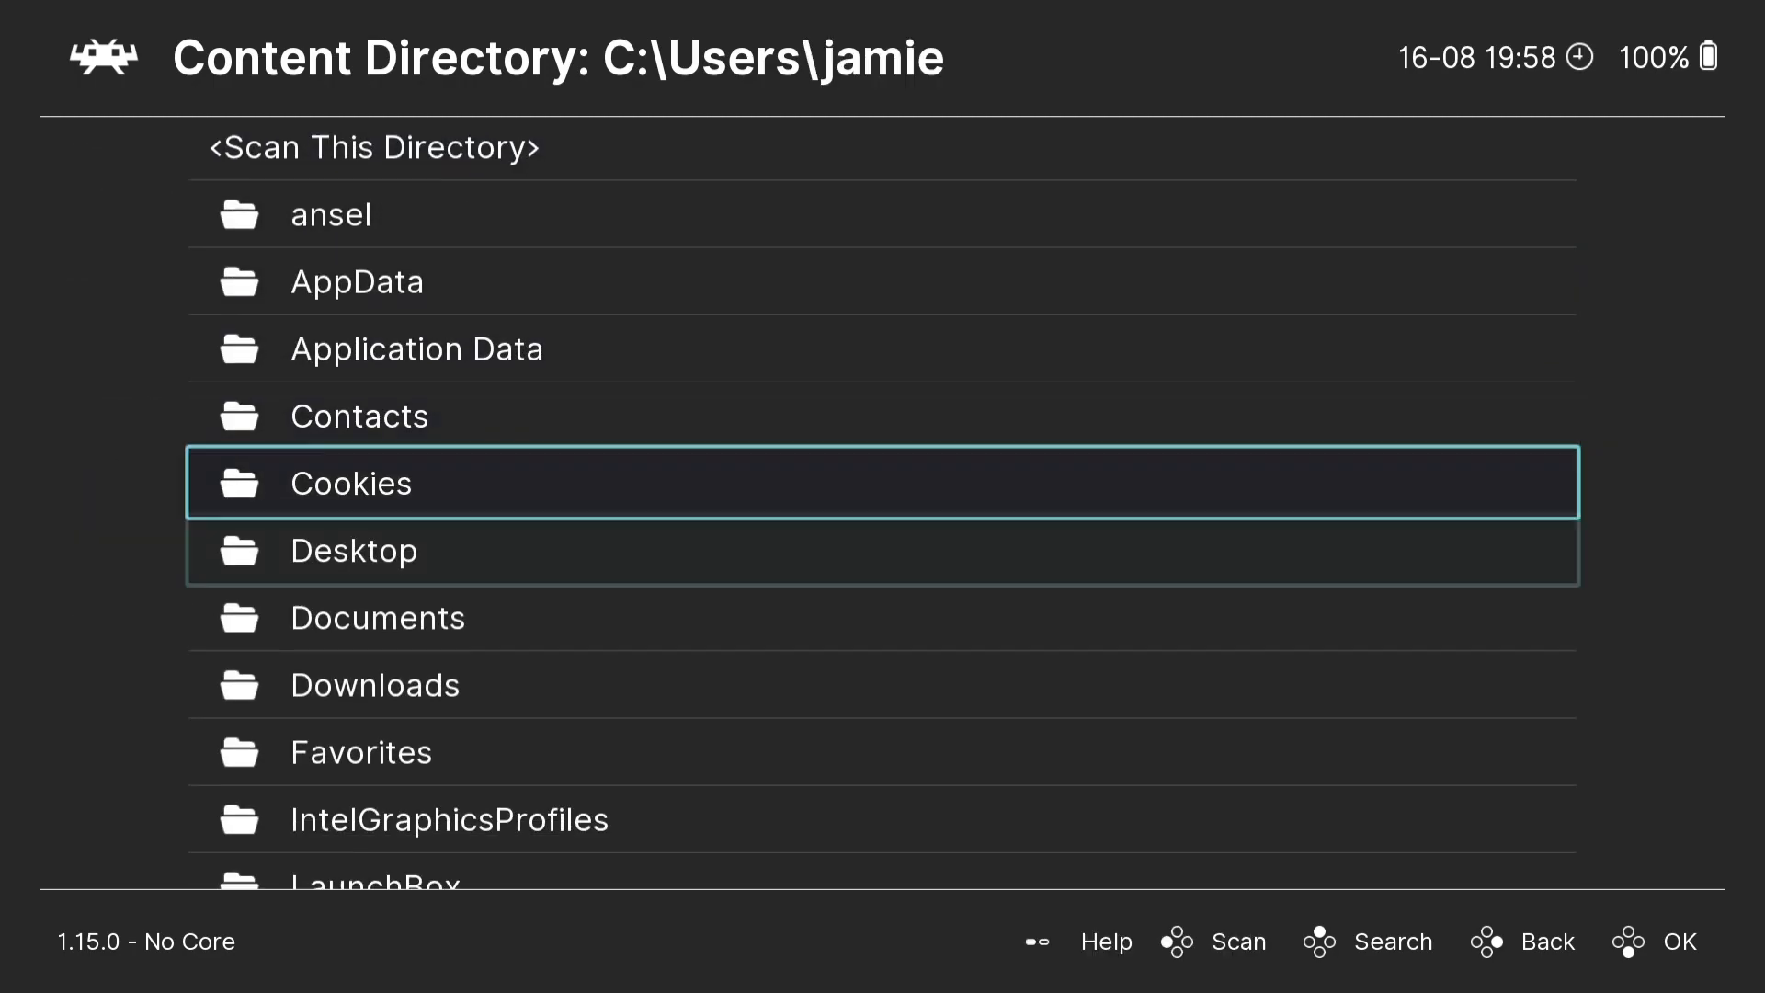
{"action": "key", "text": "Return"}
{"action": "key", "text": "Down"}
{"action": "key", "text": "Down"}
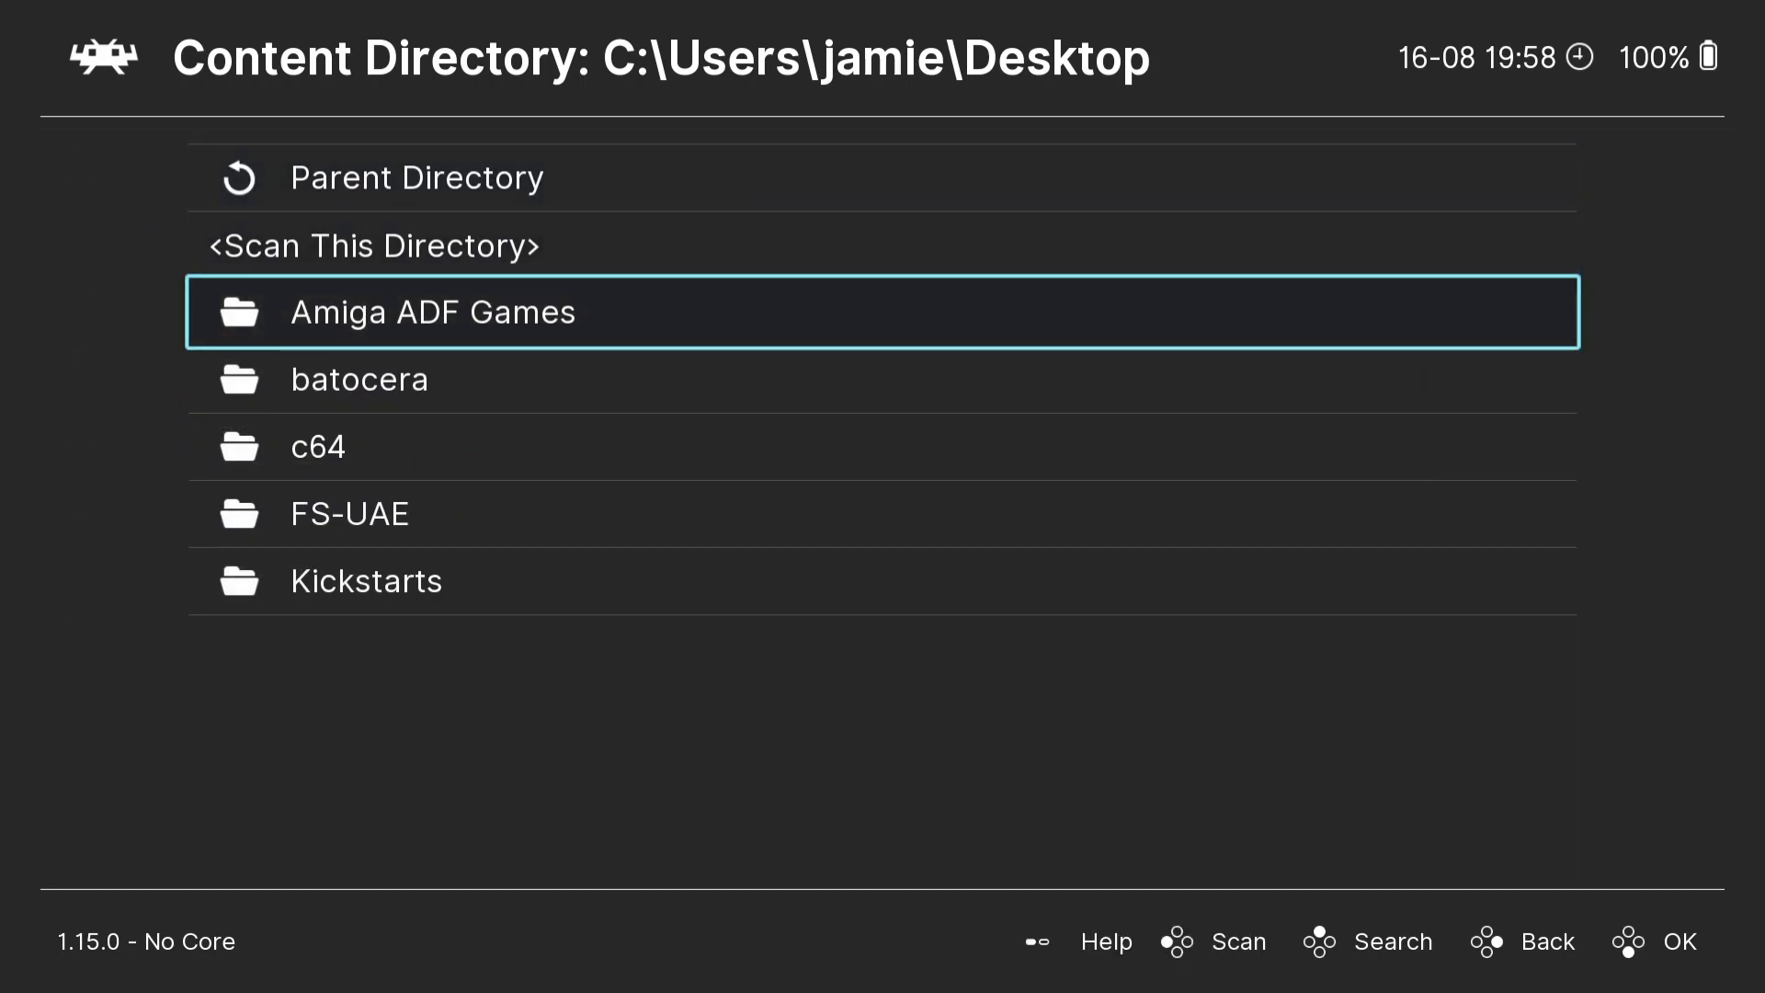
{"action": "key", "text": "Return"}
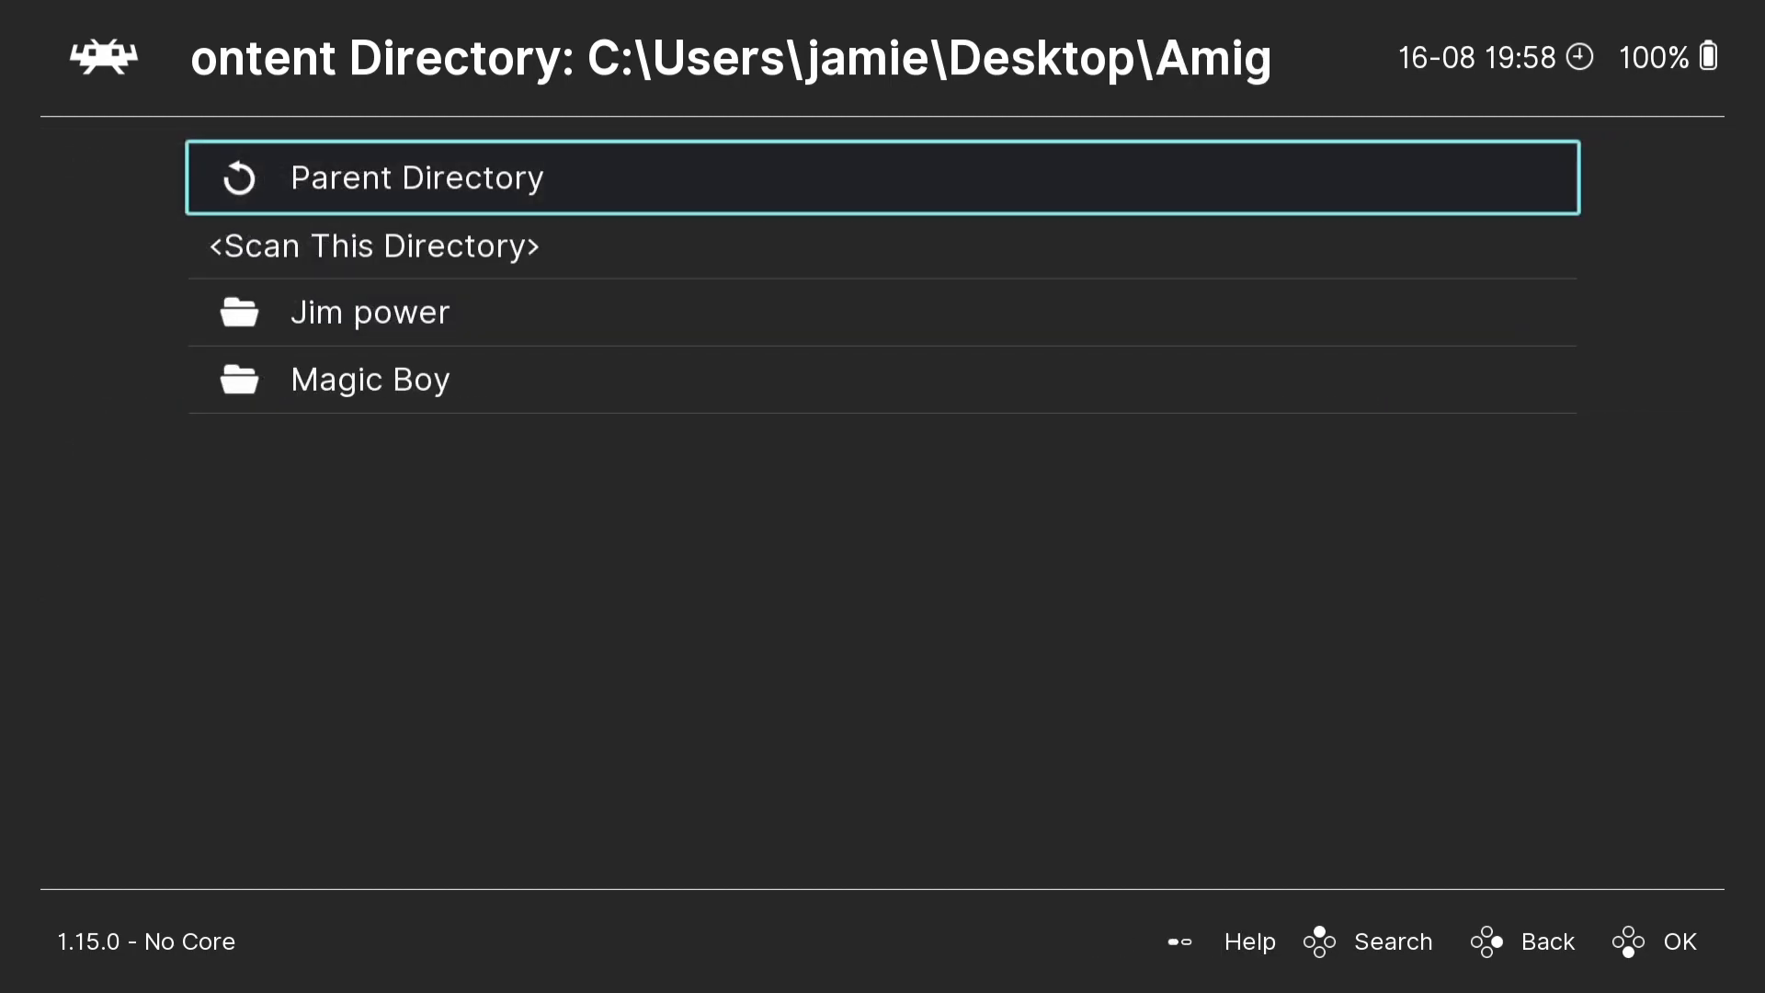
{"action": "key", "text": "Down"}
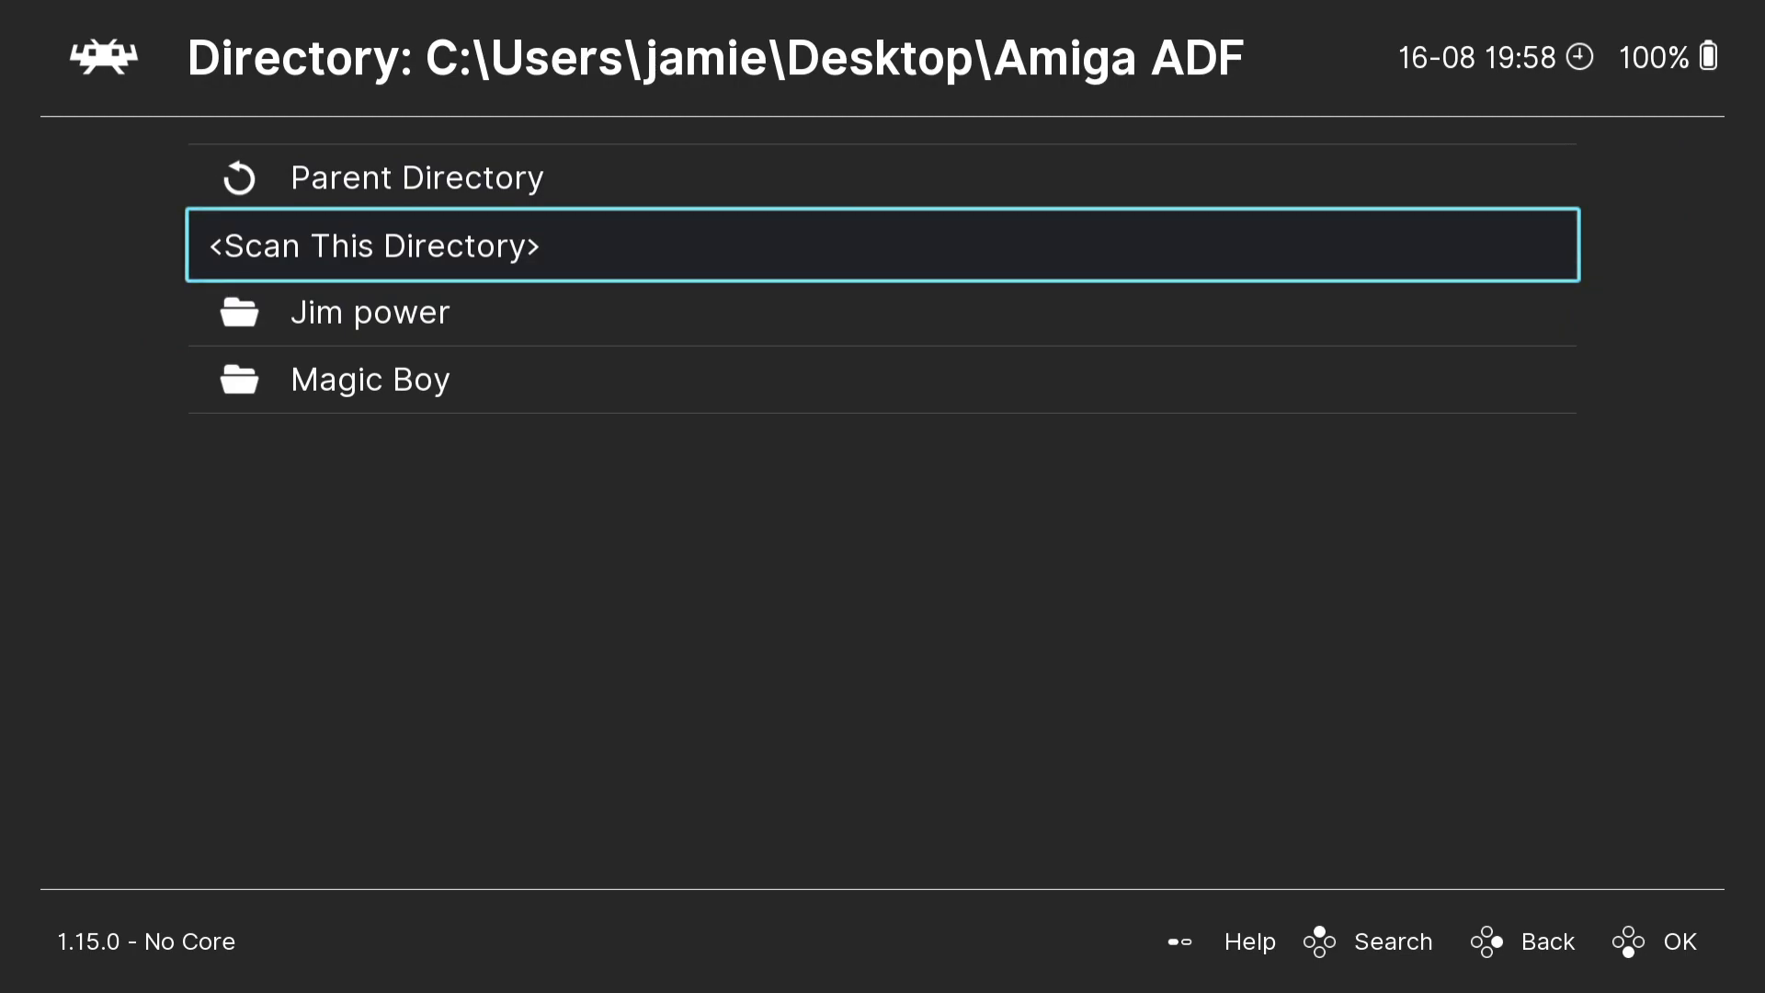
{"action": "key", "text": "Return"}
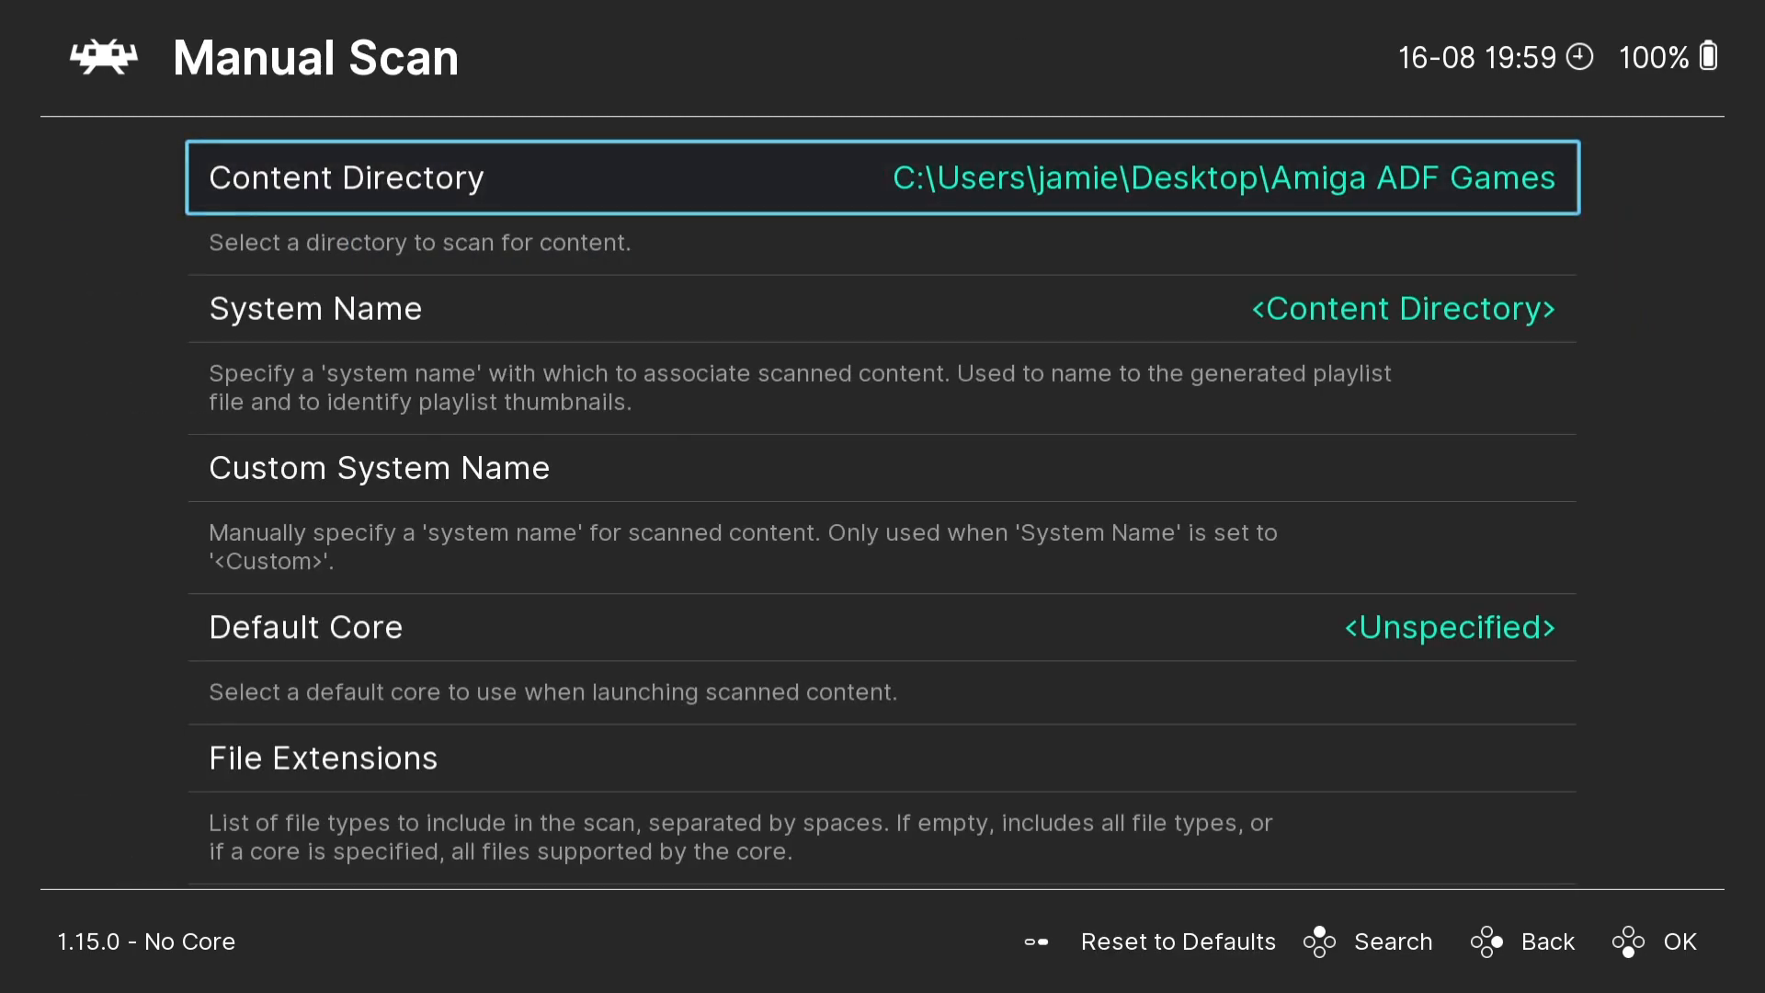
- Start the manual scan of the Amiga ADF Games folder and return to the Main Menu
{"action": "key", "text": "Up"}
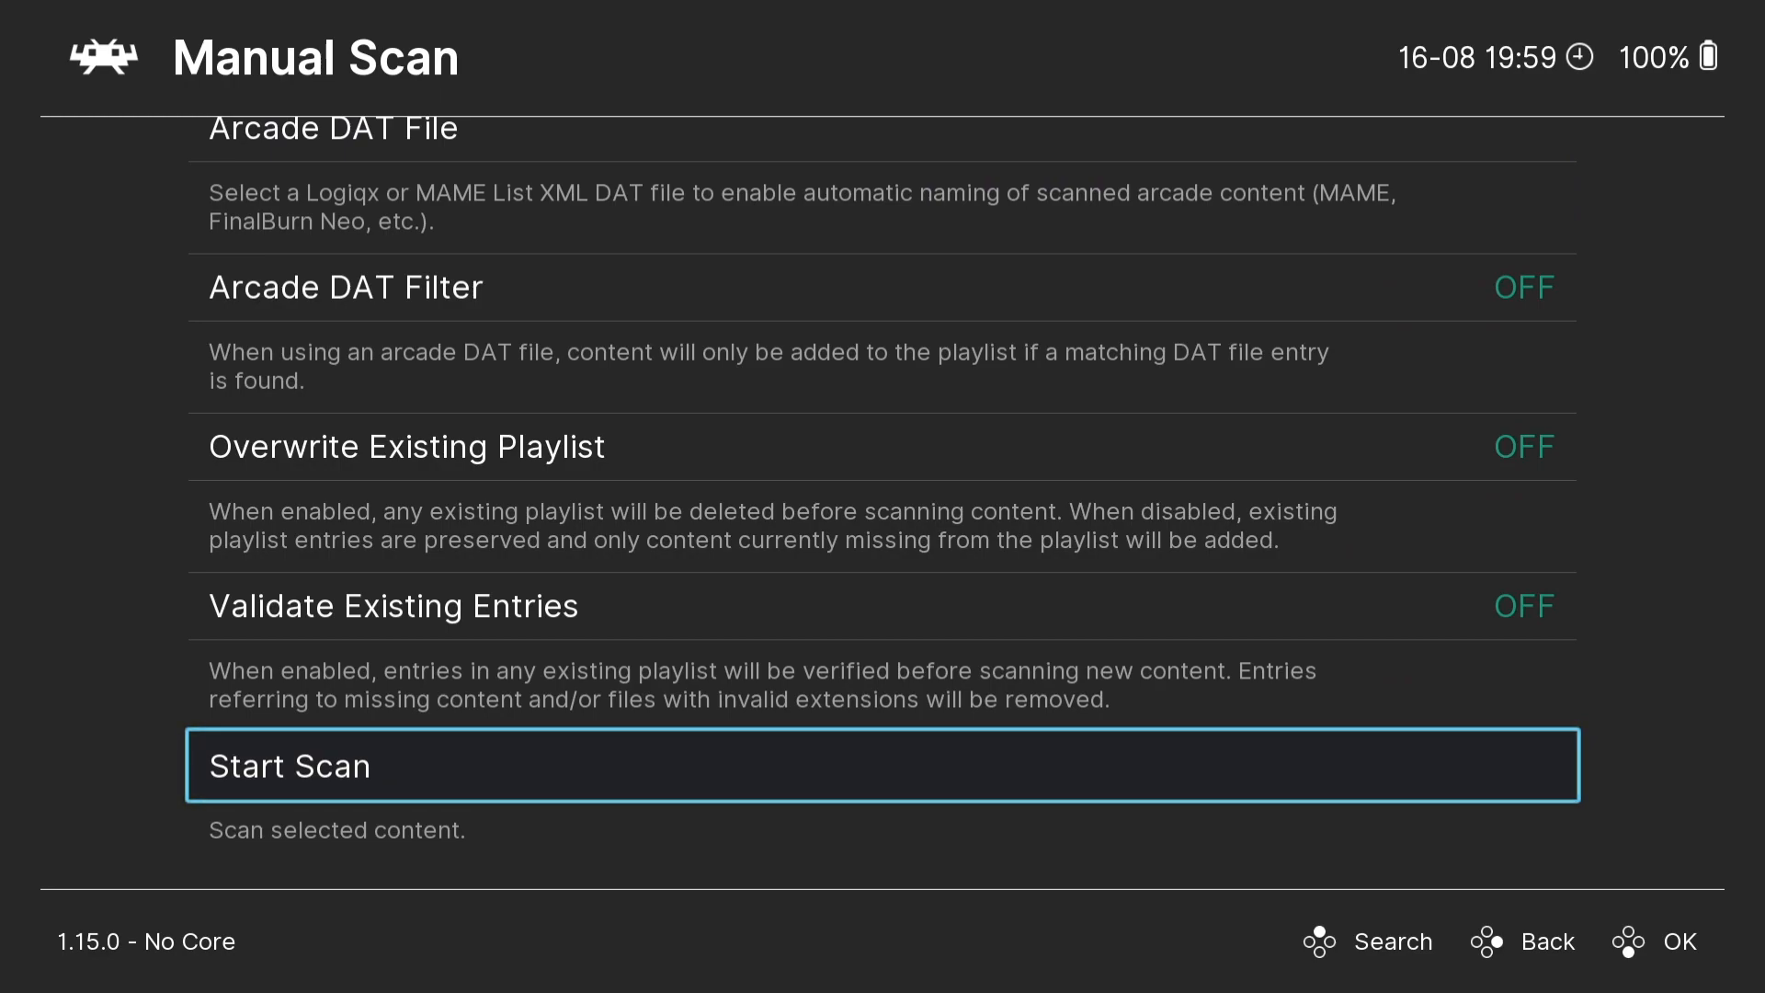
{"action": "key", "text": "Return"}
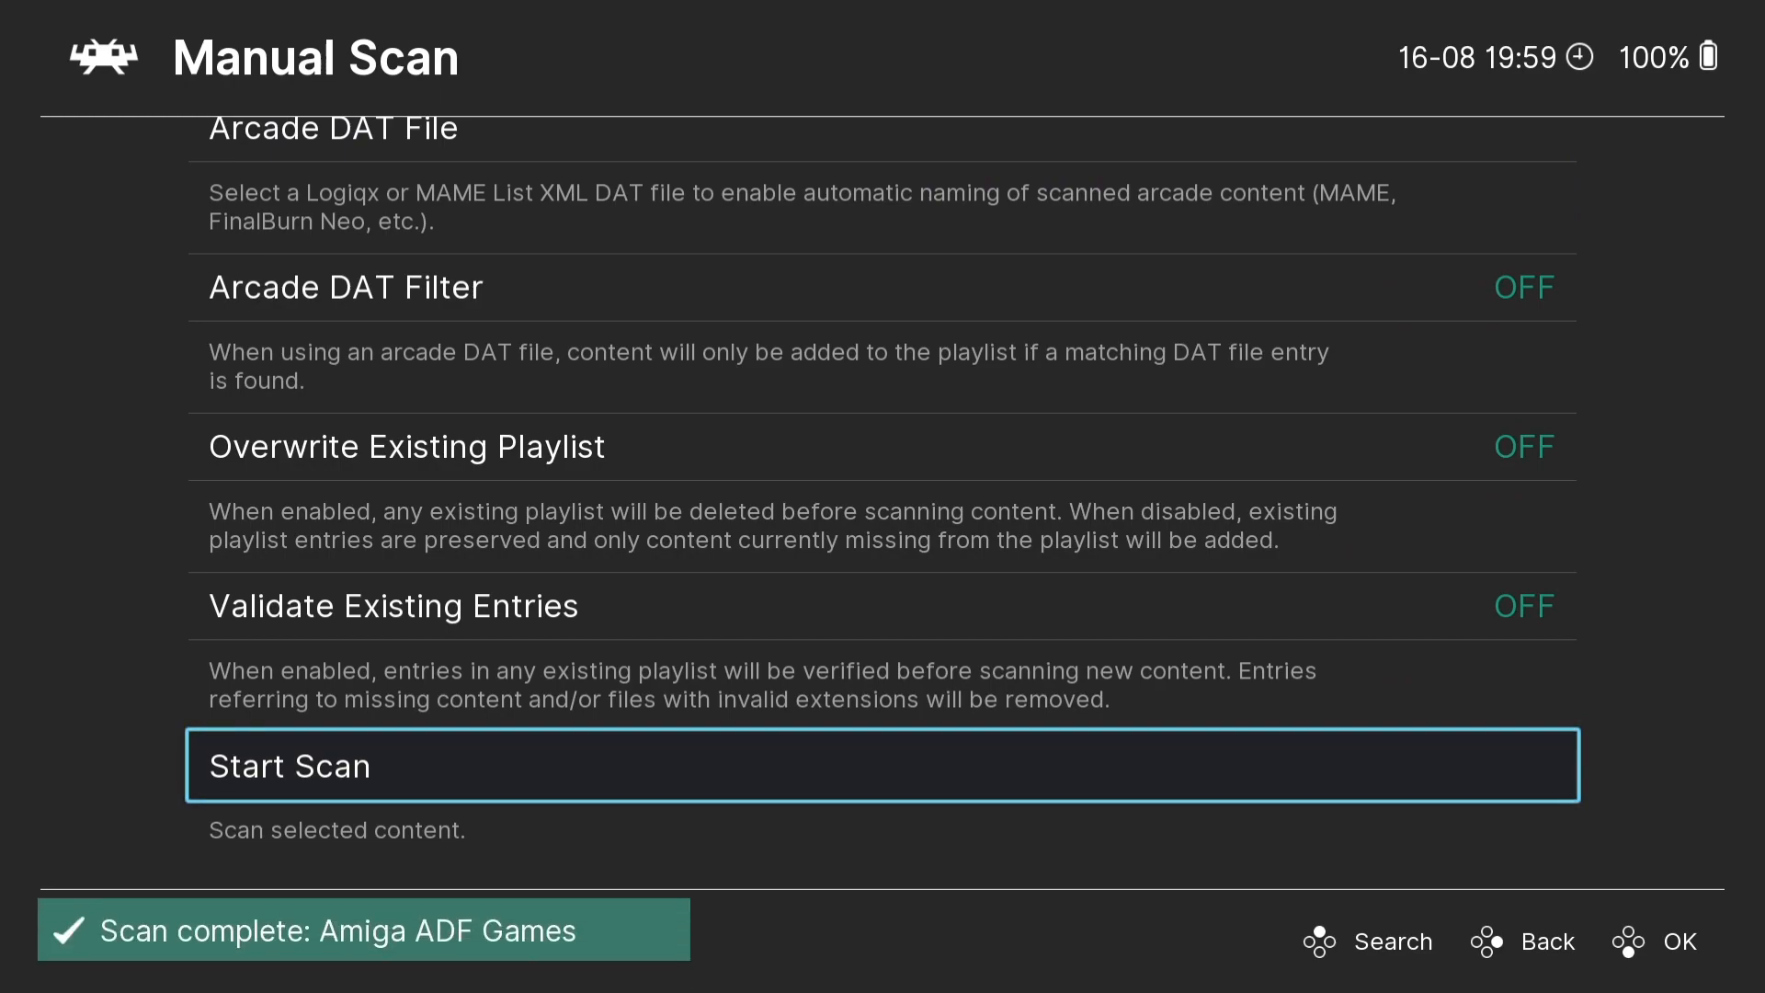
{"action": "key", "text": "BackSpace"}
{"action": "key", "text": "BackSpace"}
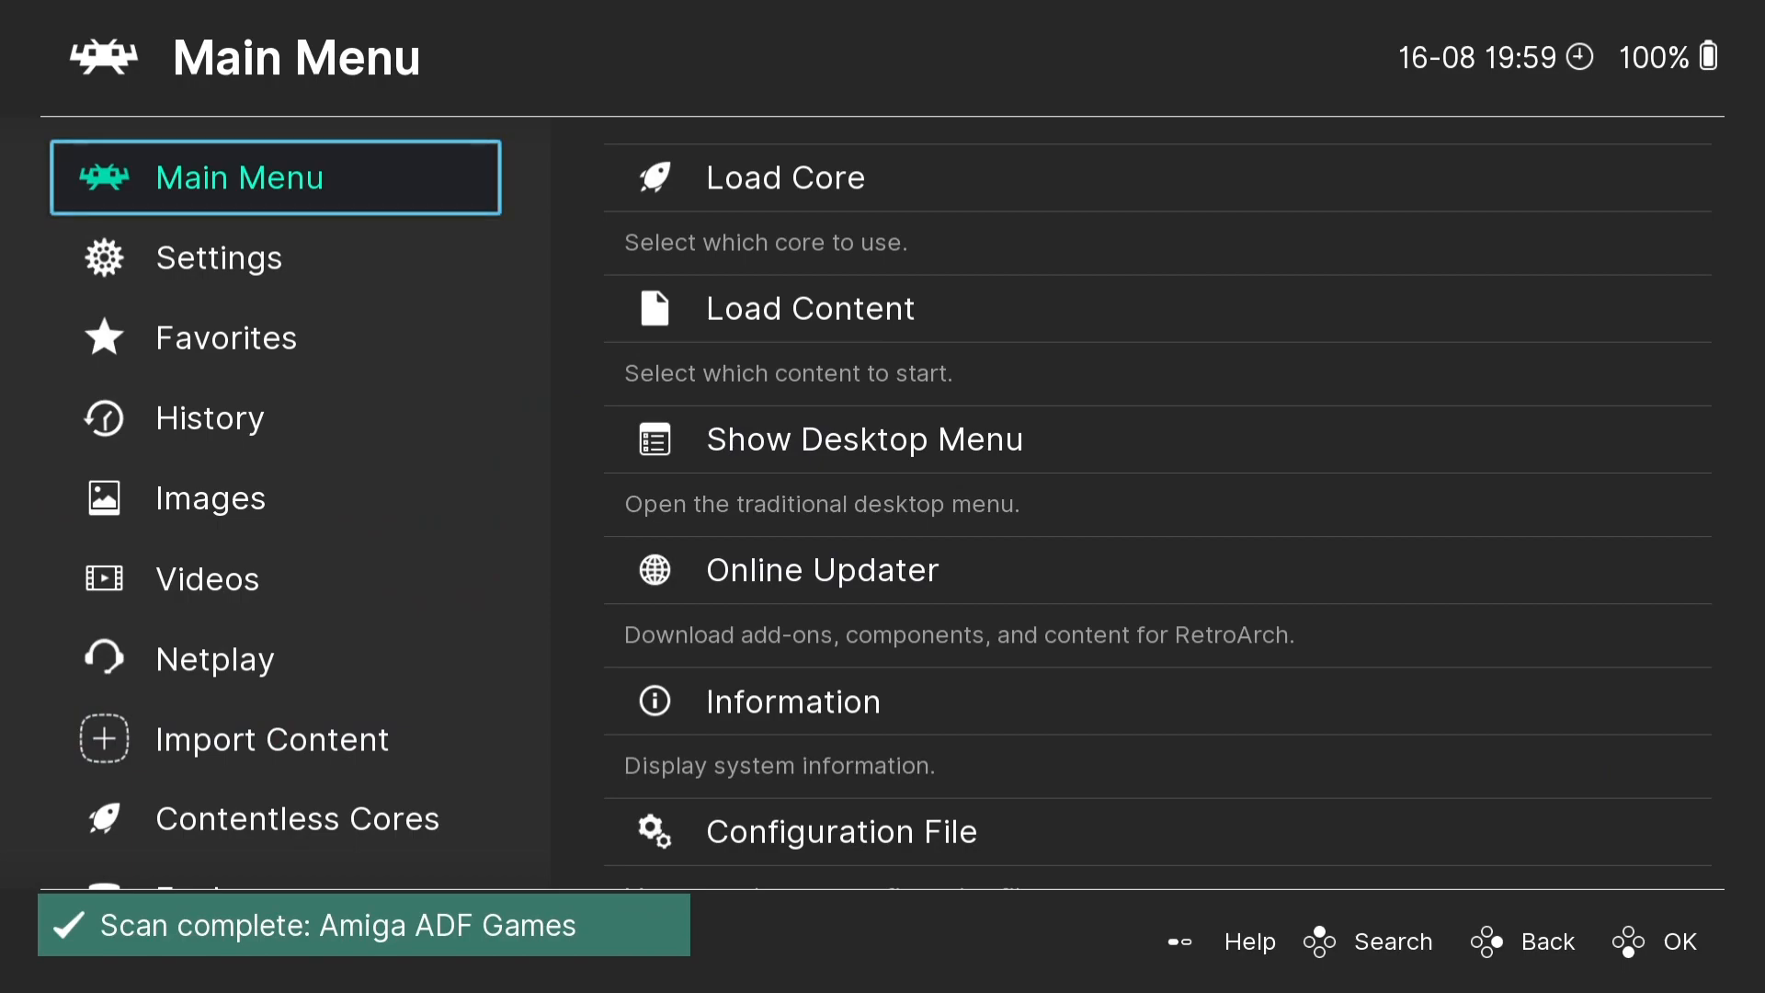
- Open the Amiga ADF Games playlist and enter its list of games
{"action": "key", "text": "Up"}
{"action": "key", "text": "Up"}
{"action": "key", "text": "Up"}
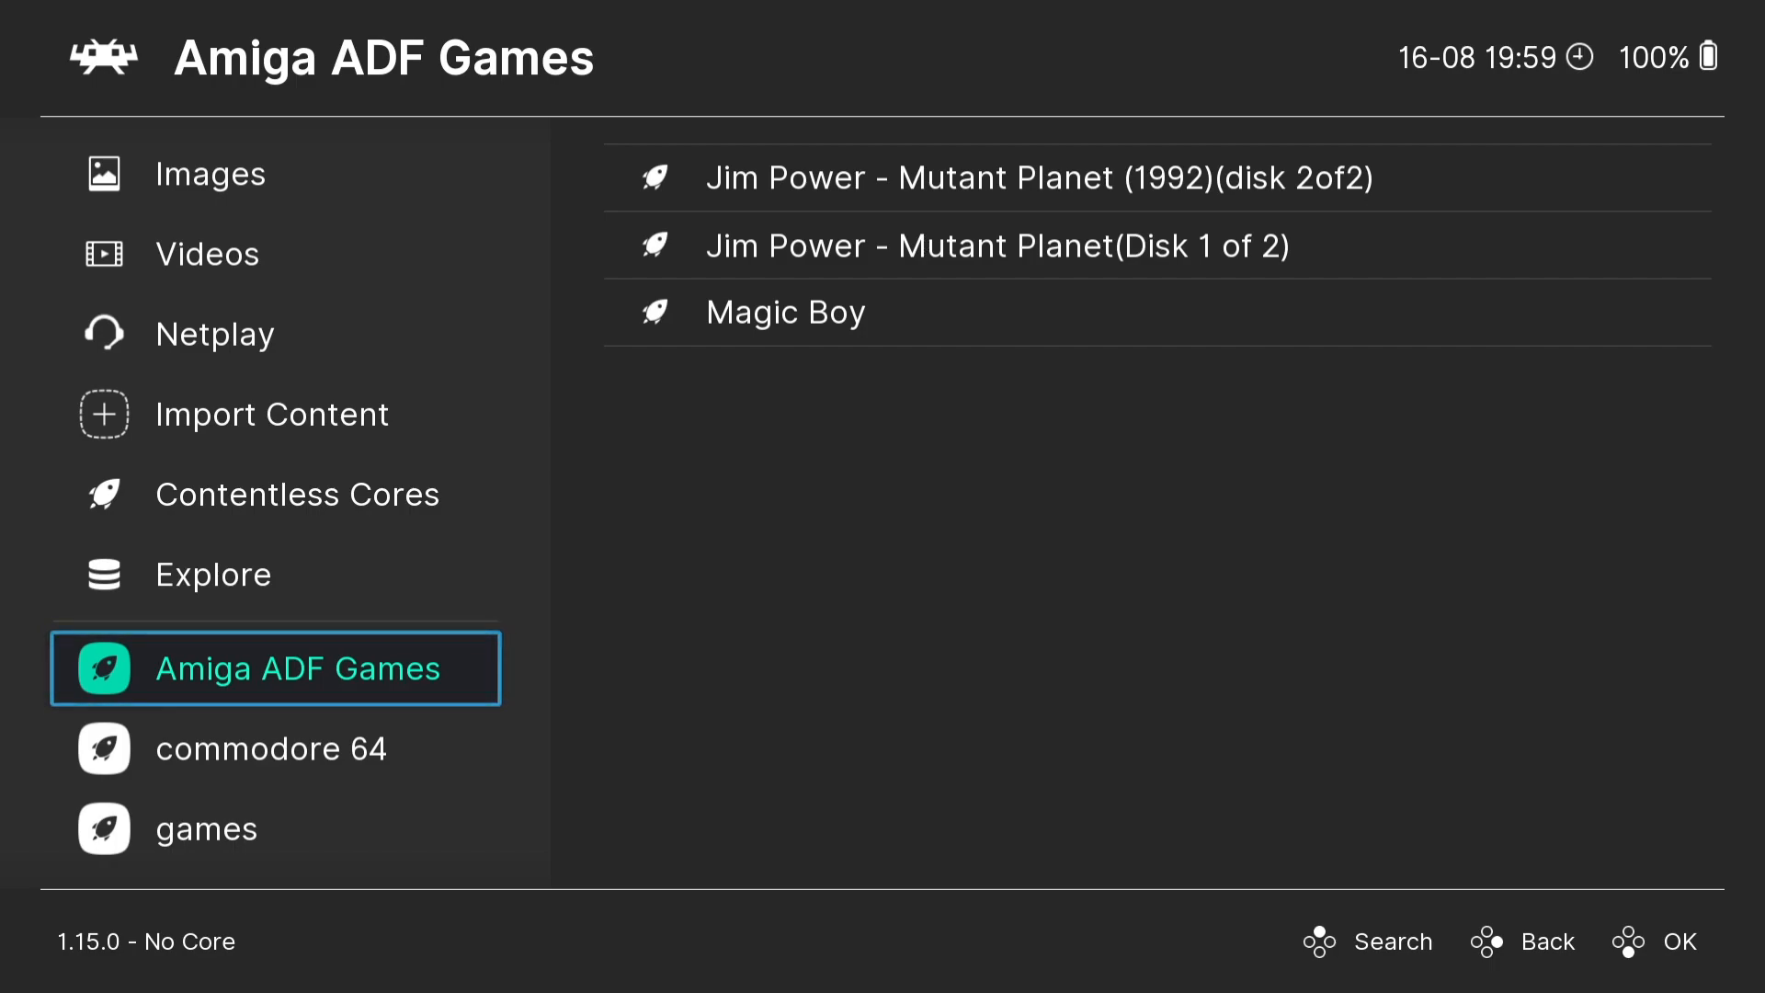
{"action": "key", "text": "Right"}
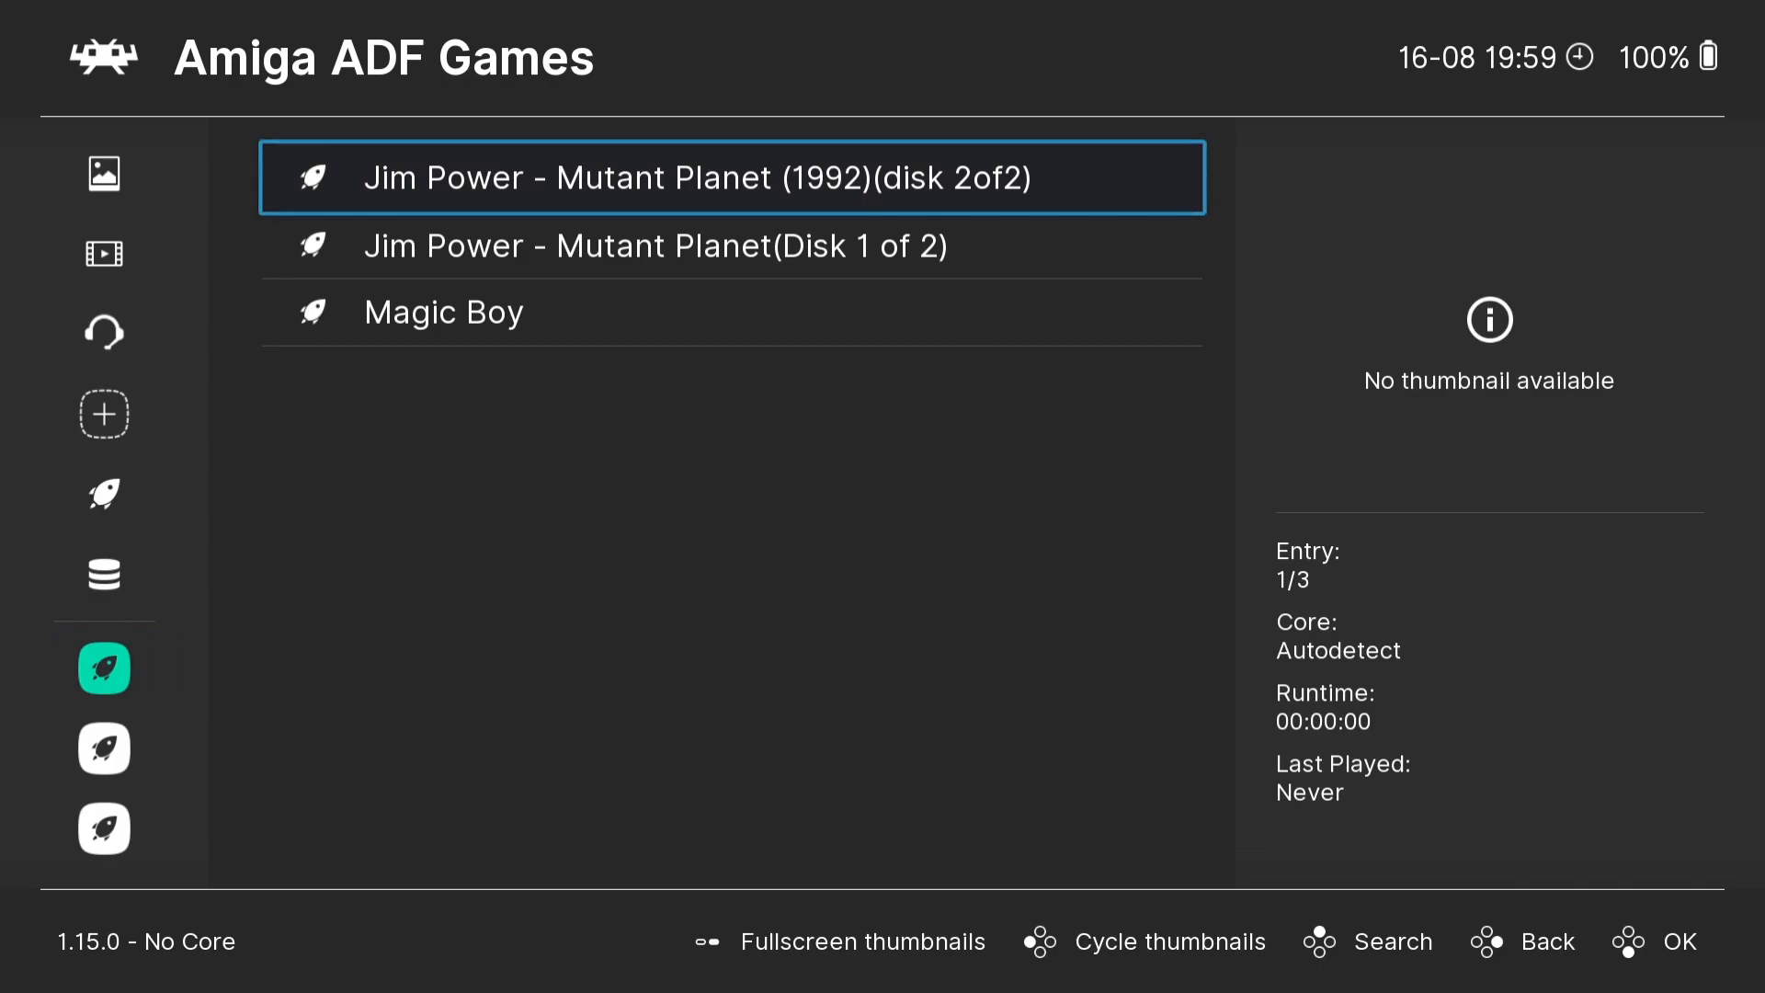
- Associate Jim Power - Mutant Planet(Disk 1 of 2) with the Commodore - Amiga (PUAE 2021) core and run it
{"action": "key", "text": "Down"}
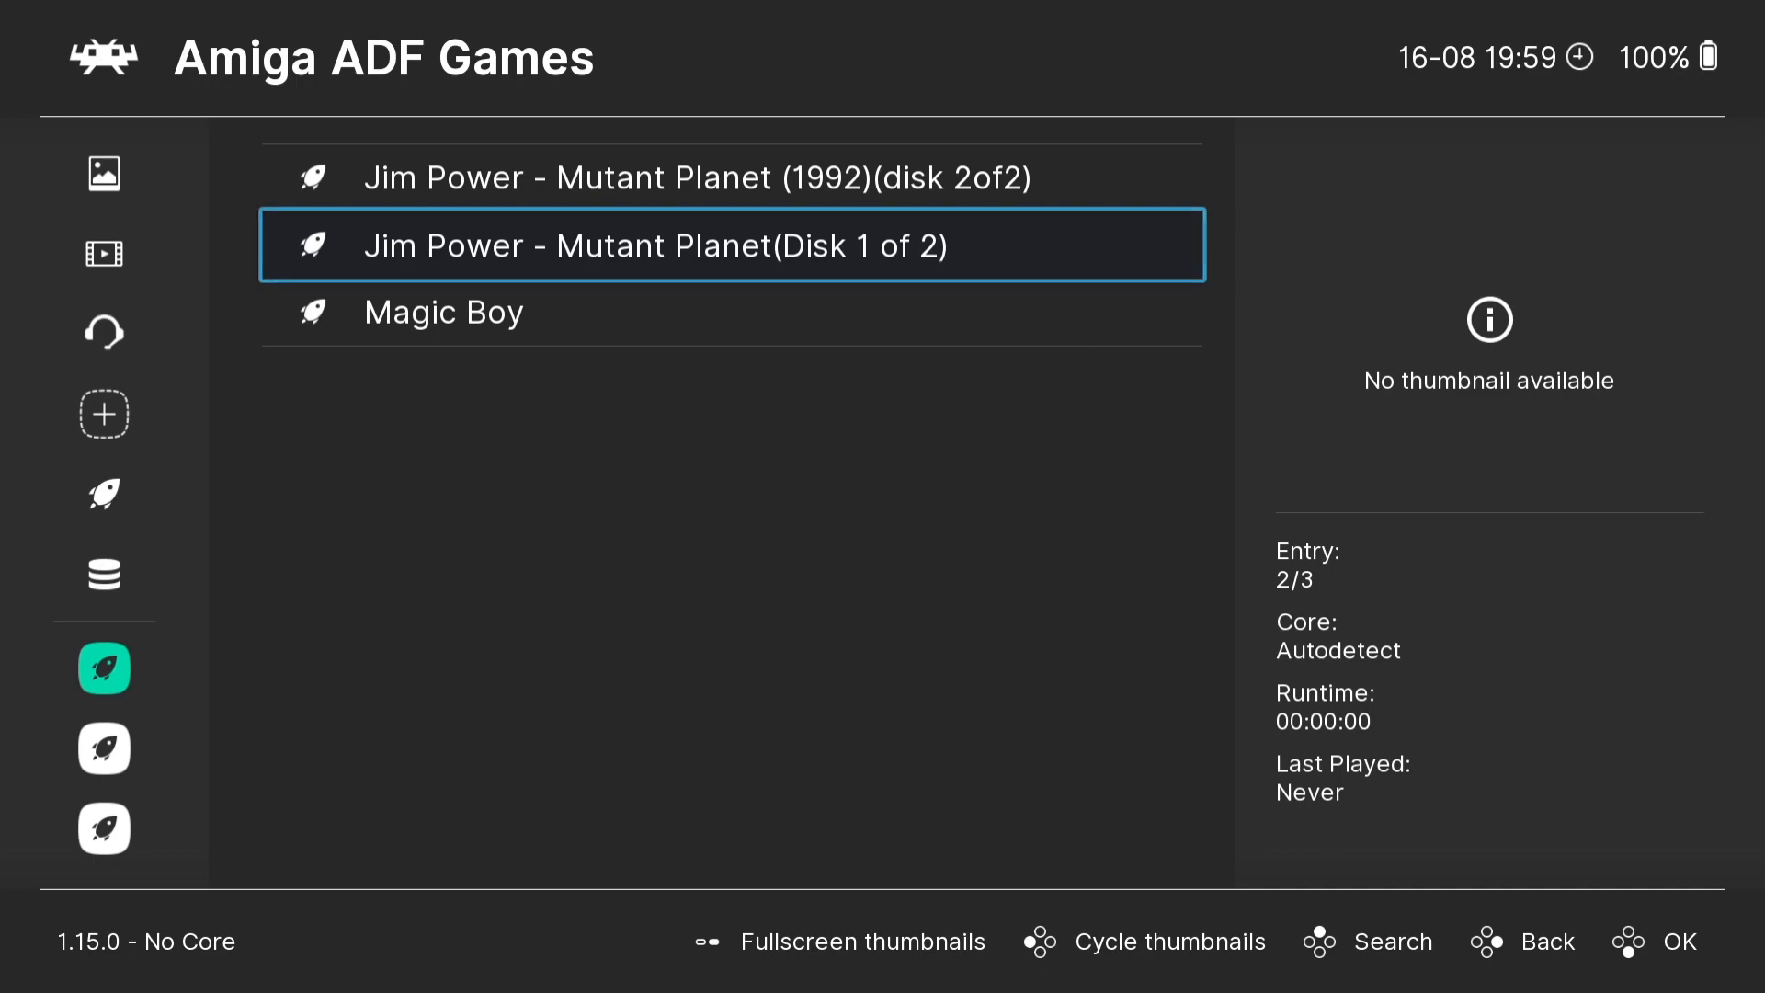
{"action": "key", "text": "Return"}
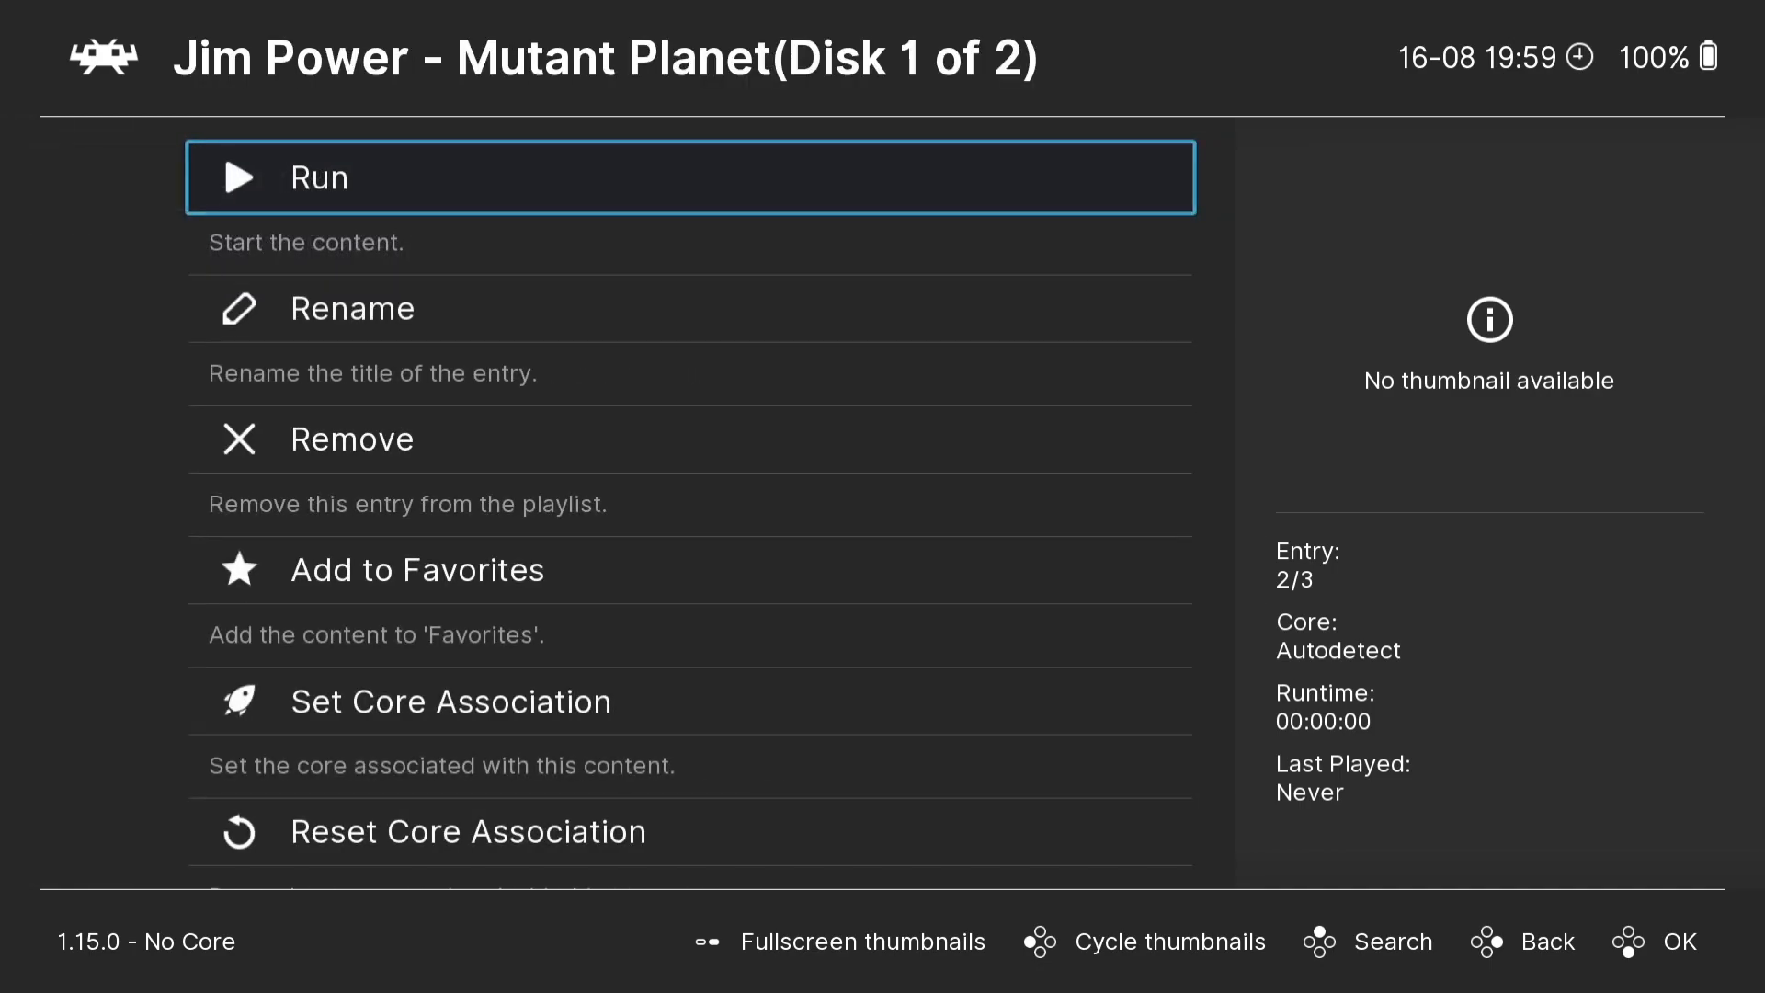
{"action": "key", "text": "Return"}
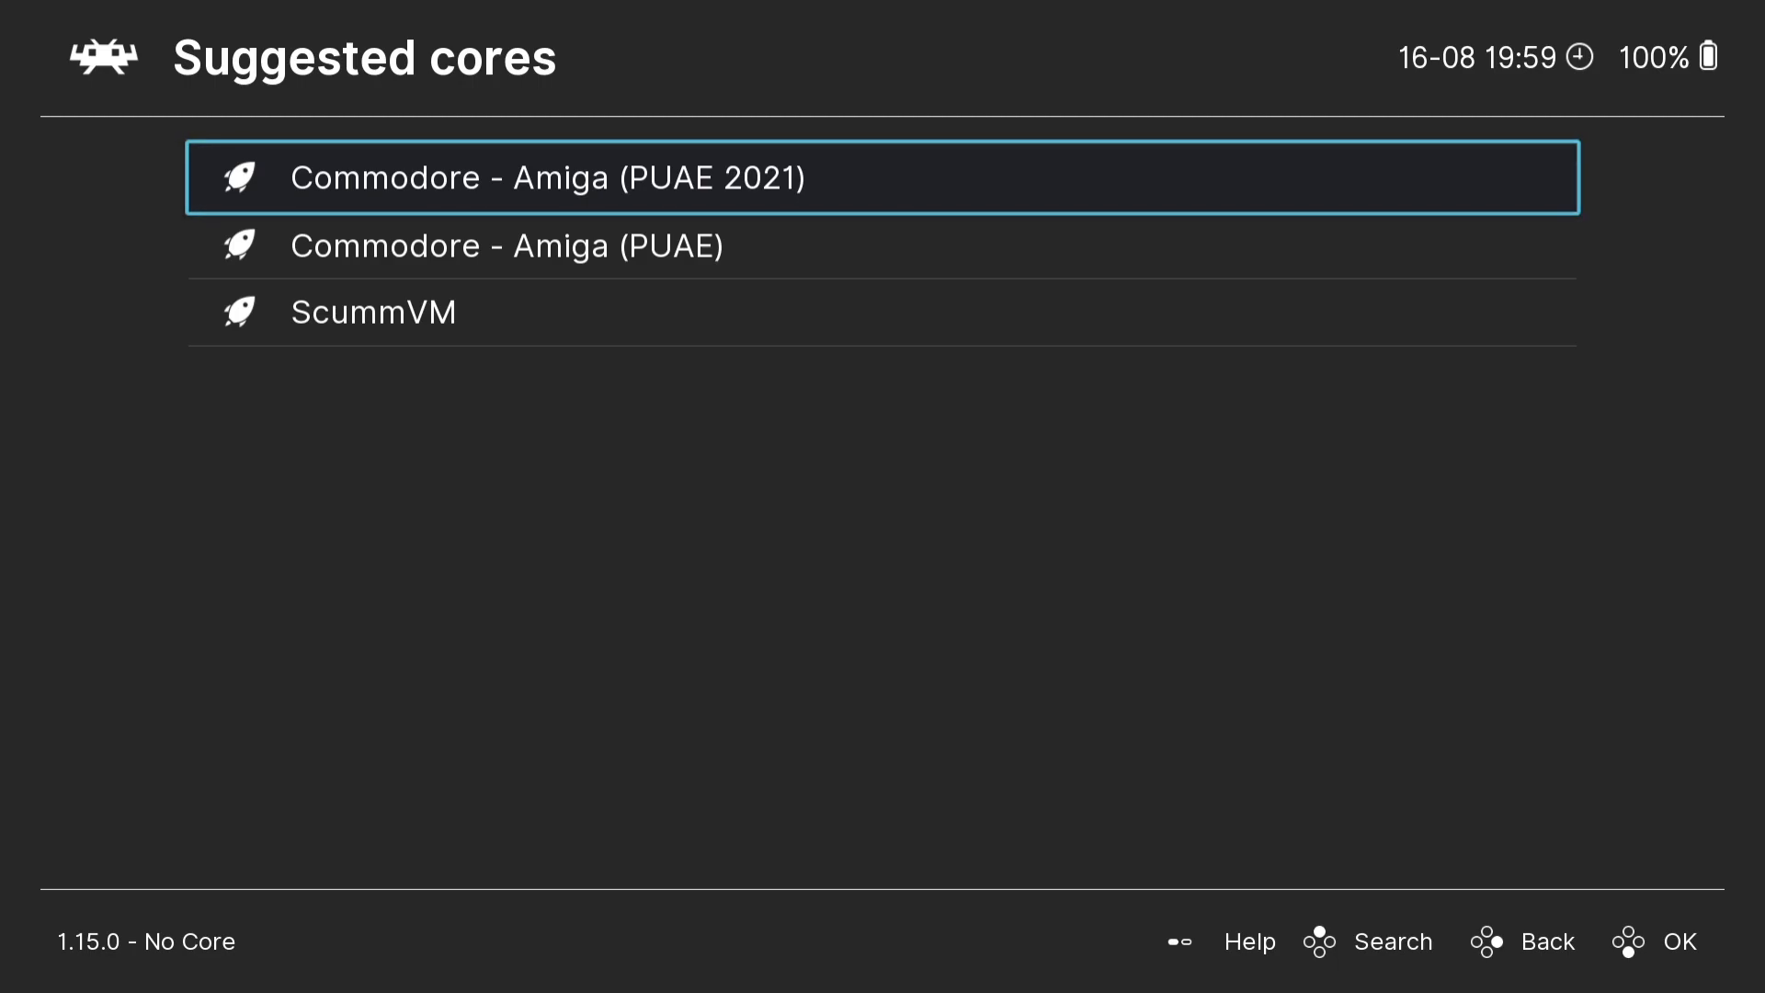
{"action": "key", "text": "Down"}
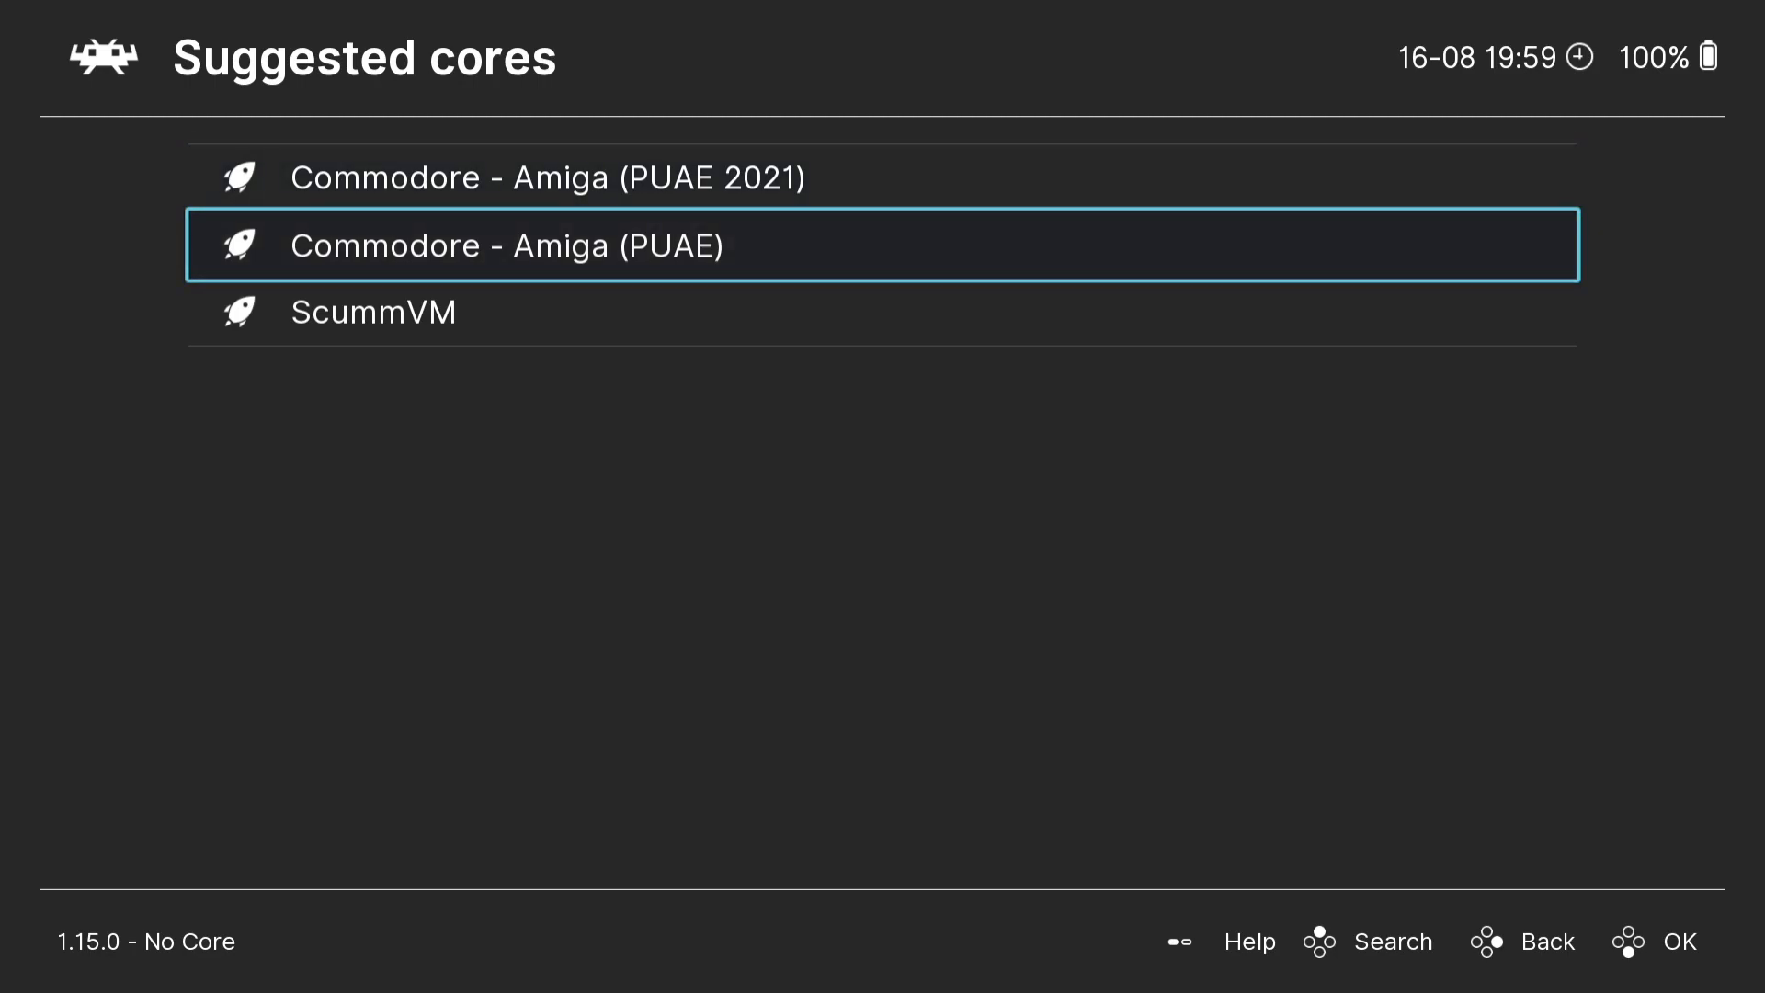
{"action": "key", "text": "Up"}
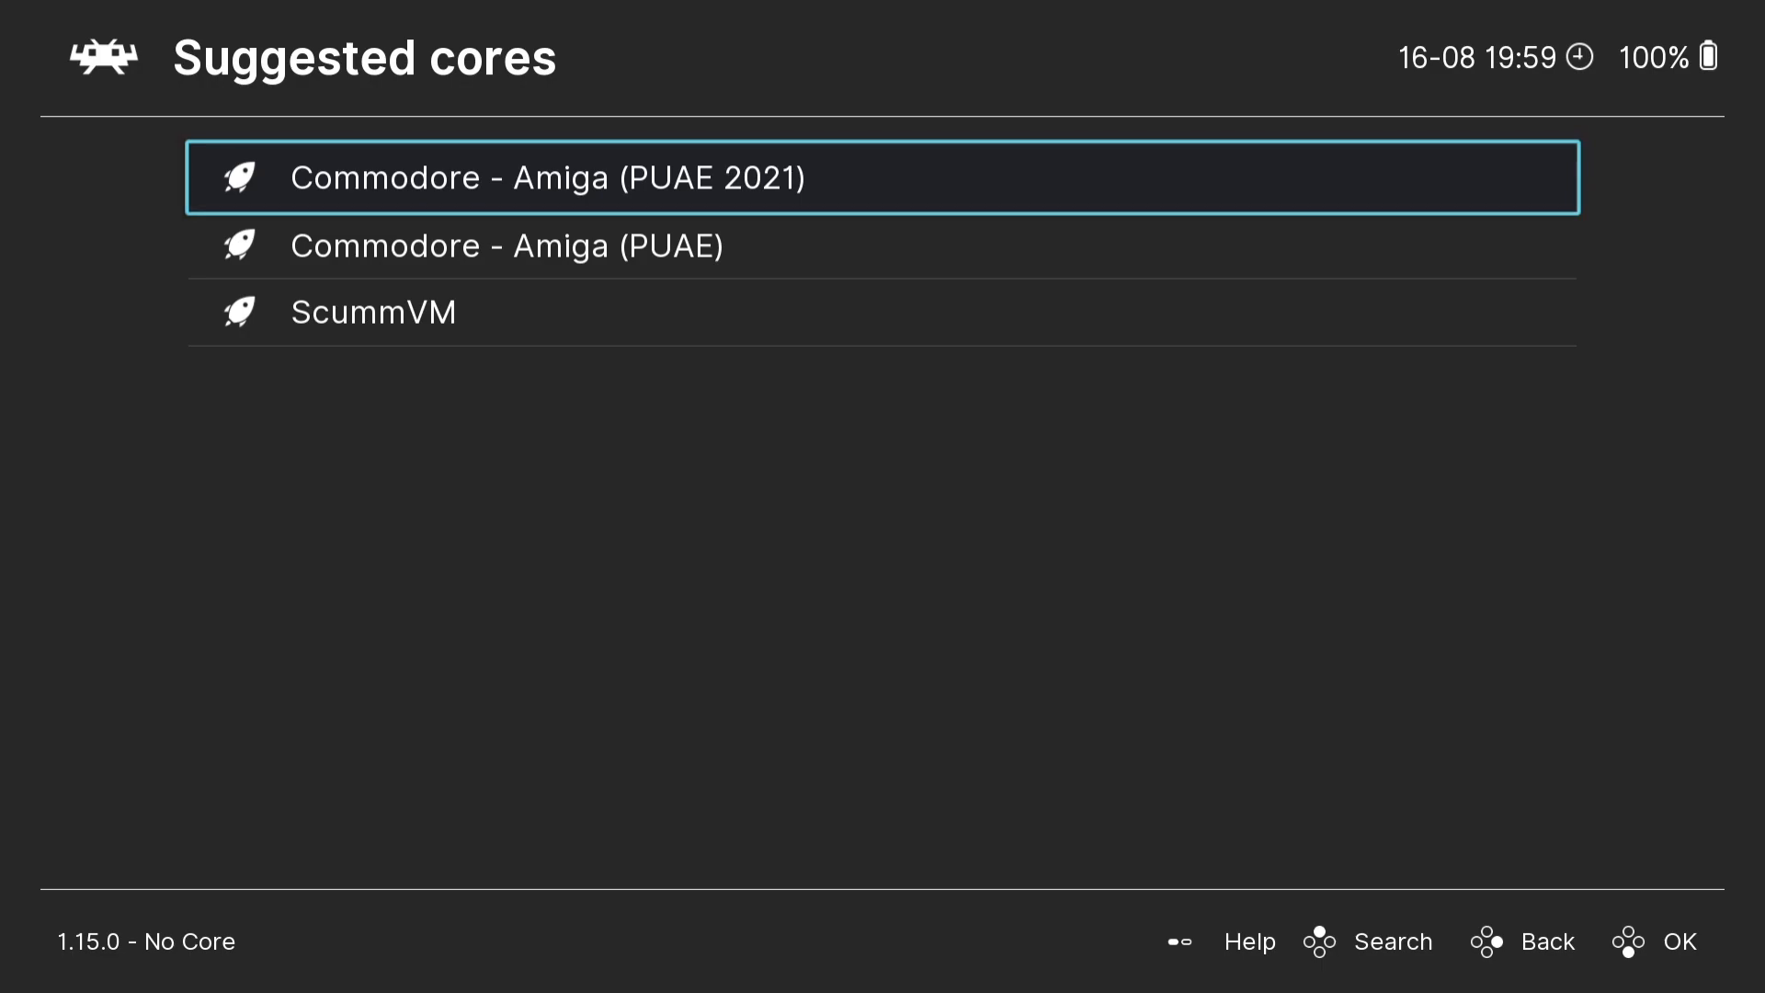
{"action": "key", "text": "Return"}
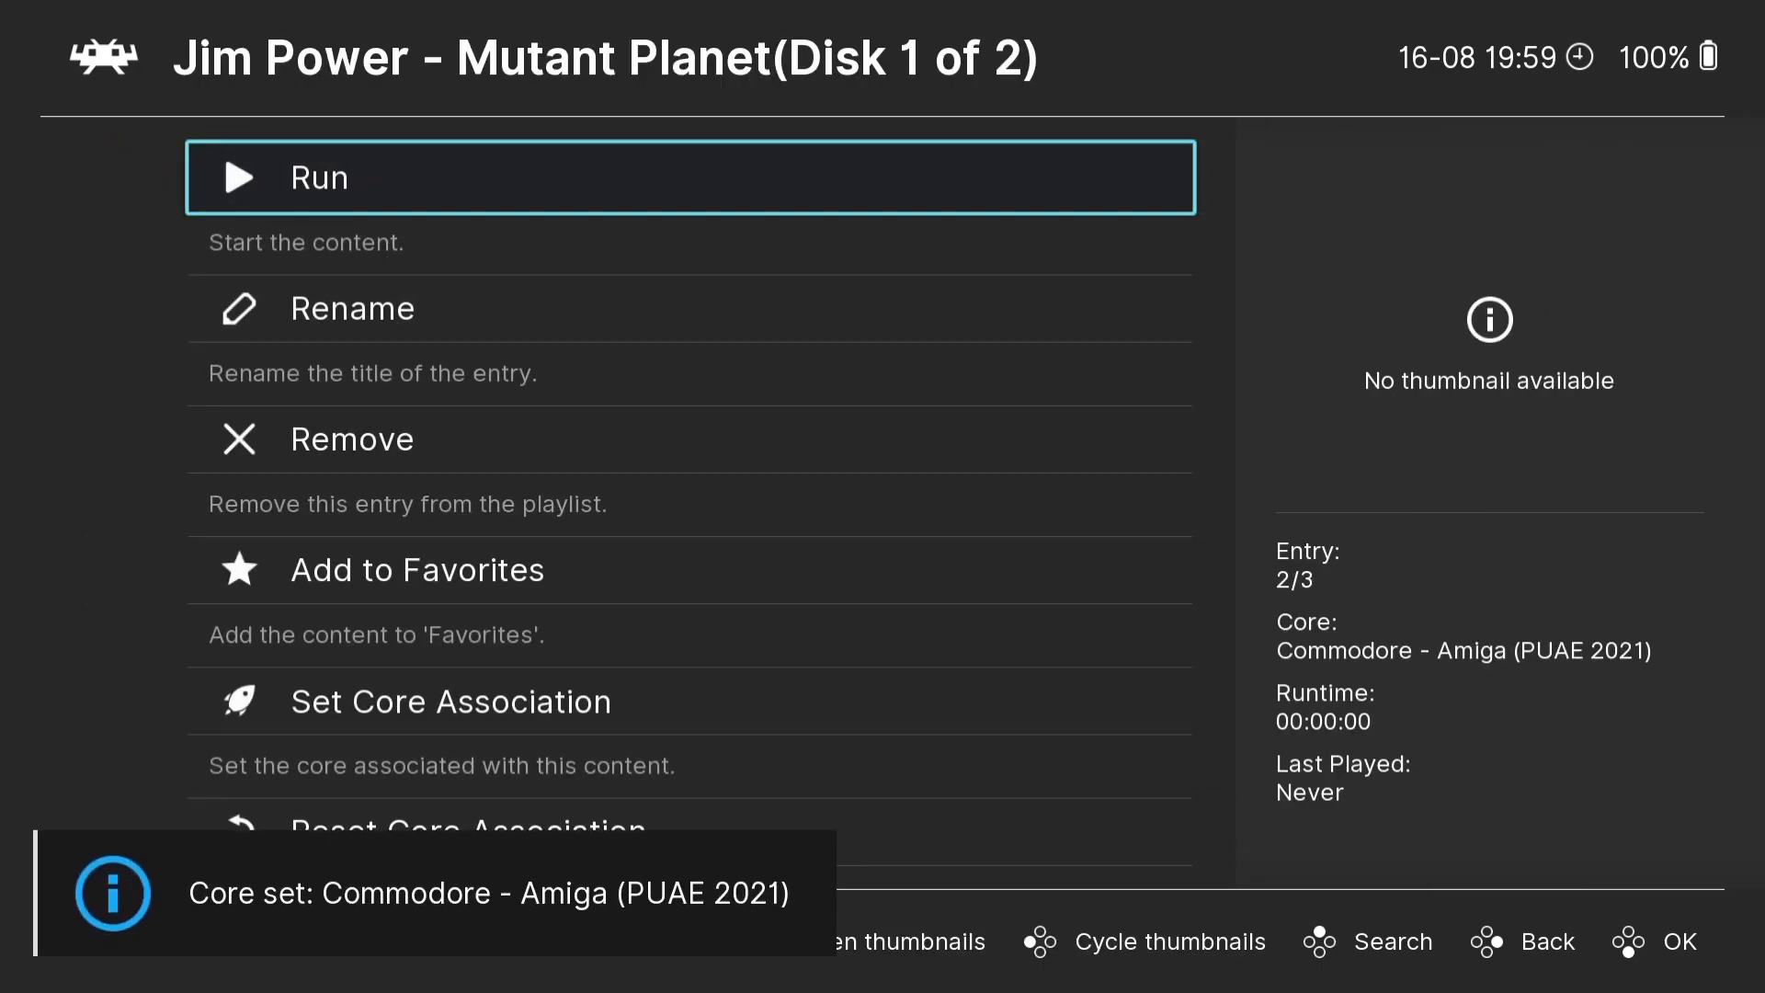
{"action": "key", "text": "Return"}
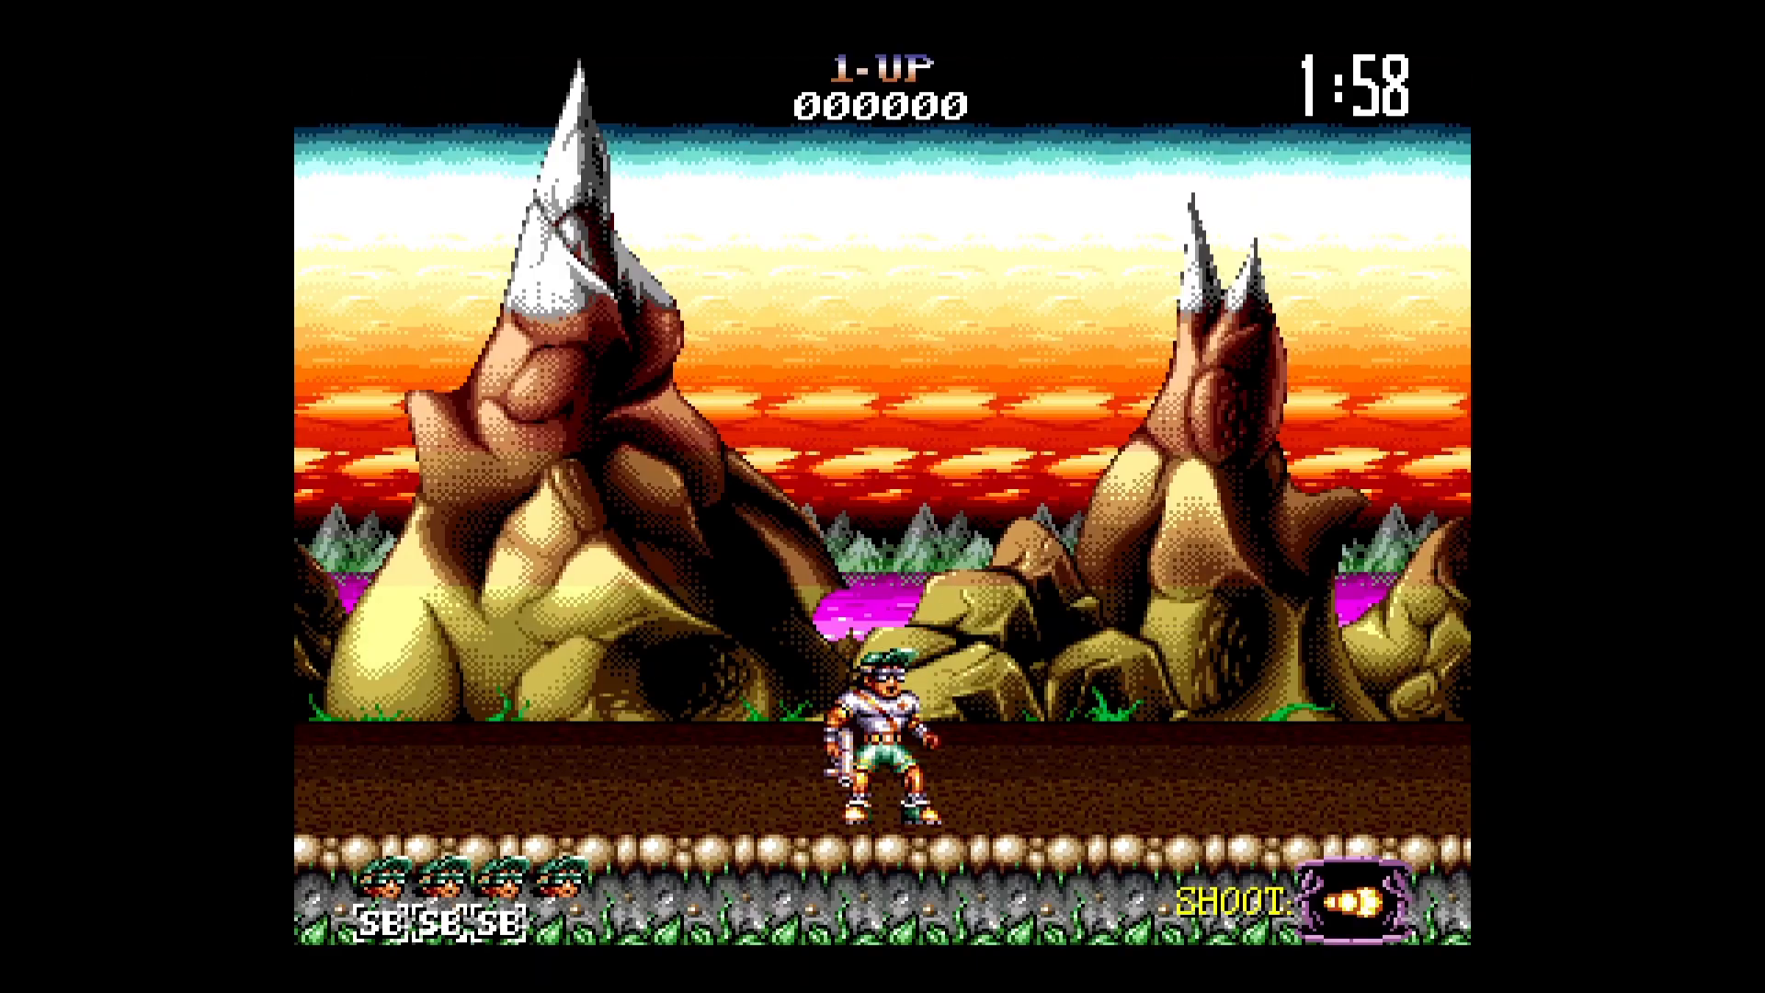
- Play the first level of Jim Power, running and jumping over the stepped rock ledges around the large tree
{"action": "key", "text": "Right"}
{"action": "key", "text": "Up"}
{"action": "key", "text": "Up"}
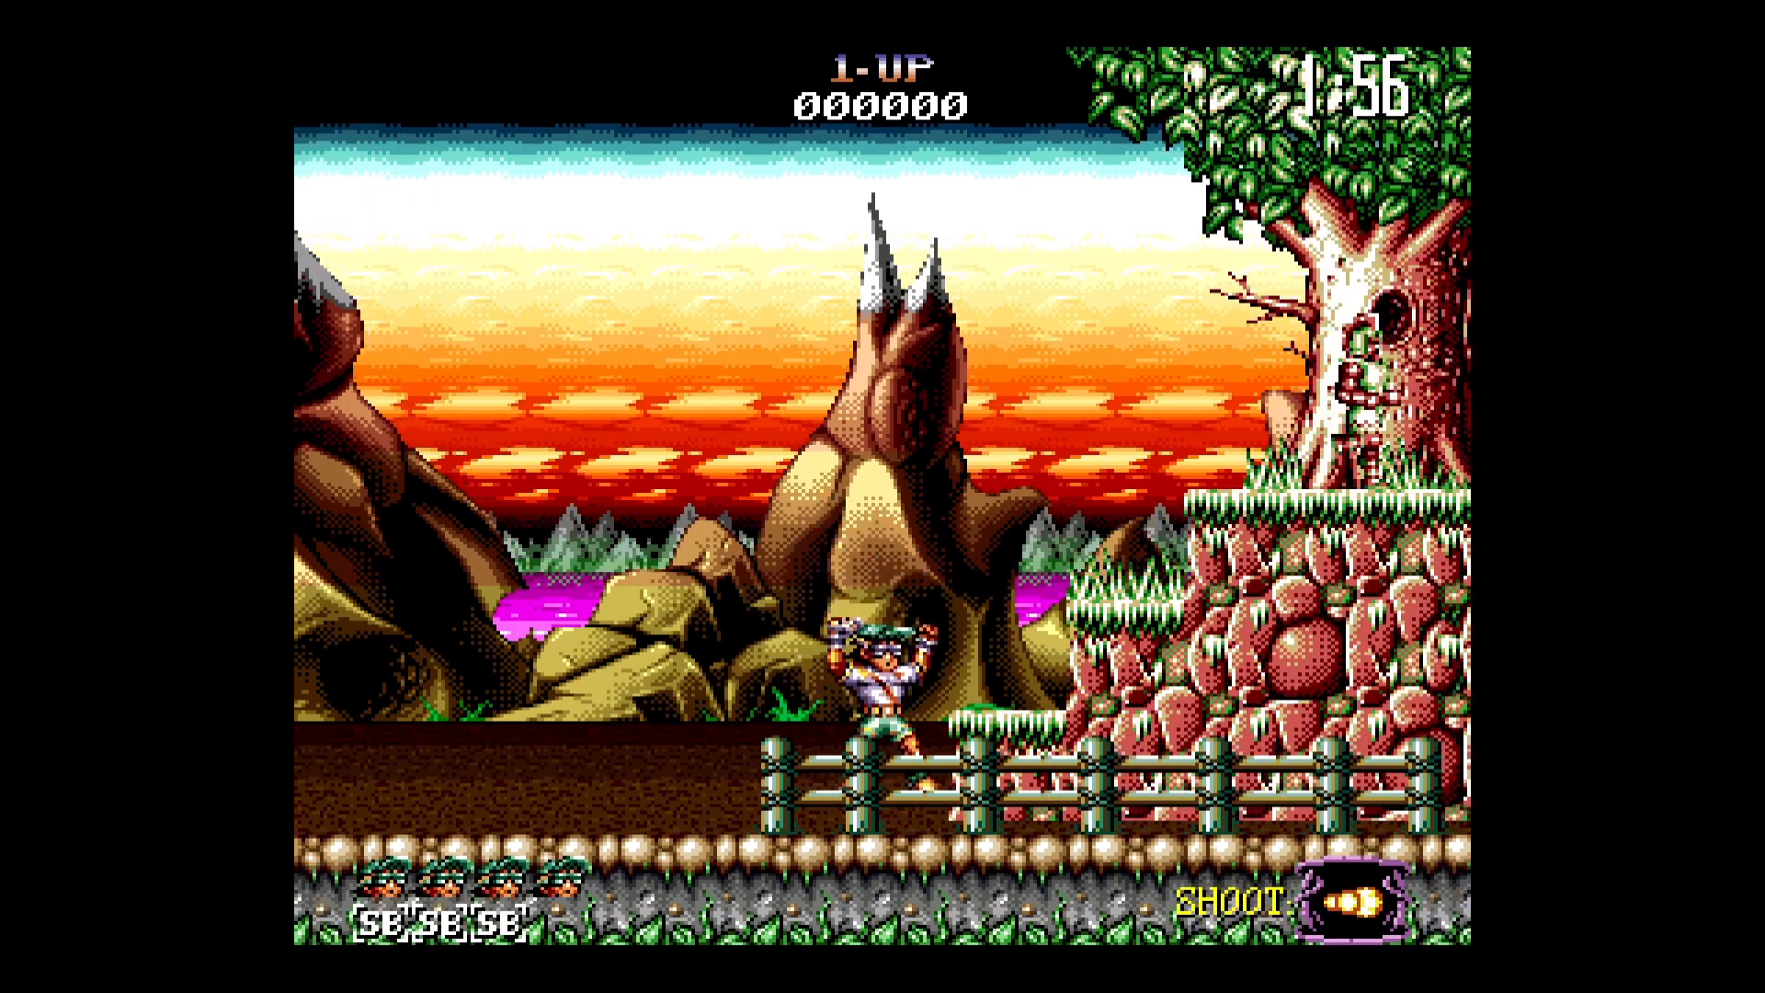
{"action": "key", "text": "Right"}
{"action": "key", "text": "Up"}
{"action": "key", "text": "Up"}
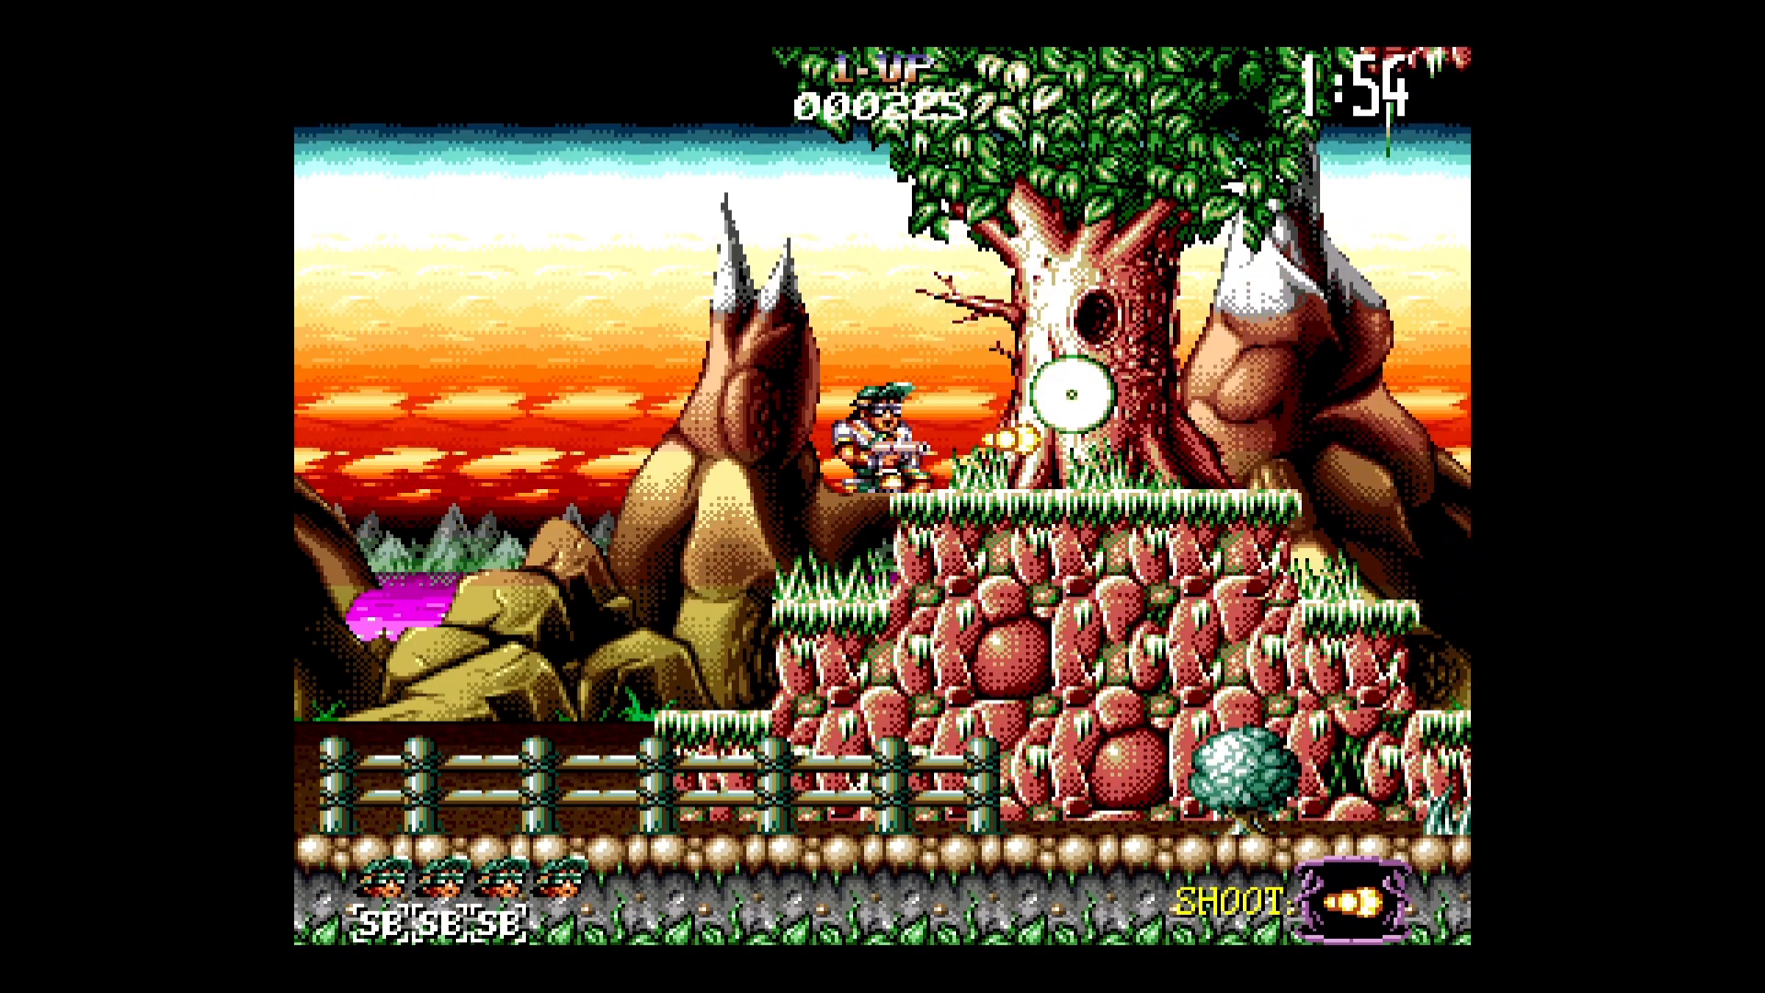
{"action": "key", "text": "Right"}
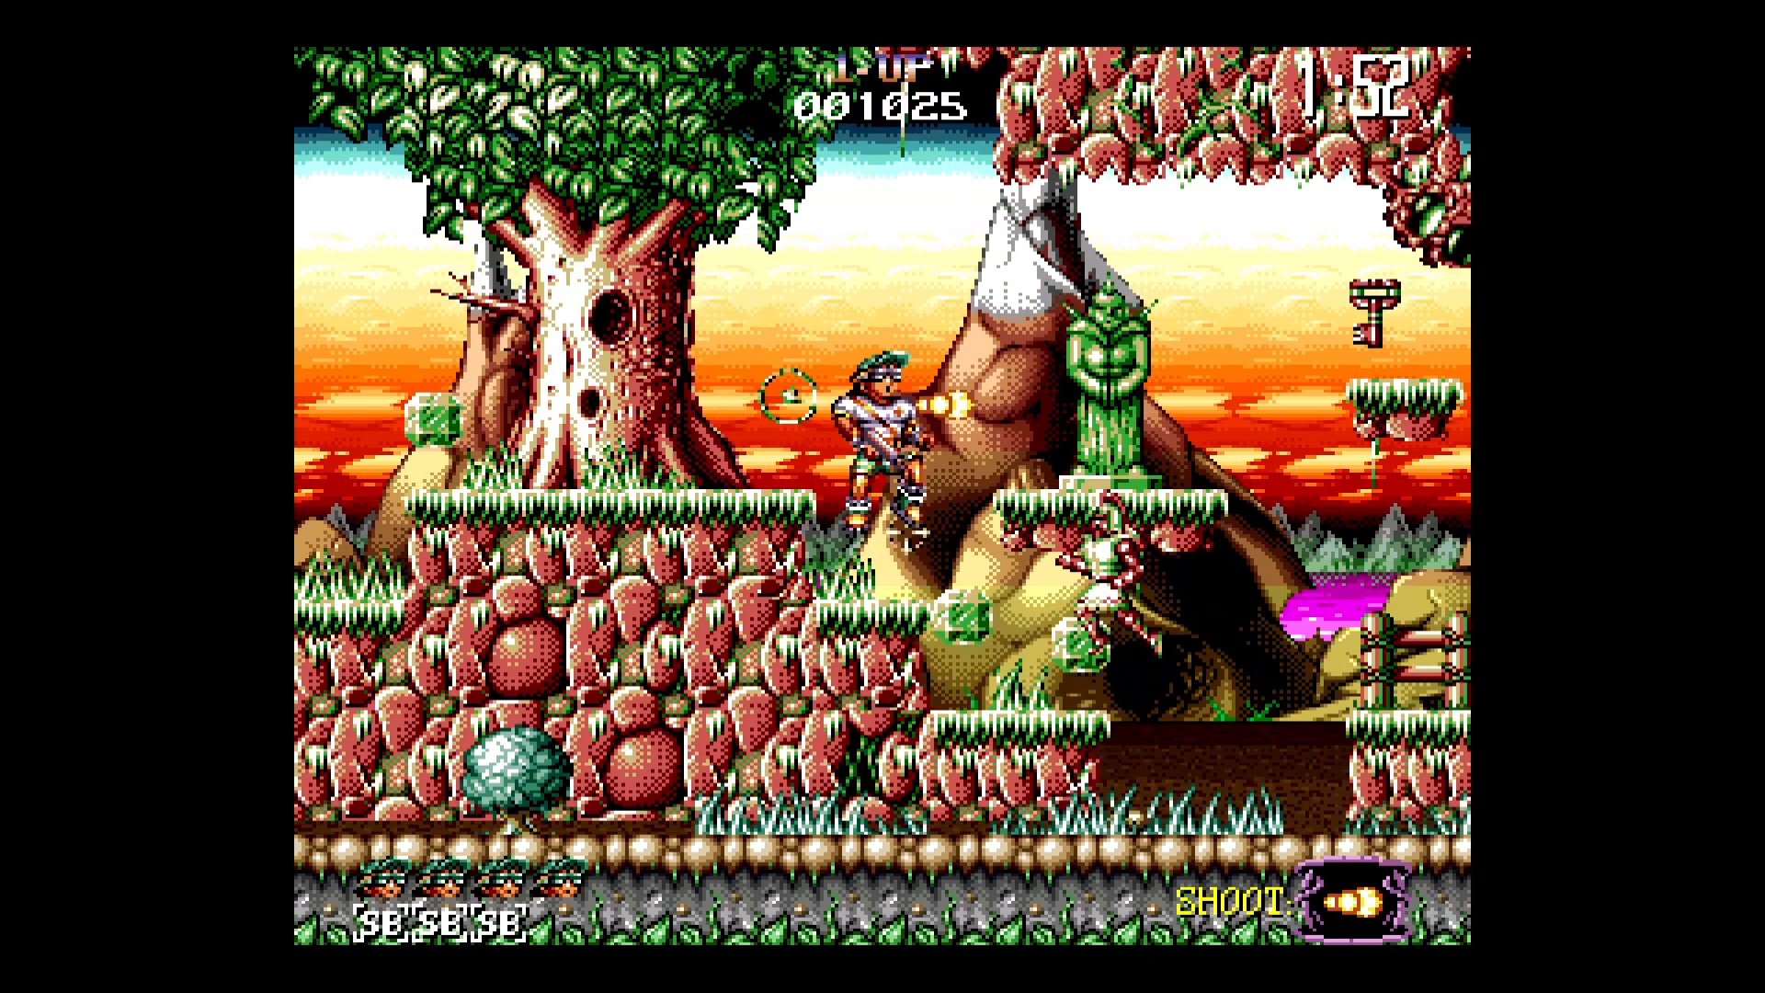
{"action": "key", "text": "Left"}
{"action": "key", "text": "Up"}
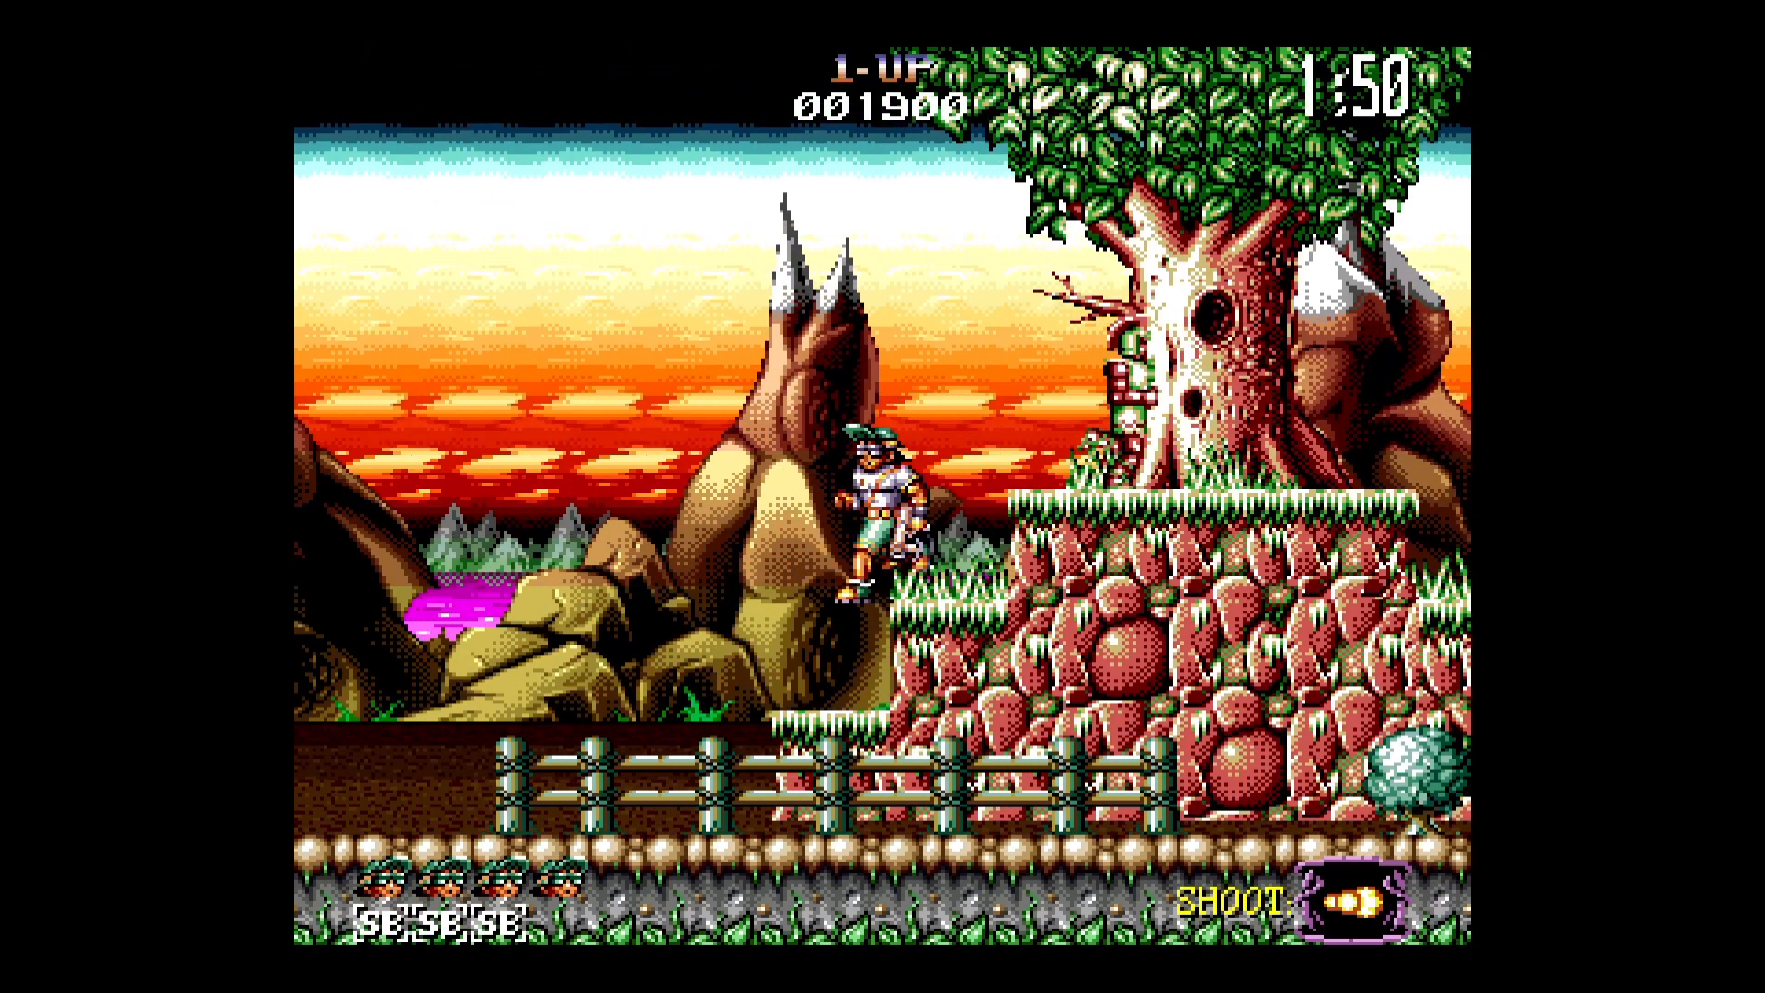
{"action": "key", "text": "Right"}
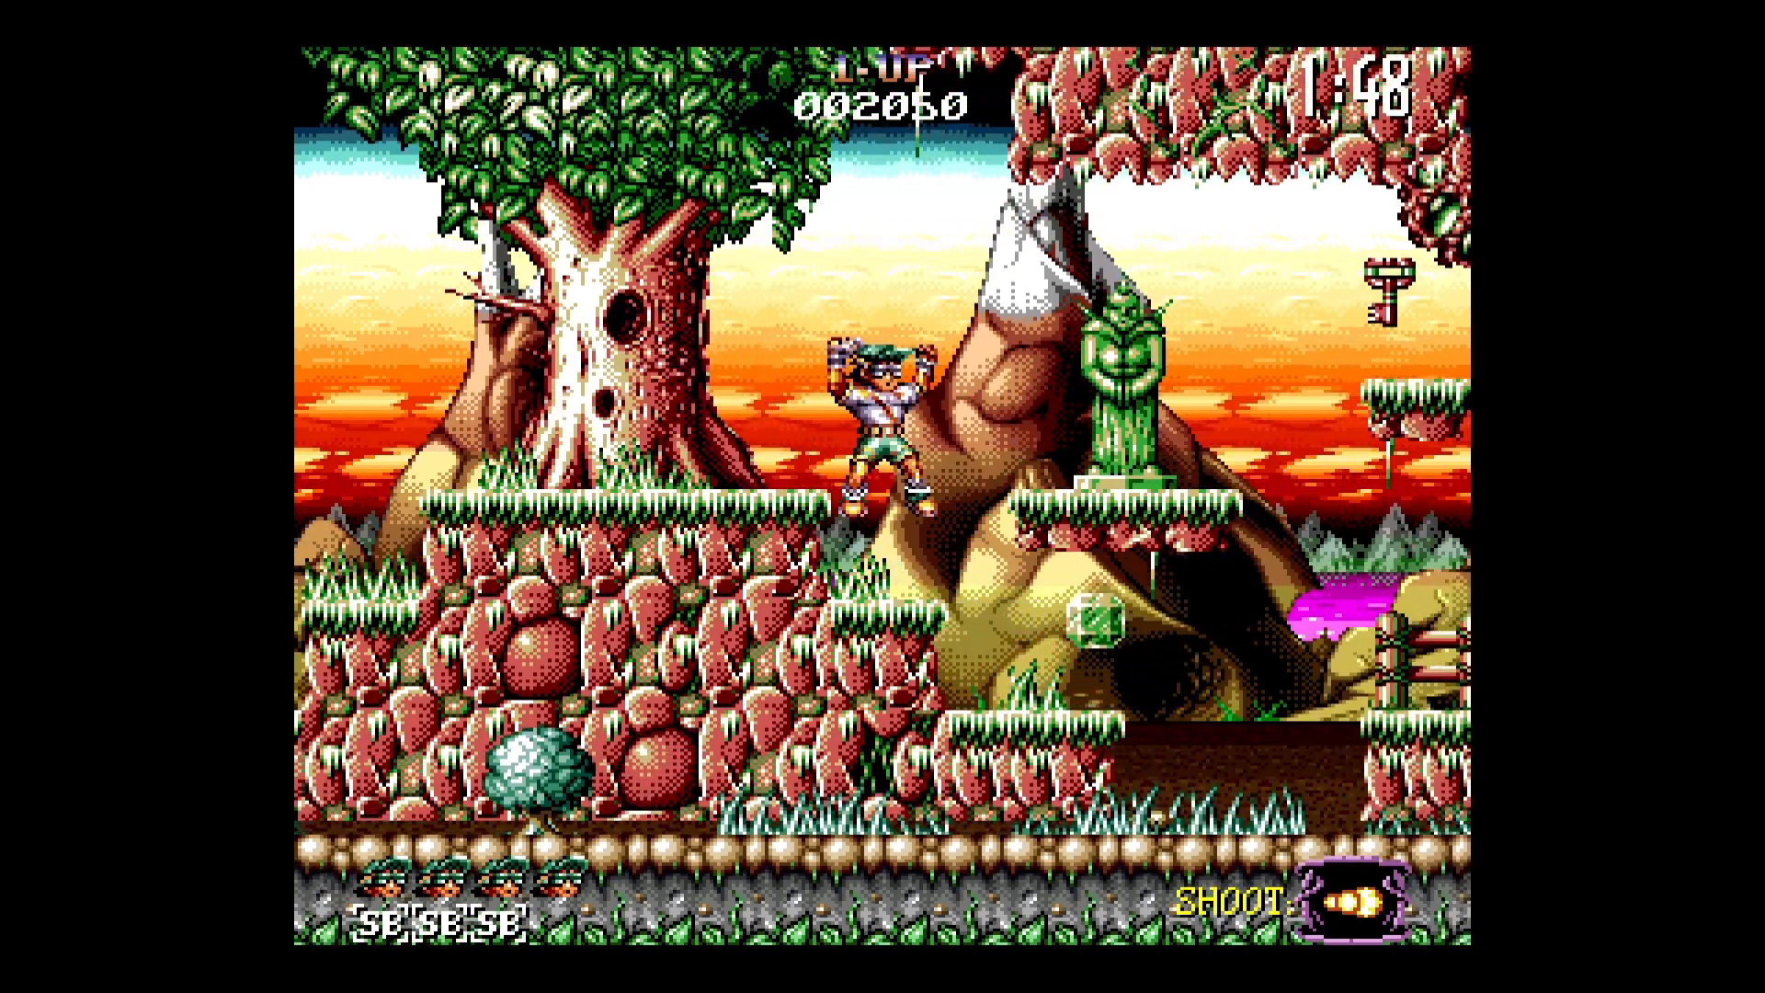
- Jump past the green statue's platform and collect the floating key above the small ledge
{"action": "key", "text": "Left"}
{"action": "key", "text": "Up"}
{"action": "key", "text": "Right"}
{"action": "key", "text": "Up"}
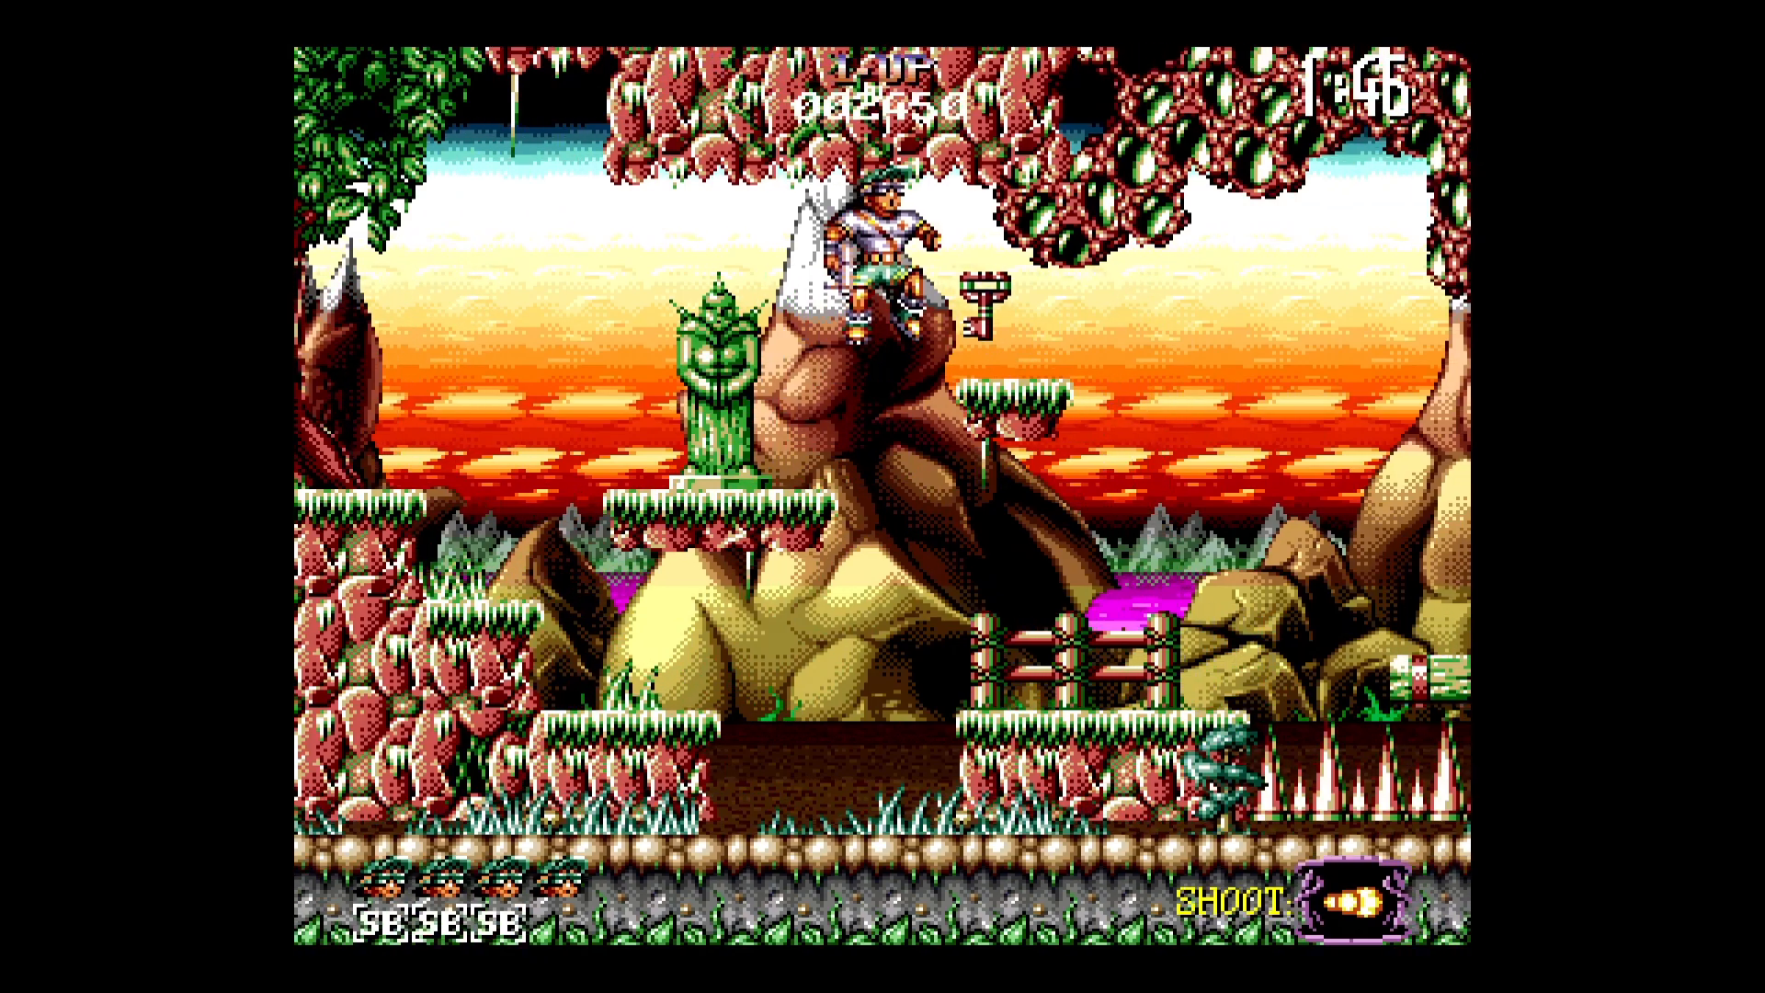
{"action": "key", "text": "Right"}
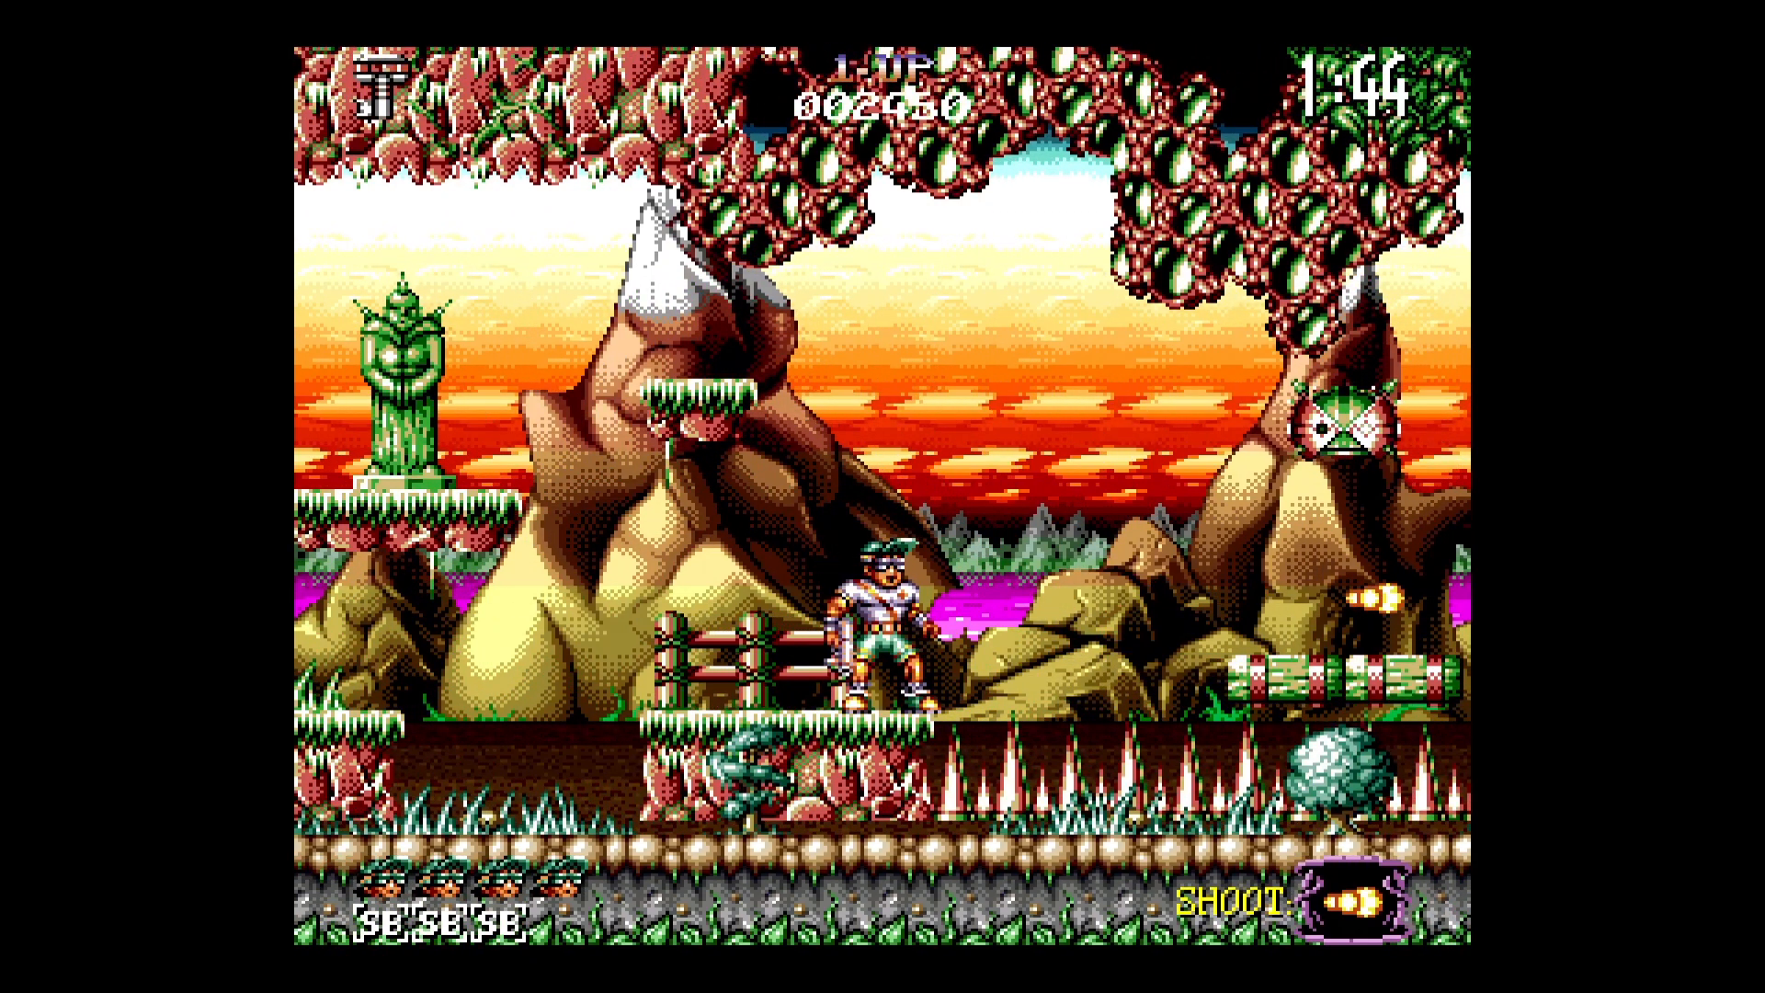
- Jump onto the floating log platforms above the spikes and try to cross them
{"action": "key", "text": "Right"}
{"action": "key", "text": "Up"}
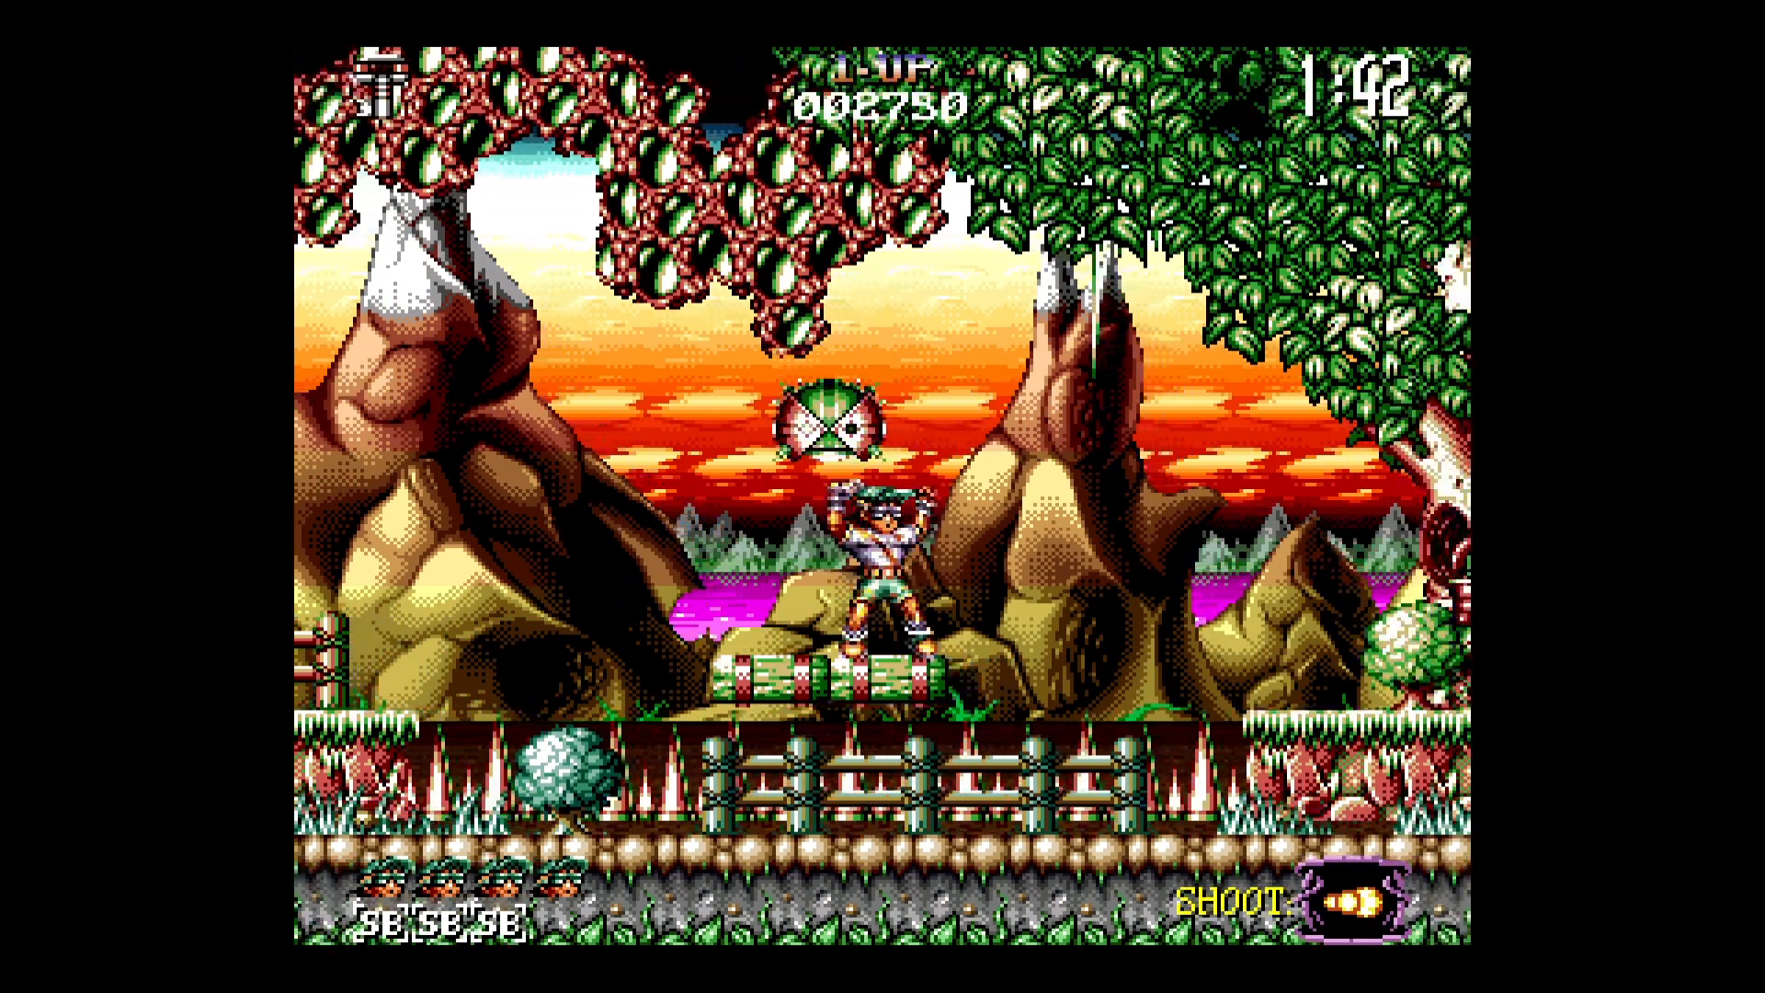
{"action": "key", "text": "Up"}
{"action": "key", "text": "Right"}
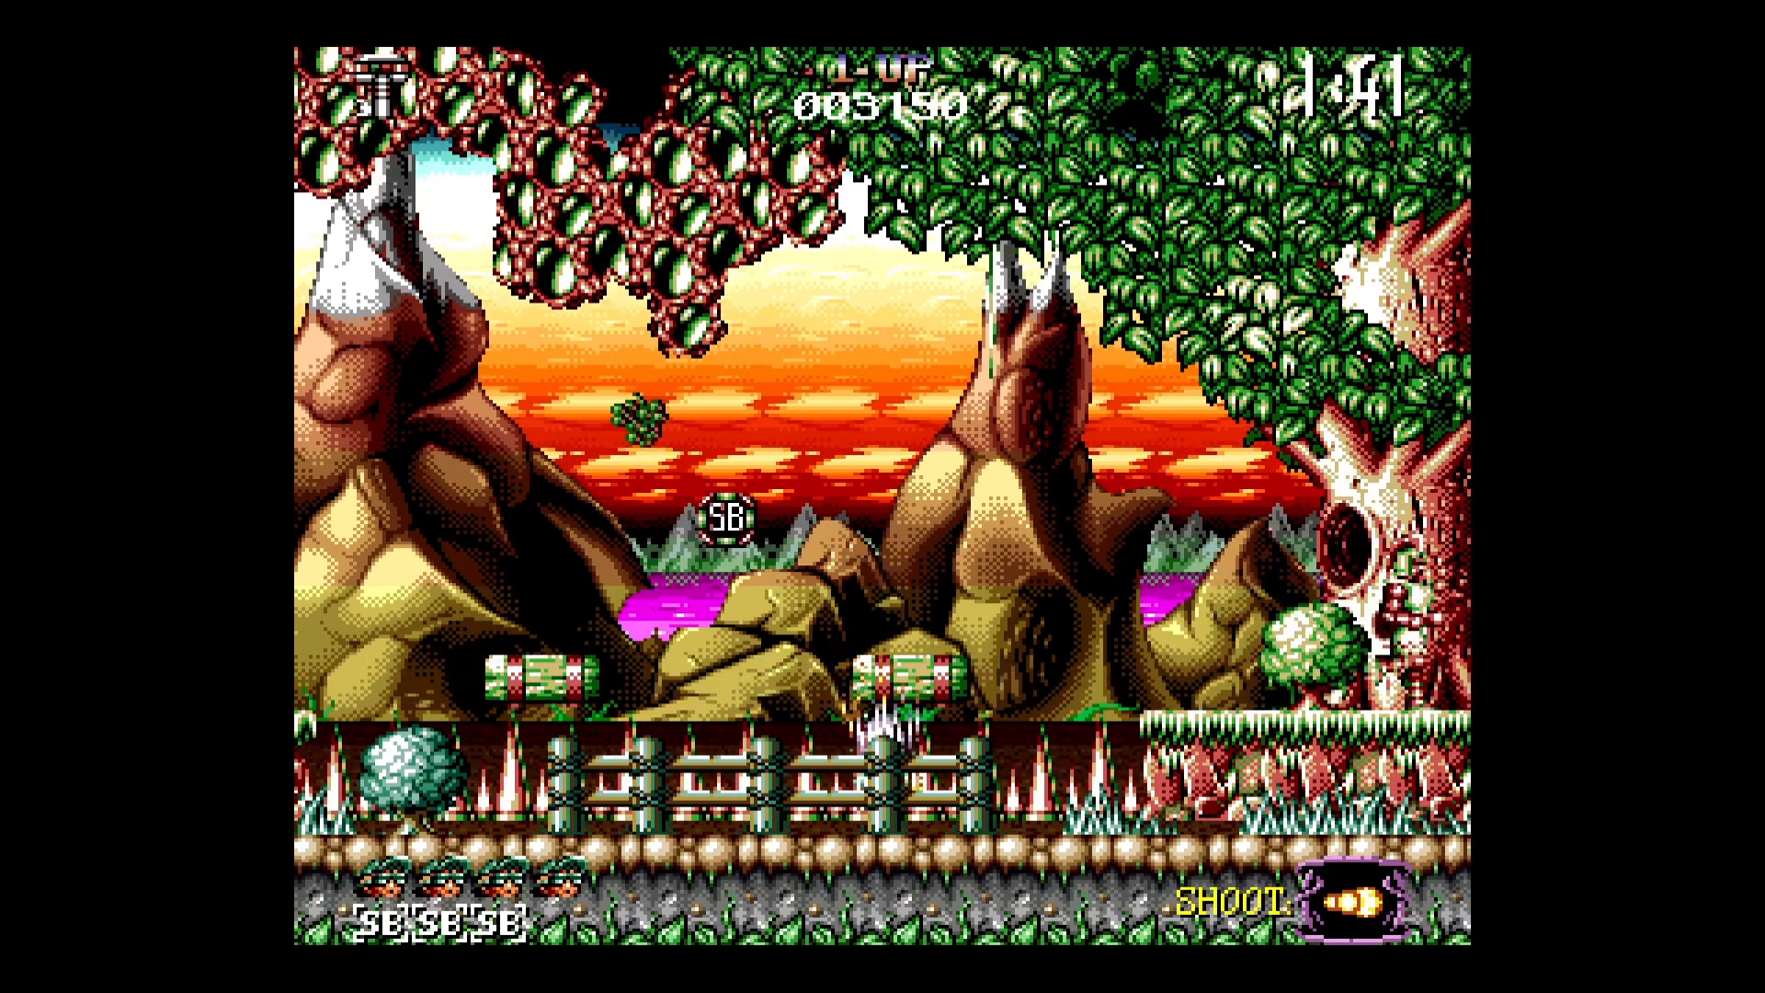
- Pause the game and open its Disc Control options
{"action": "key", "text": "F1"}
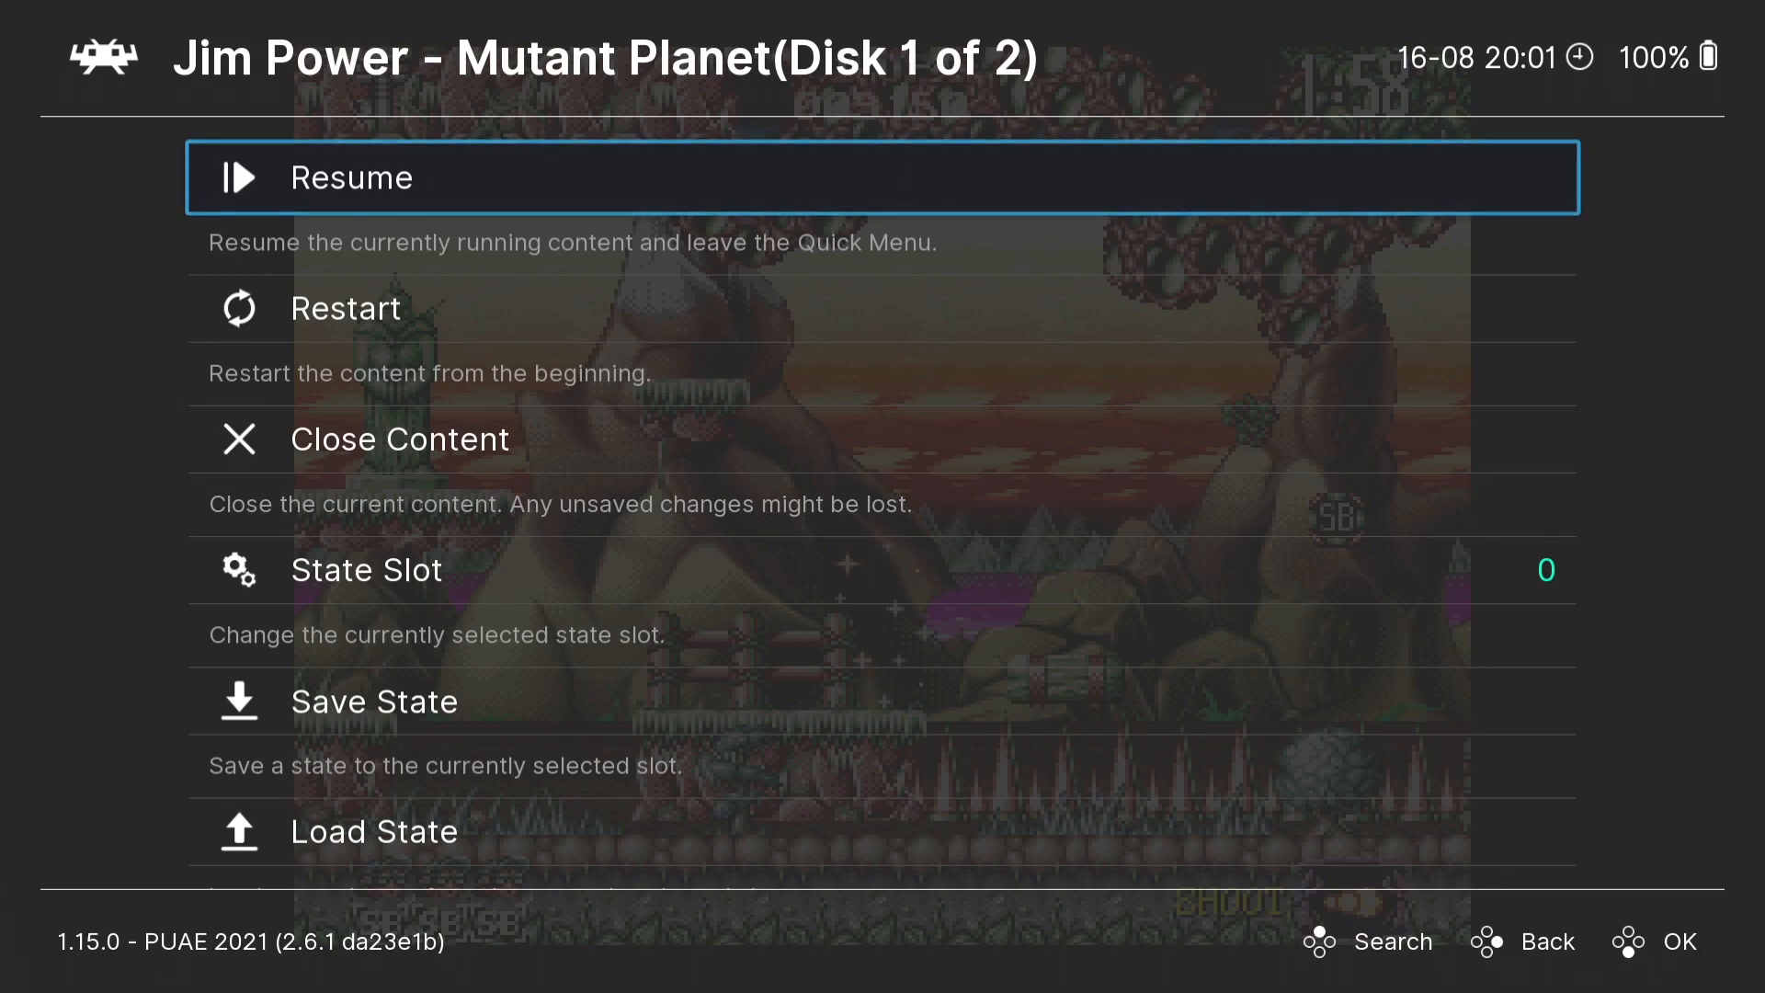
{"action": "key", "text": "Down"}
{"action": "key", "text": "Down"}
{"action": "key", "text": "Down"}
{"action": "key", "text": "Down"}
{"action": "key", "text": "Down"}
{"action": "key", "text": "Down"}
{"action": "key", "text": "Down"}
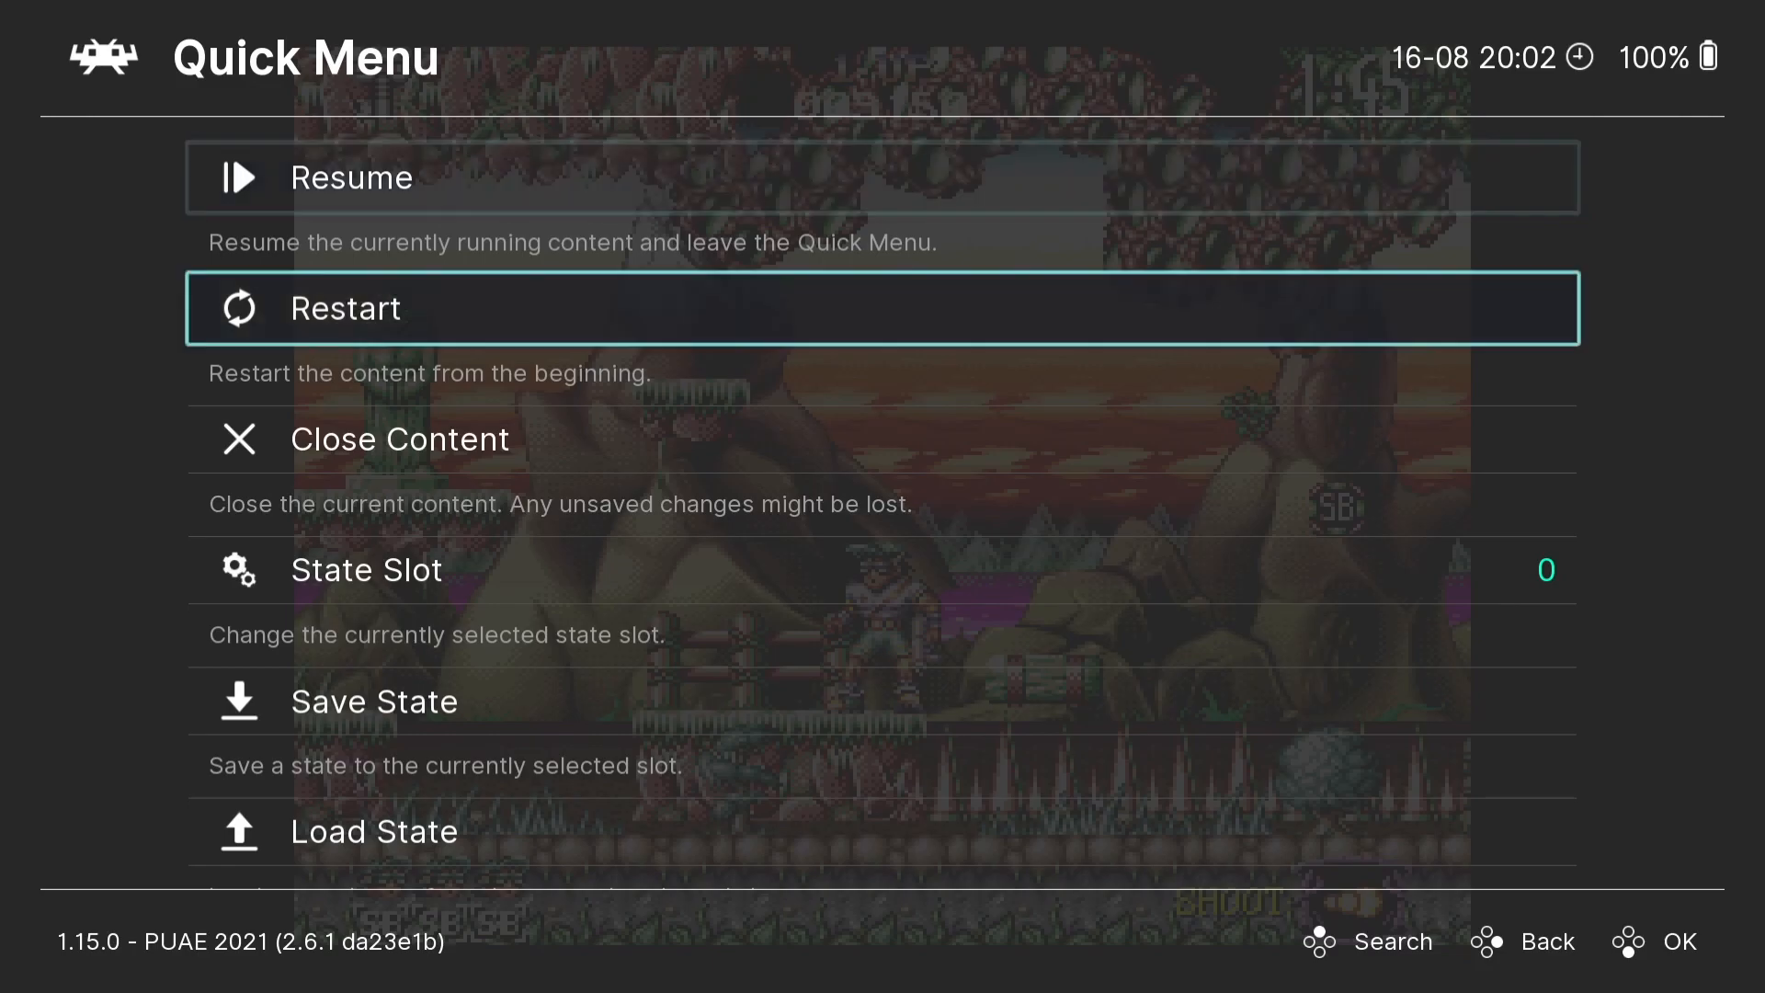
{"action": "key", "text": "Down"}
{"action": "key", "text": "Down"}
{"action": "key", "text": "Down"}
{"action": "key", "text": "Down"}
{"action": "key", "text": "Down"}
{"action": "key", "text": "Down"}
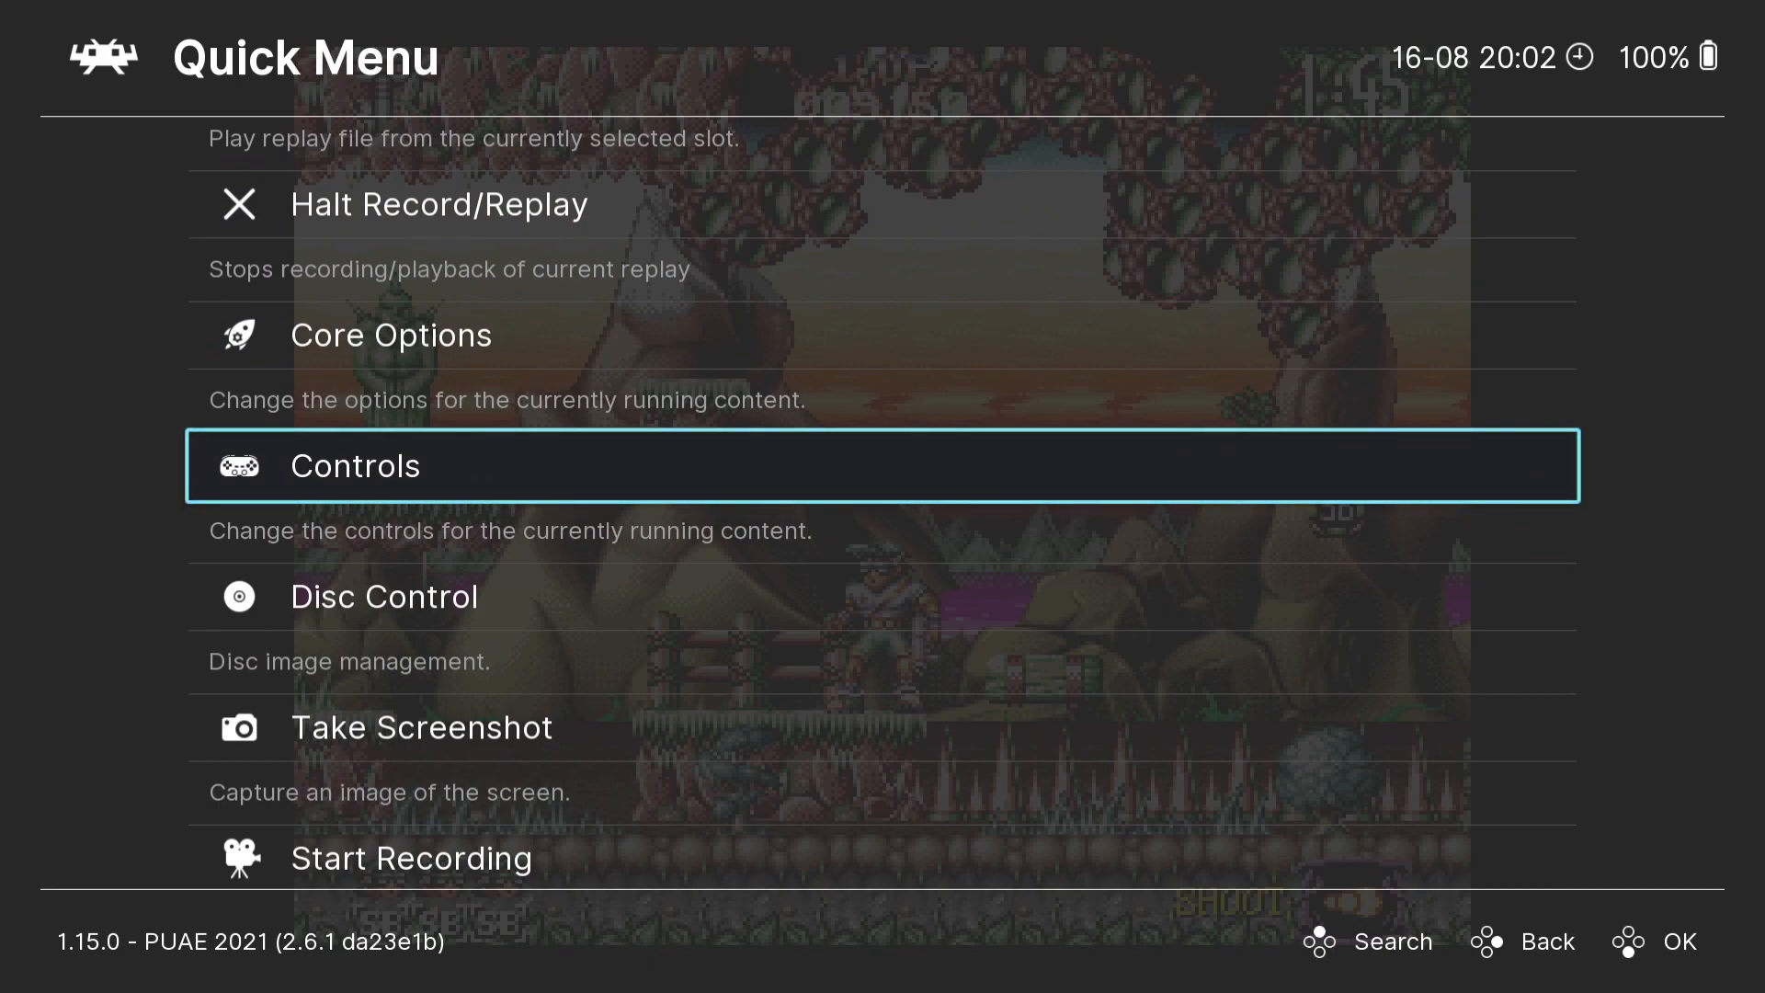
{"action": "key", "text": "Down"}
{"action": "key", "text": "Return"}
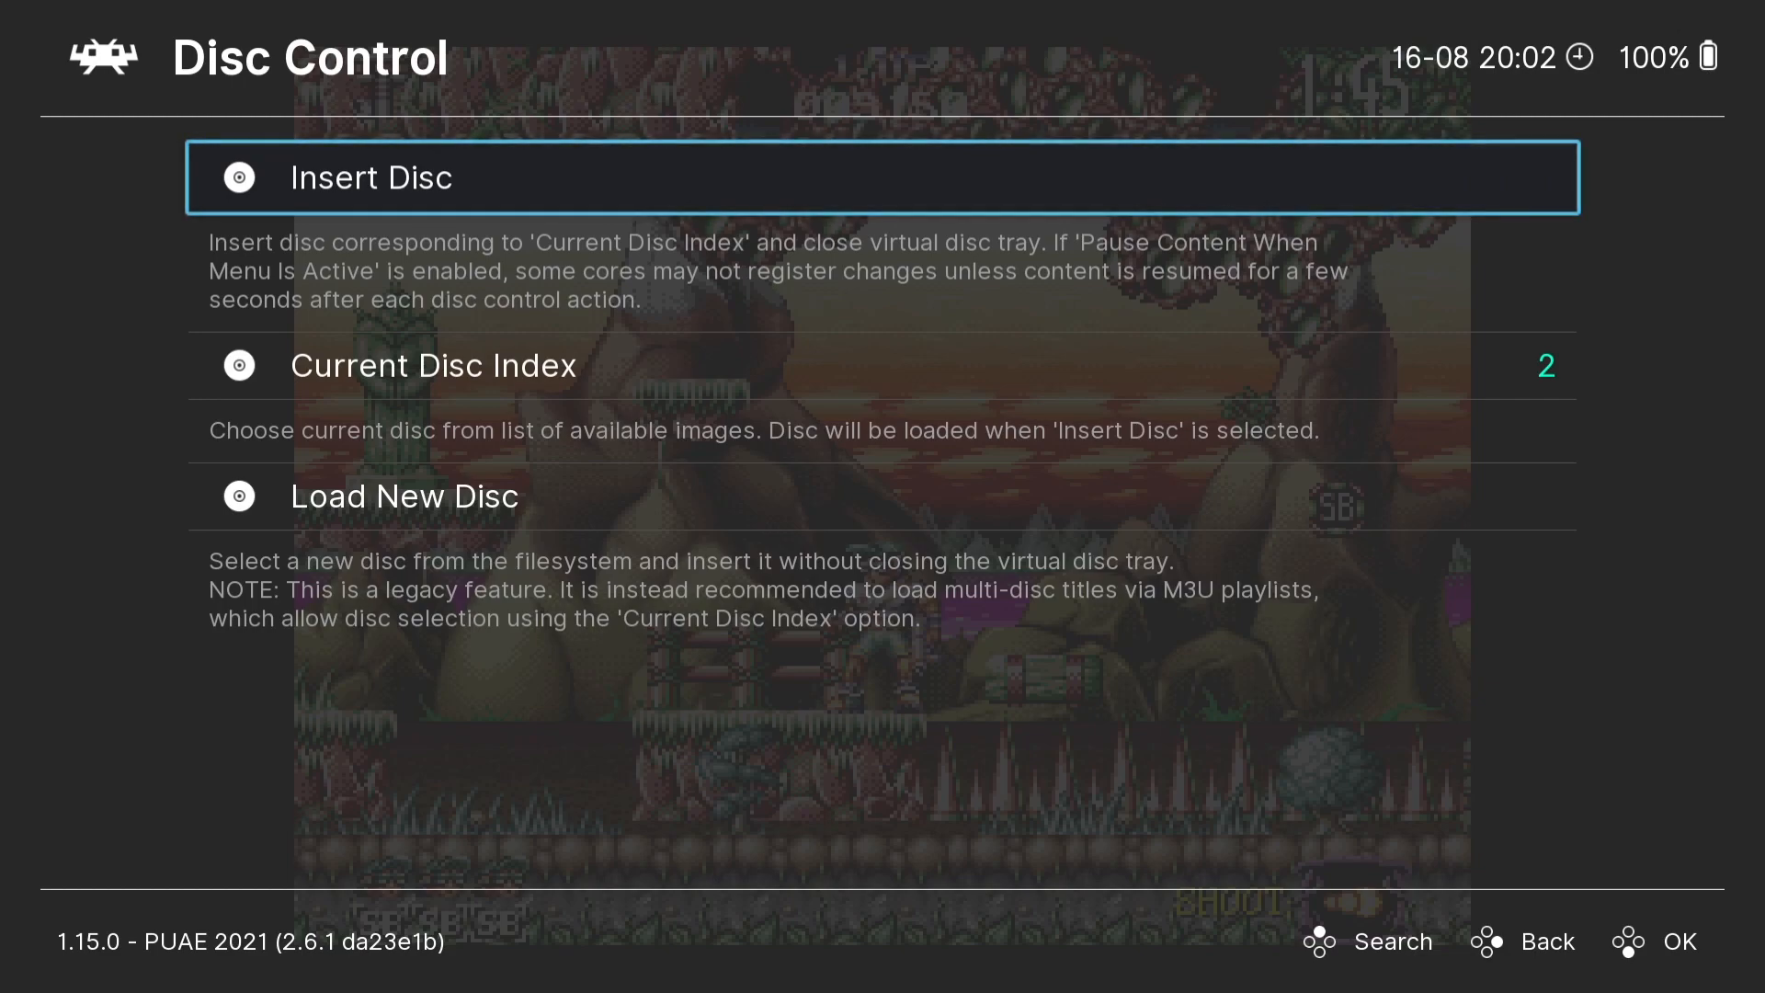
- Load Jim Power - Mutant Planet (1992)(disk 2of2).adf as the new disc
{"action": "key", "text": "Down"}
{"action": "key", "text": "Down"}
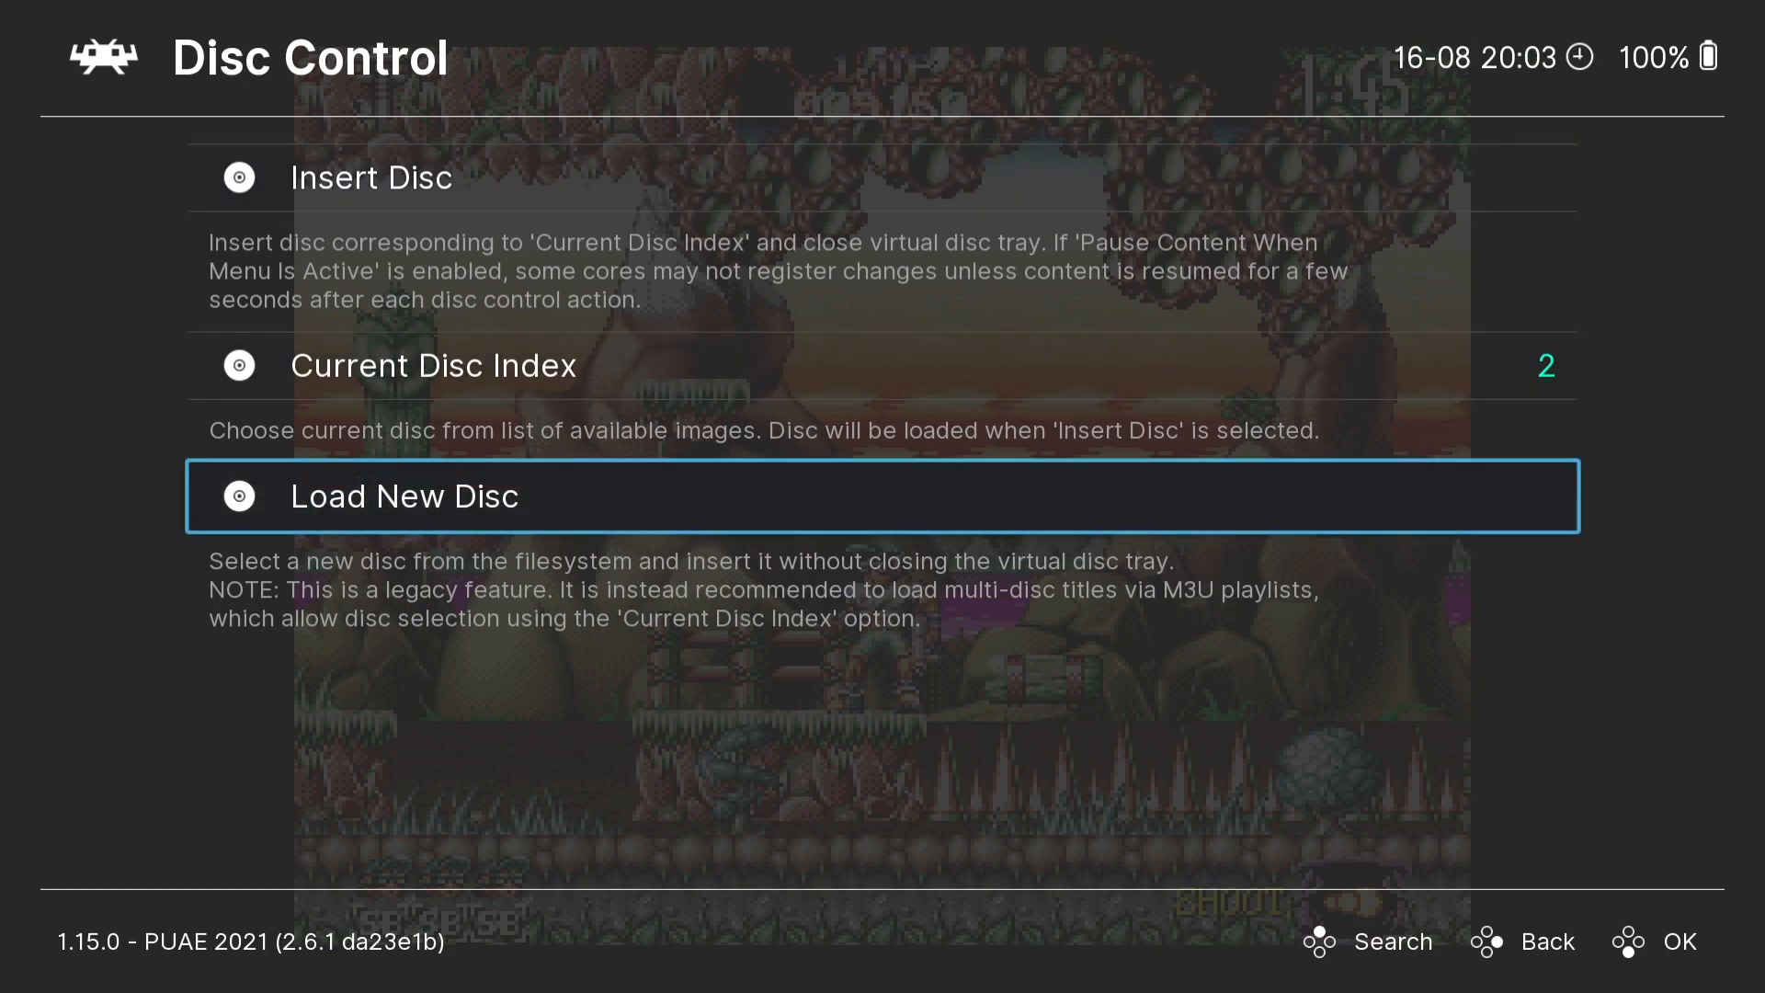
{"action": "key", "text": "Return"}
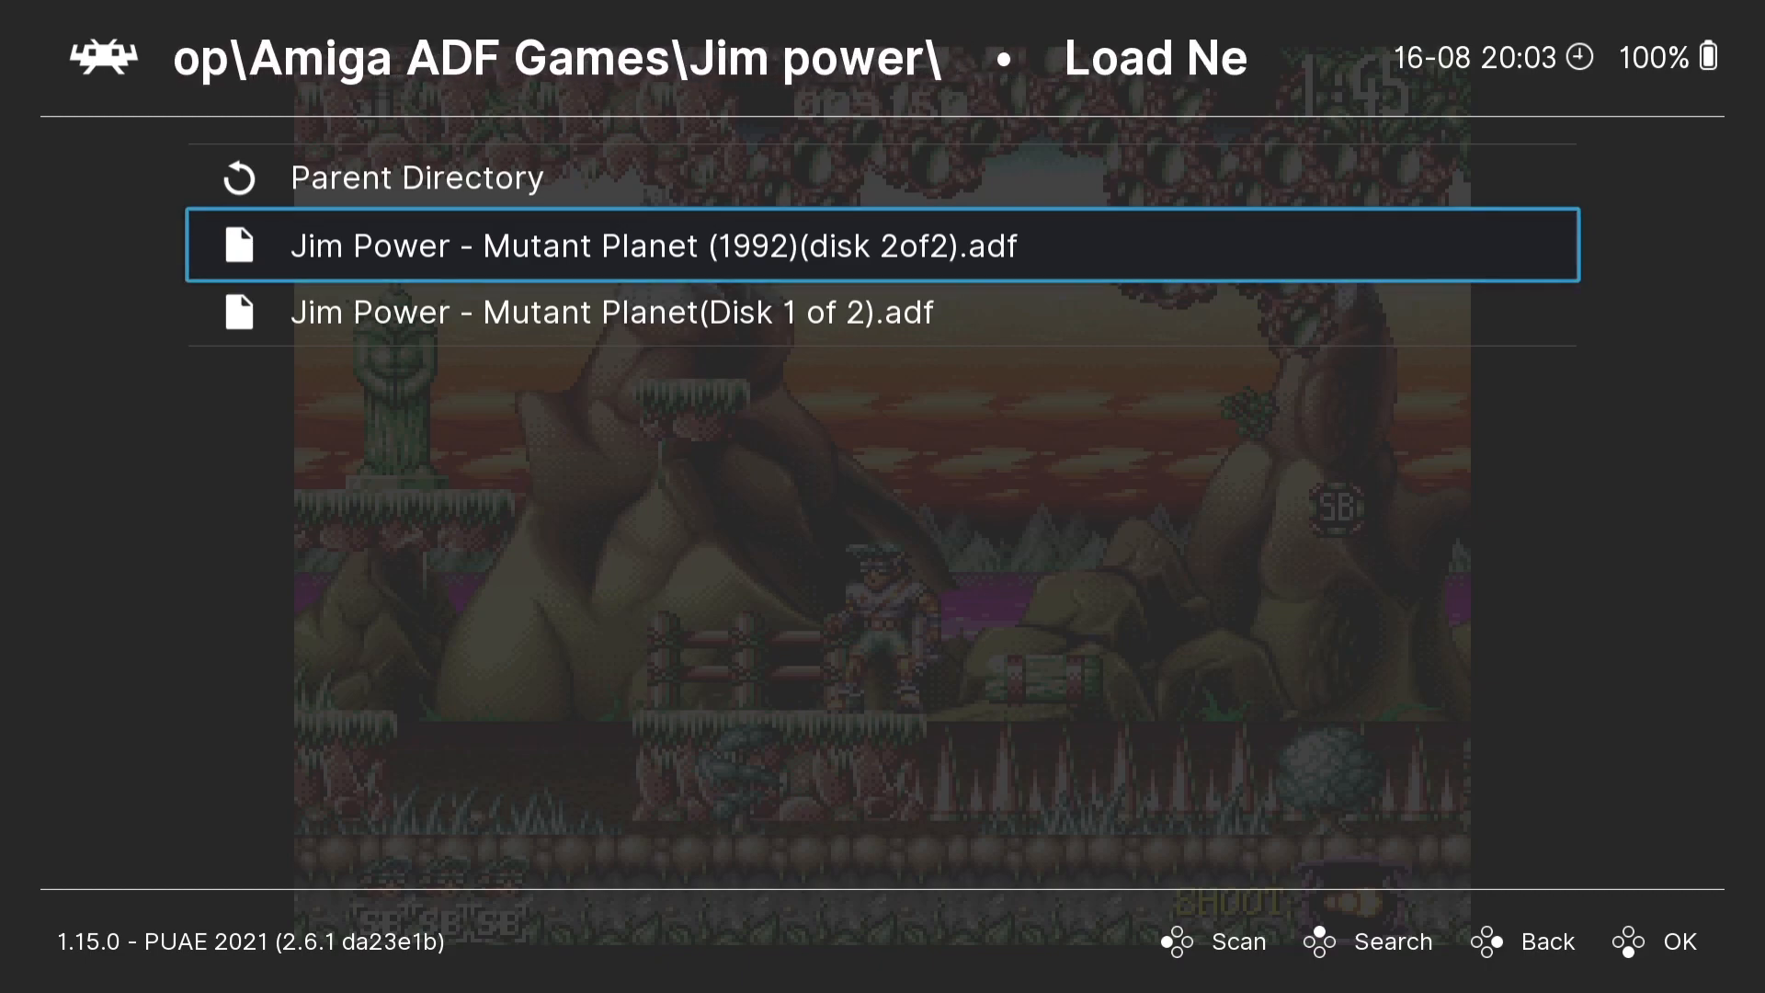
{"action": "key", "text": "Return"}
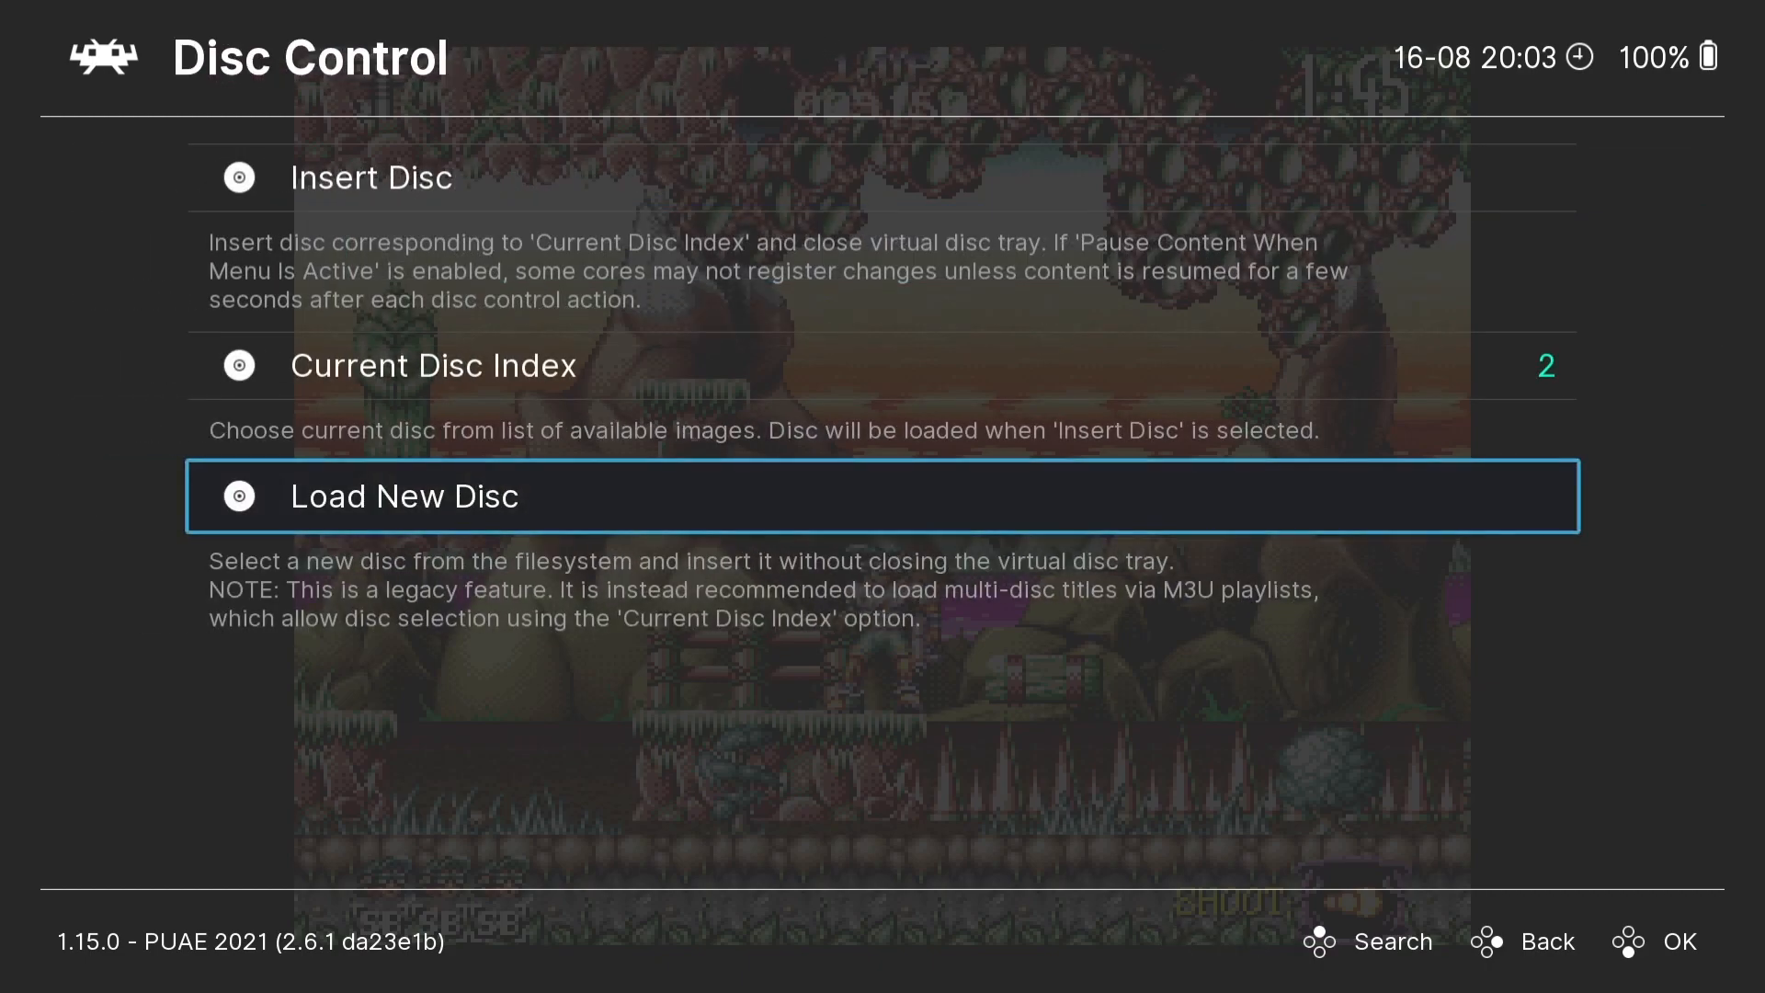
- Set the current disc index to 1, Jim Power - Mutant Planet(Disk 1 of 2), insert that disc and return to the Main Menu
{"action": "key", "text": "Up"}
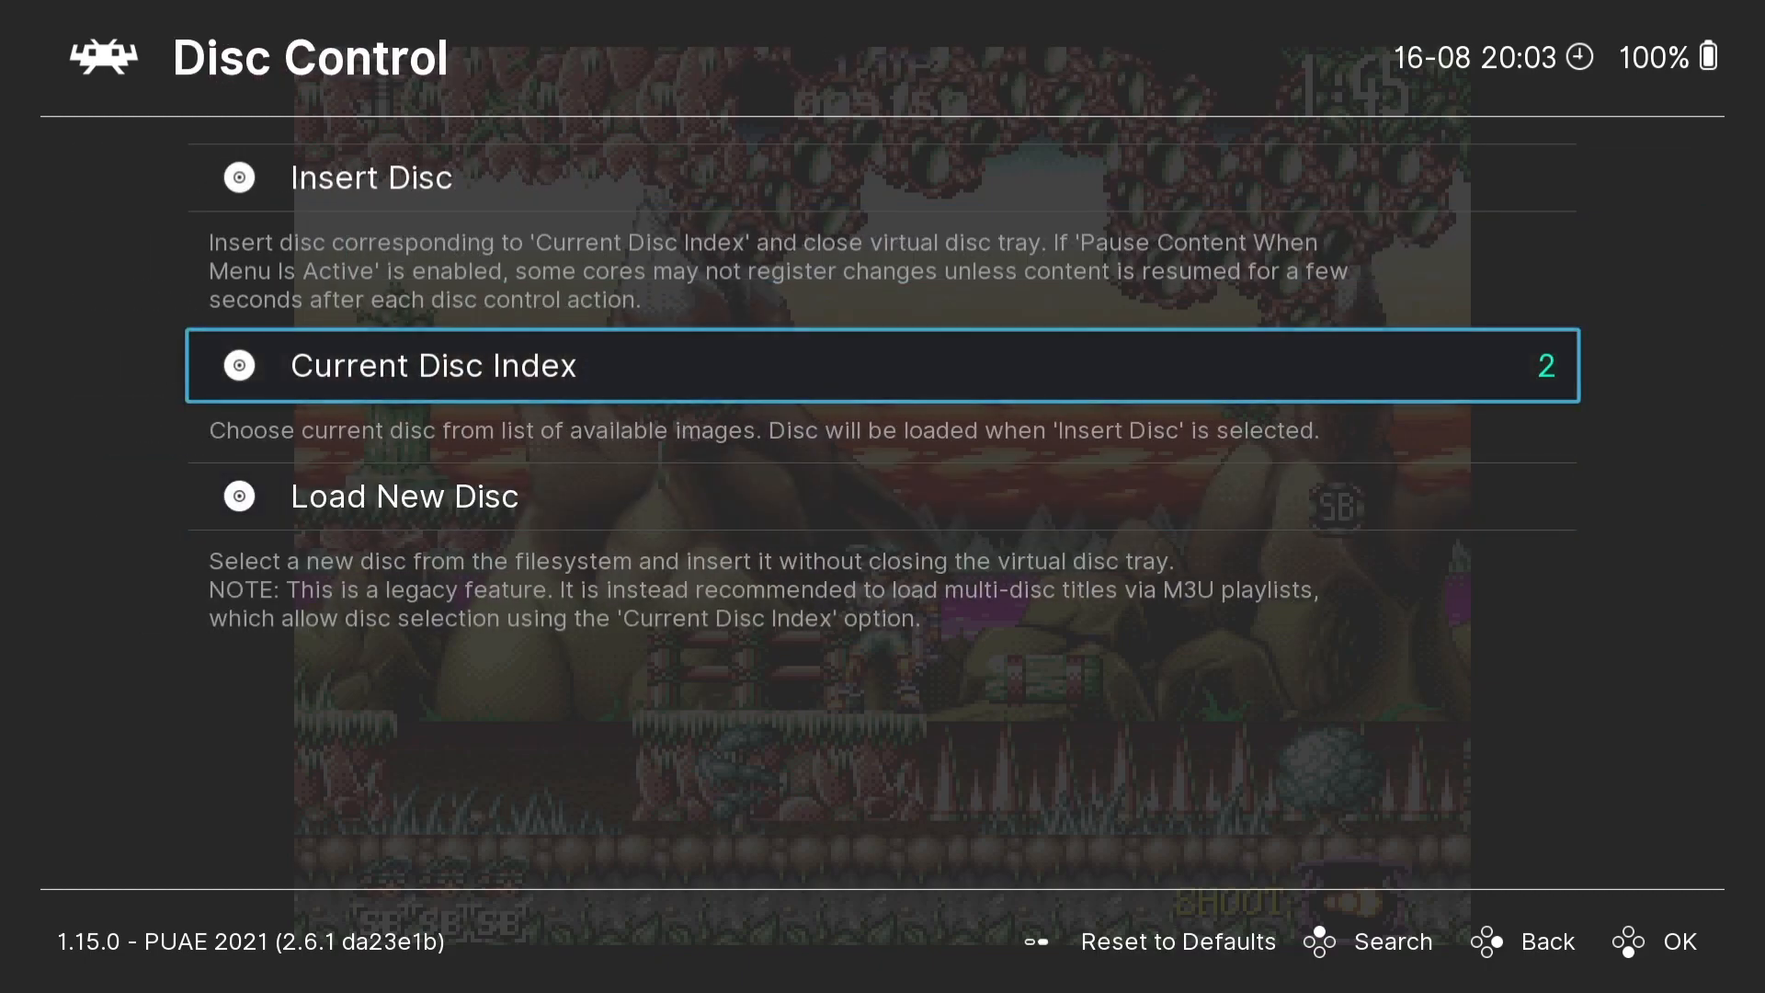
{"action": "key", "text": "Return"}
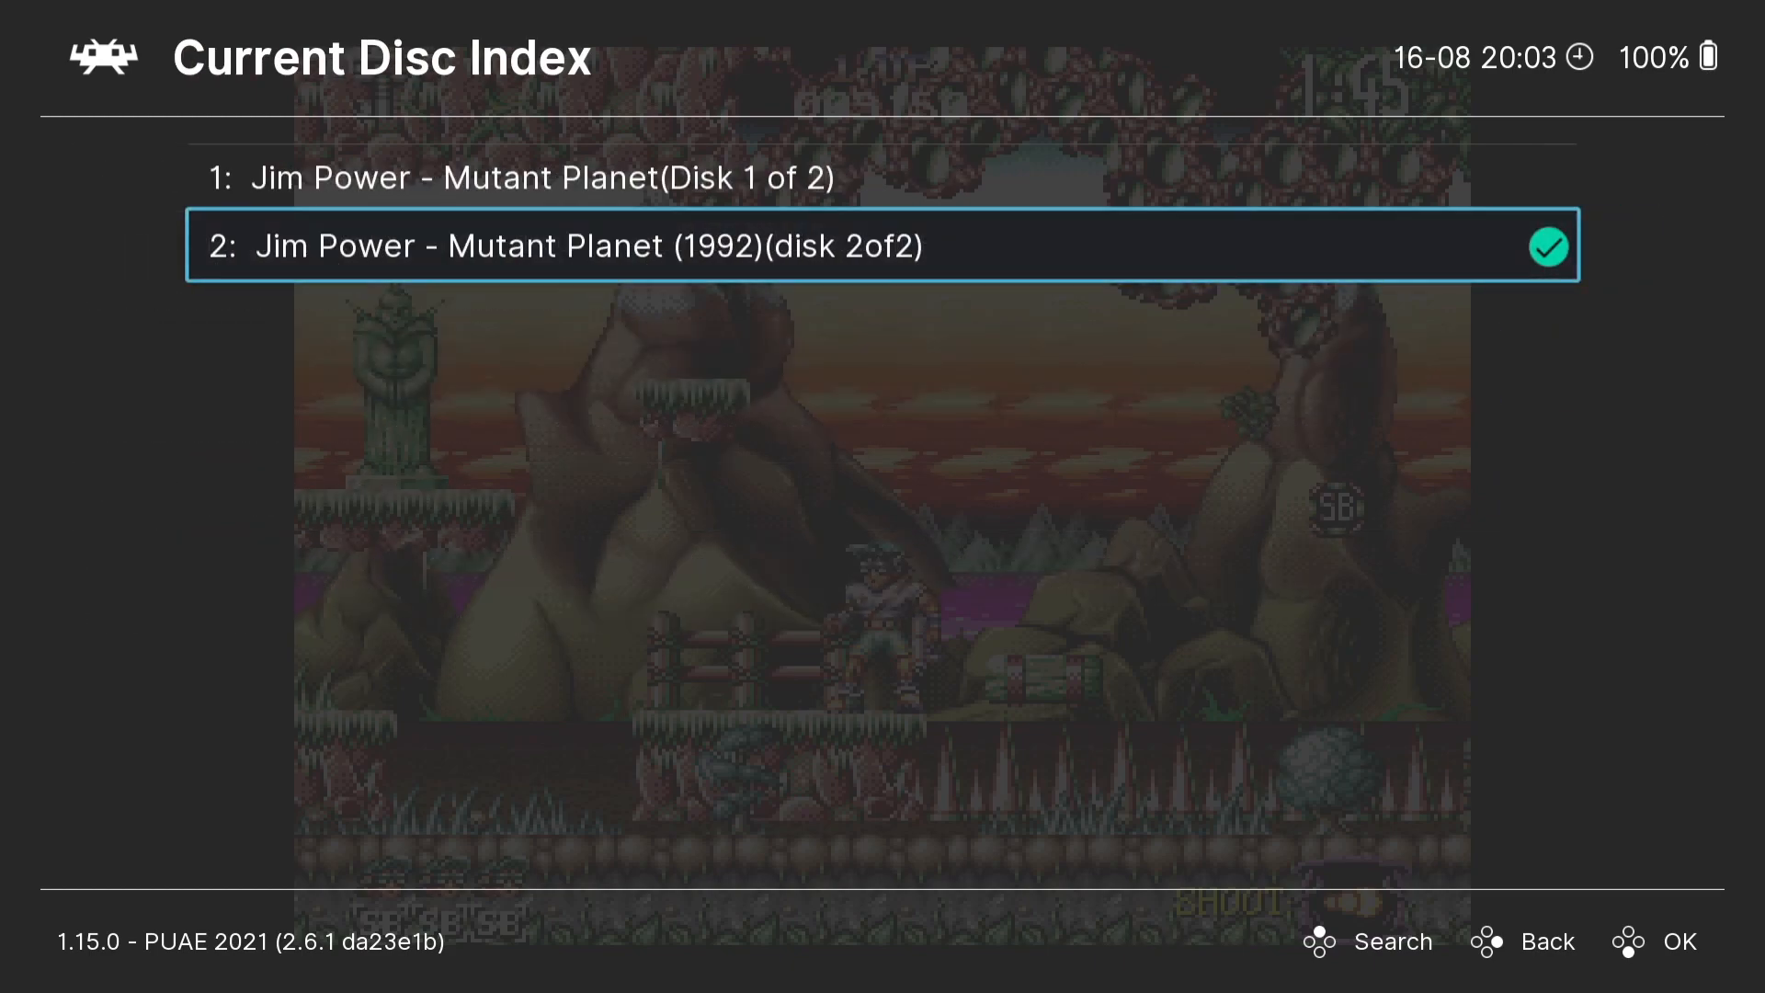
{"action": "key", "text": "Up"}
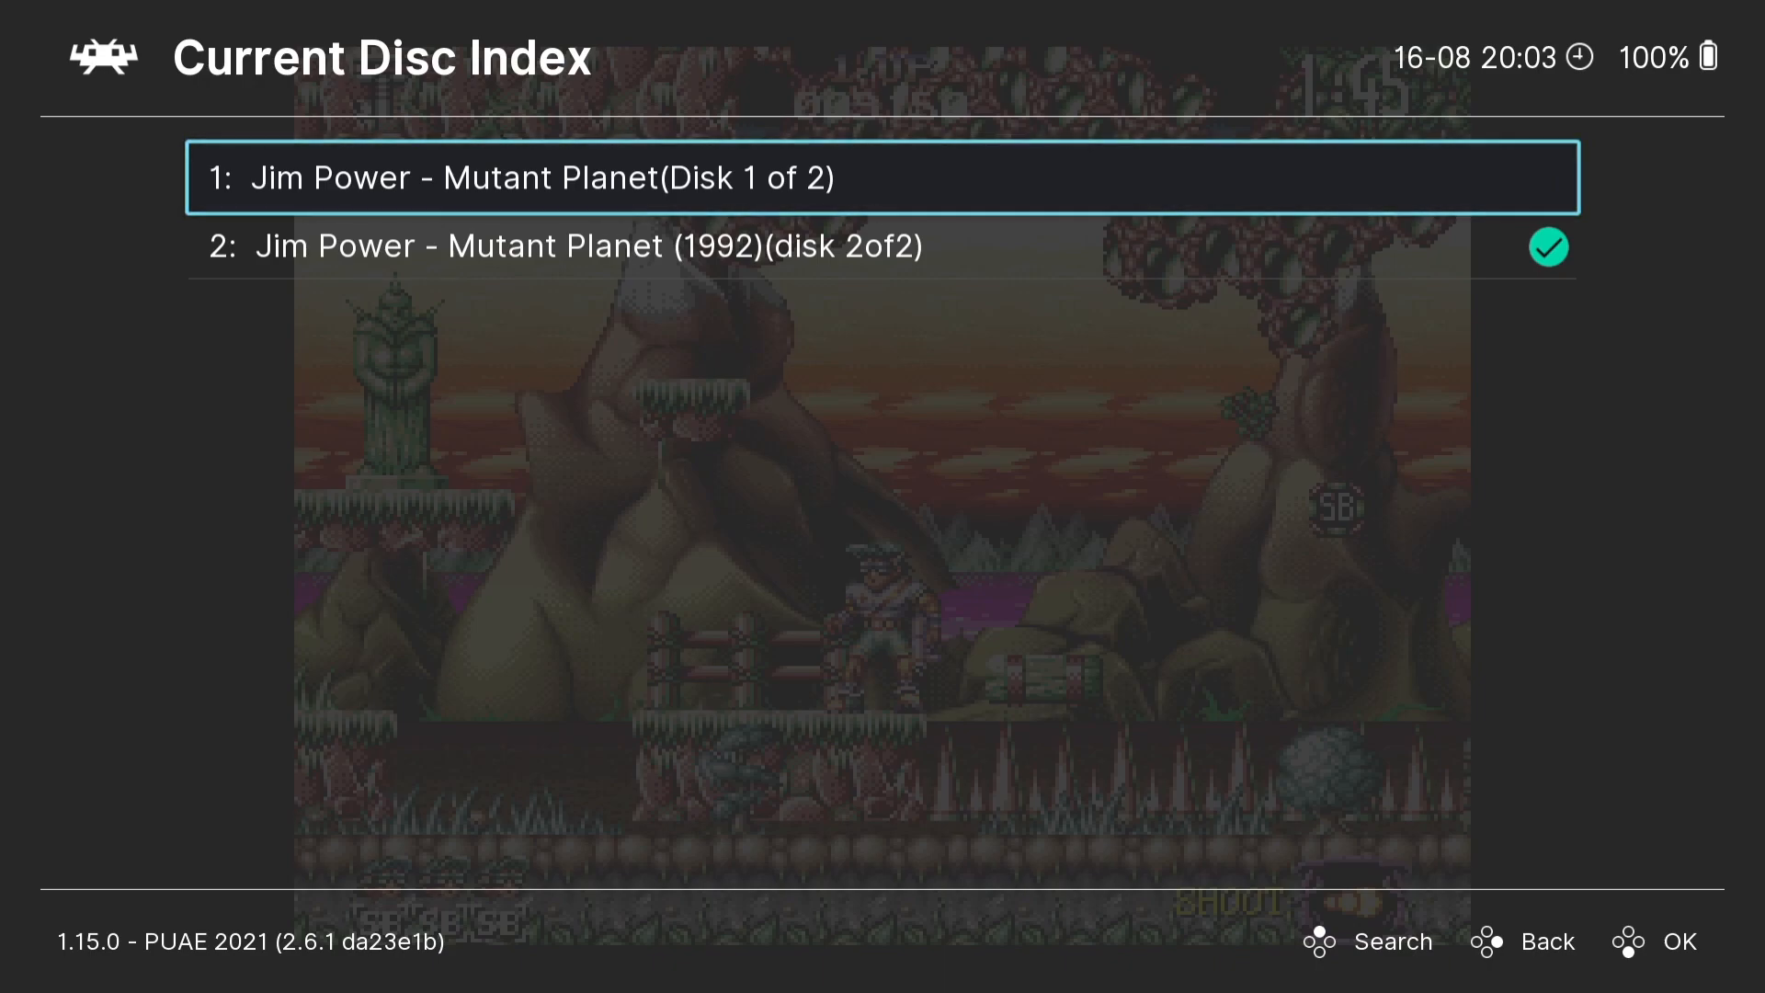
{"action": "key", "text": "Return"}
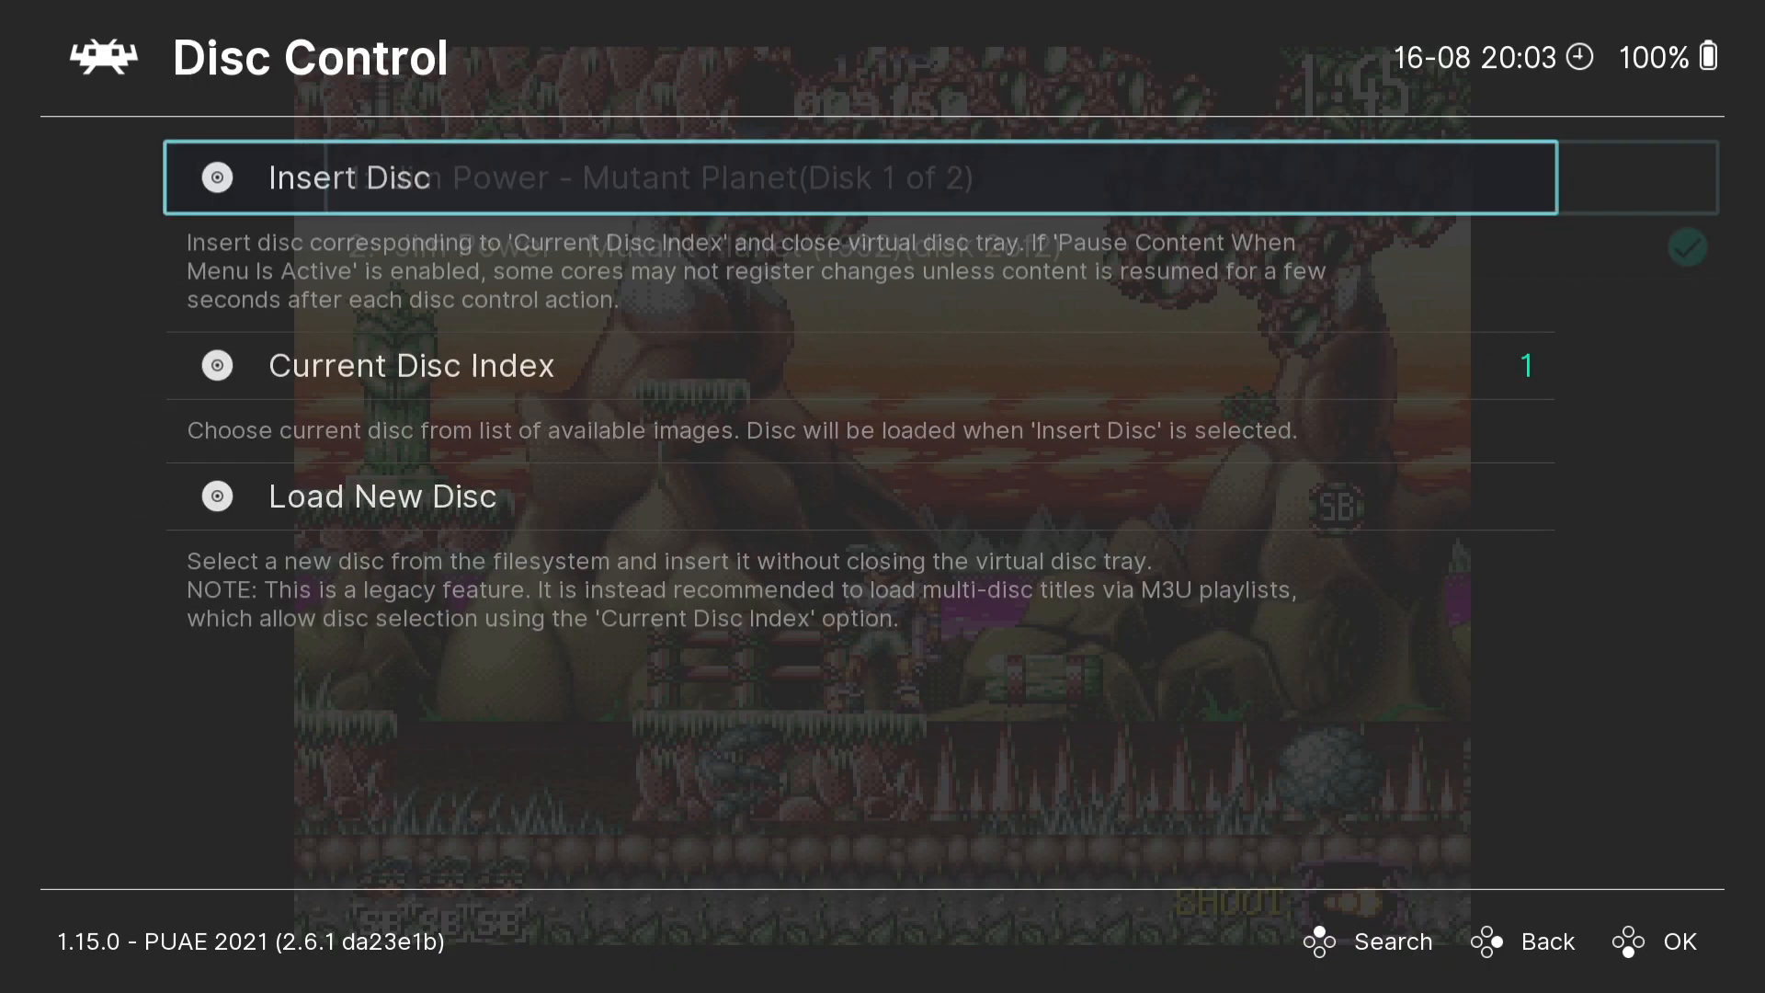
{"action": "key", "text": "Return"}
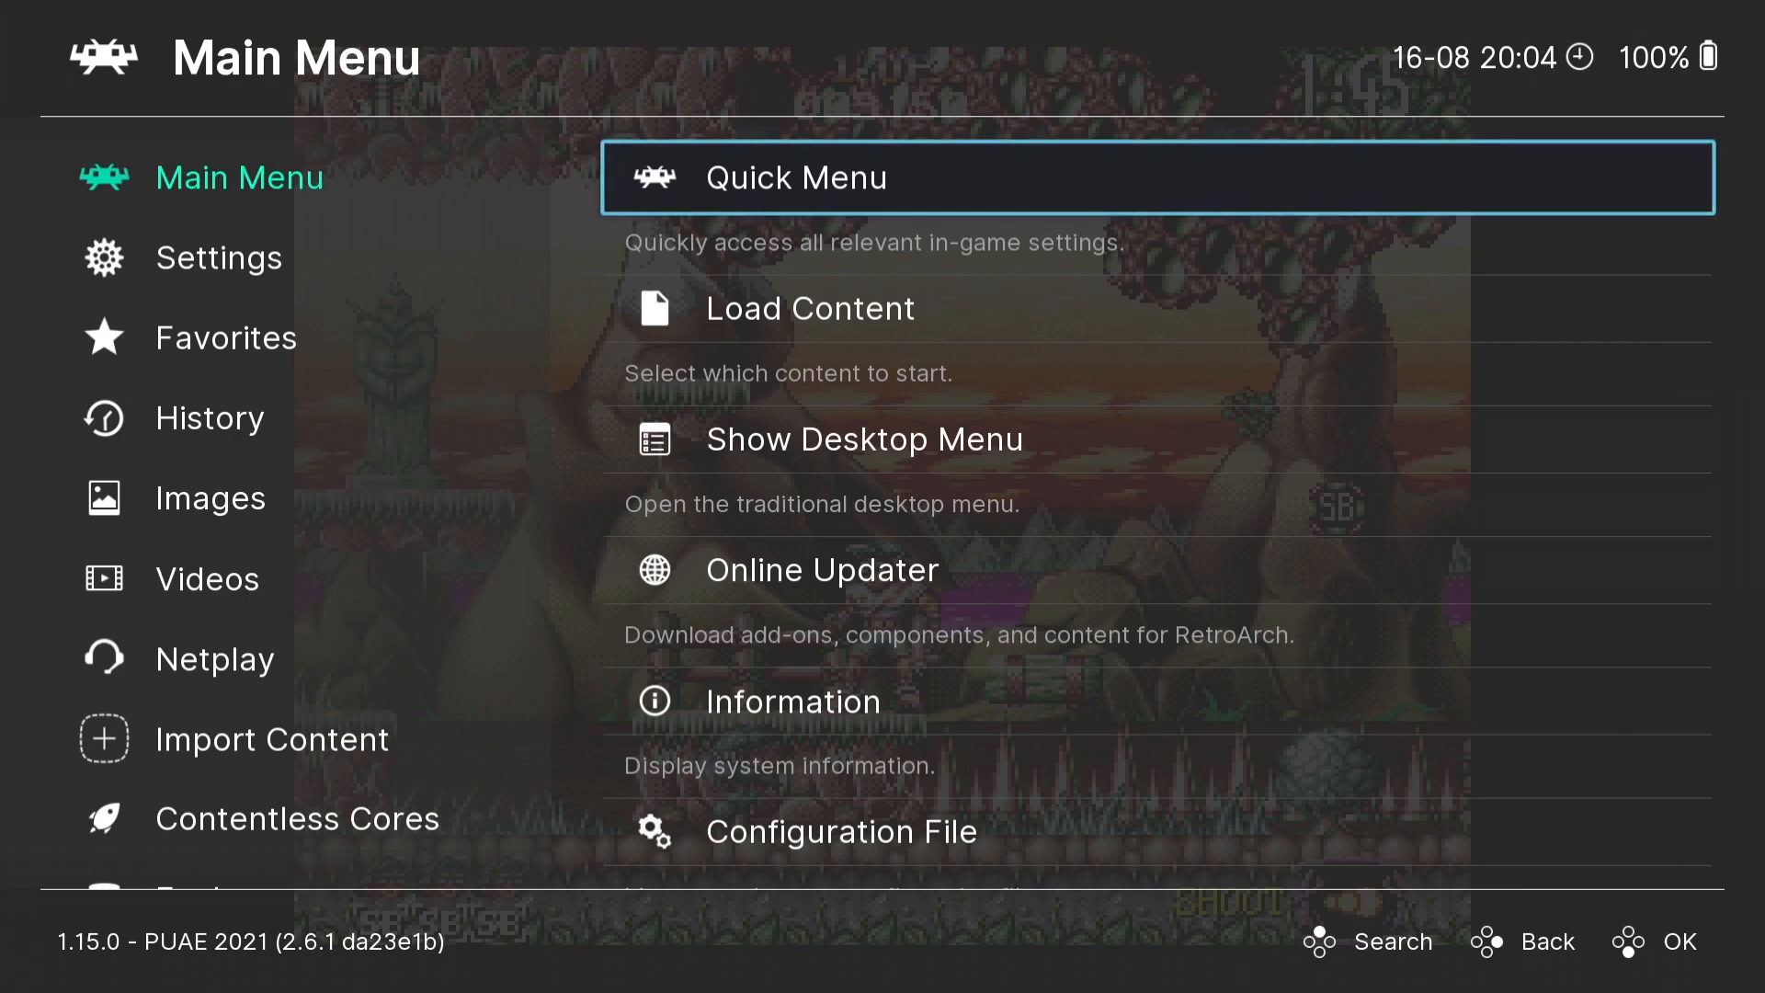
{"action": "key", "text": "Down"}
{"action": "key", "text": "Down"}
{"action": "key", "text": "Down"}
{"action": "key", "text": "Down"}
{"action": "key", "text": "Down"}
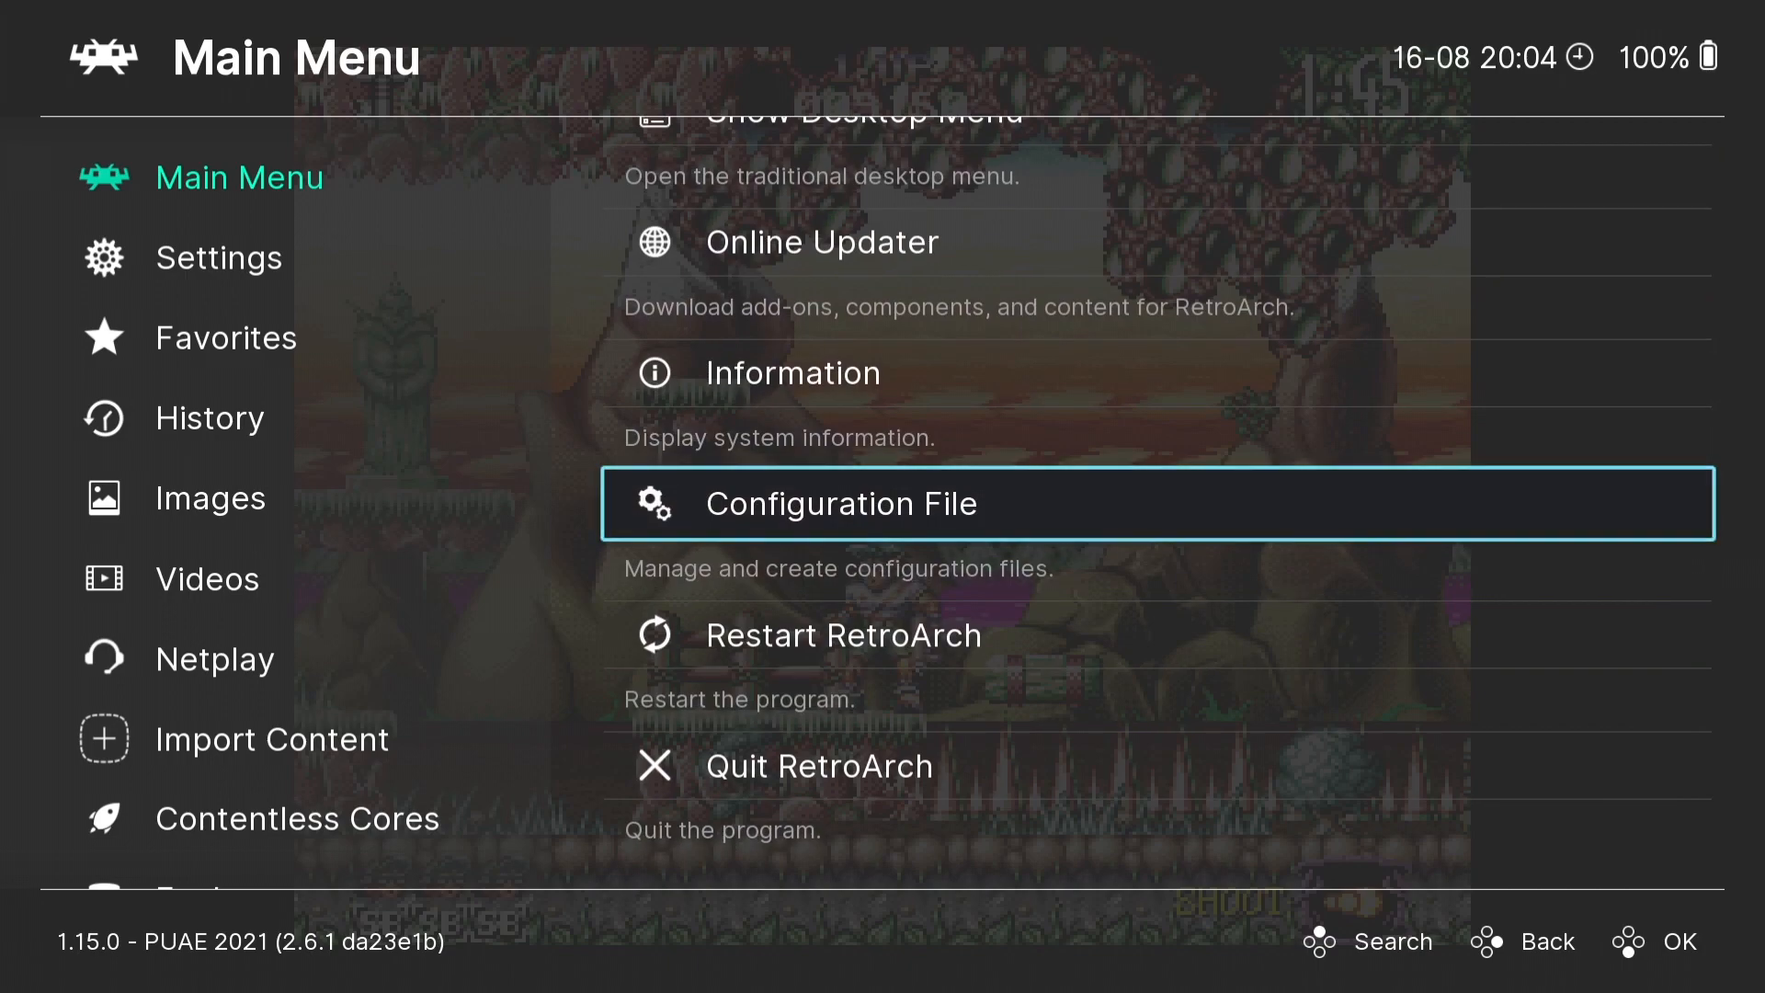
{"action": "key", "text": "Up"}
{"action": "key", "text": "Up"}
{"action": "key", "text": "Up"}
{"action": "key", "text": "Up"}
{"action": "key", "text": "Up"}
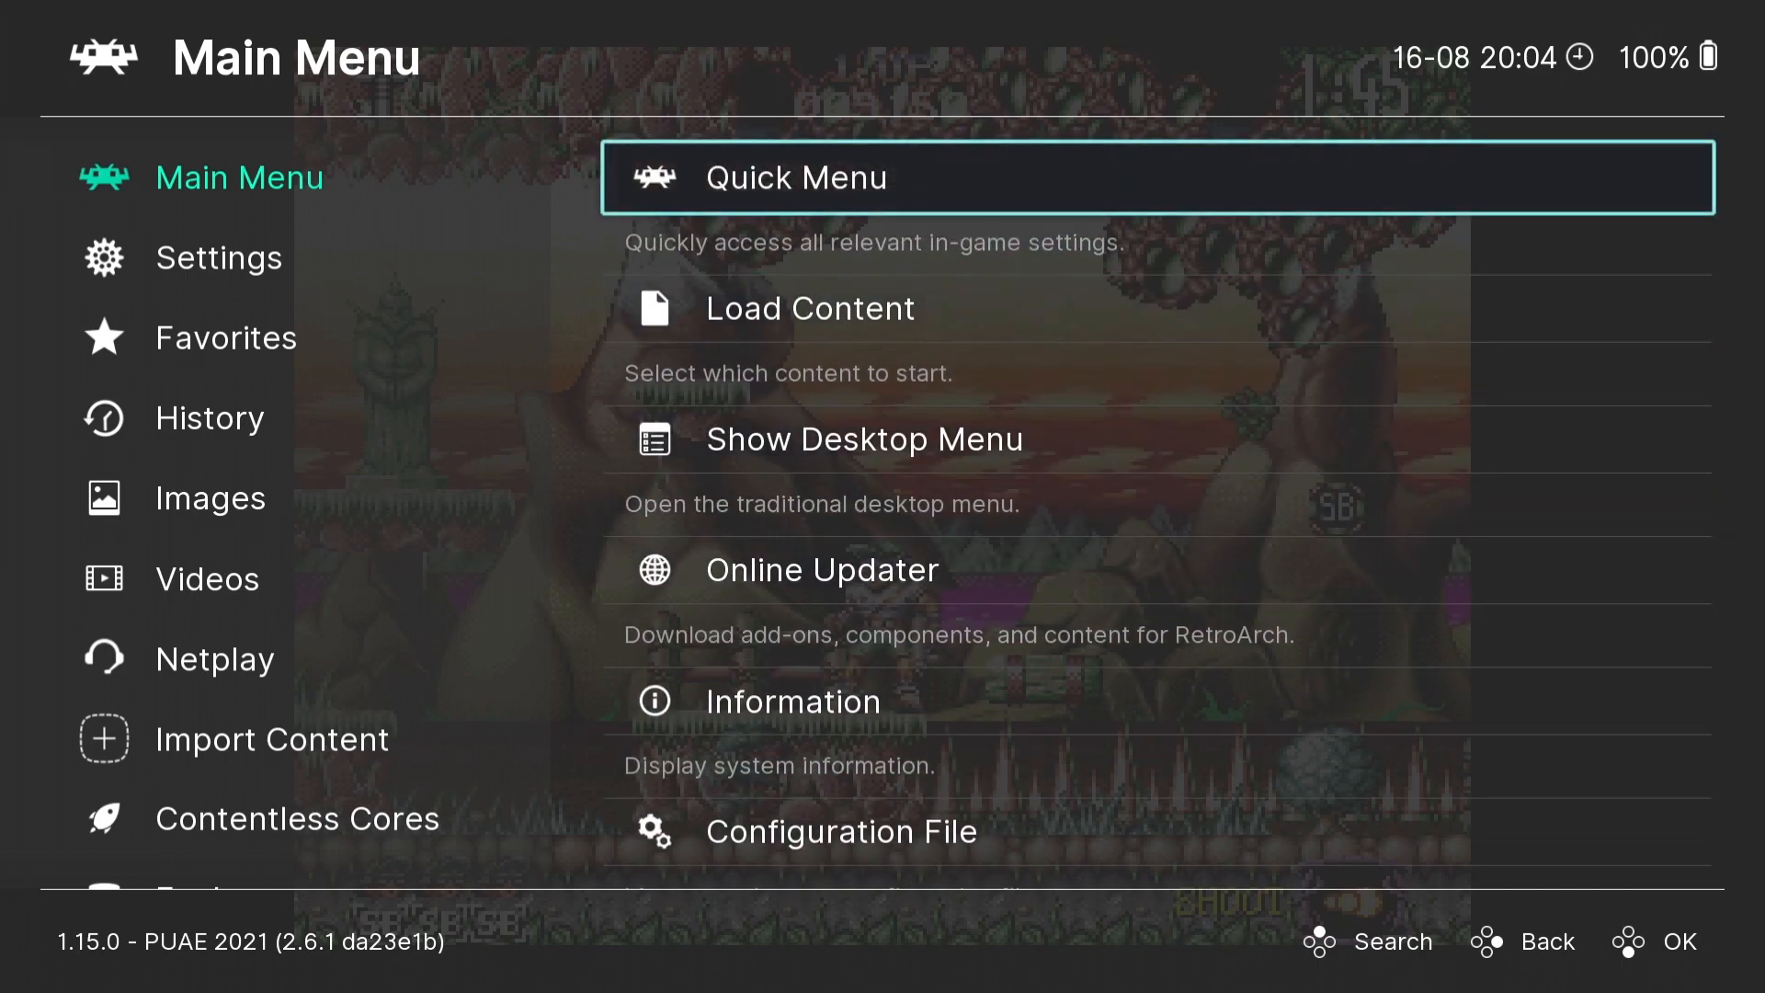
- Open the core options for the running game
{"action": "key", "text": "Return"}
{"action": "key", "text": "Down"}
{"action": "key", "text": "Down"}
{"action": "key", "text": "Down"}
{"action": "key", "text": "Down"}
{"action": "key", "text": "Down"}
{"action": "key", "text": "Down"}
{"action": "key", "text": "Down"}
{"action": "key", "text": "Down"}
{"action": "key", "text": "Down"}
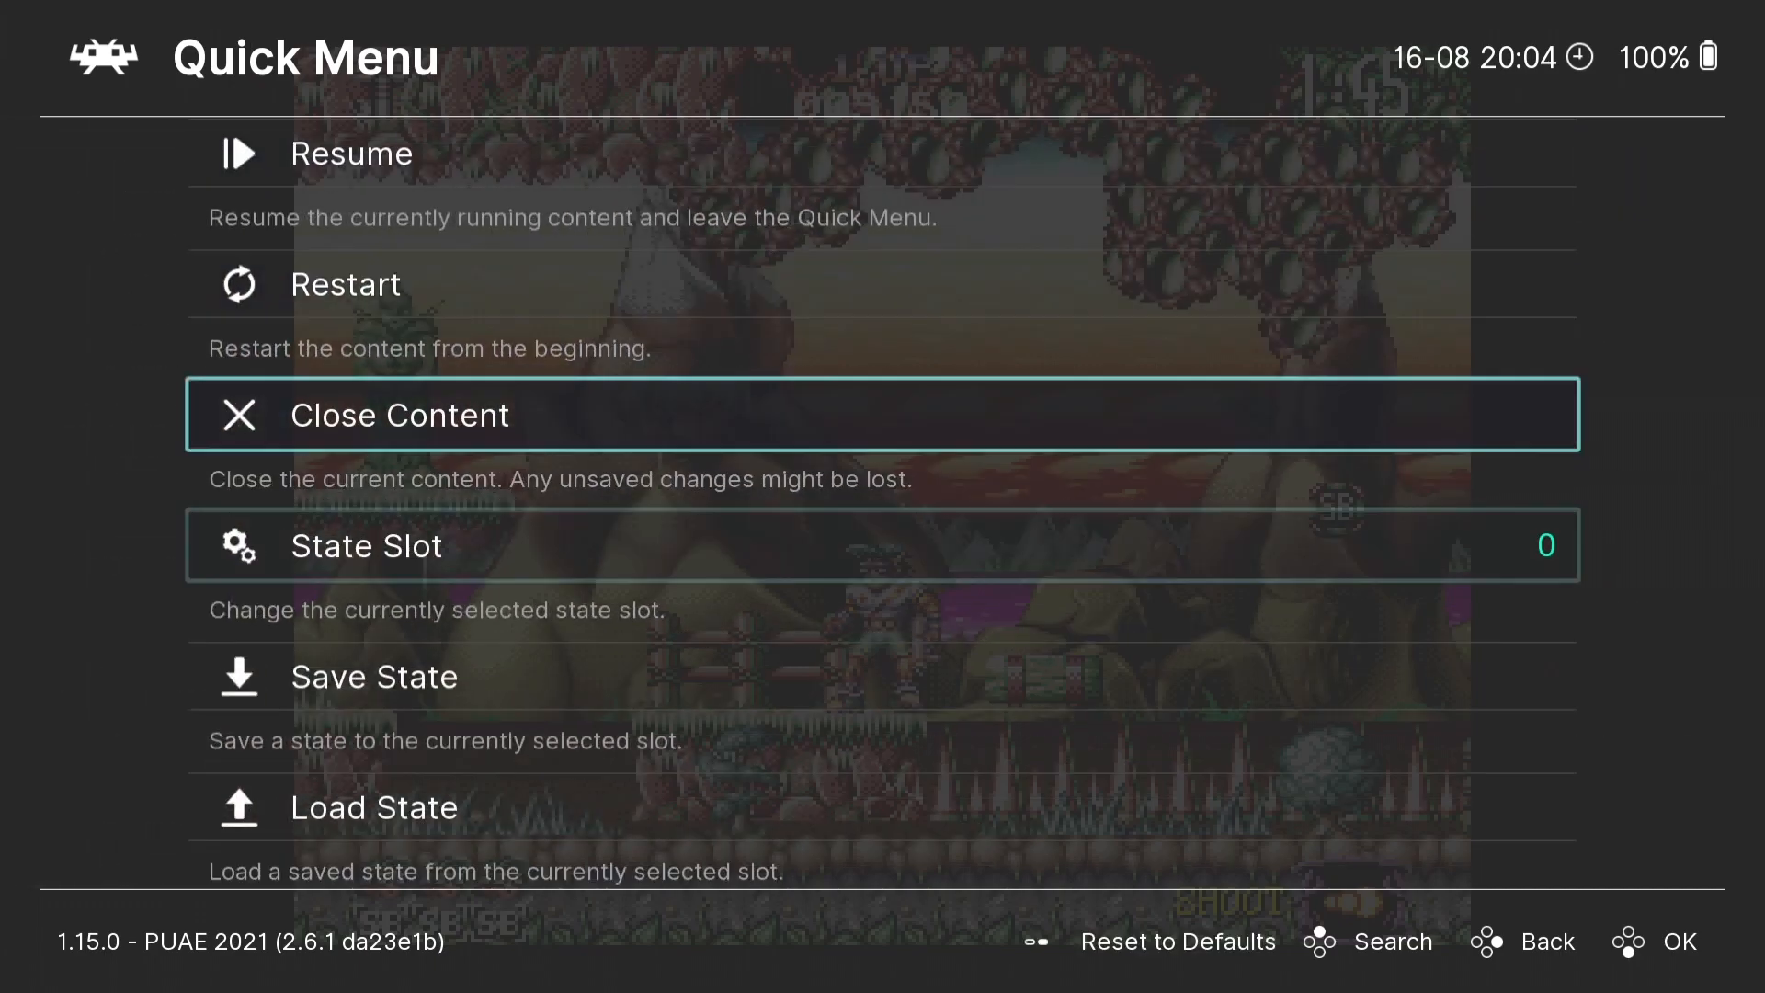
{"action": "key", "text": "Down"}
{"action": "key", "text": "Down"}
{"action": "key", "text": "Down"}
{"action": "key", "text": "Down"}
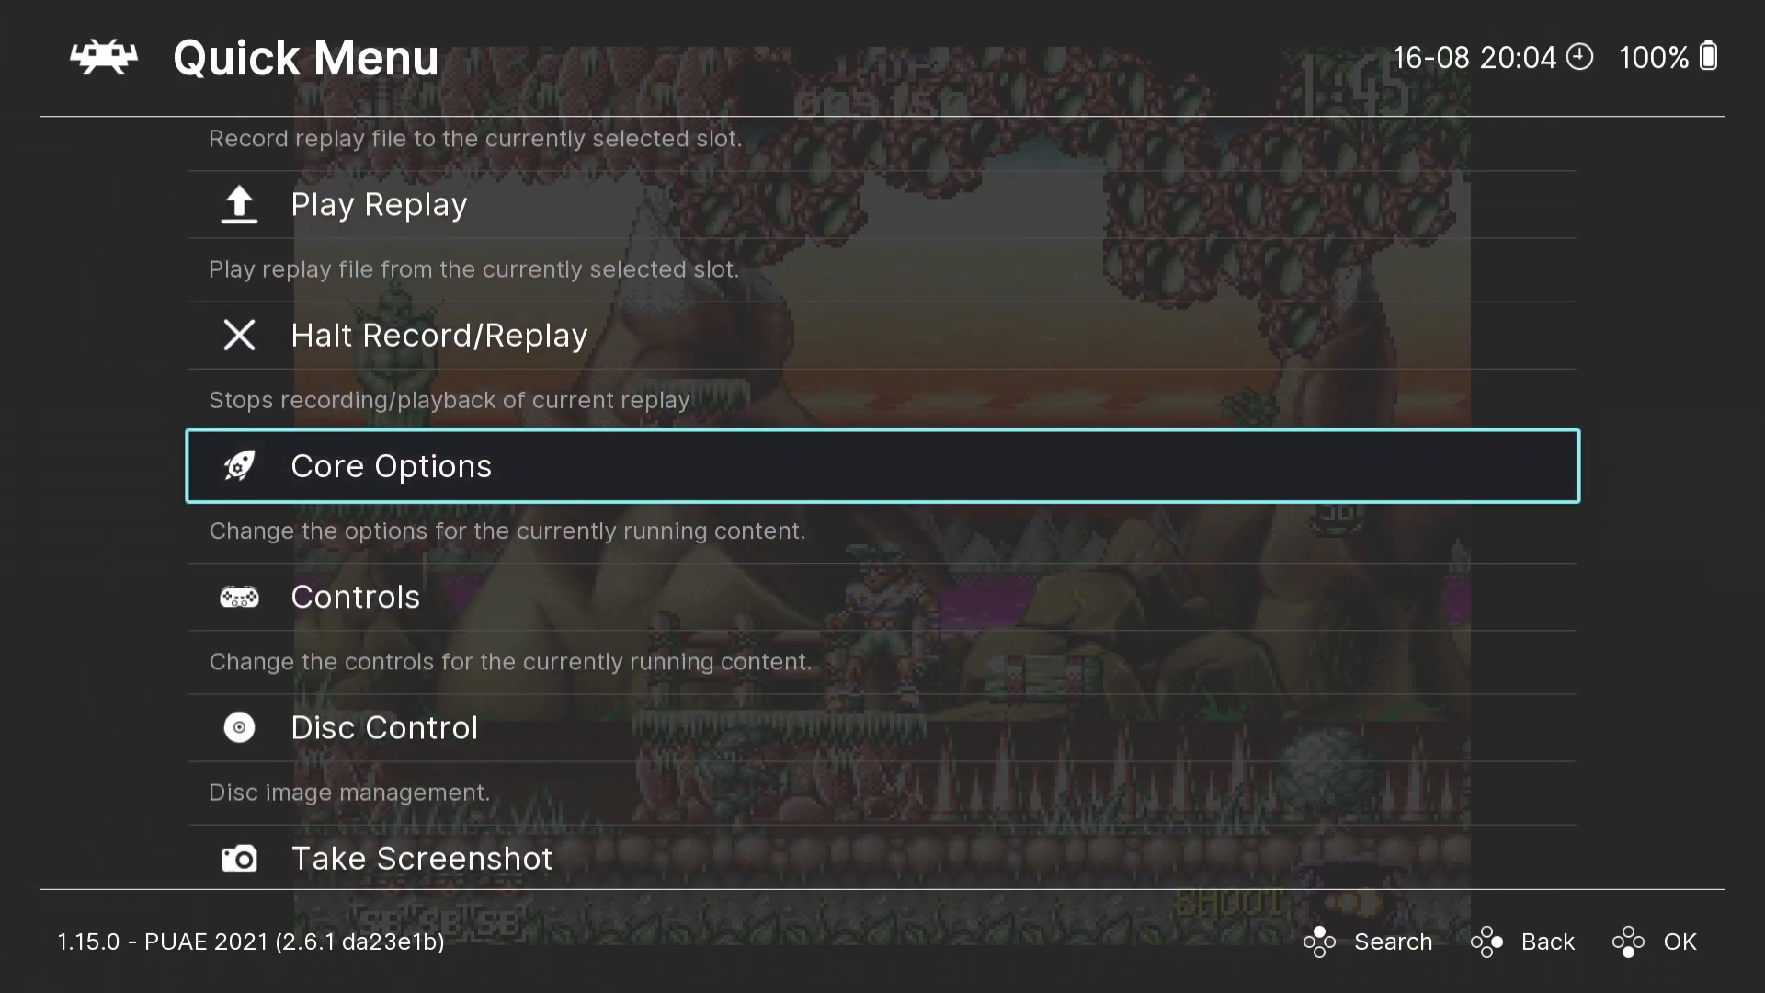
{"action": "key", "text": "Up"}
{"action": "key", "text": "Return"}
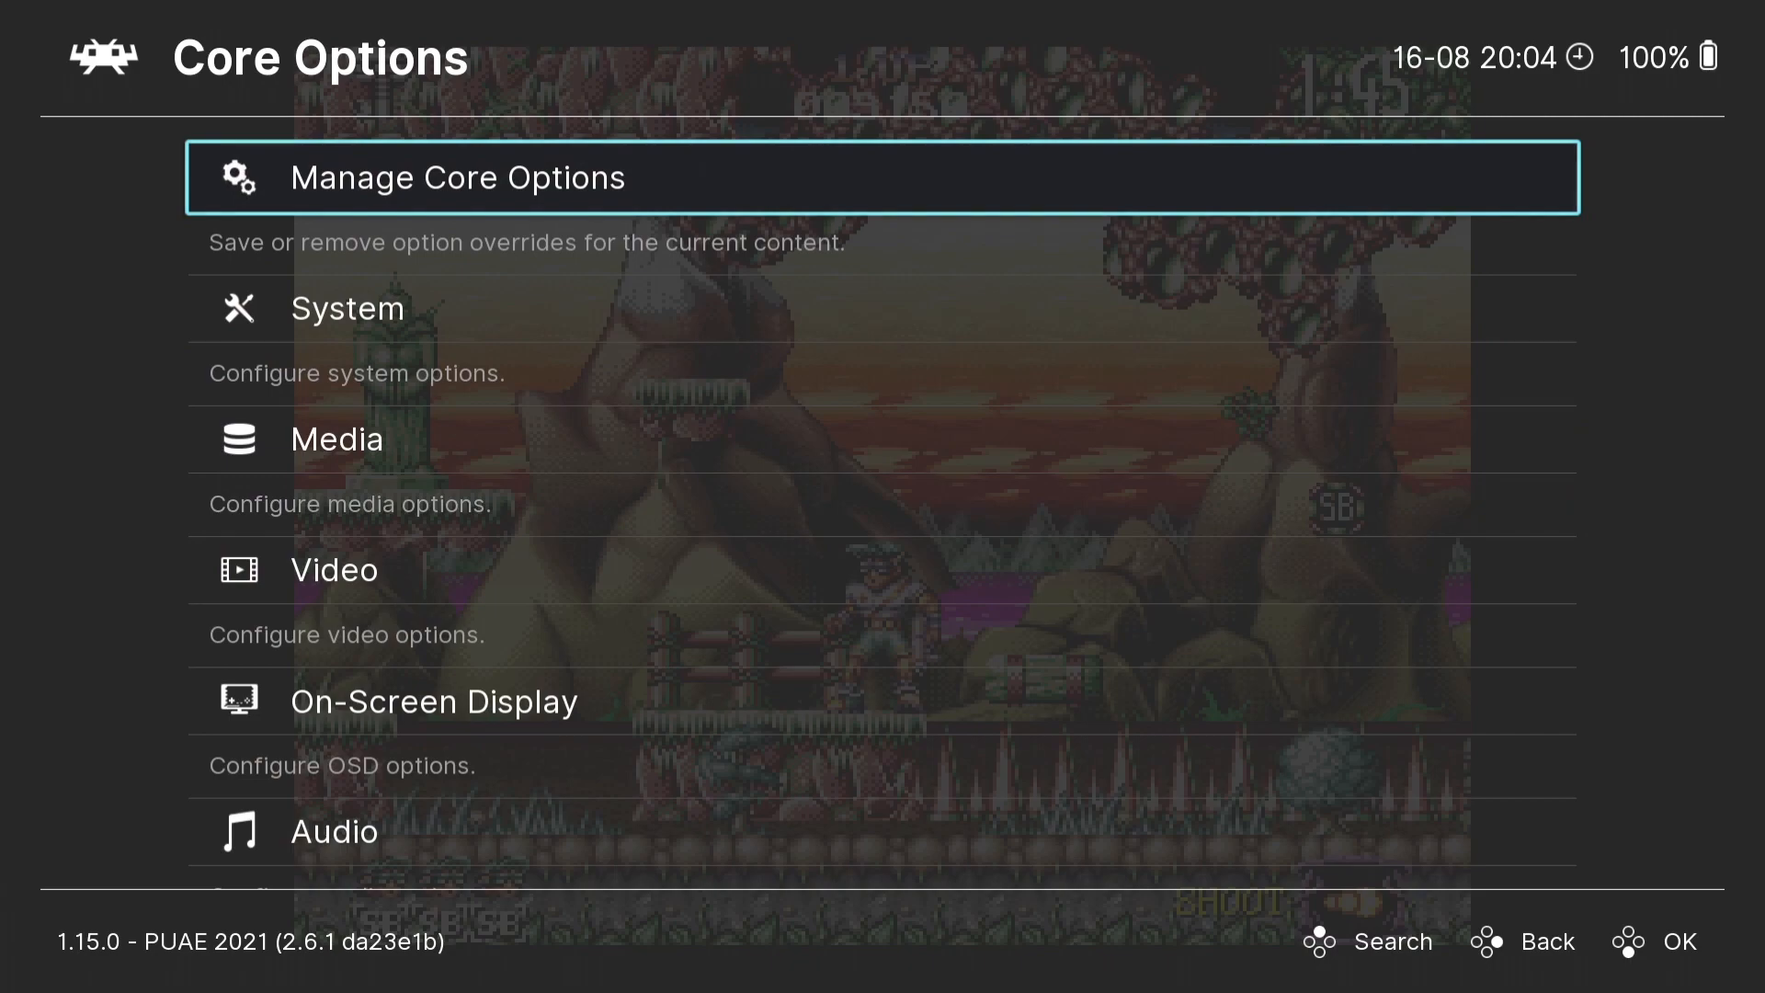
- Open the video settings within the PUAE 2021 core options
{"action": "key", "text": "Down"}
{"action": "key", "text": "Down"}
{"action": "key", "text": "Down"}
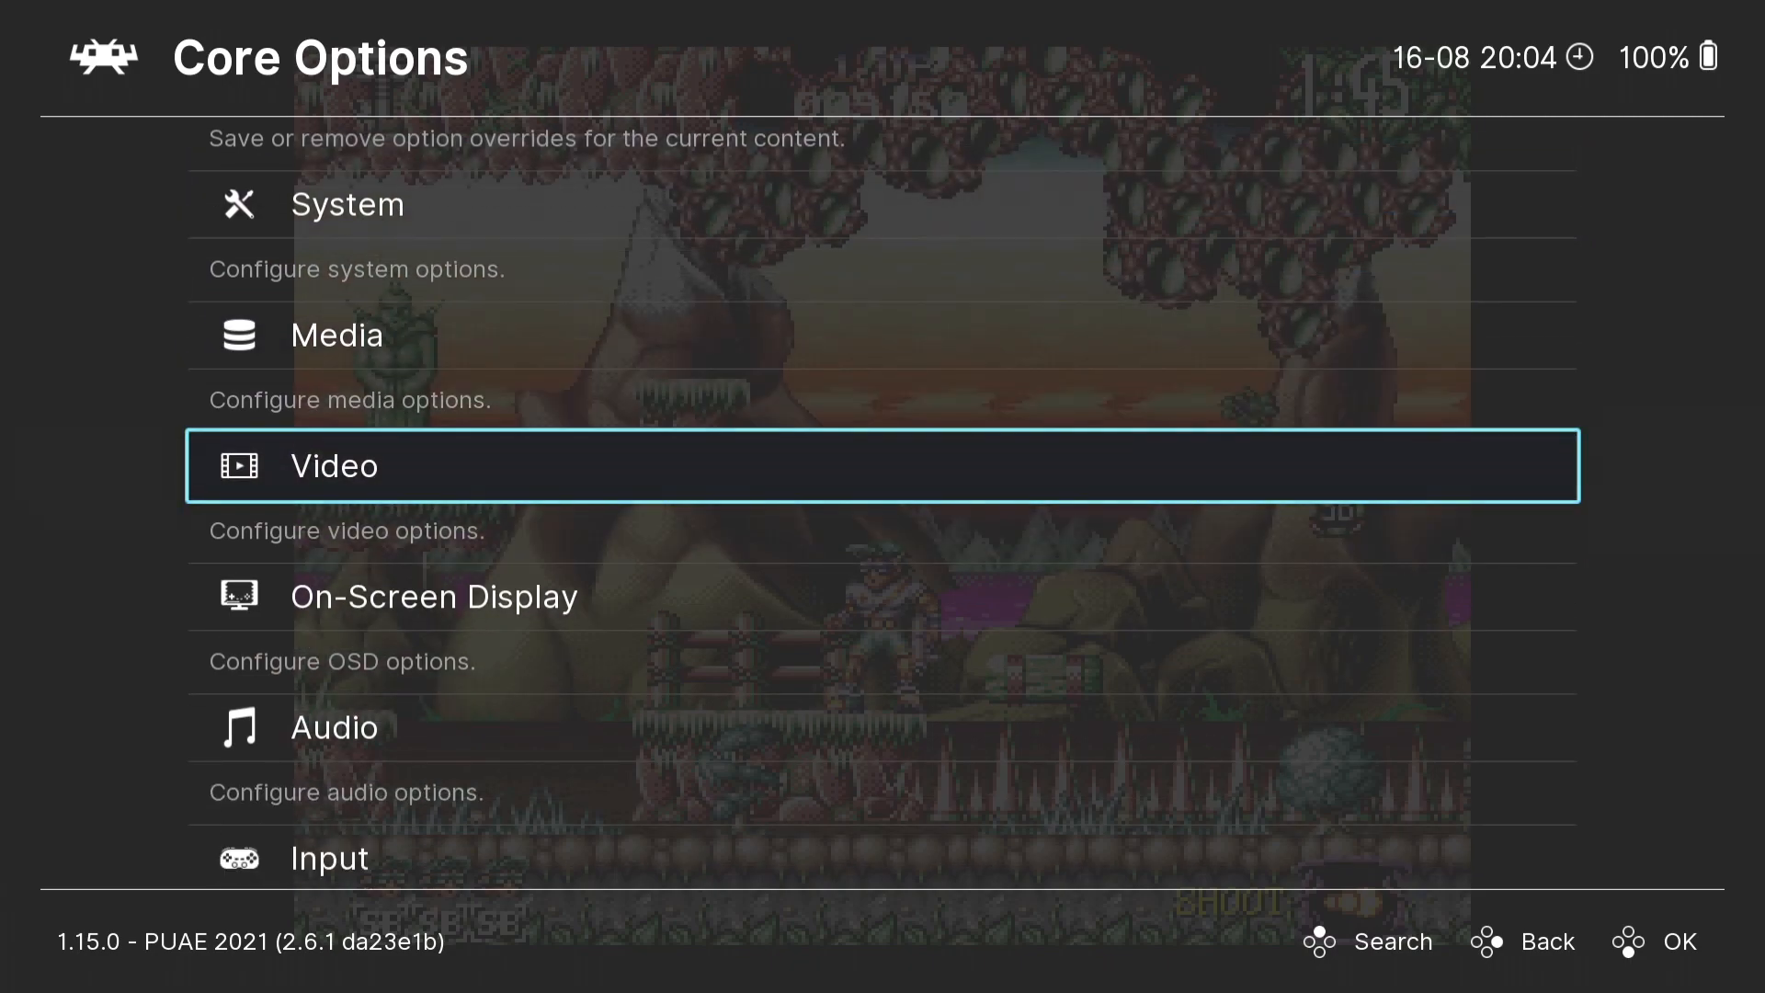
{"action": "key", "text": "Return"}
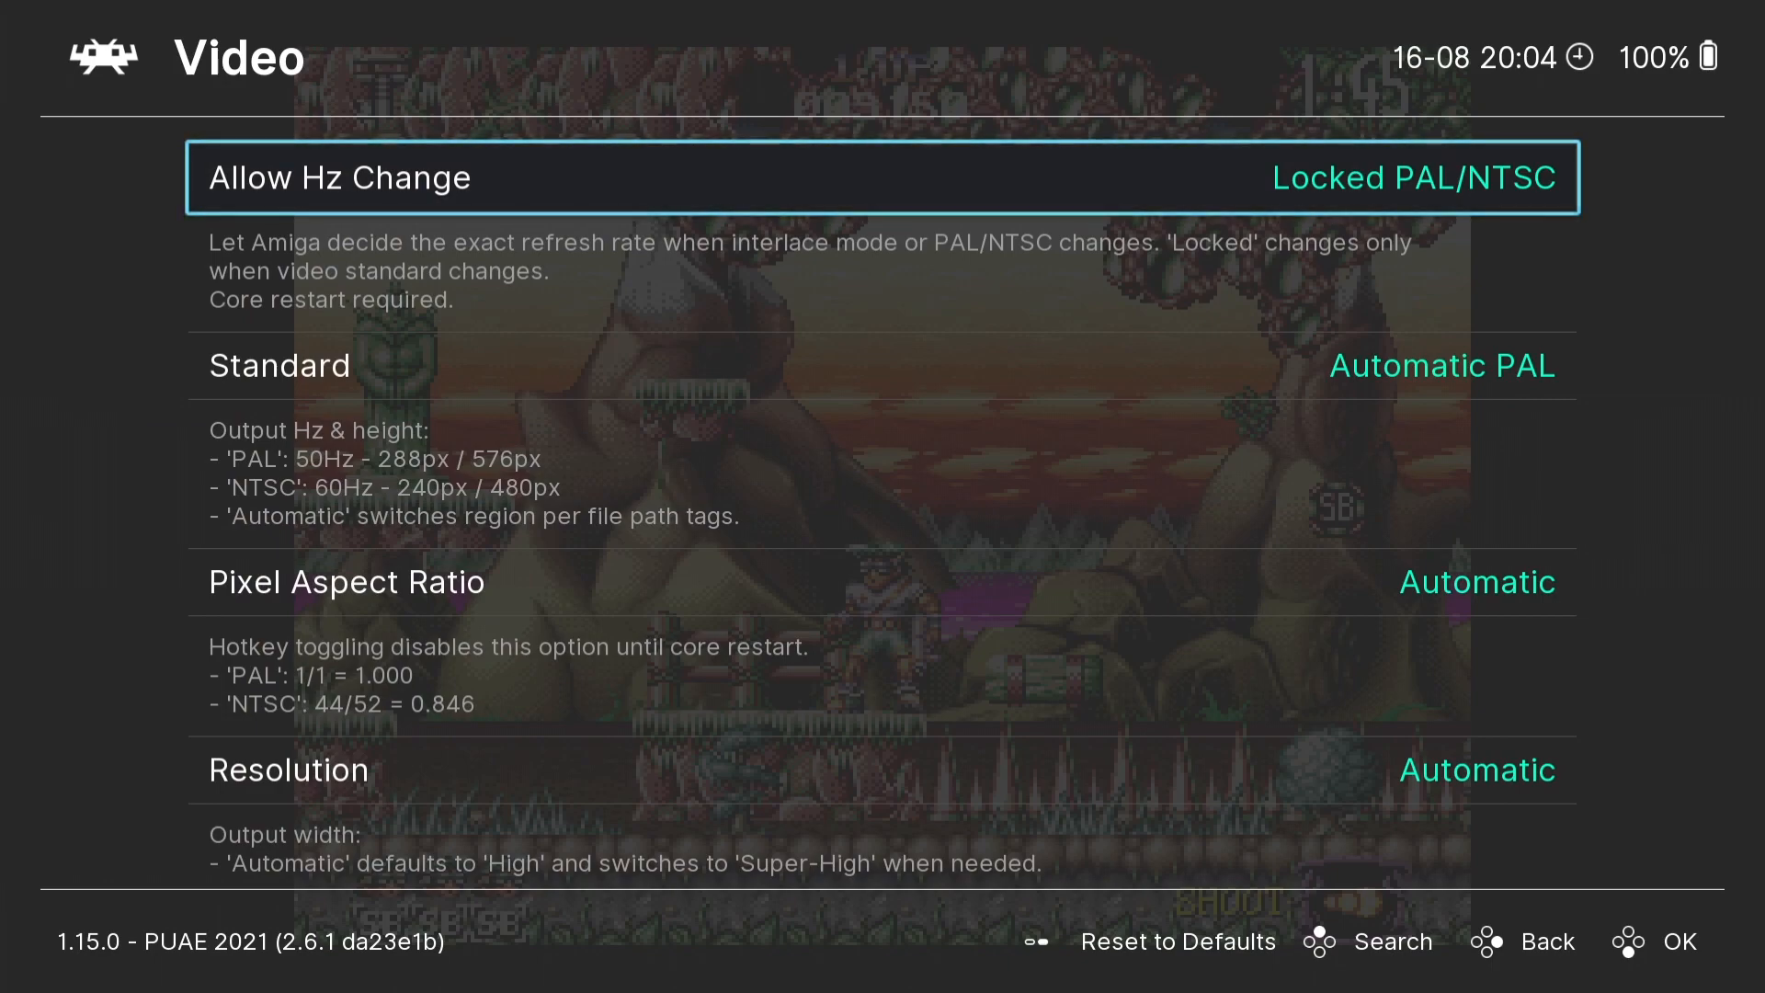
- Set the core's Pixel Aspect Ratio to PAL
{"action": "key", "text": "Down"}
{"action": "key", "text": "Down"}
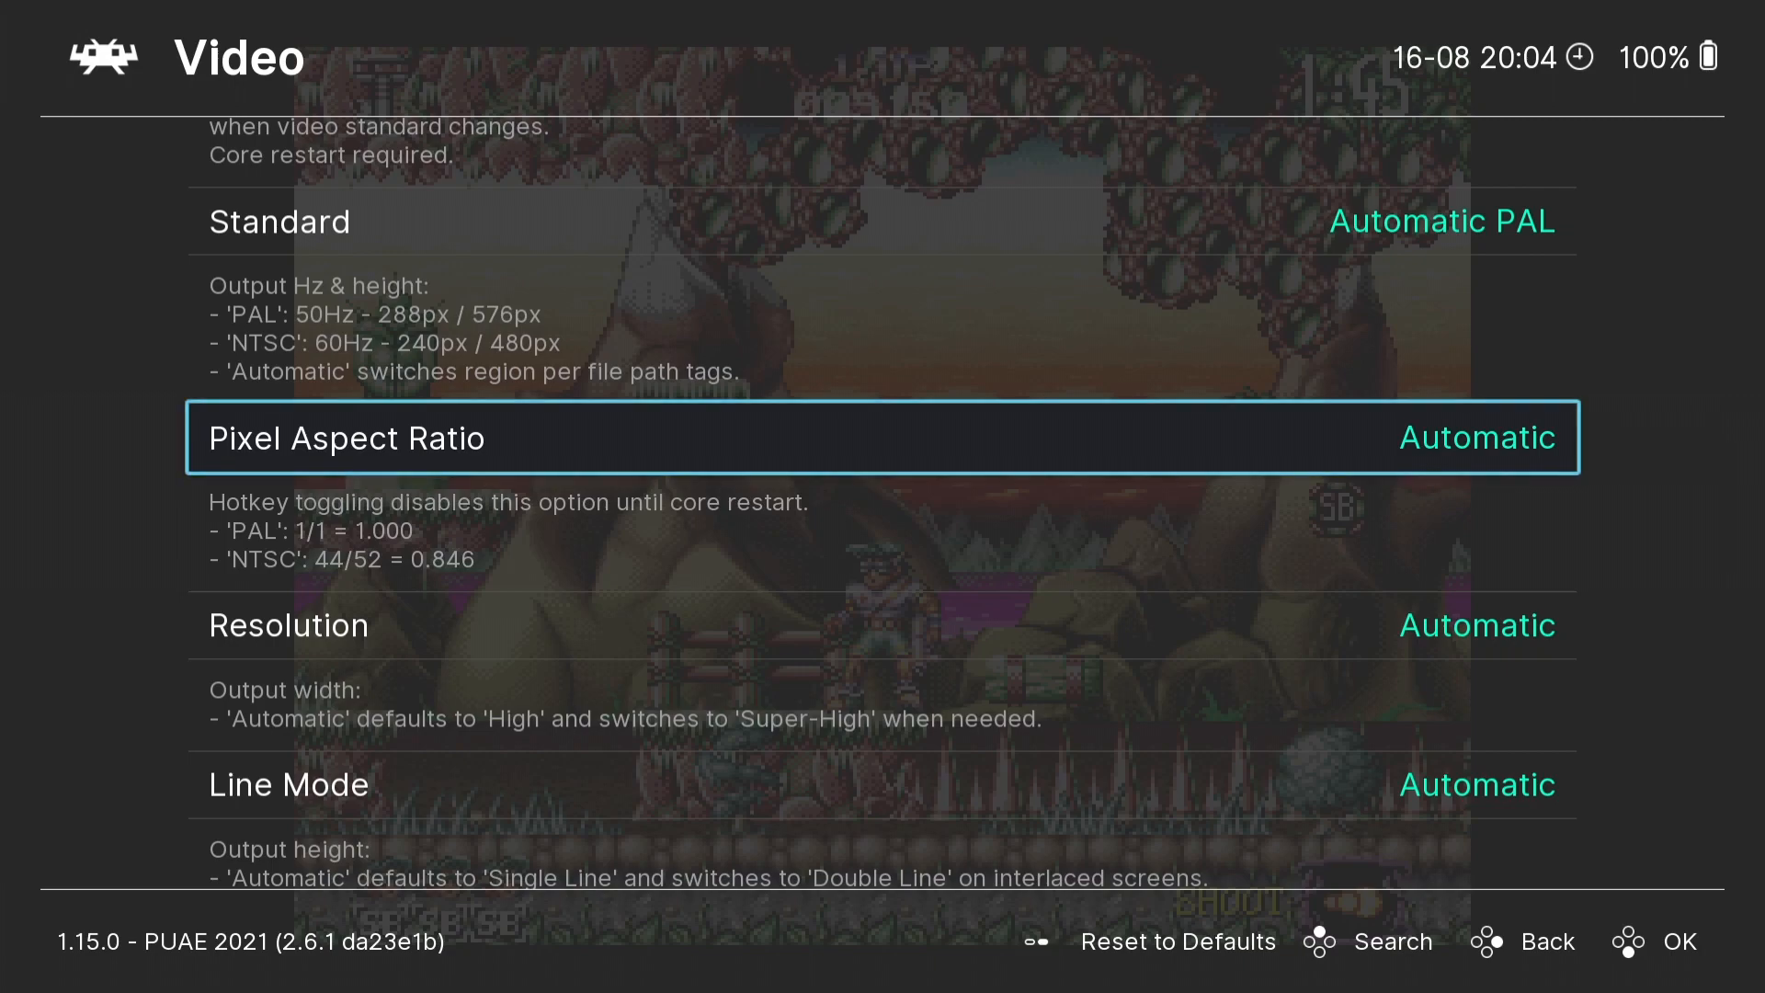
{"action": "key", "text": "Return"}
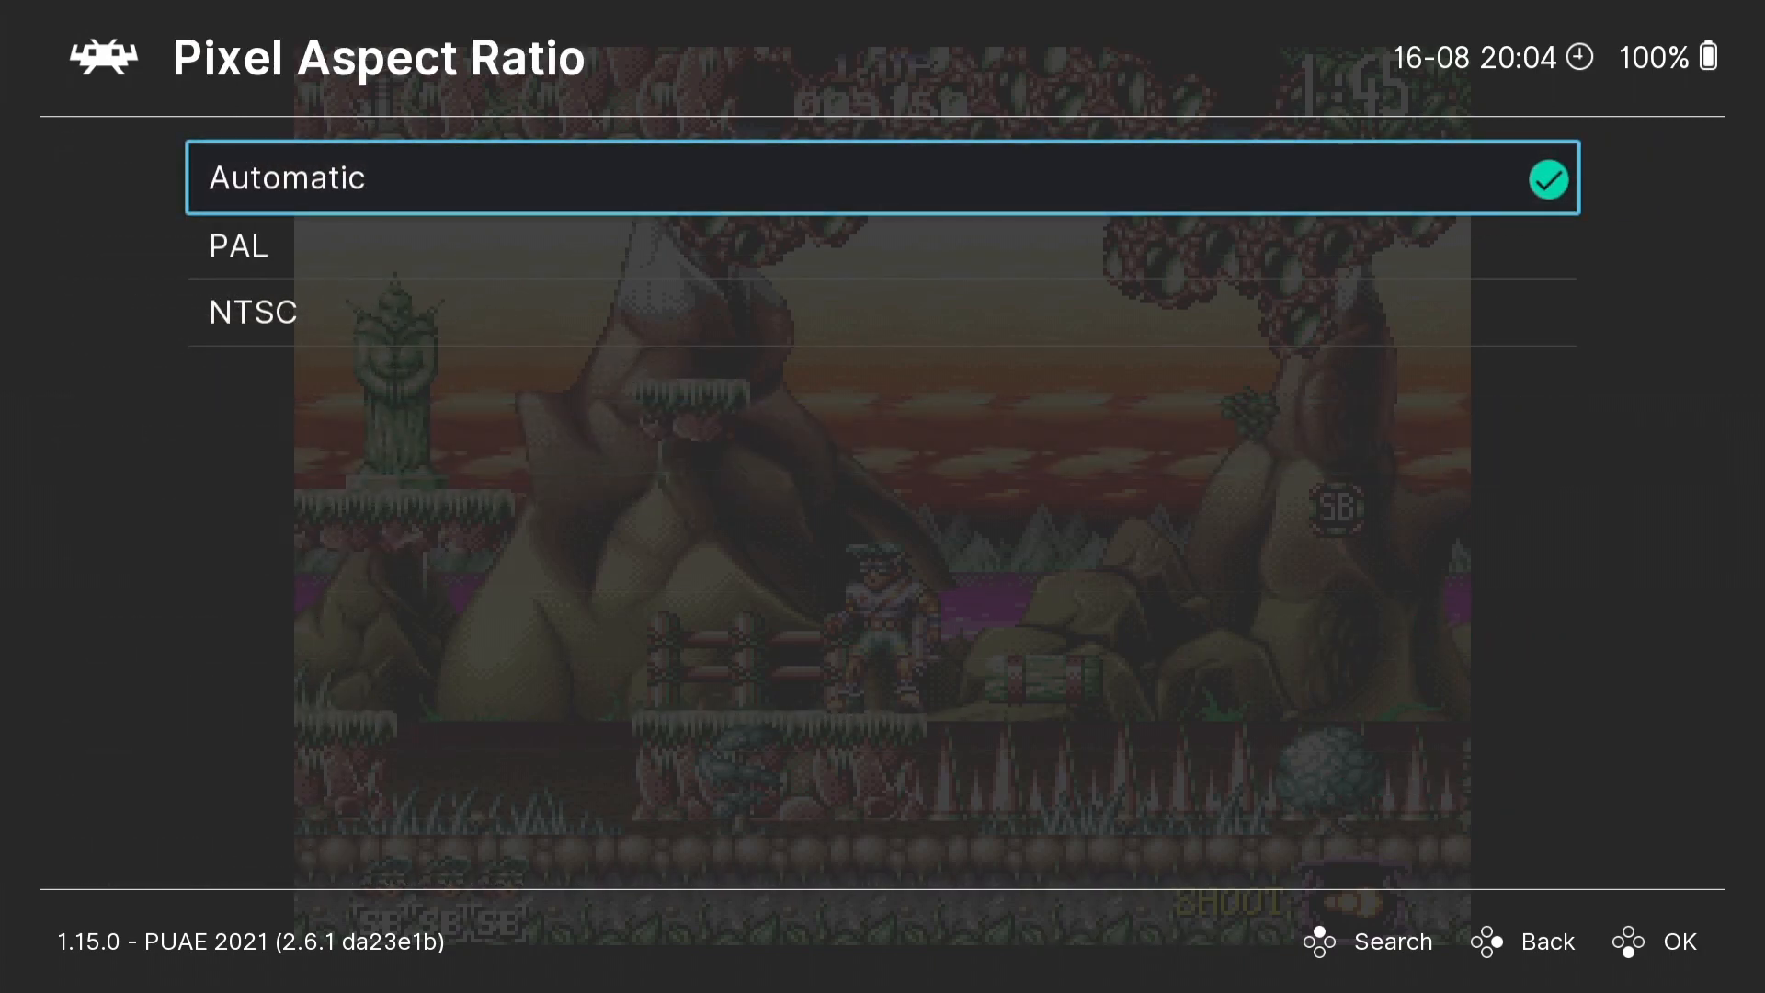
{"action": "key", "text": "Down"}
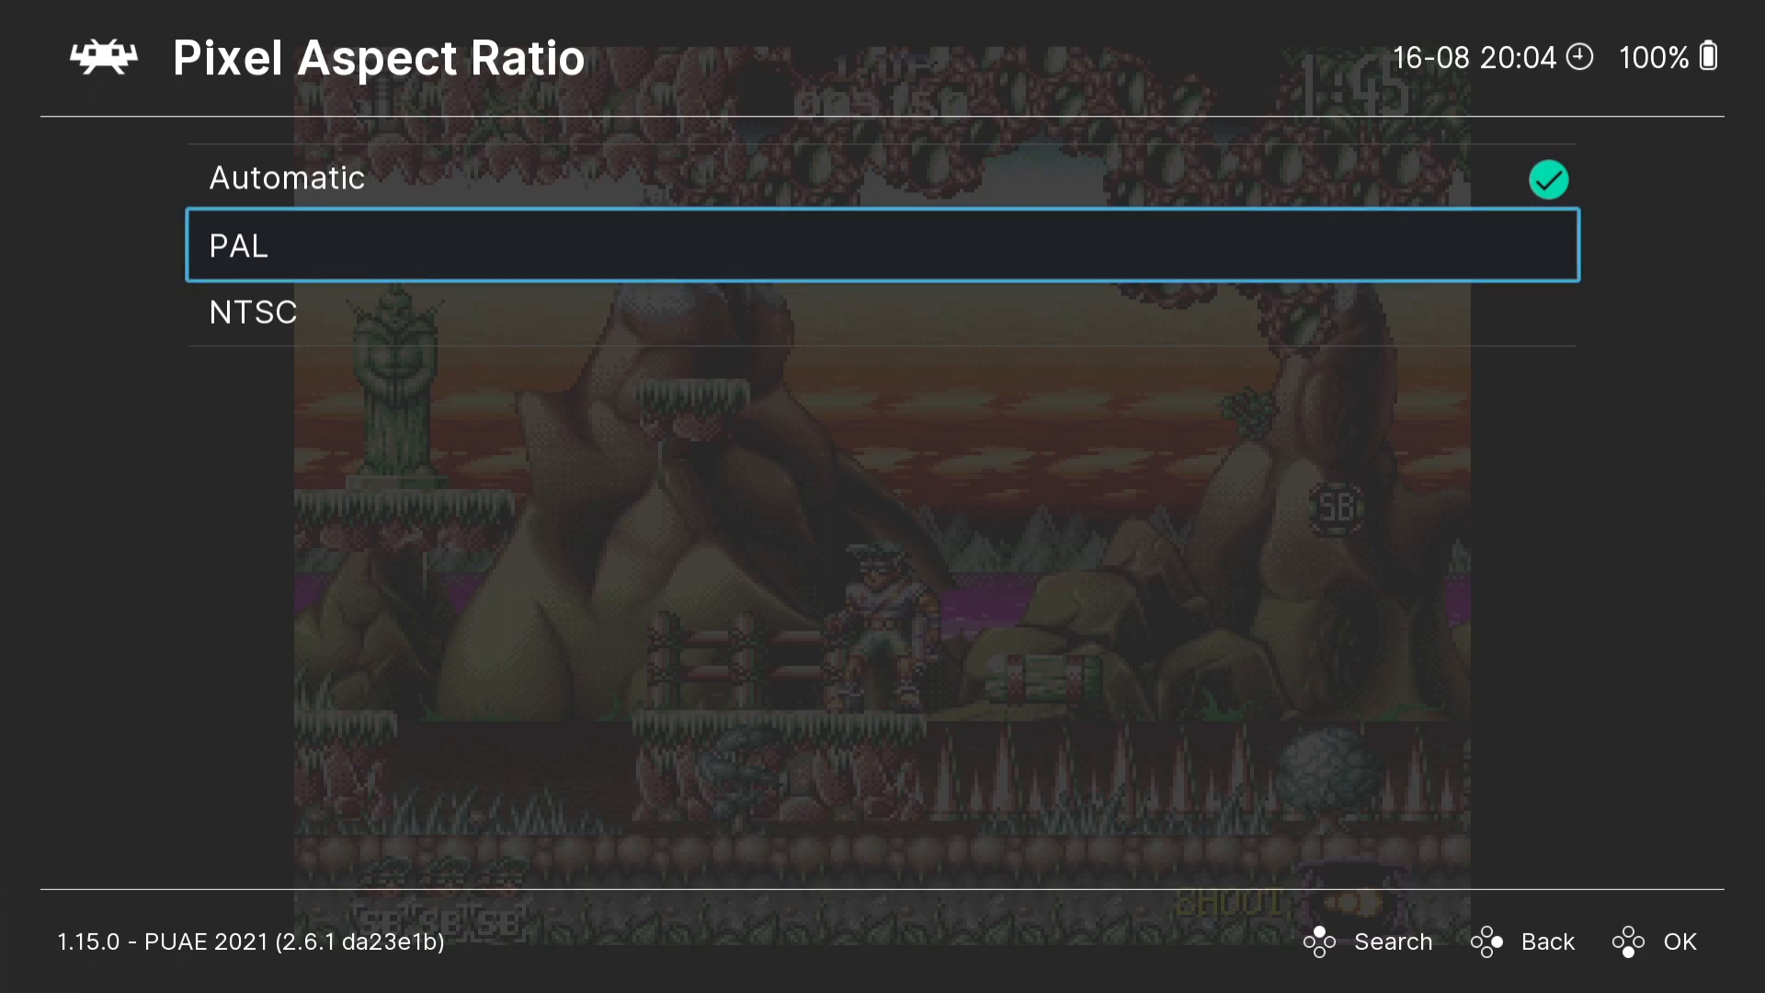
{"action": "key", "text": "Down"}
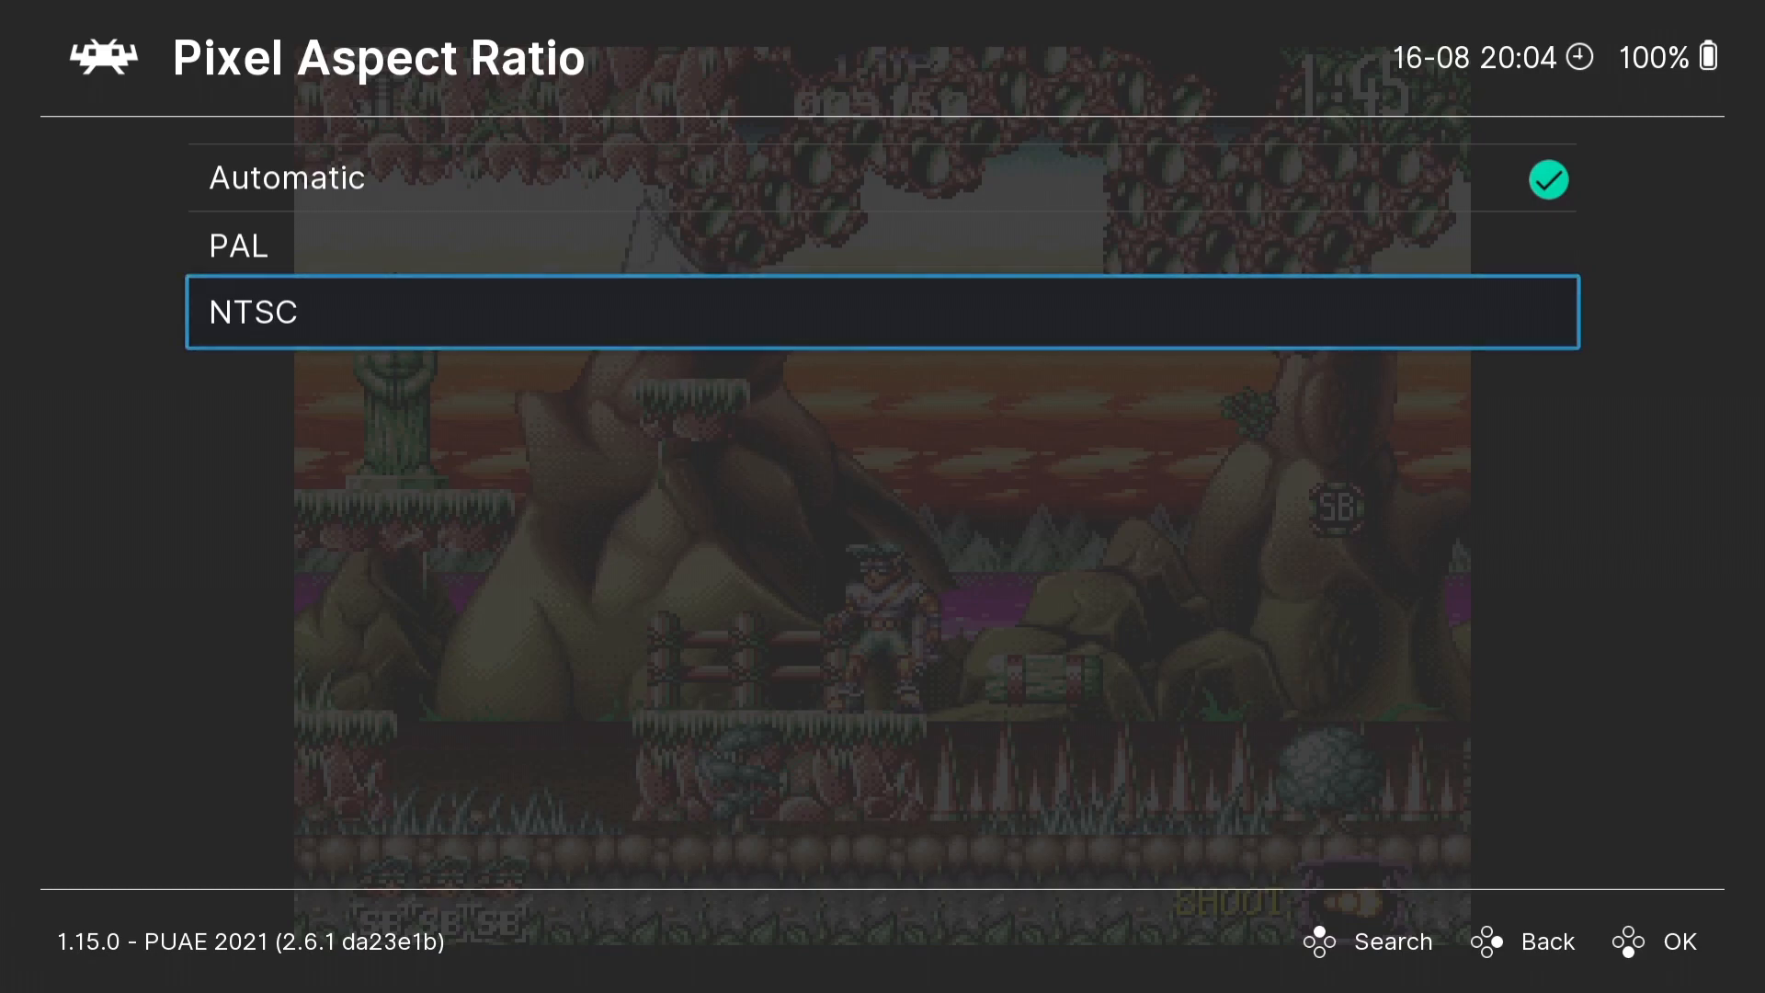
{"action": "key", "text": "Up"}
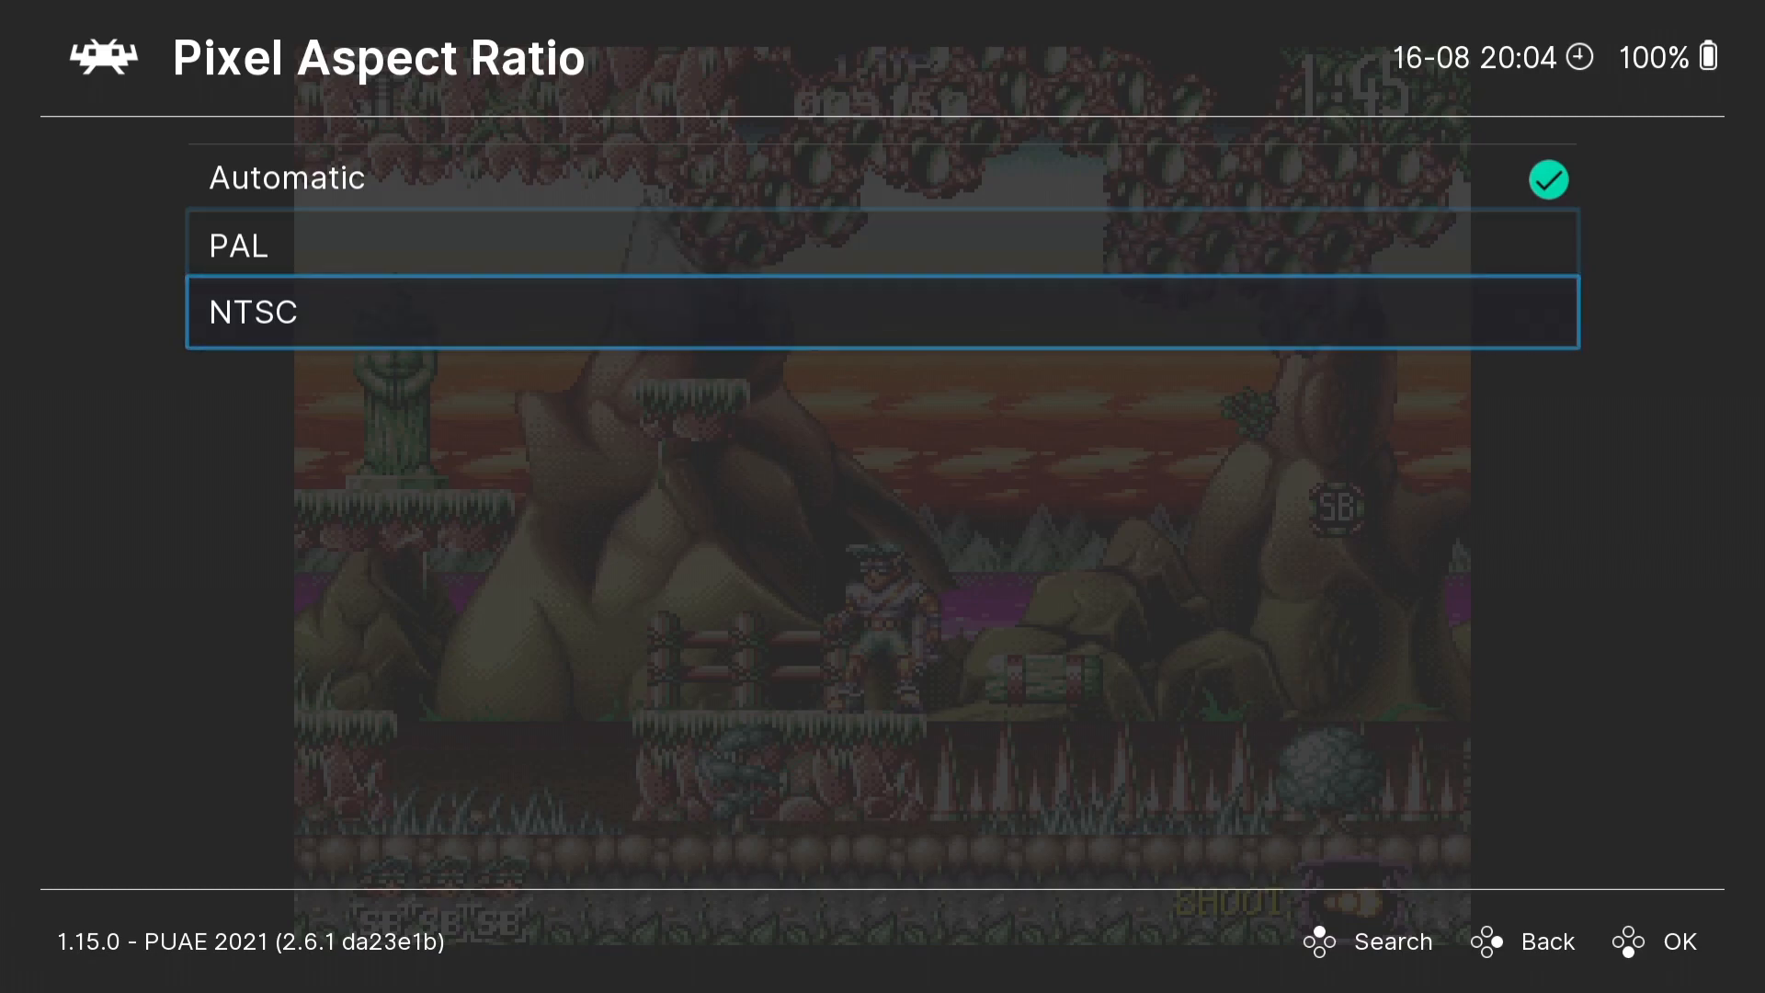
{"action": "key", "text": "Return"}
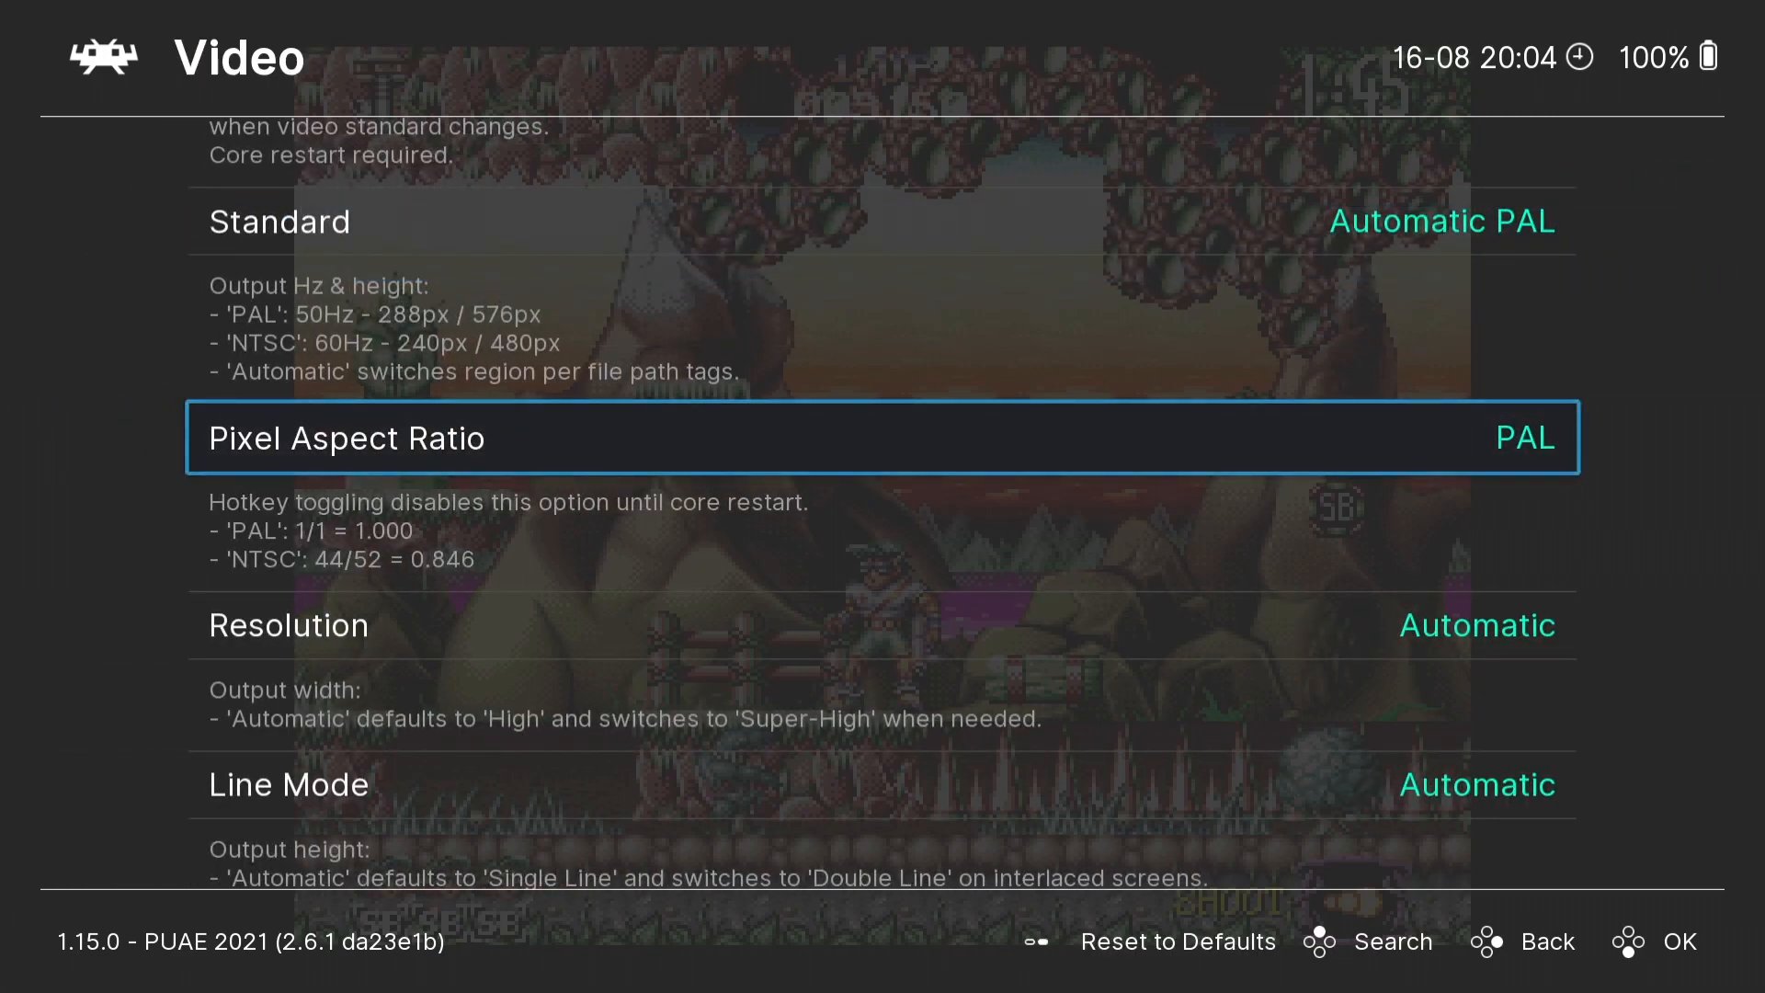
- Set the core's output Resolution to Super-High 1440px
{"action": "key", "text": "Down"}
{"action": "key", "text": "Return"}
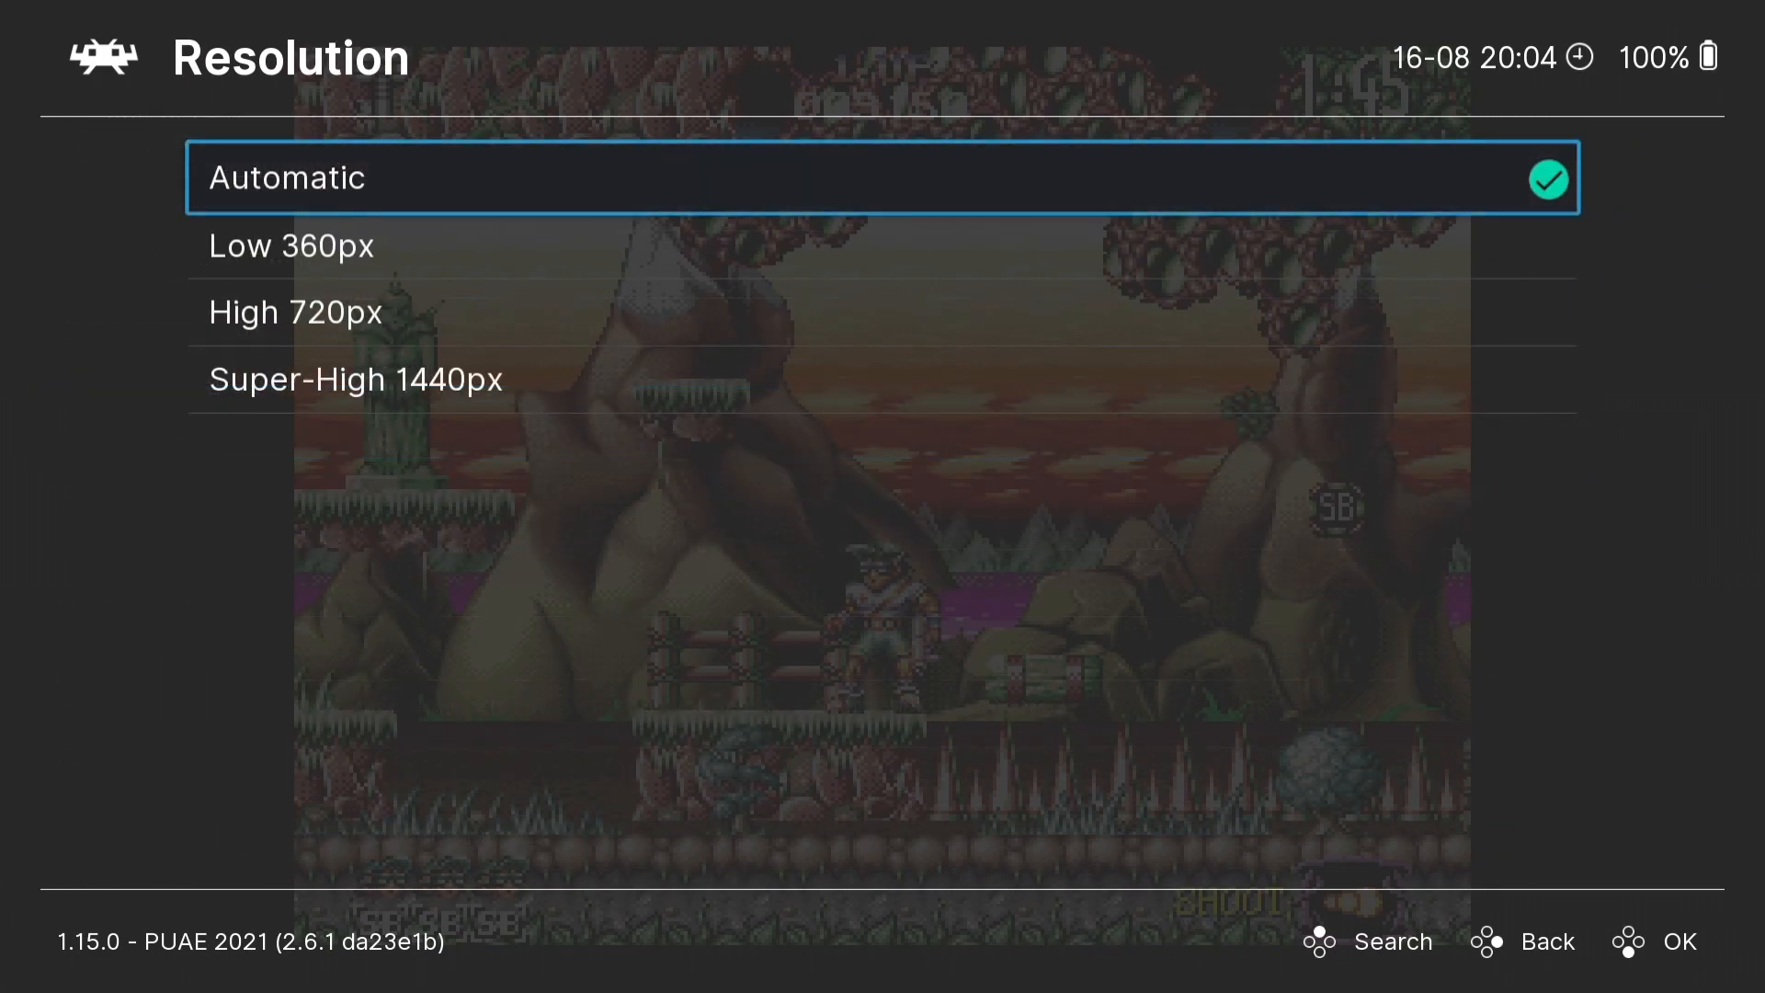
{"action": "key", "text": "Down"}
{"action": "key", "text": "Down"}
{"action": "key", "text": "Down"}
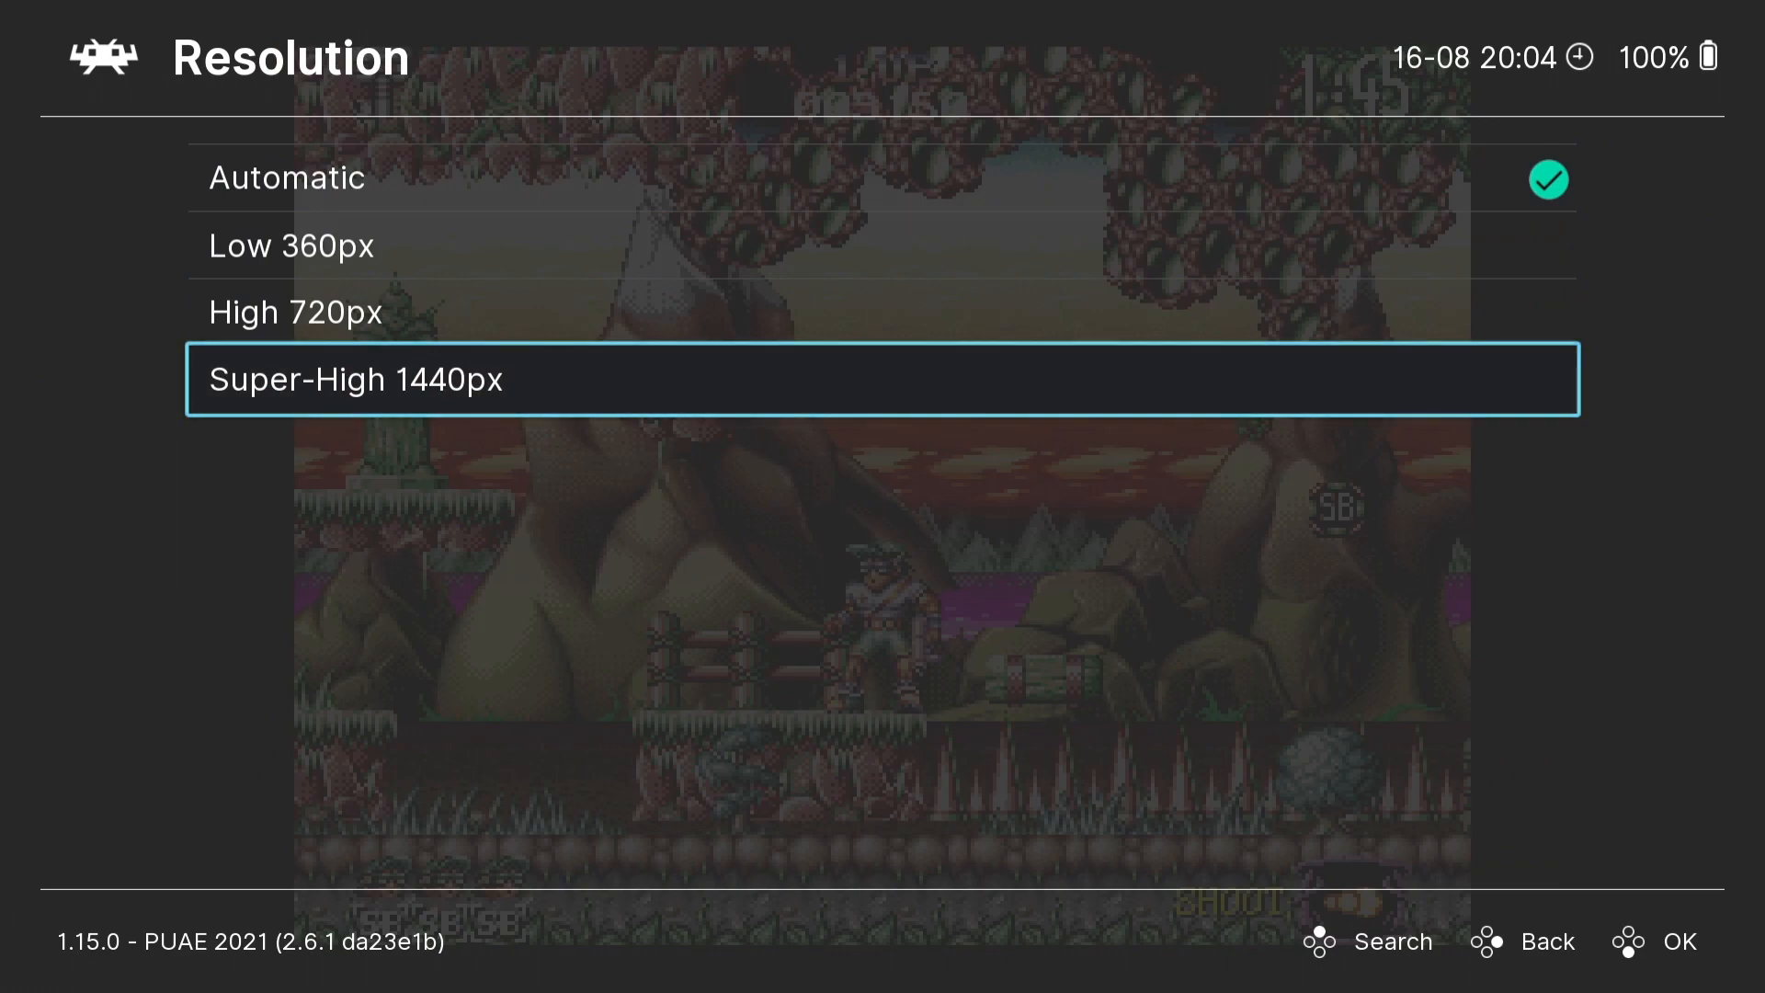
{"action": "key", "text": "Return"}
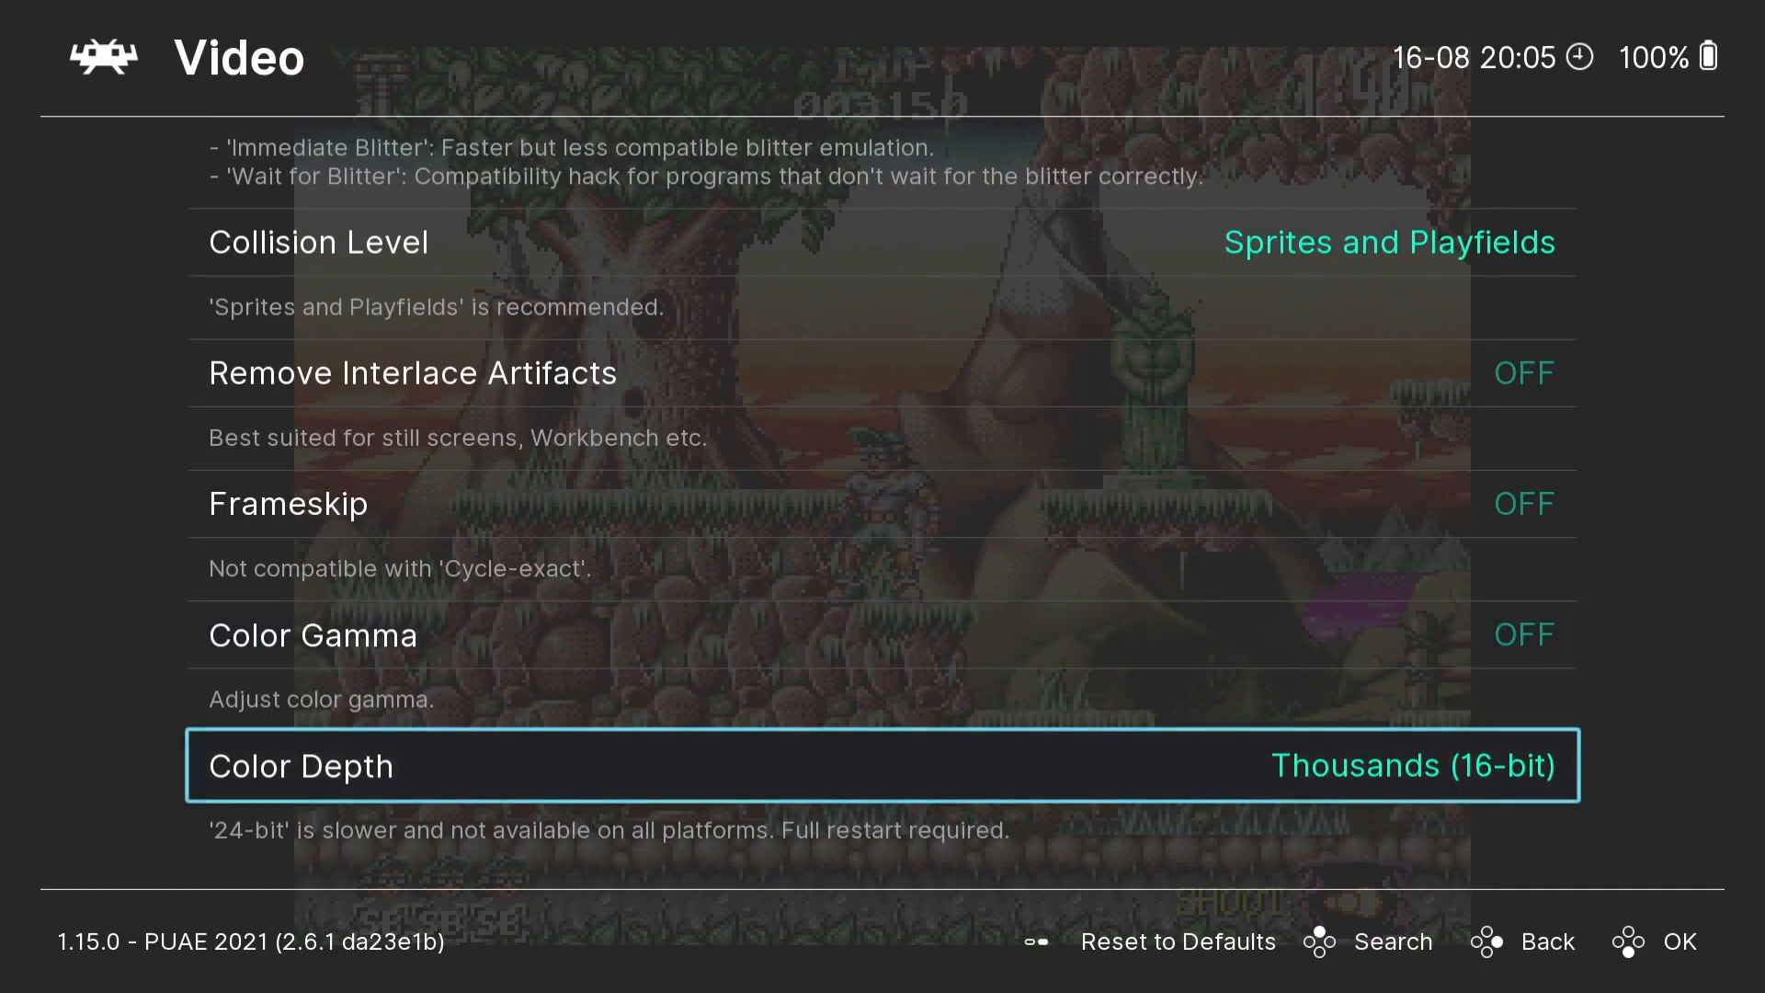
- Set the core's Color Depth to Millions (24-bit)
{"action": "key", "text": "Return"}
{"action": "key", "text": "Down"}
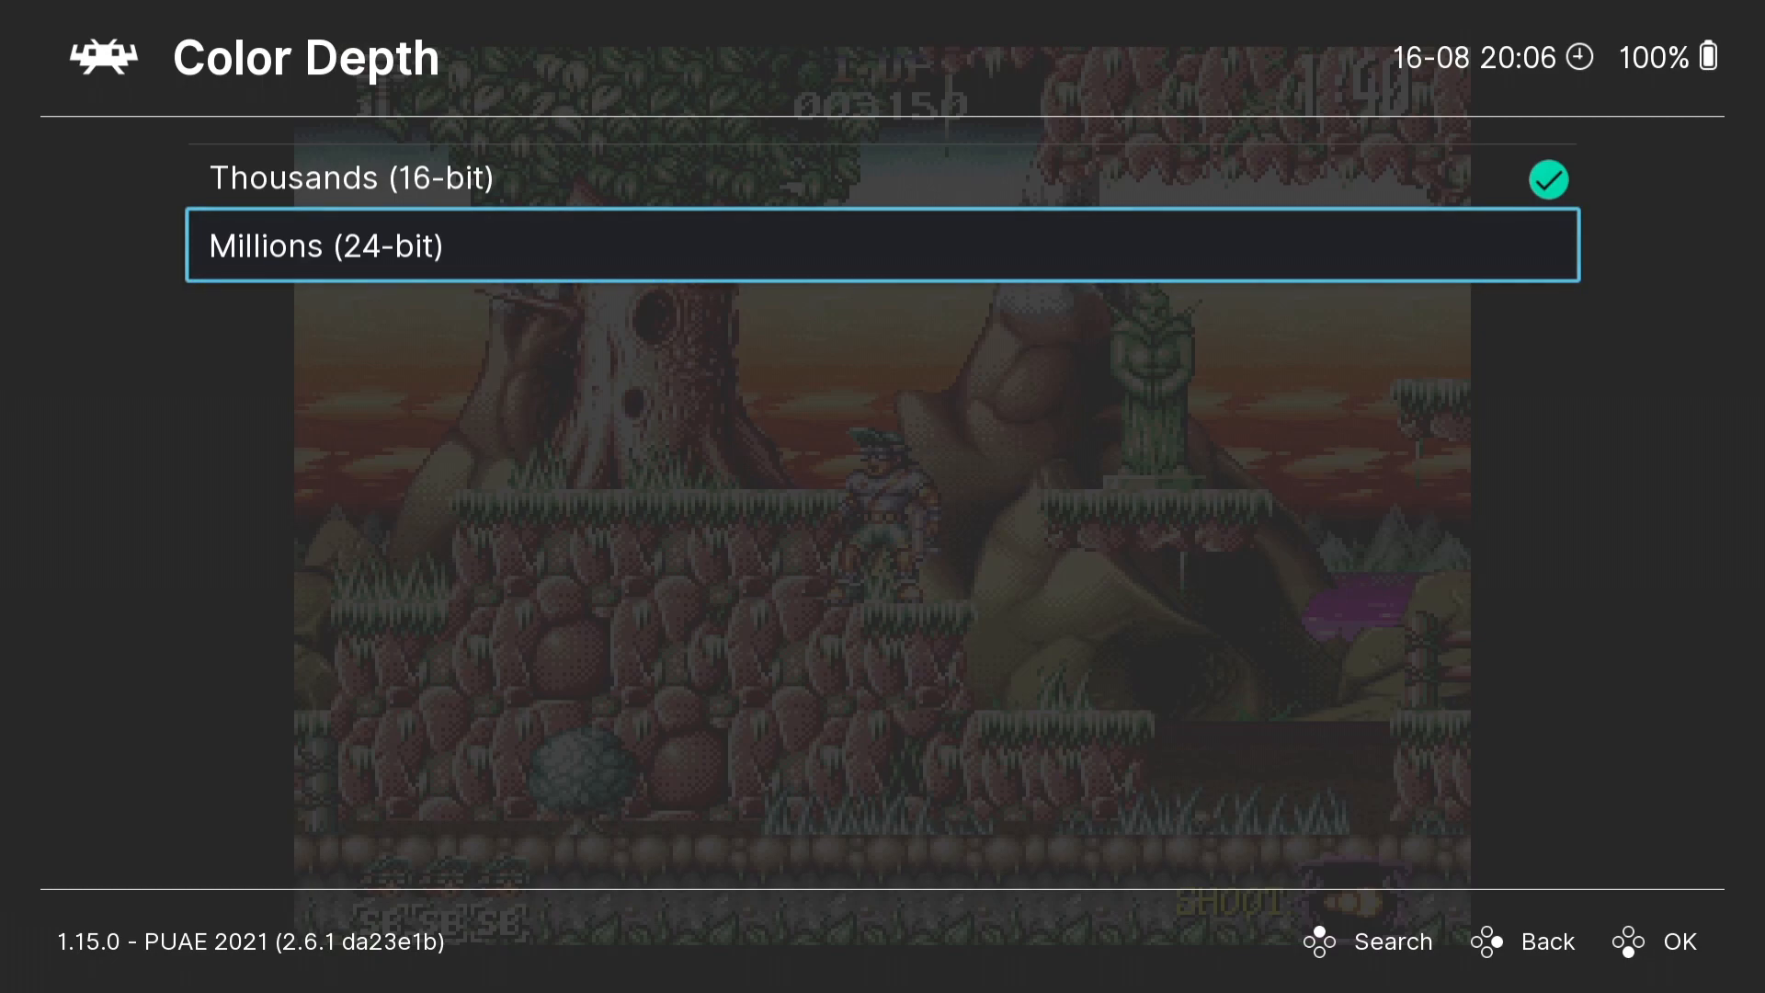
{"action": "key", "text": "Return"}
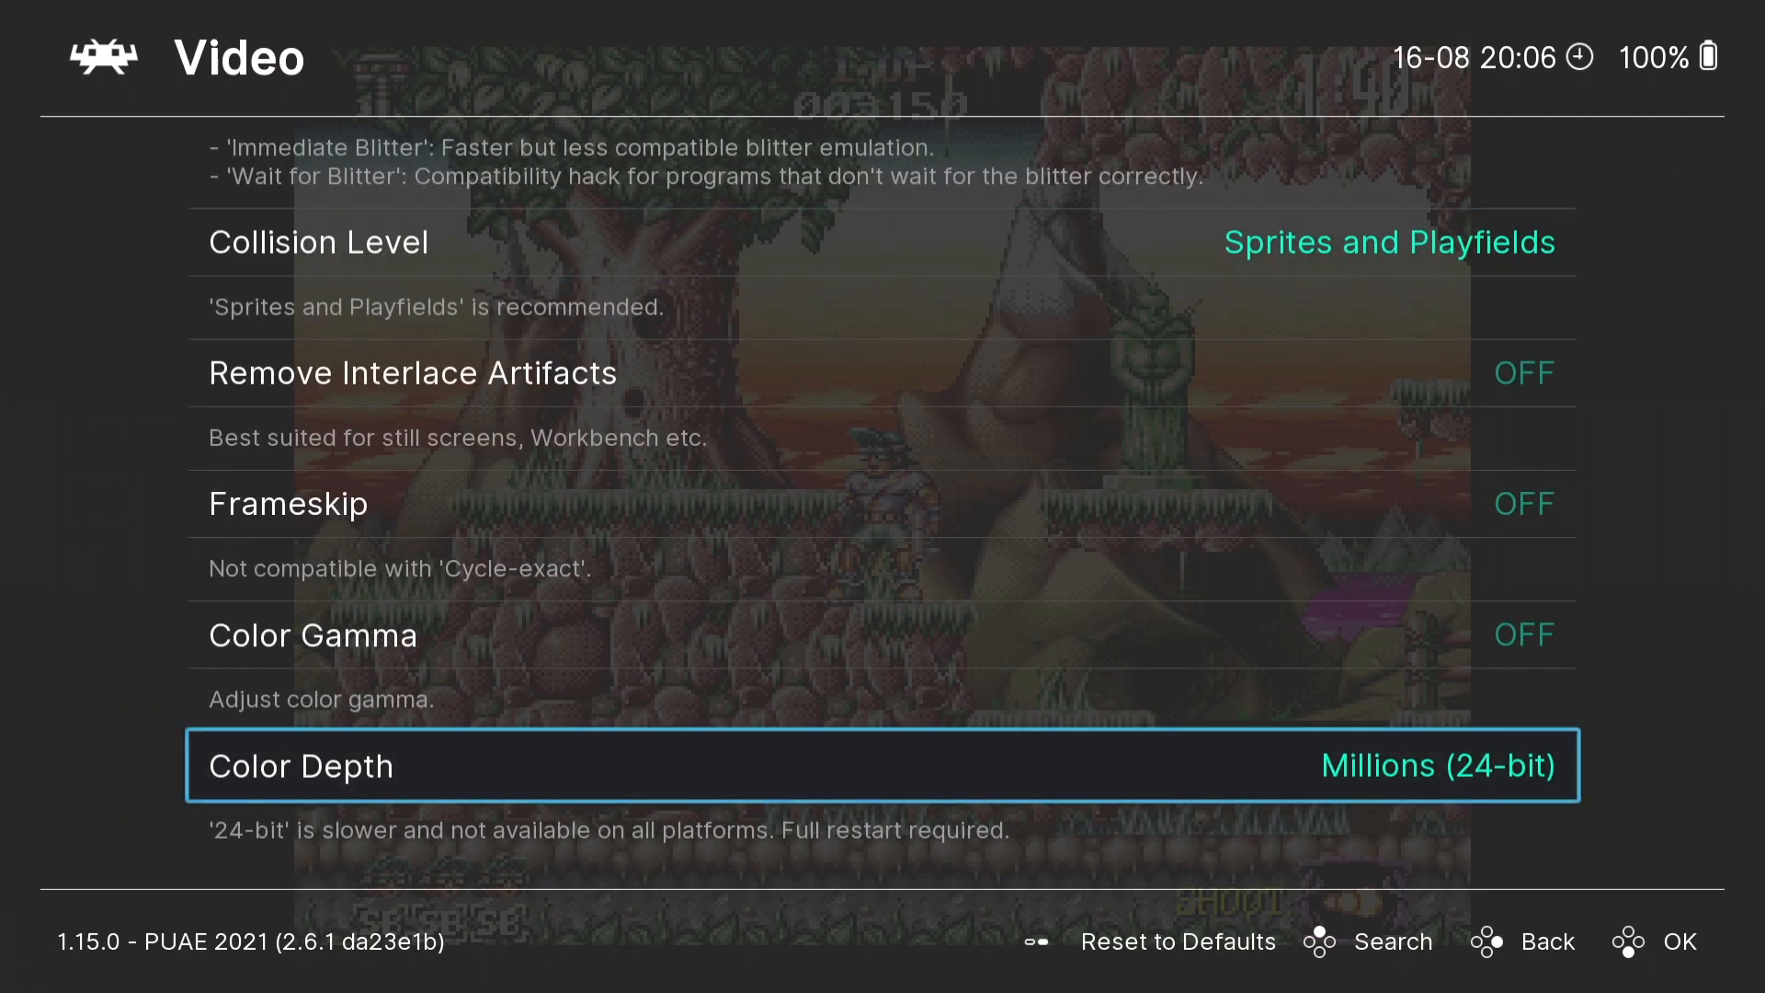
- Leave the core options, return to the Quick Menu and resume the running game
{"action": "key", "text": "BackSpace"}
{"action": "key", "text": "BackSpace"}
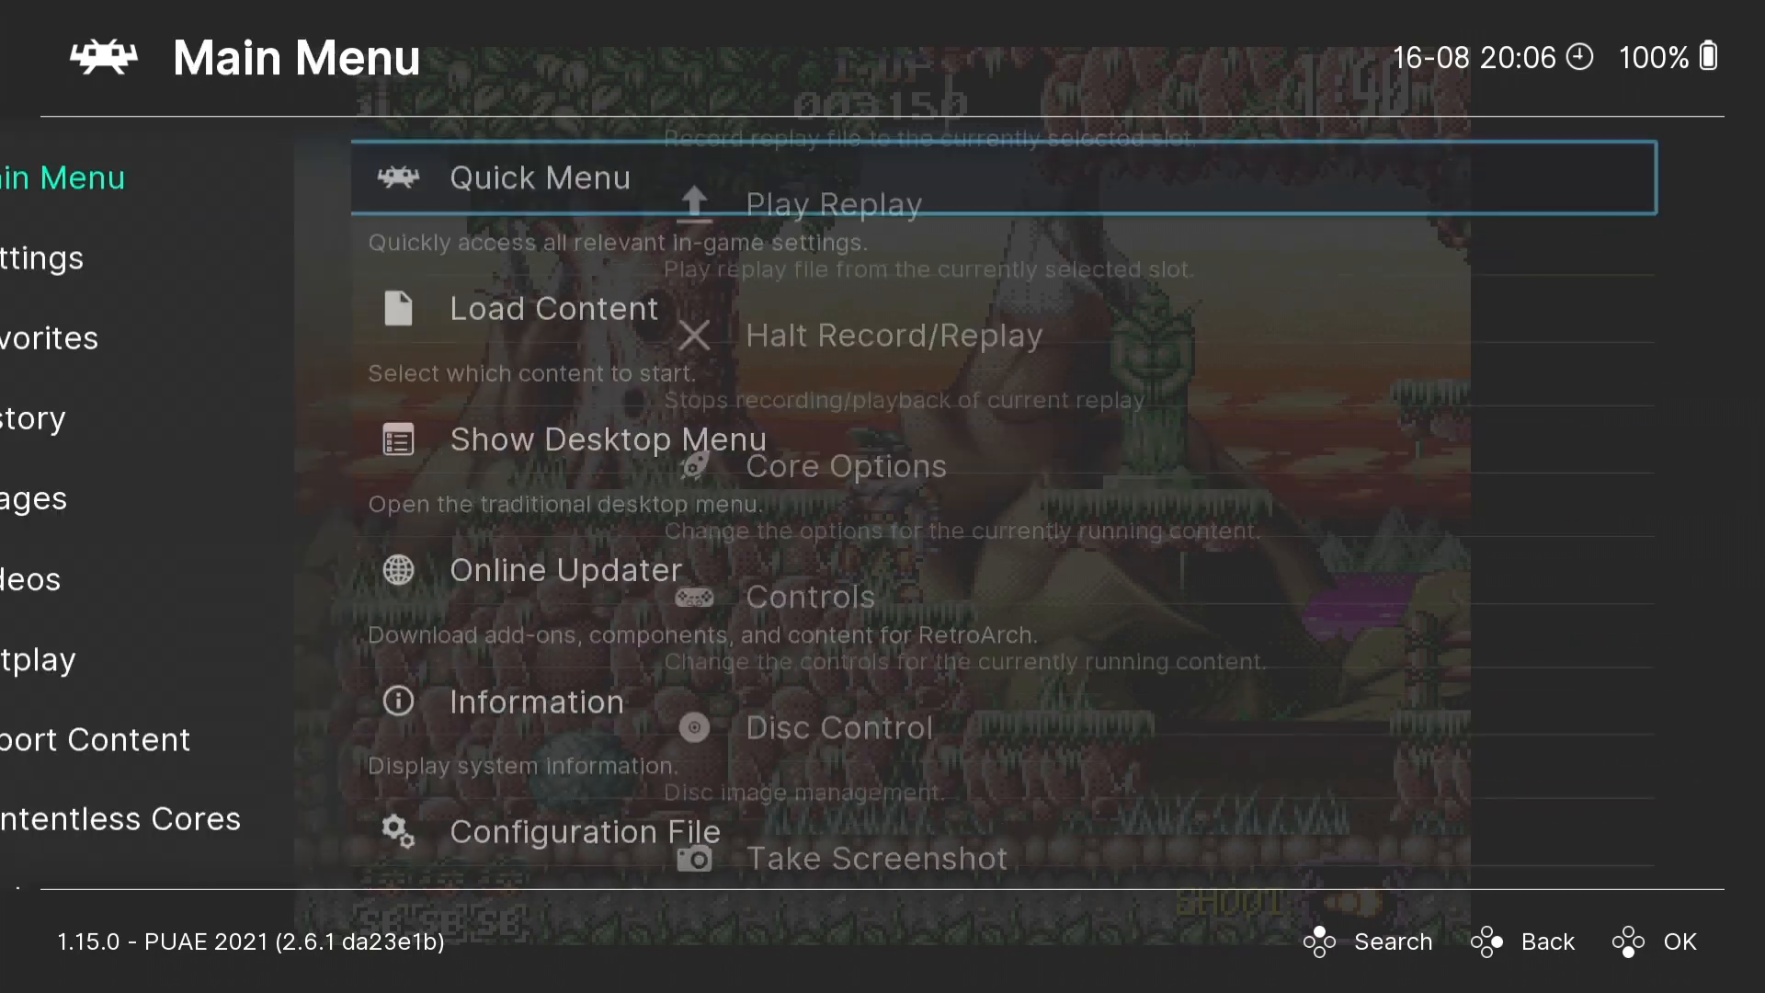
{"action": "key", "text": "BackSpace"}
{"action": "key", "text": "Right"}
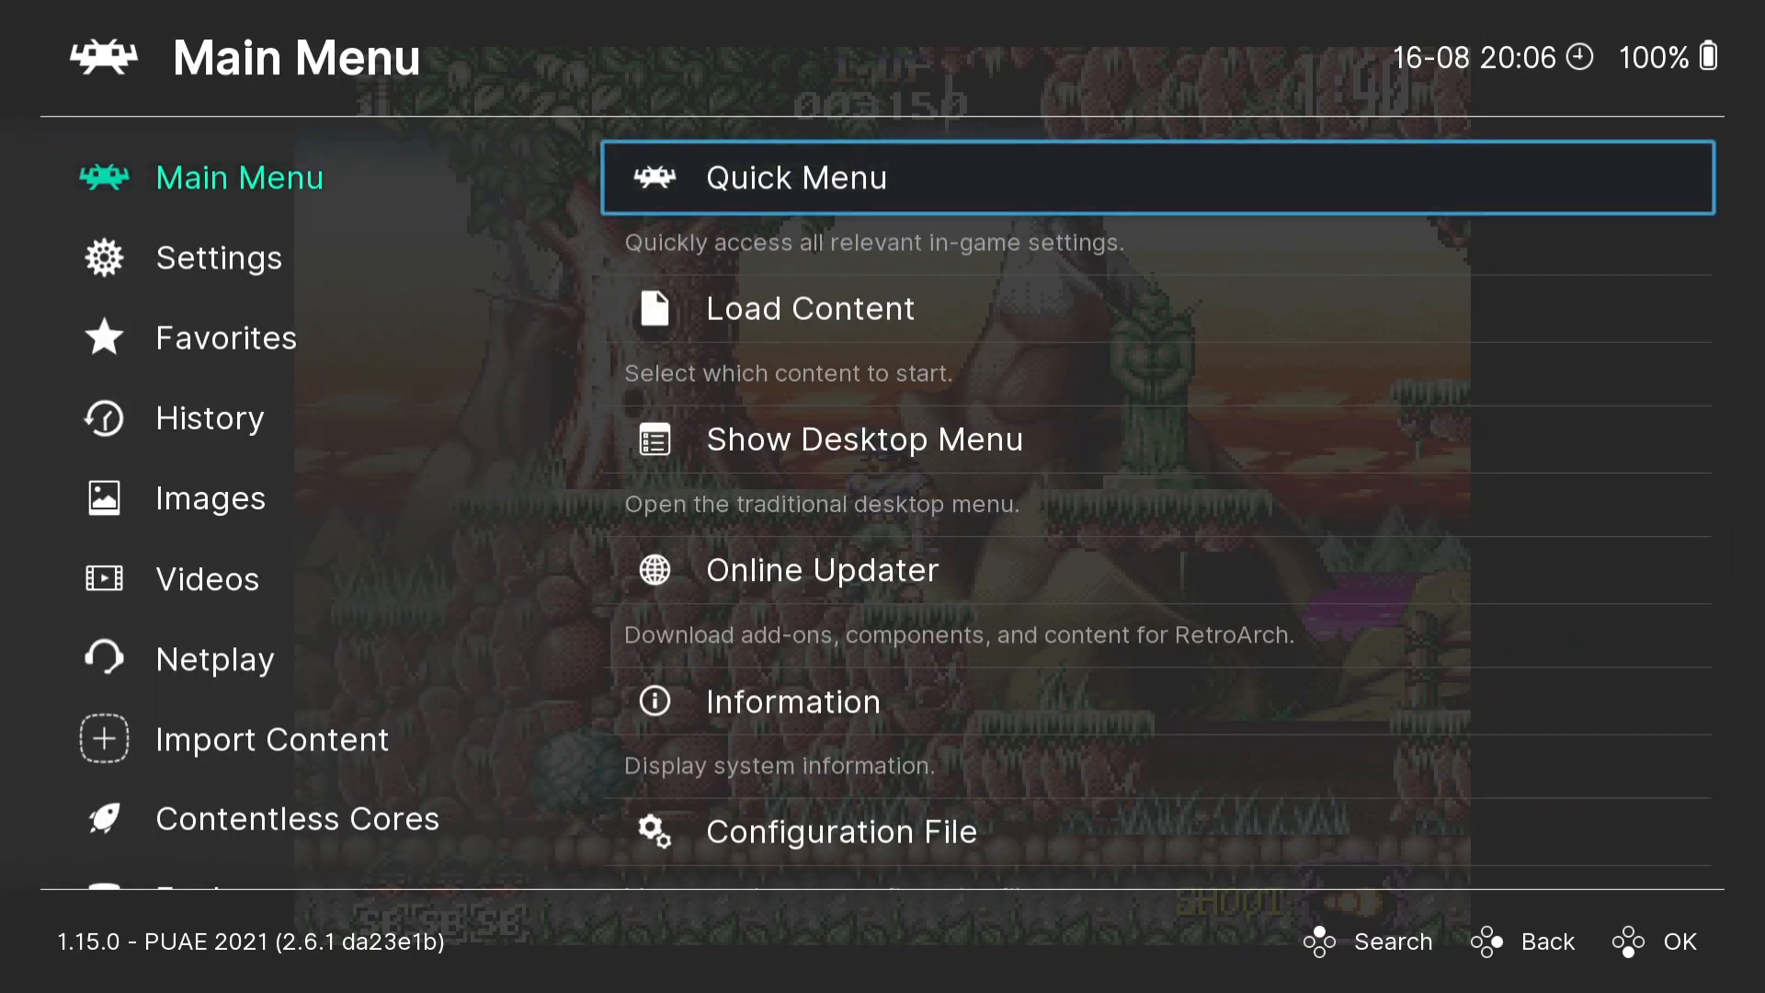
{"action": "key", "text": "Return"}
{"action": "key", "text": "Return"}
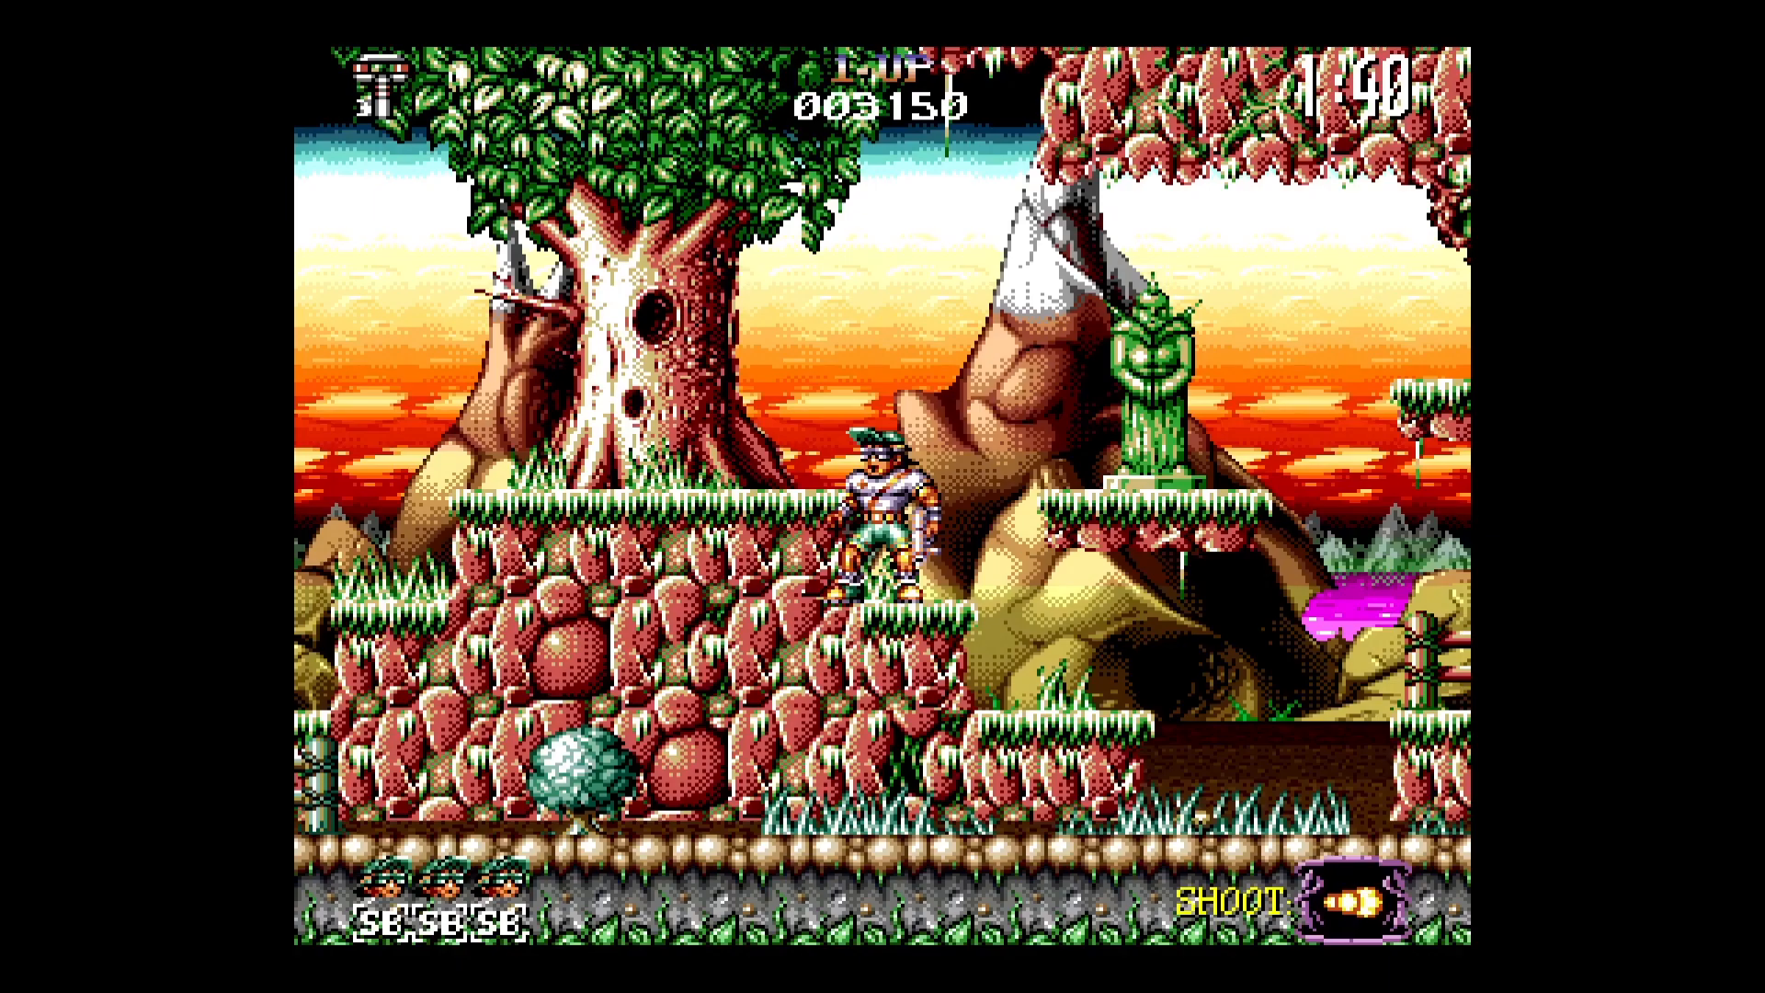
- Run and jump the character past the green statue and over the spikes to the large tree, shooting ahead
{"action": "key", "text": "Right"}
{"action": "key", "text": "Up"}
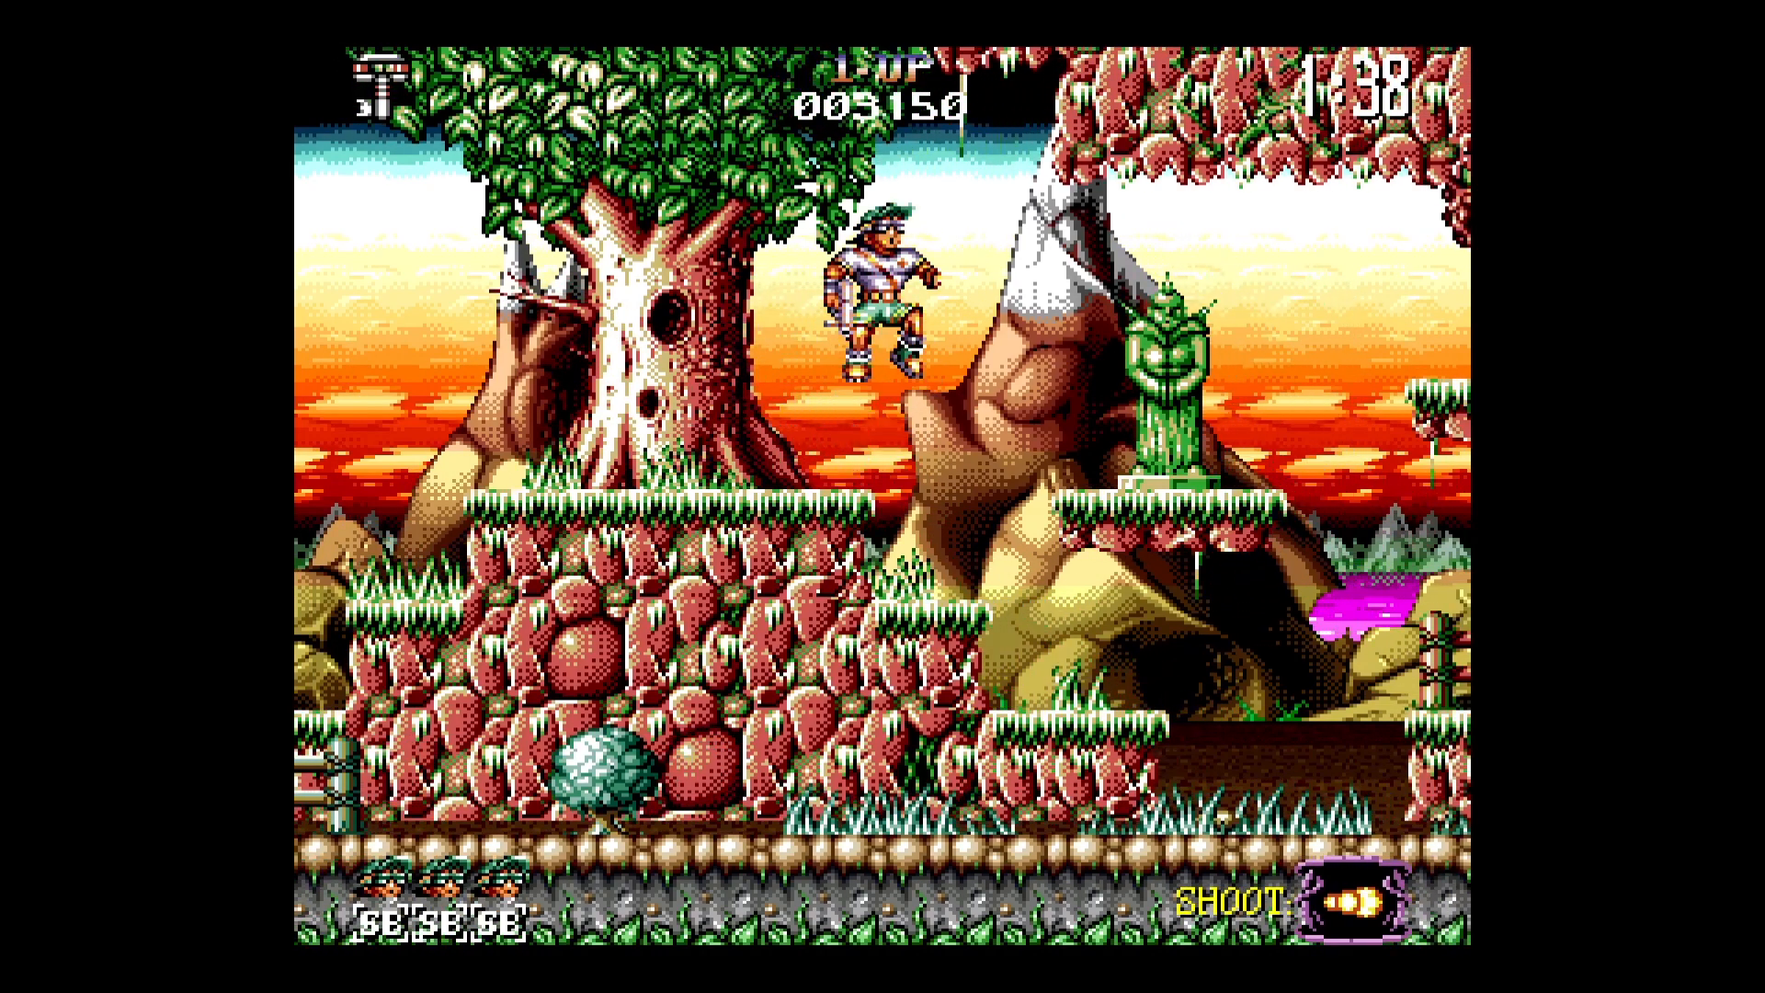
{"action": "key", "text": "Up"}
{"action": "key", "text": "Right"}
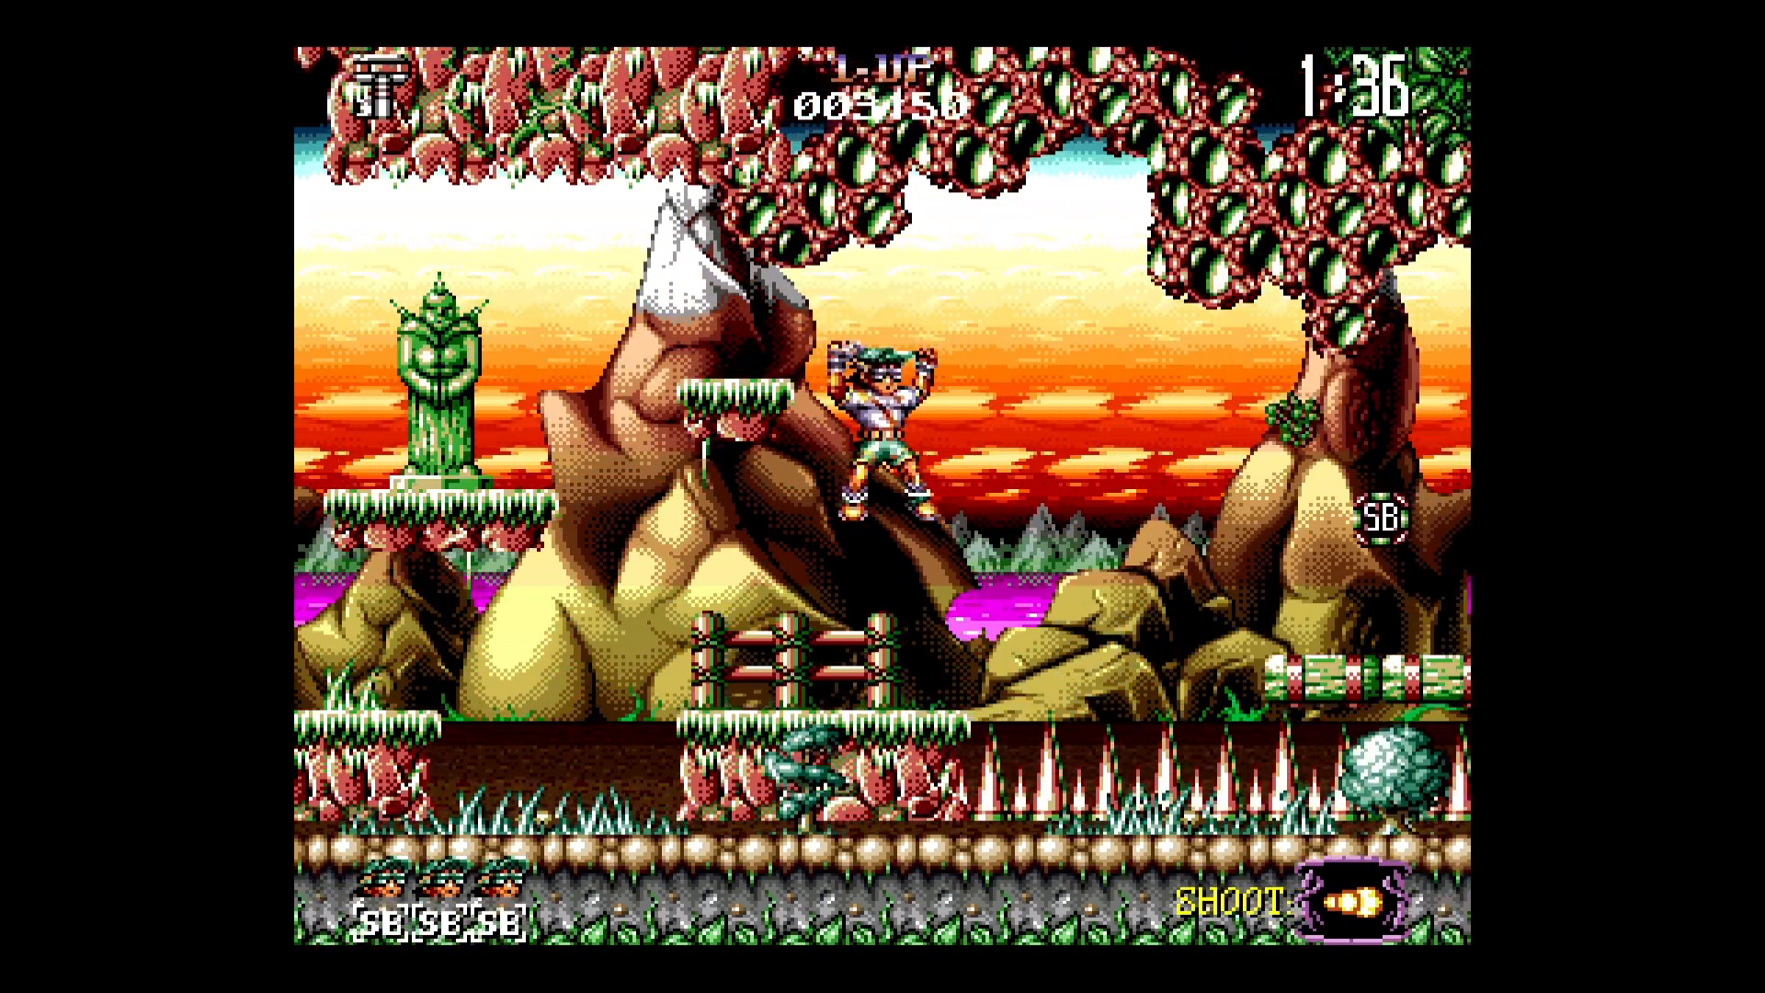
{"action": "key", "text": "Right"}
{"action": "key", "text": "Up"}
{"action": "key", "text": "space"}
{"action": "key", "text": "space"}
{"action": "key", "text": "Up"}
{"action": "key", "text": "Right"}
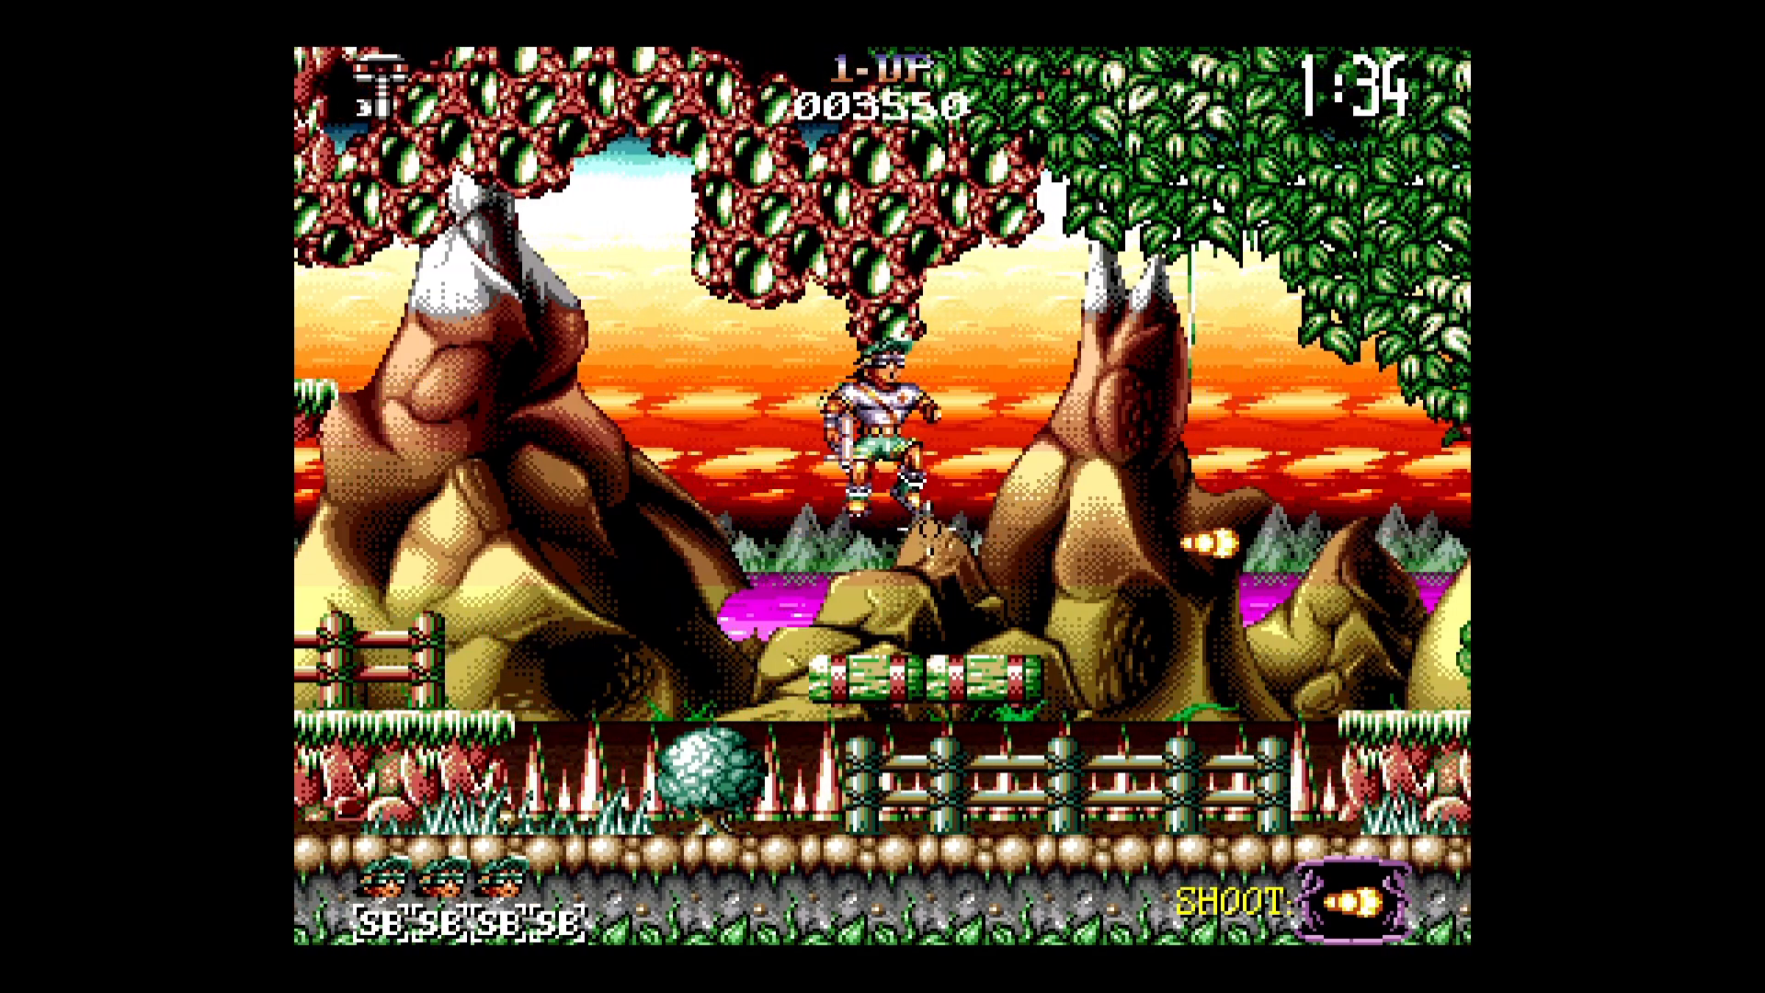
{"action": "key", "text": "space"}
{"action": "key", "text": "space"}
{"action": "key", "text": "space"}
{"action": "key", "text": "Up"}
{"action": "key", "text": "Right"}
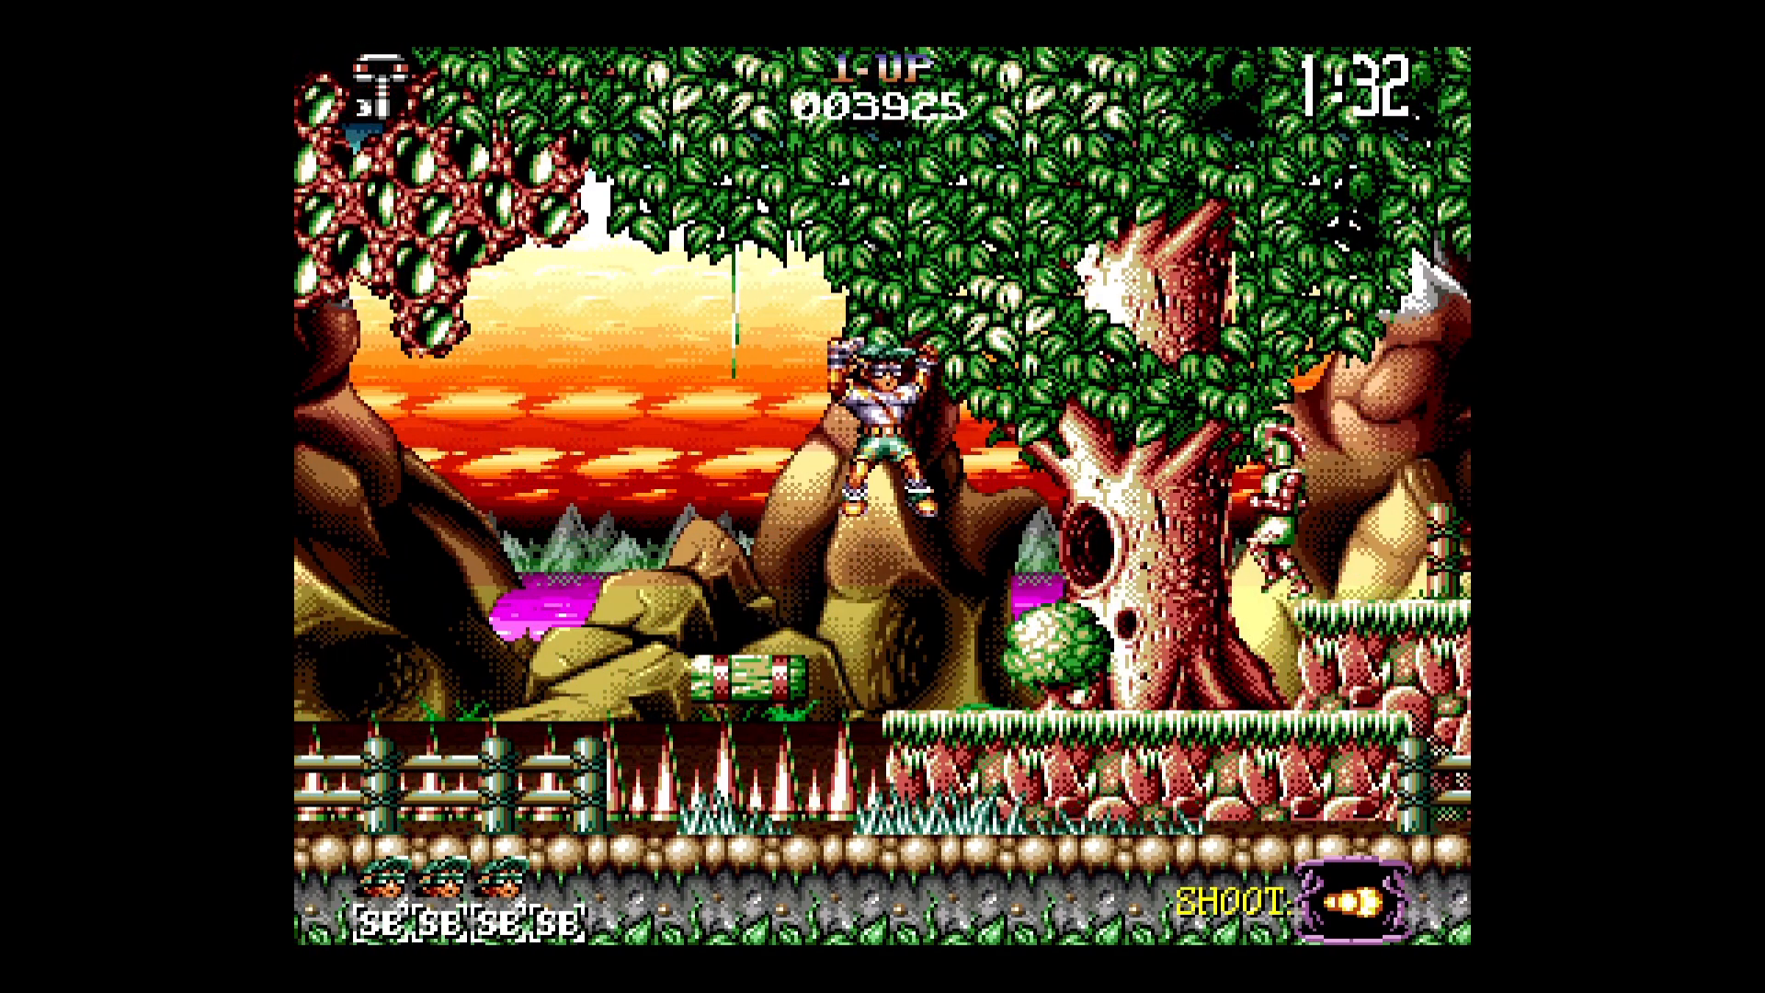
{"action": "key", "text": "Right"}
- Pause the game and open the general Video settings
{"action": "key", "text": "F1"}
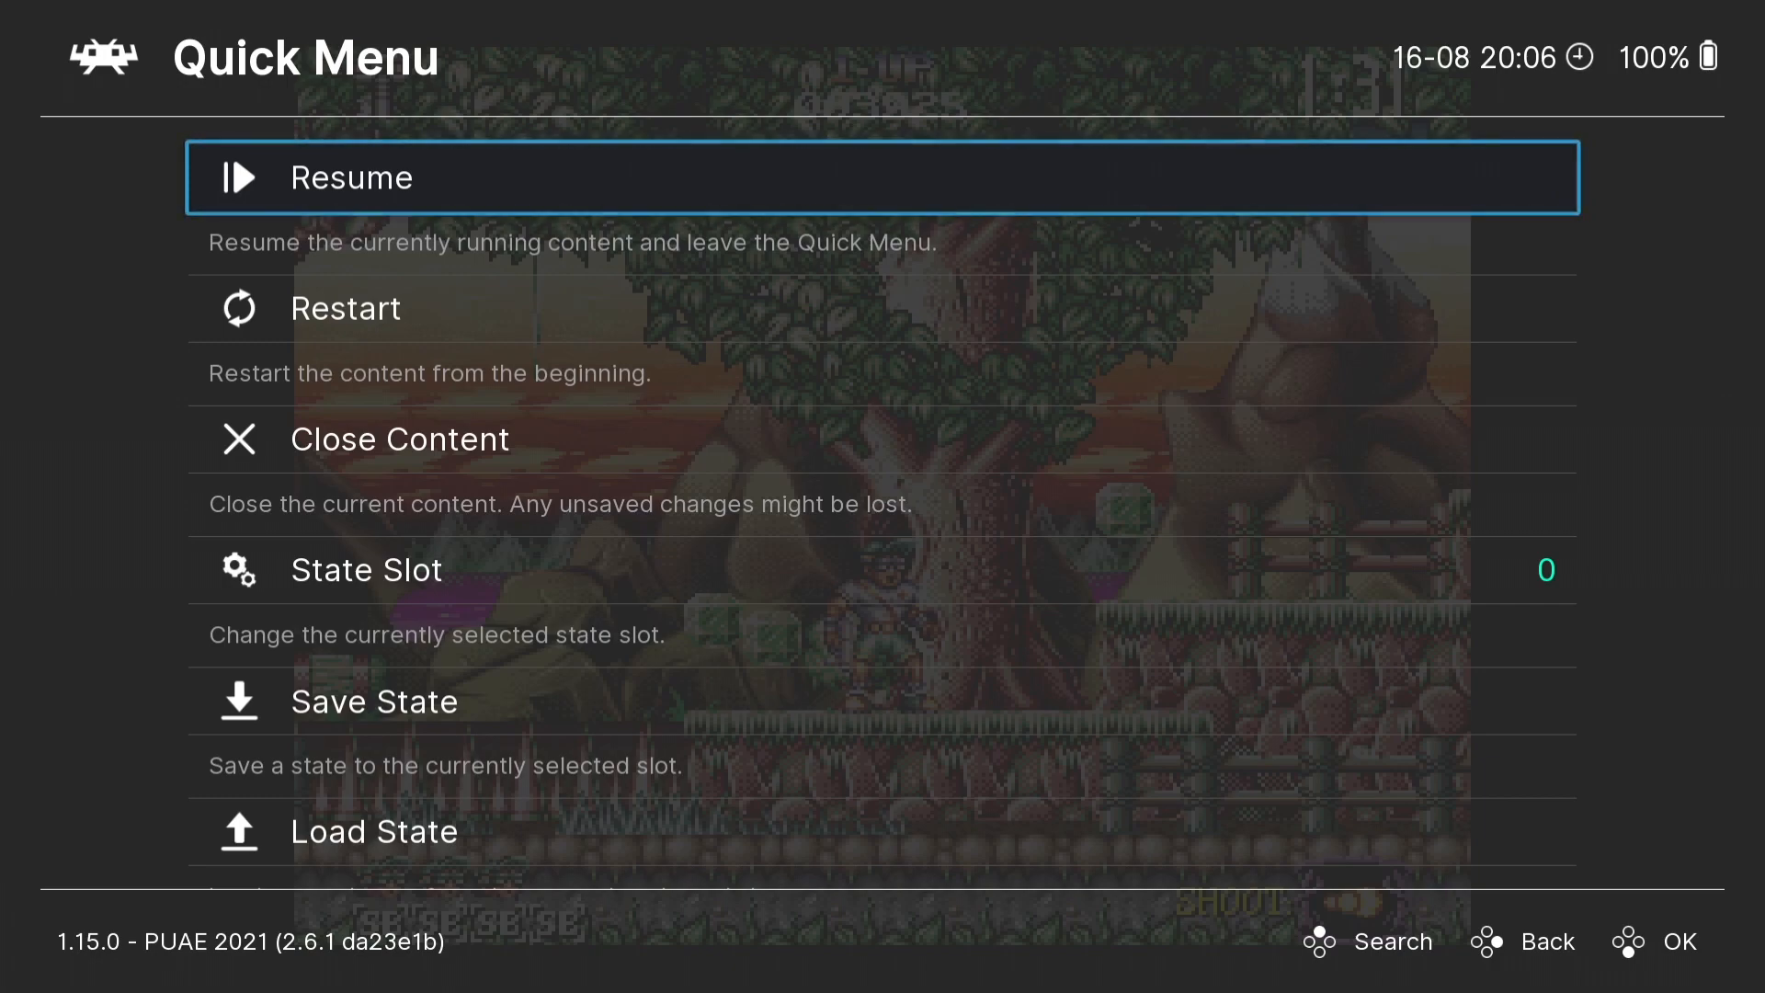
{"action": "key", "text": "BackSpace"}
{"action": "key", "text": "Left"}
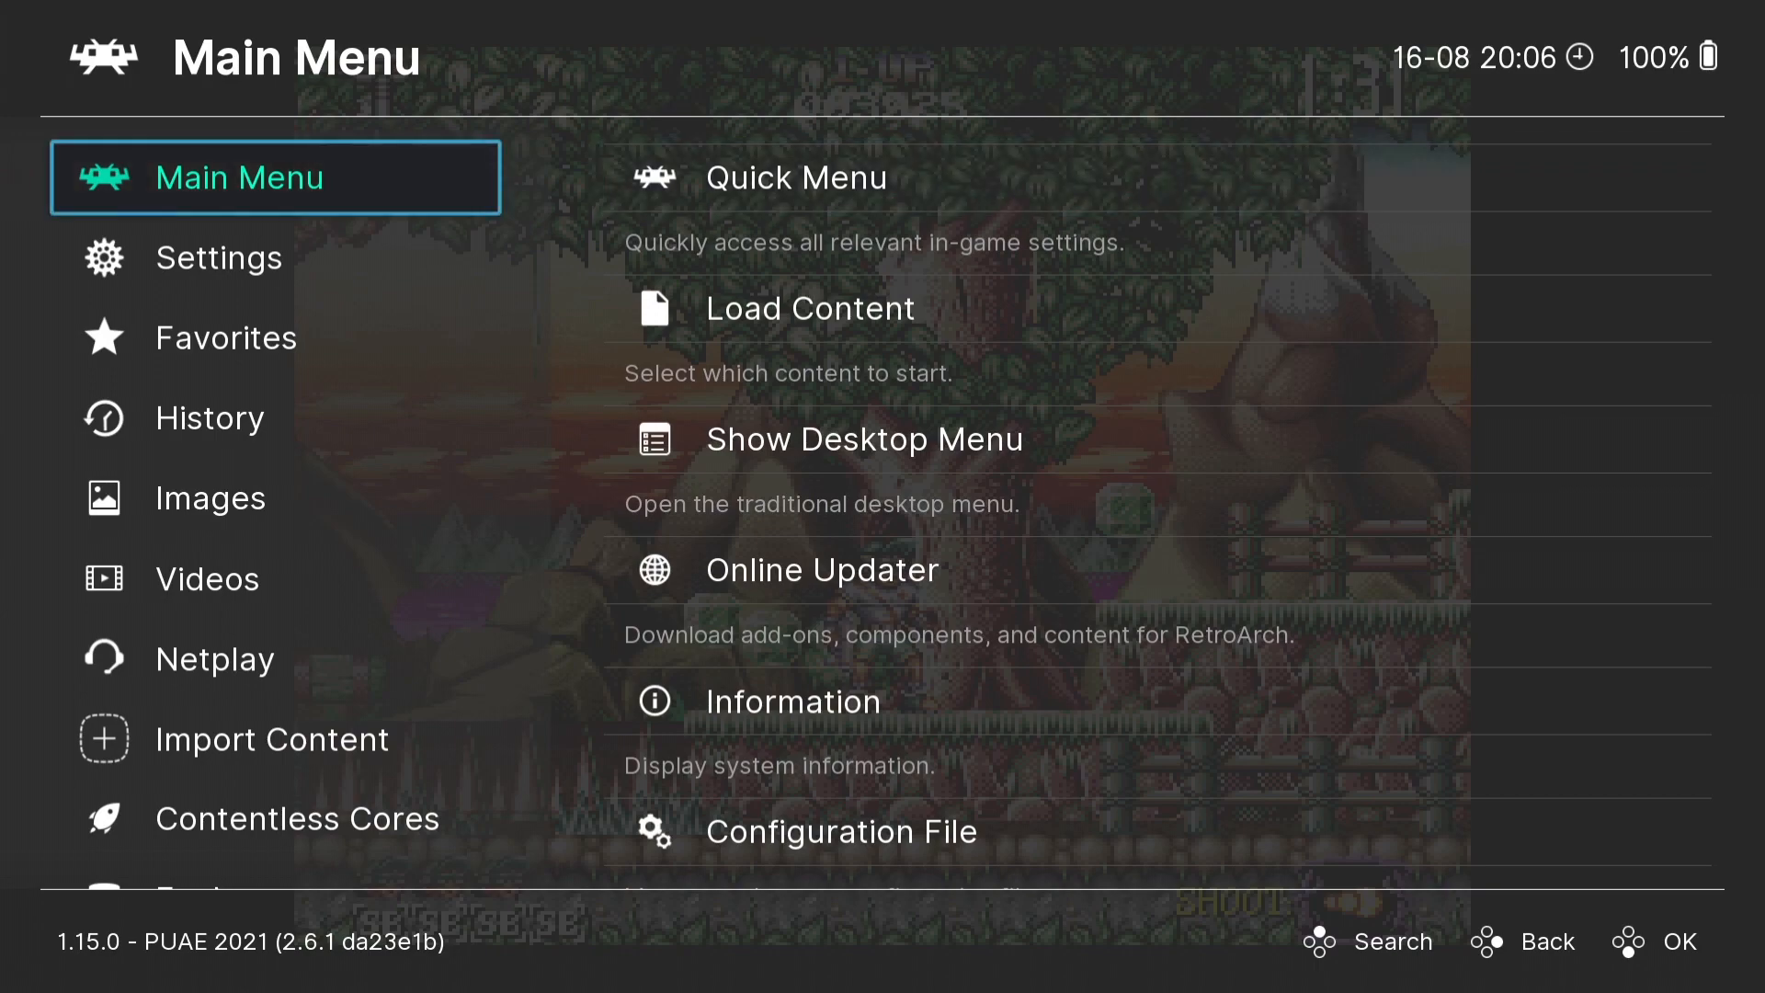
{"action": "key", "text": "Down"}
{"action": "key", "text": "Right"}
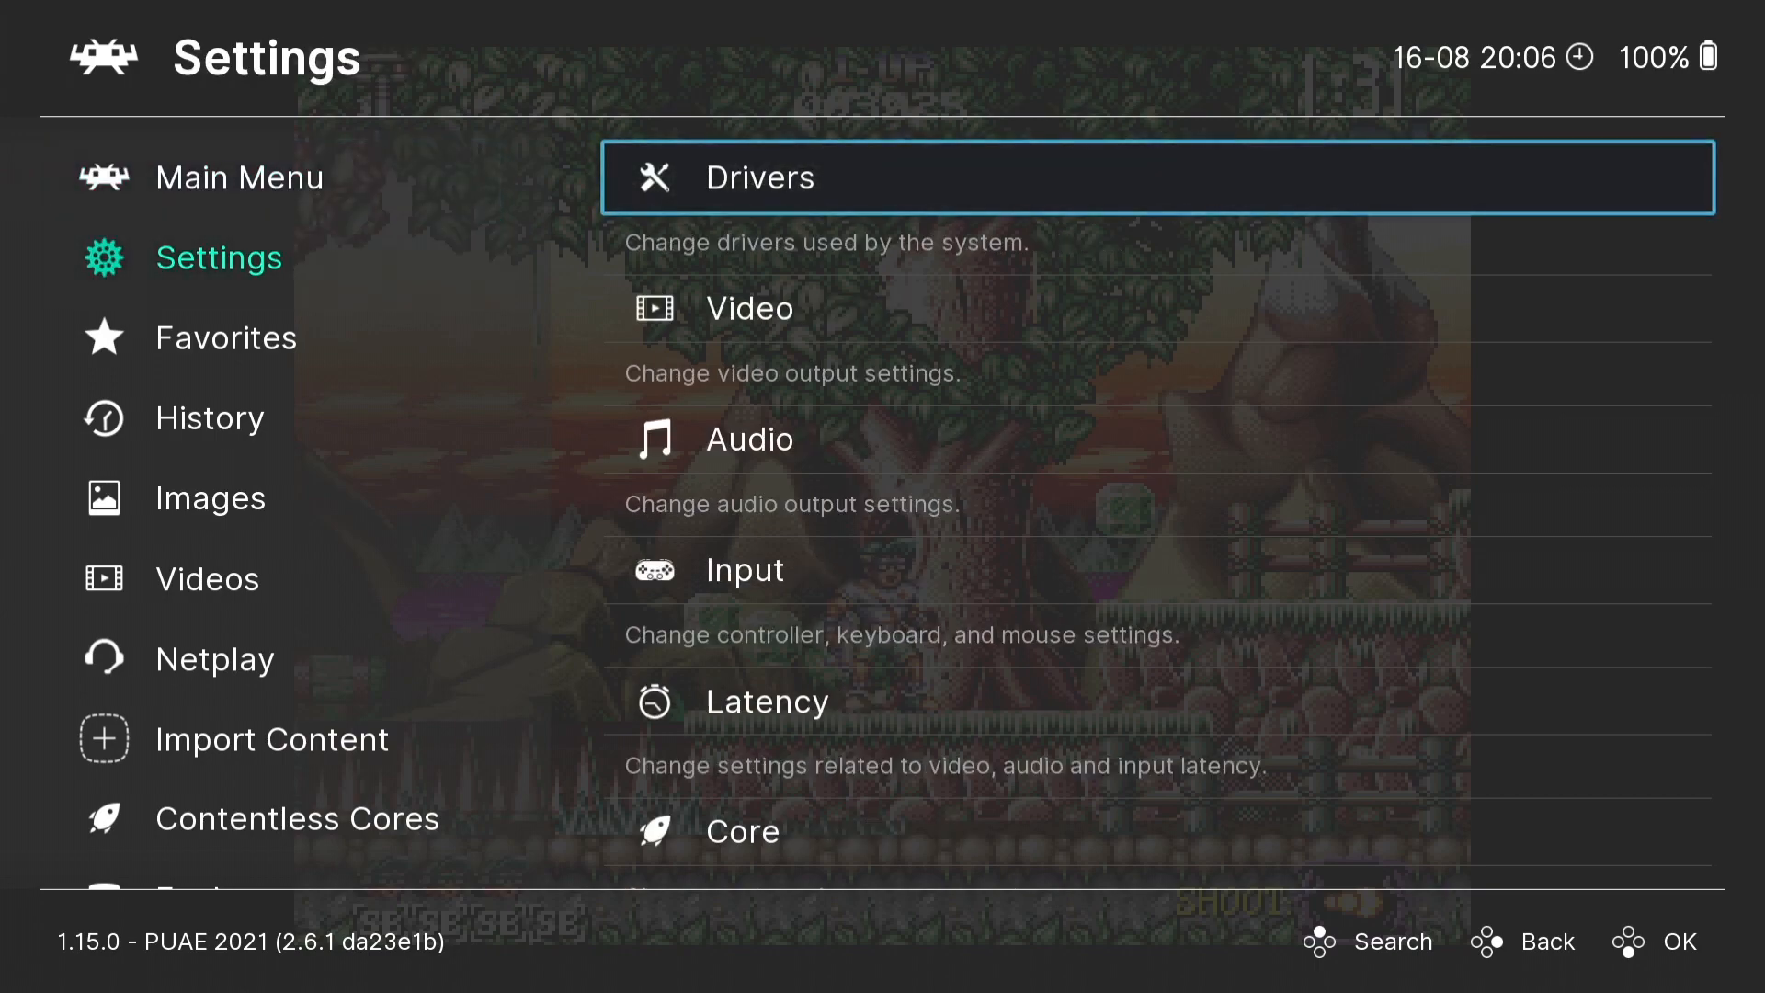
{"action": "key", "text": "Down"}
{"action": "key", "text": "Return"}
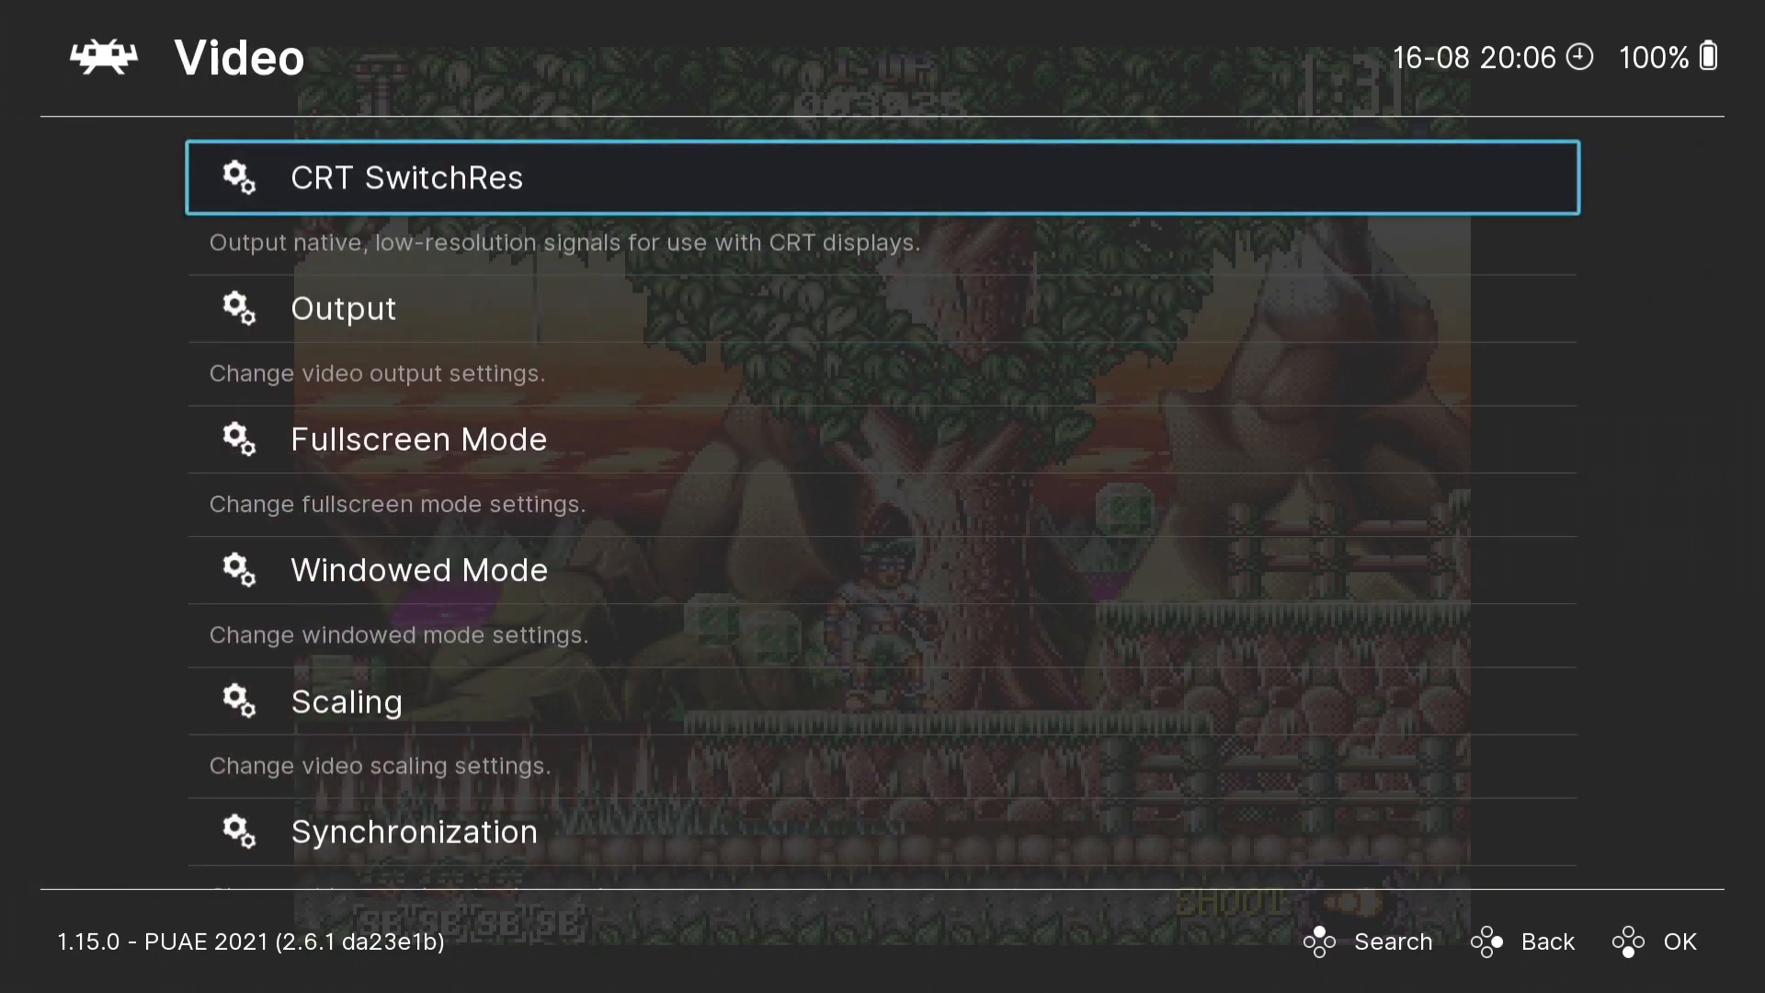
- Turn on Integer Scale in the video scaling settings
{"action": "key", "text": "Down"}
{"action": "key", "text": "Down"}
{"action": "key", "text": "Down"}
{"action": "key", "text": "Down"}
{"action": "key", "text": "Return"}
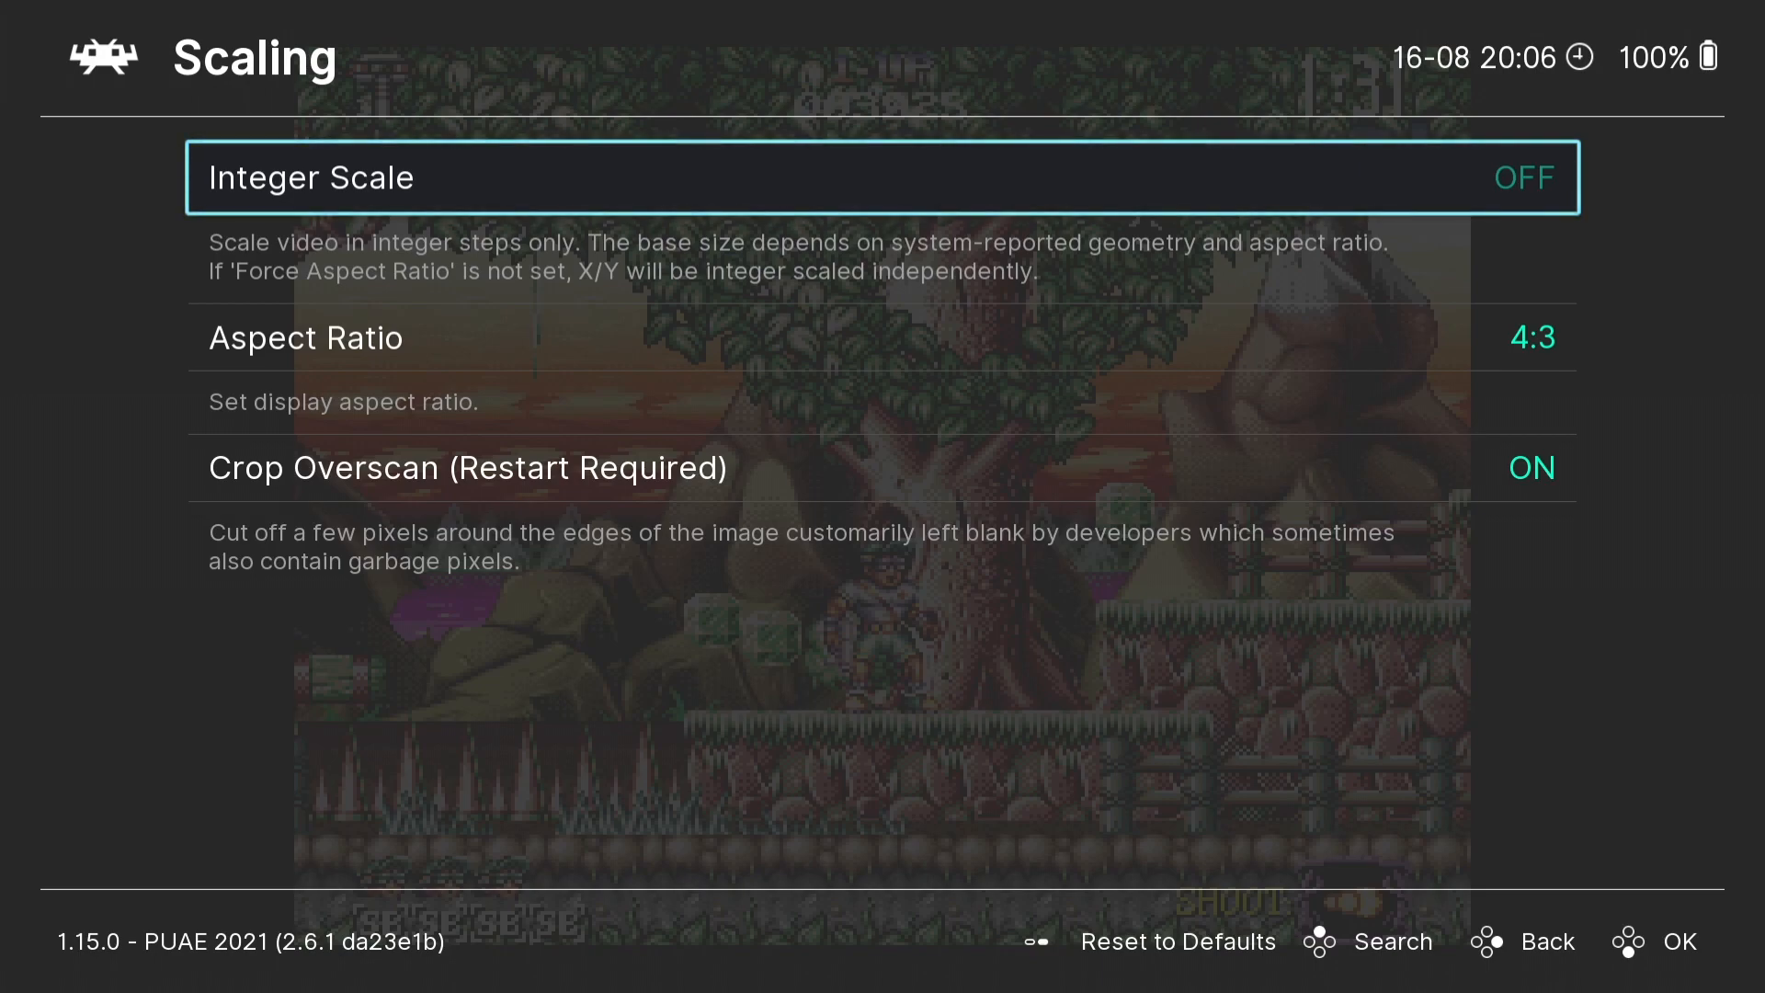
{"action": "key", "text": "Return"}
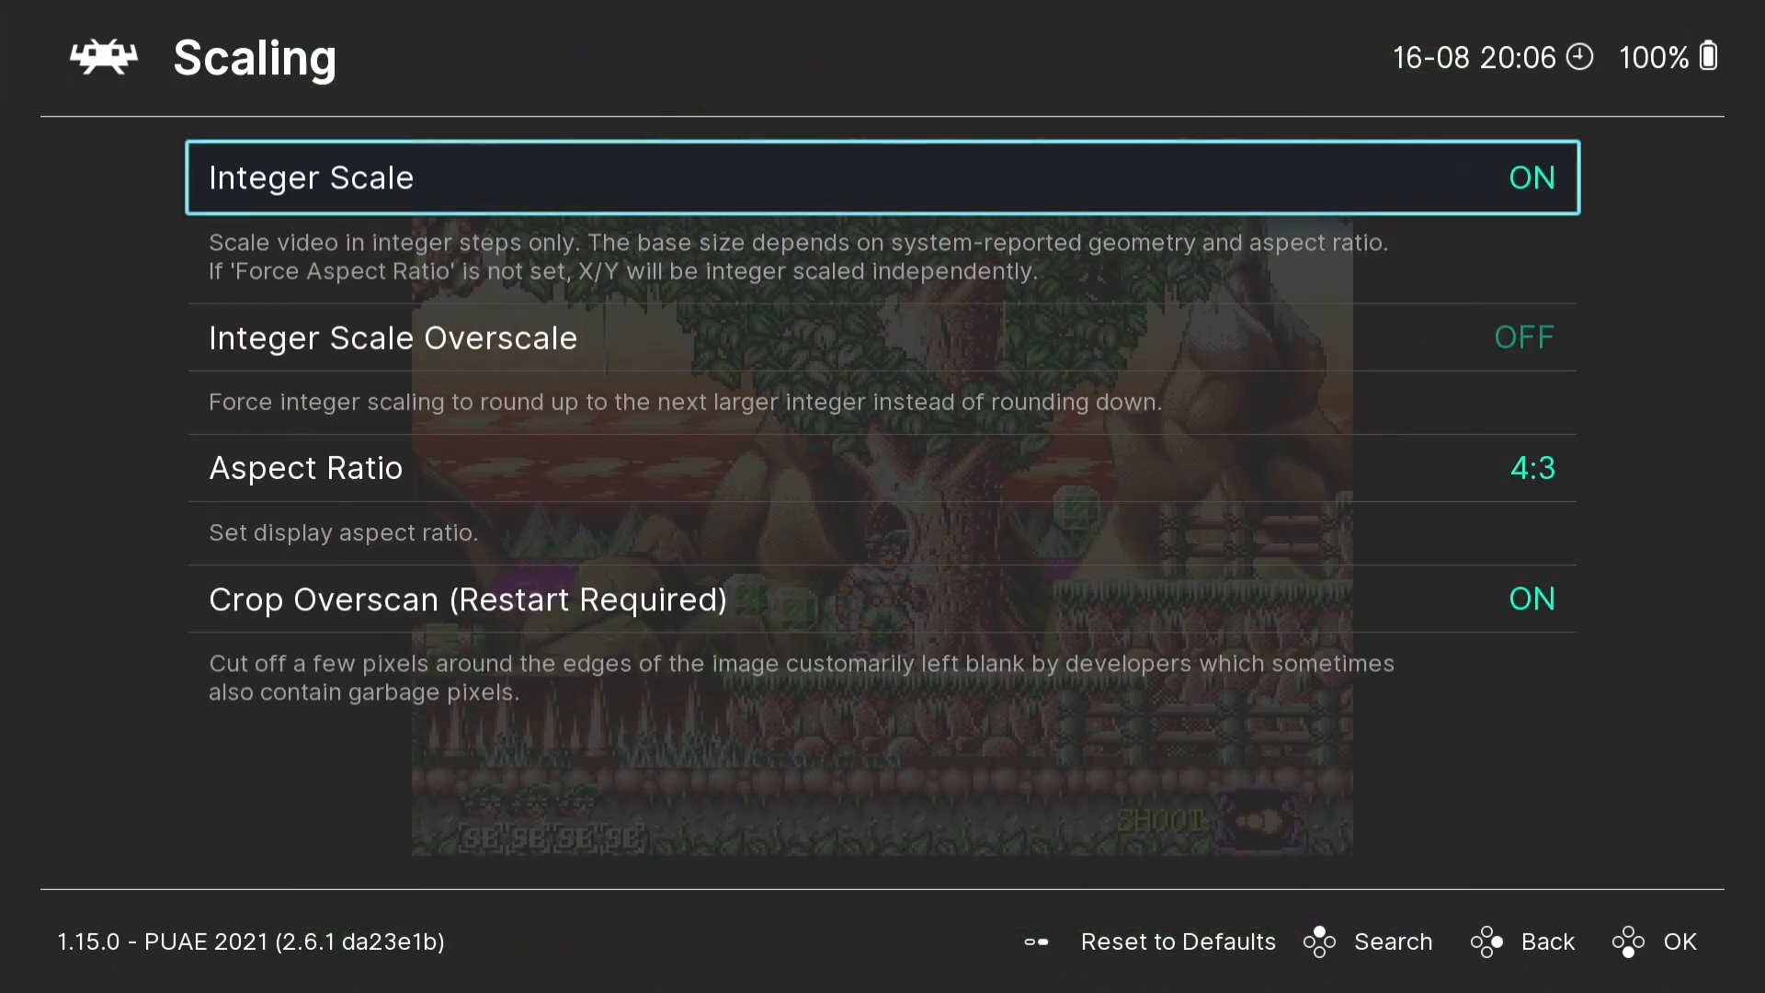
- Leave the scaling settings, go back to the Quick Menu and resume the game
{"action": "key", "text": "BackSpace"}
{"action": "key", "text": "BackSpace"}
{"action": "key", "text": "BackSpace"}
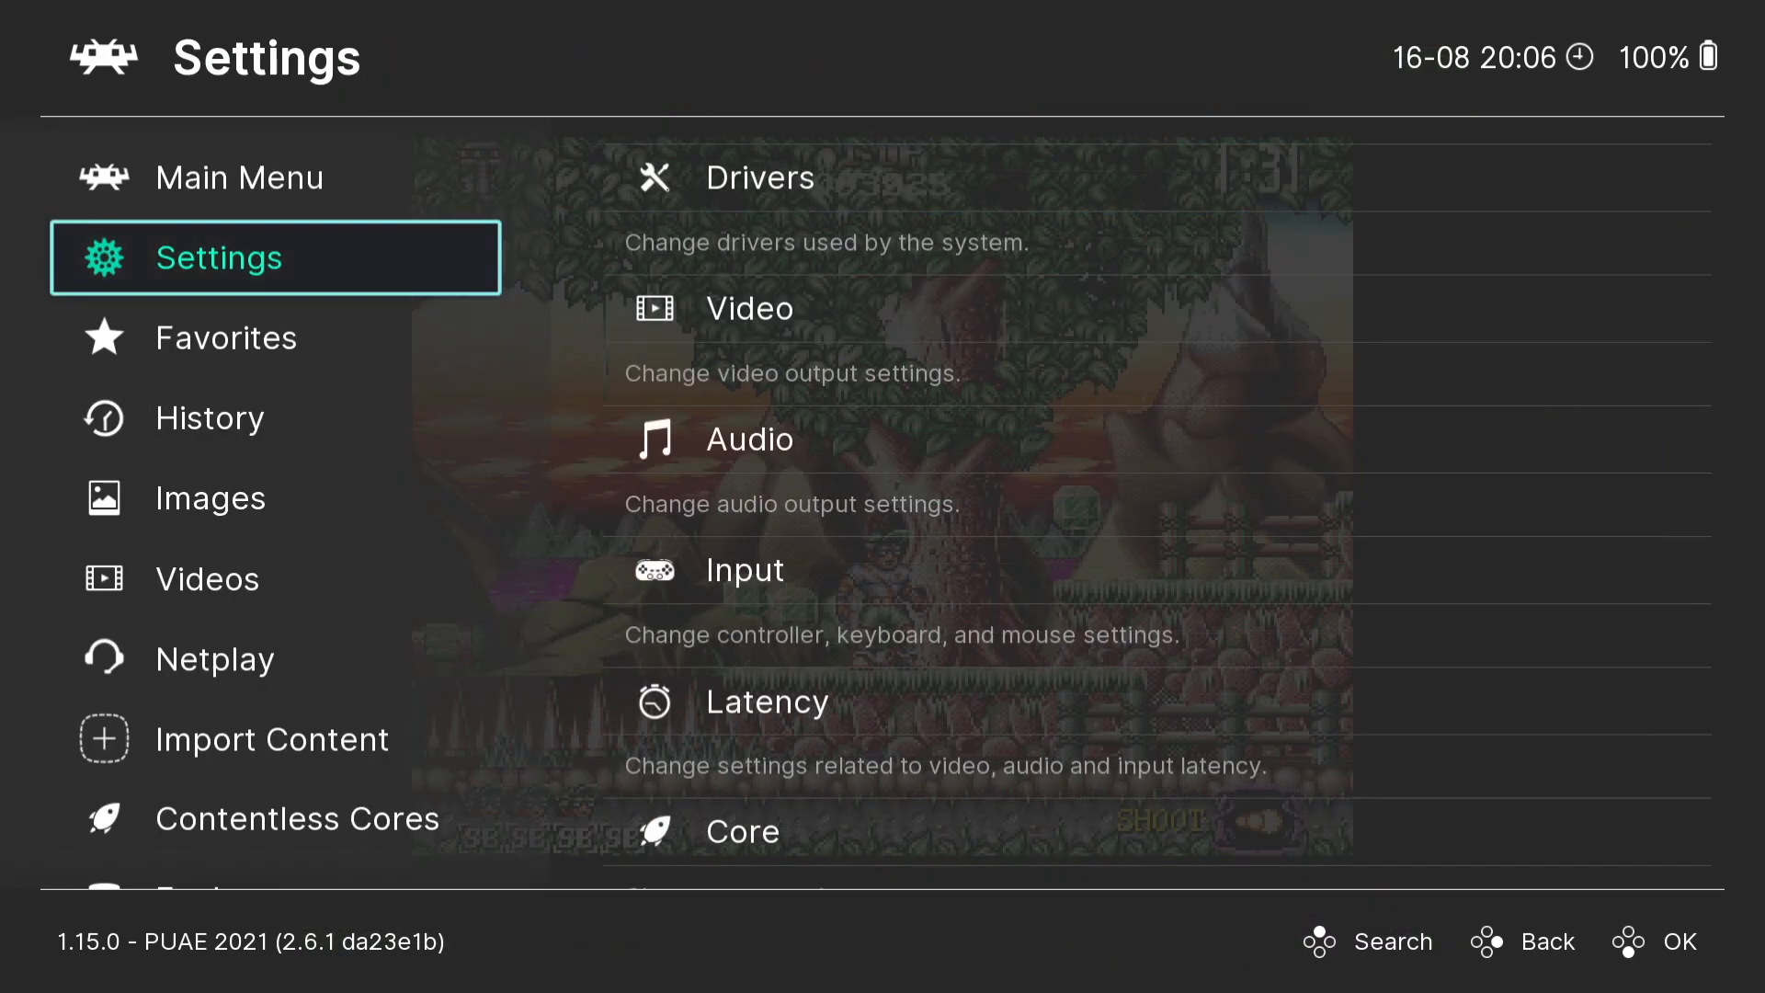
{"action": "key", "text": "Up"}
{"action": "key", "text": "Right"}
{"action": "key", "text": "Return"}
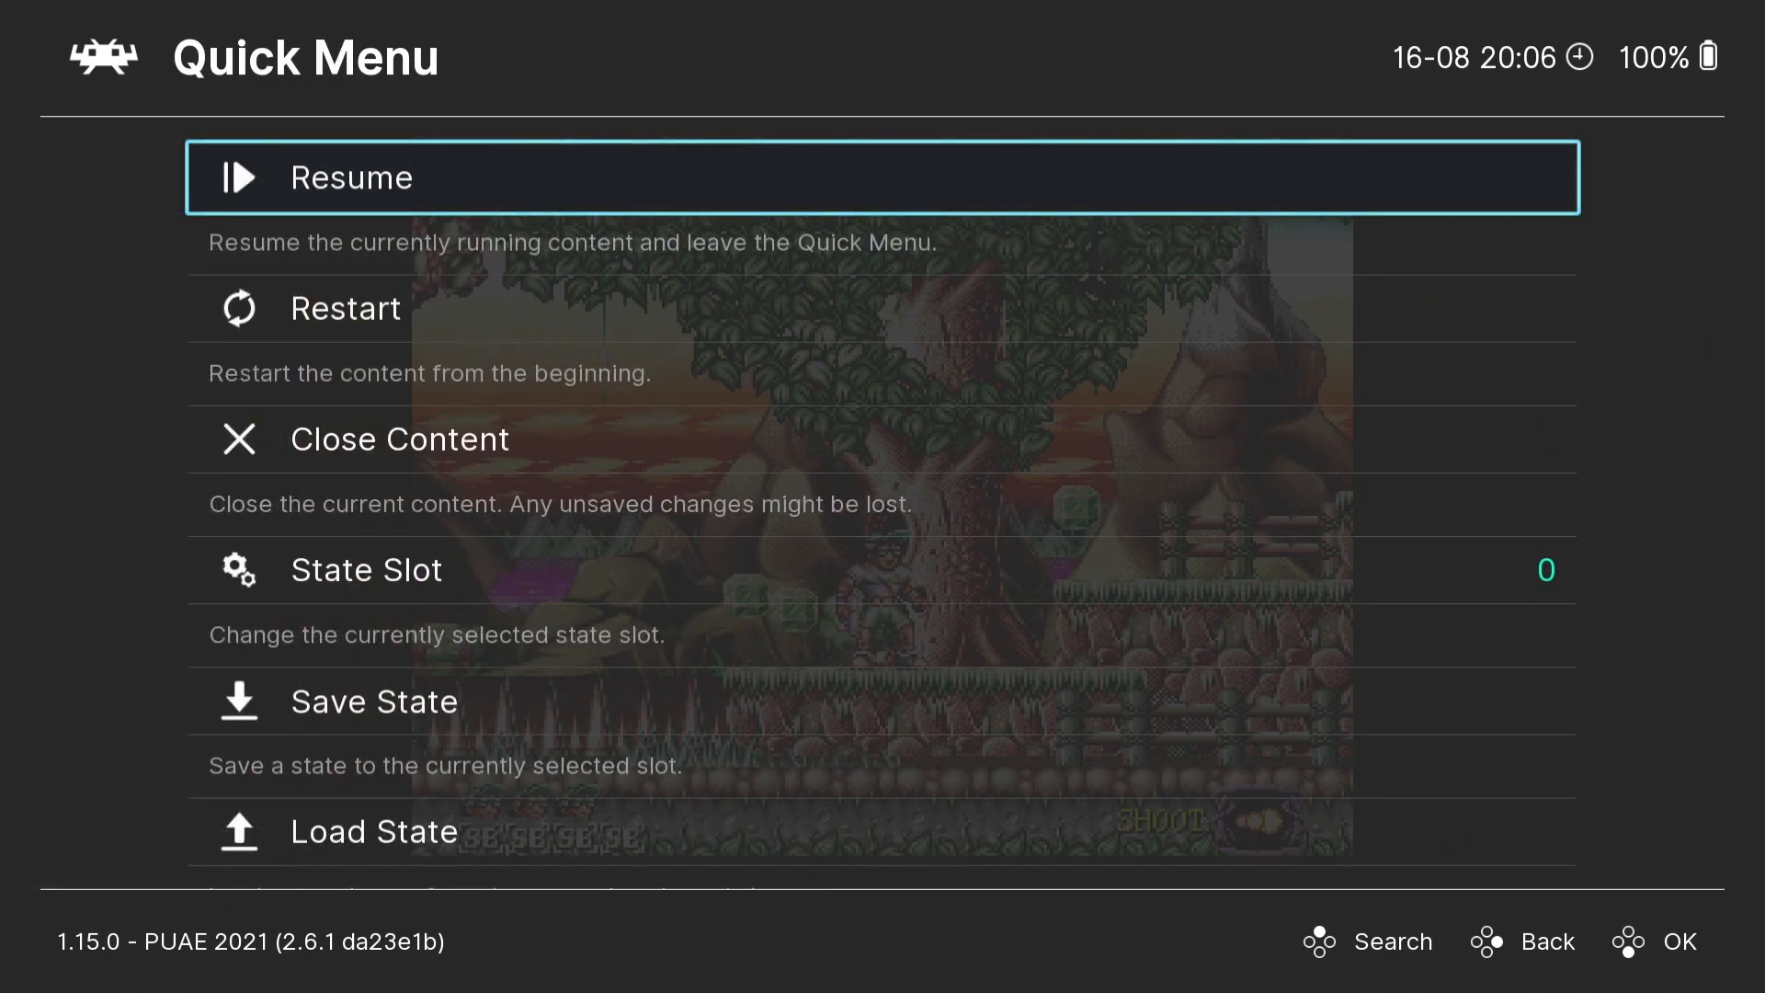
{"action": "key", "text": "Return"}
- Advance the character past the twisted tree and jump onto the floating log before the cliff, shooting ahead
{"action": "key", "text": "Right"}
{"action": "key", "text": "Up"}
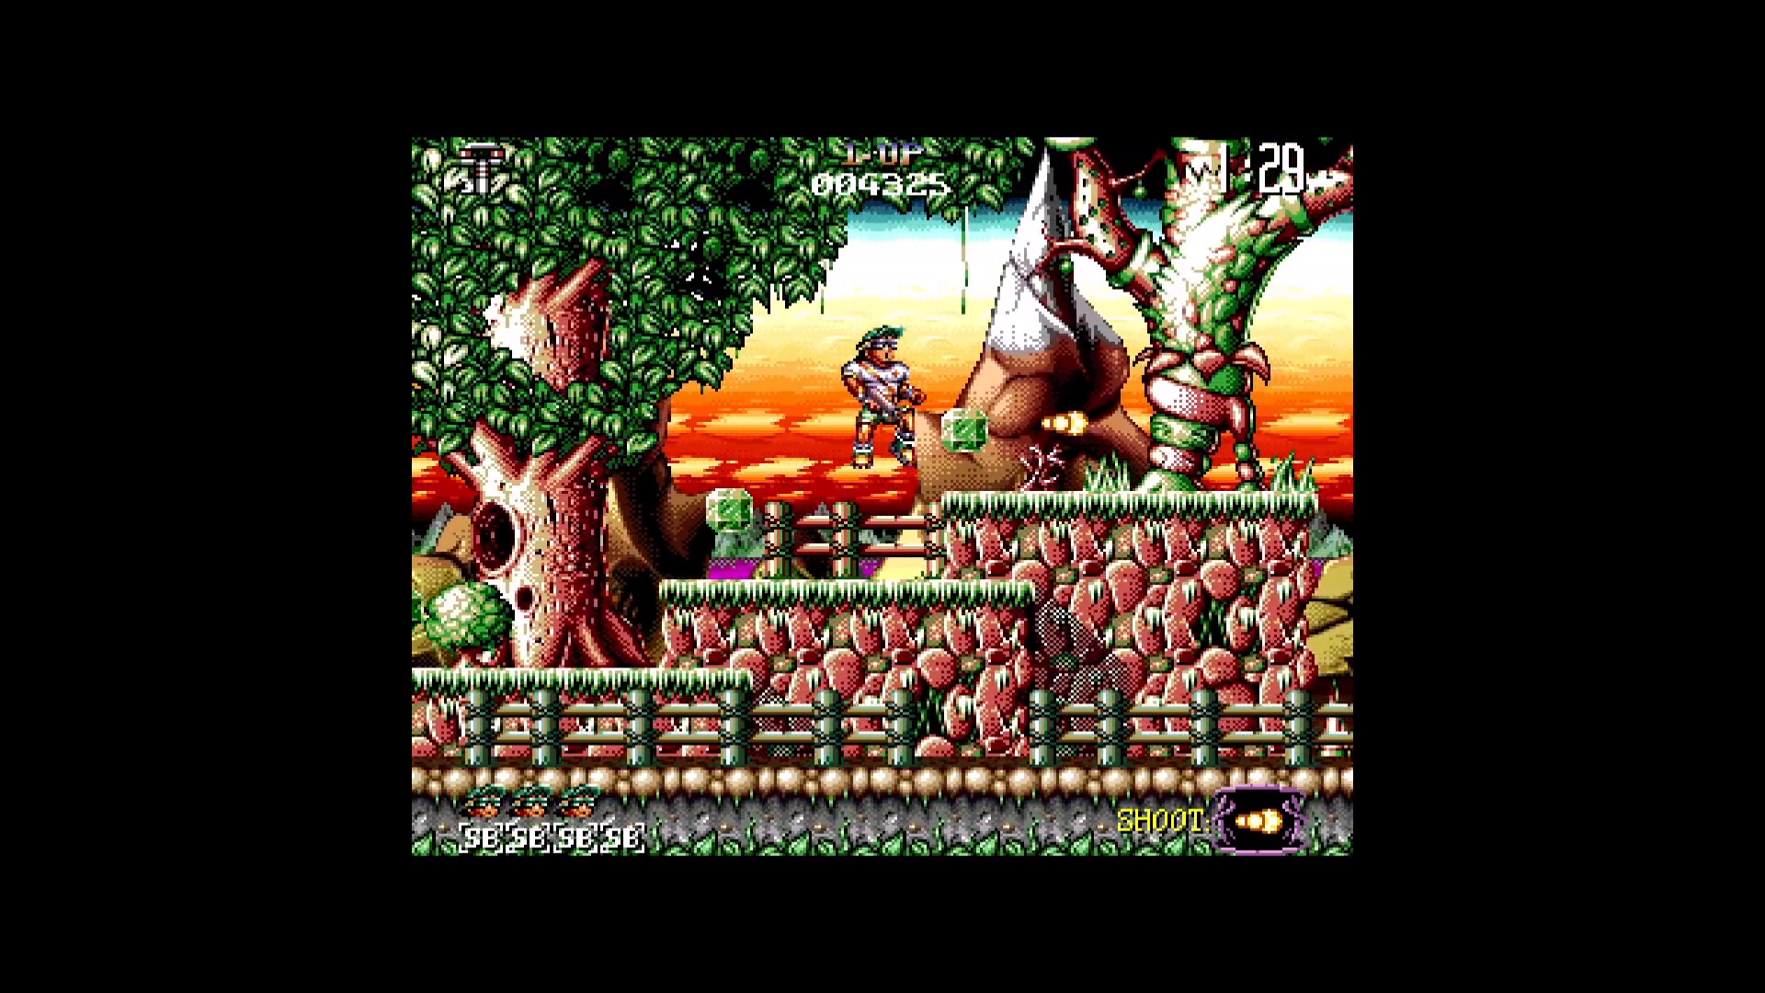
{"action": "key", "text": "Right"}
{"action": "key", "text": "Up"}
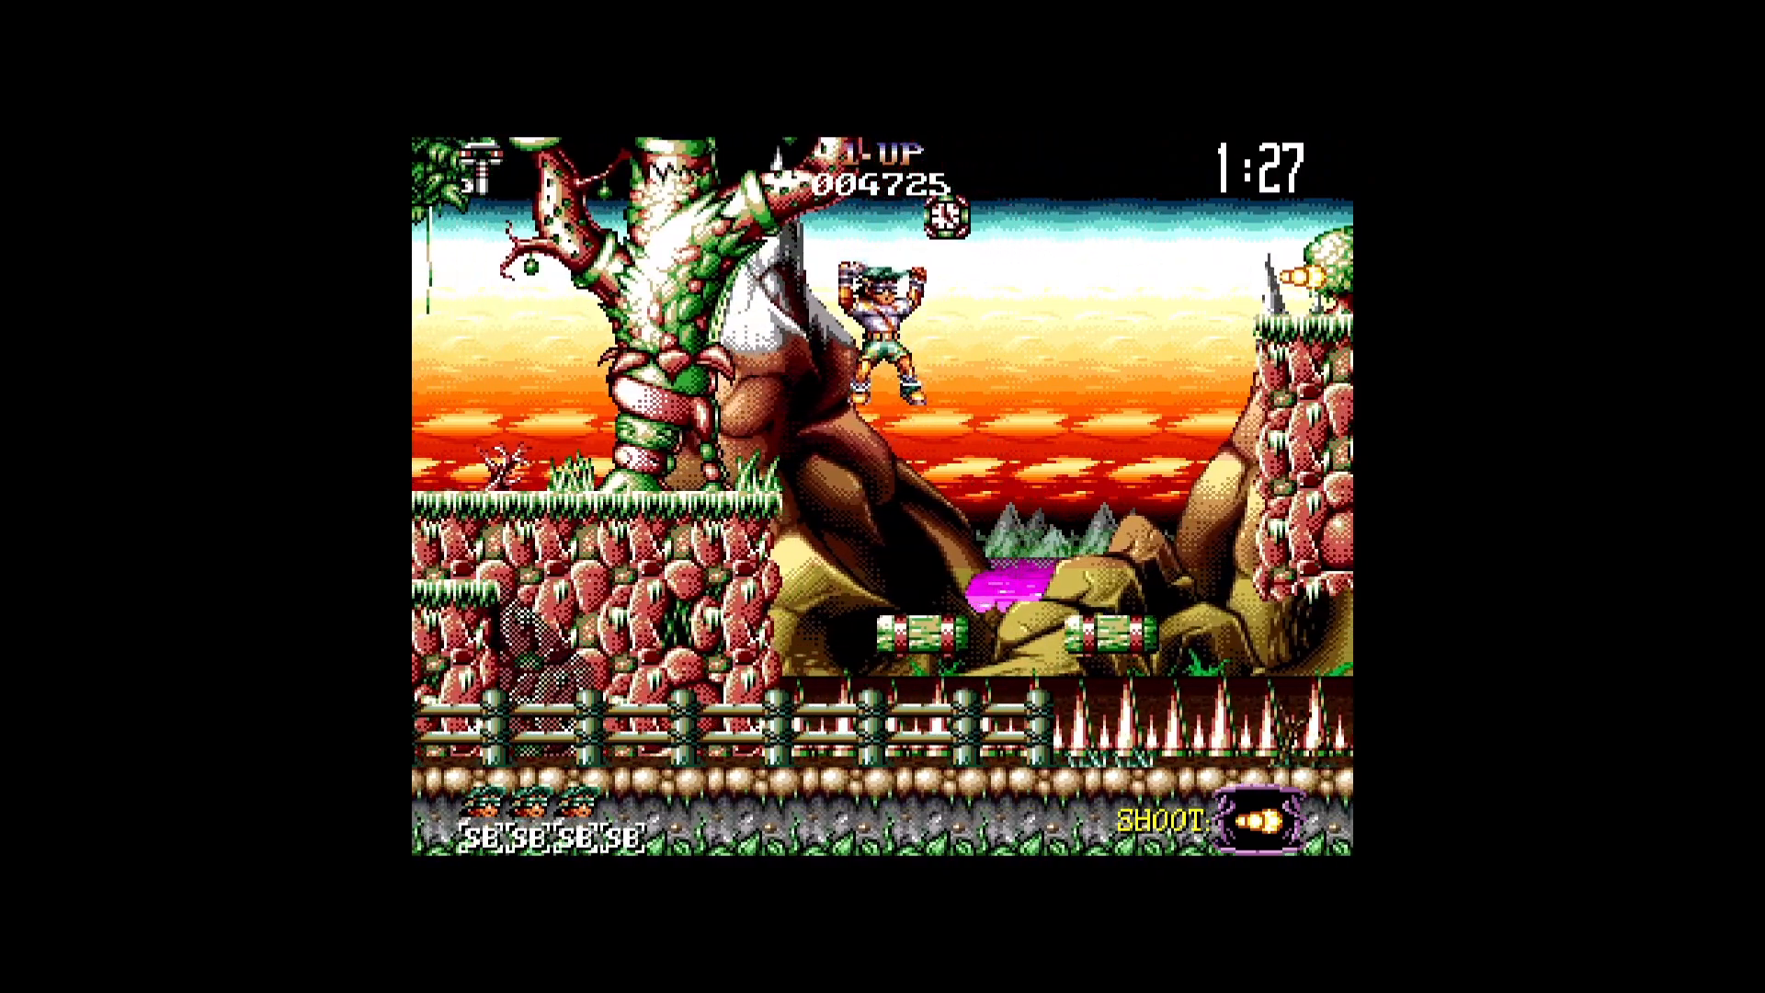
{"action": "key", "text": "z"}
{"action": "key", "text": "Up"}
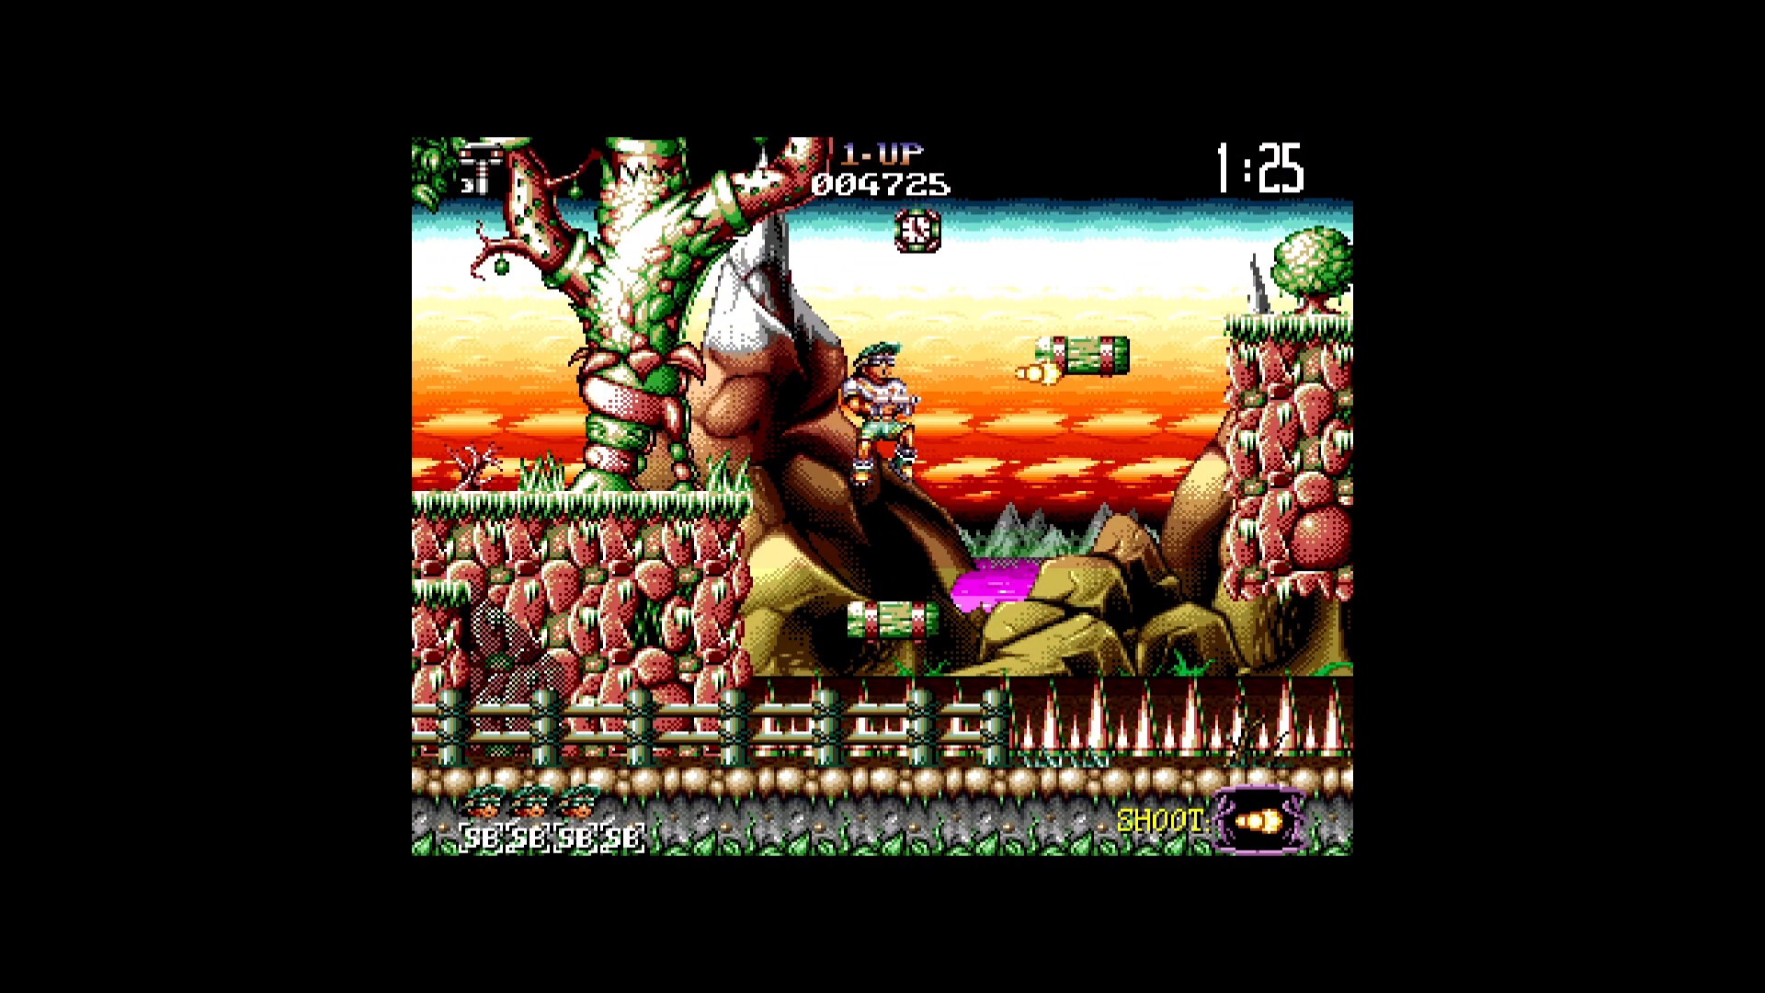
{"action": "key", "text": "Up"}
{"action": "key", "text": "Right"}
{"action": "key", "text": "z"}
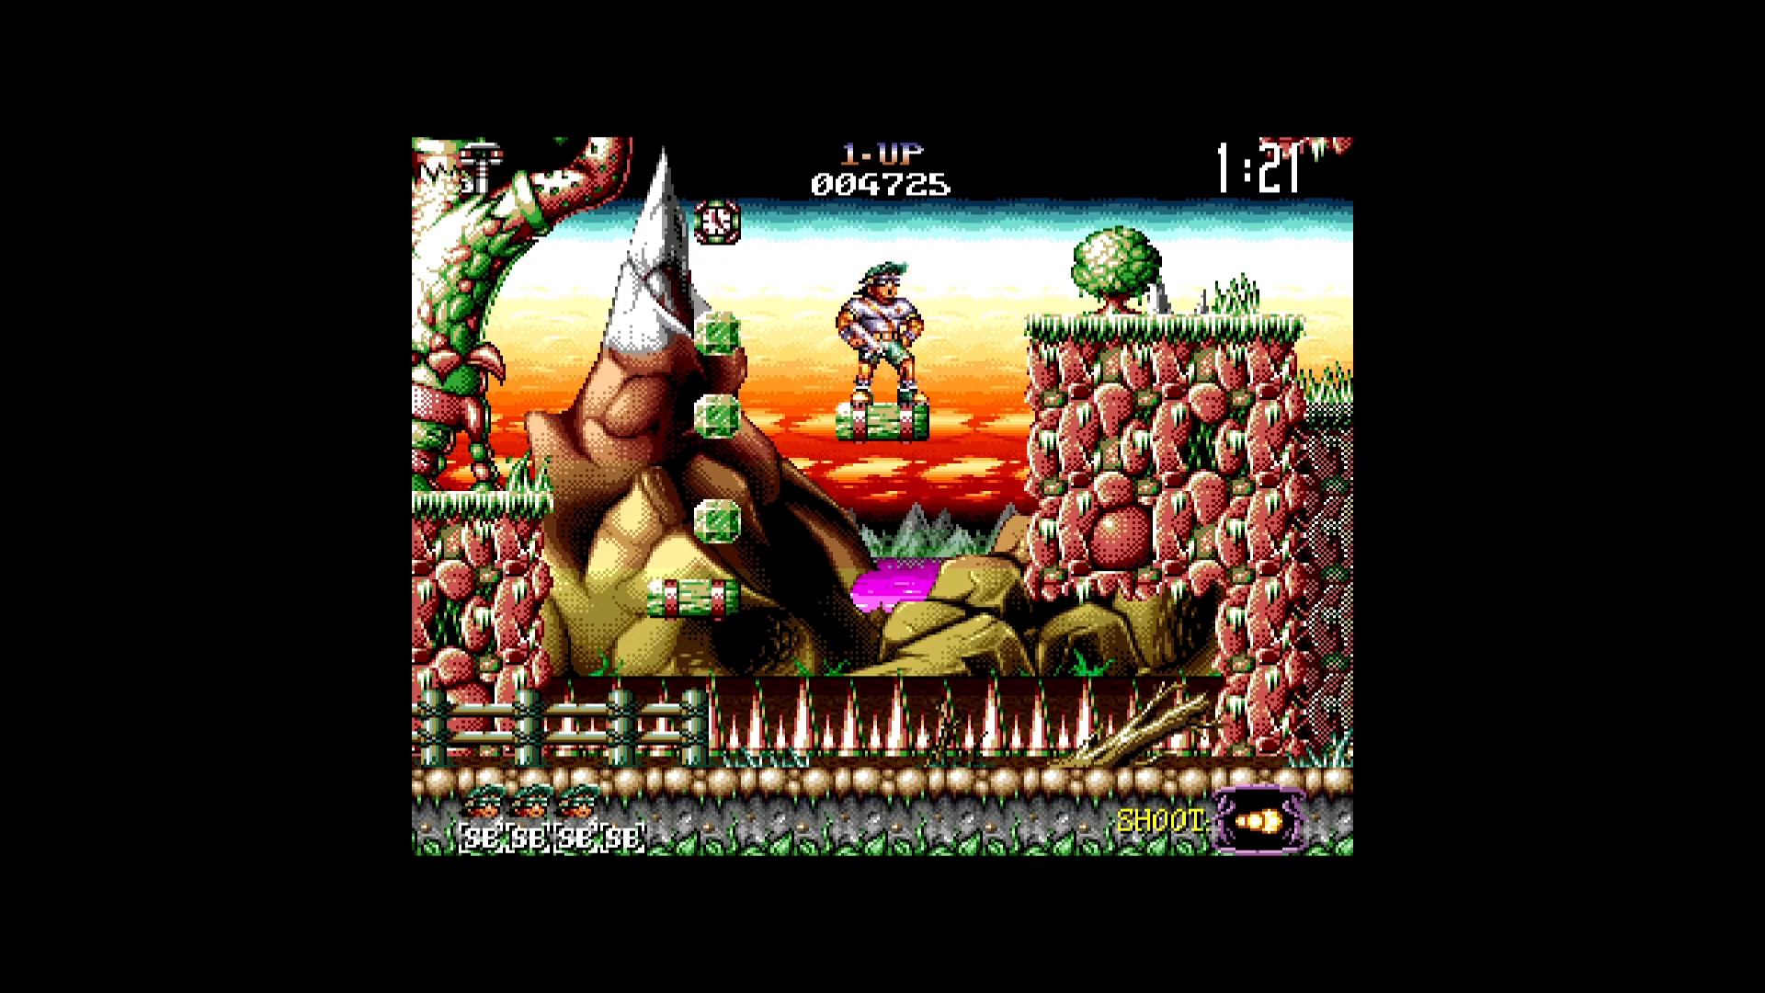
- Jump onto the cliff, descend the stepped ledges and advance to the column at the bridge while shooting
{"action": "key", "text": "Up"}
{"action": "key", "text": "Right"}
{"action": "key", "text": "Right"}
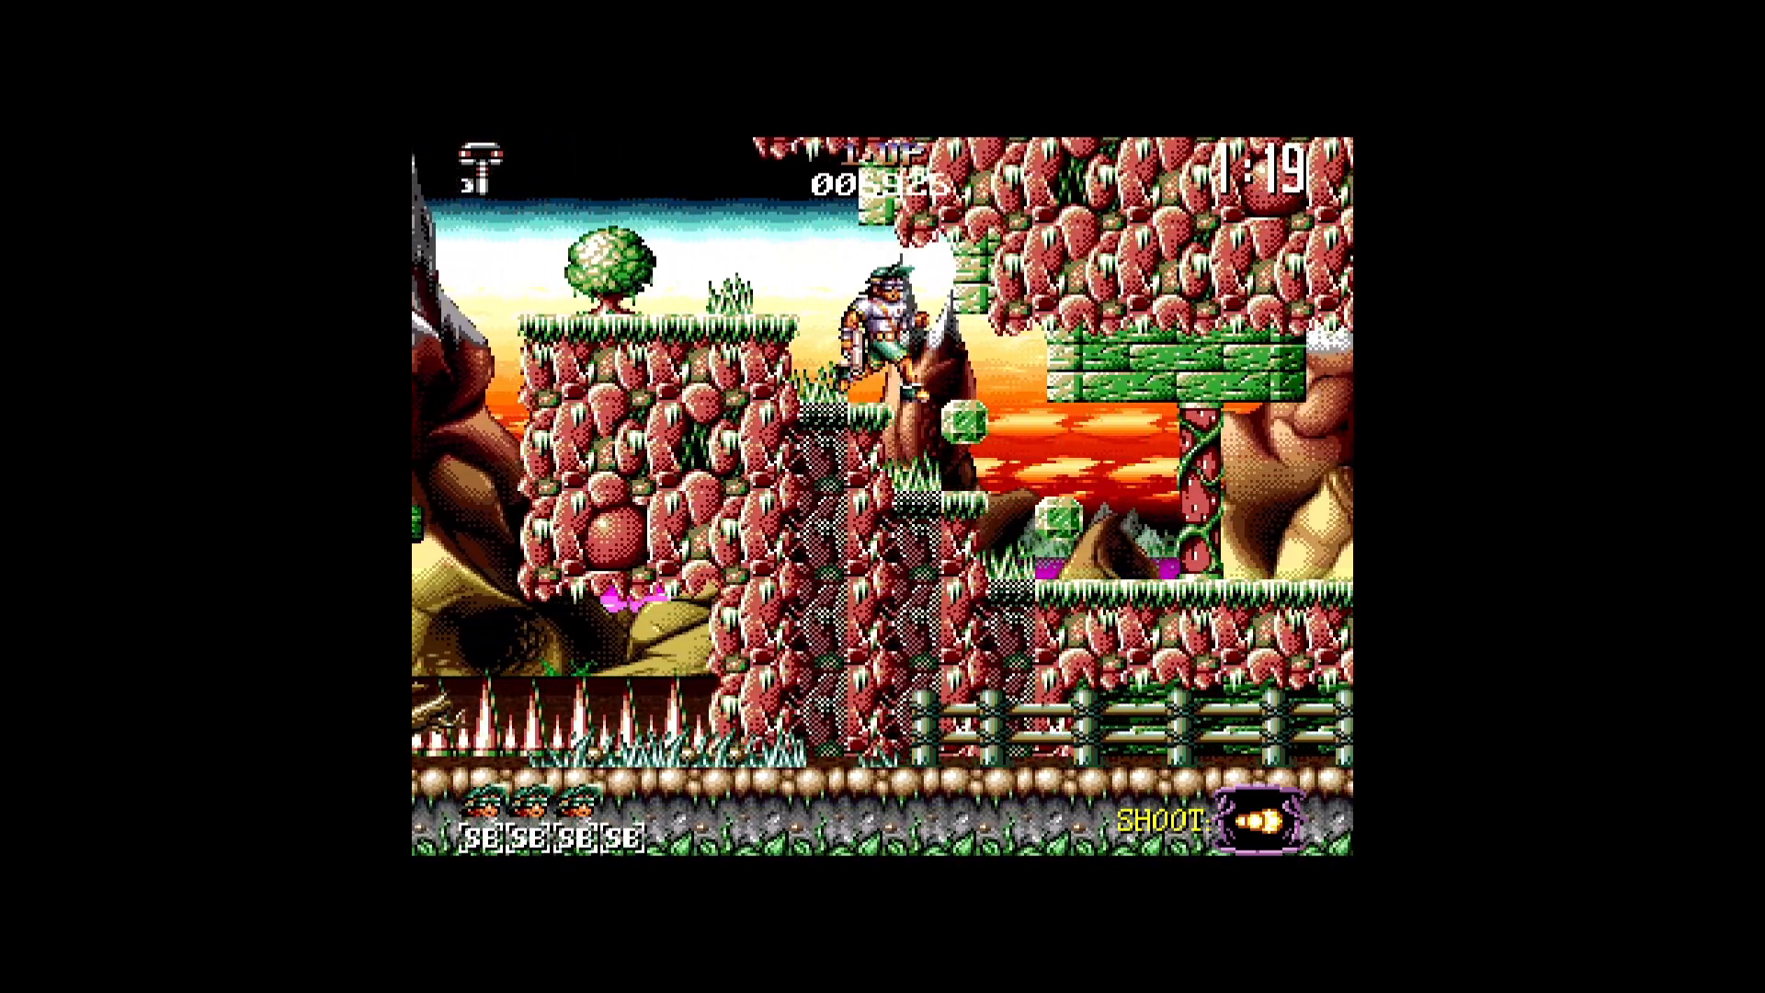
{"action": "key", "text": "Right"}
{"action": "key", "text": "z"}
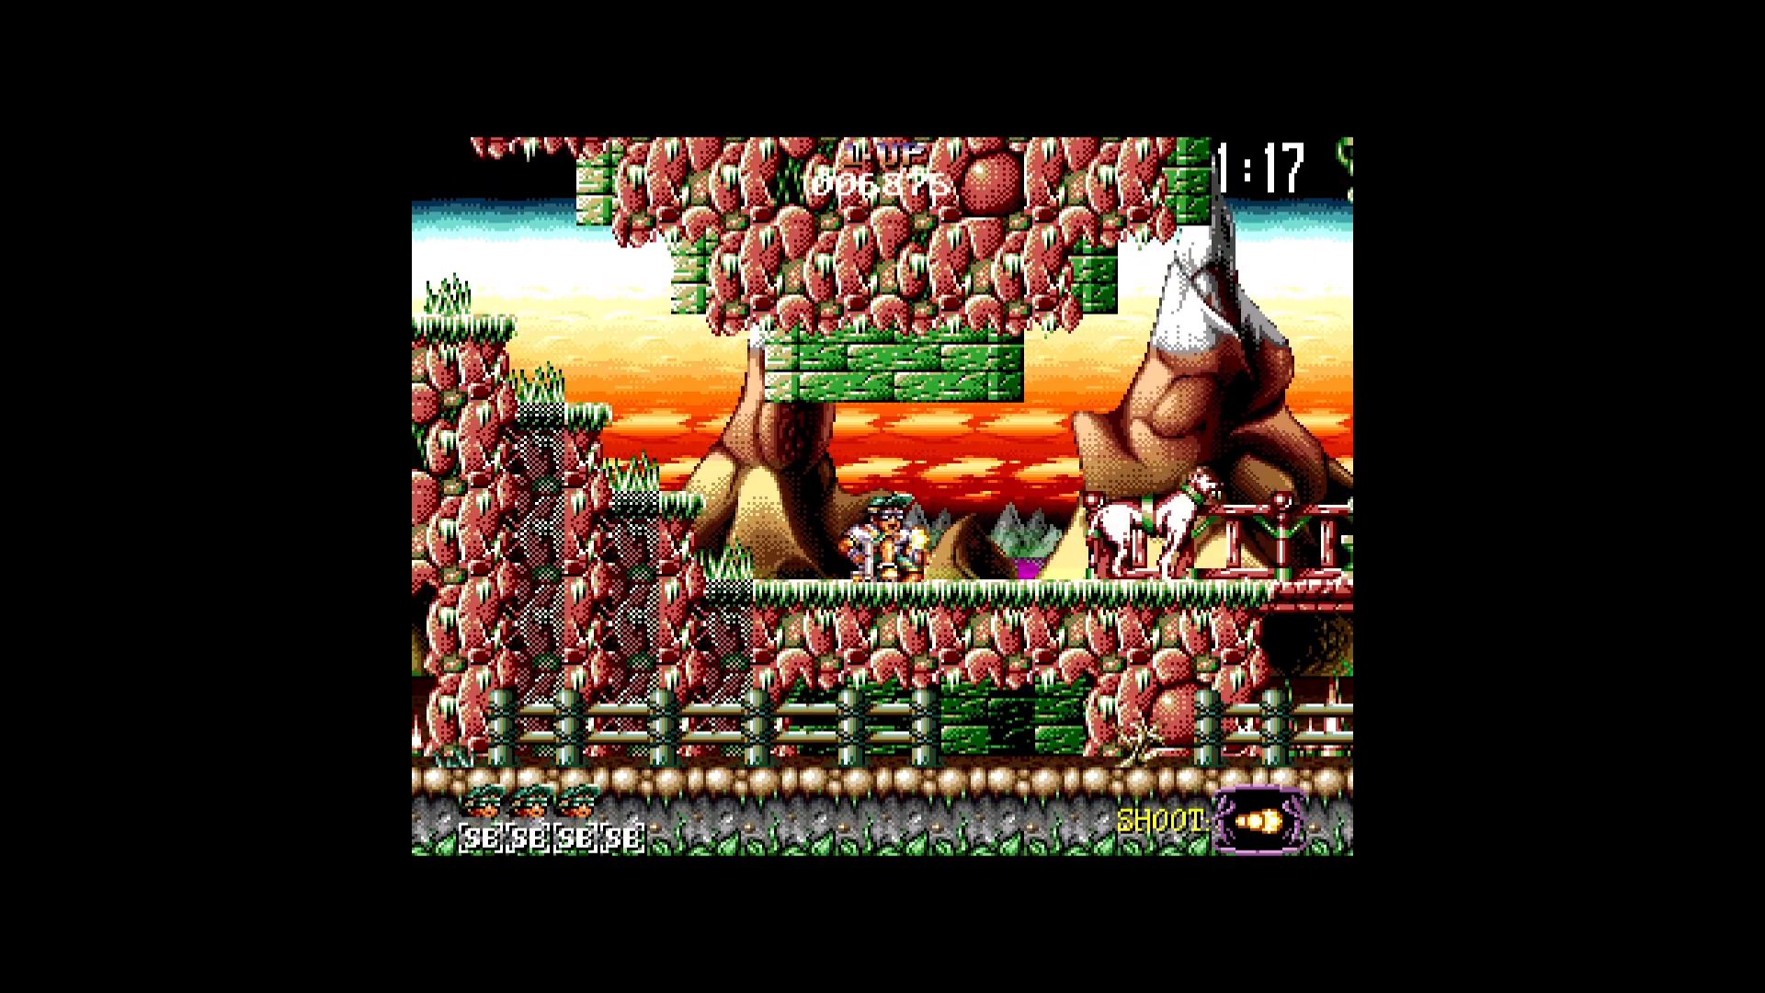
{"action": "key", "text": "Right"}
{"action": "key", "text": "Right"}
{"action": "key", "text": "z"}
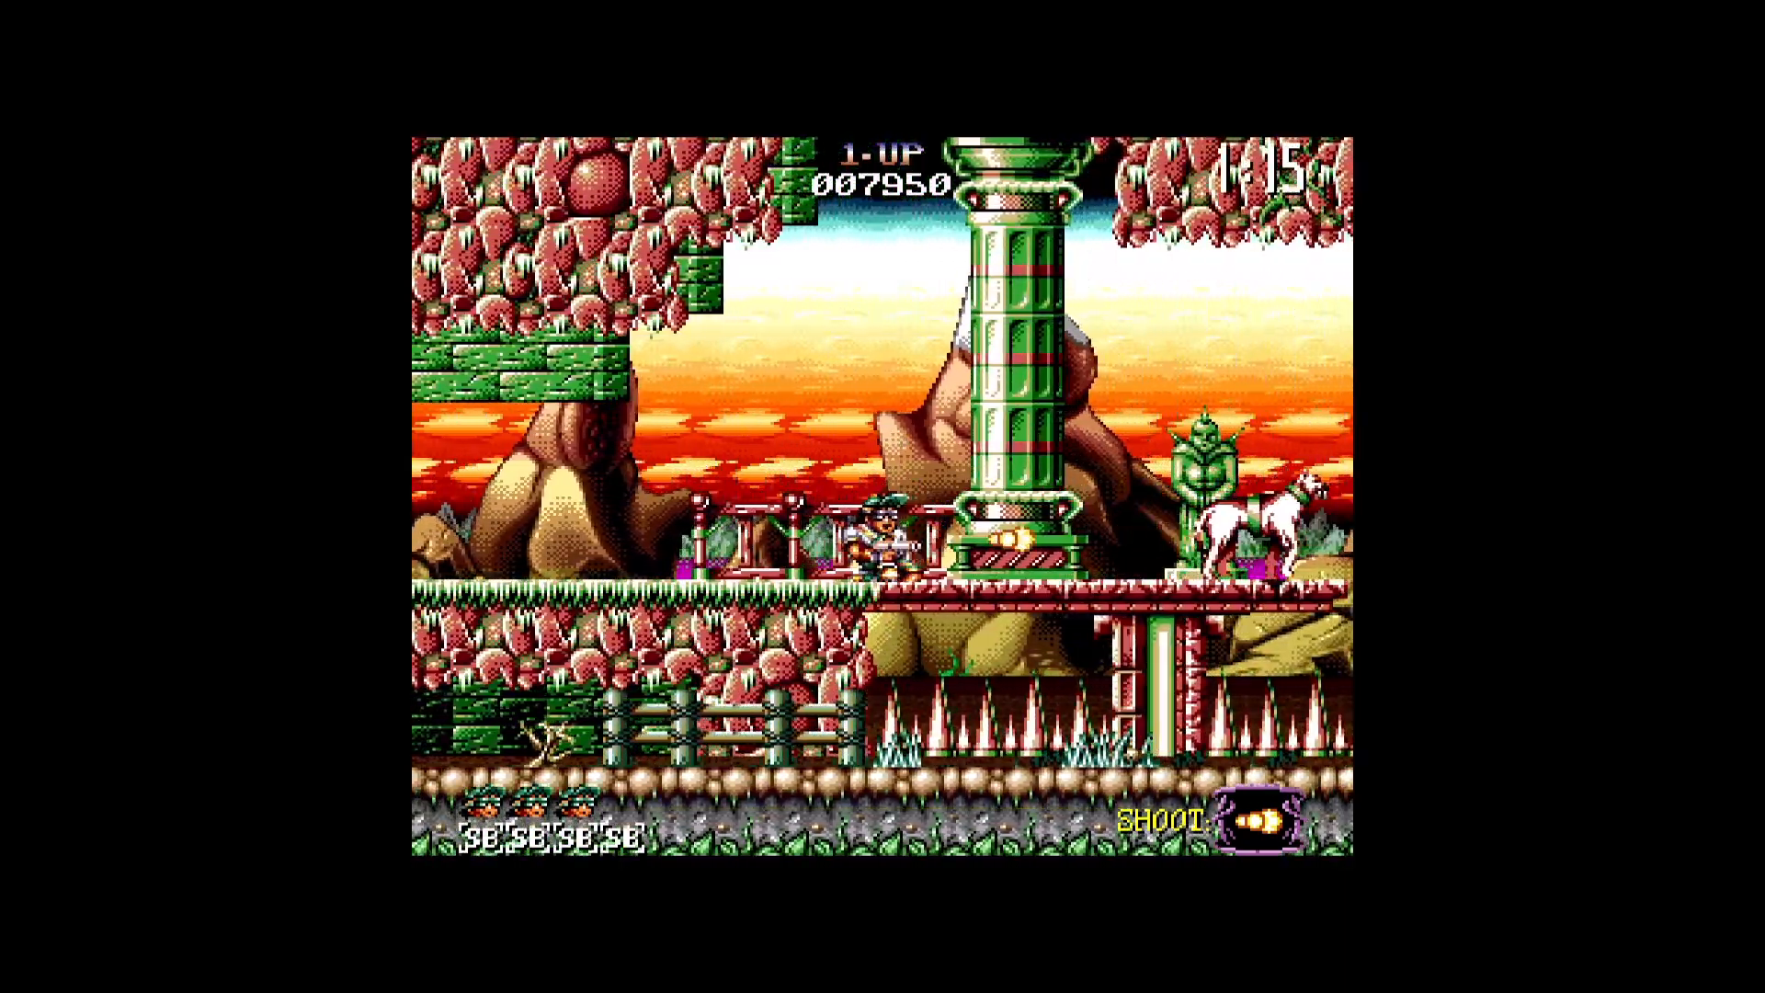
- Pause the game and open the video scaling settings
{"action": "key", "text": "F1"}
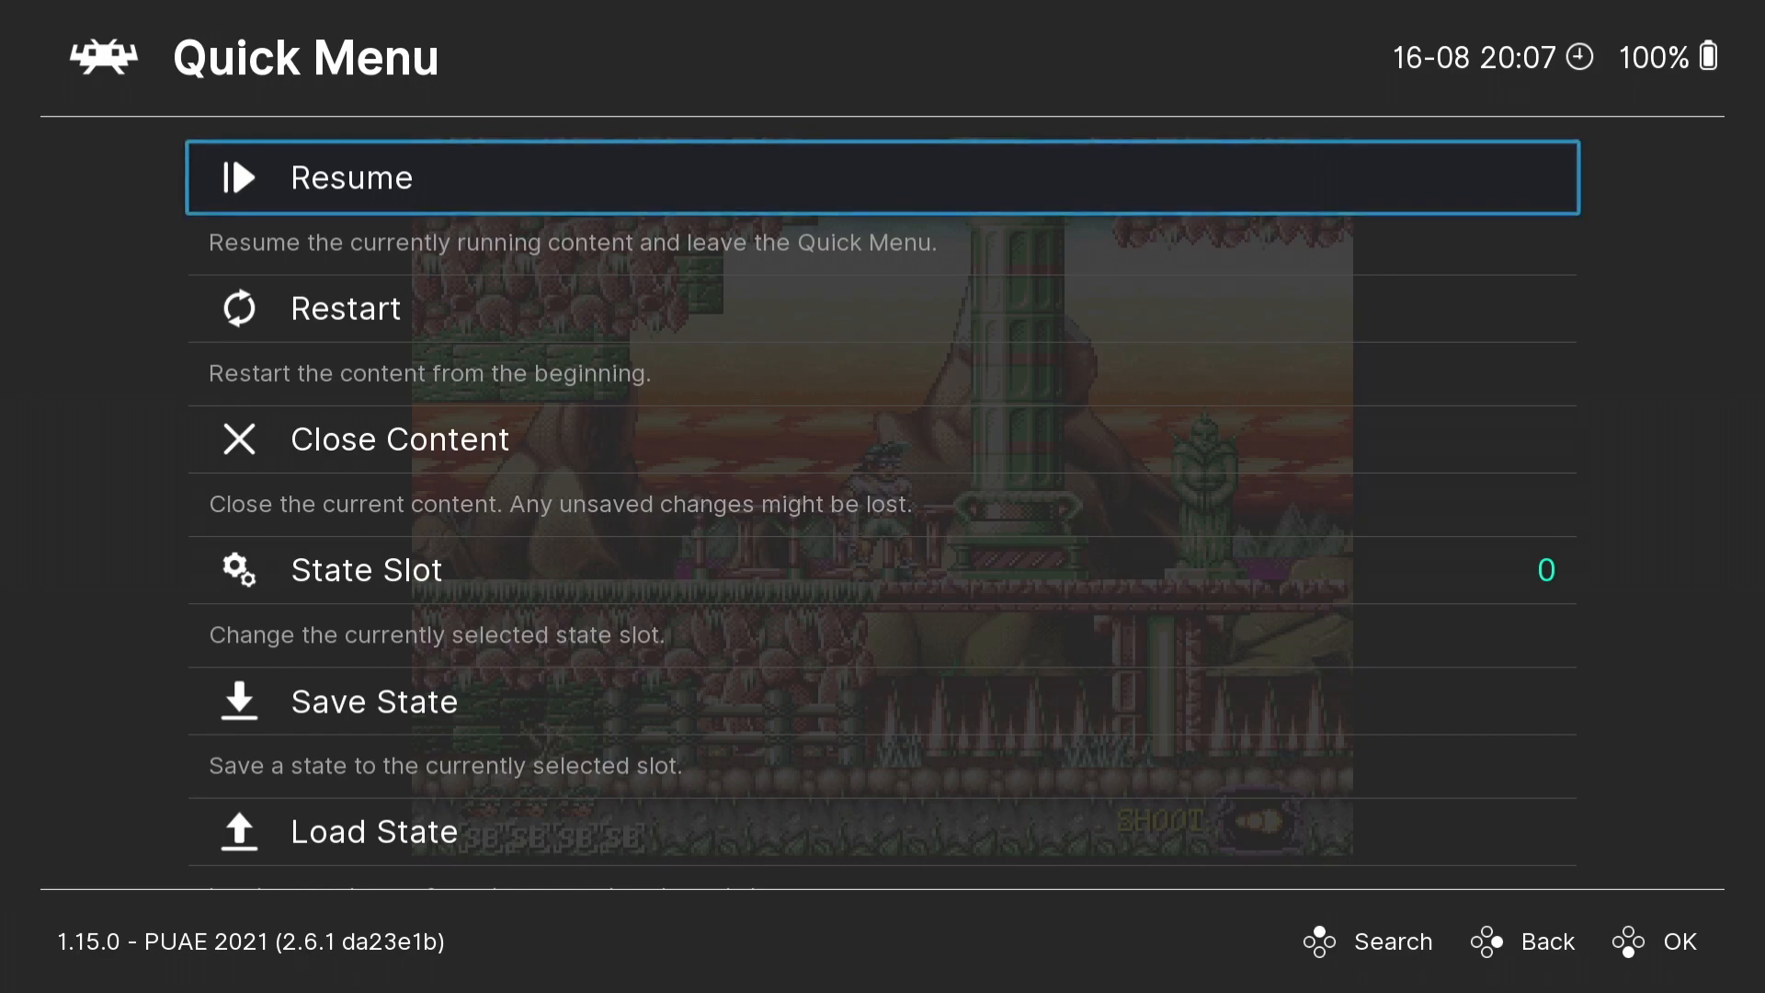
{"action": "key", "text": "BackSpace"}
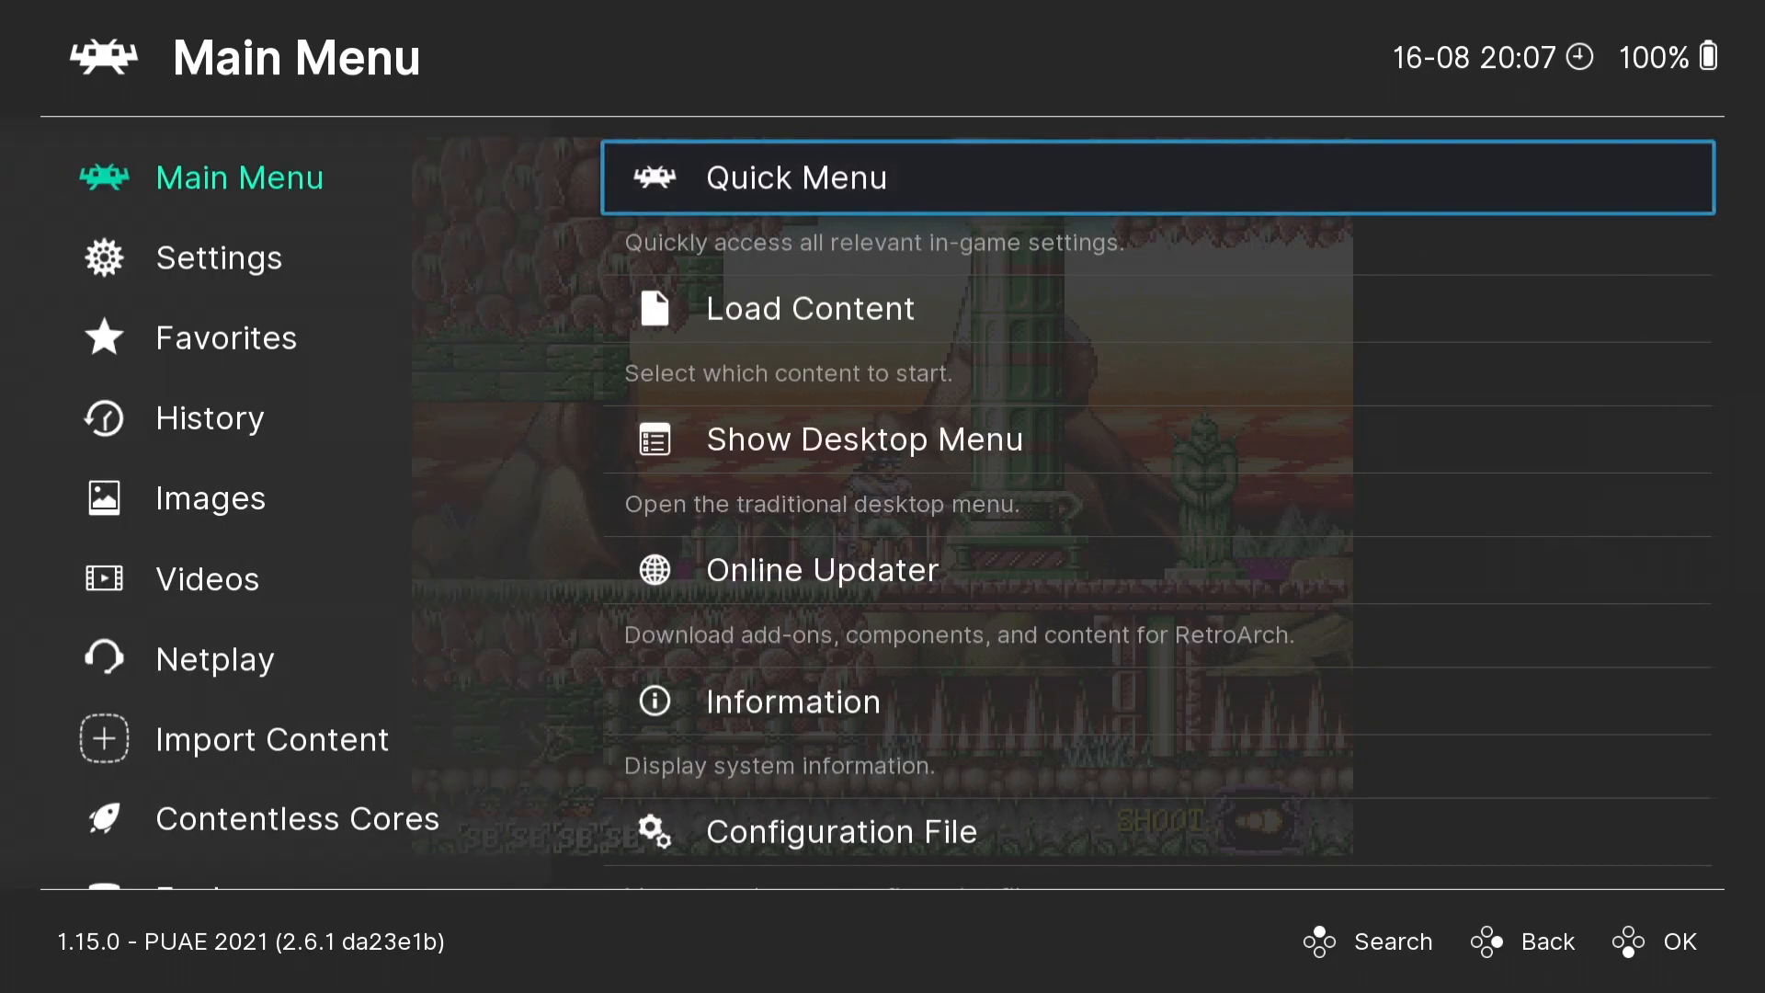
{"action": "key", "text": "Left"}
{"action": "key", "text": "Down"}
{"action": "key", "text": "Right"}
{"action": "key", "text": "Down"}
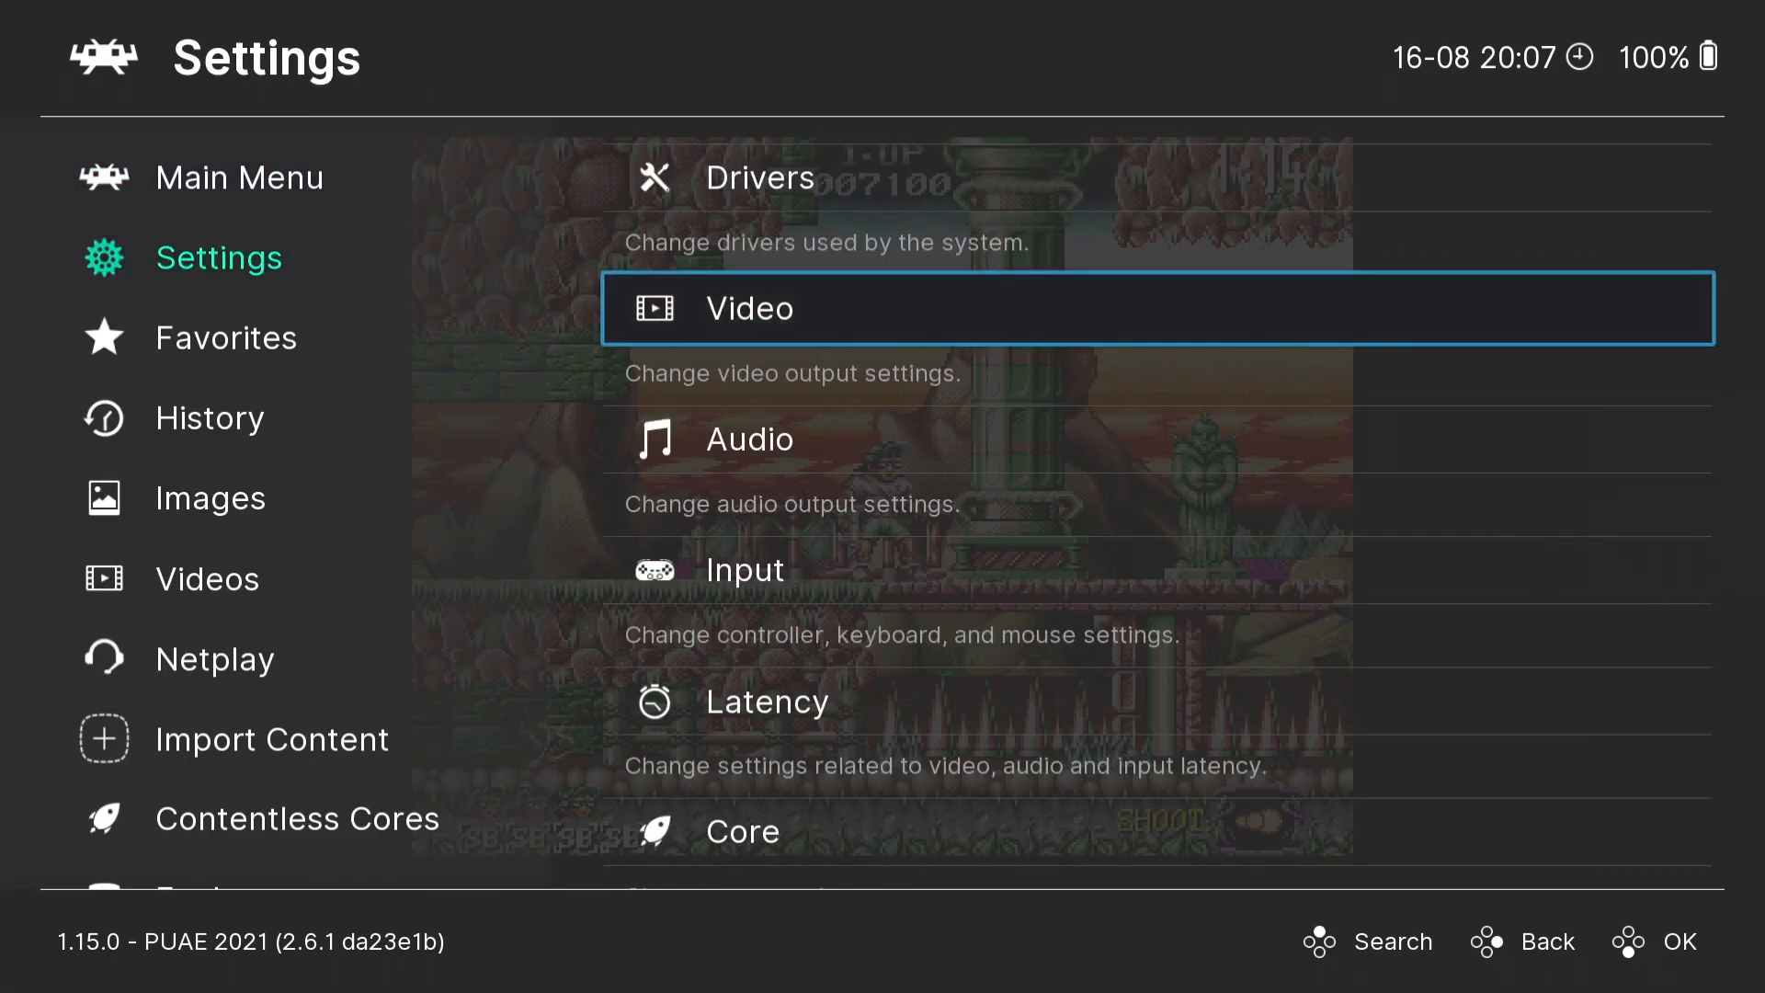
{"action": "key", "text": "Return"}
{"action": "key", "text": "Down"}
{"action": "key", "text": "Down"}
{"action": "key", "text": "Down"}
{"action": "key", "text": "Down"}
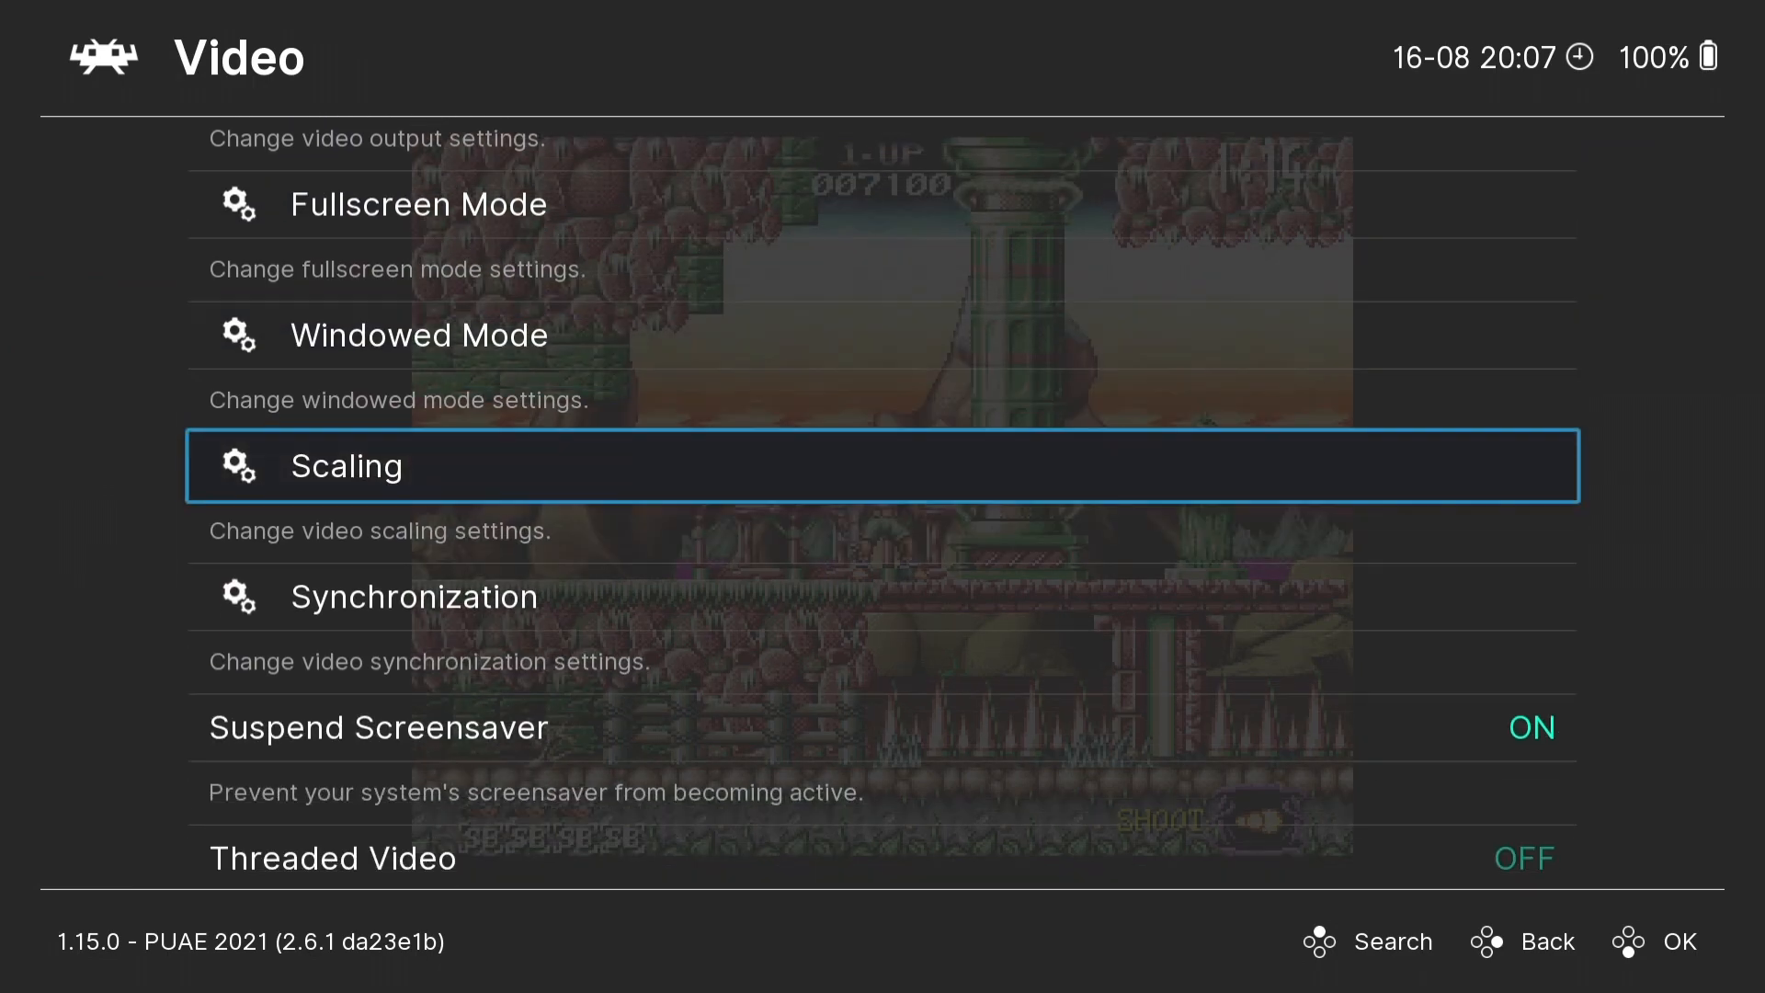
{"action": "key", "text": "Return"}
- Set the display aspect ratio to Full
{"action": "key", "text": "Down"}
{"action": "key", "text": "Down"}
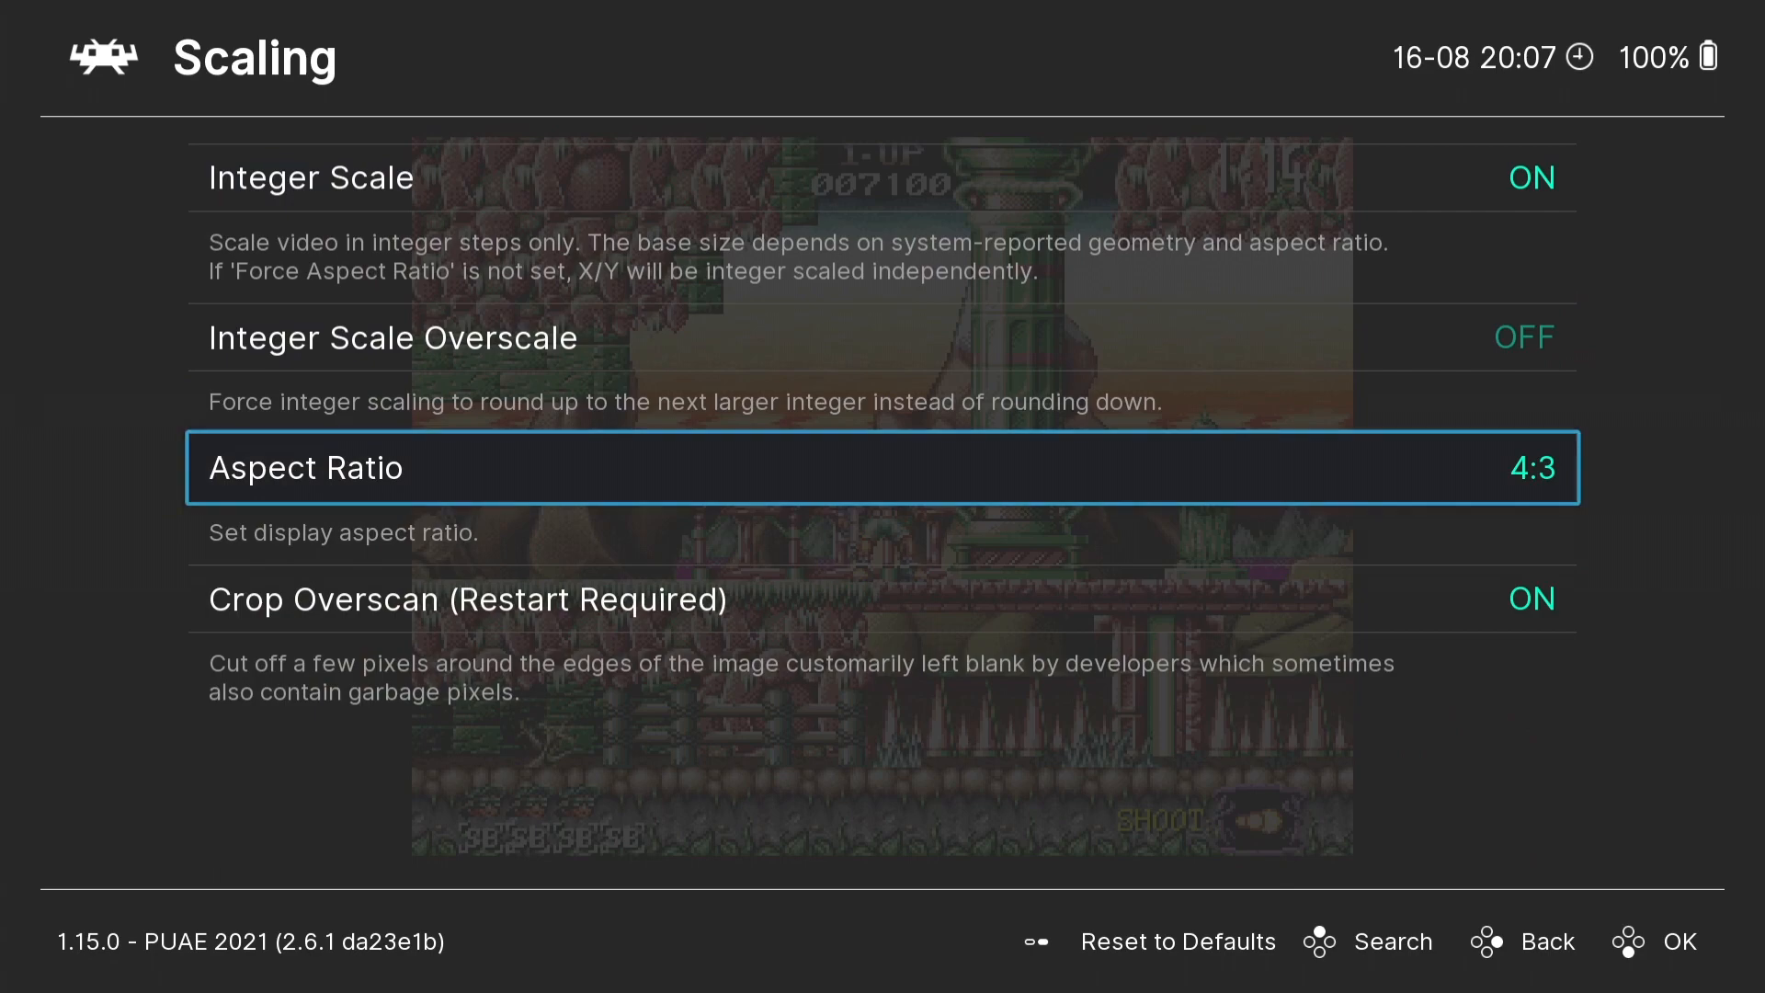
{"action": "key", "text": "Return"}
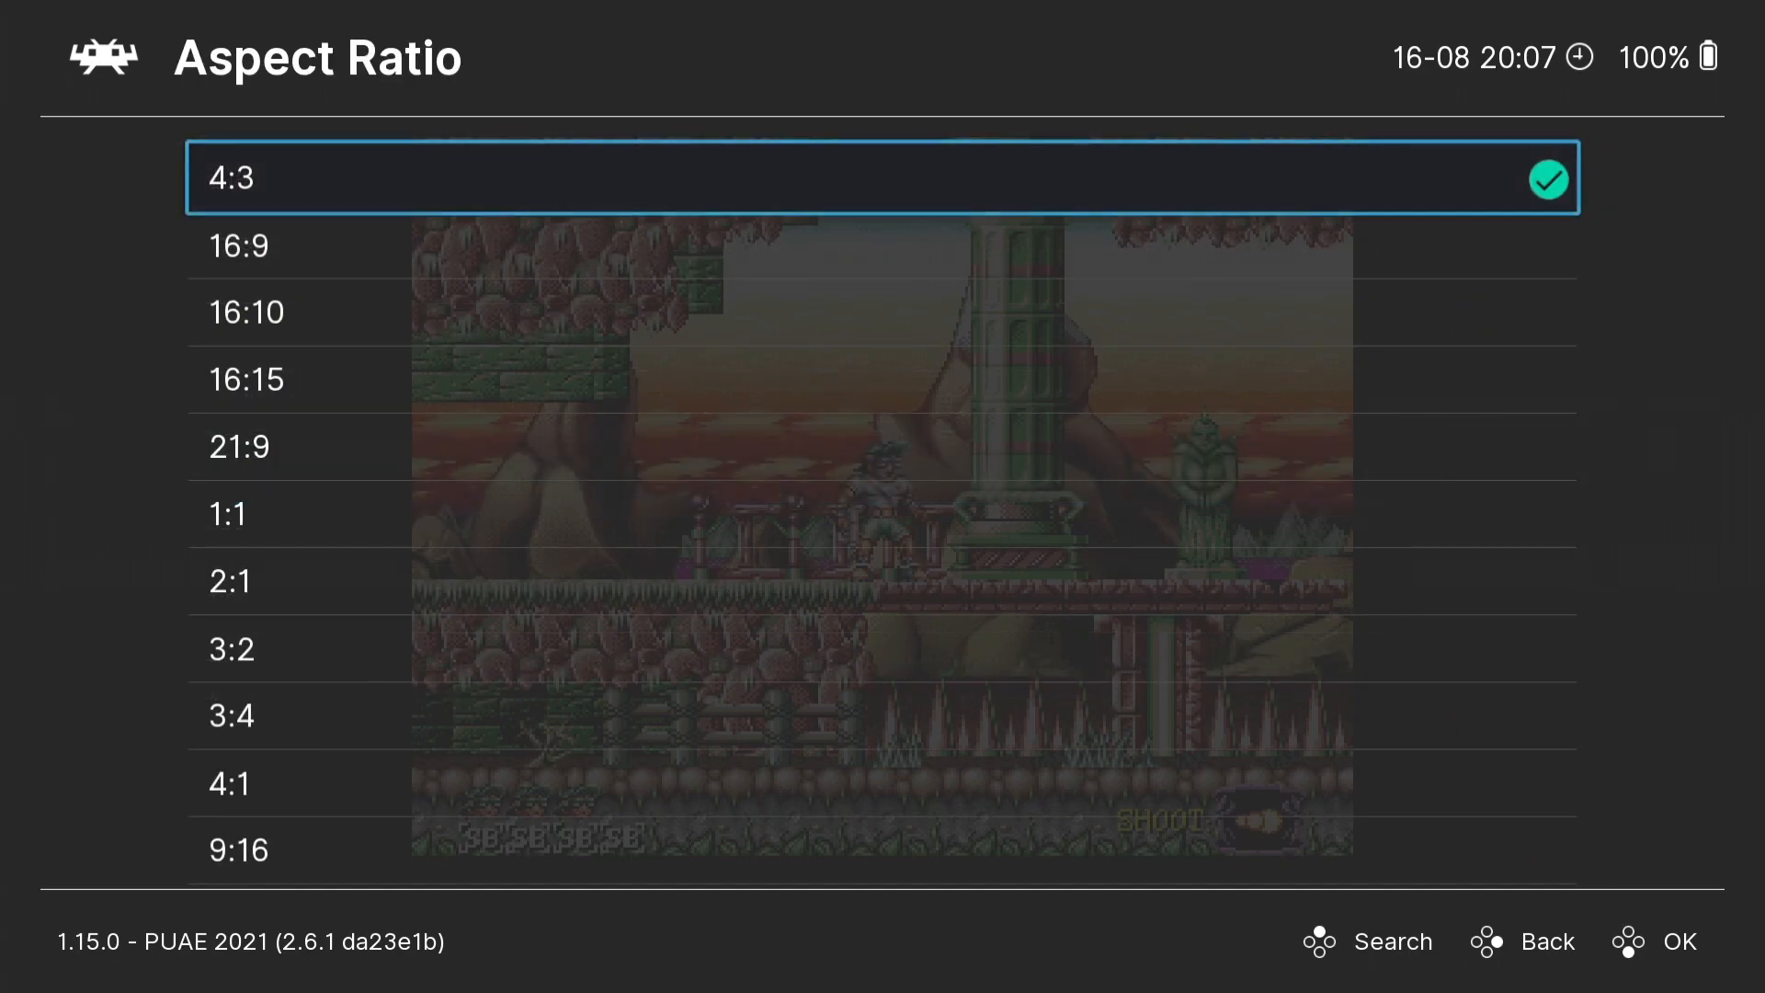
{"action": "key", "text": "Up"}
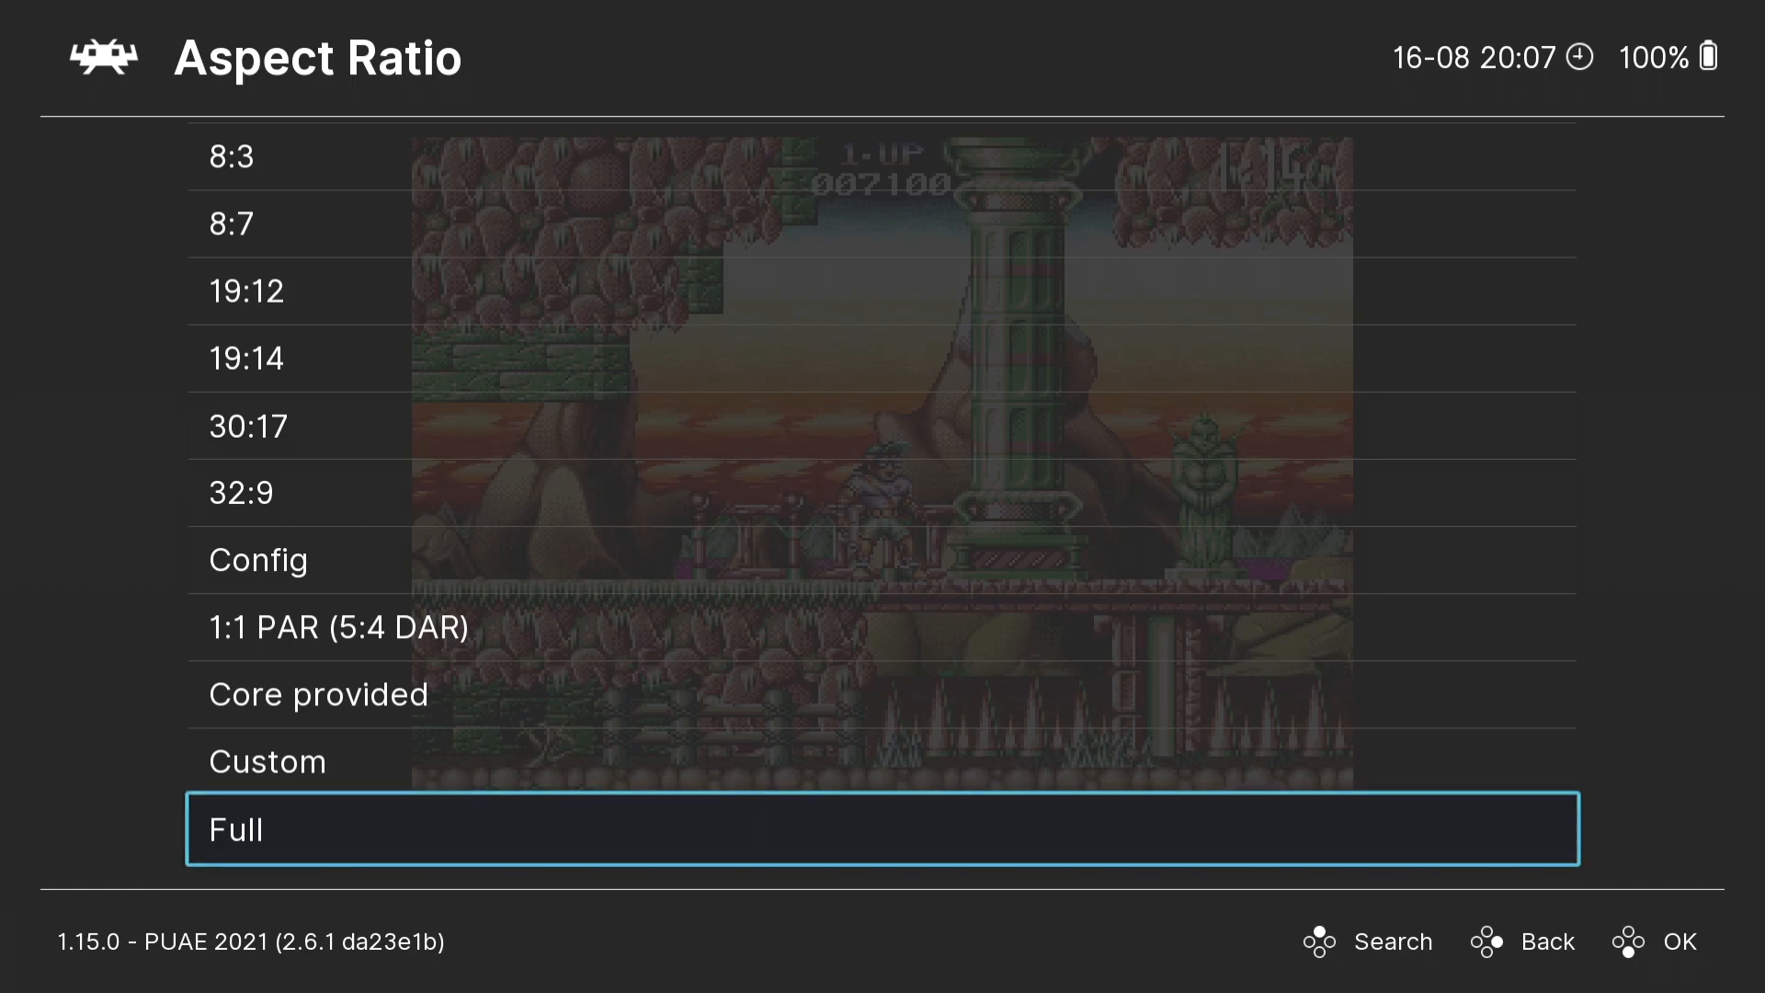
{"action": "key", "text": "Return"}
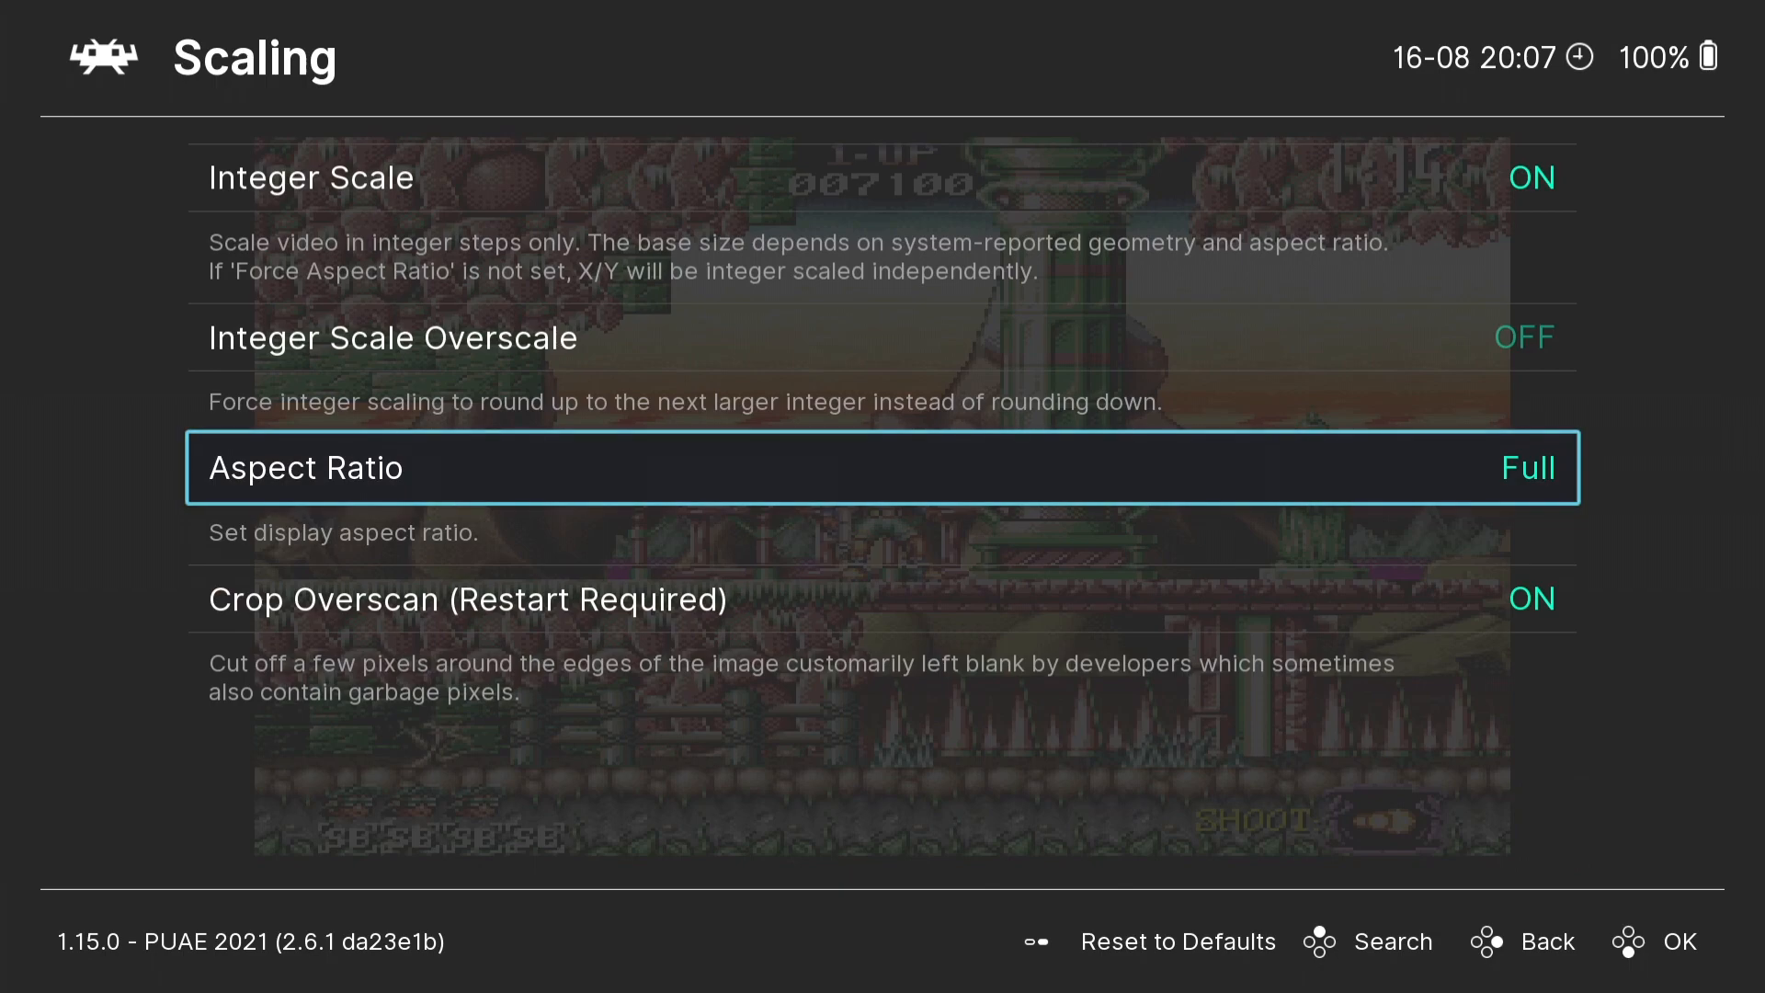
- Leave the scaling and video settings and resume the game
{"action": "key", "text": "BackSpace"}
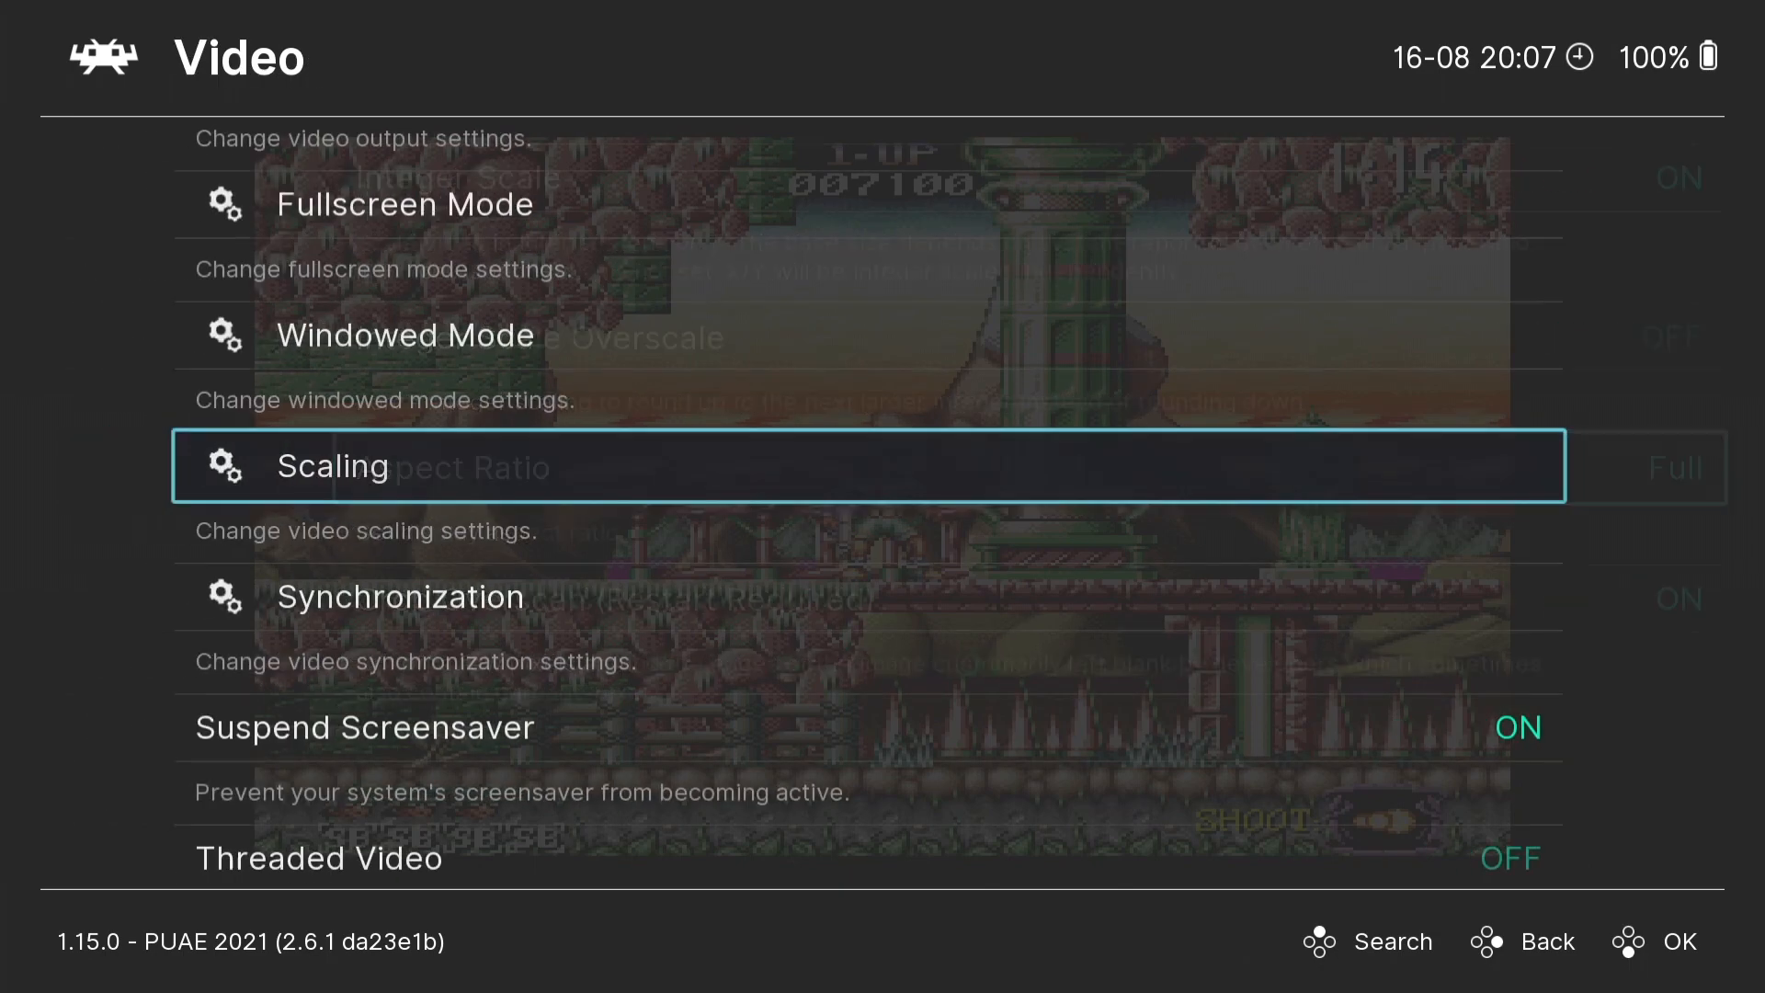
{"action": "key", "text": "BackSpace"}
{"action": "key", "text": "BackSpace"}
{"action": "key", "text": "F1"}
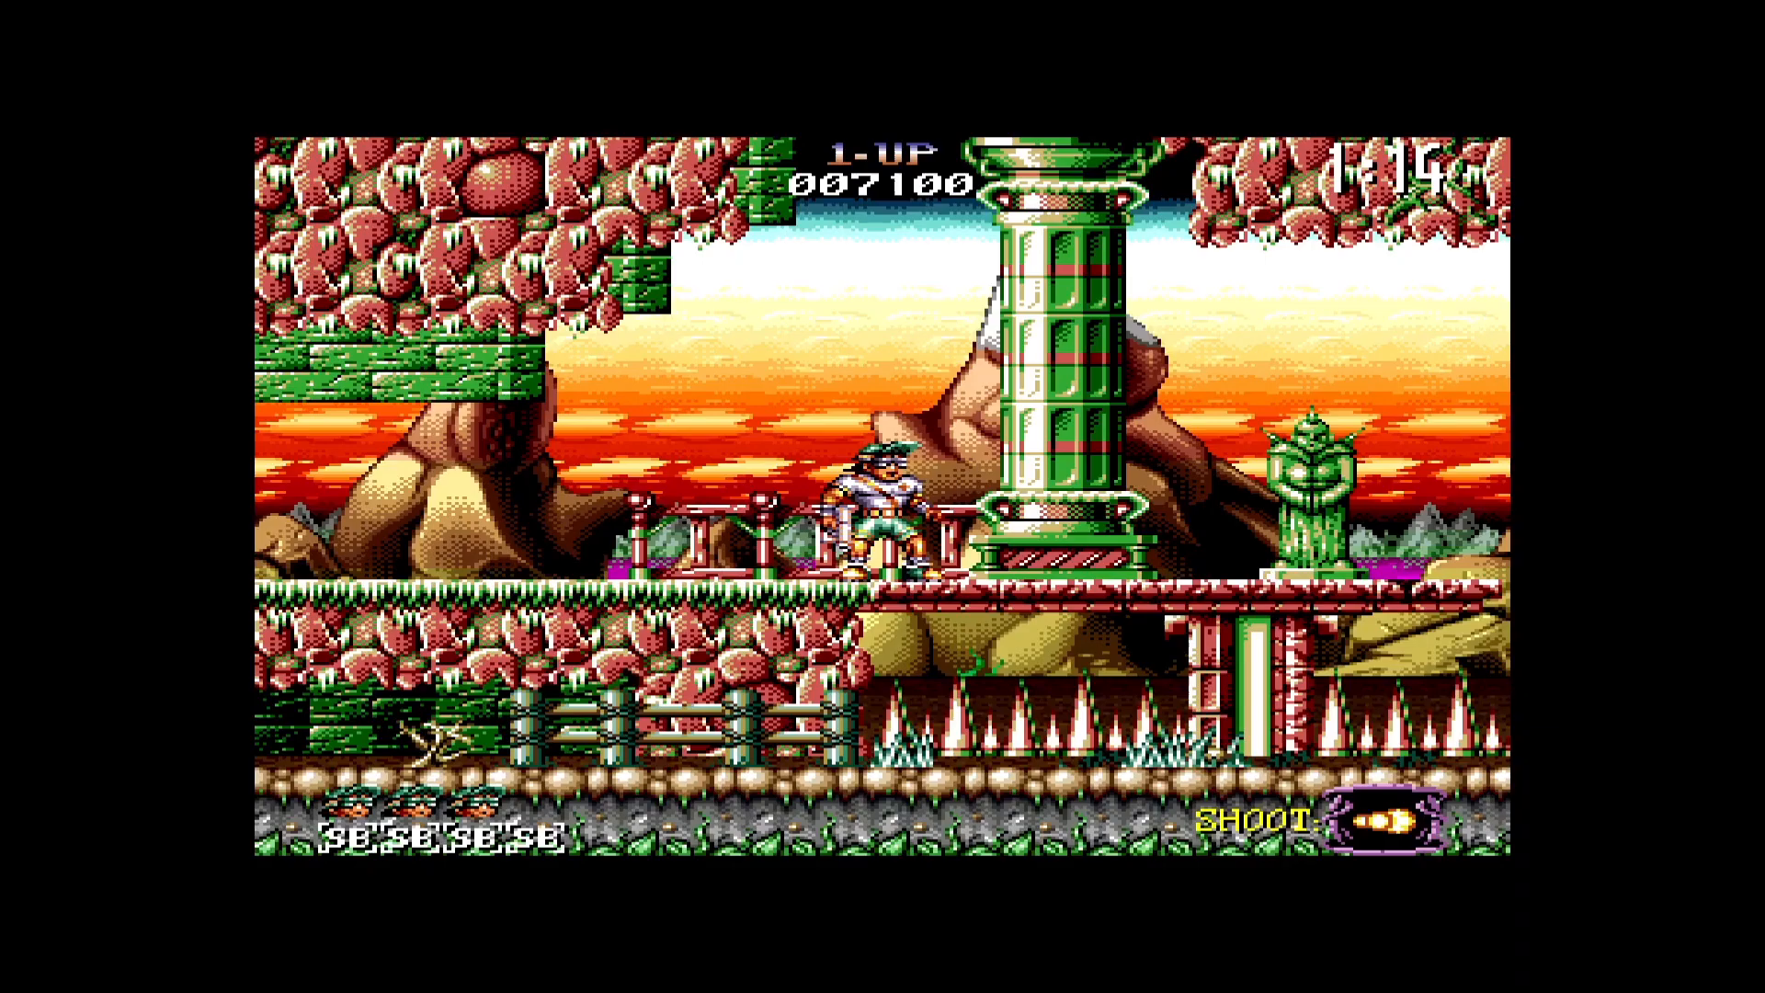
- Advance the character past the column and the winged statue while shooting towards the flying enemy
{"action": "key", "text": "Right"}
{"action": "key", "text": "z"}
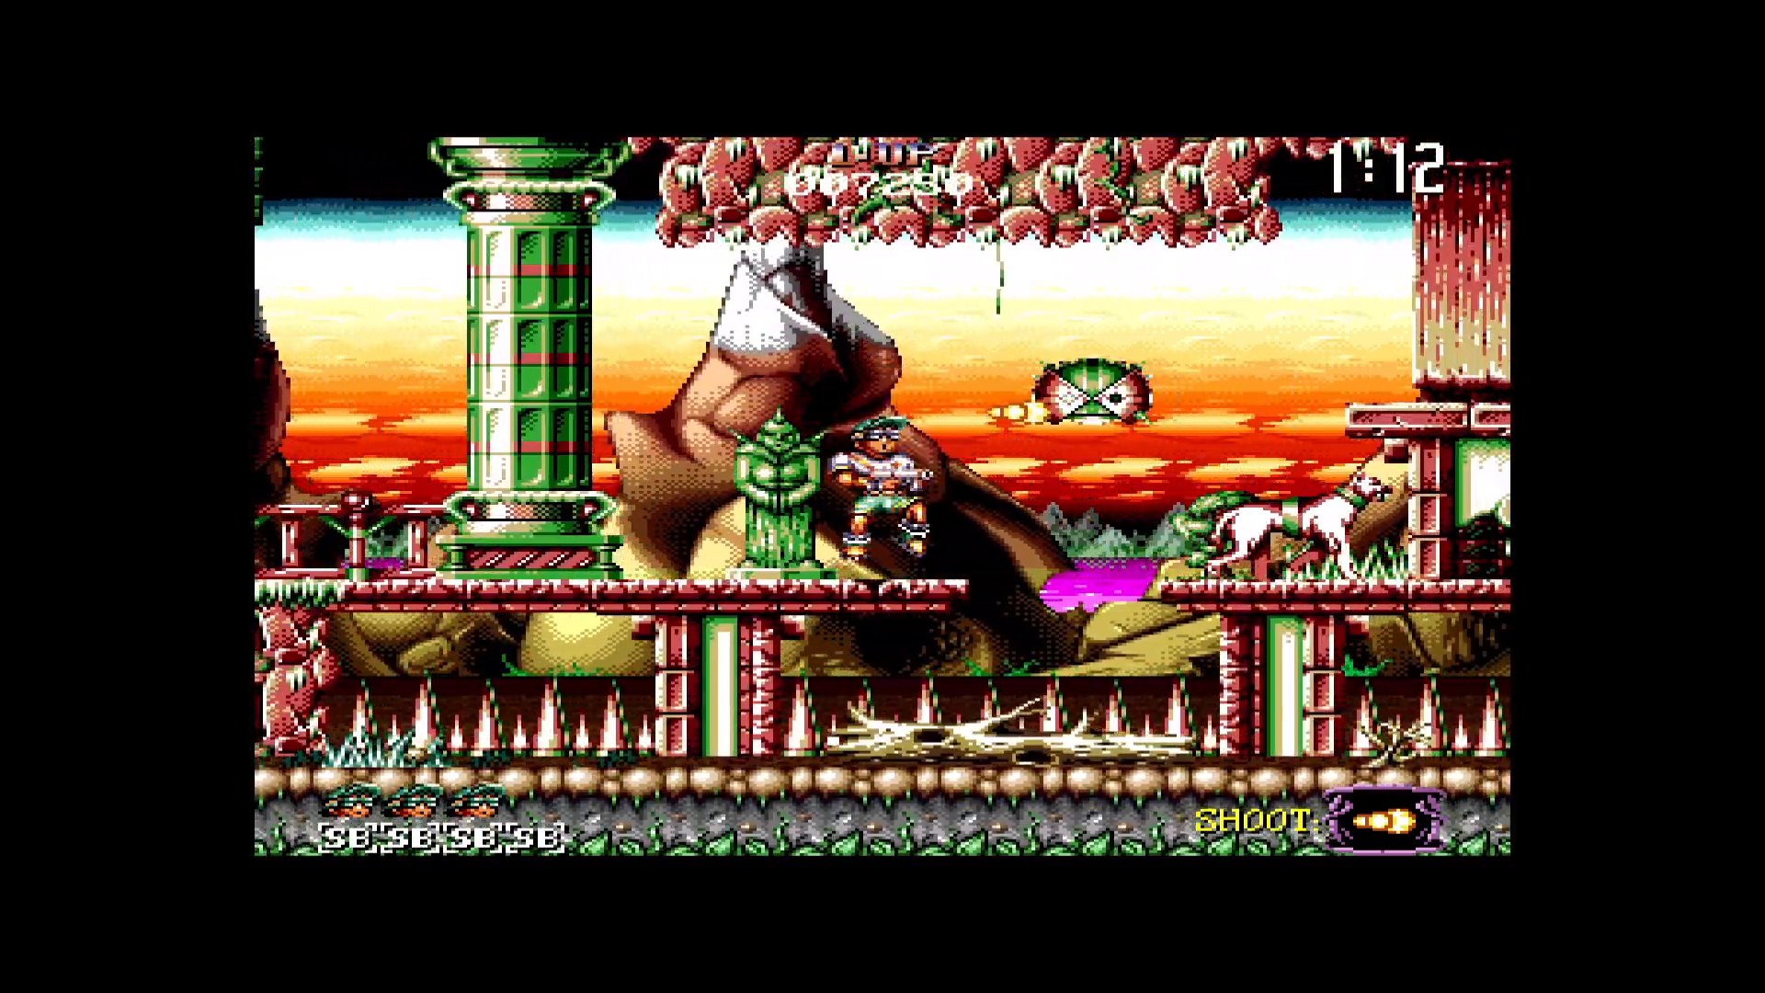
{"action": "key", "text": "Down"}
{"action": "key", "text": "Right"}
{"action": "key", "text": "z"}
- Pause the game and open the video settings from the main menu
{"action": "key", "text": "F1"}
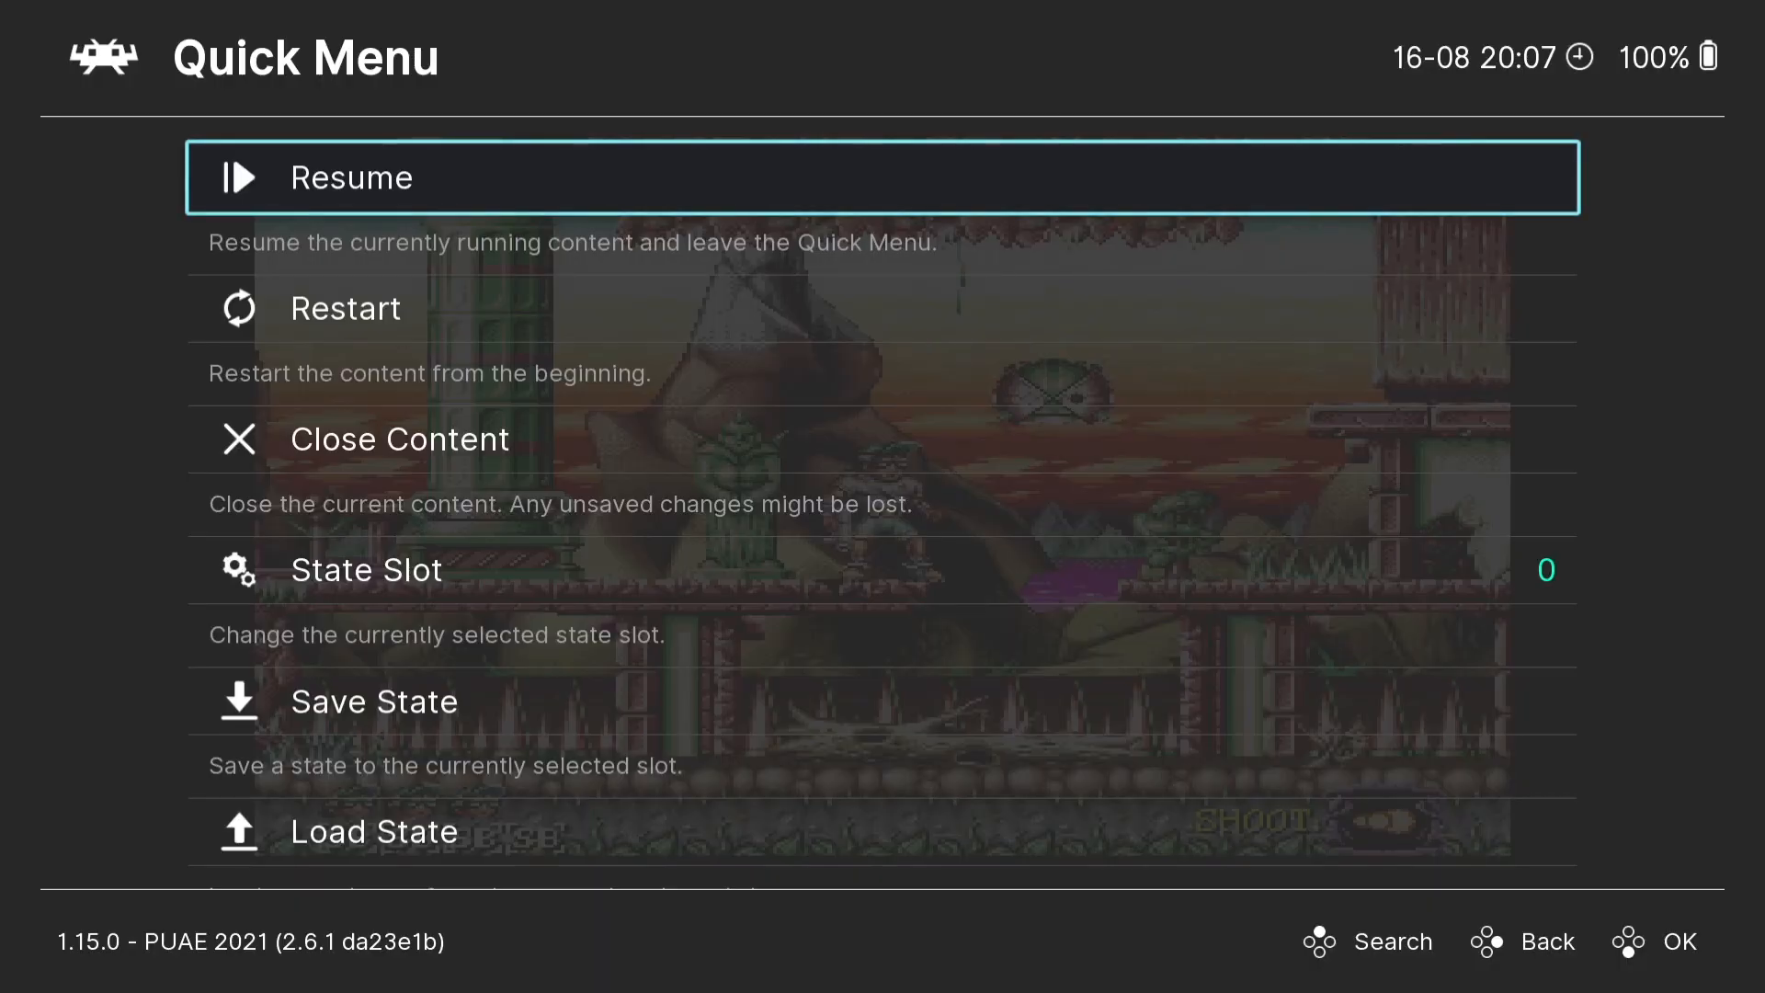
{"action": "key", "text": "BackSpace"}
{"action": "key", "text": "Left"}
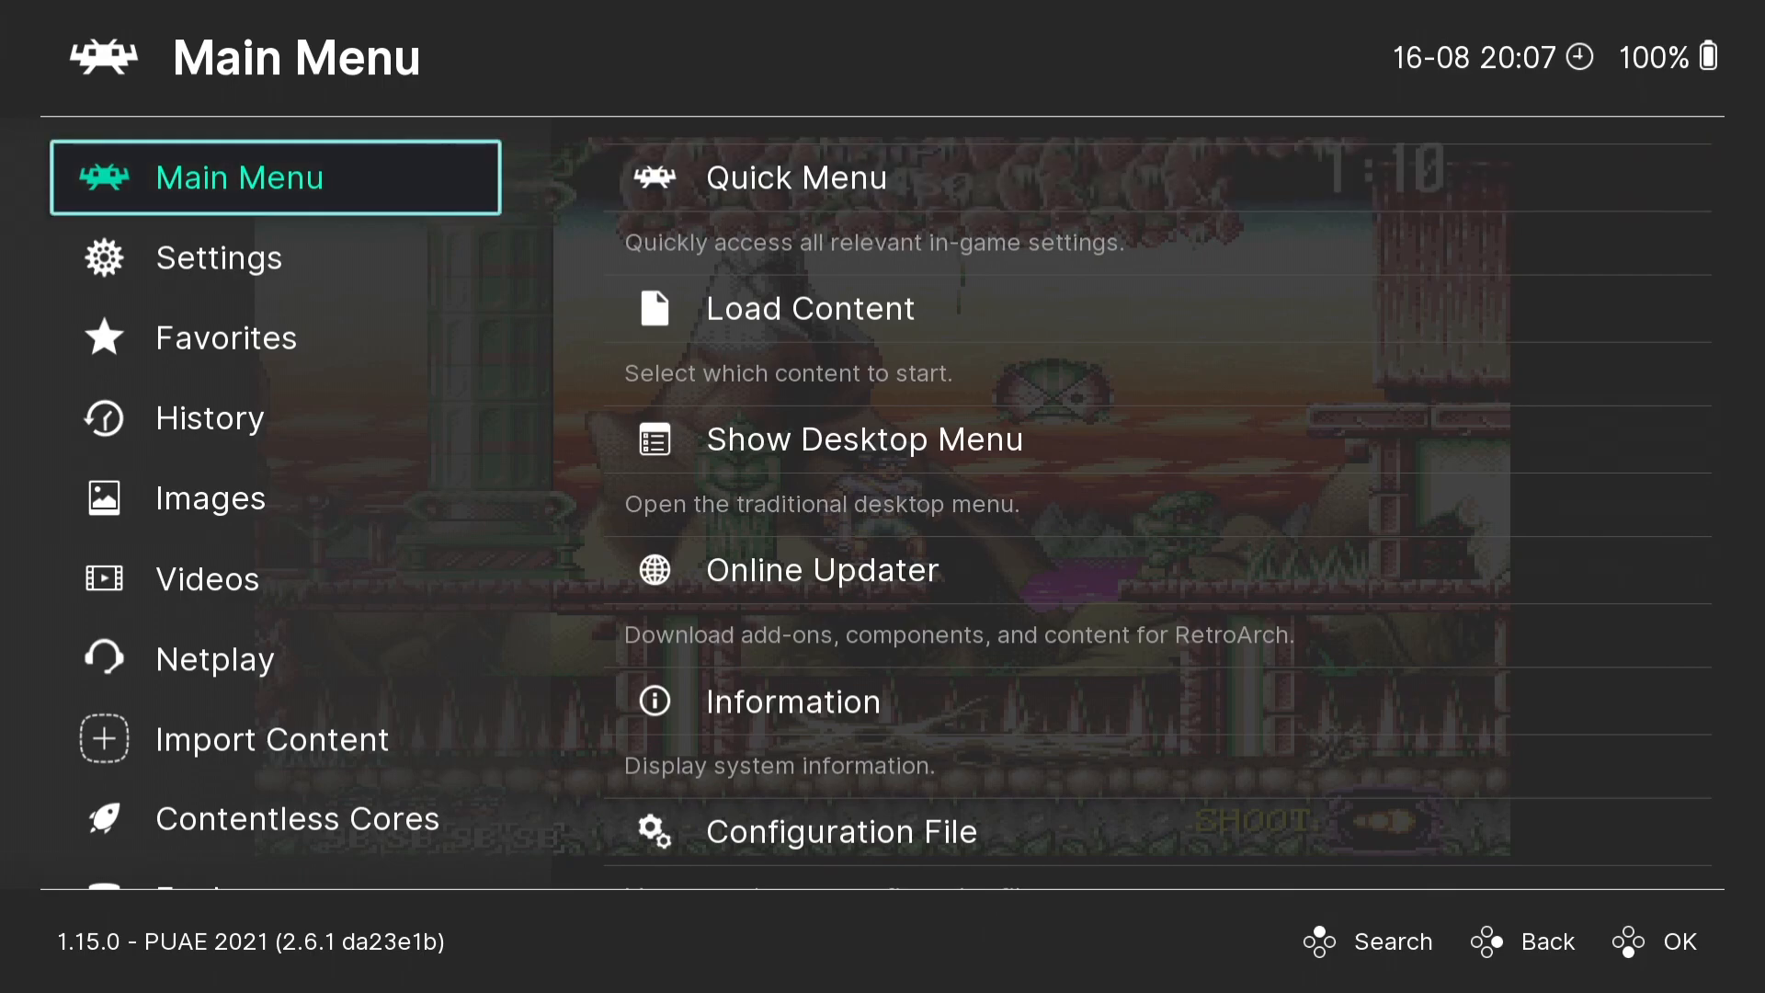
{"action": "key", "text": "Down"}
{"action": "key", "text": "Right"}
{"action": "key", "text": "Down"}
{"action": "key", "text": "Down"}
{"action": "key", "text": "Down"}
{"action": "key", "text": "Down"}
{"action": "key", "text": "Down"}
{"action": "key", "text": "Down"}
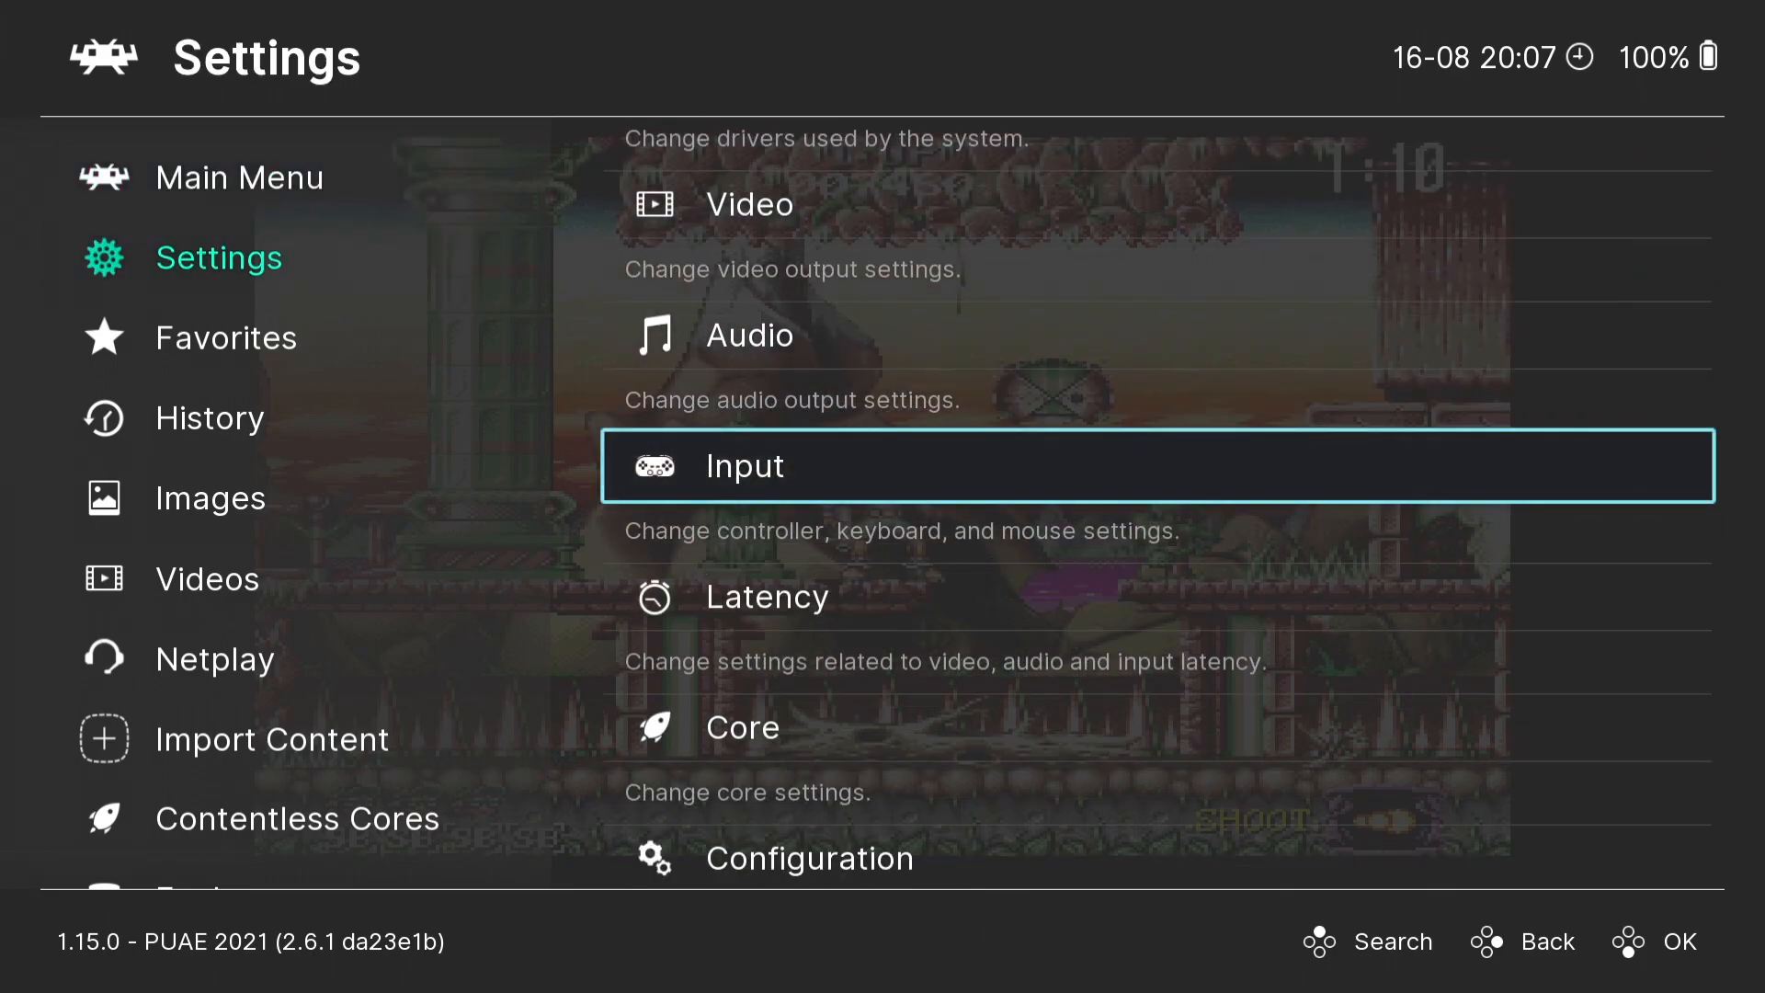
{"action": "key", "text": "Down"}
{"action": "key", "text": "Up"}
{"action": "key", "text": "Up"}
{"action": "key", "text": "Up"}
{"action": "key", "text": "Up"}
{"action": "key", "text": "Up"}
{"action": "key", "text": "Up"}
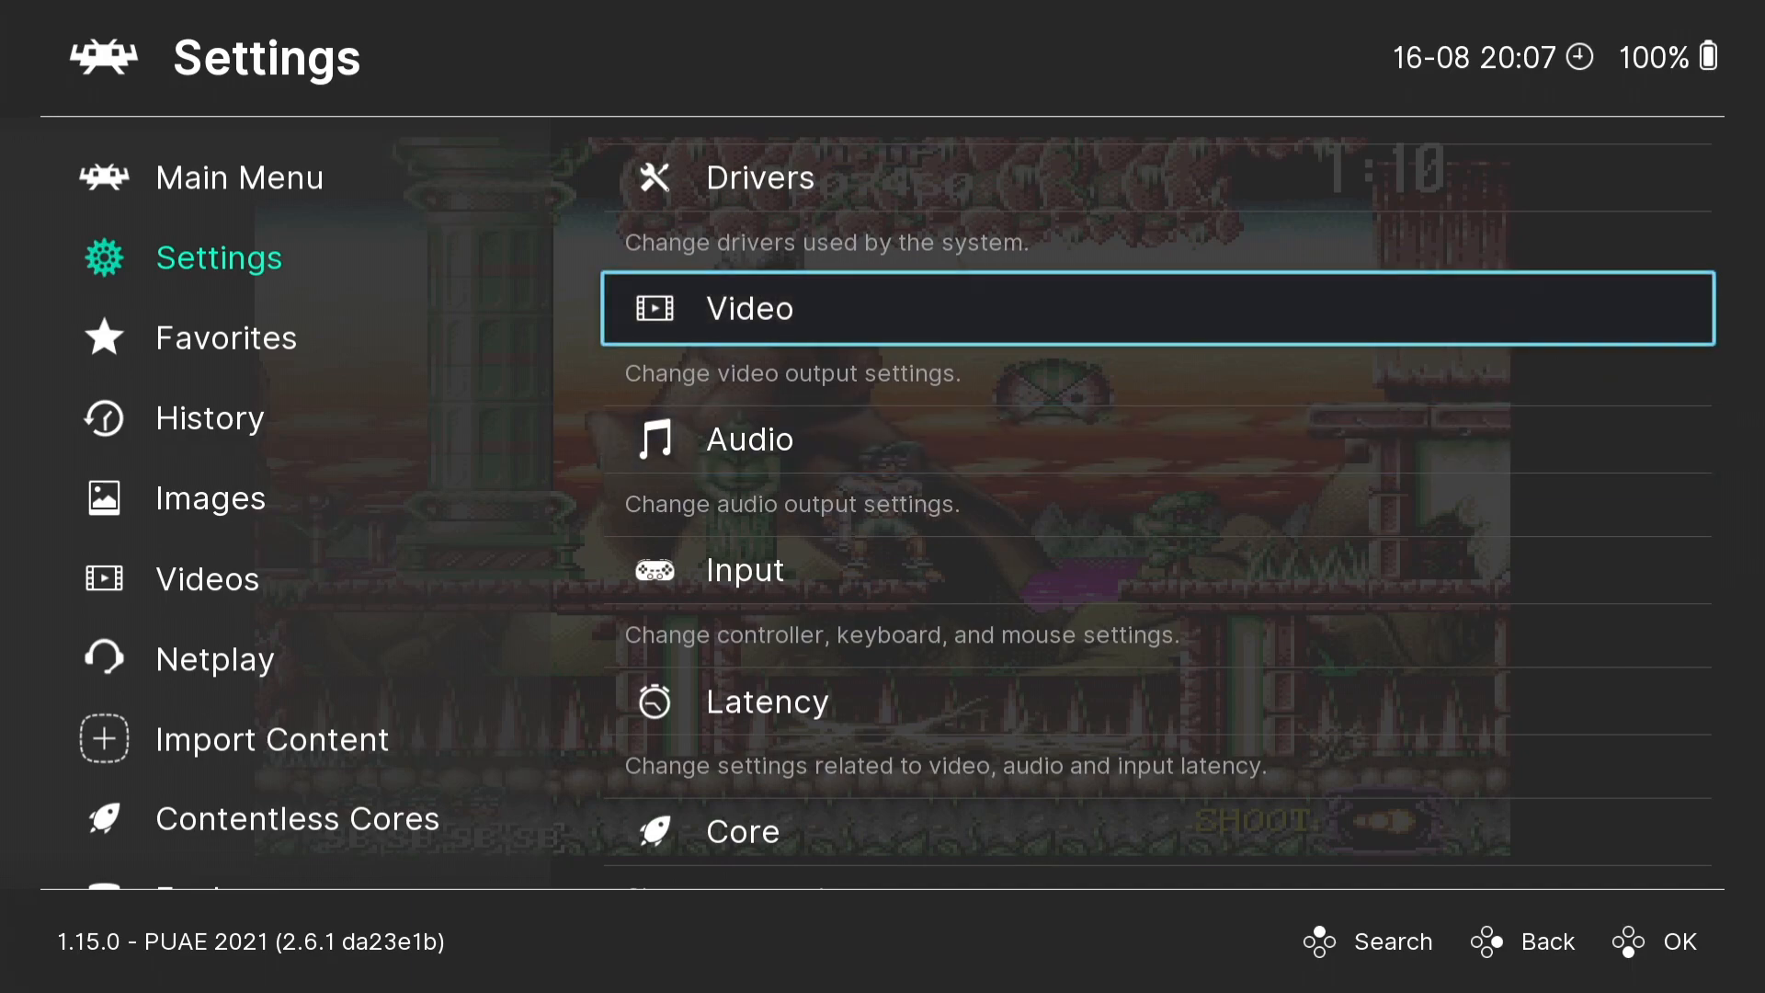
{"action": "key", "text": "Return"}
- Turn off Integer Scale in the scaling settings
{"action": "key", "text": "Down"}
{"action": "key", "text": "Down"}
{"action": "key", "text": "Down"}
{"action": "key", "text": "Down"}
{"action": "key", "text": "Return"}
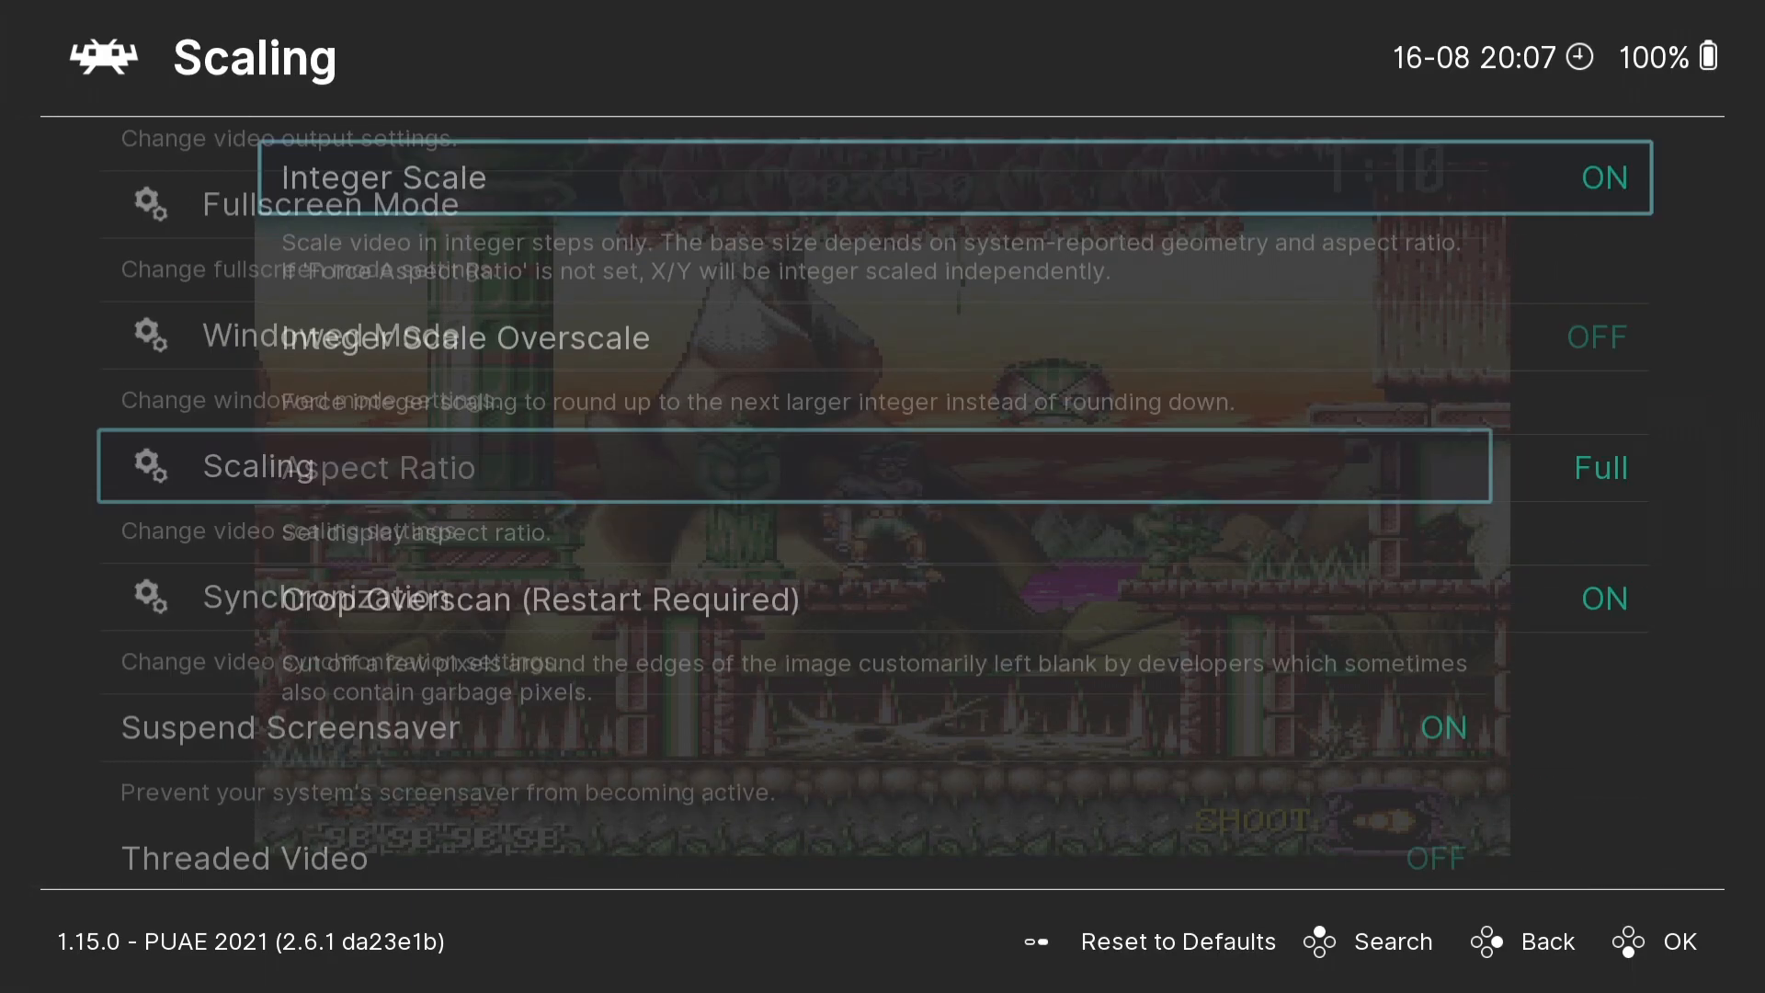
{"action": "key", "text": "Left"}
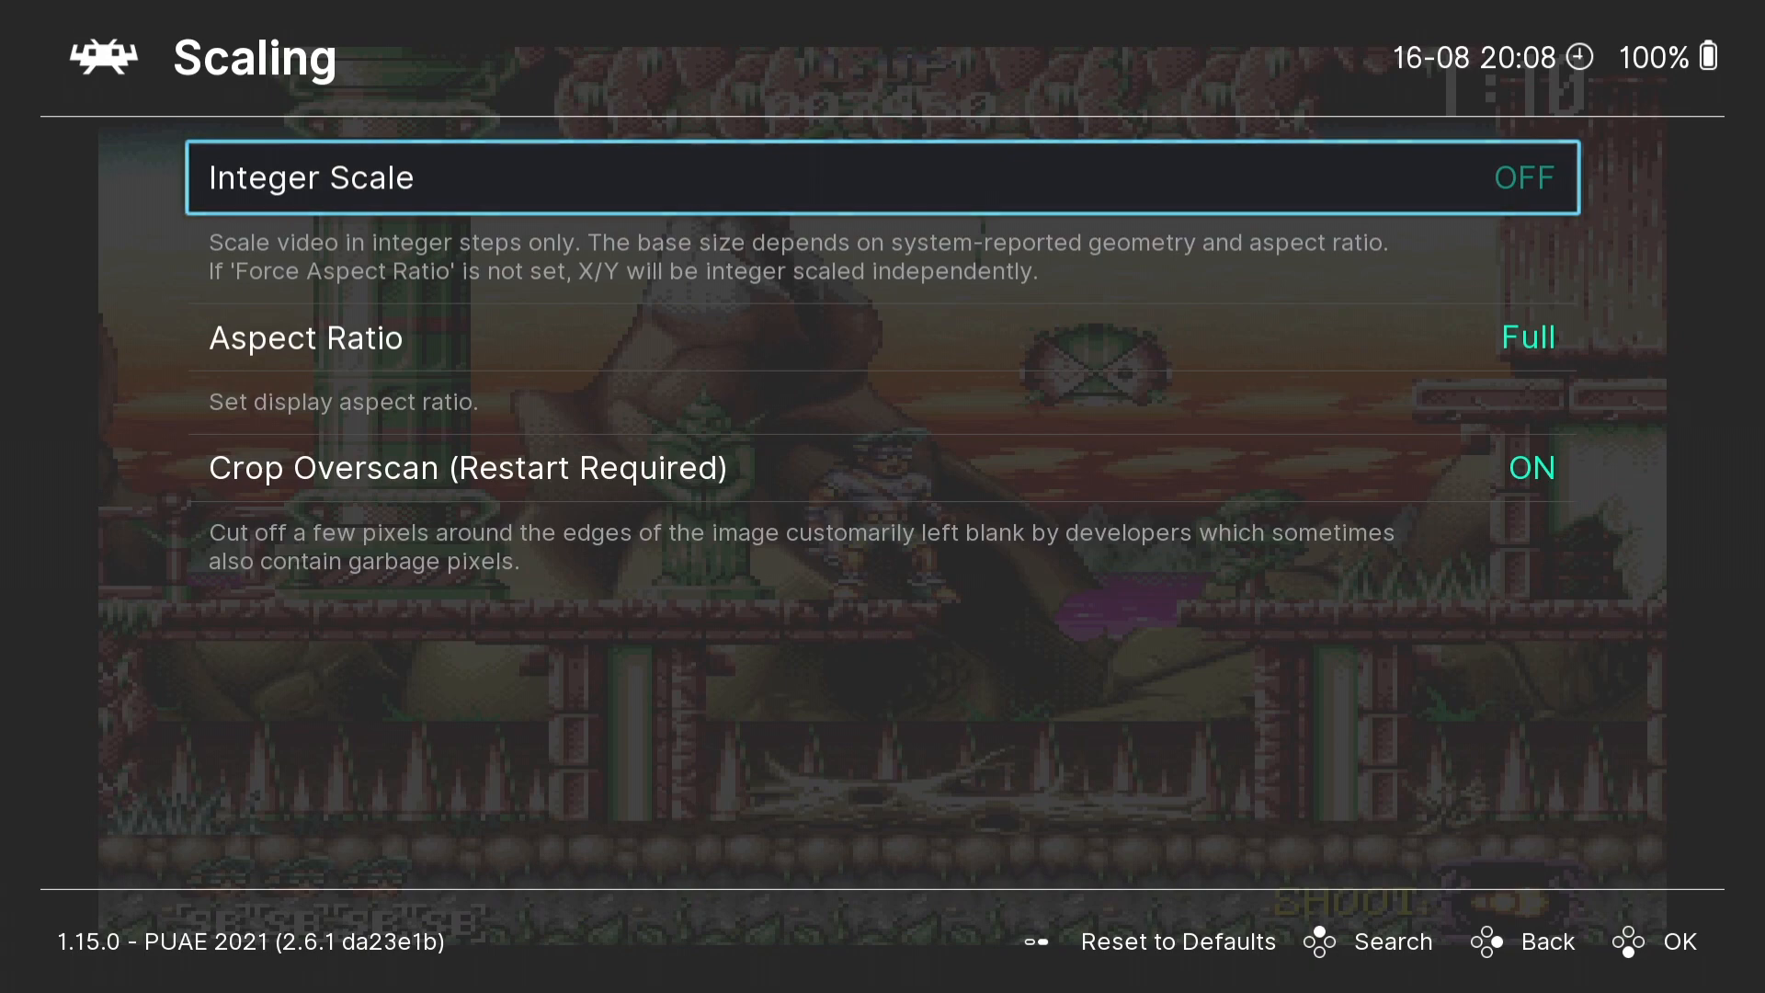
- Back out of the video settings and return to the running game
{"action": "key", "text": "BackSpace"}
{"action": "key", "text": "BackSpace"}
{"action": "key", "text": "BackSpace"}
{"action": "key", "text": "BackSpace"}
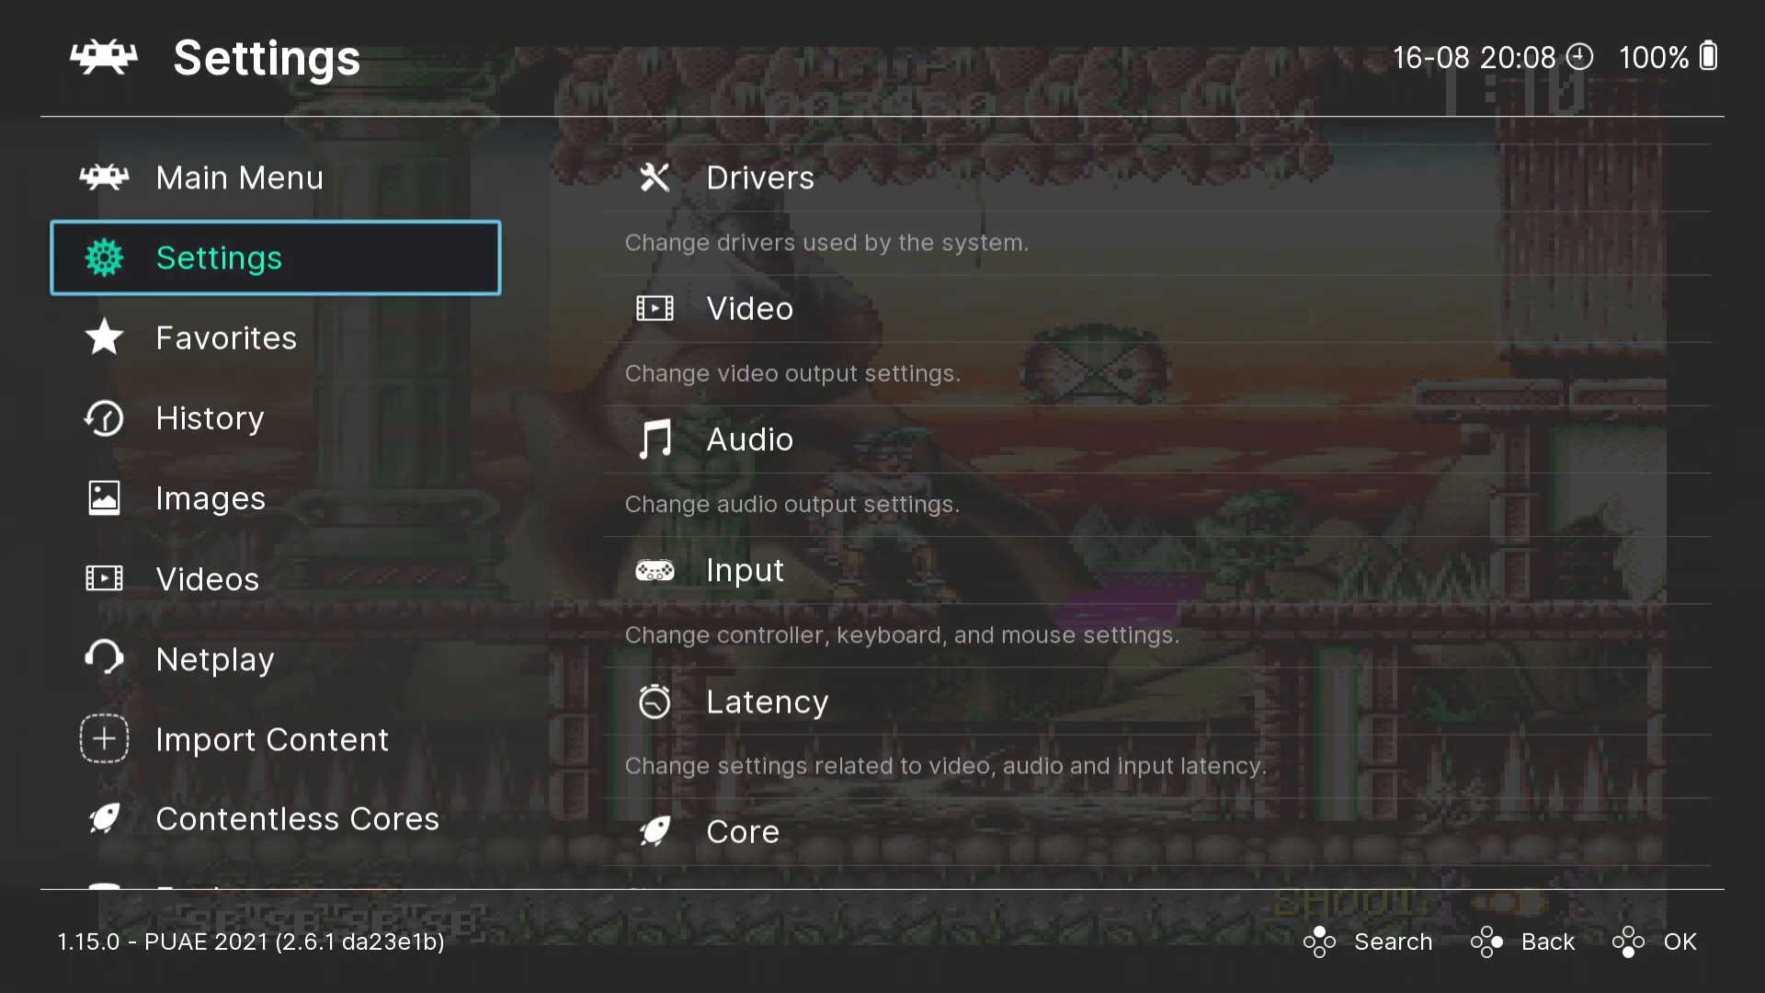
- Walk the character back to the column, return past the statue and jump near the platform's edge
{"action": "key", "text": "Left"}
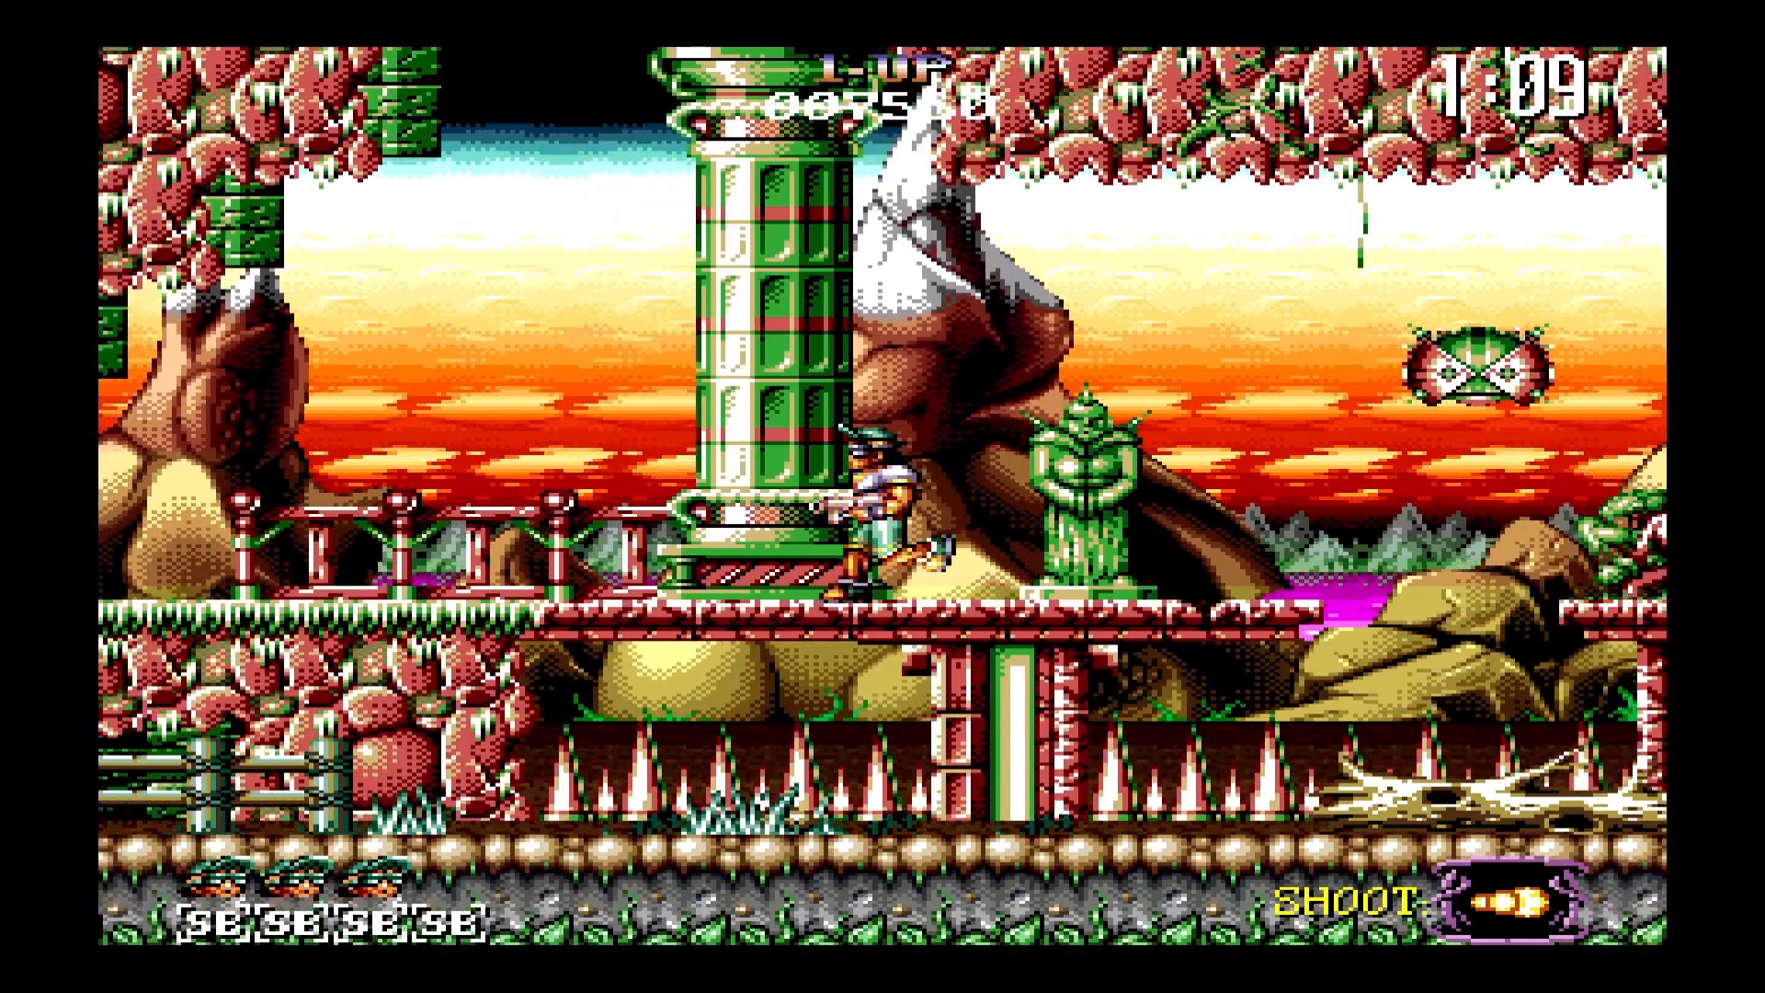
{"action": "key", "text": "Right"}
{"action": "key", "text": "Up"}
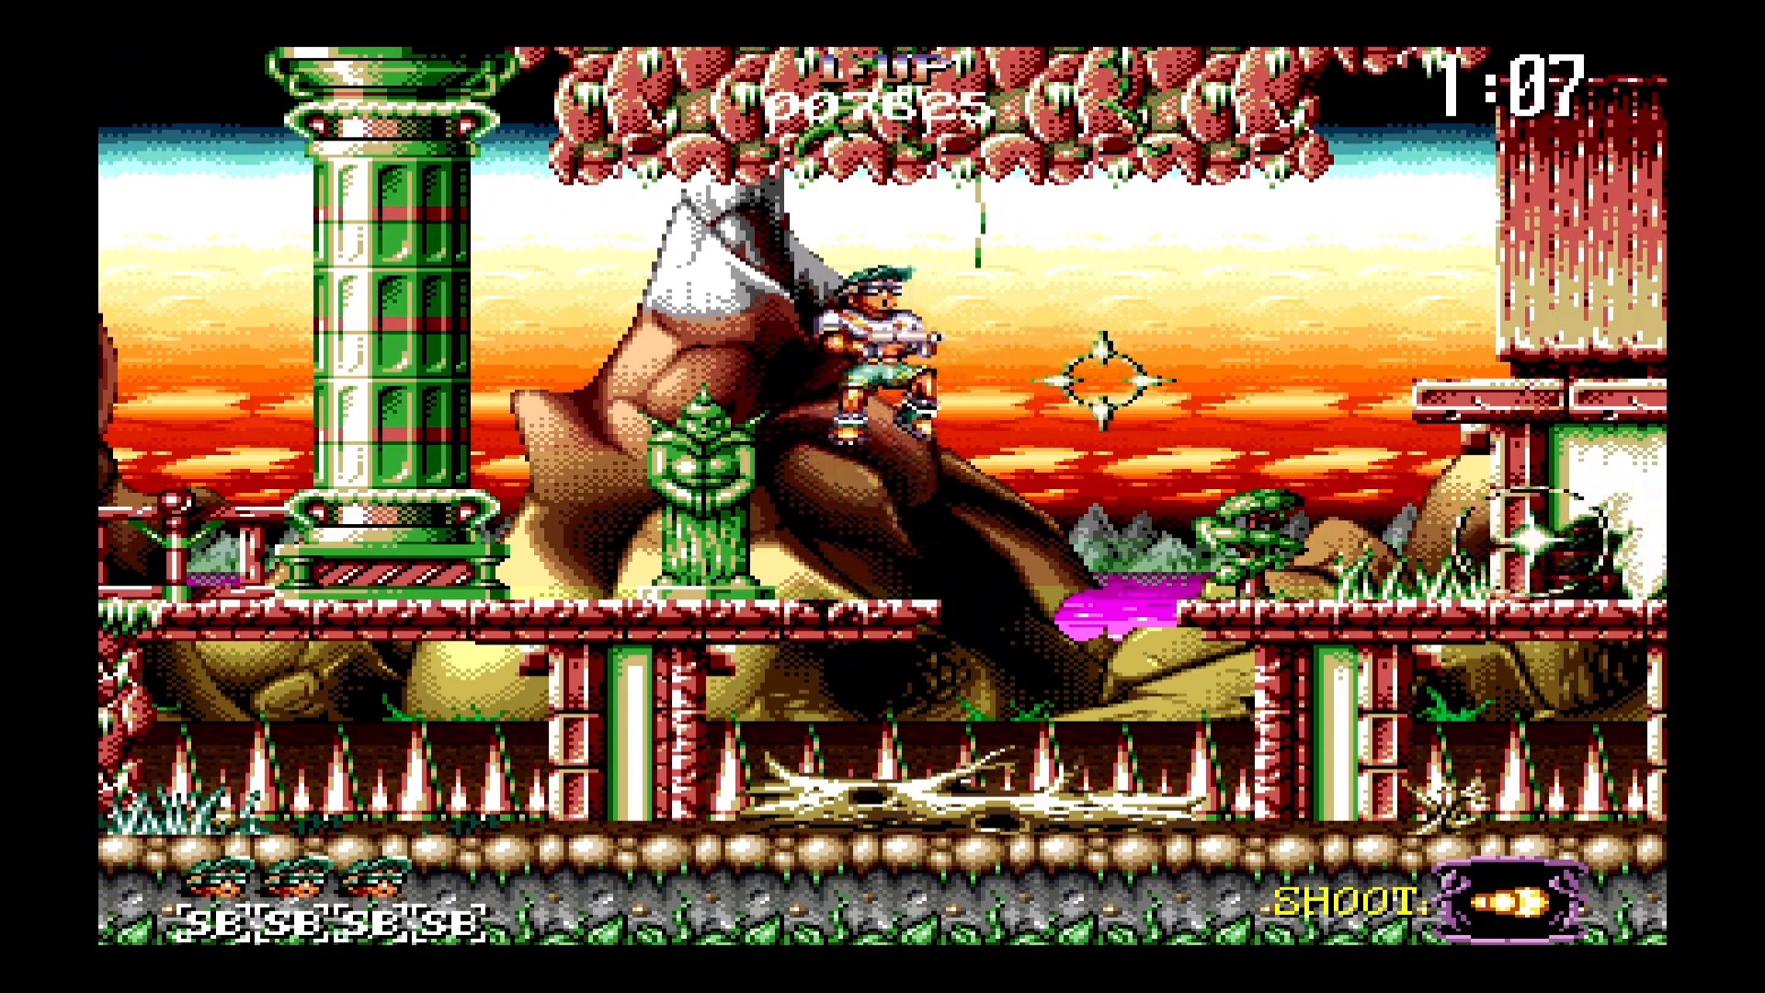
- Pause the game and open the scaling settings under Video
{"action": "key", "text": "F1"}
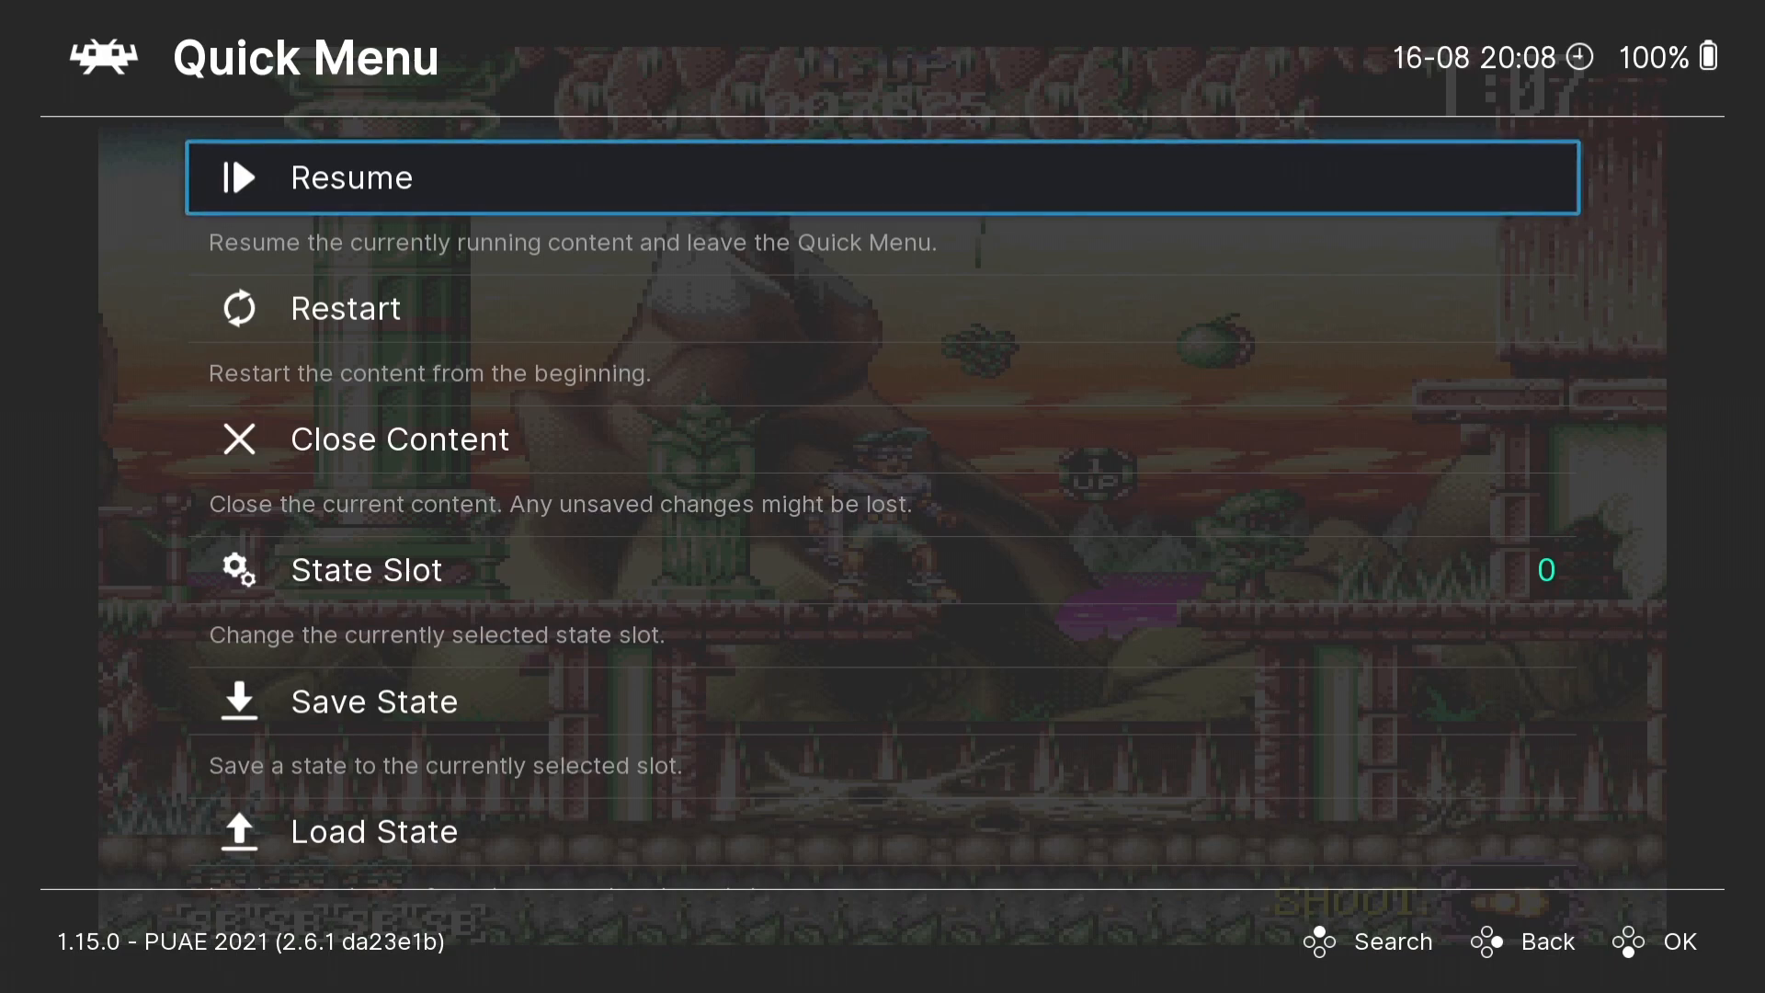
{"action": "key", "text": "BackSpace"}
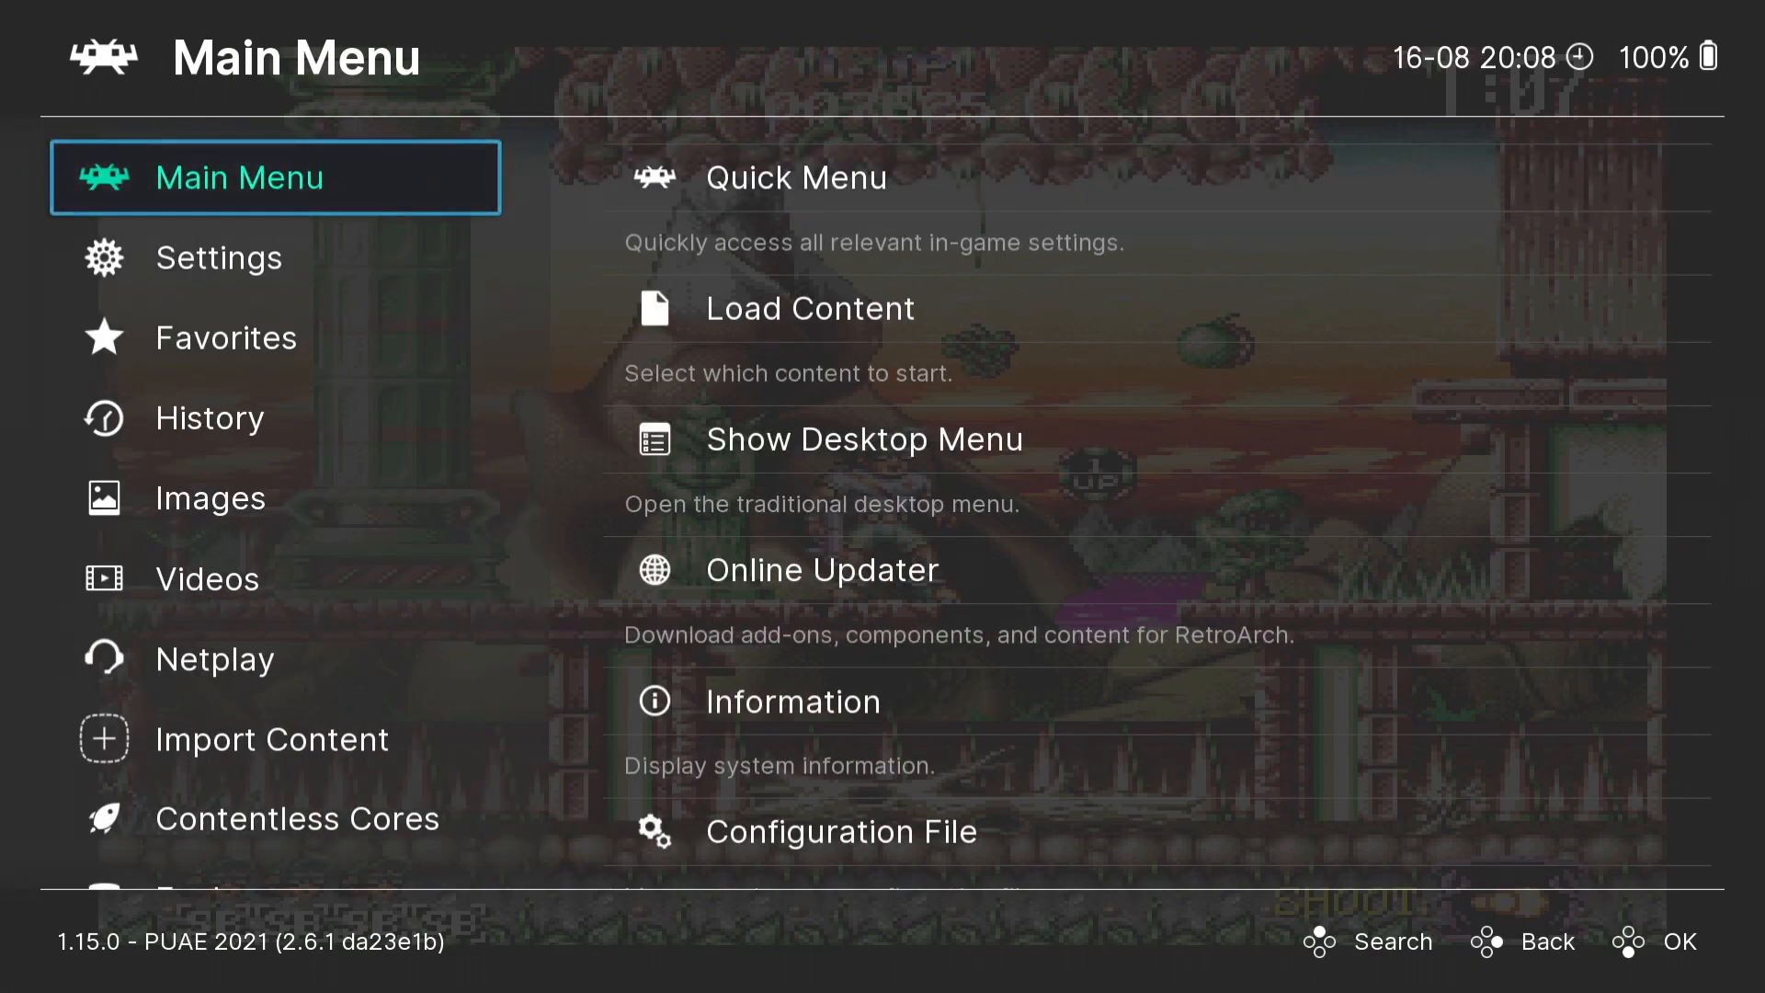
{"action": "key", "text": "Down"}
{"action": "key", "text": "Right"}
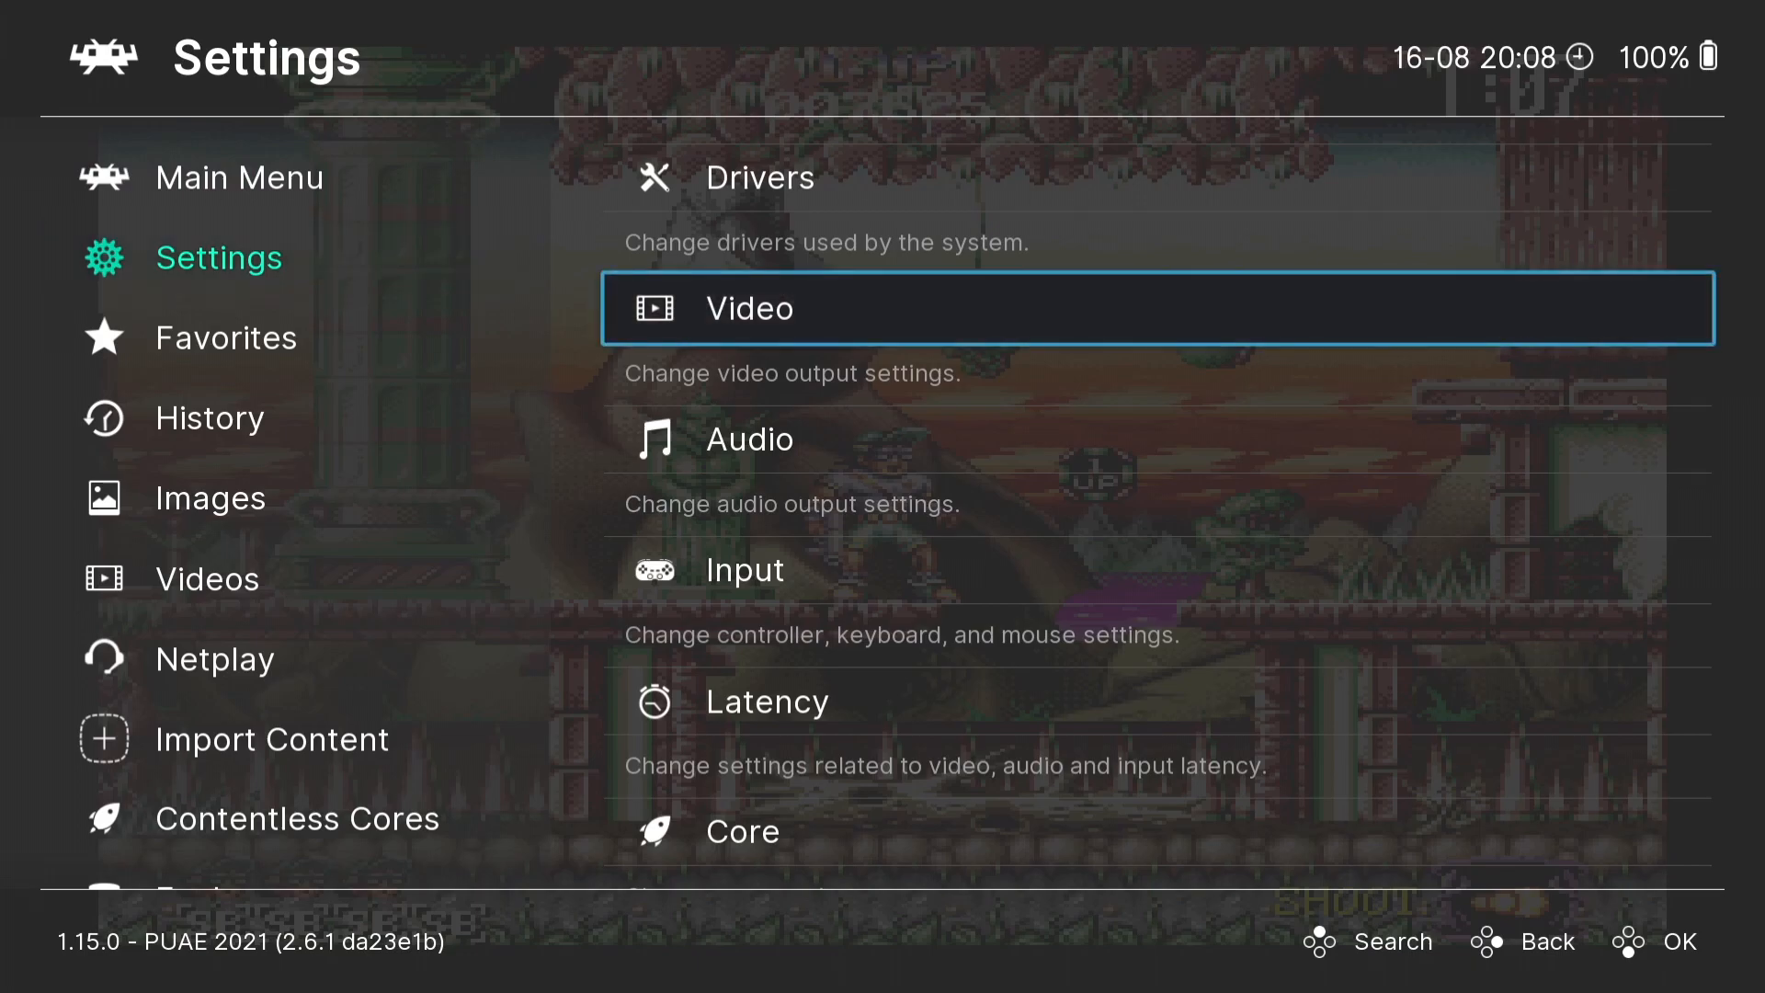
{"action": "key", "text": "Return"}
{"action": "key", "text": "Down"}
{"action": "key", "text": "Down"}
{"action": "key", "text": "Down"}
{"action": "key", "text": "Down"}
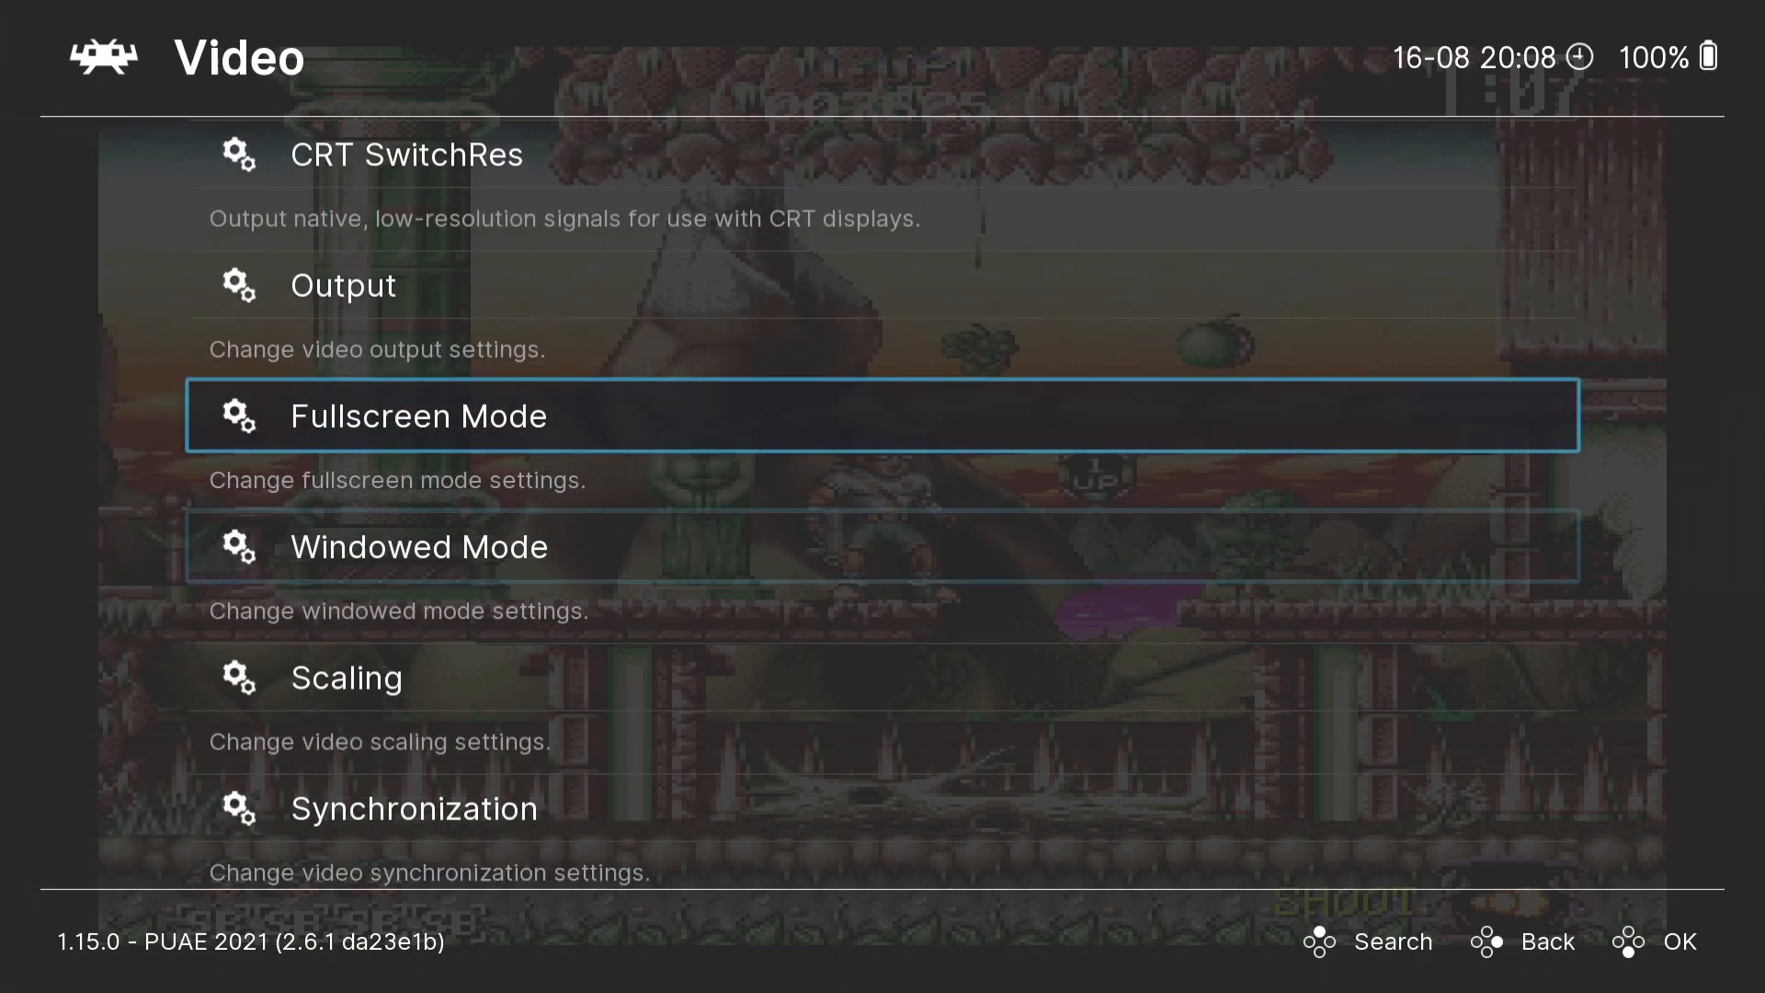
{"action": "key", "text": "Return"}
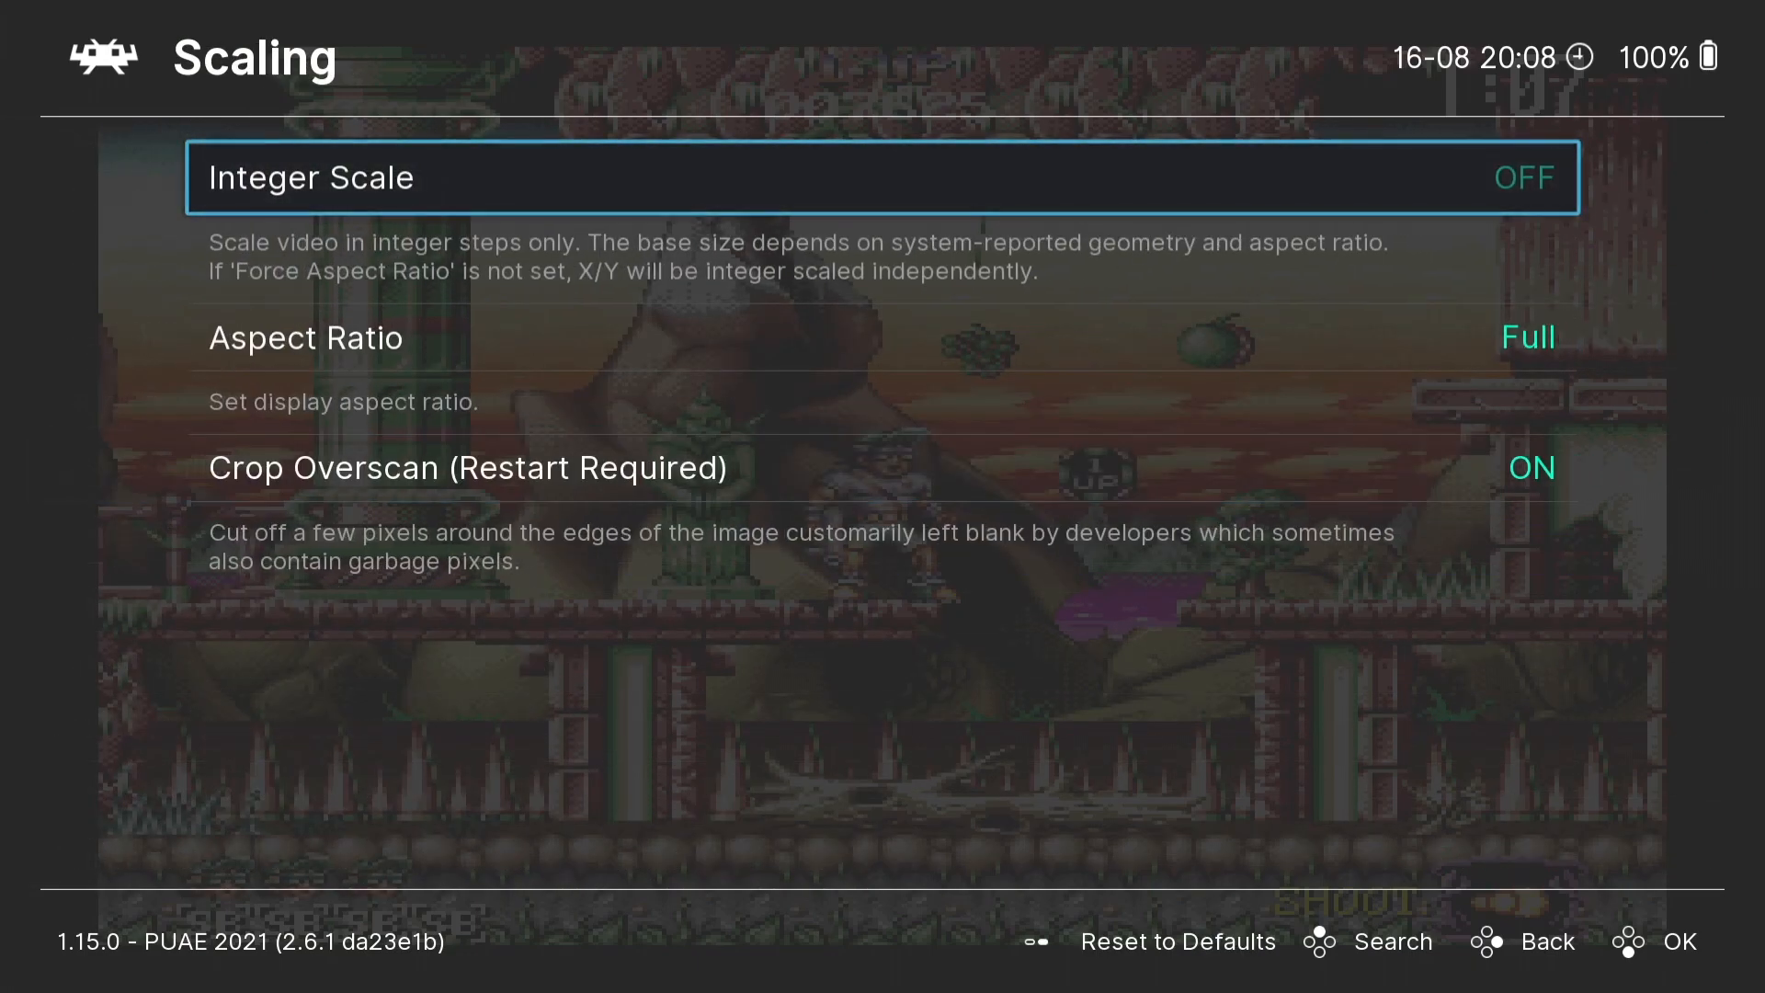
- Turn on Integer Scale and set the aspect ratio to Core provided
{"action": "key", "text": "Right"}
{"action": "key", "text": "Down"}
{"action": "key", "text": "Down"}
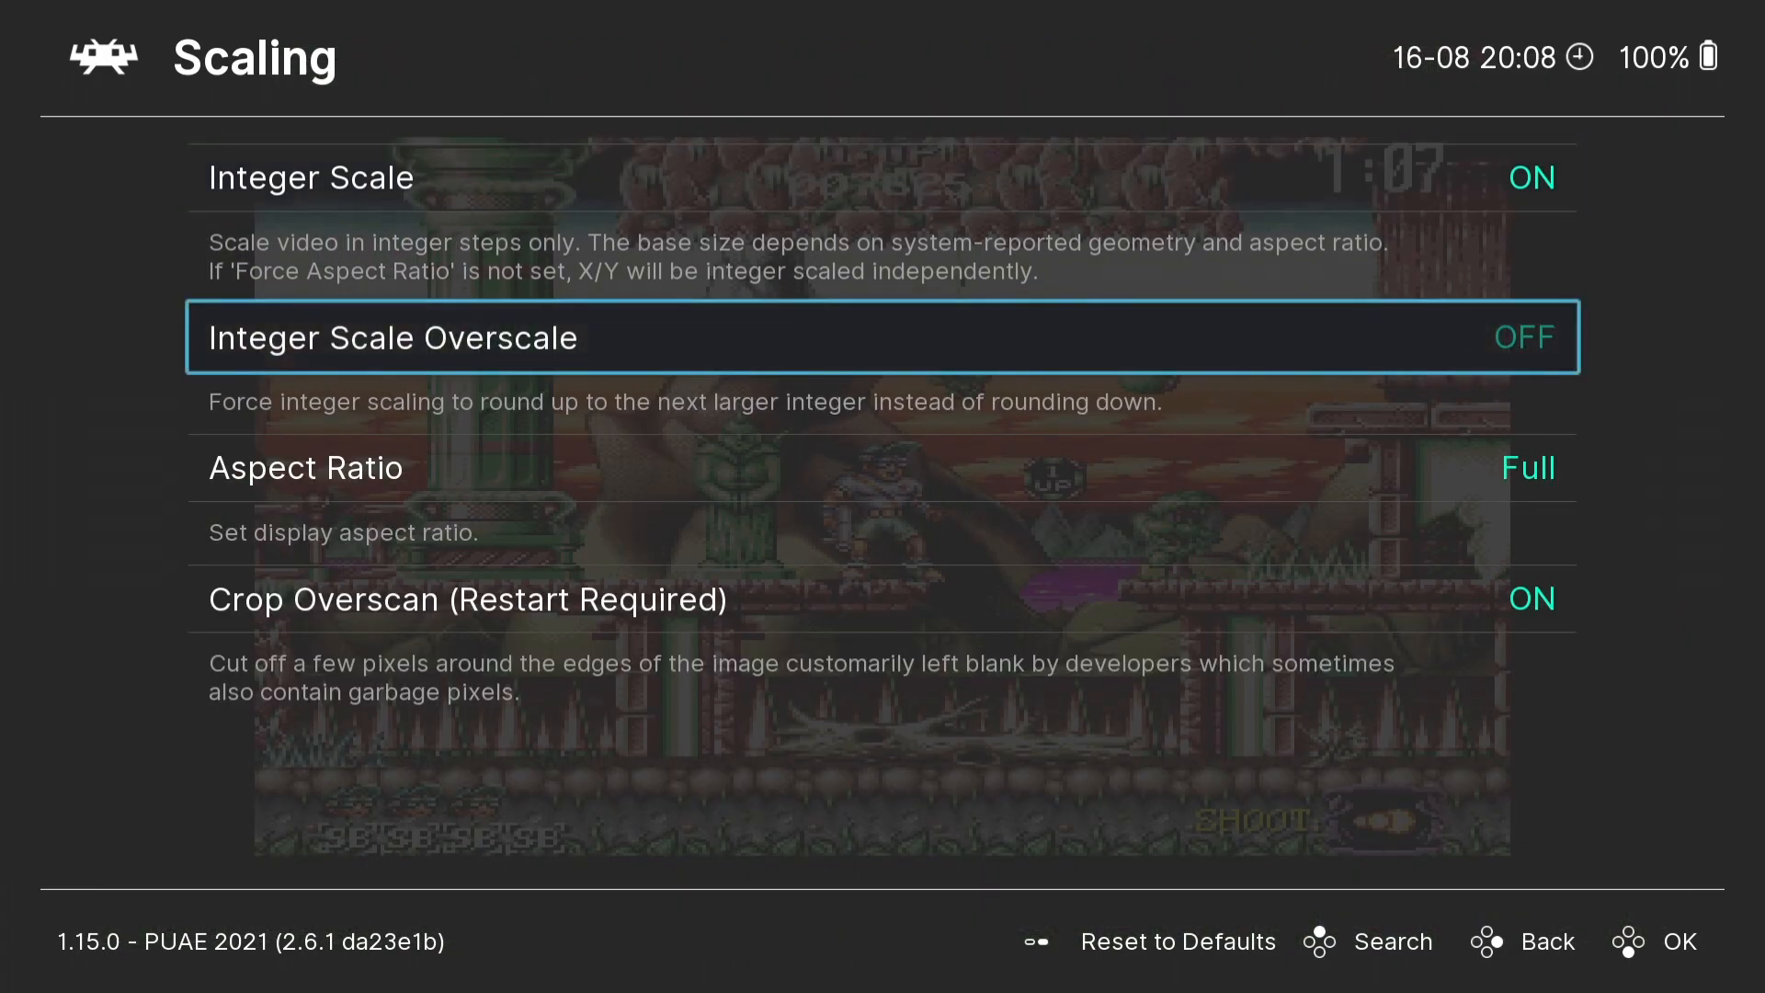
{"action": "key", "text": "Return"}
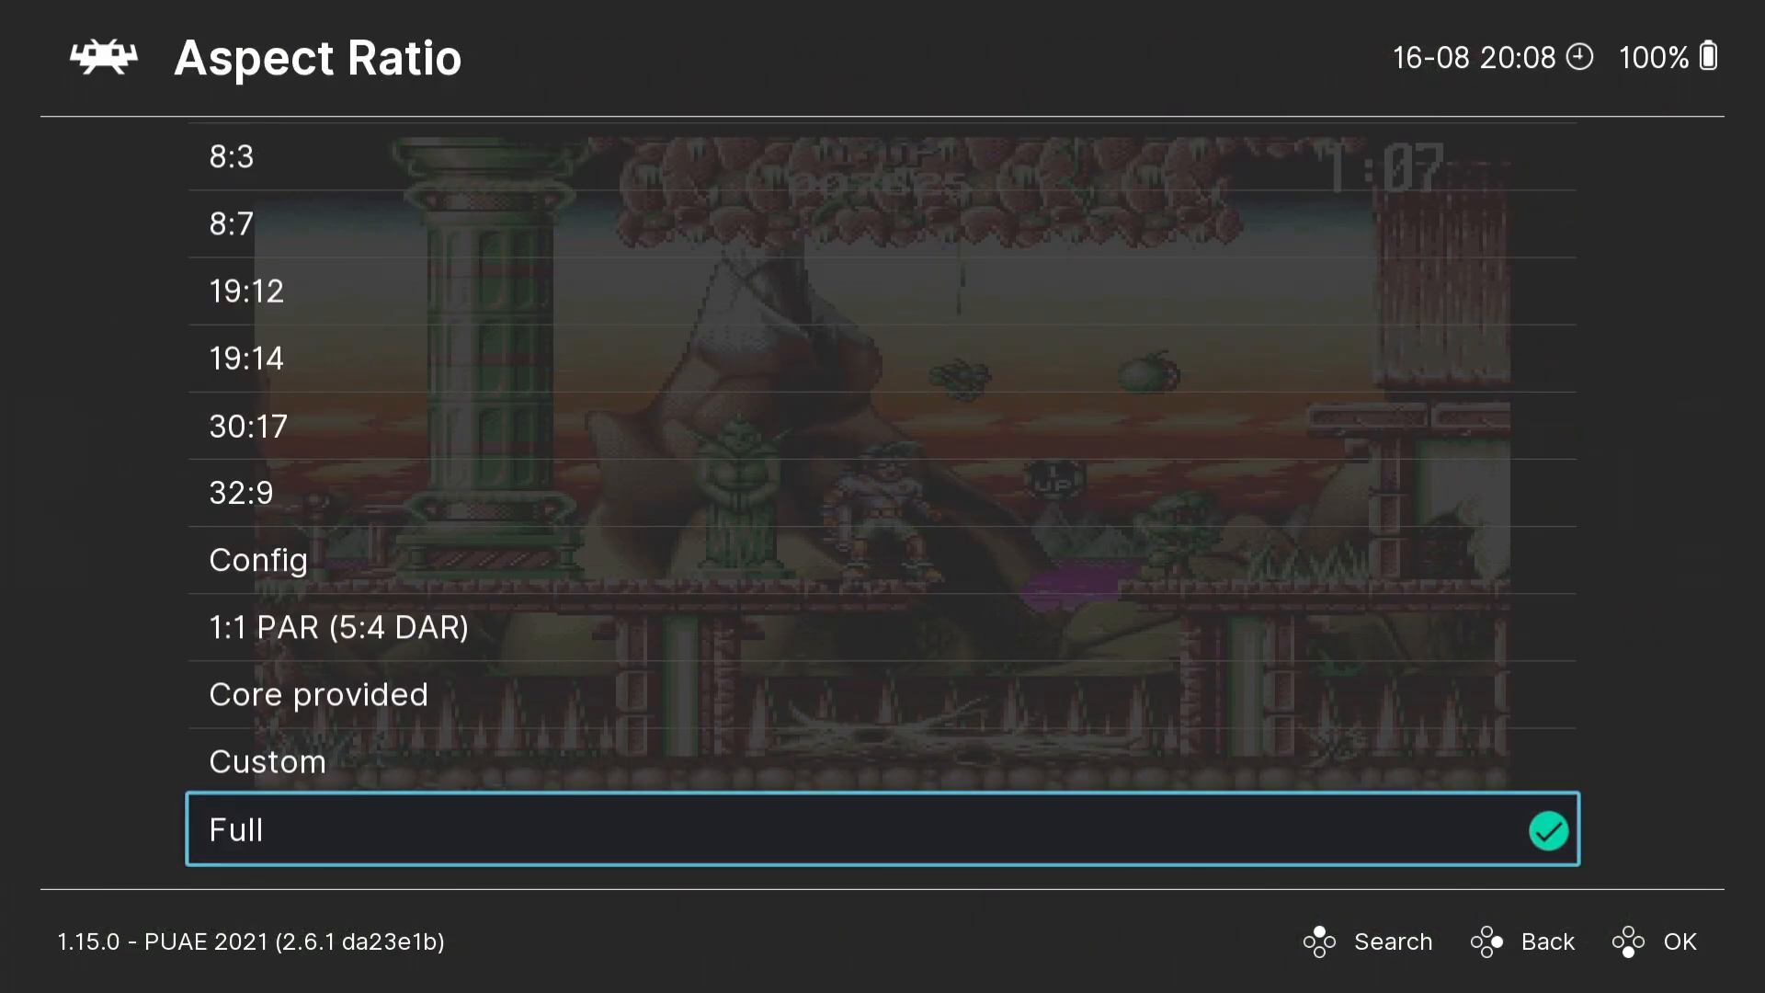
{"action": "key", "text": "Up"}
{"action": "key", "text": "Up"}
{"action": "key", "text": "Return"}
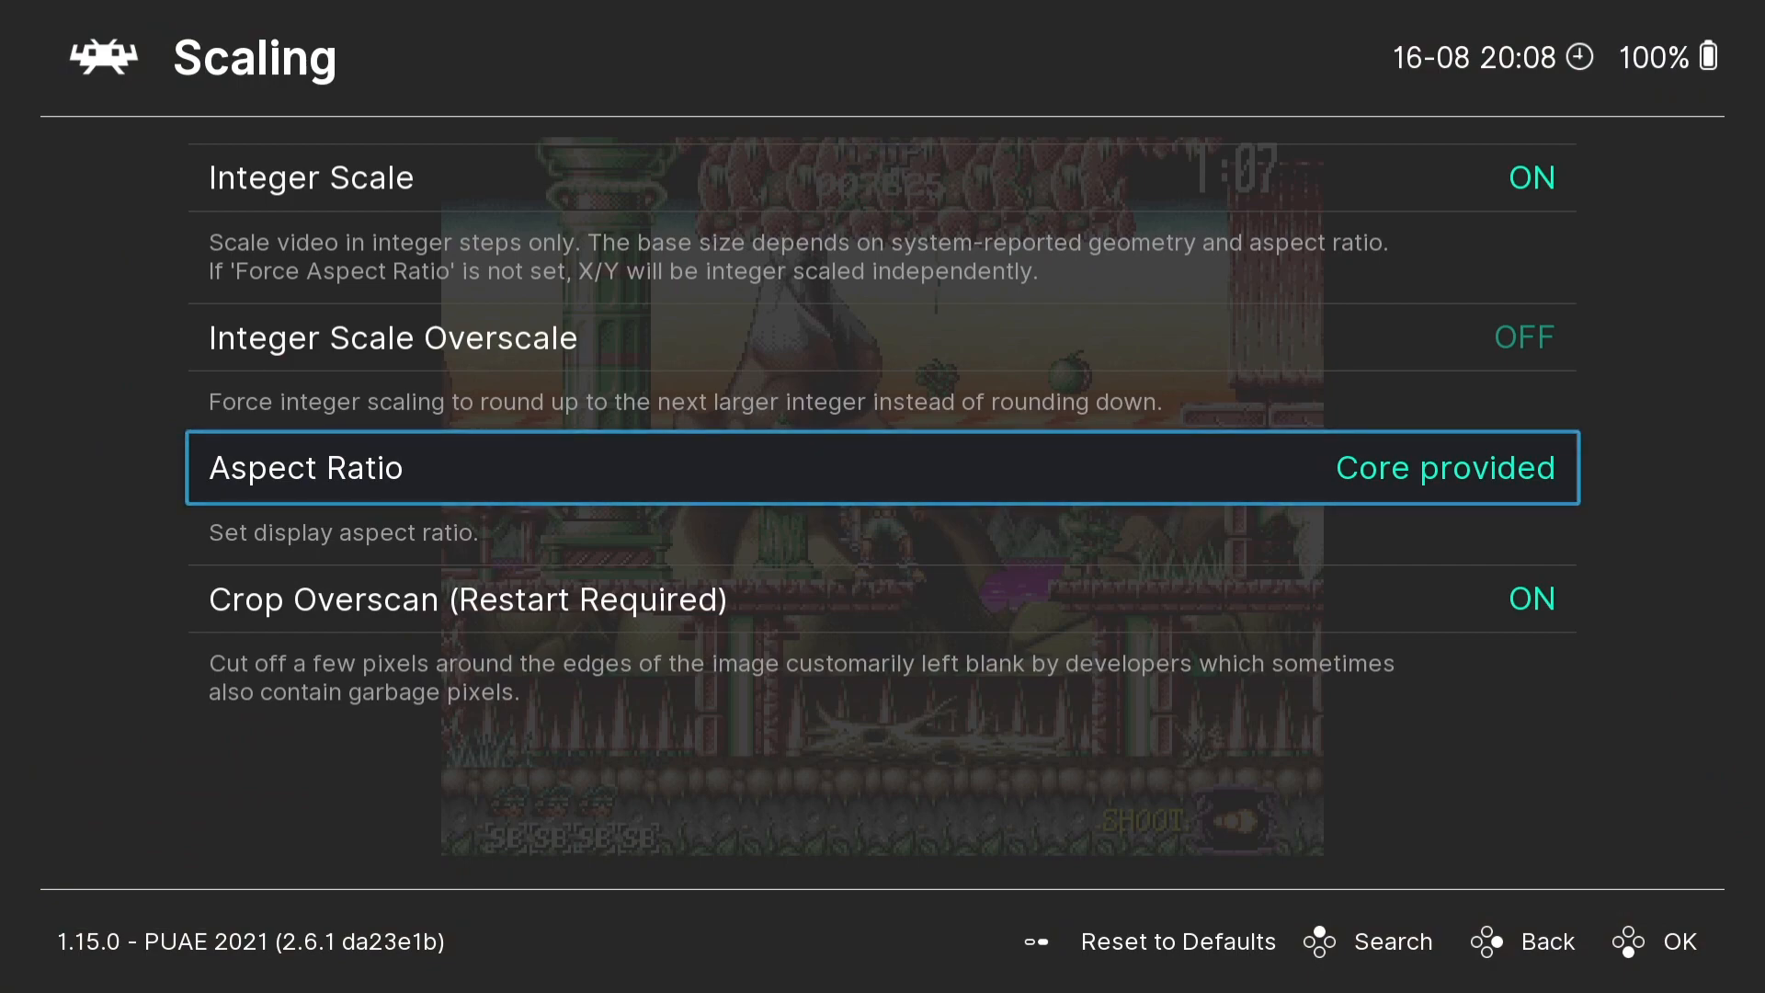
- Leave the settings, resume the game and advance the character through the level
{"action": "key", "text": "BackSpace"}
{"action": "key", "text": "BackSpace"}
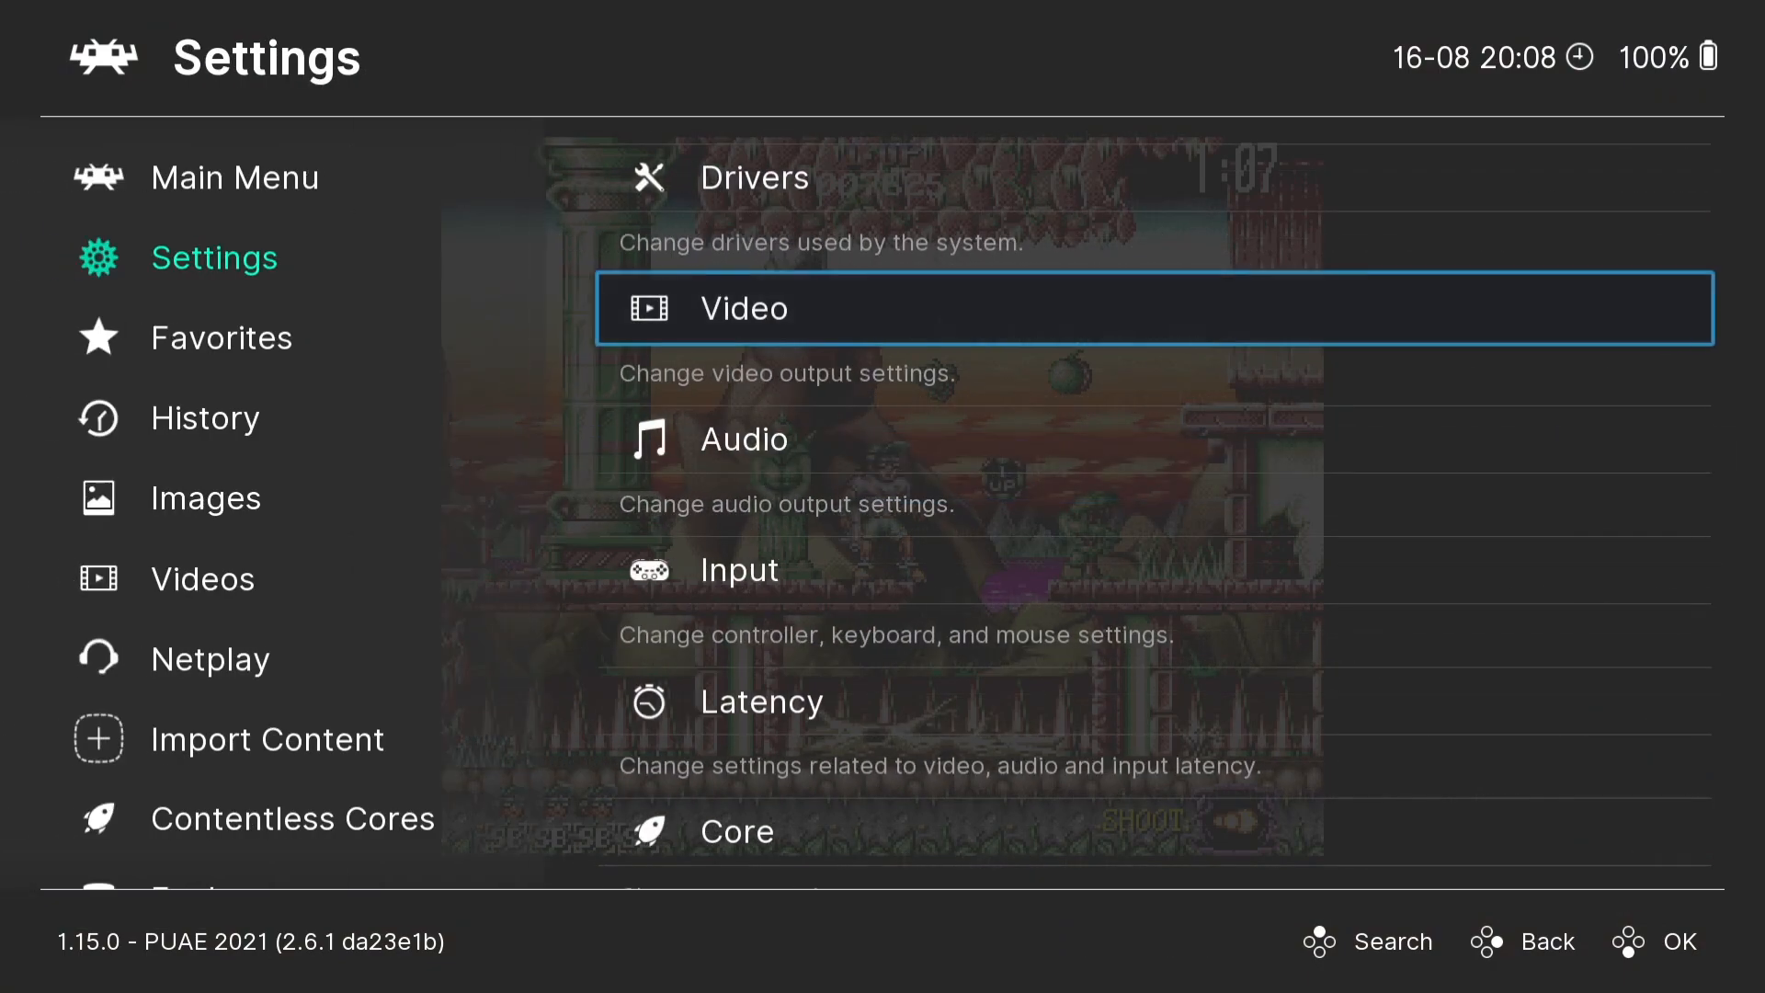
{"action": "key", "text": "BackSpace"}
{"action": "key", "text": "BackSpace"}
{"action": "key", "text": "Right"}
{"action": "key", "text": "F1"}
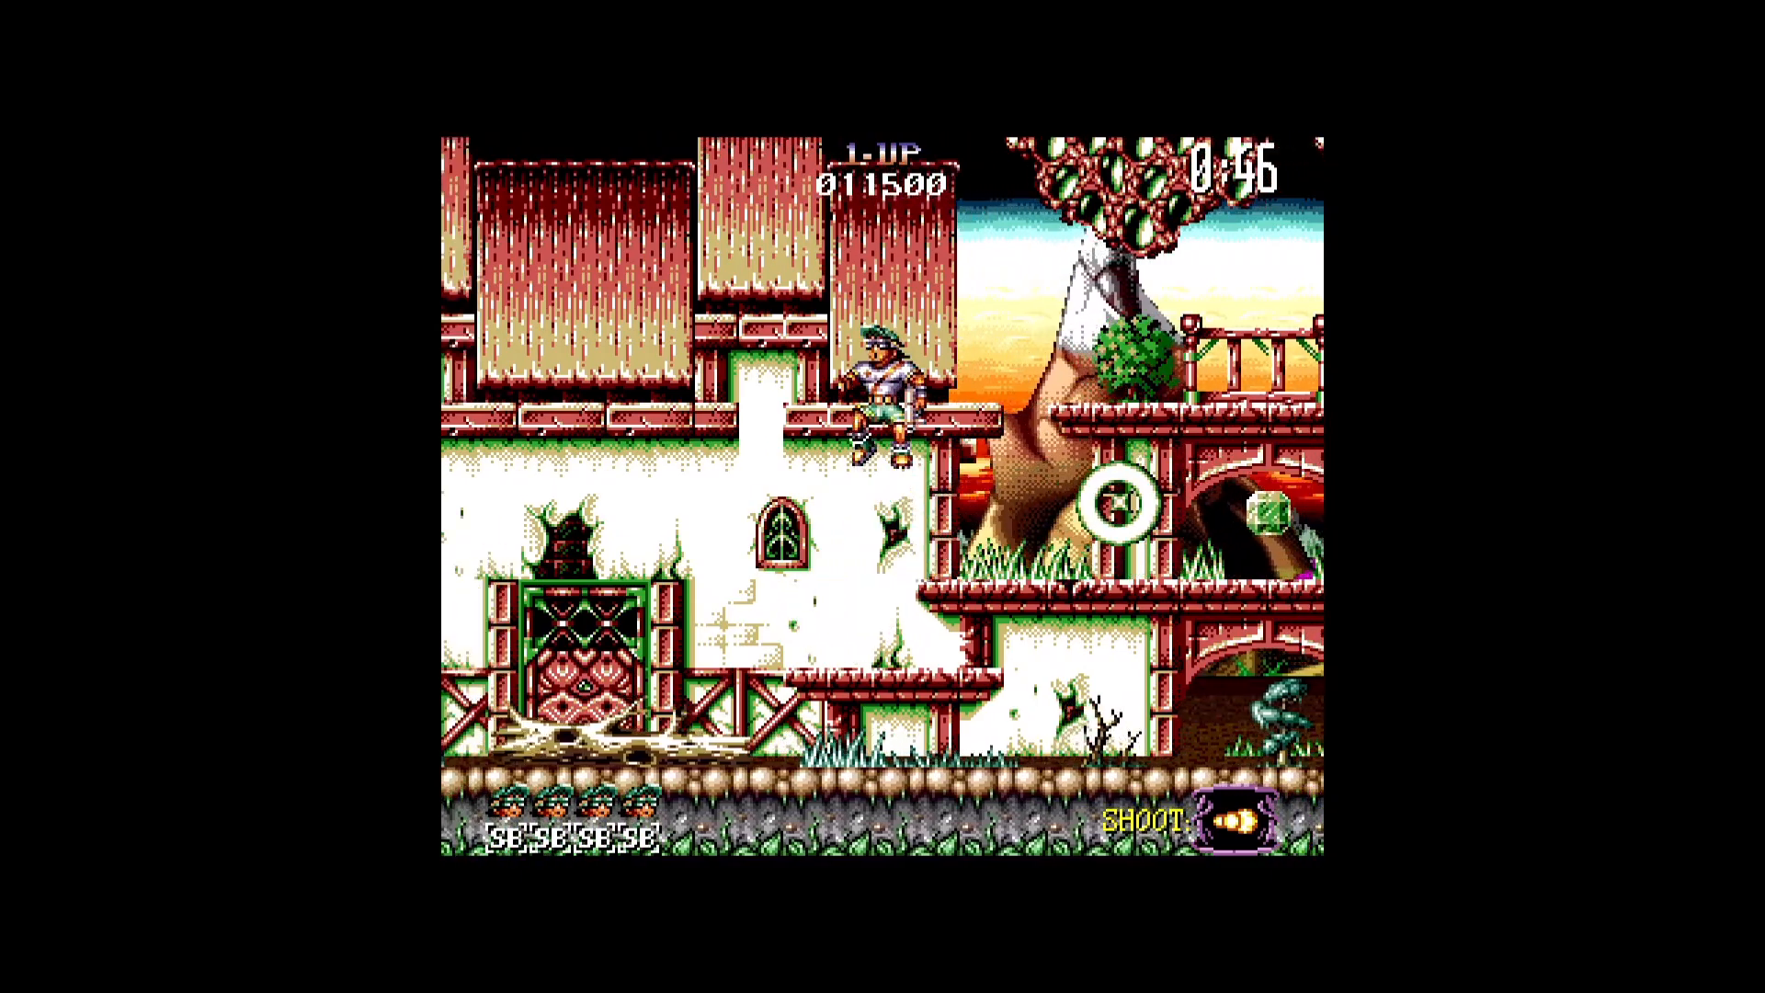
- Pause the game and save its state to slot 0
{"action": "key", "text": "F1"}
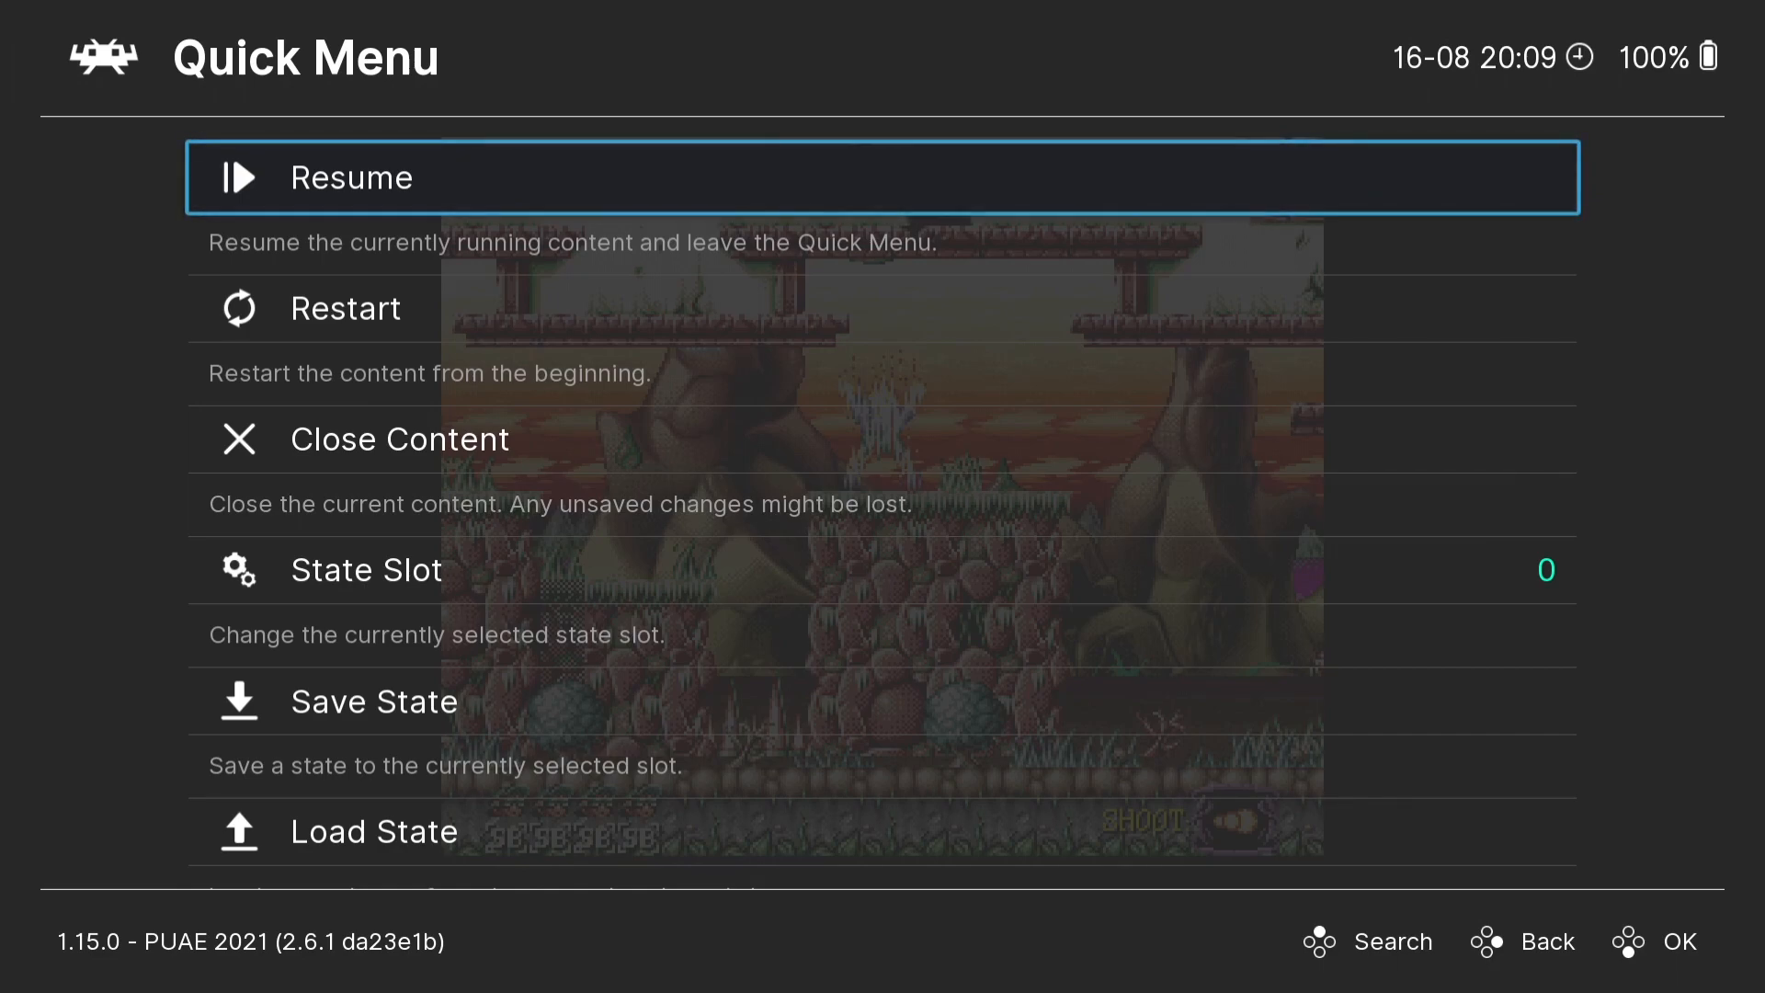
{"action": "key", "text": "Down"}
{"action": "key", "text": "Down"}
{"action": "key", "text": "Down"}
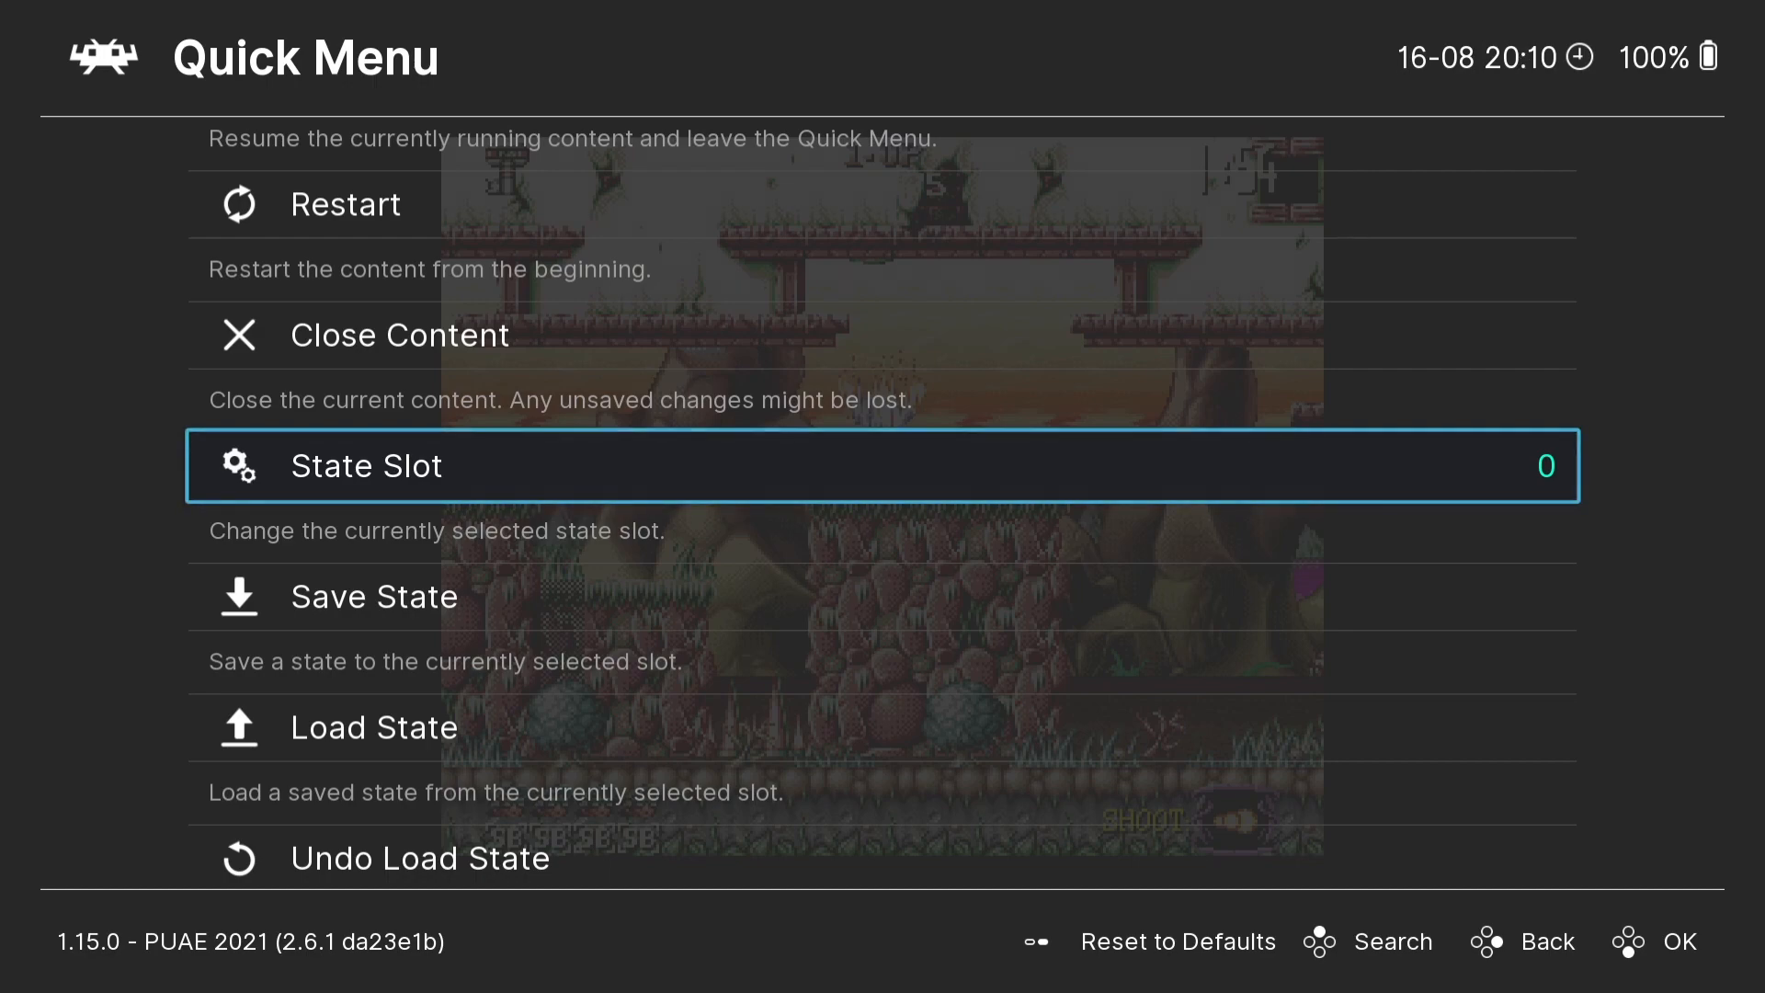
{"action": "key", "text": "Down"}
{"action": "key", "text": "Return"}
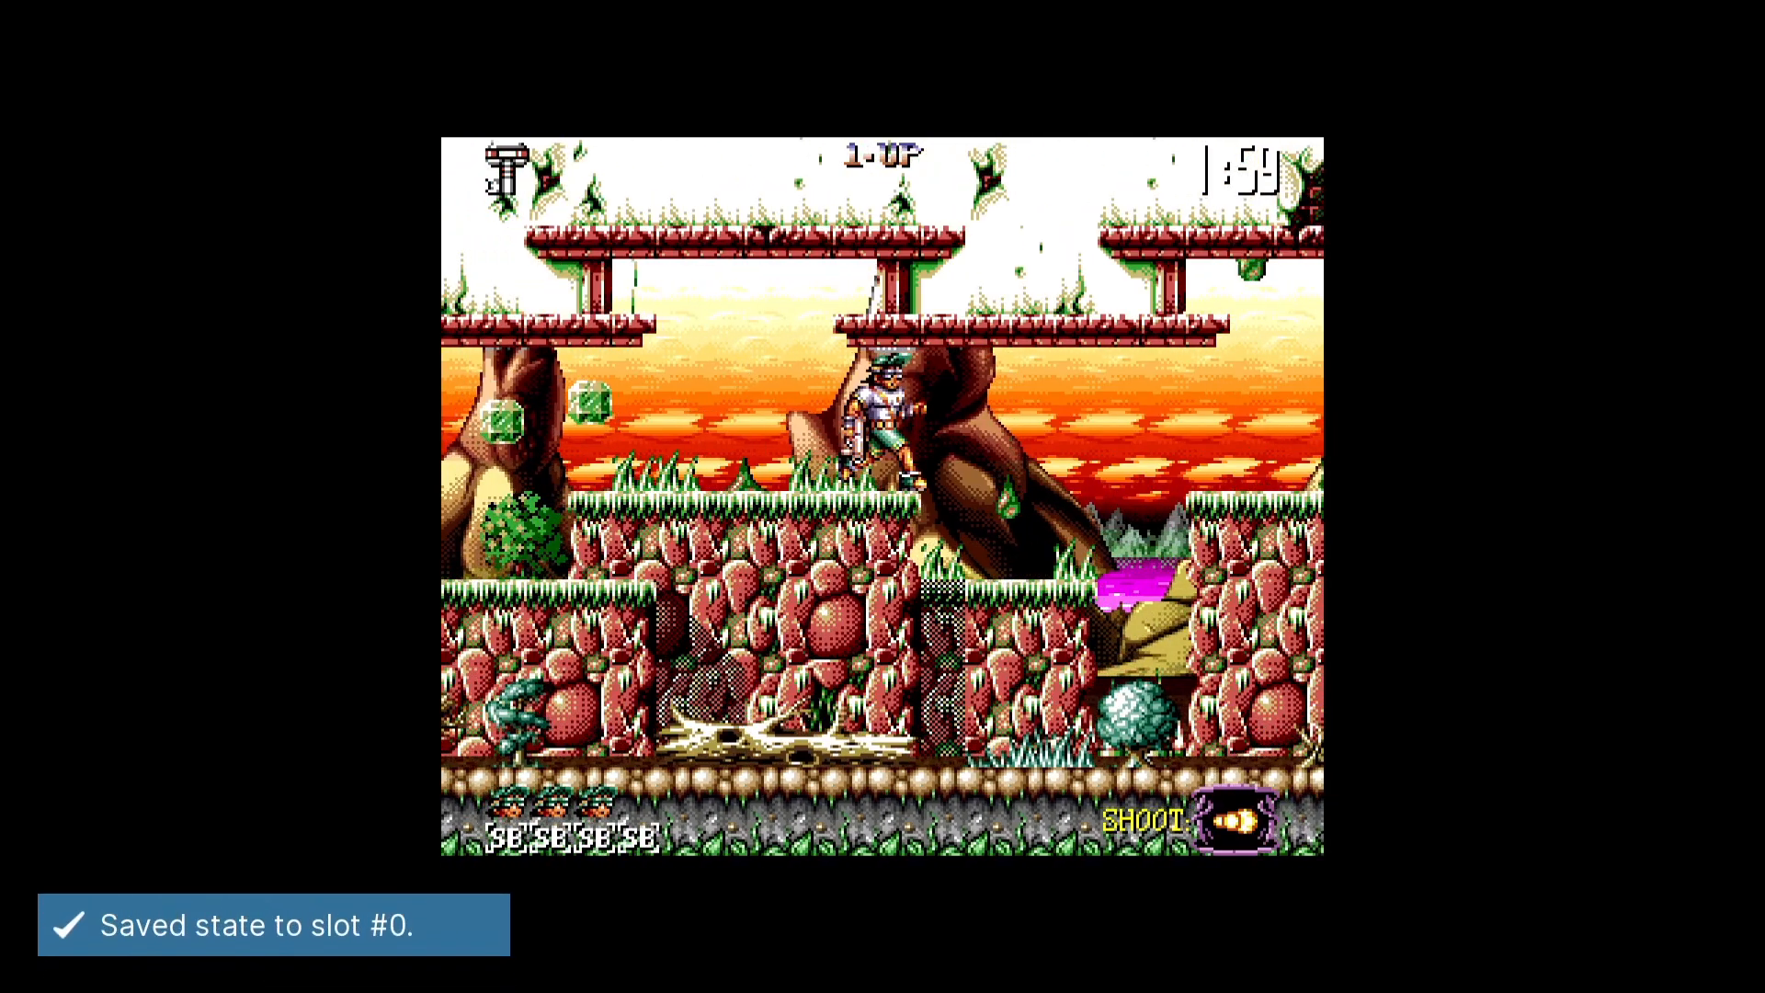
- Advance the character across the raised stone block and down to the ground before the double pillar
{"action": "key", "text": "Right"}
{"action": "key", "text": "z"}
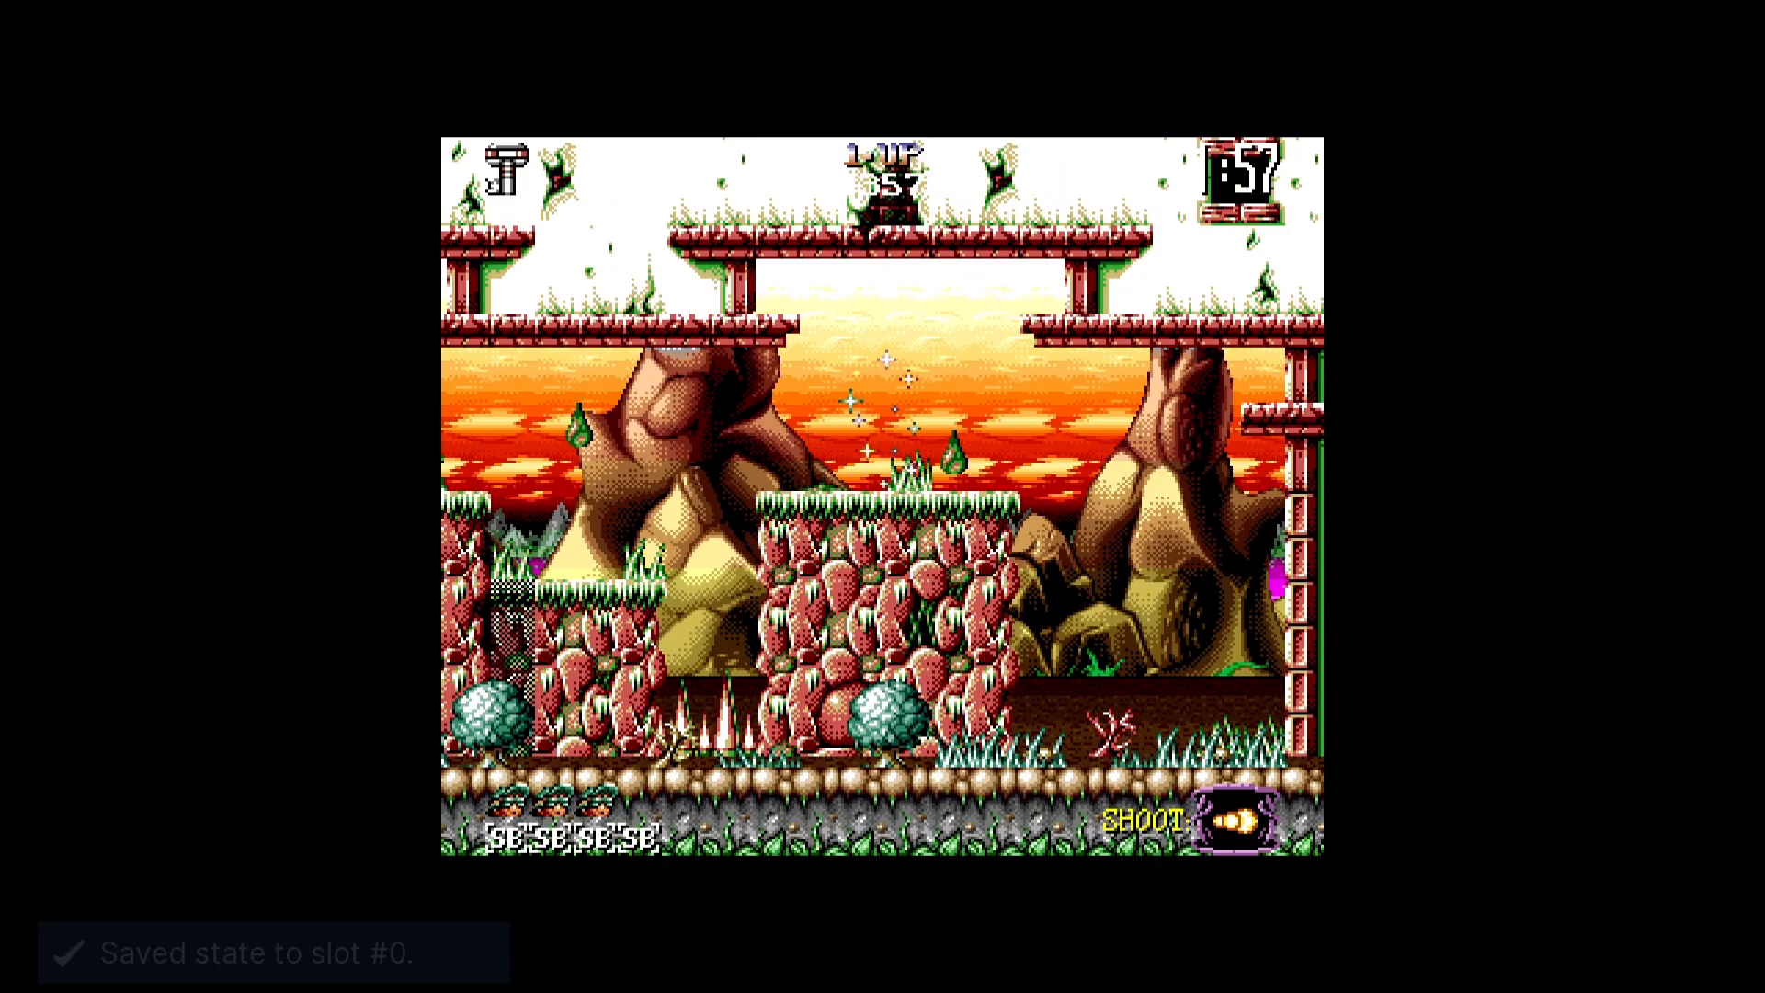
{"action": "key", "text": "Right"}
{"action": "key", "text": "x"}
{"action": "key", "text": "Right"}
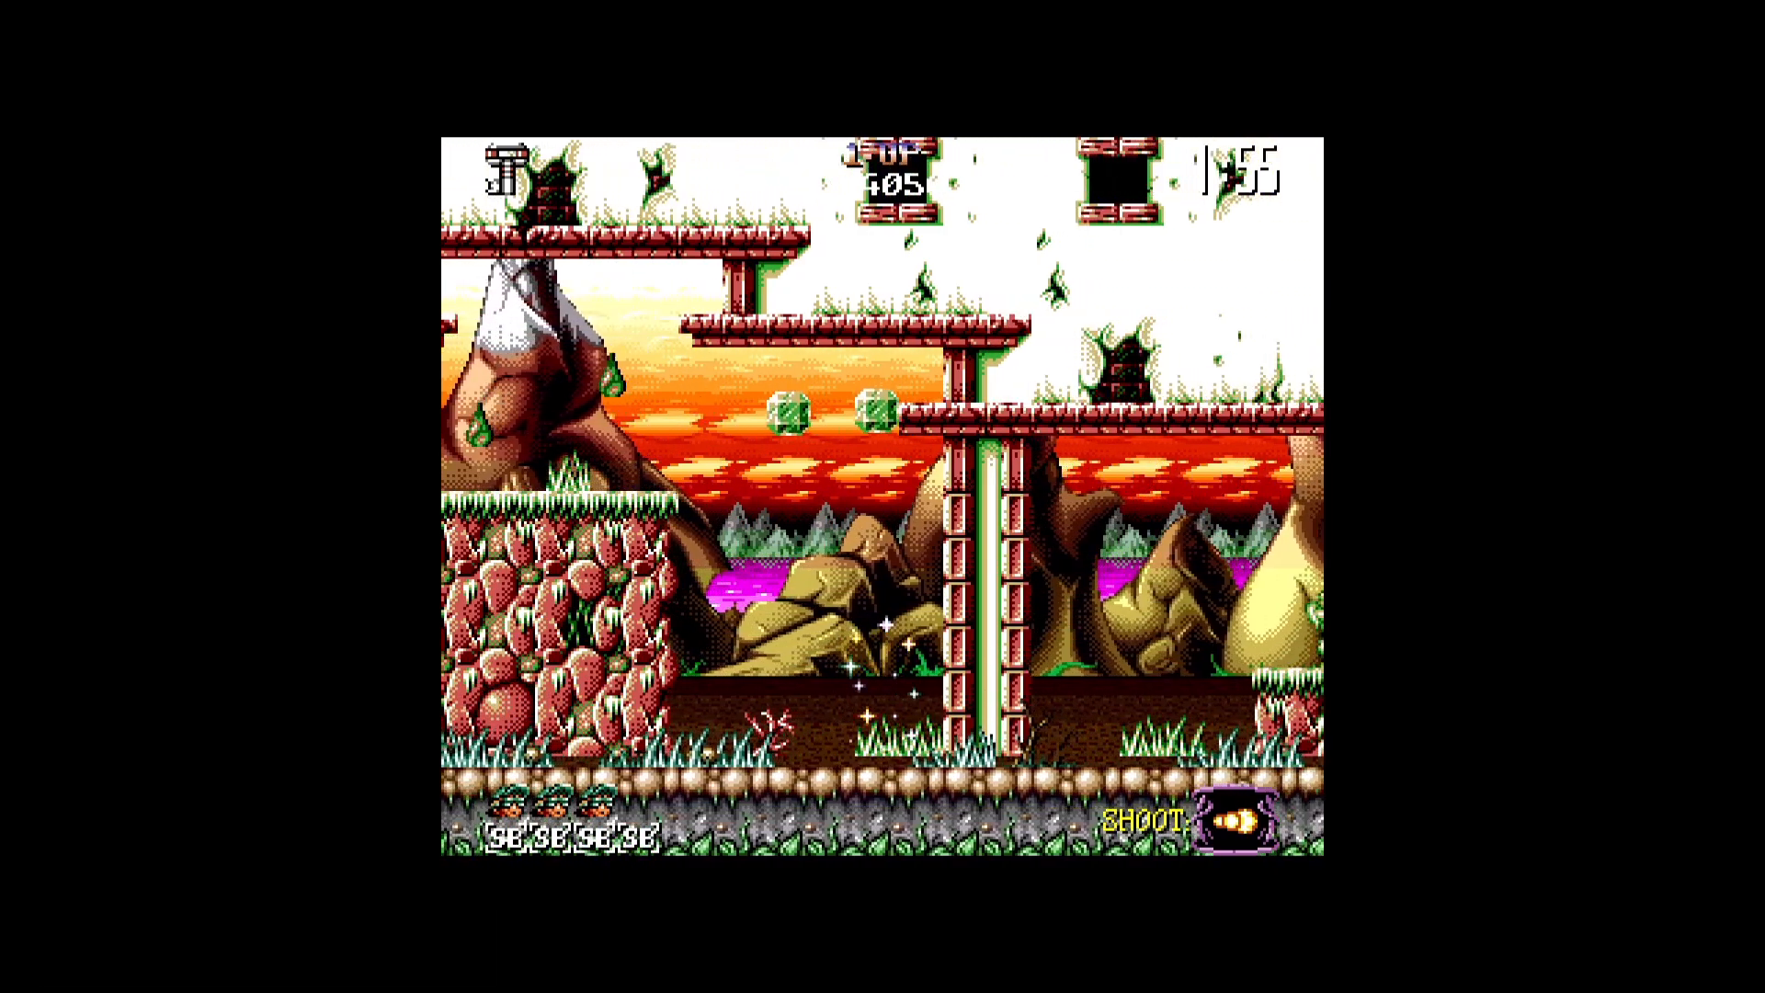
- Advance the character past the double pillar and up onto the low stone platform by the vine-covered column
{"action": "key", "text": "Right"}
{"action": "key", "text": "z"}
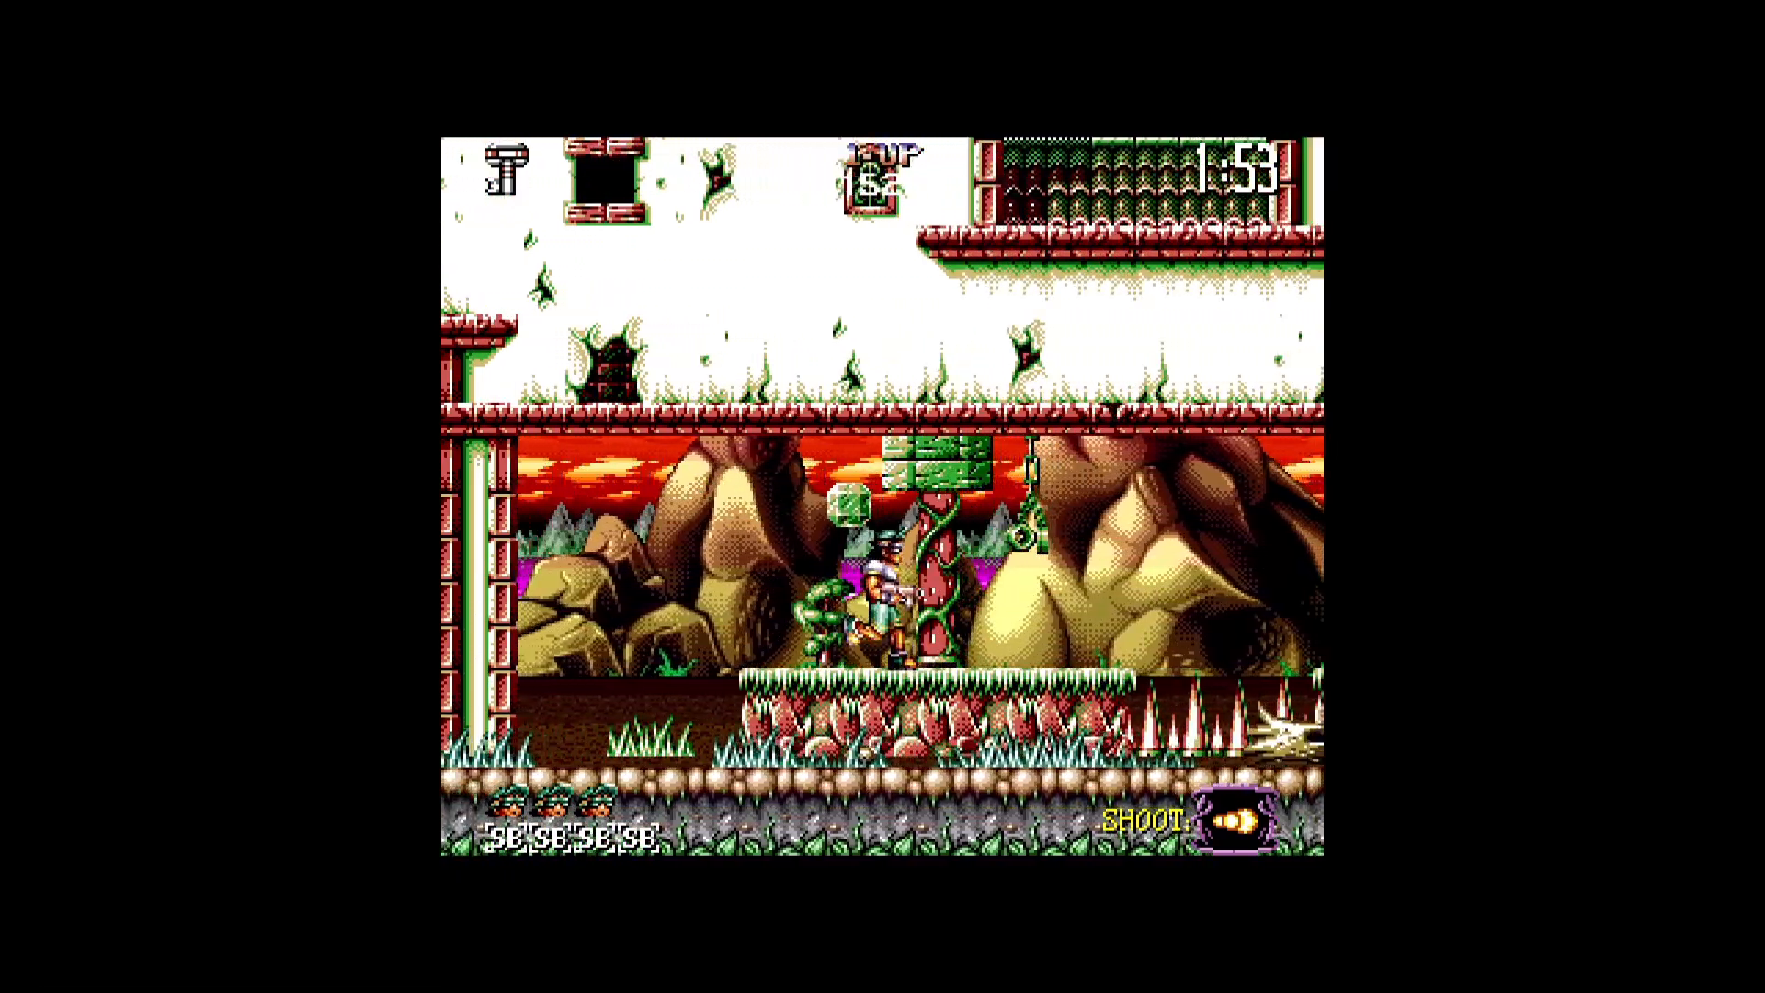
{"action": "key", "text": "Right"}
- Load the saved state from slot 0 and advance the character over the stone block toward the double pillar
{"action": "key", "text": "F1"}
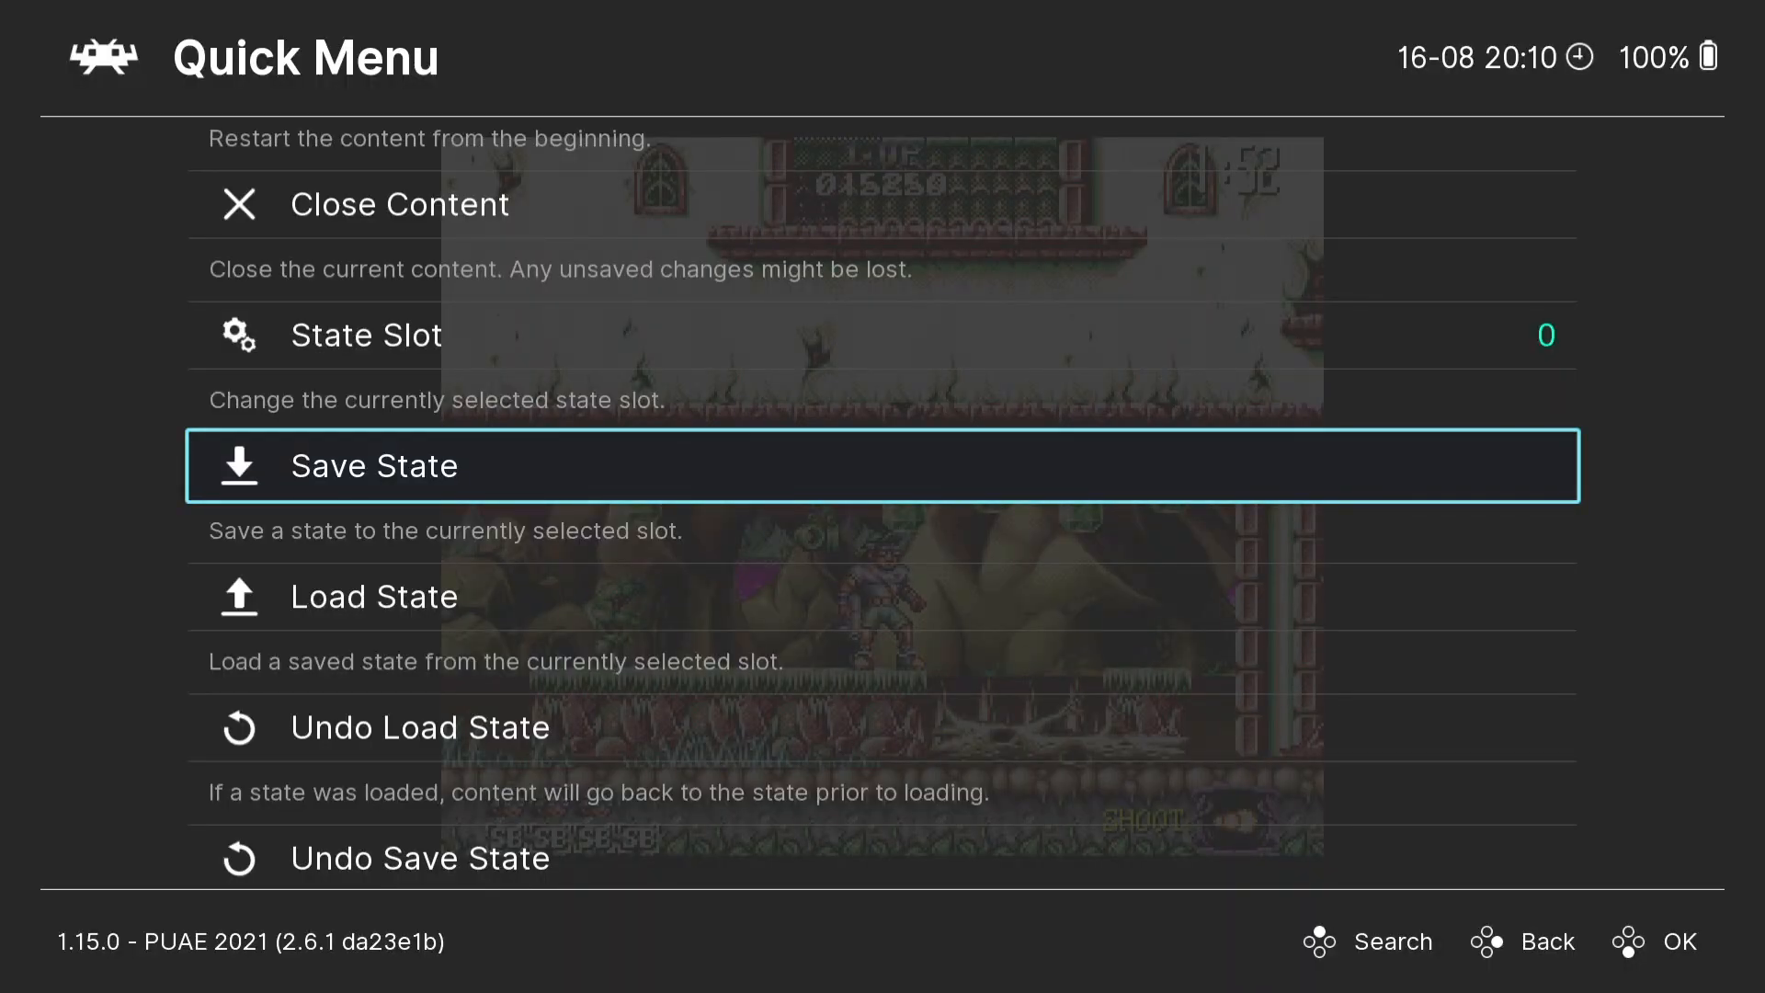
{"action": "key", "text": "Down"}
{"action": "key", "text": "Up"}
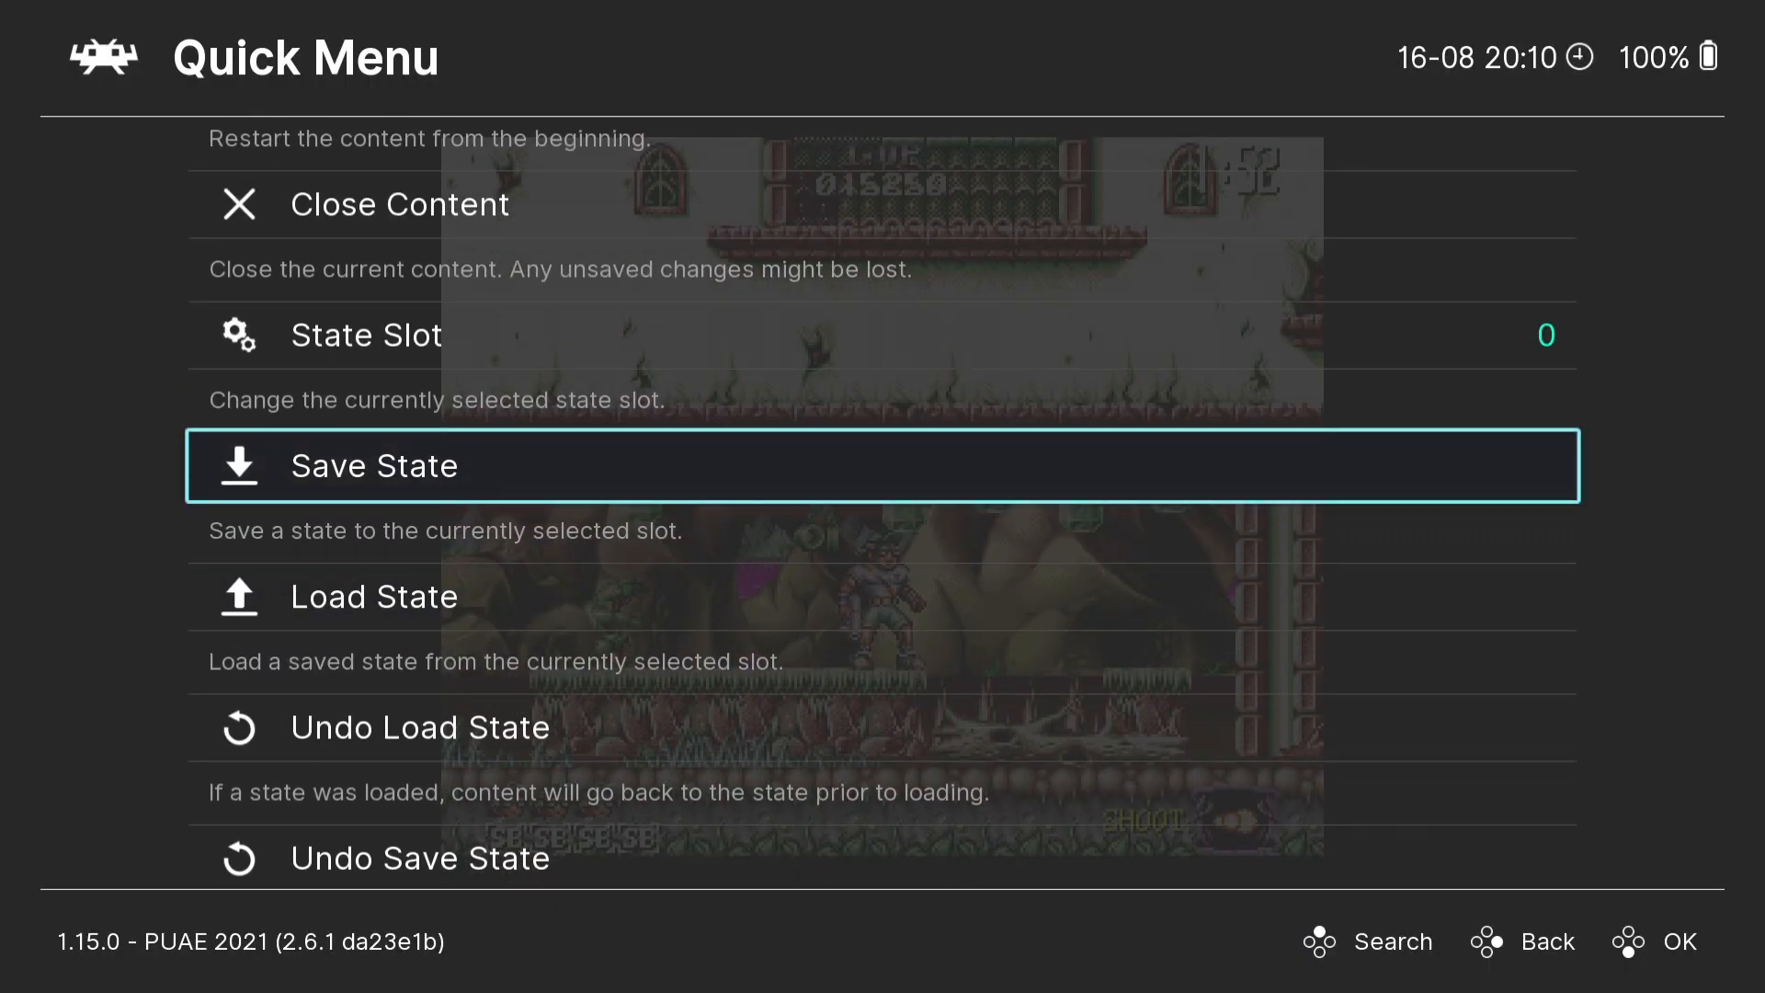
{"action": "key", "text": "Down"}
{"action": "key", "text": "Return"}
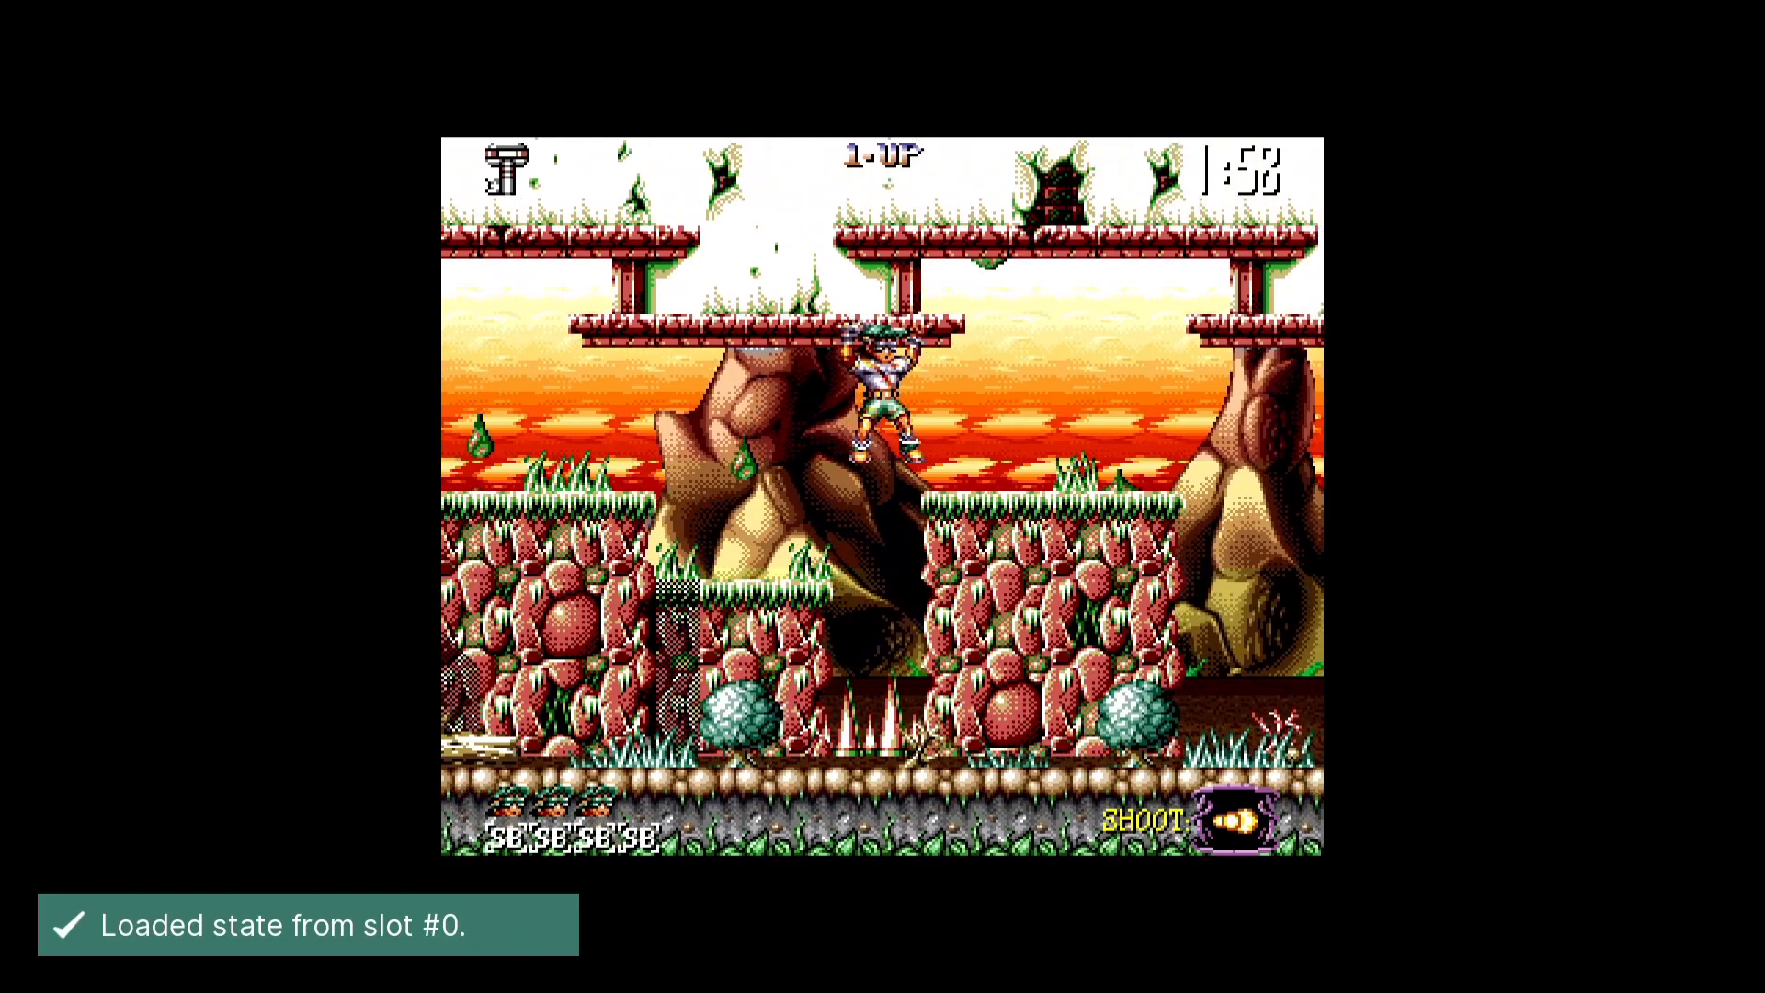
{"action": "key", "text": "Right"}
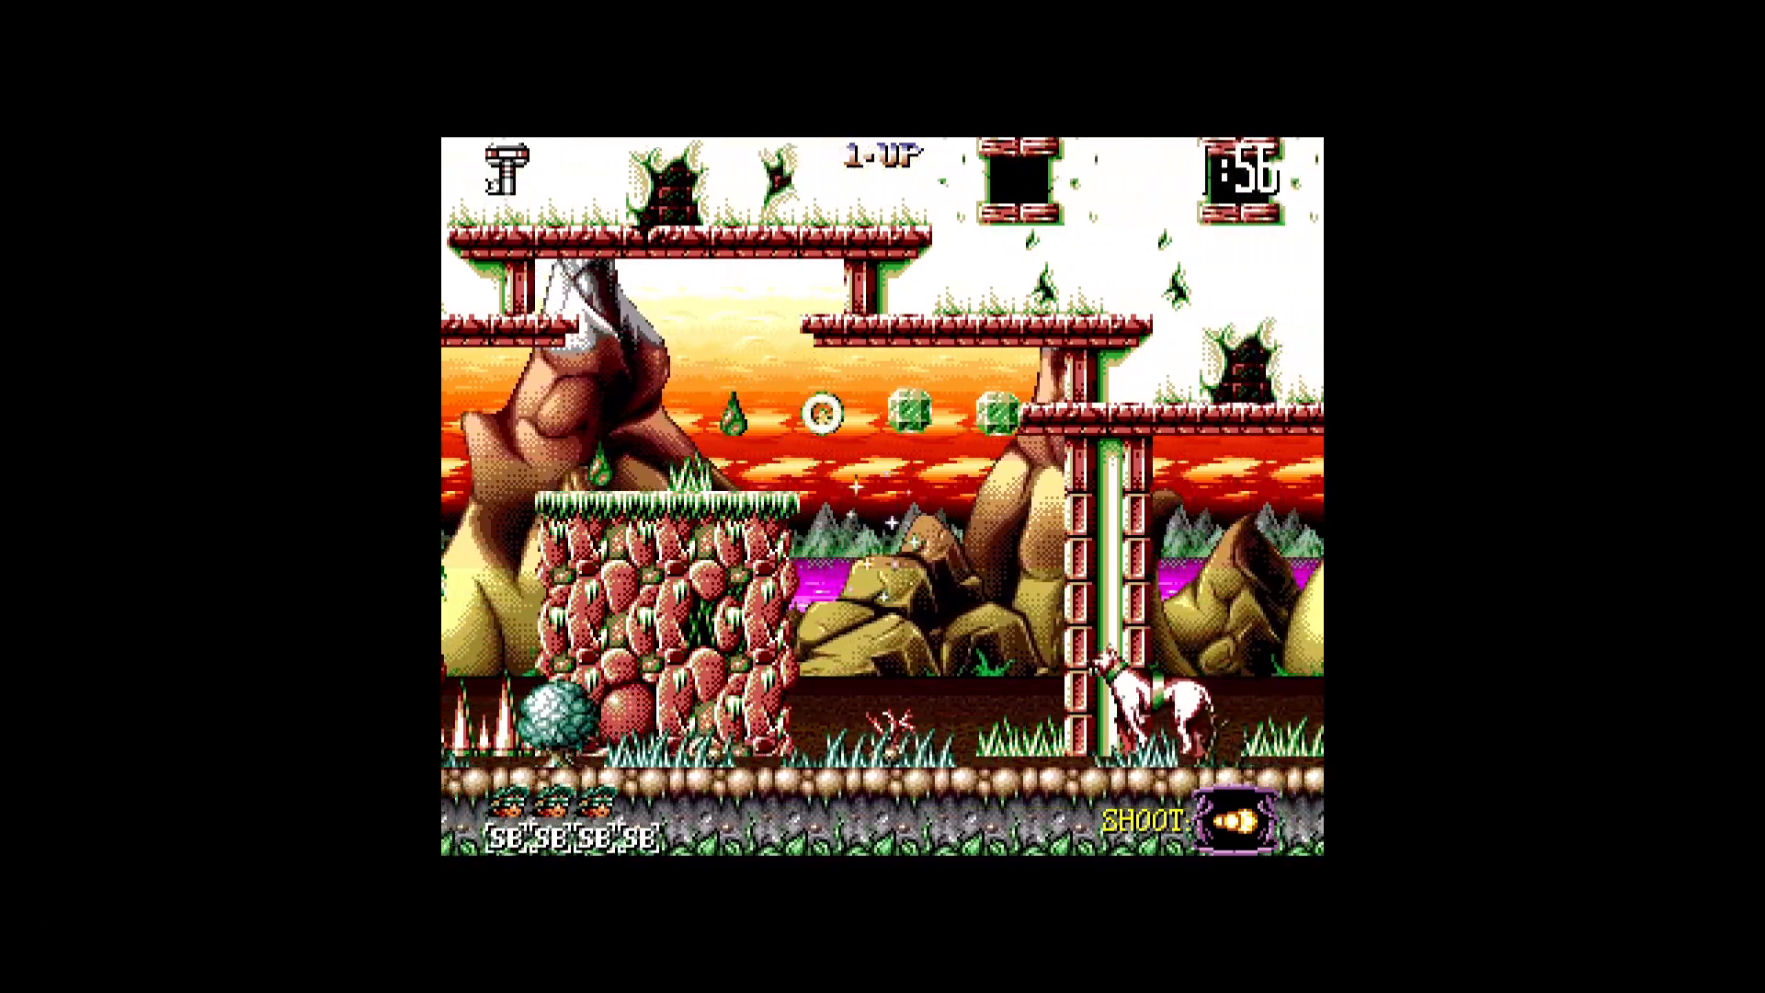
- Pause the game and review the options for undoing a state load and a state save
{"action": "key", "text": "F1"}
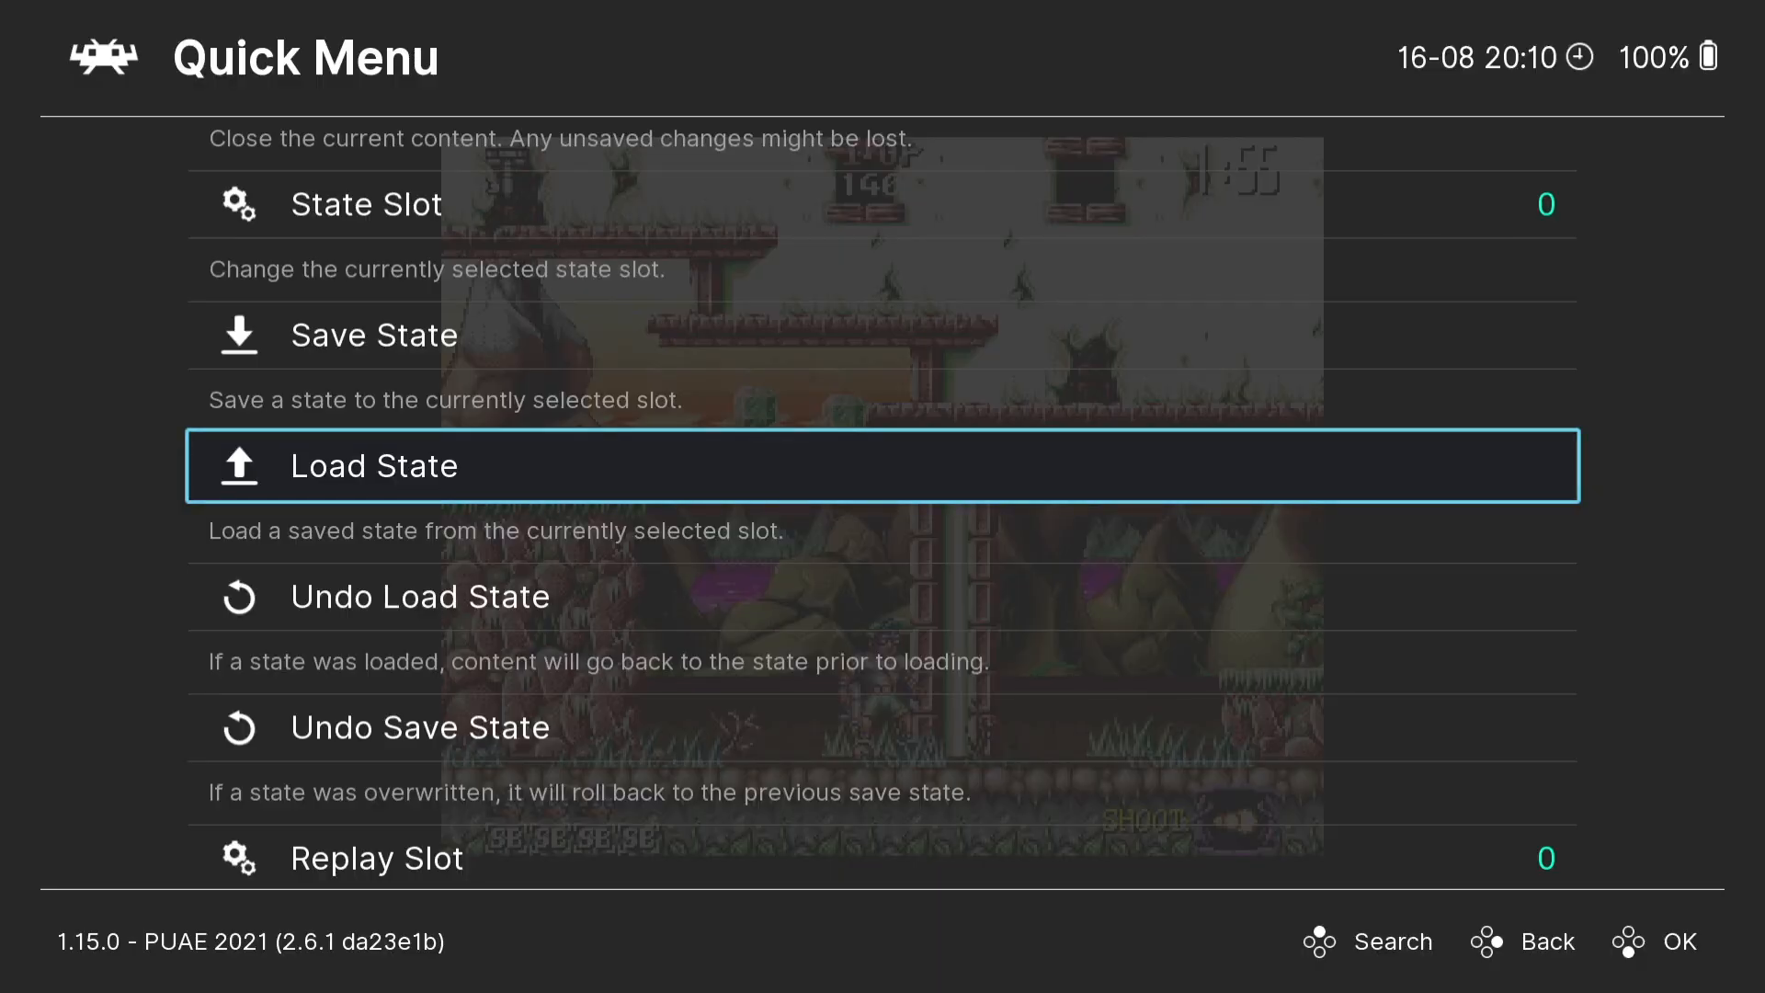
{"action": "key", "text": "Down"}
{"action": "key", "text": "Down"}
{"action": "key", "text": "Down"}
{"action": "key", "text": "Down"}
{"action": "key", "text": "Down"}
{"action": "key", "text": "Down"}
{"action": "key", "text": "Down"}
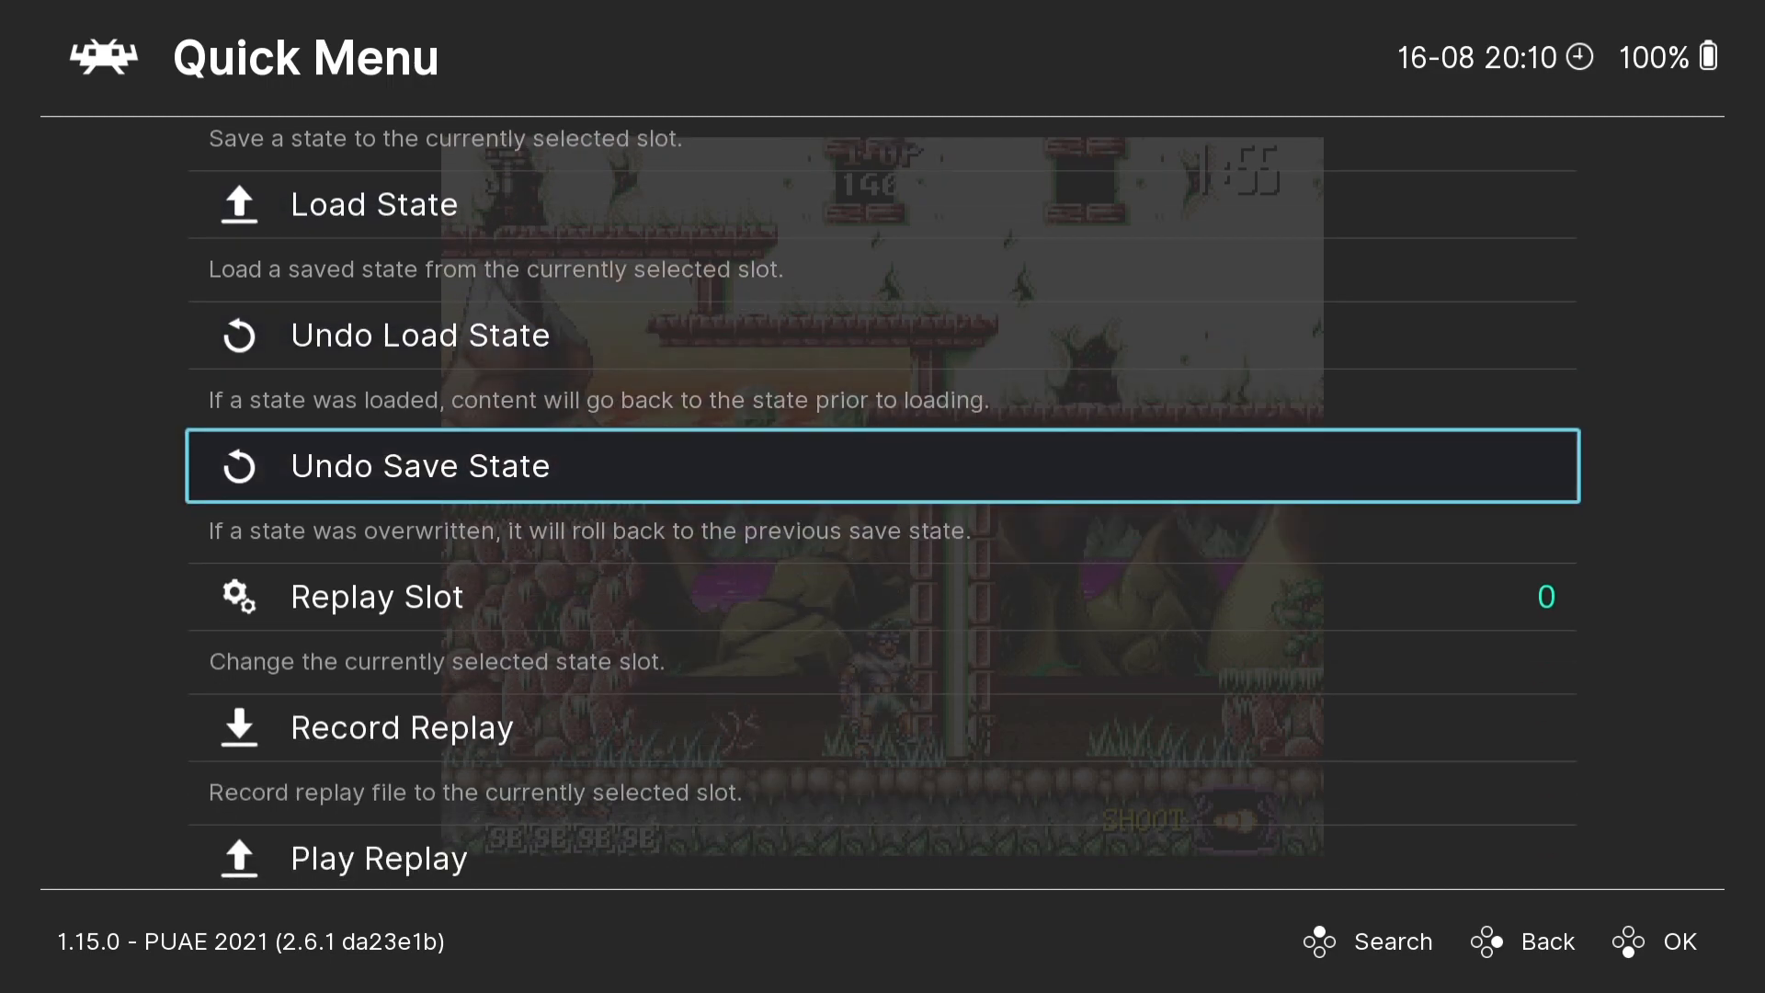
- Save the current settings as a new, separate configuration file
{"action": "key", "text": "BackSpace"}
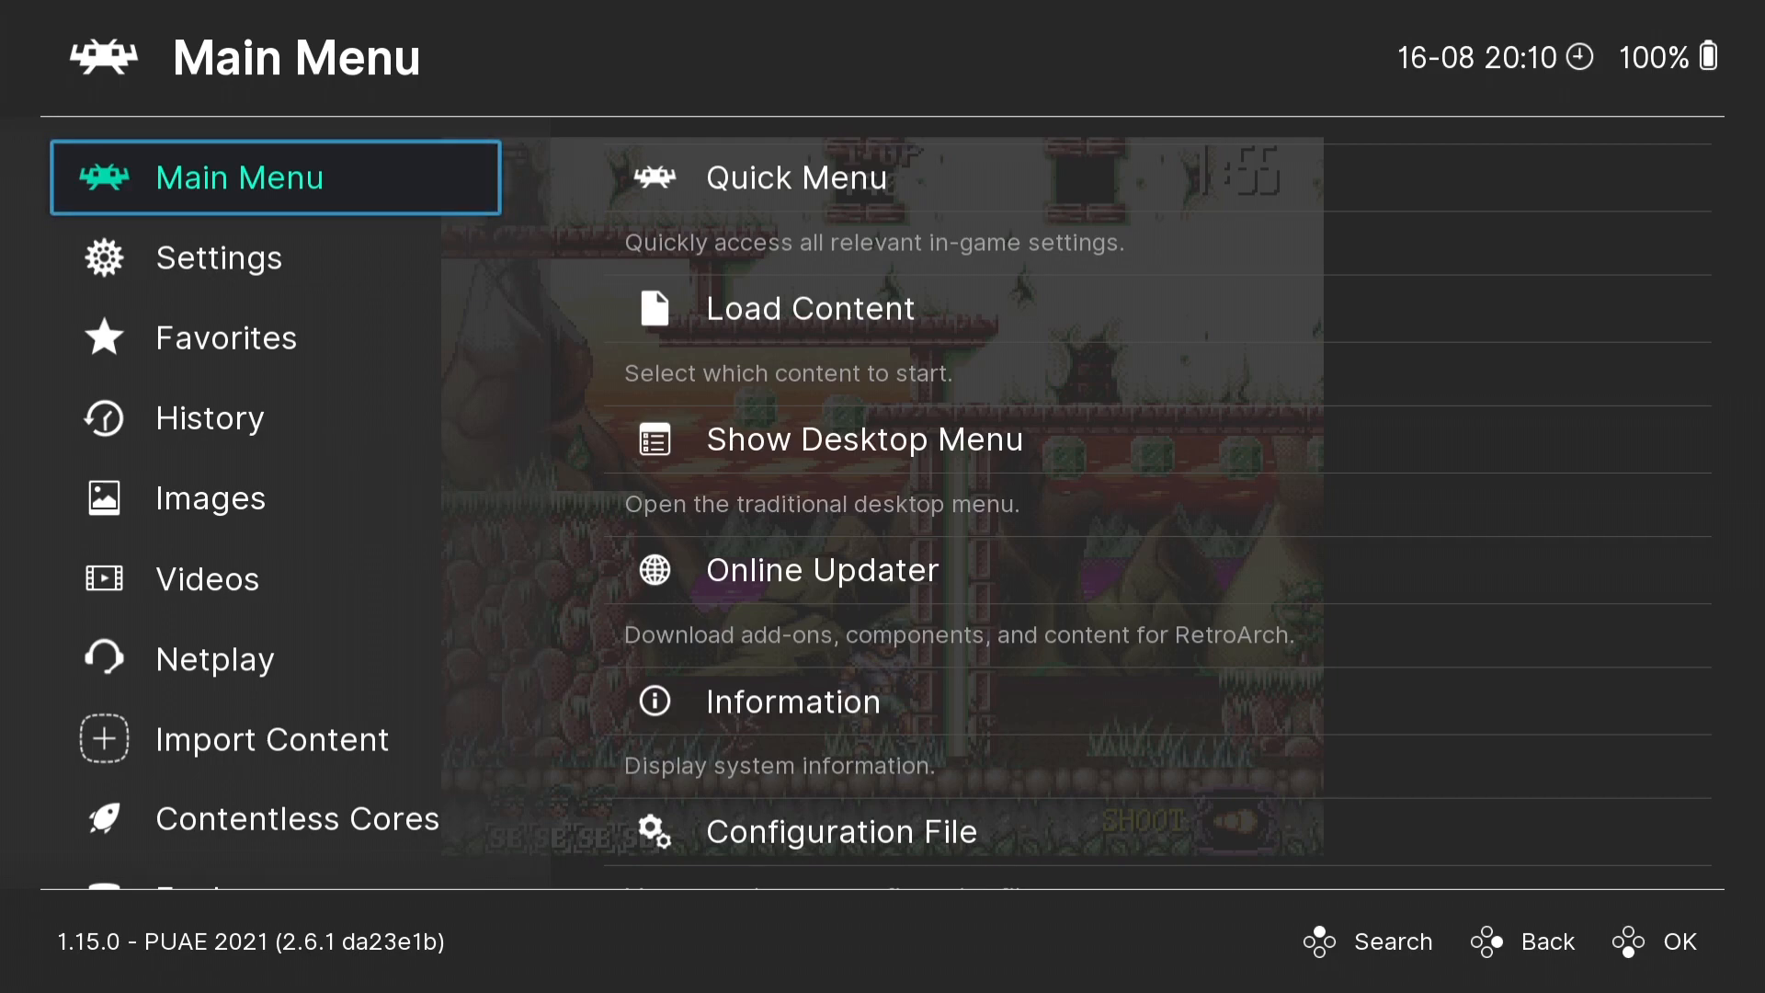
{"action": "key", "text": "Up"}
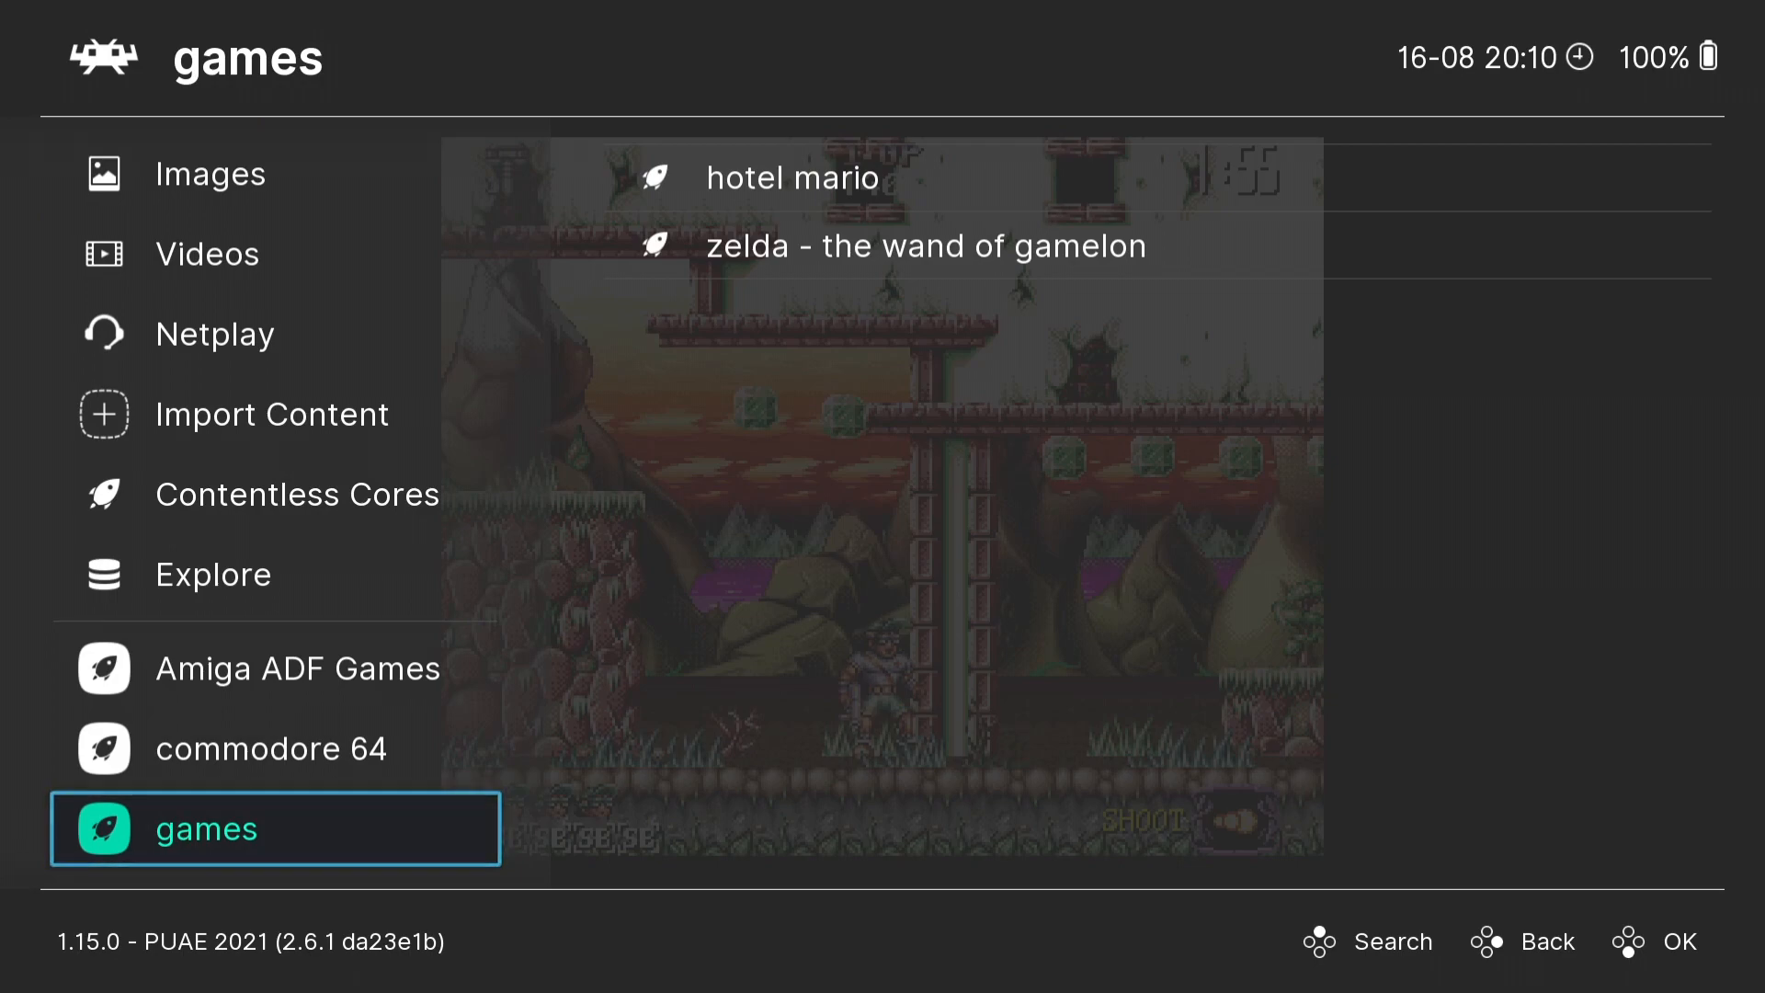
{"action": "key", "text": "Down"}
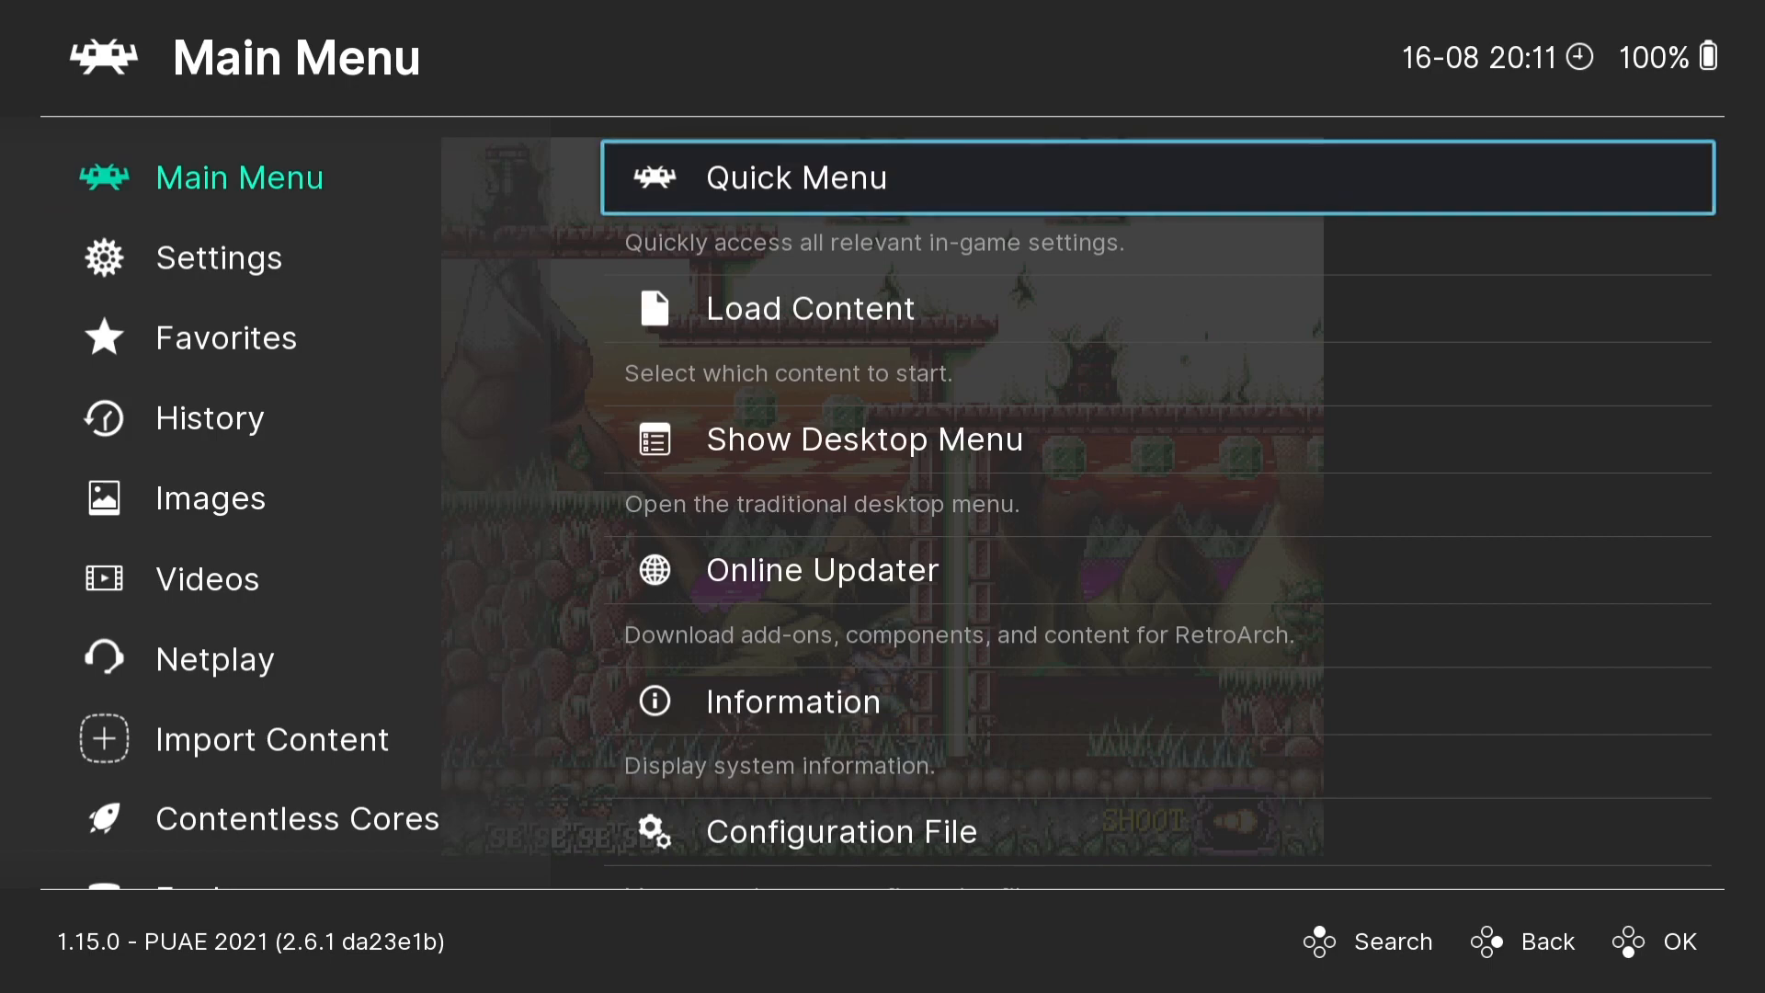
{"action": "key", "text": "Down"}
{"action": "key", "text": "Down"}
{"action": "key", "text": "Down"}
{"action": "key", "text": "Down"}
{"action": "key", "text": "Down"}
{"action": "key", "text": "Return"}
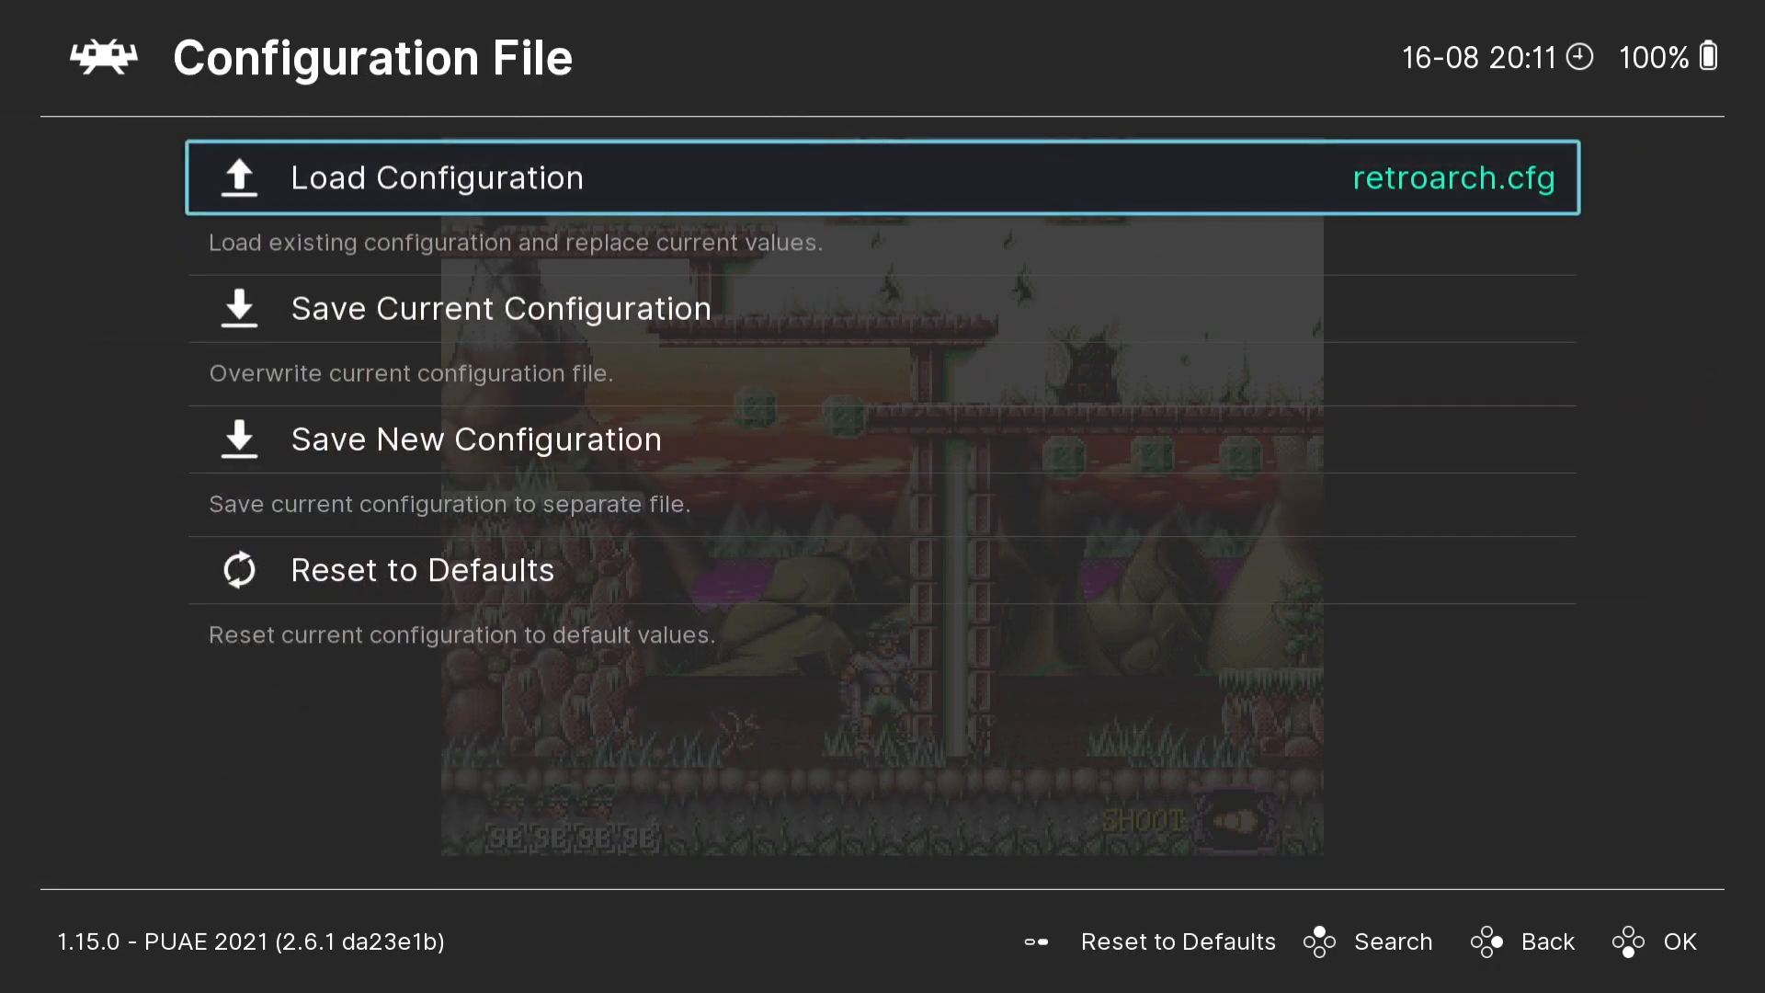
{"action": "key", "text": "Down"}
{"action": "key", "text": "Down"}
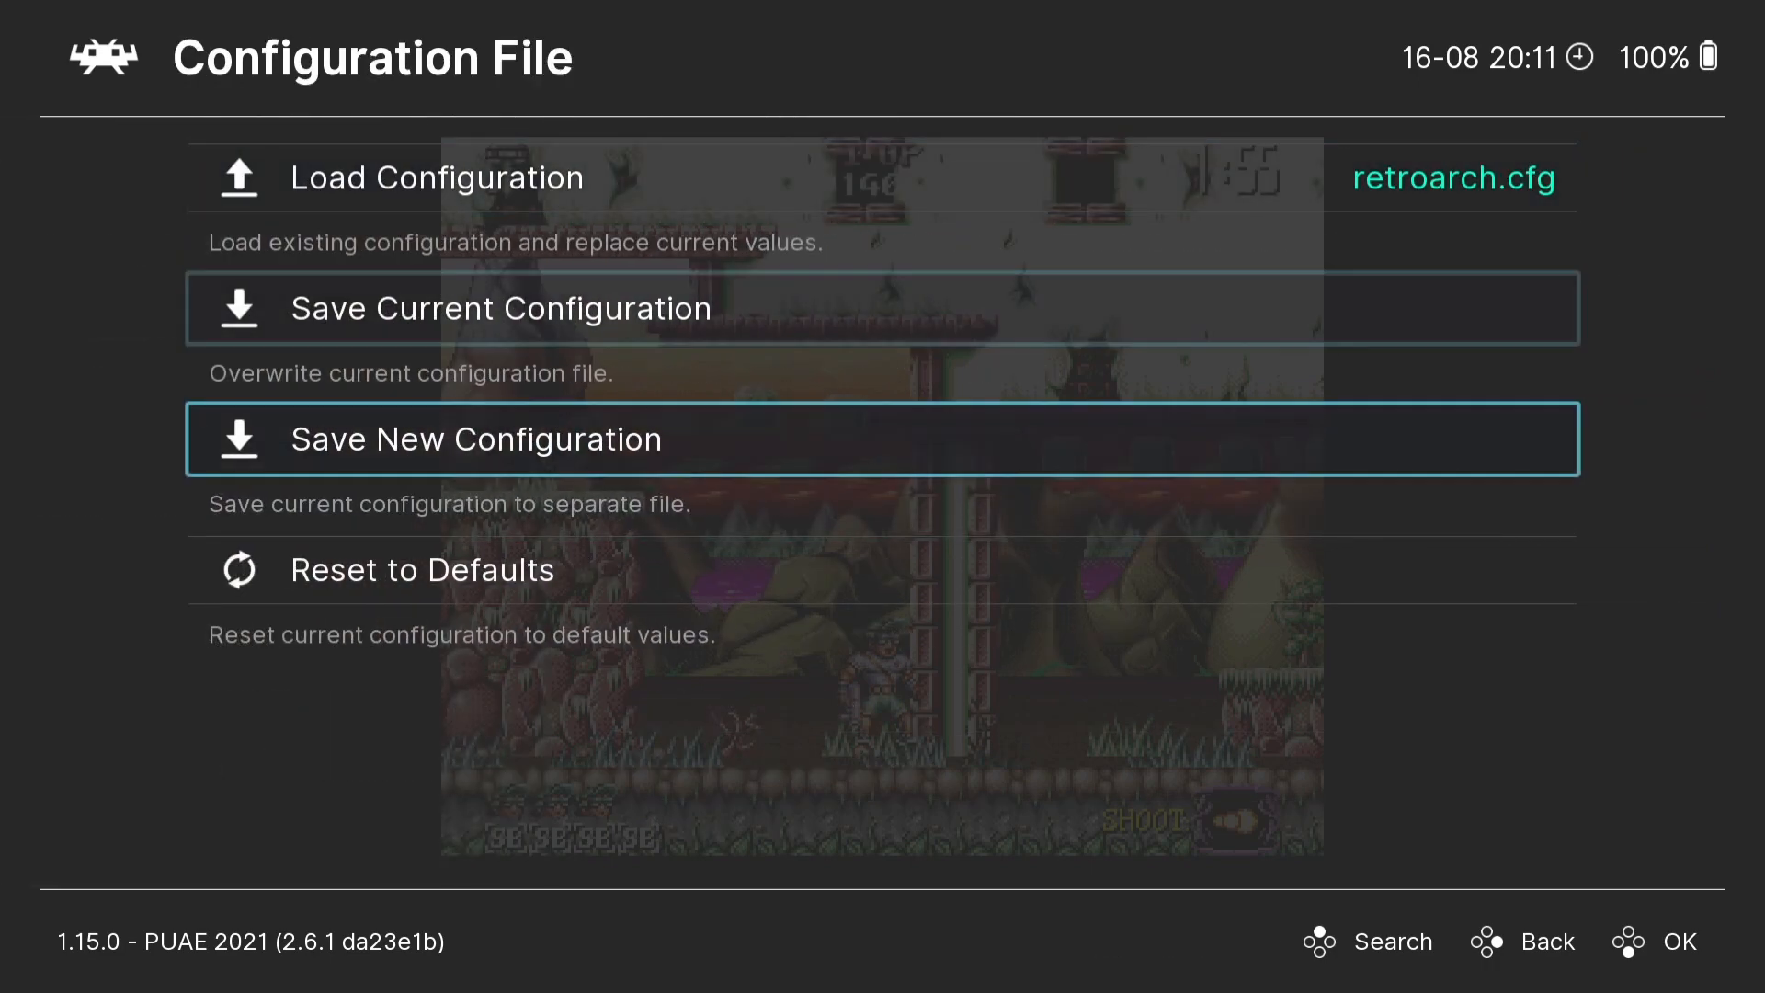
{"action": "key", "text": "Return"}
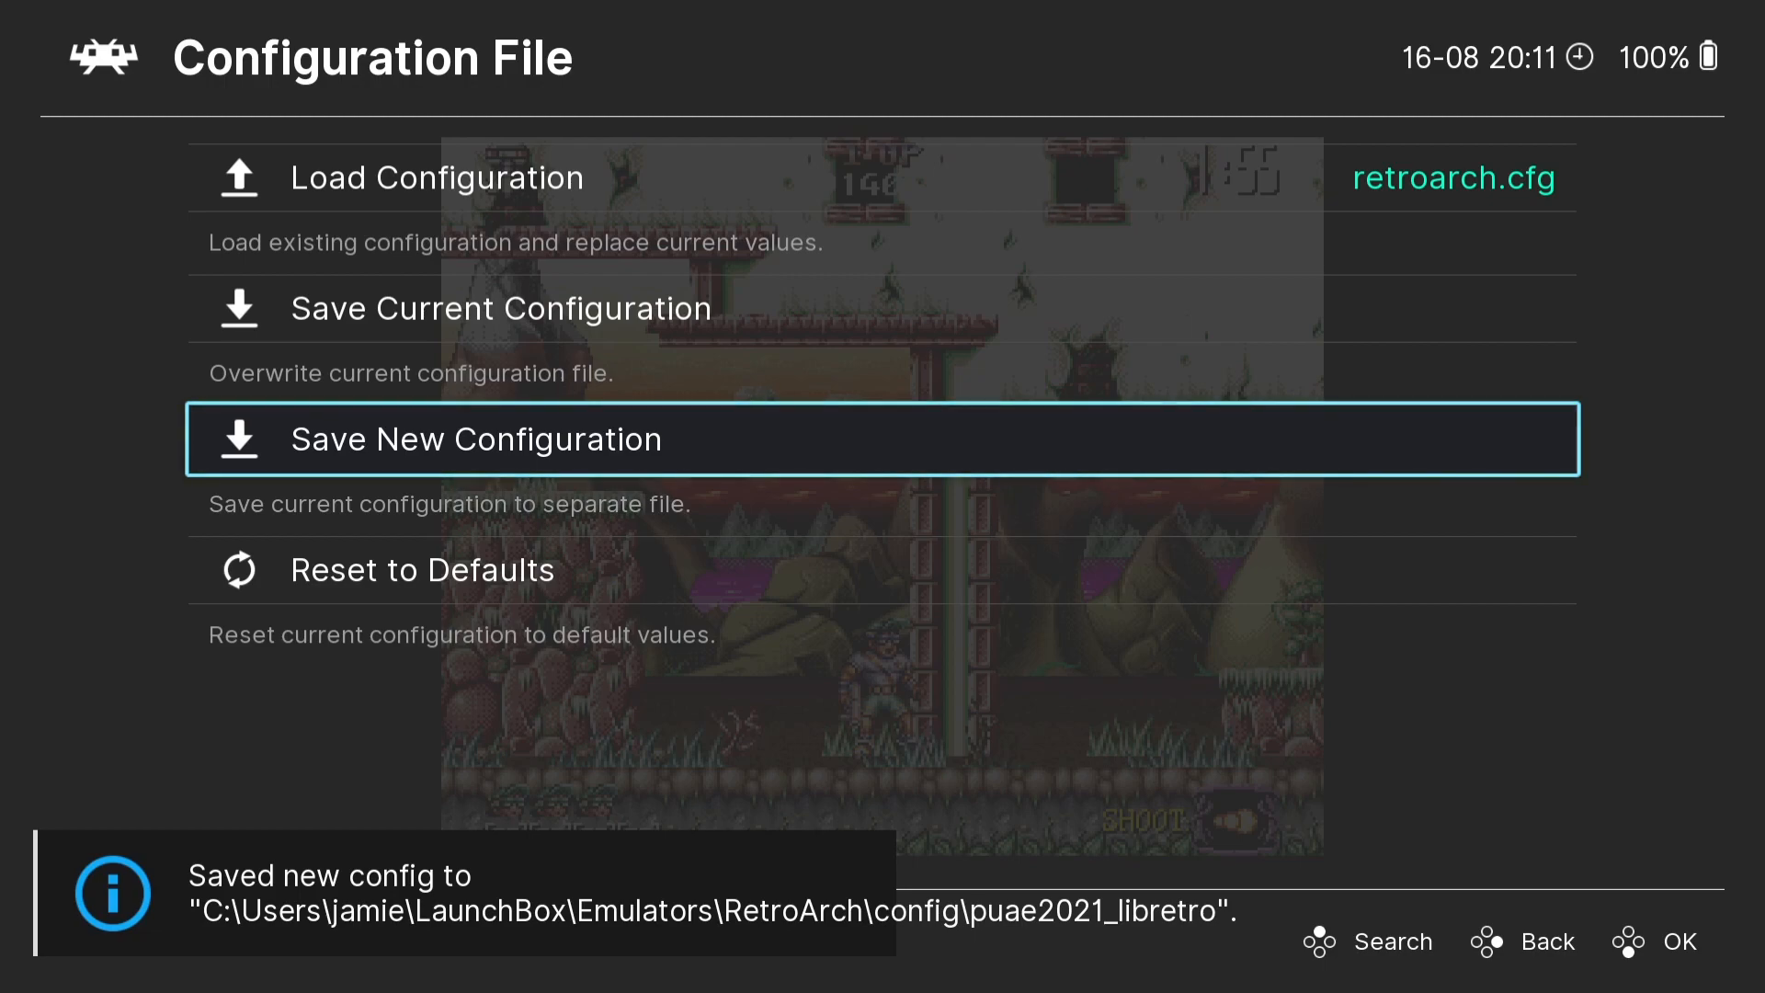
- Leave the configuration file options and quit RetroArch
{"action": "key", "text": "BackSpace"}
{"action": "key", "text": "Down"}
{"action": "key", "text": "Down"}
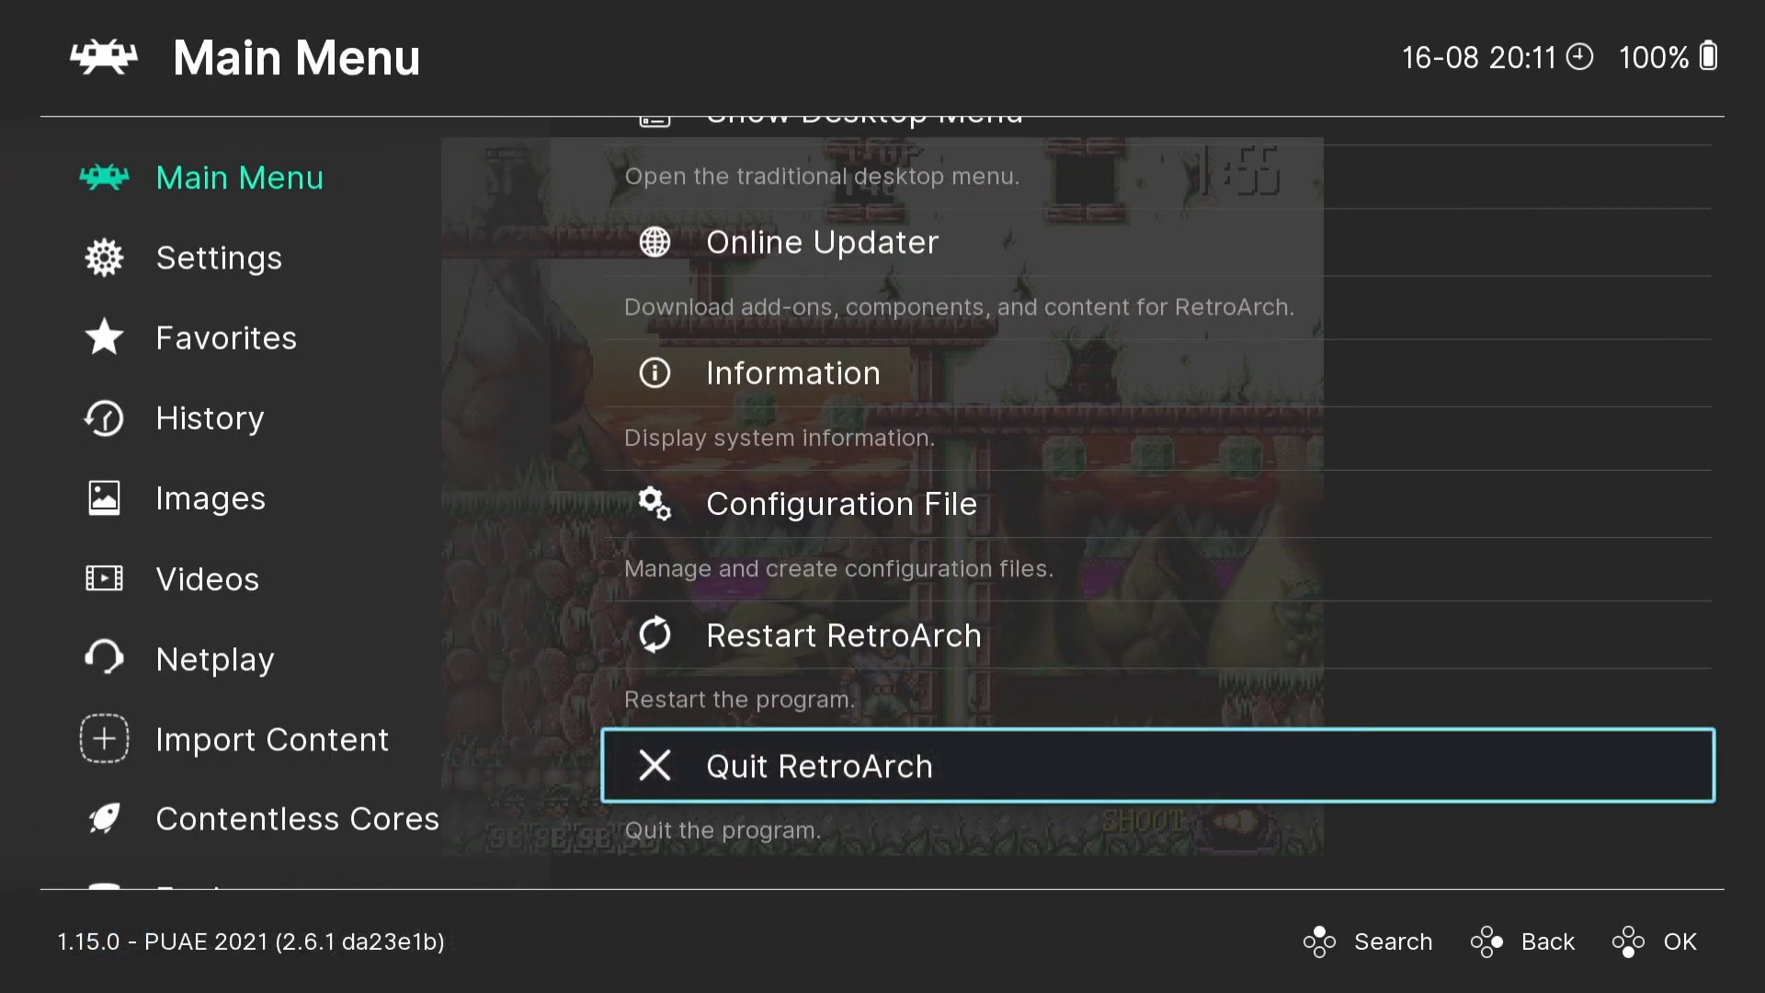
{"action": "key", "text": "Return"}
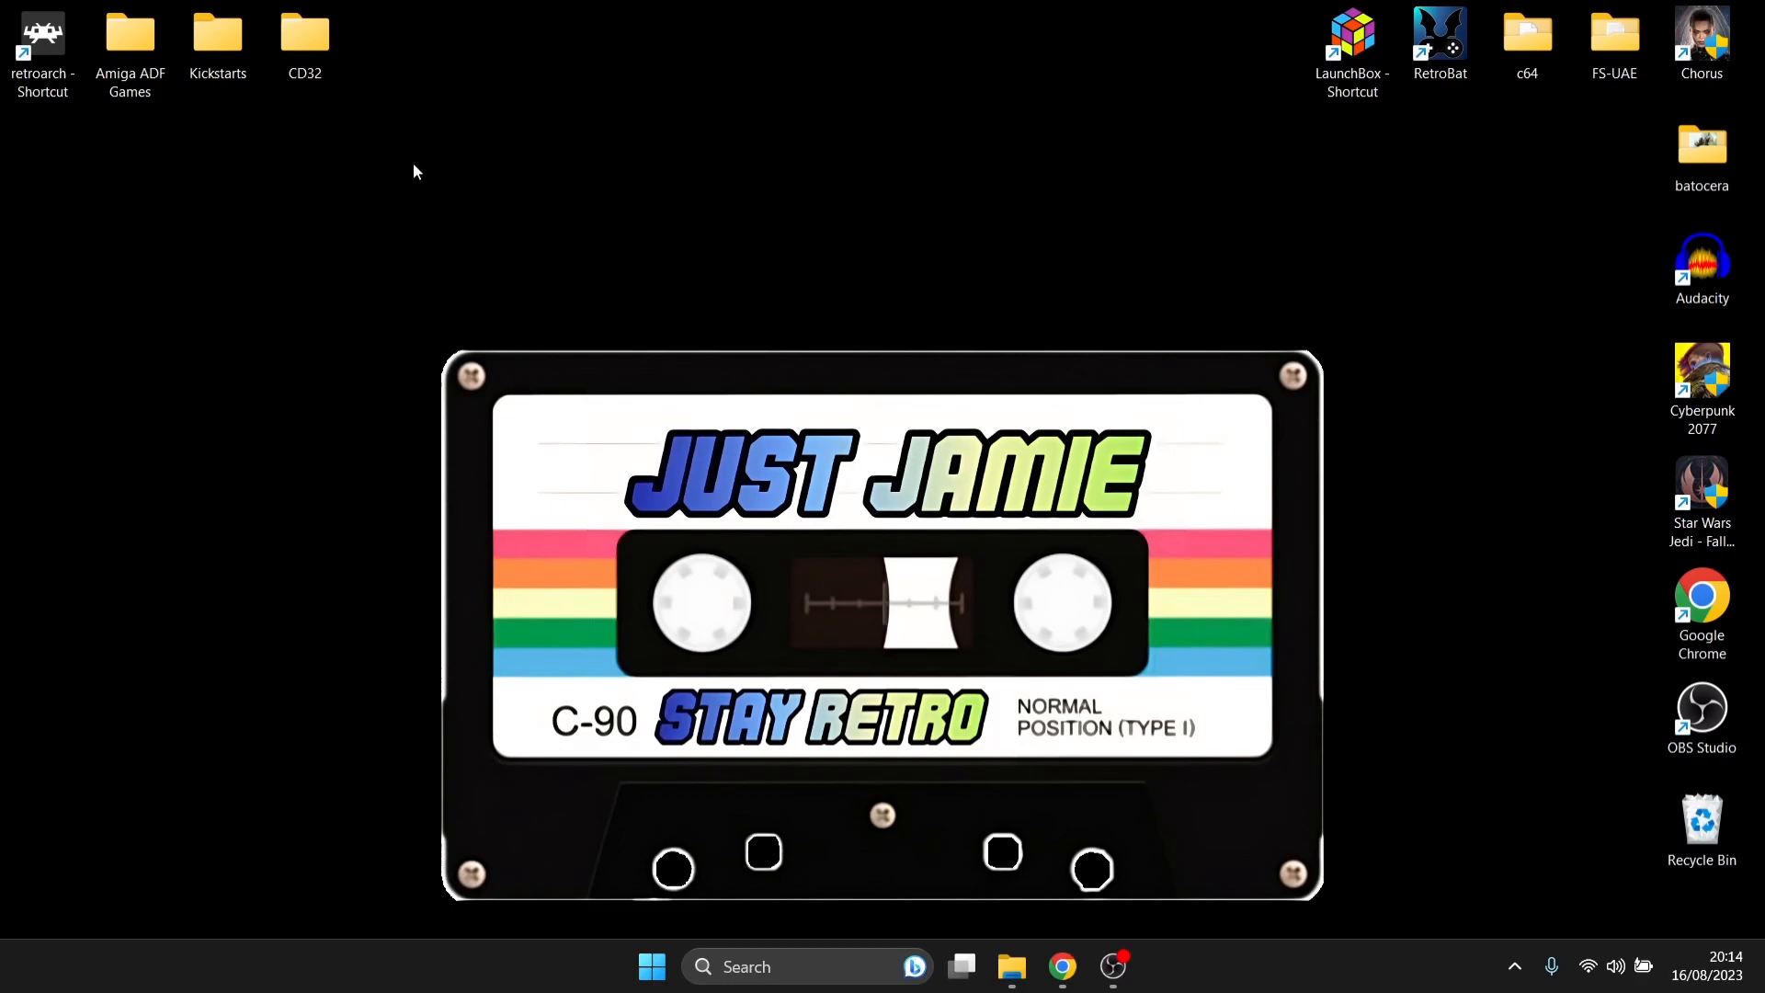
- Examine the Bubba 'N' Stix track files in the bubba subfolder of the desktop's CD32 folder, then close the folder
{"action": "double_click", "coordinate": [301, 43]}
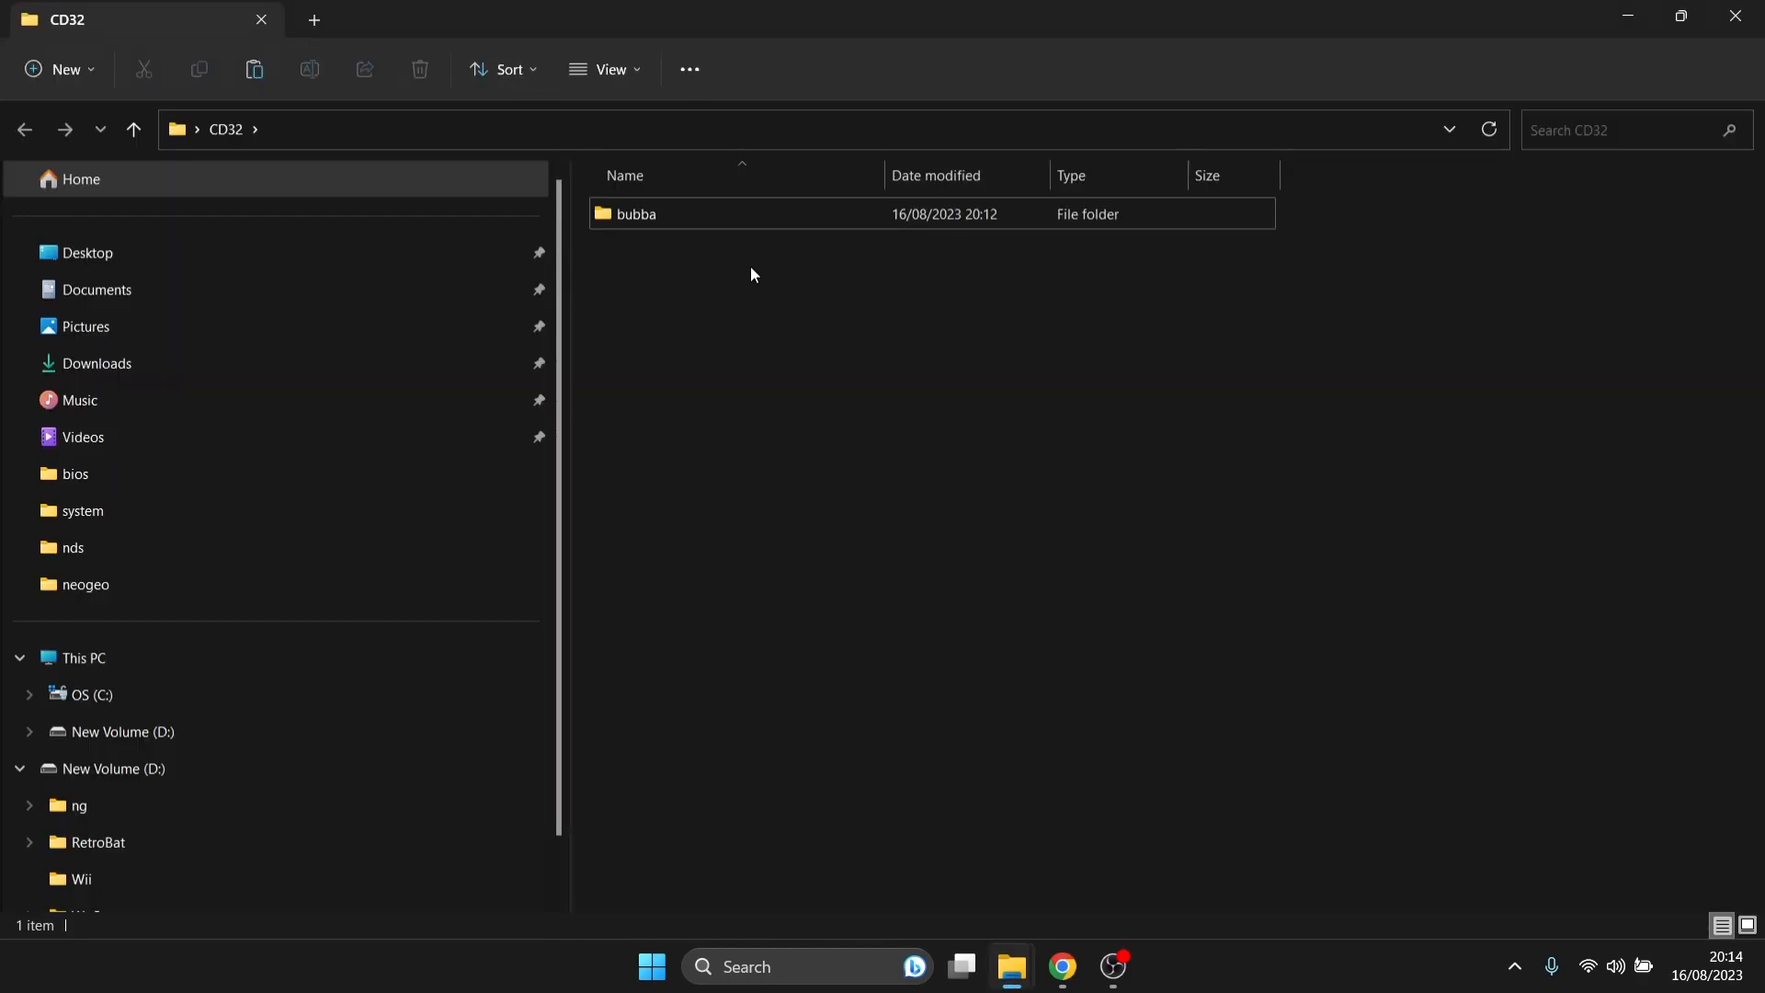
{"action": "double_click", "coordinate": [674, 218]}
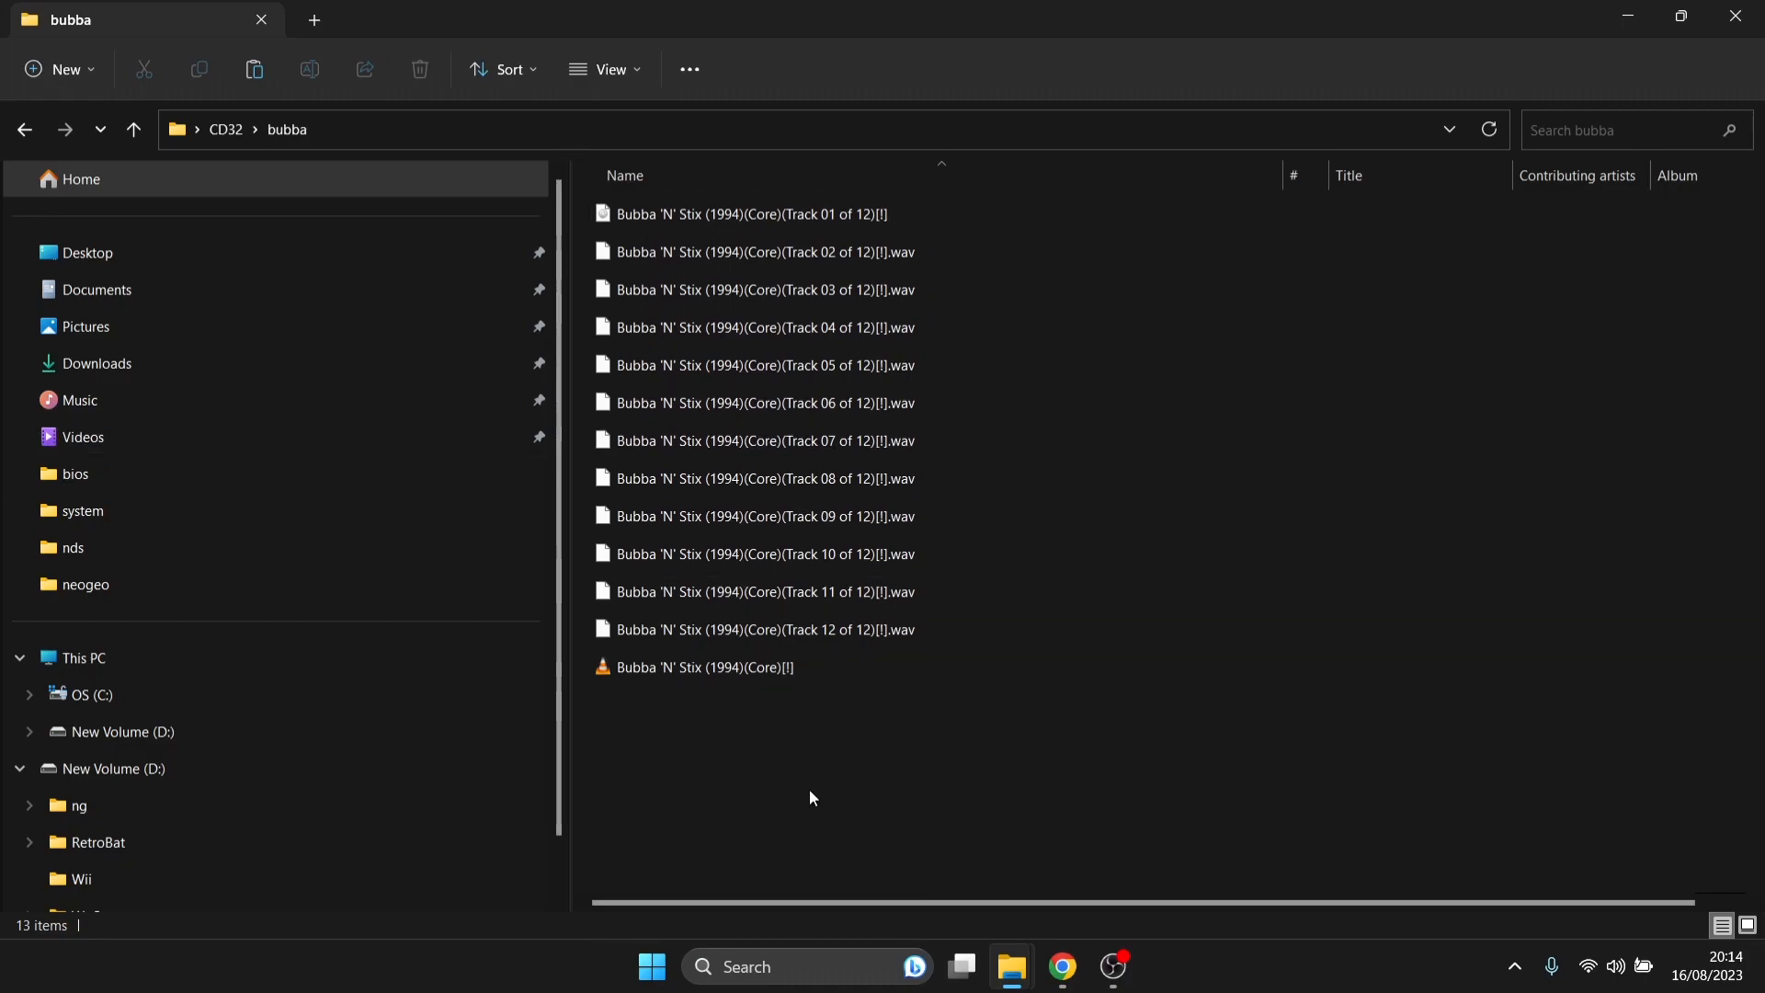
{"action": "left_click", "coordinate": [1736, 15]}
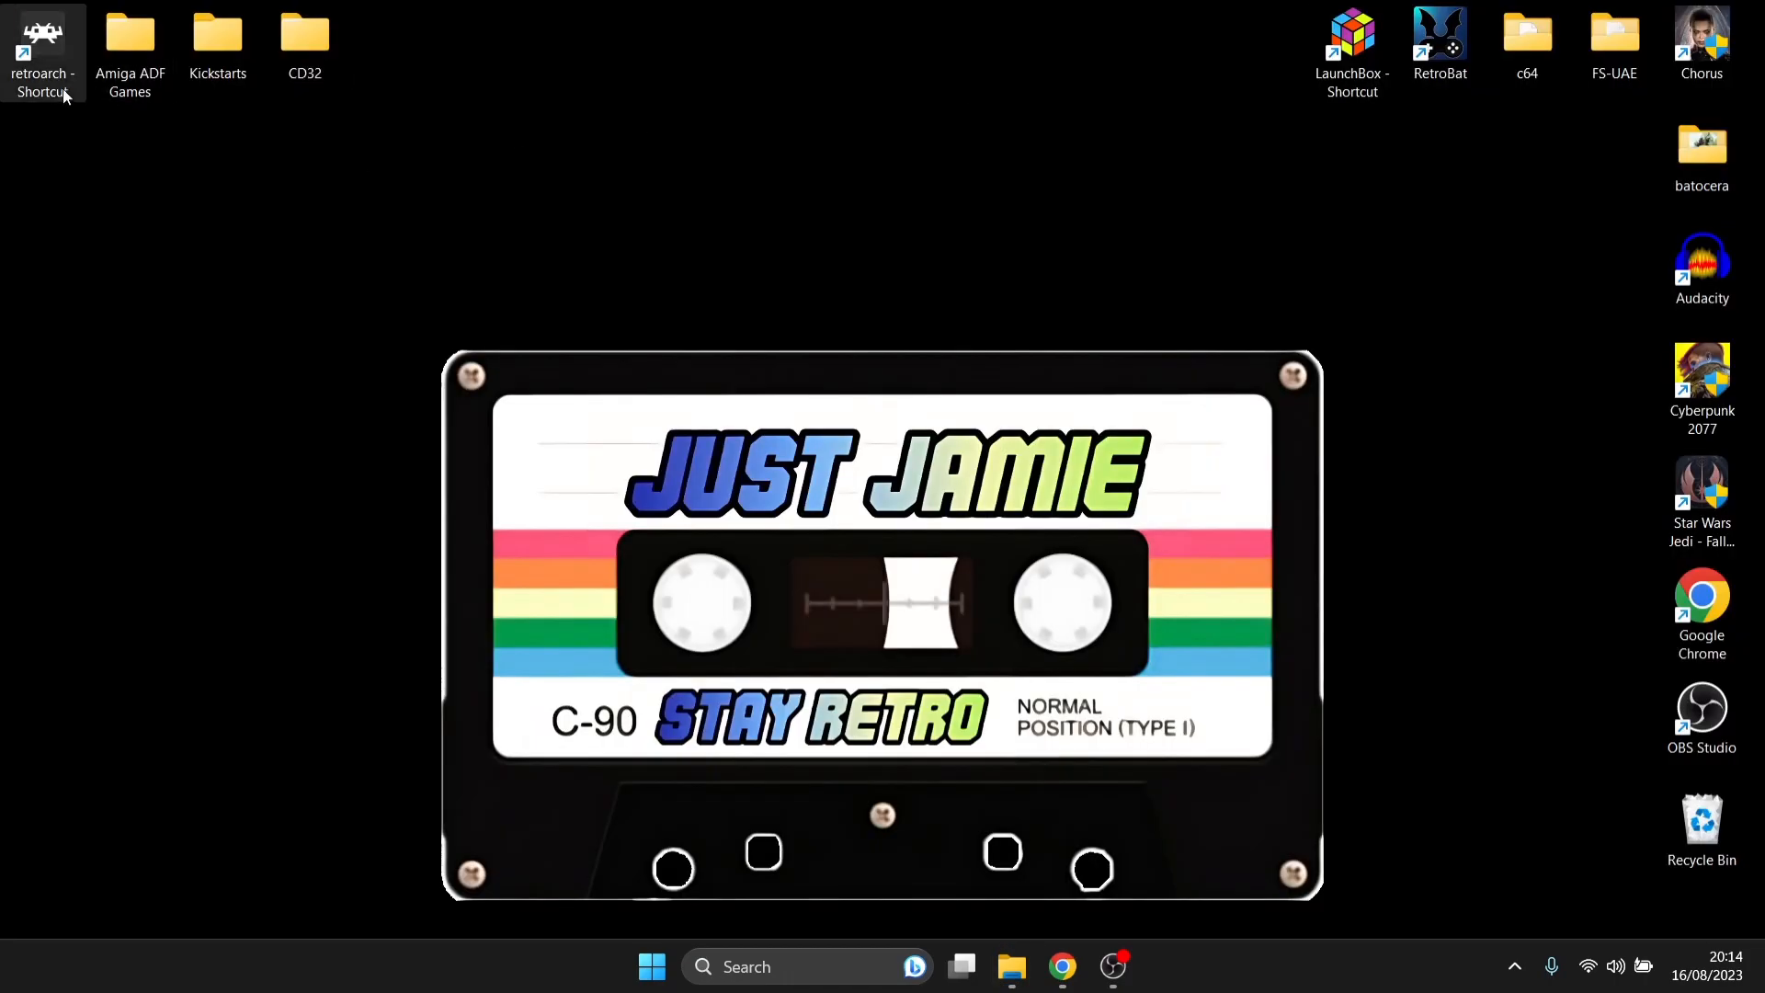
- Start RetroArch and open the manual scan for importing content
{"action": "double_click", "coordinate": [37, 35]}
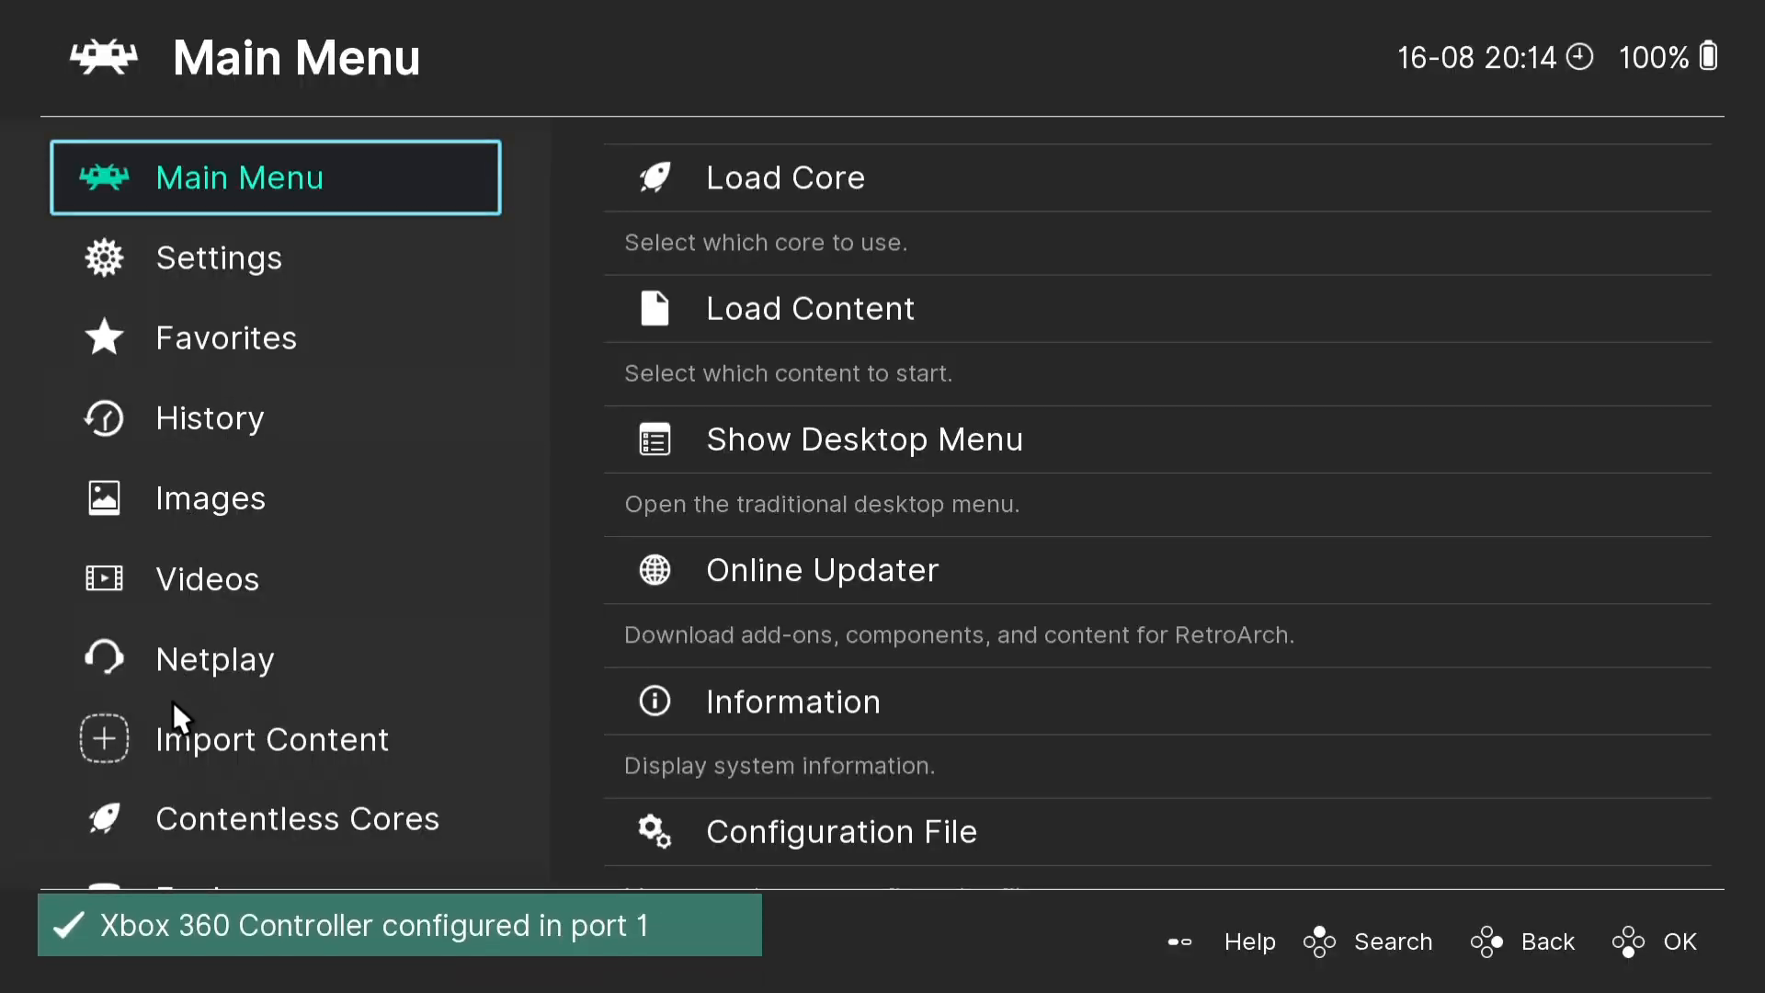
{"action": "left_click", "coordinate": [121, 729]}
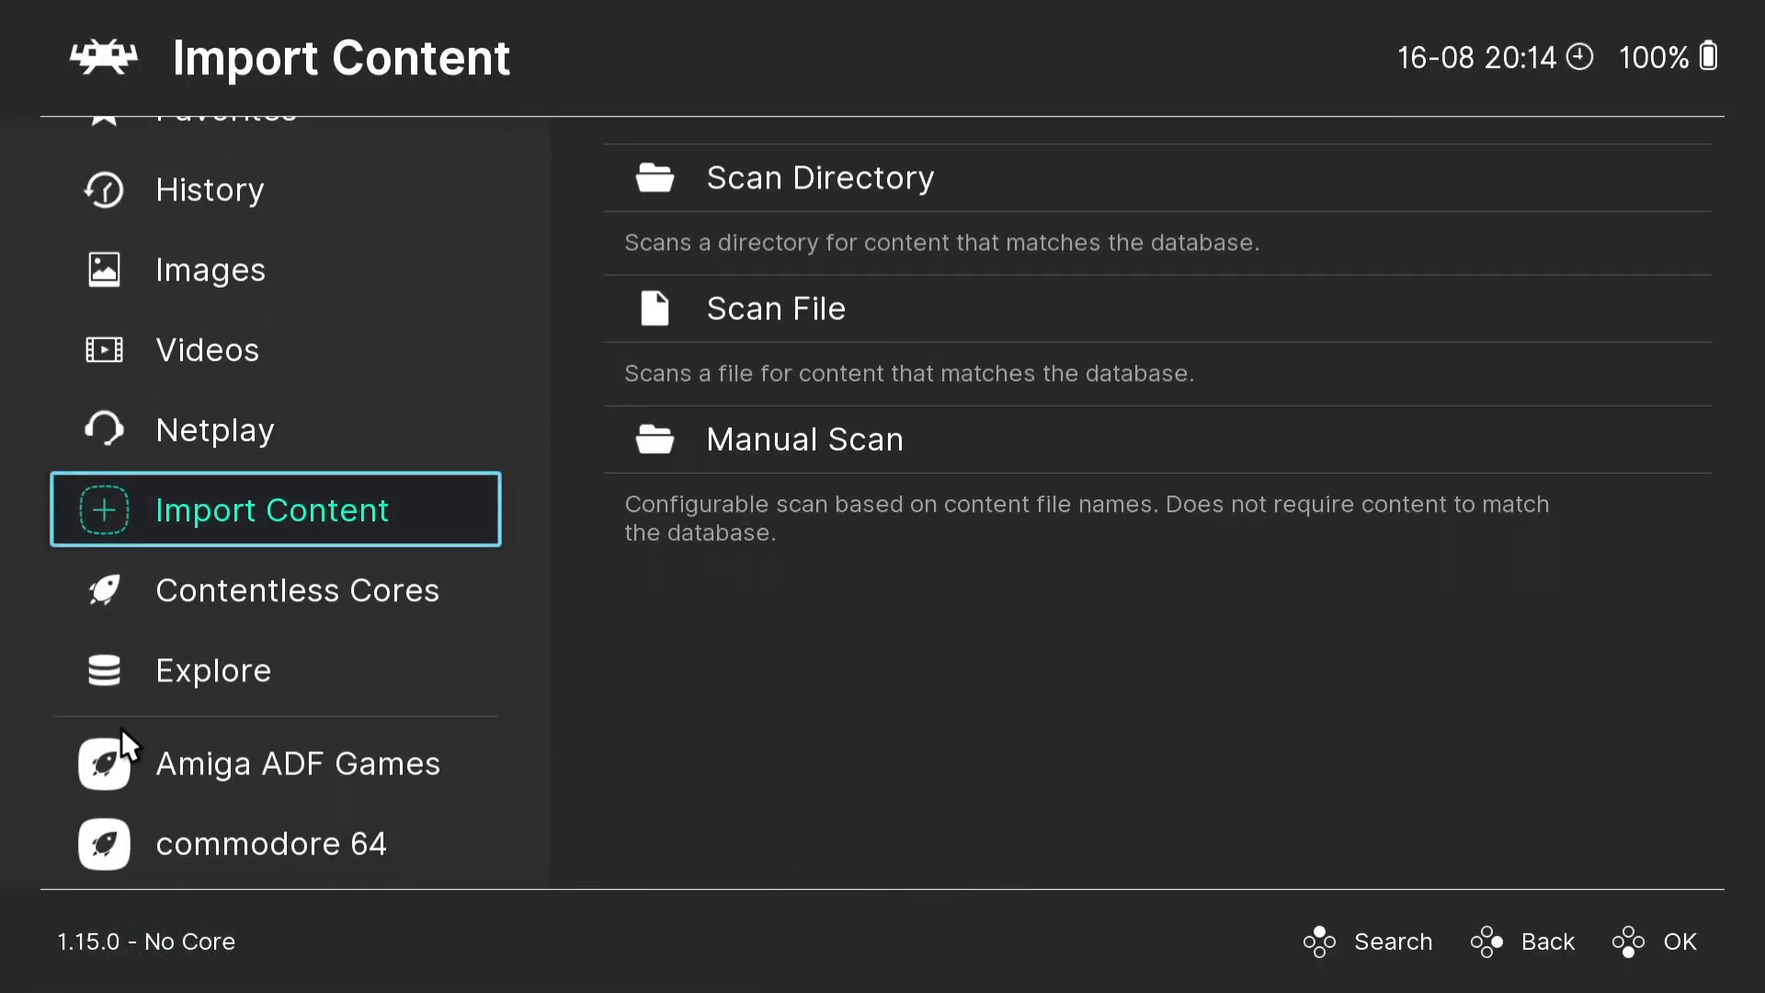
{"action": "left_click", "coordinate": [788, 428]}
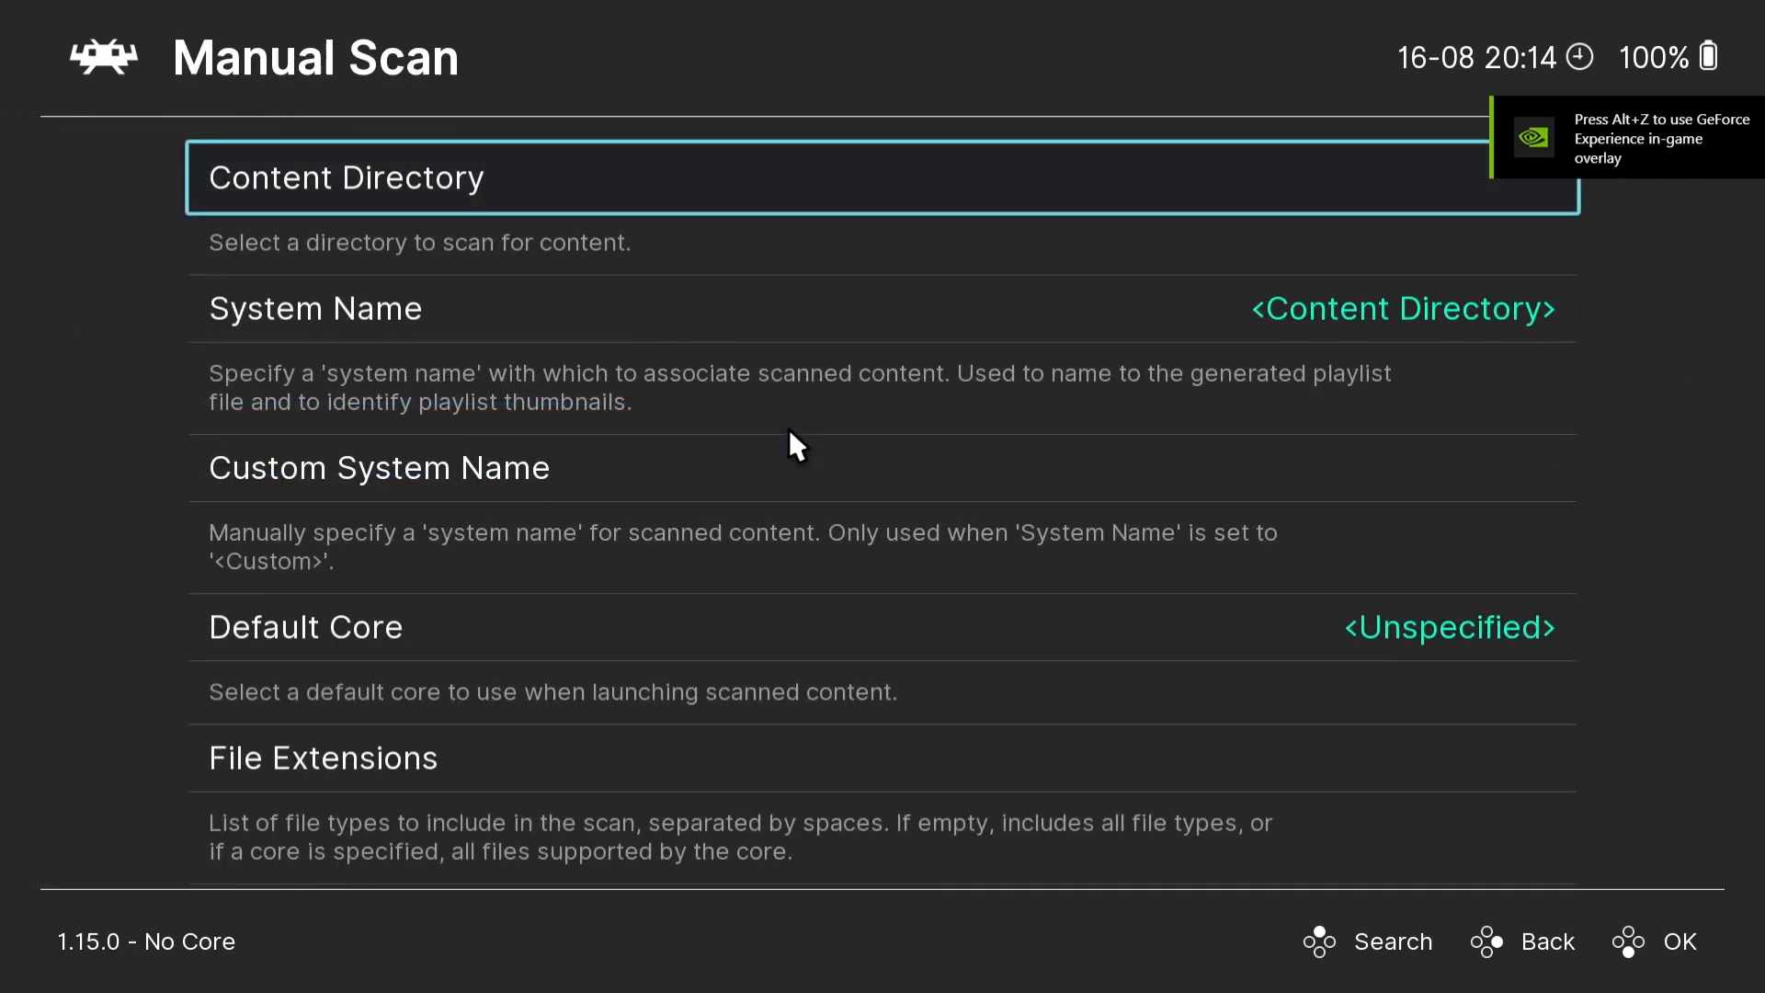
- Set the scan's content directory to the CD32 folder on the user profile's desktop
{"action": "left_click", "coordinate": [454, 167]}
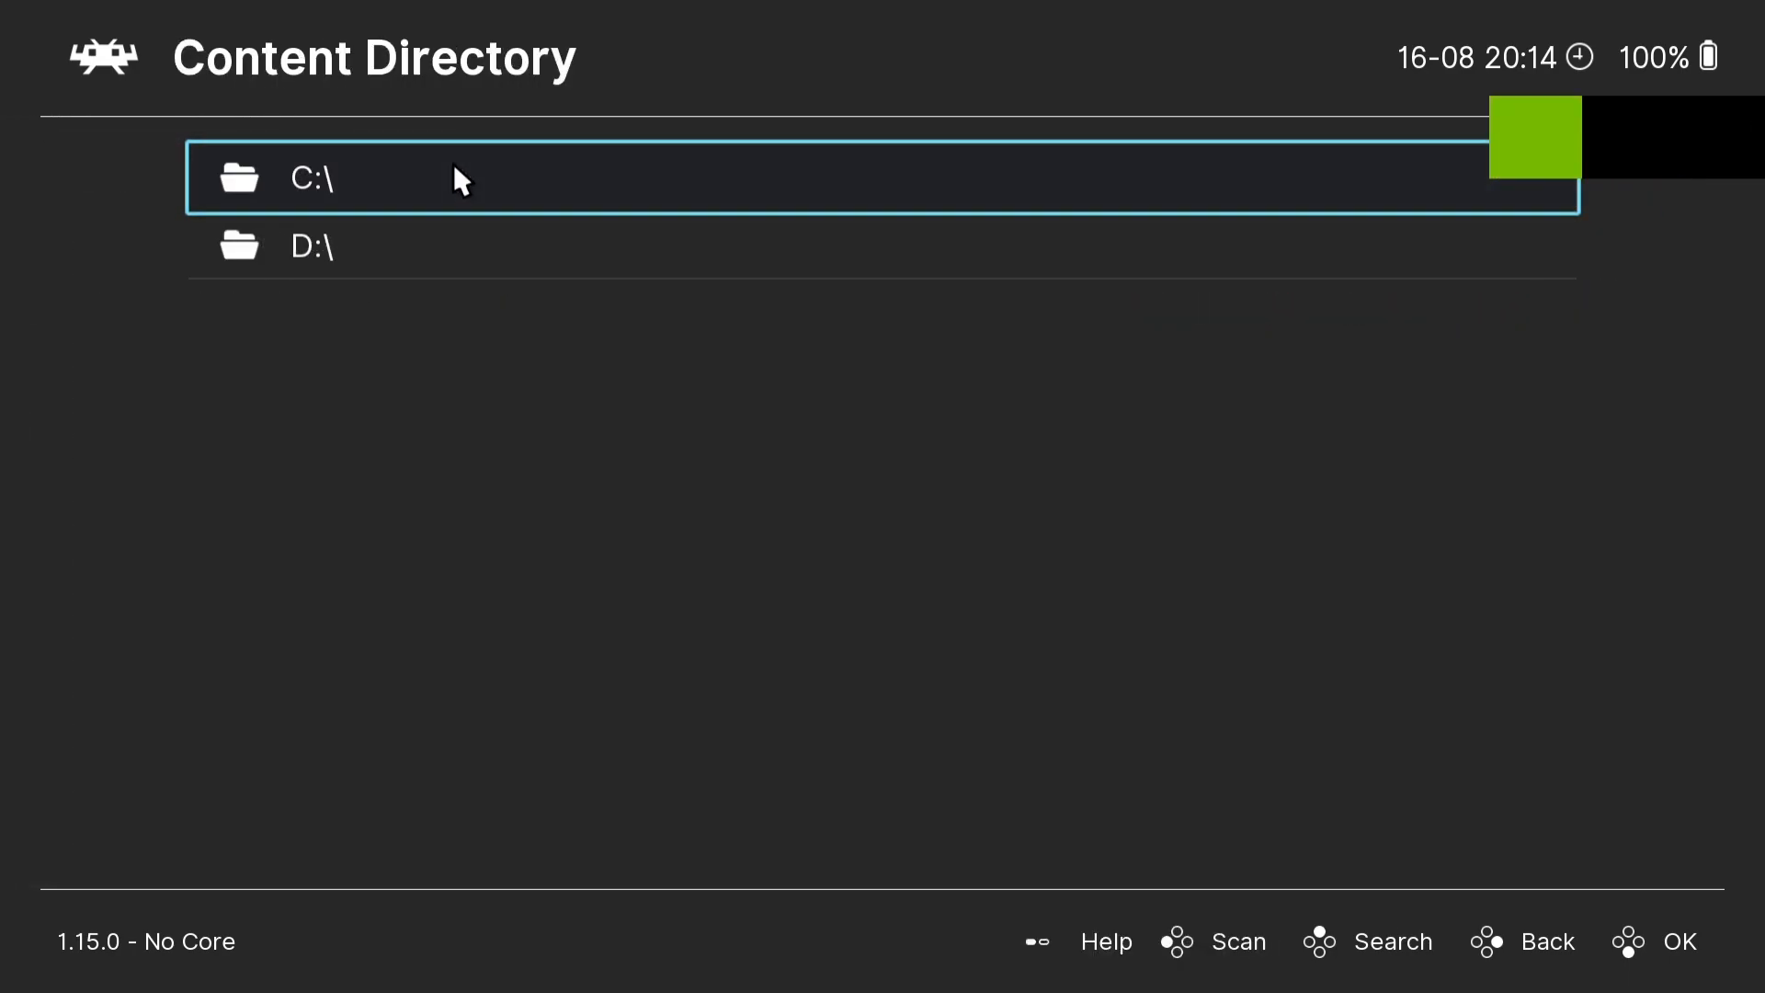
{"action": "left_click", "coordinate": [454, 167]}
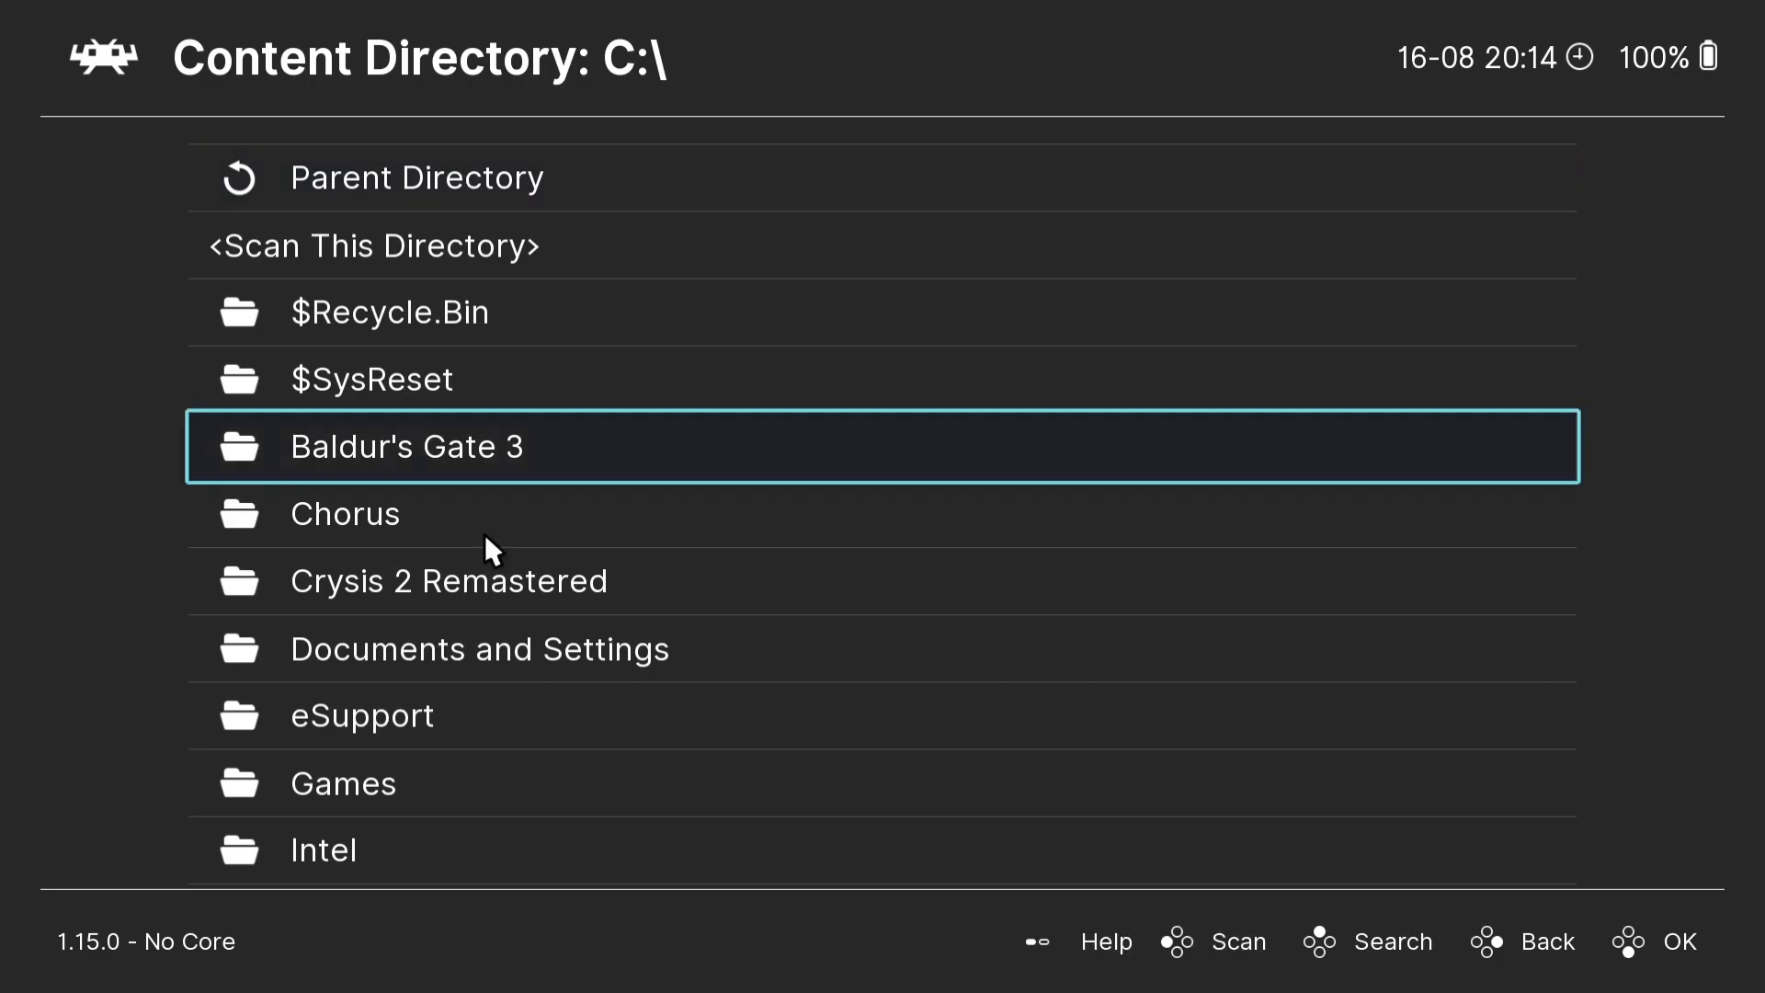
{"action": "scroll", "coordinate": [433, 741], "scroll_direction": "down", "scroll_amount": 4}
{"action": "scroll", "coordinate": [433, 740], "scroll_direction": "down", "scroll_amount": 5}
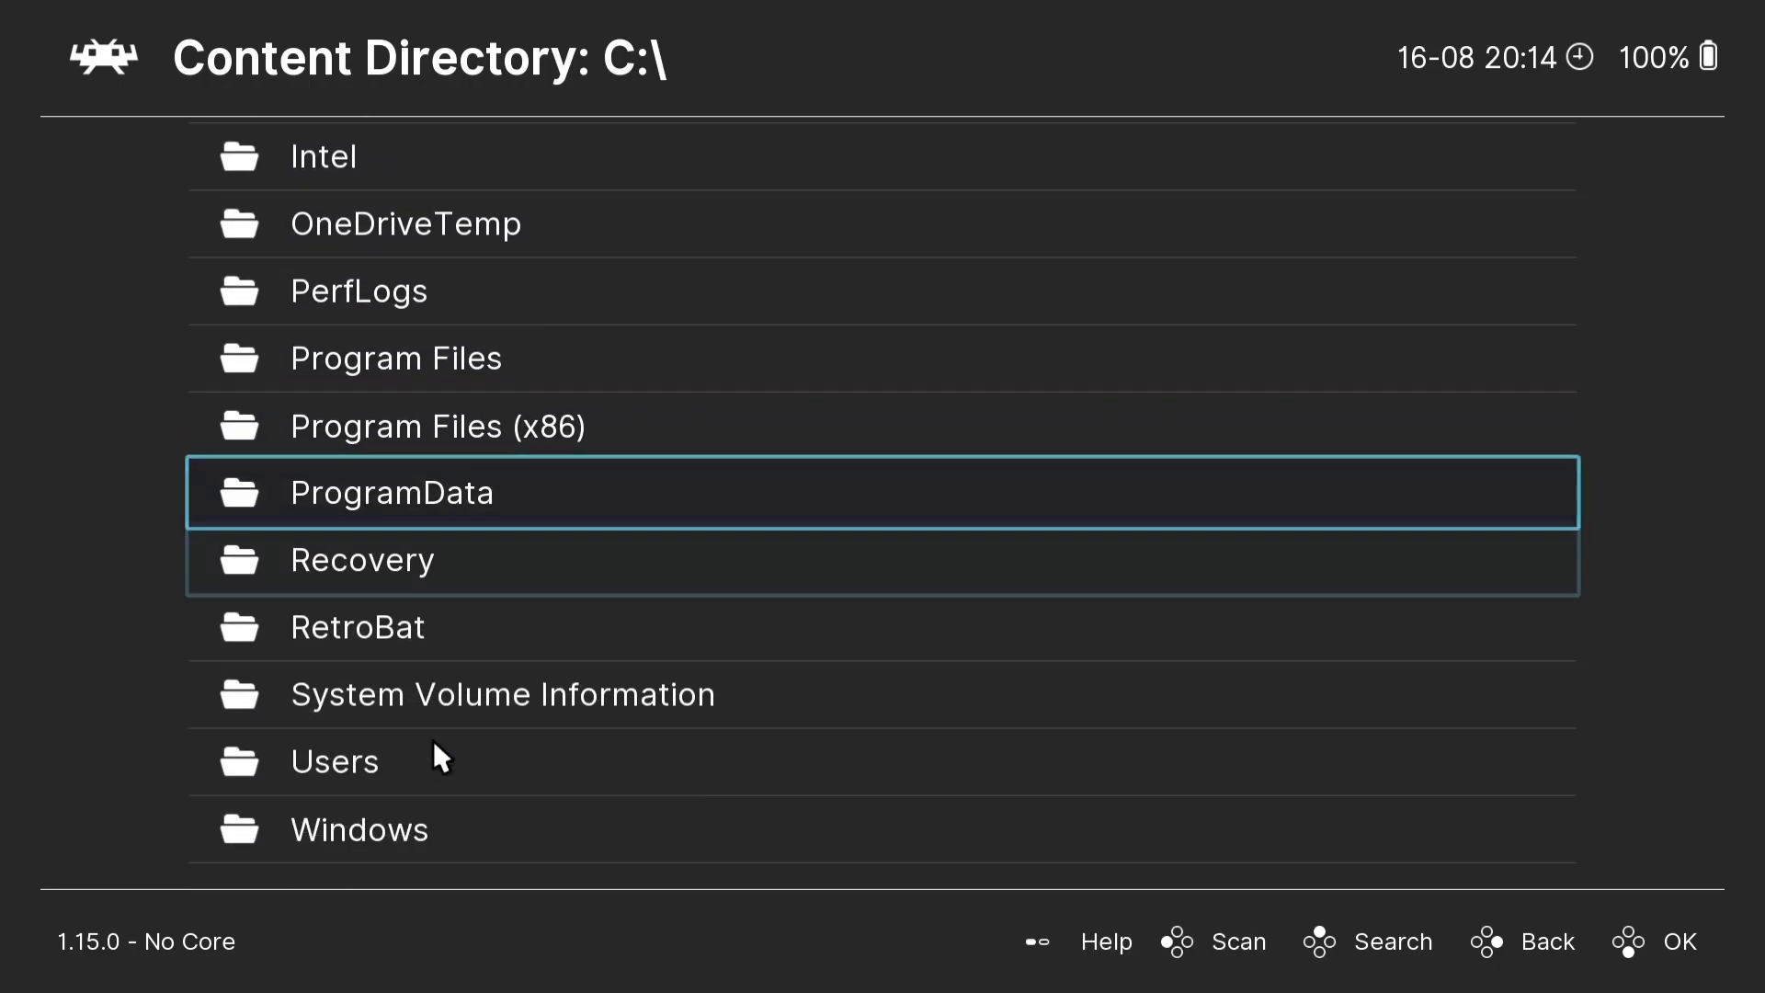
{"action": "left_click", "coordinate": [316, 759]}
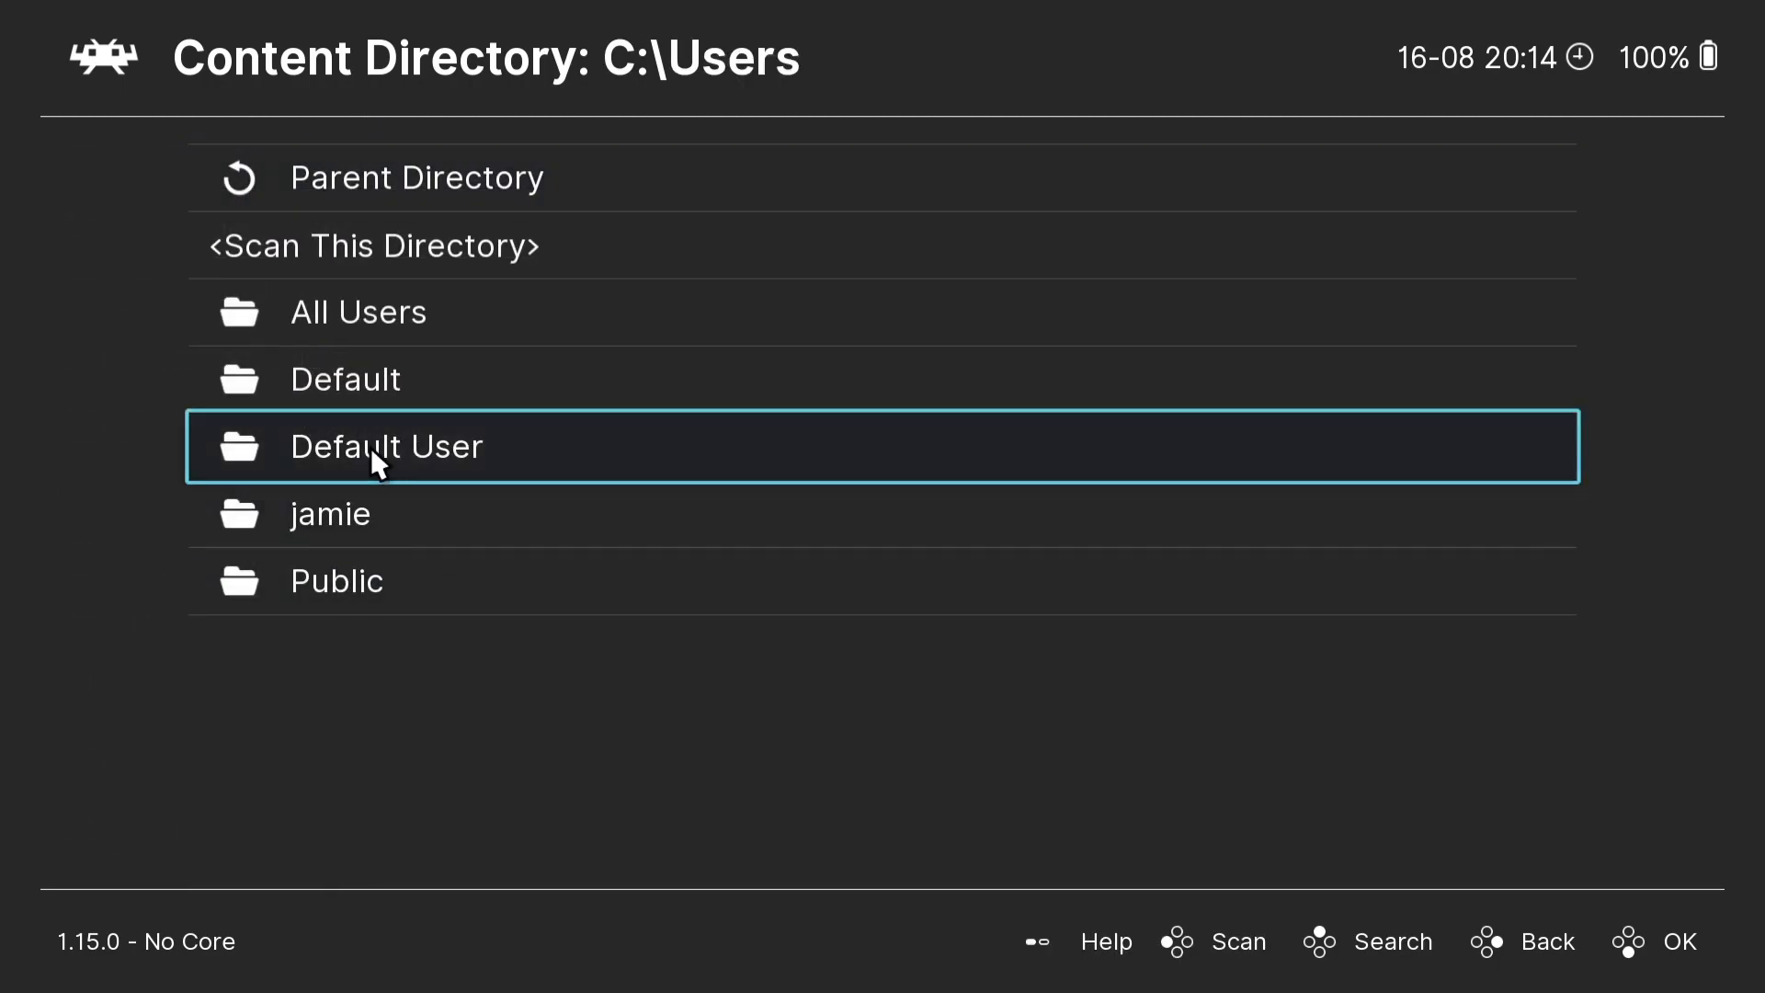
{"action": "left_click", "coordinate": [371, 524]}
{"action": "left_click", "coordinate": [390, 628]}
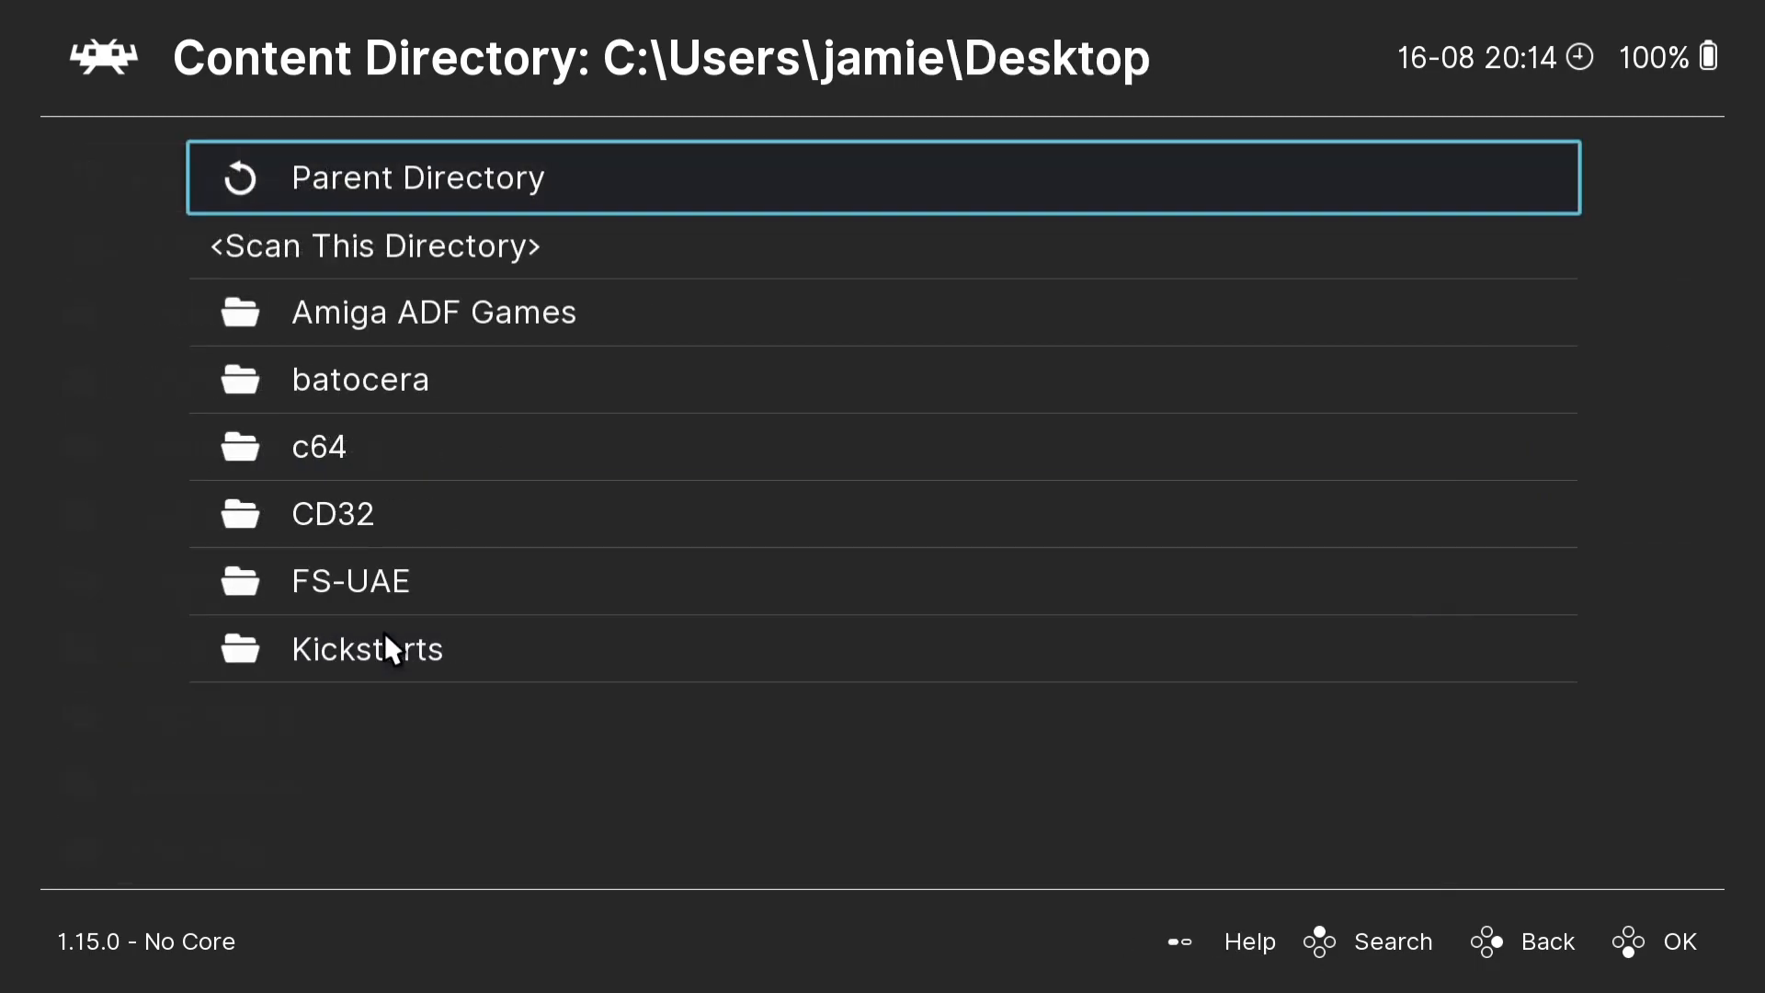
{"action": "left_click", "coordinate": [358, 514]}
{"action": "left_click", "coordinate": [388, 262]}
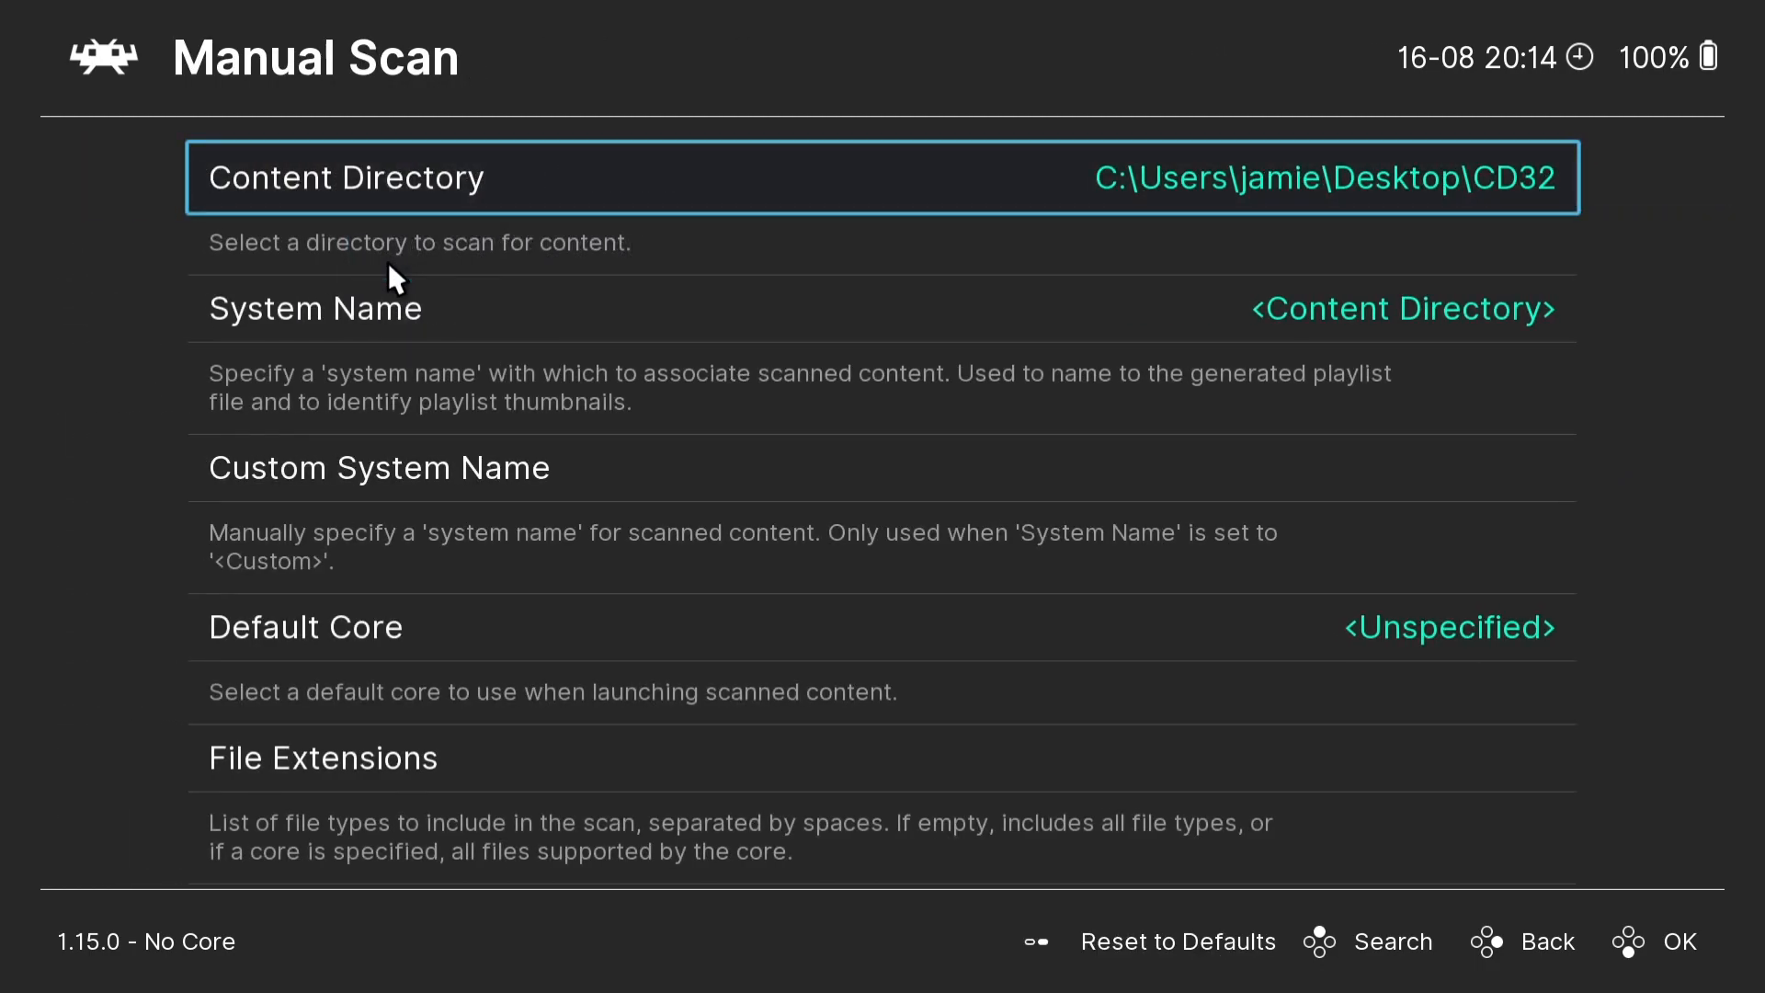
- Scan the CD32 folder with the remaining options left at their defaults, and leave the scan settings
{"action": "key", "text": "Up"}
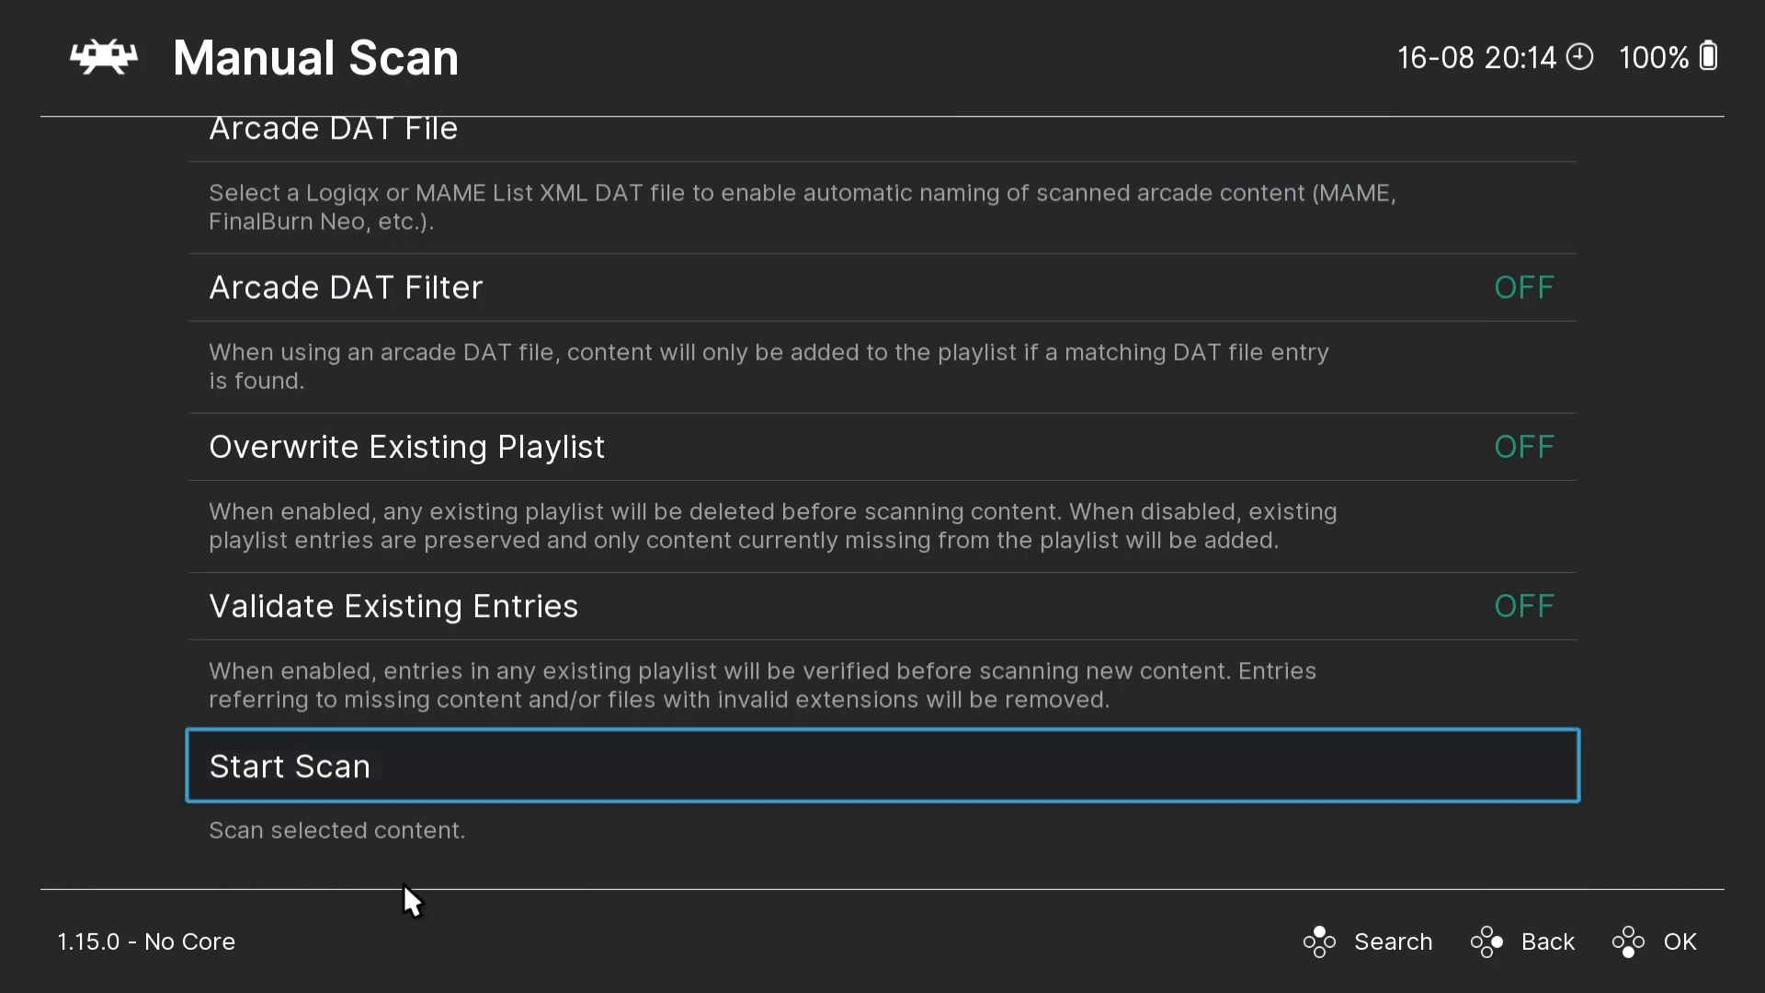
{"action": "left_click", "coordinate": [329, 762]}
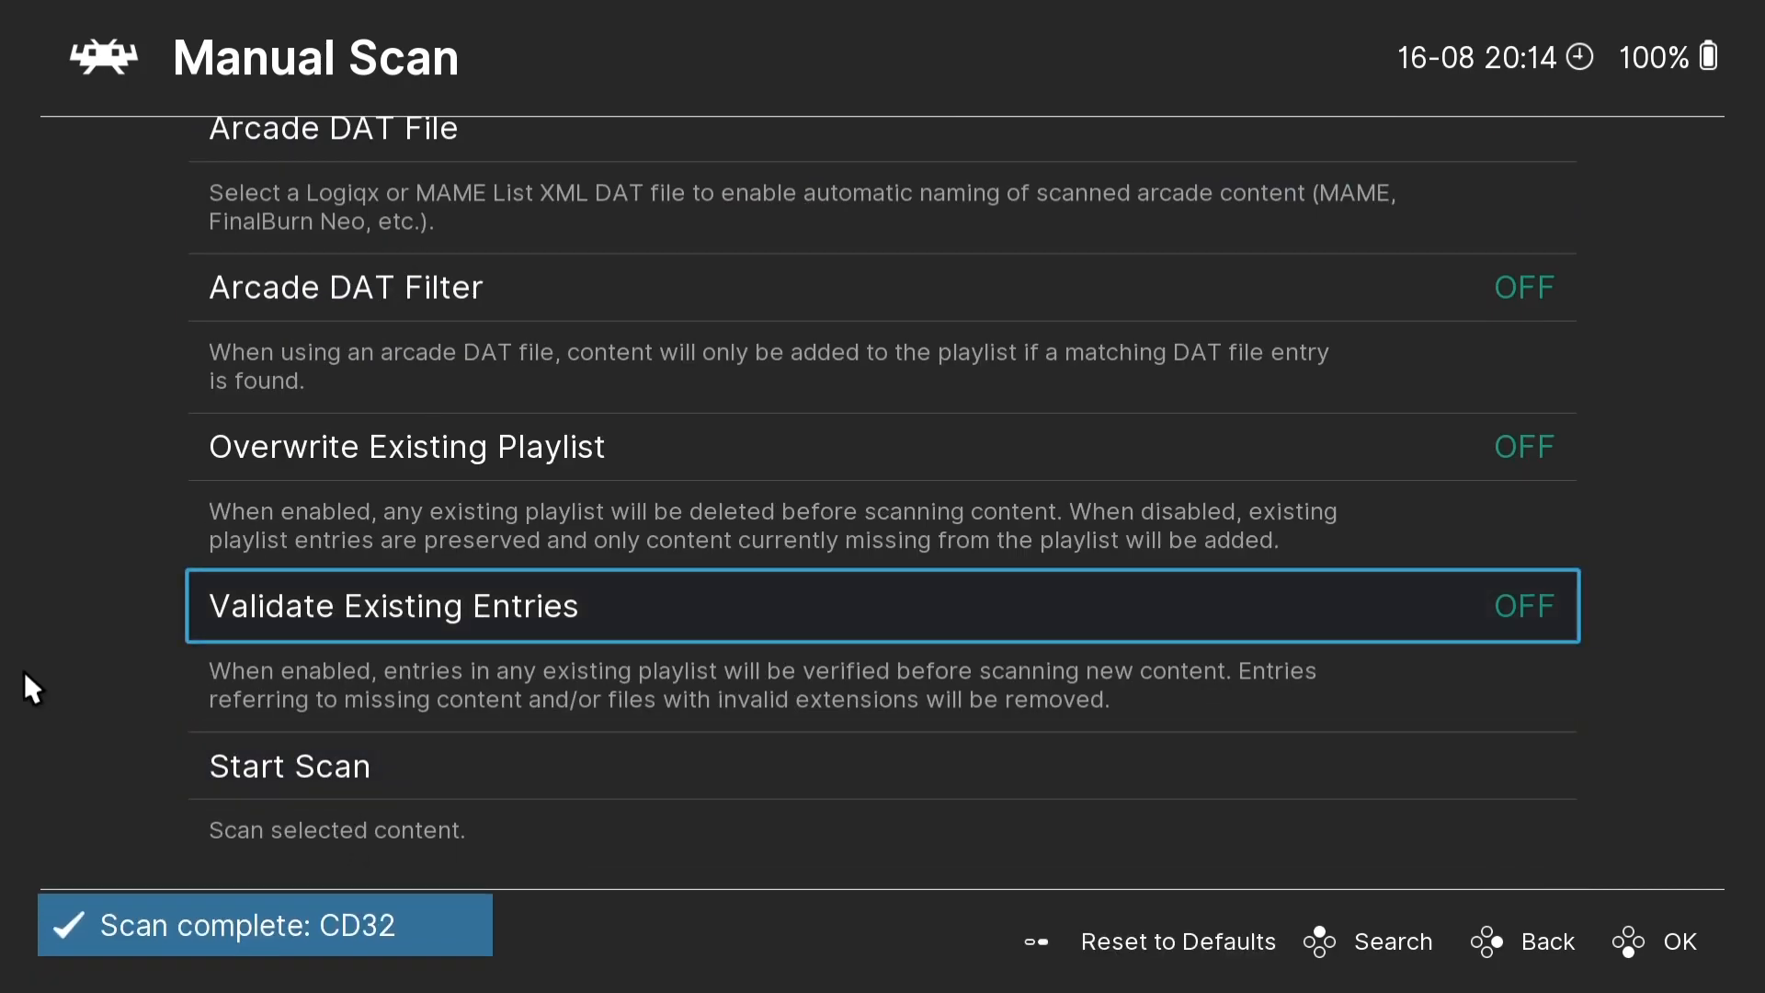
{"action": "key", "text": "BackSpace"}
{"action": "key", "text": "BackSpace"}
{"action": "key", "text": "BackSpace"}
- Open the Bubba 'N' Stix (1994)(Core)[!] entry without a track number in the CD32 playlist
{"action": "key", "text": "Up"}
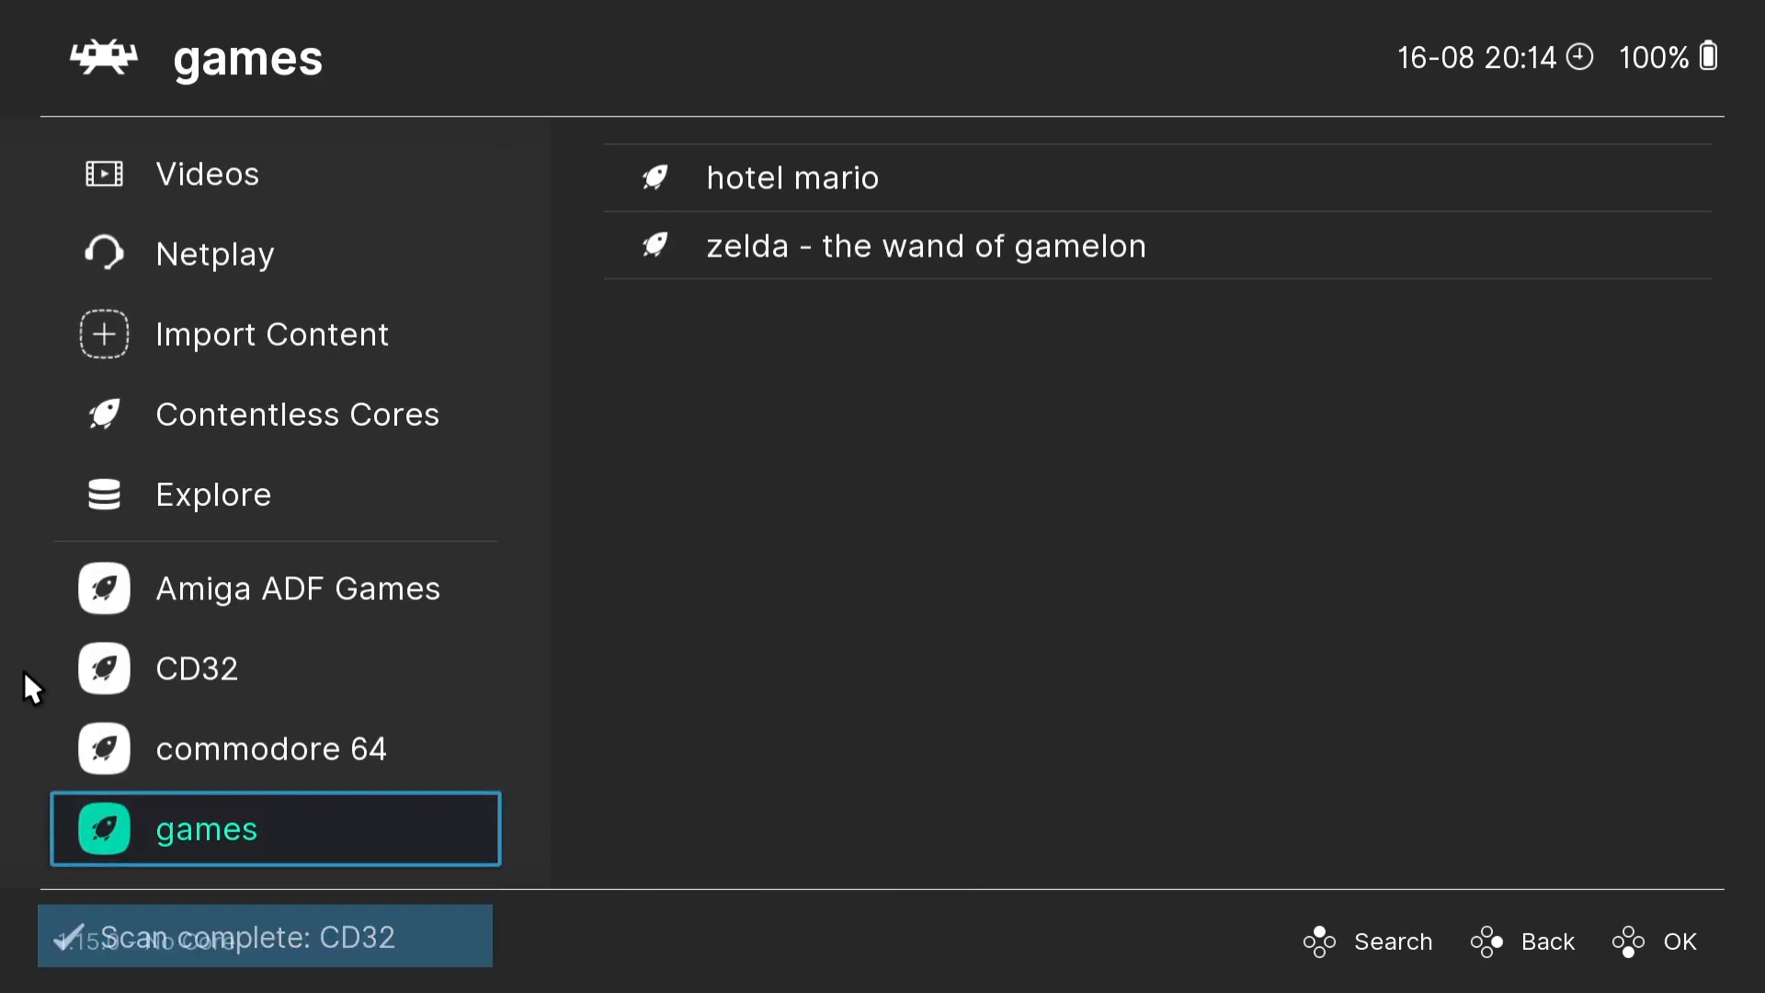
{"action": "key", "text": "Up"}
{"action": "key", "text": "Up"}
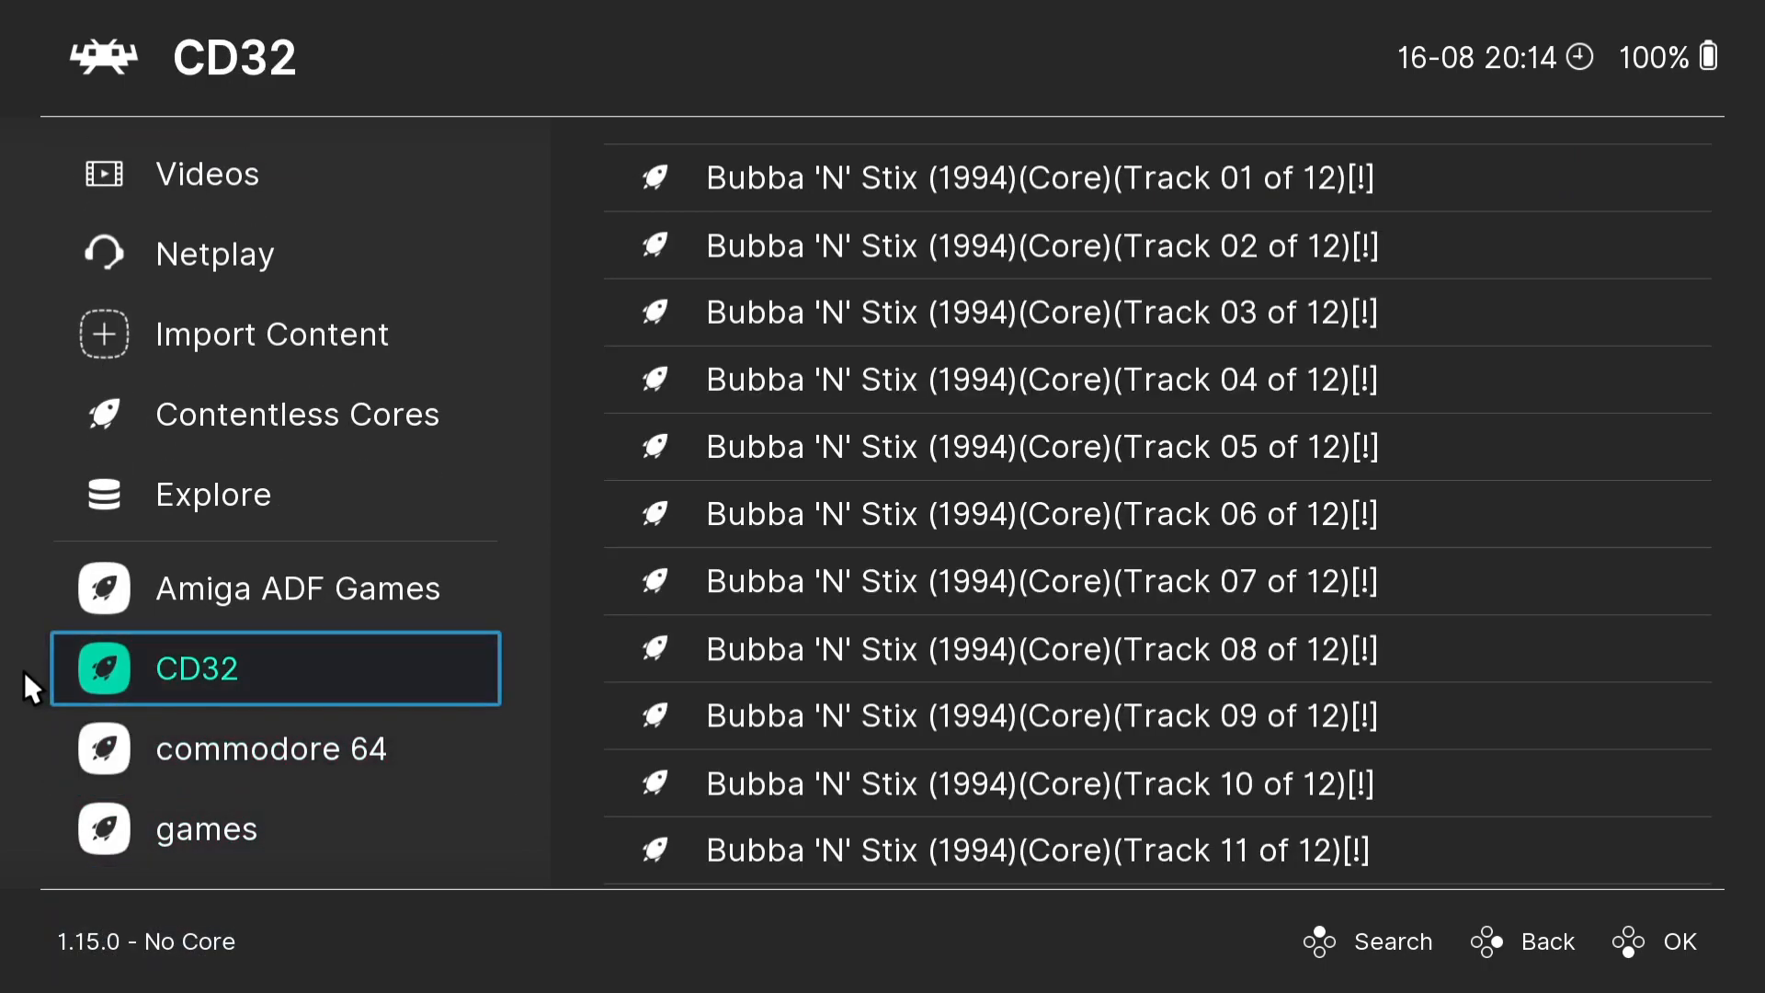
{"action": "key", "text": "Right"}
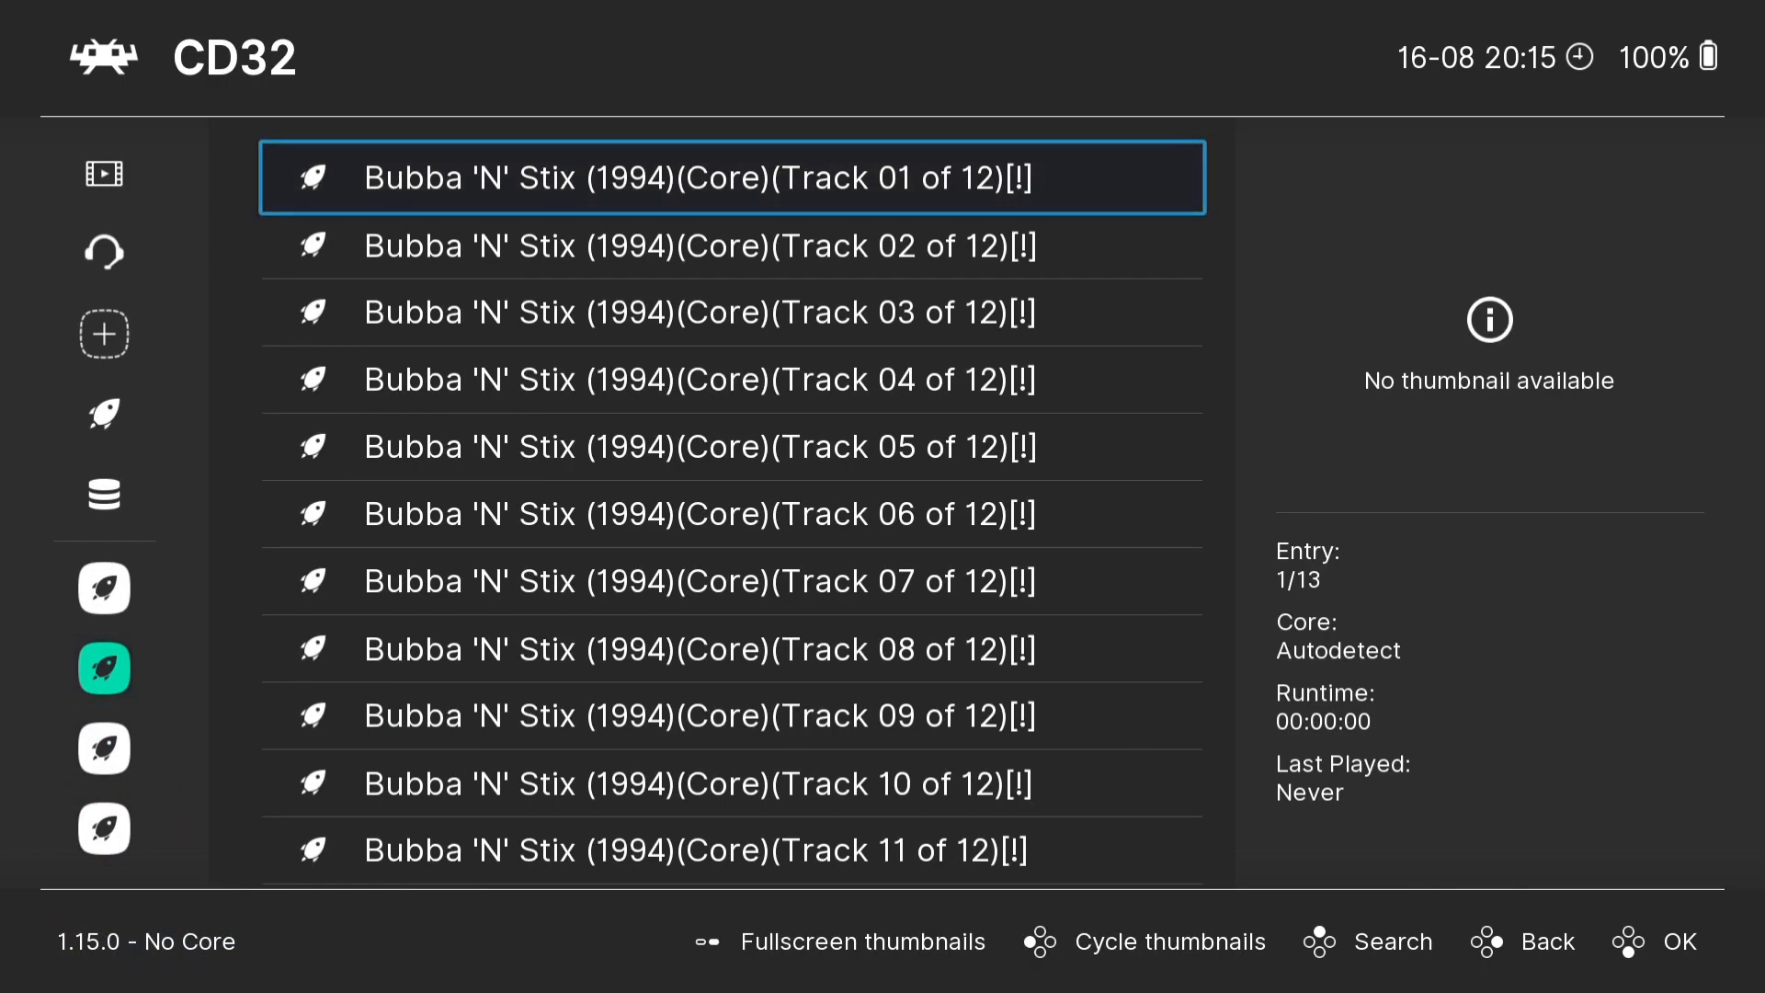
{"action": "key", "text": "Up"}
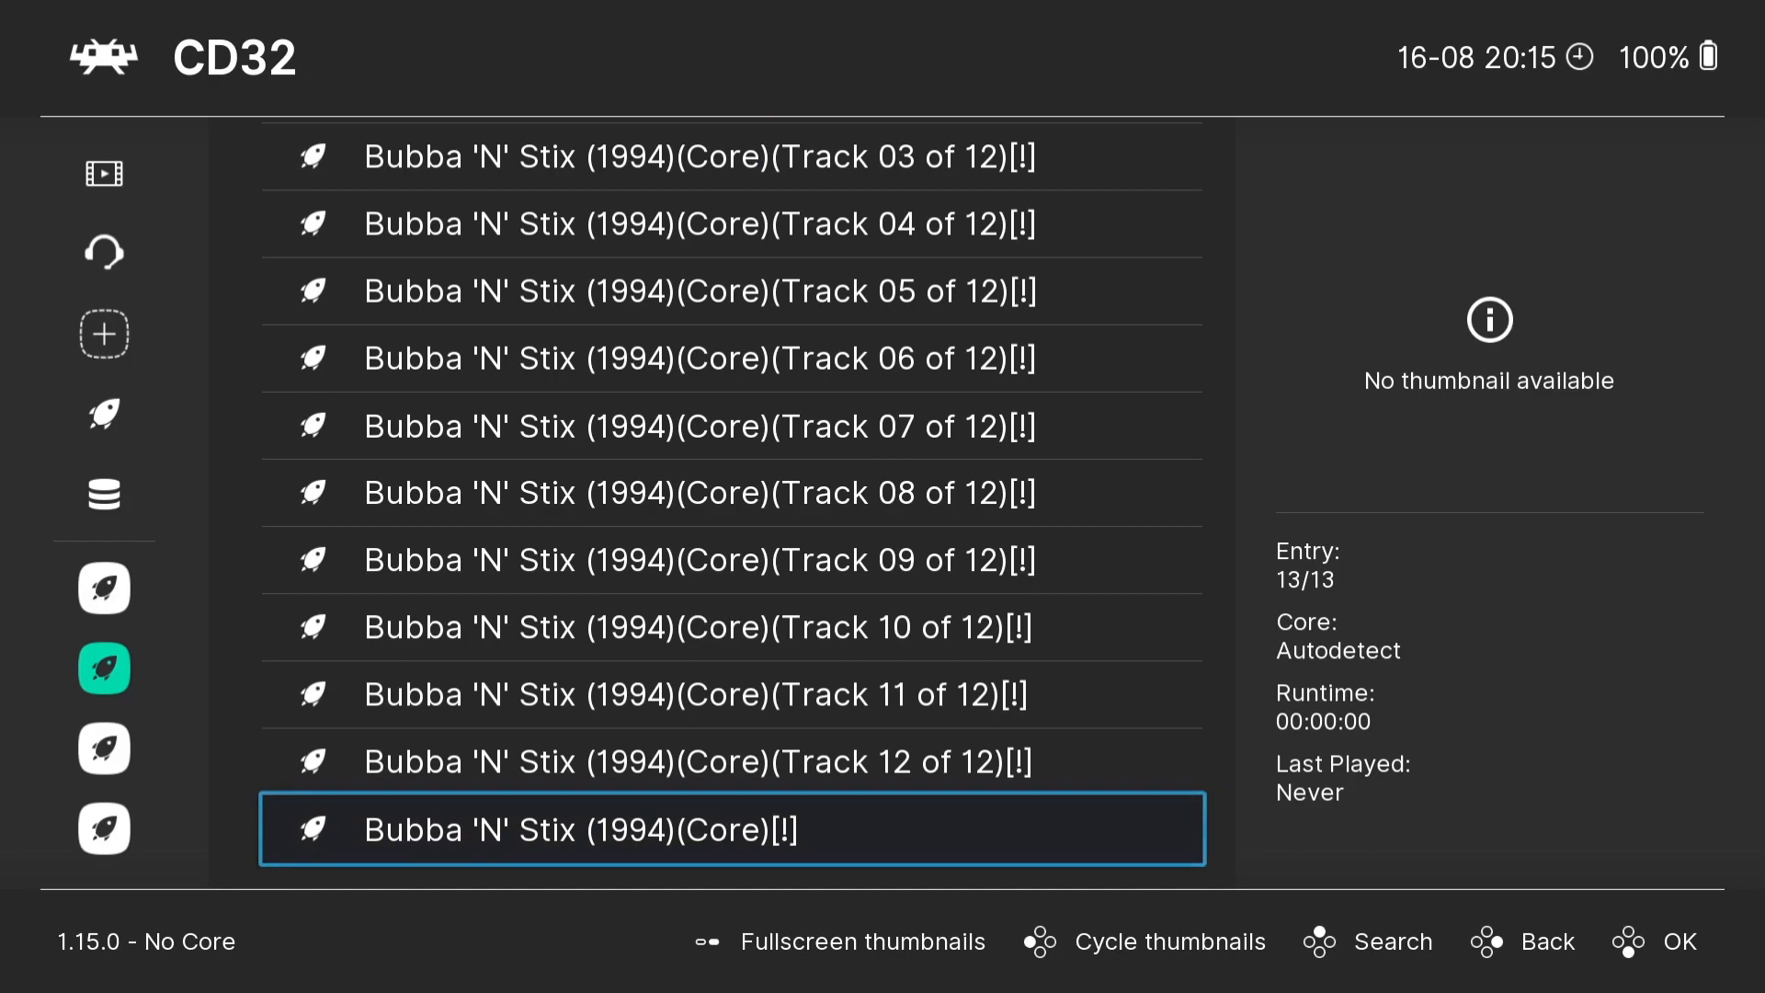
{"action": "key", "text": "Return"}
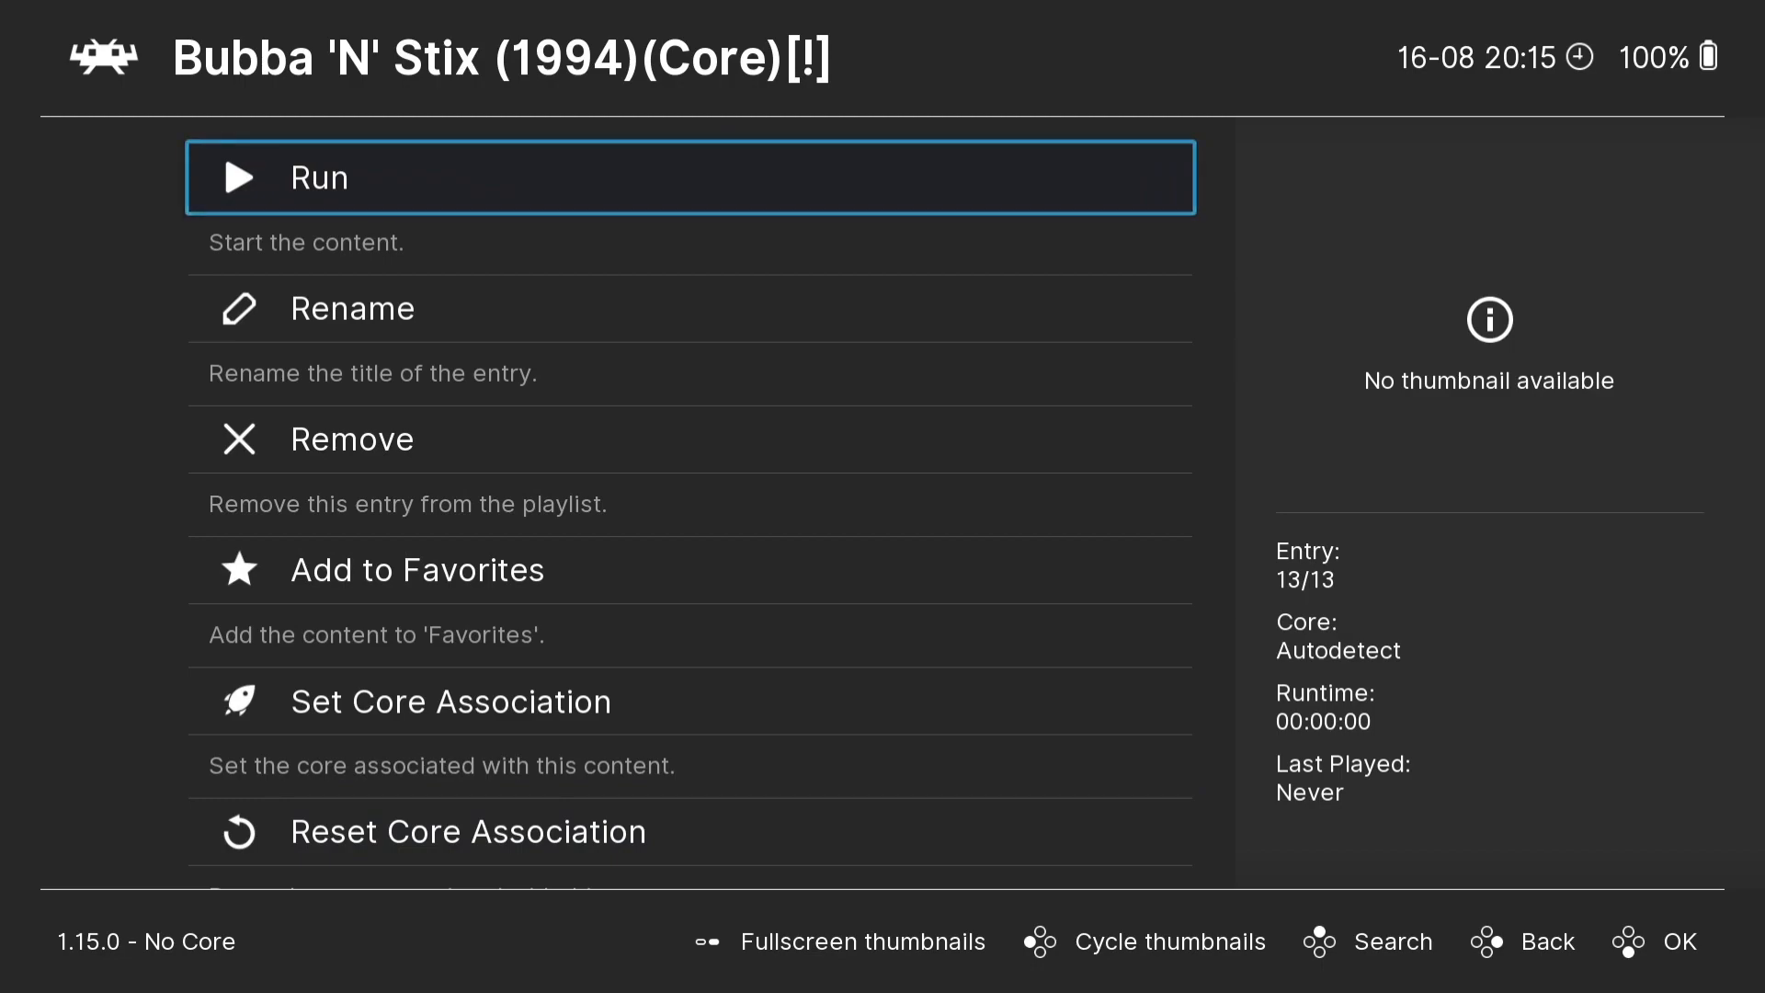
- Associate the game with the Commodore - Amiga (PUAE 2021) core and run it
{"action": "key", "text": "Return"}
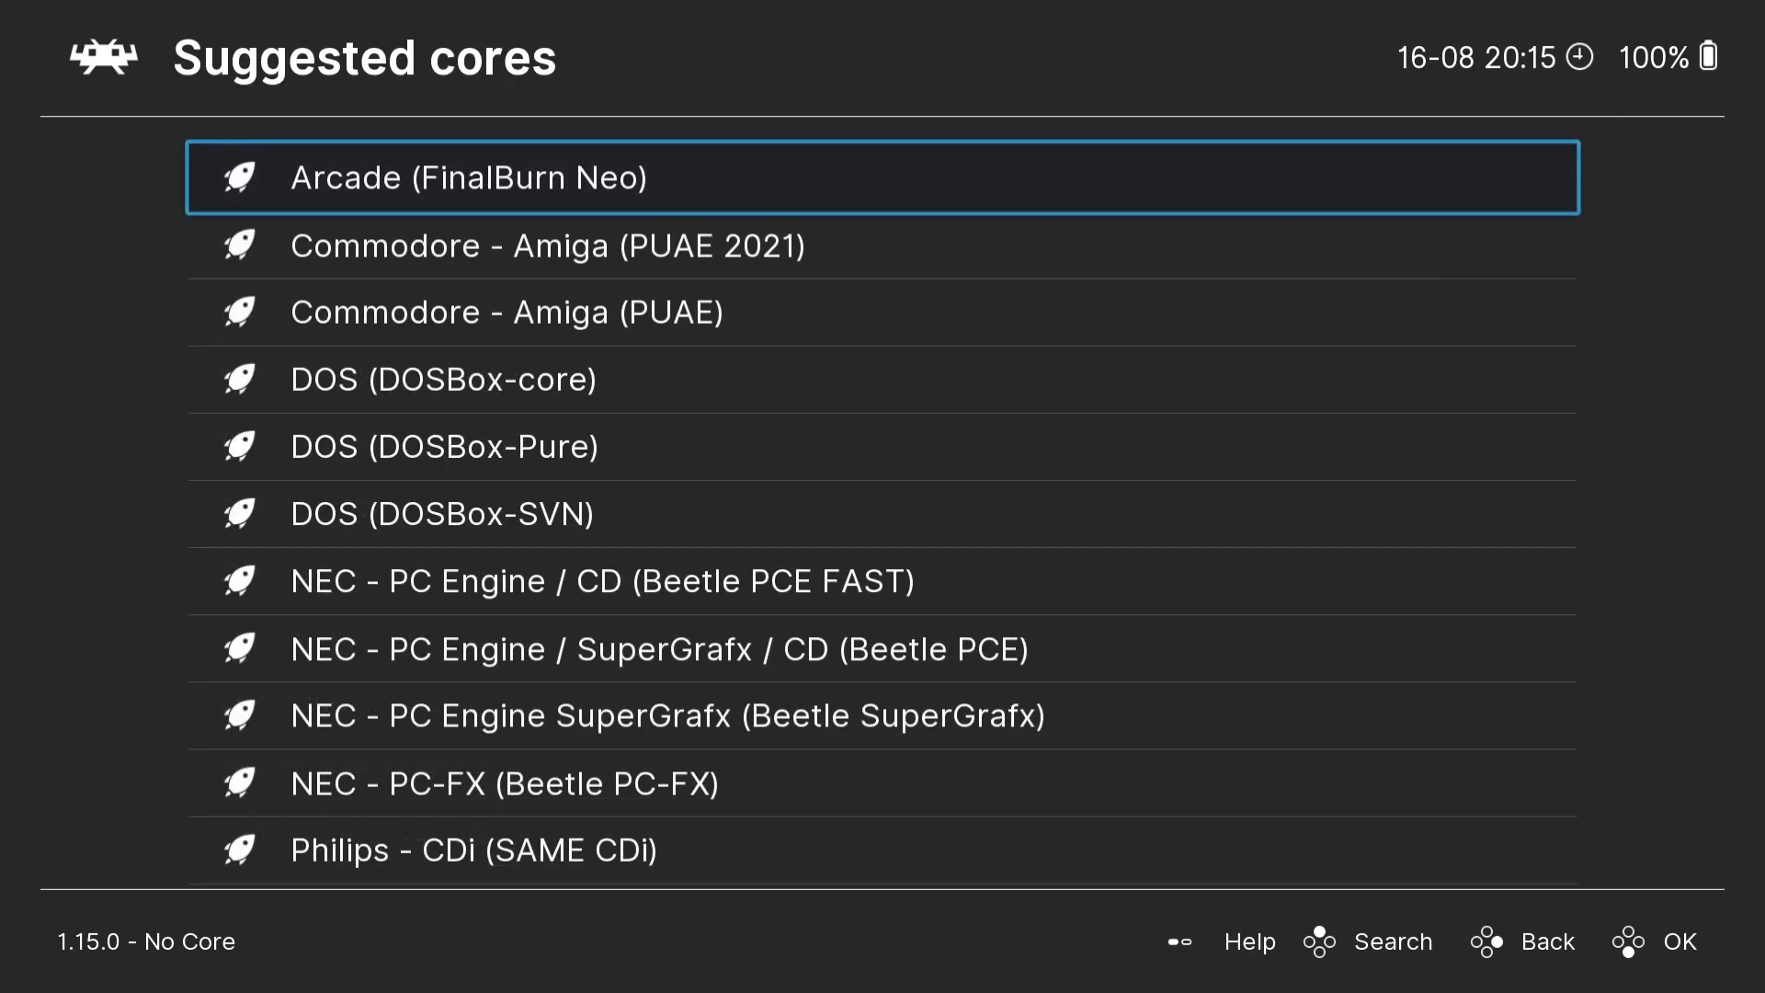
{"action": "key", "text": "Down"}
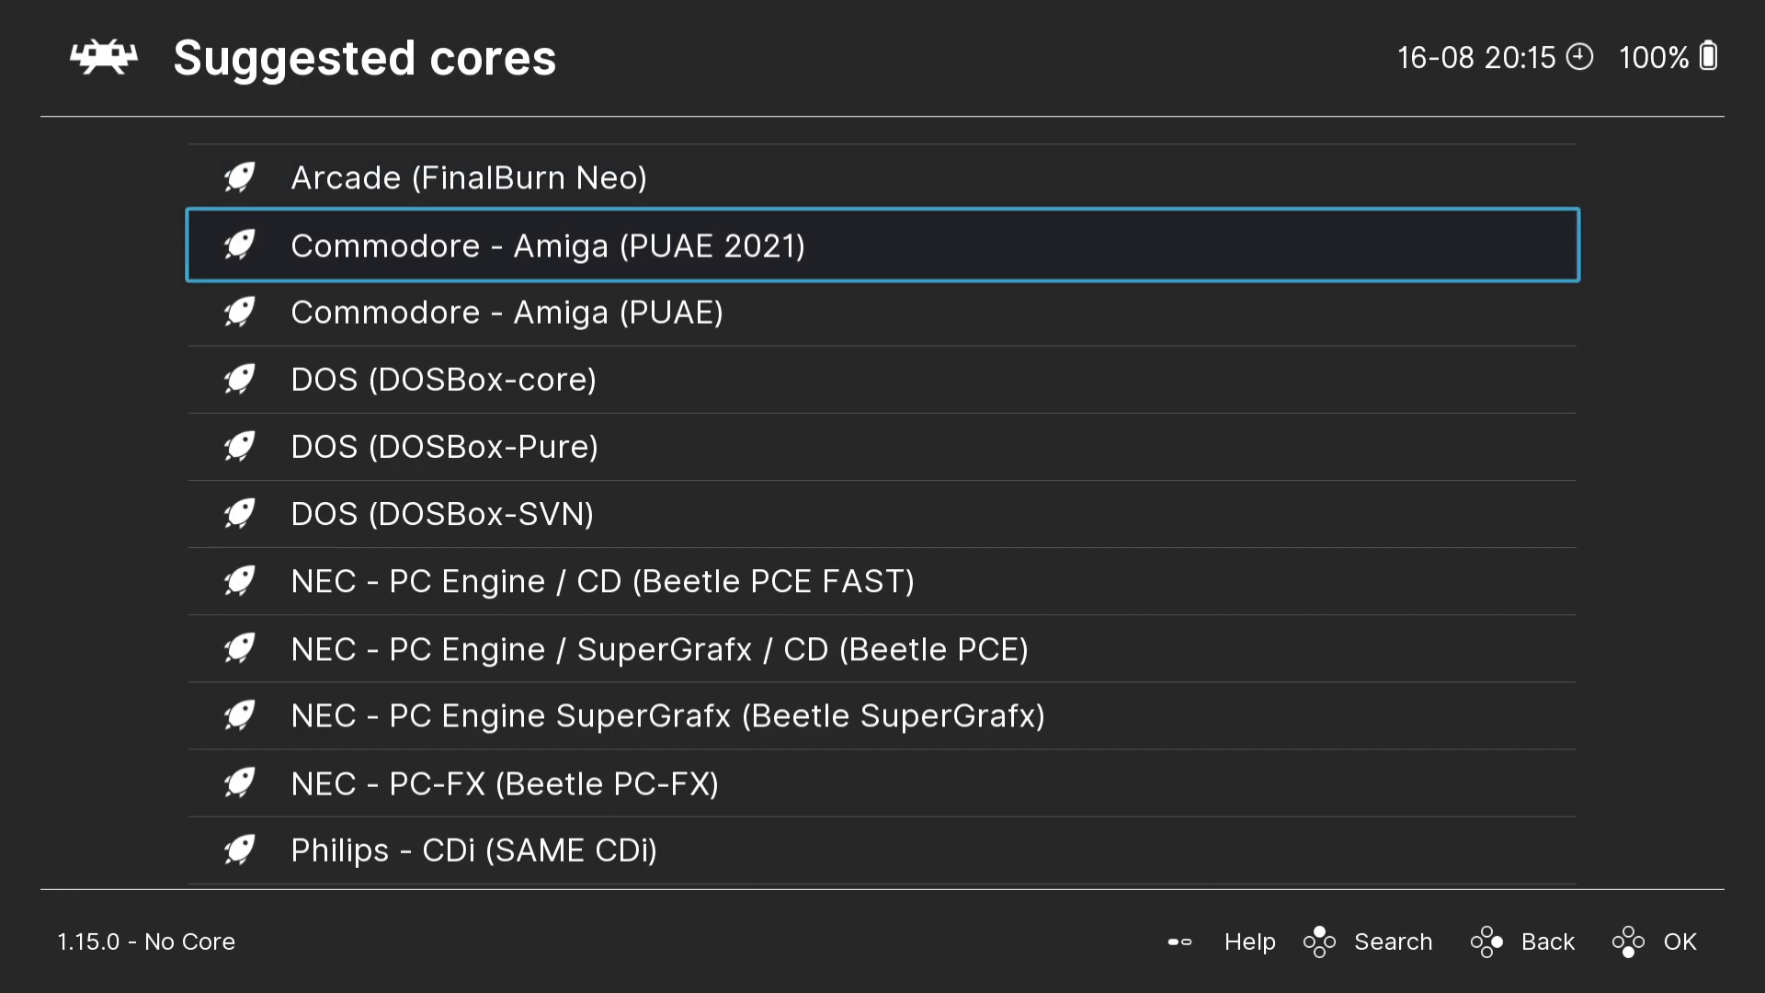
{"action": "key", "text": "Return"}
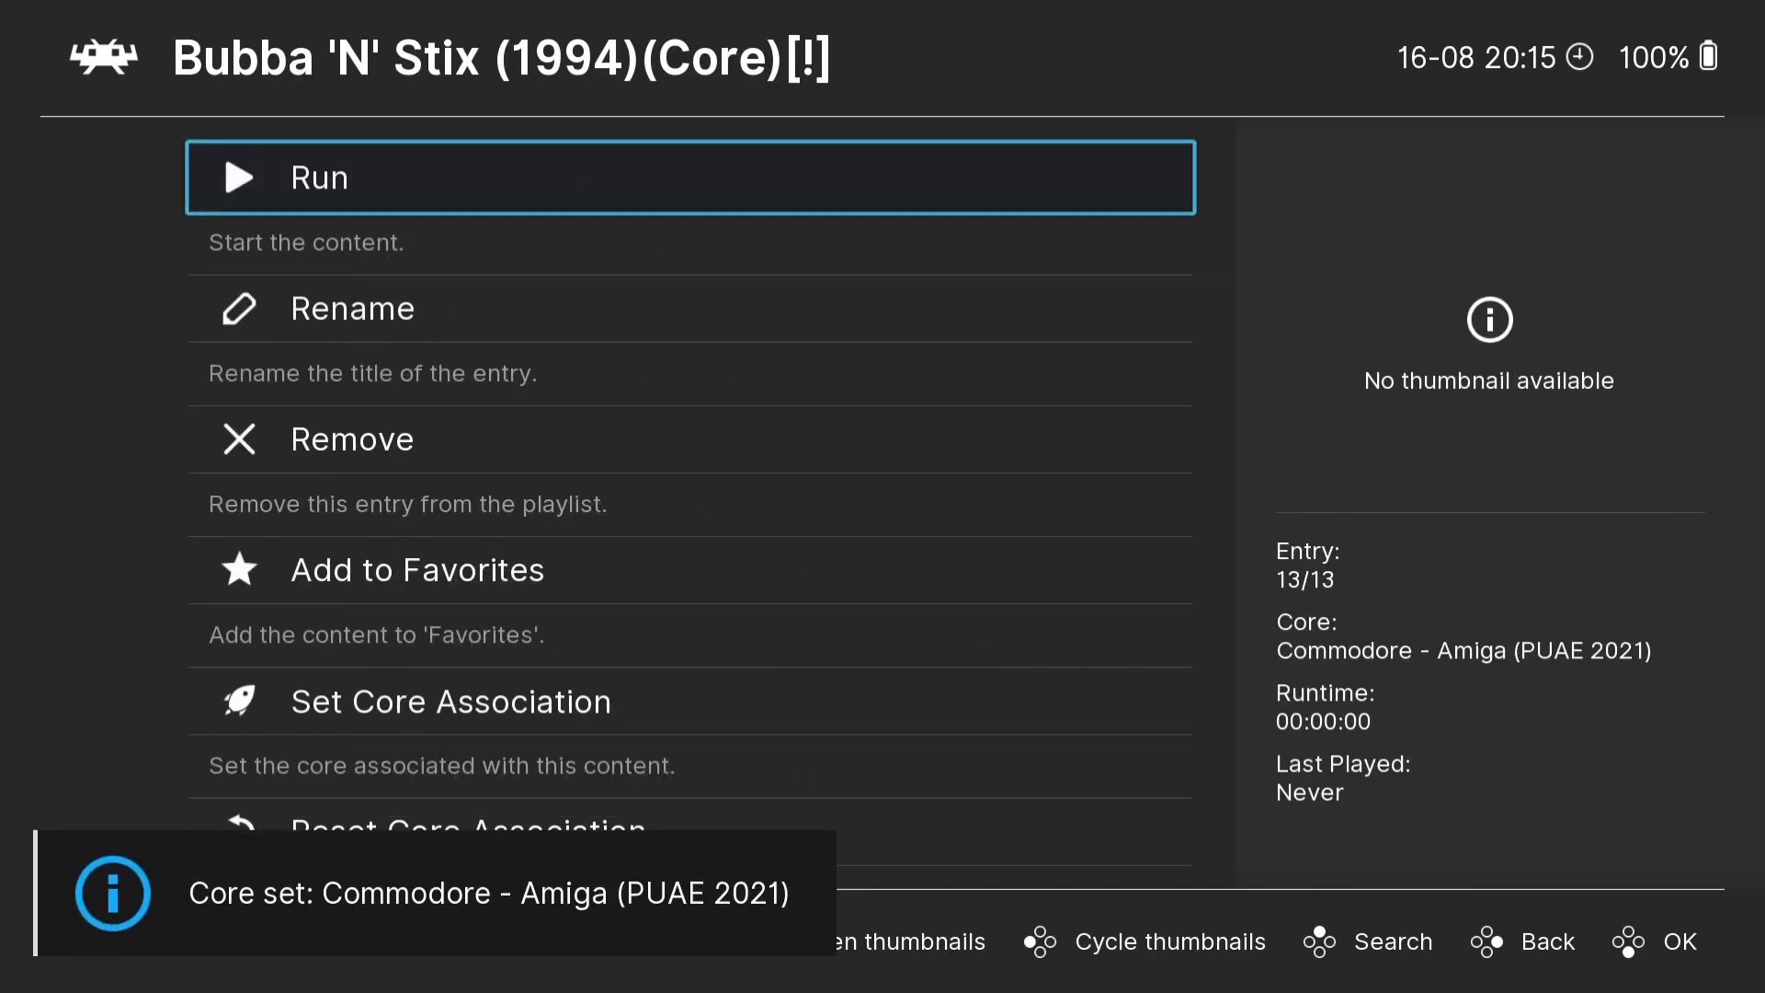
{"action": "key", "text": "Return"}
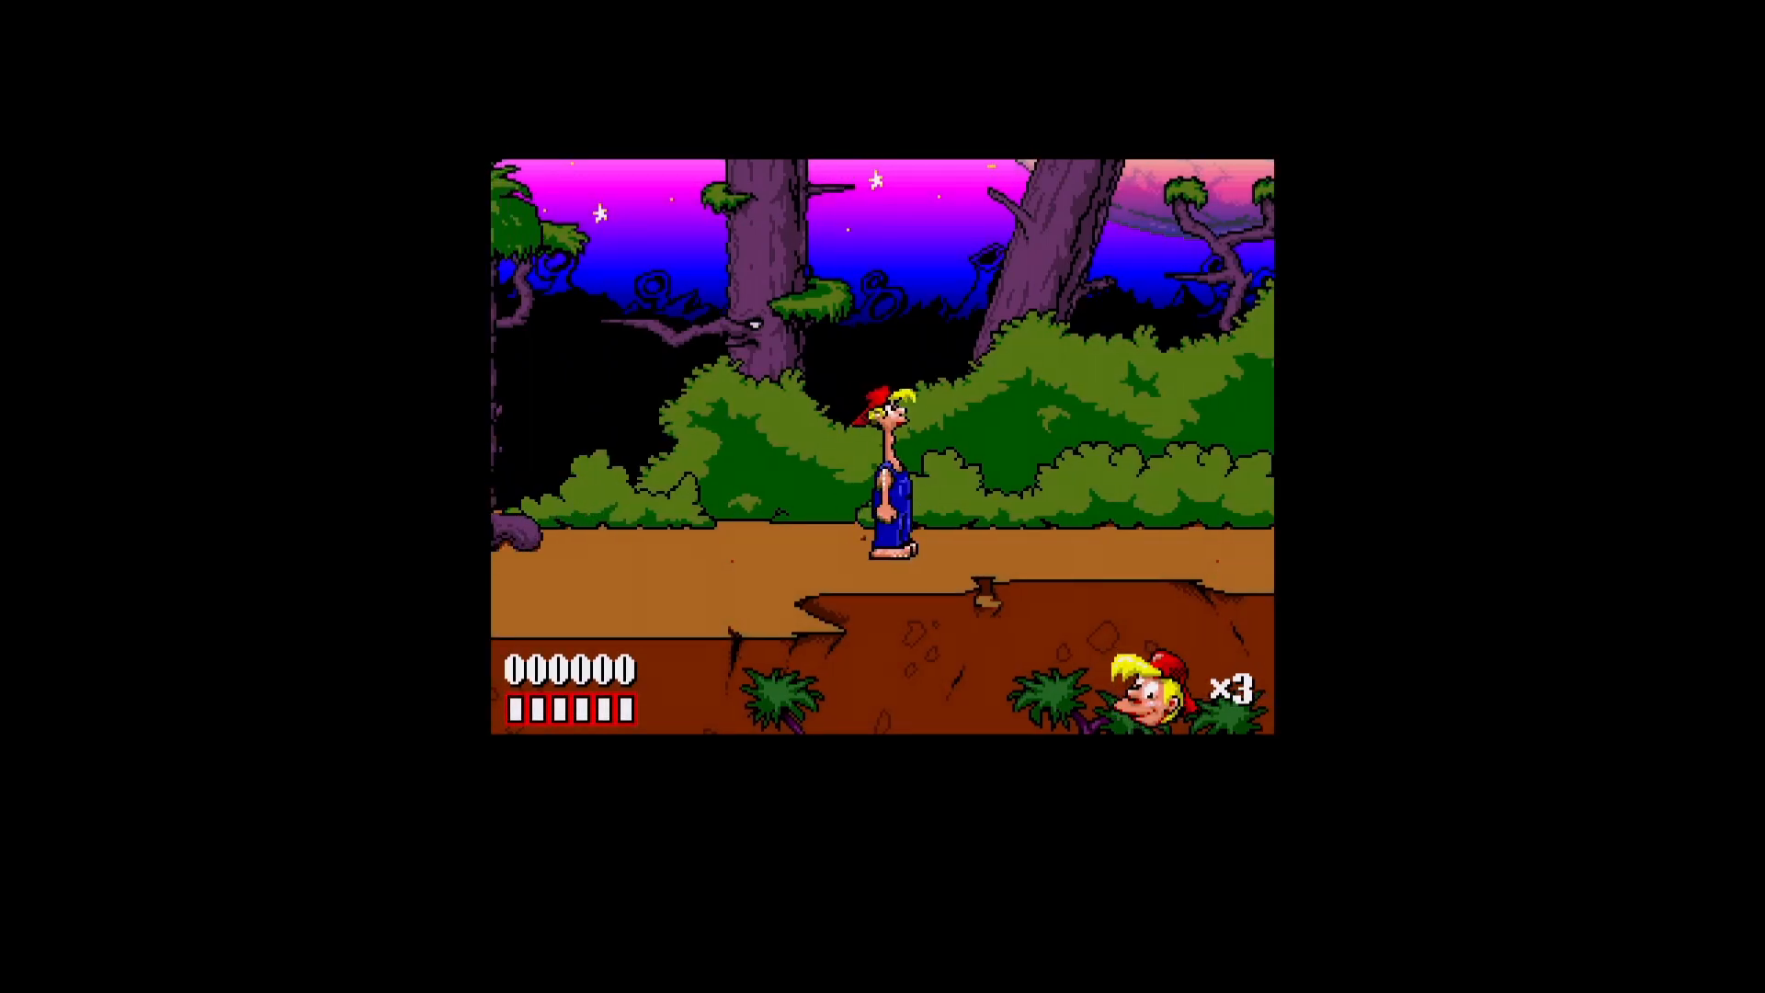
- Test the game's controls by walking the character forward through the forest and jumping
{"action": "key", "text": "Right"}
{"action": "key", "text": "ctrl"}
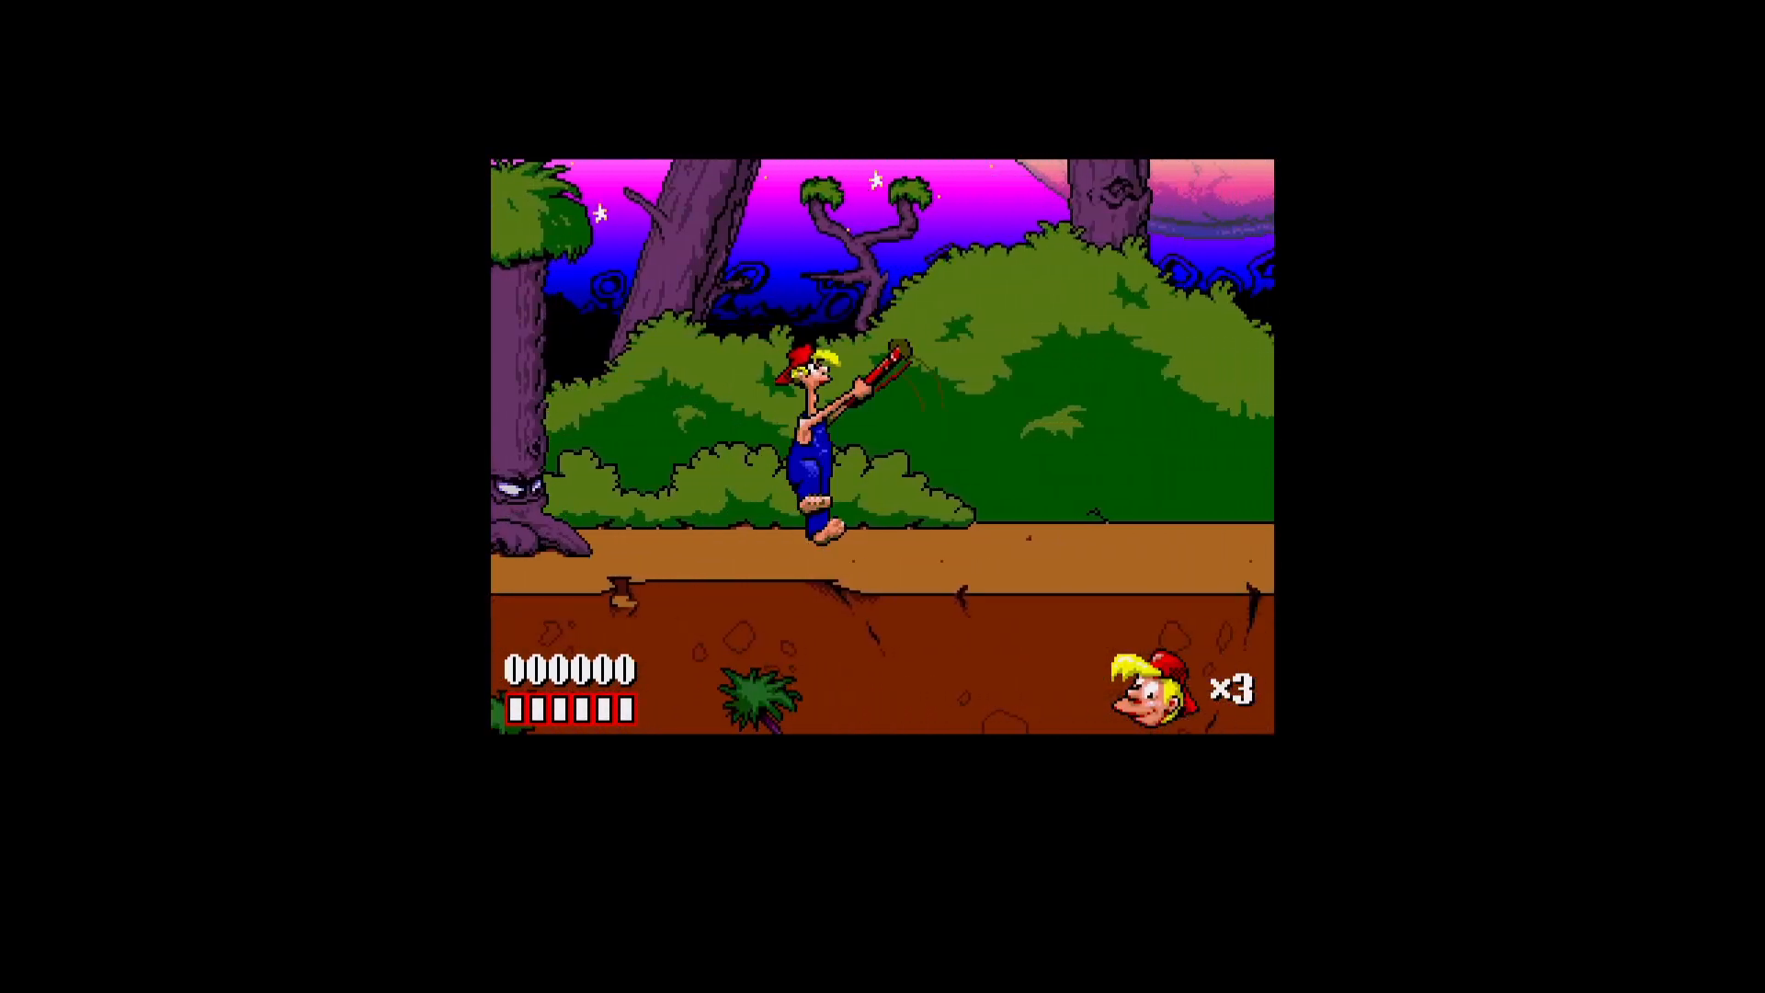
{"action": "key", "text": "Right"}
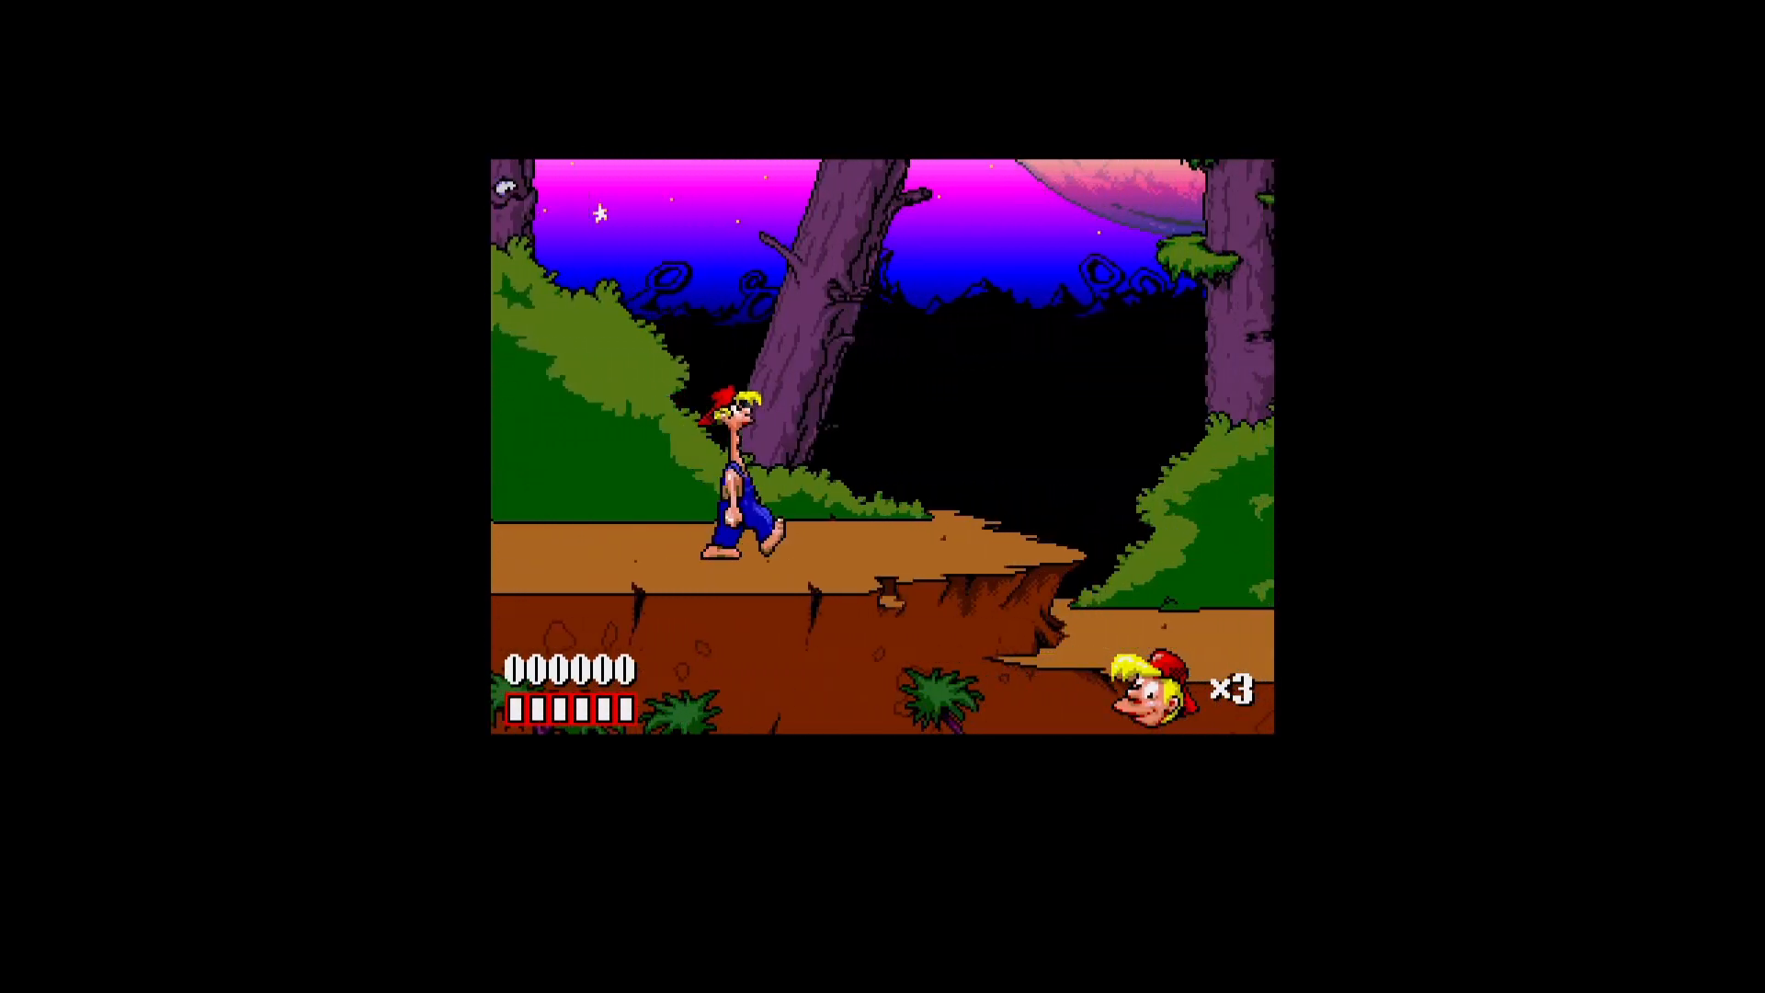
- Open the running game's Quick Menu and examine its content, save state, replay and core options entries
{"action": "key", "text": "F1"}
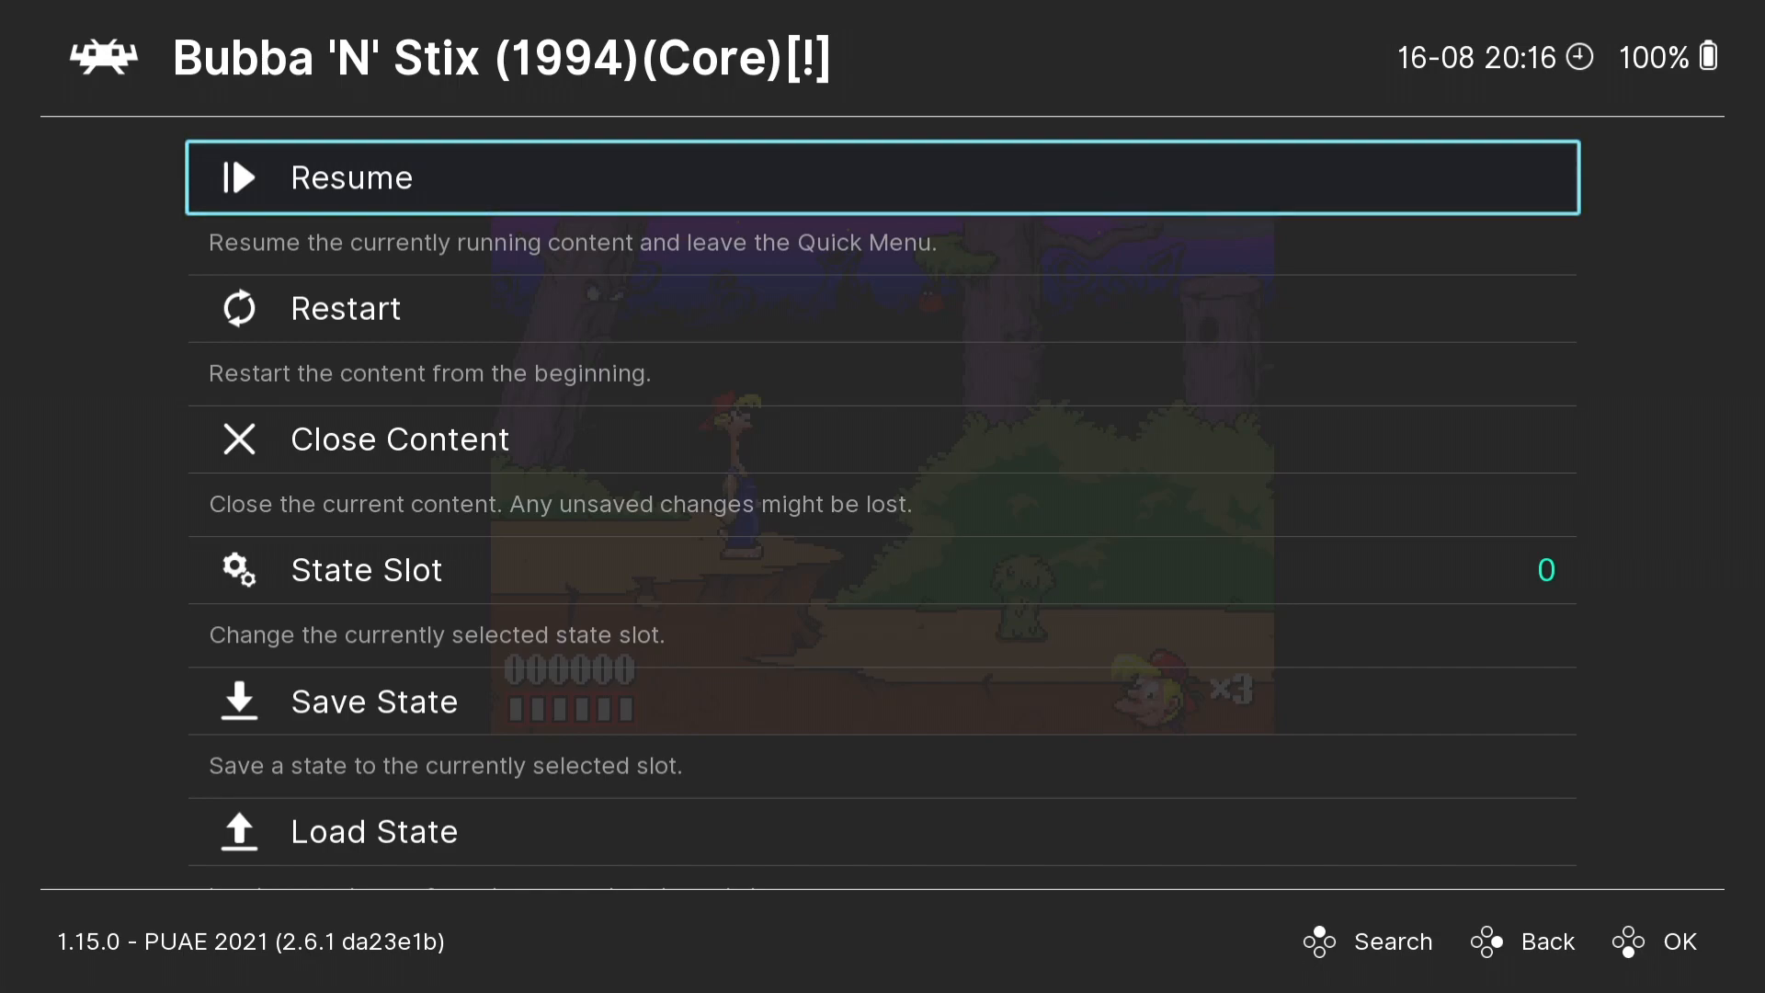
{"action": "key", "text": "Down"}
{"action": "key", "text": "Down"}
{"action": "key", "text": "Down"}
{"action": "key", "text": "Down"}
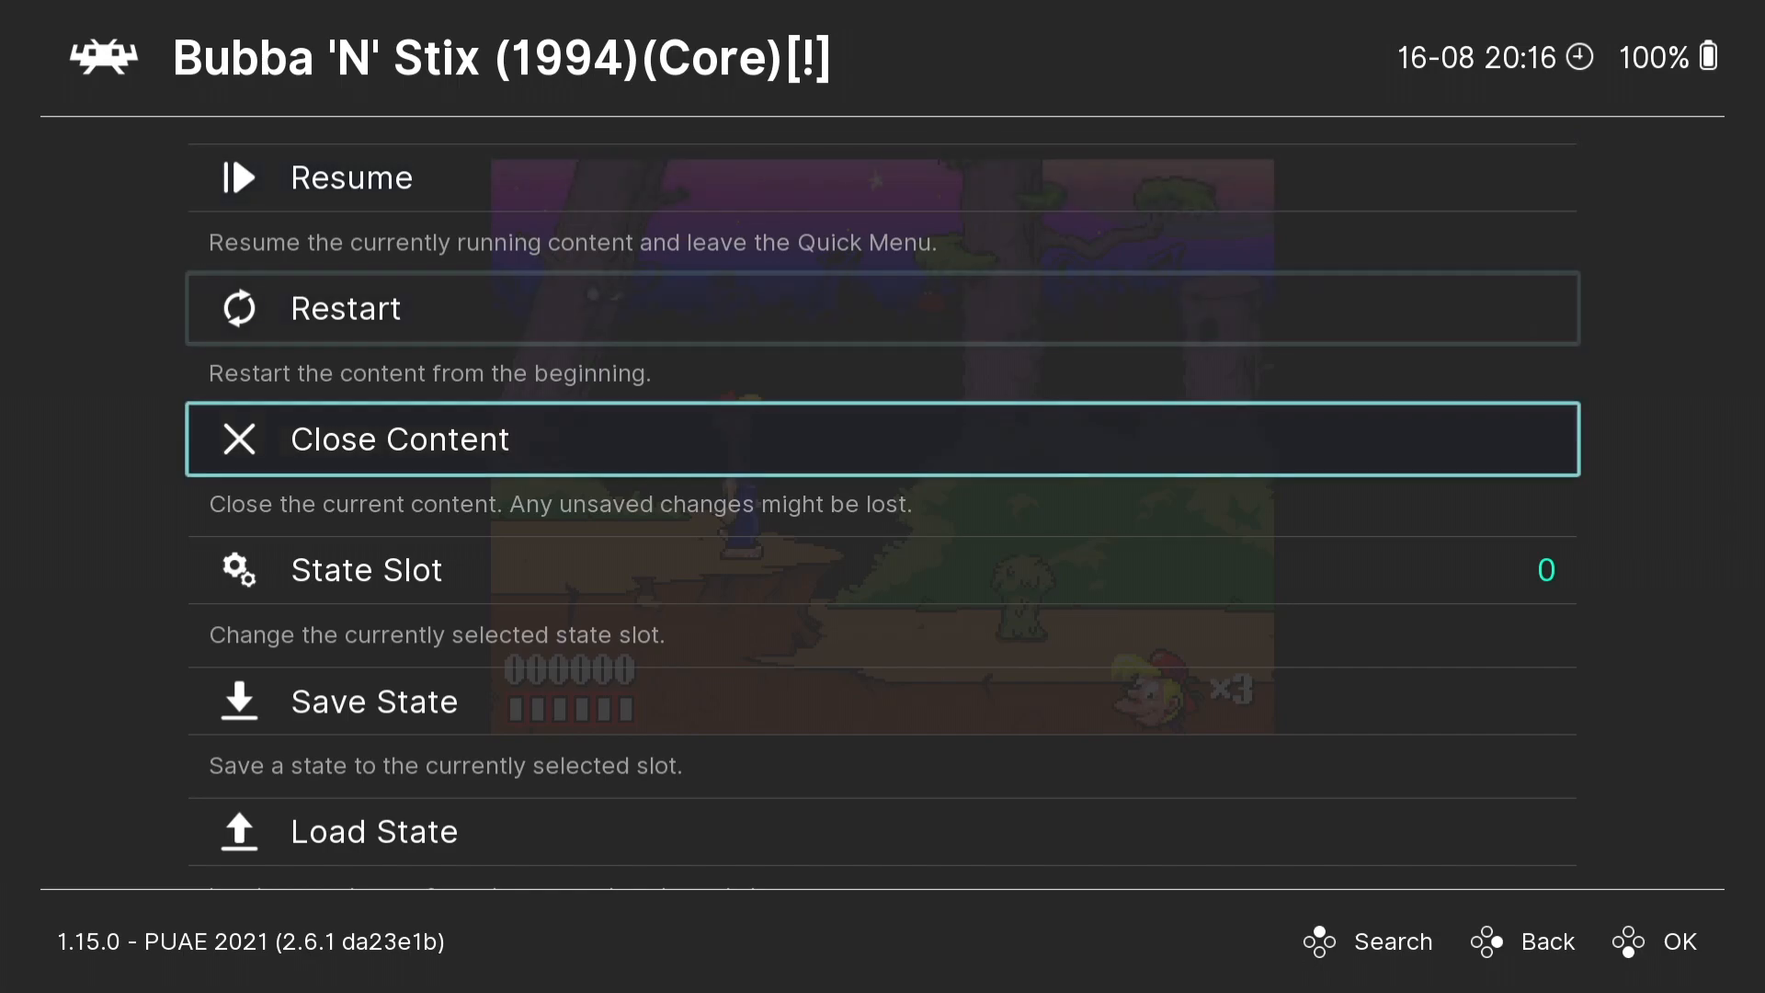
{"action": "key", "text": "Down"}
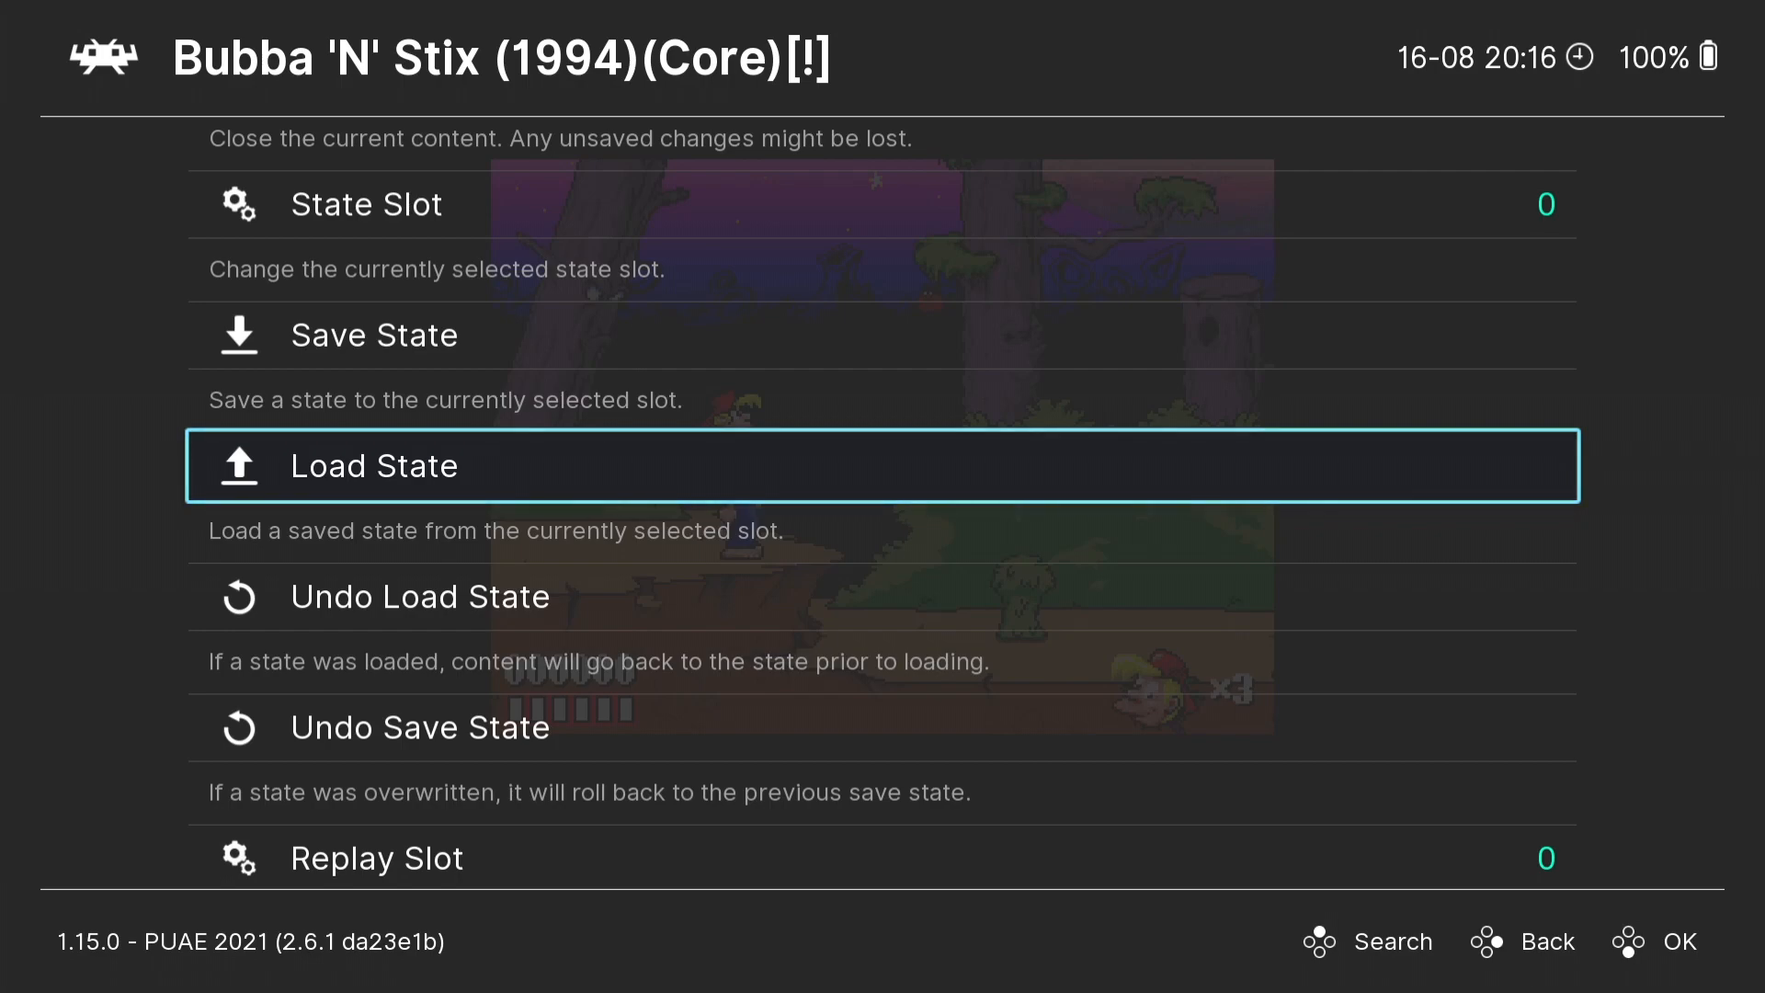
{"action": "key", "text": "Up"}
{"action": "key", "text": "Up"}
{"action": "key", "text": "Up"}
{"action": "key", "text": "Up"}
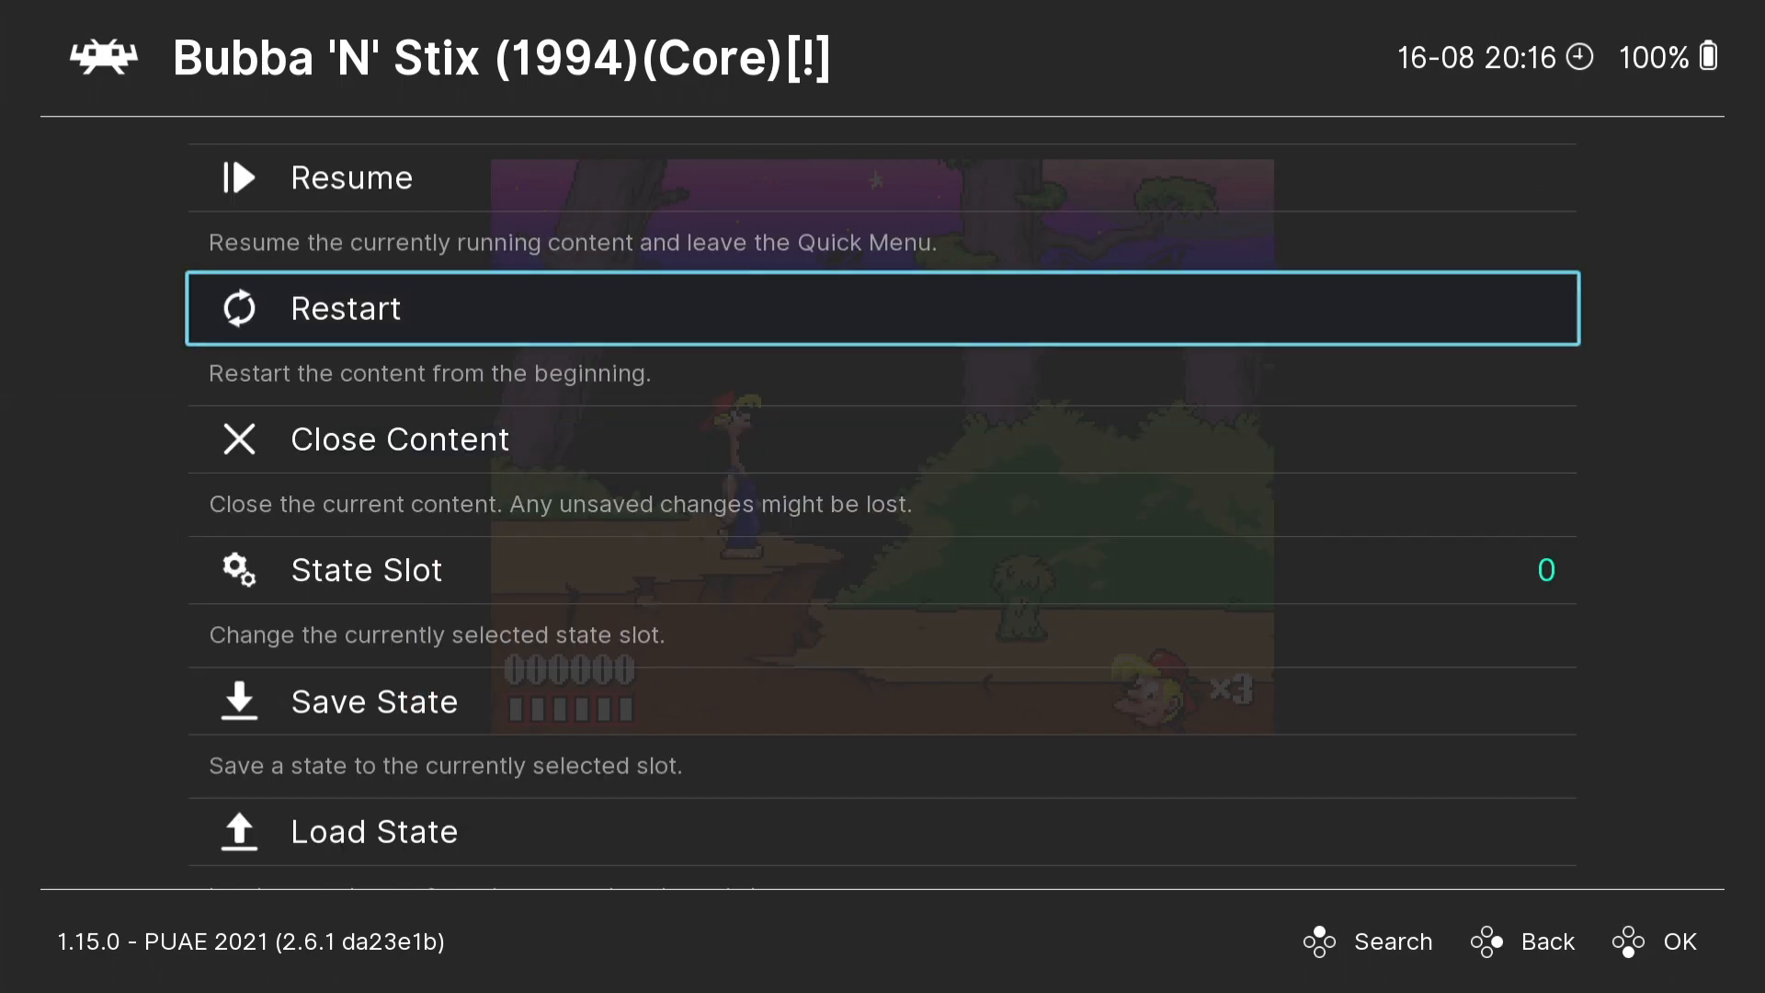
{"action": "key", "text": "Down"}
{"action": "key", "text": "Down"}
{"action": "key", "text": "Down"}
{"action": "key", "text": "Down"}
{"action": "key", "text": "Down"}
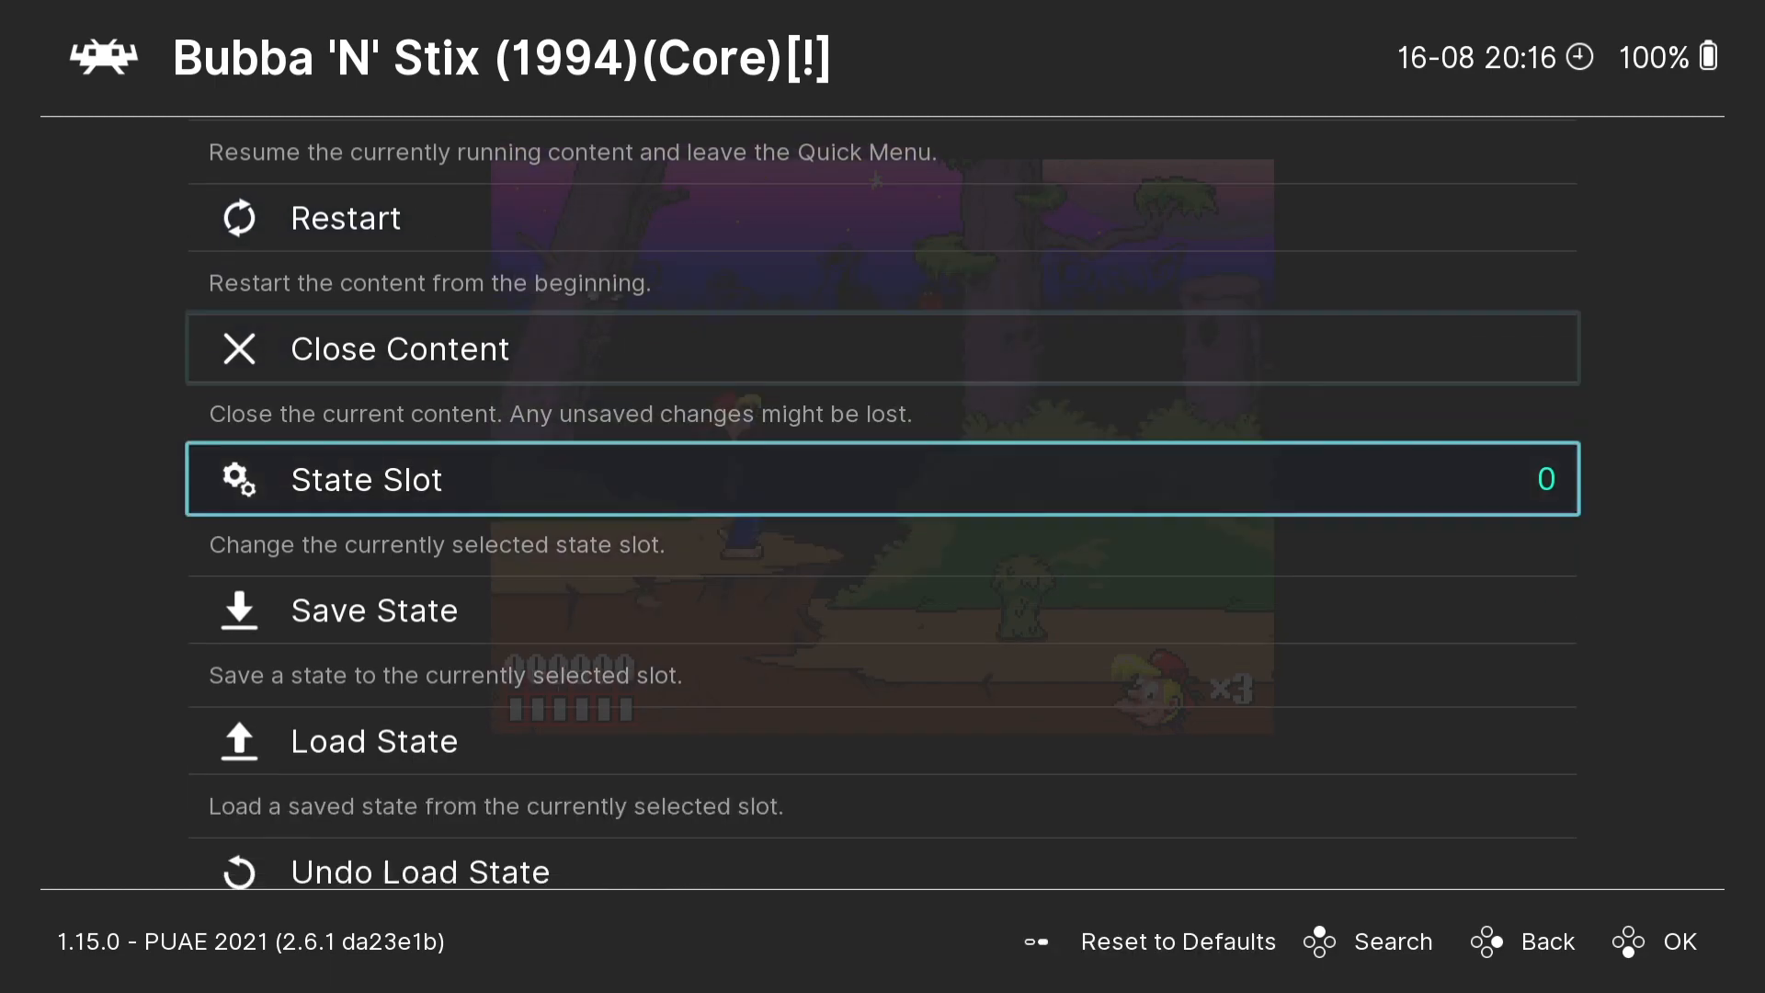
{"action": "key", "text": "Down"}
{"action": "key", "text": "Down"}
{"action": "key", "text": "Down"}
{"action": "key", "text": "Down"}
{"action": "key", "text": "Down"}
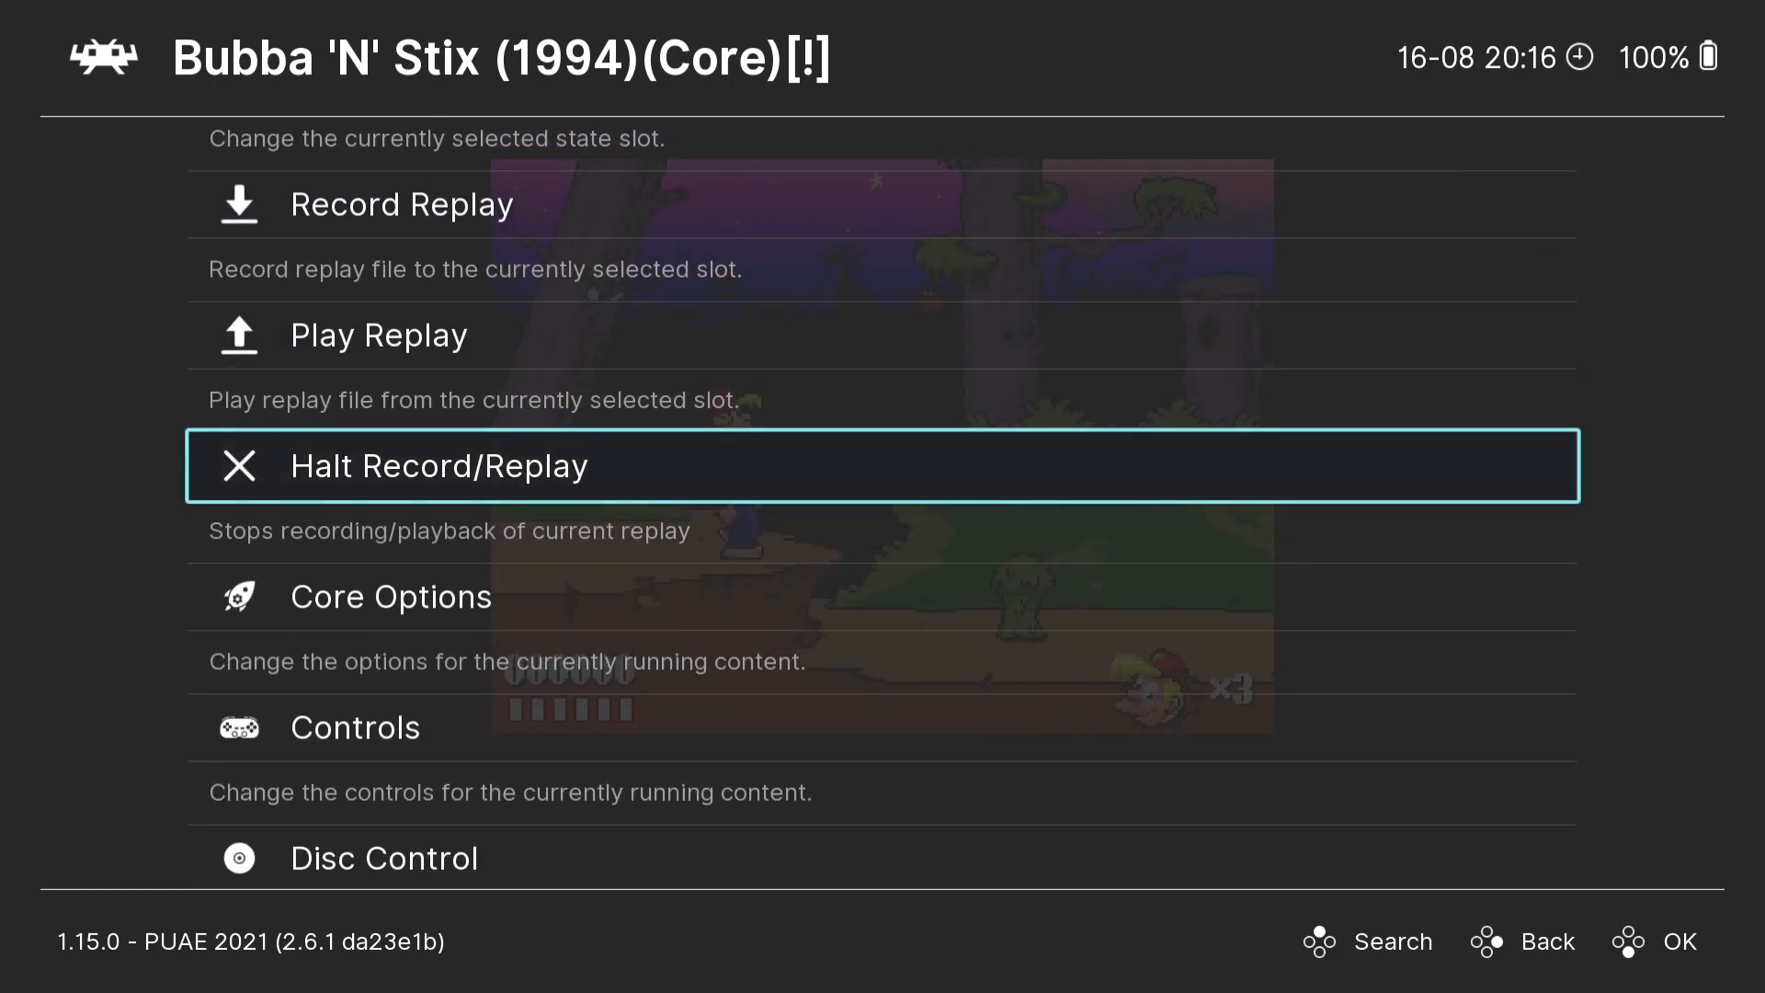